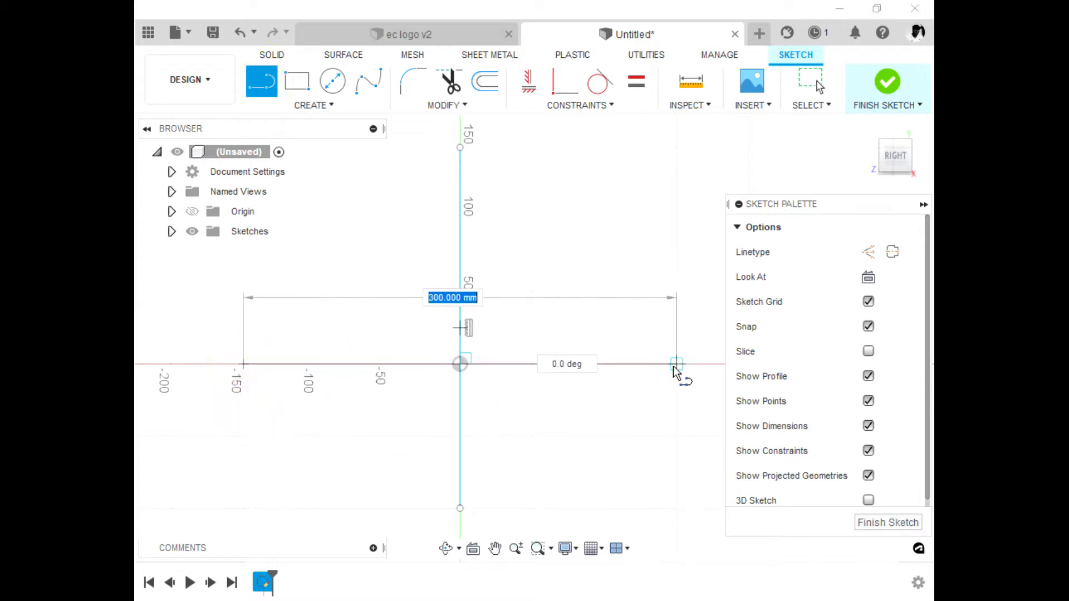
# Step: Draw a 300 mm horizontal line across the vertical line and make it coincident with the origin
pyautogui.click(677, 365)
pyautogui.press('Escape')
pyautogui.click(538, 364)
pyautogui.moveTo(561, 336)
pyautogui.mouseDown()
pyautogui.moveTo(561, 323)
pyautogui.moveTo(561, 336)
pyautogui.mouseUp()
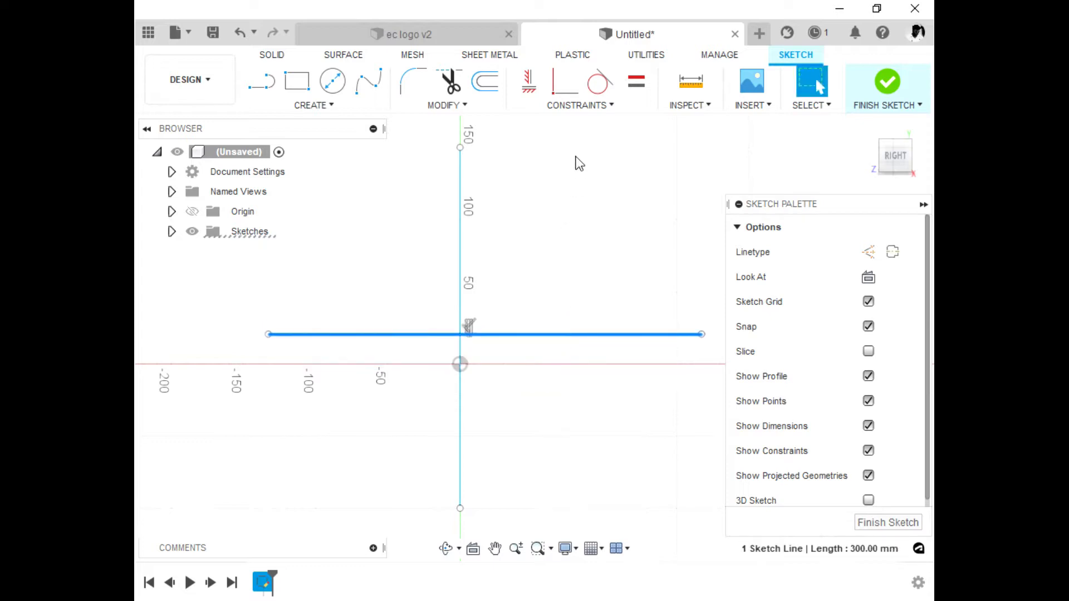
pyautogui.click(564, 81)
pyautogui.click(461, 363)
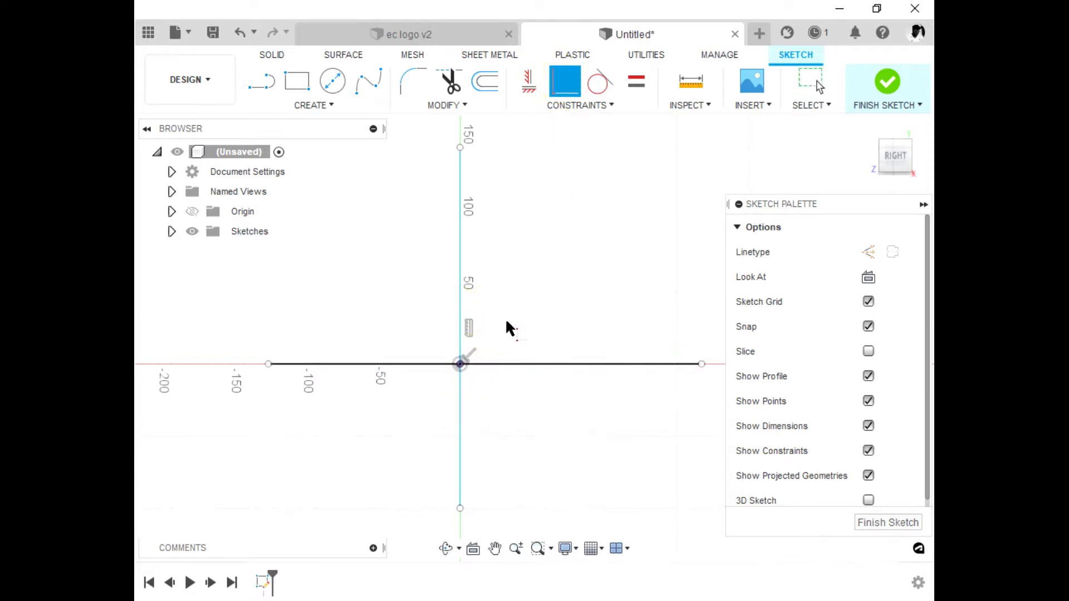
# Step: Make the vertical line coincident with the origin, first moving it aside from the vertical axis
pyautogui.click(460, 328)
pyautogui.click(460, 363)
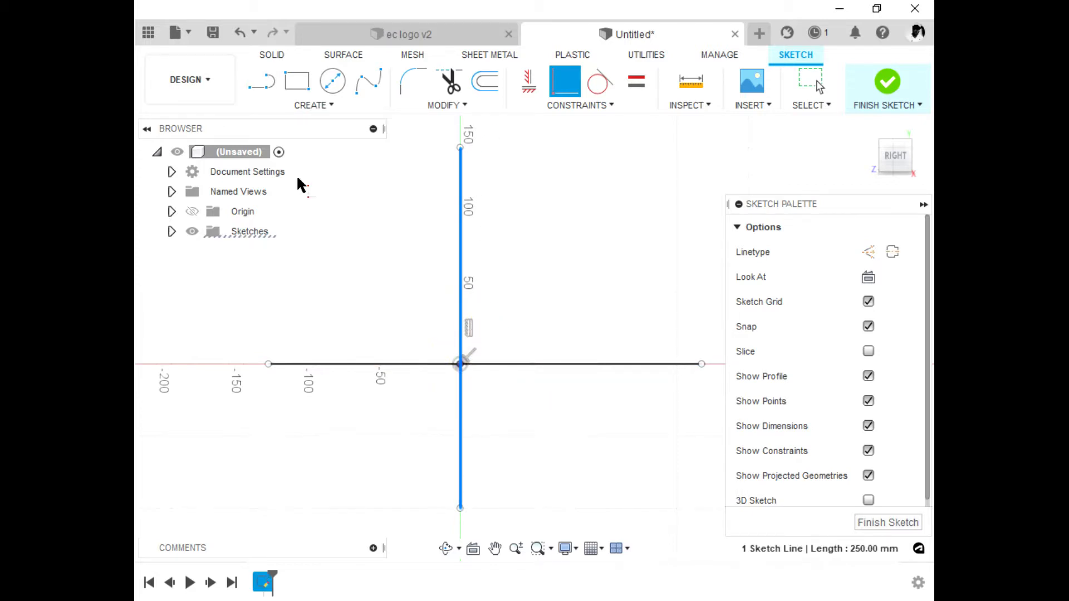
pyautogui.press('Escape')
pyautogui.moveTo(460, 310); pyautogui.dragTo(520, 327)
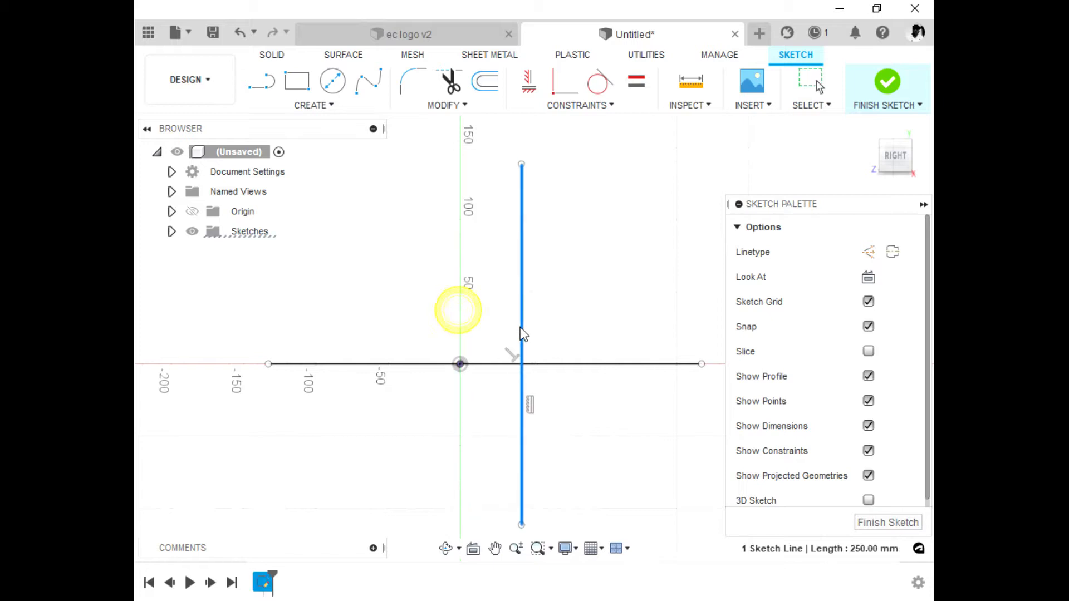
pyautogui.click(564, 82)
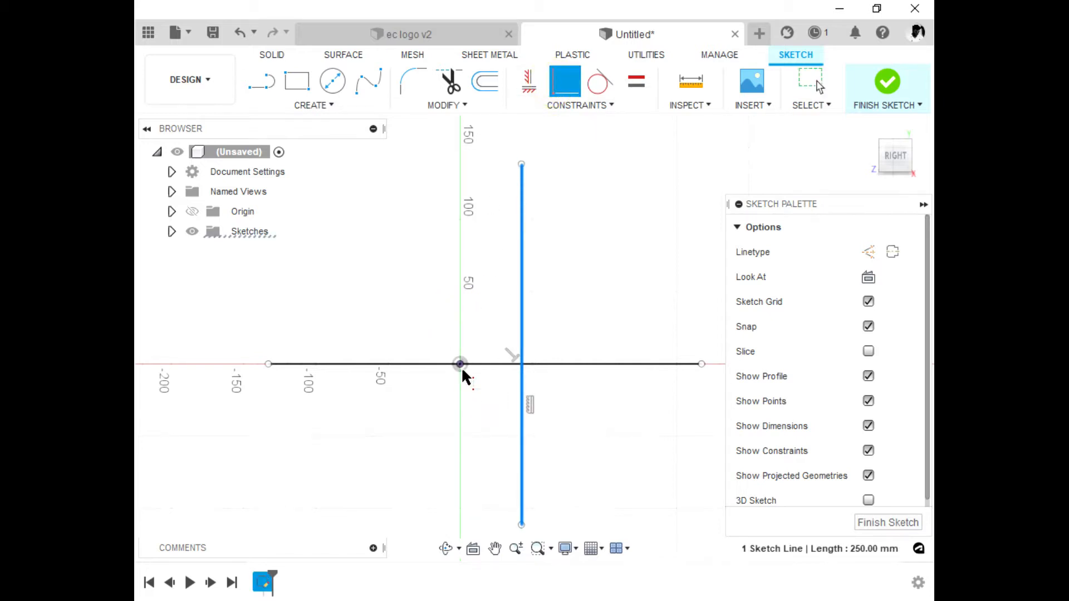
pyautogui.click(460, 362)
pyautogui.press('Escape')
# Step: Convert both the vertical and the horizontal line through the origin into construction lines
pyautogui.moveTo(460, 308); pyautogui.dragTo(458, 306)
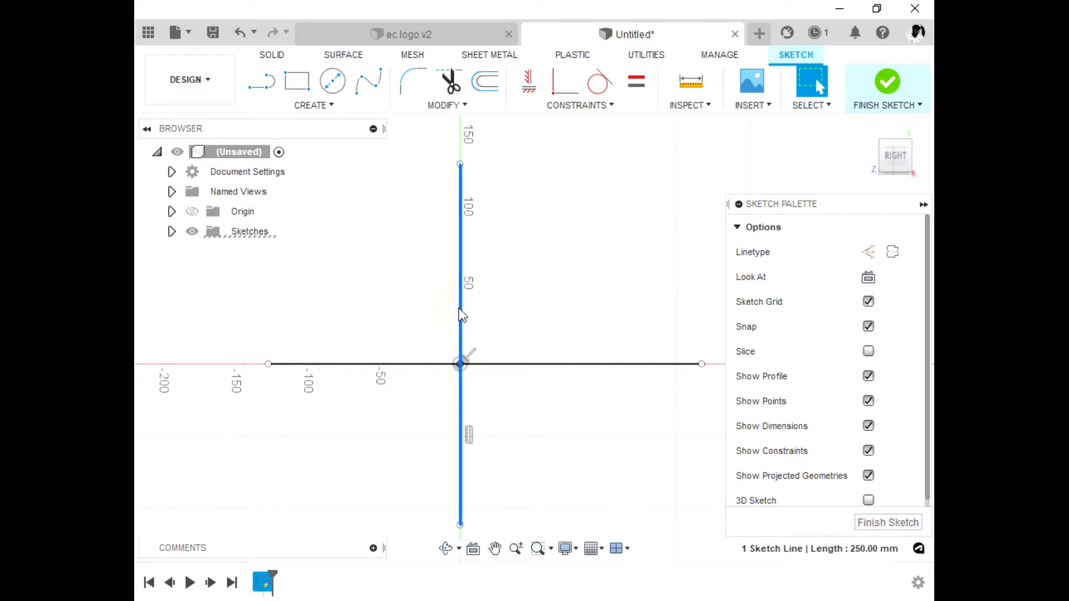
pyautogui.press('x')
pyautogui.click(536, 360)
pyautogui.click(532, 365)
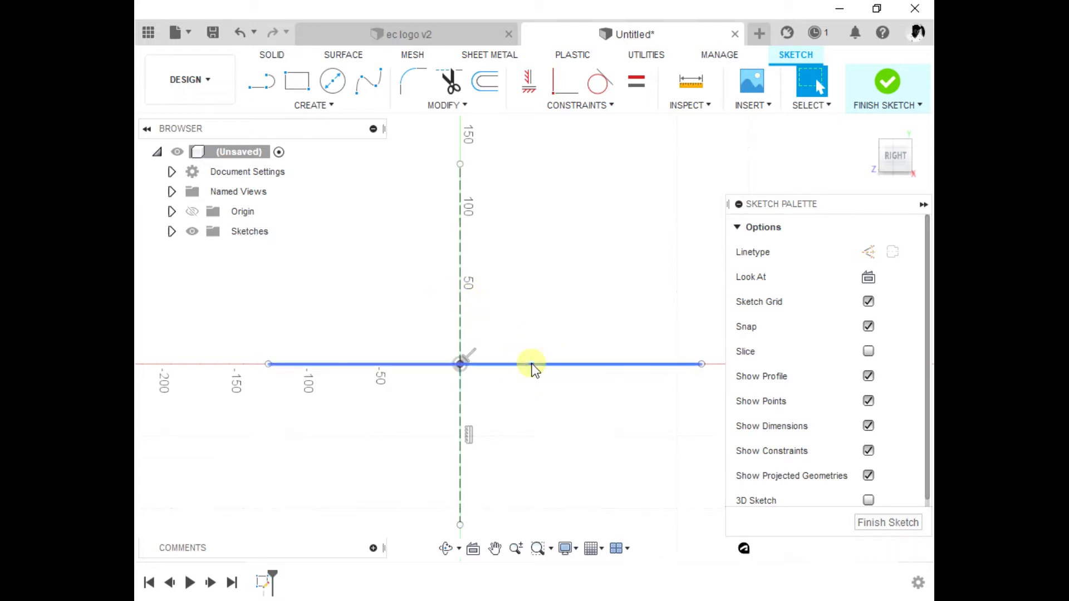
pyautogui.press('x')
pyautogui.scroll(-2, 359, 282)
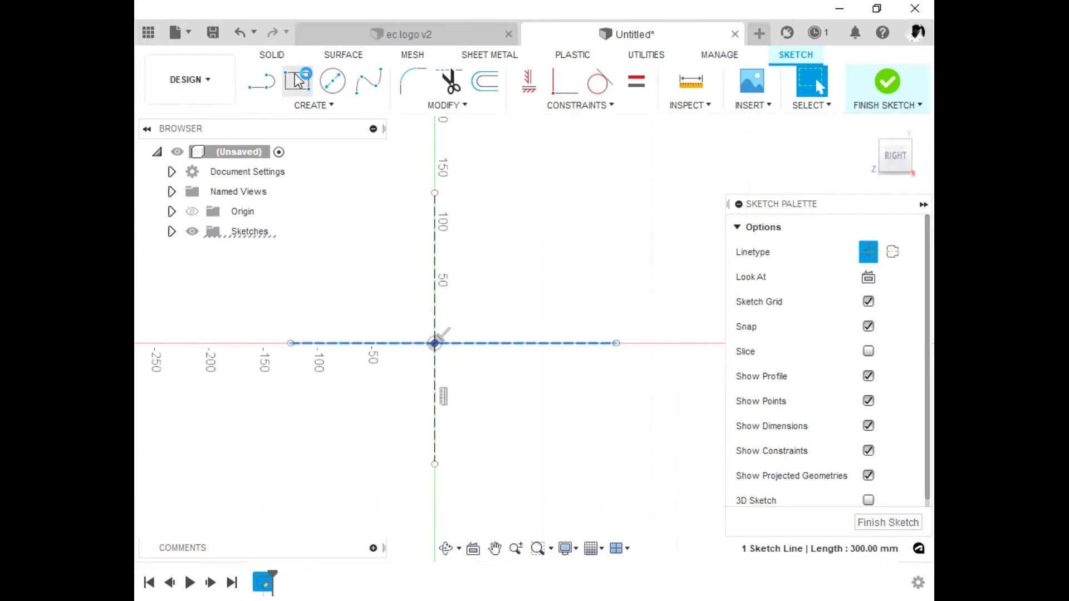
# Step: Sketch a two-point rectangle about 60 by 70 mm across the horizontal construction line, left of the vertical one
pyautogui.click(307, 91)
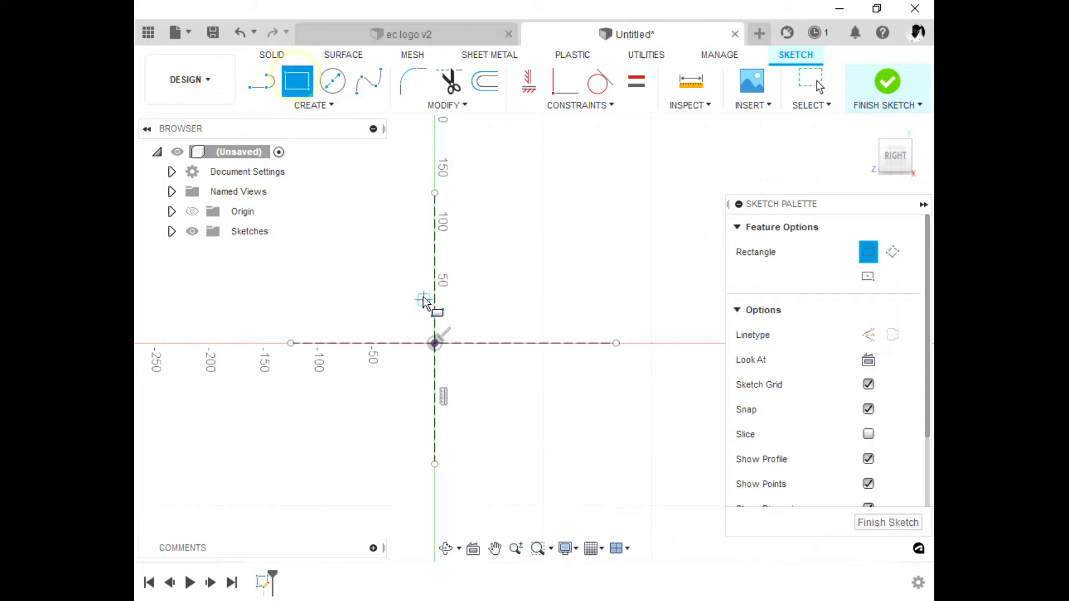
pyautogui.click(347, 300)
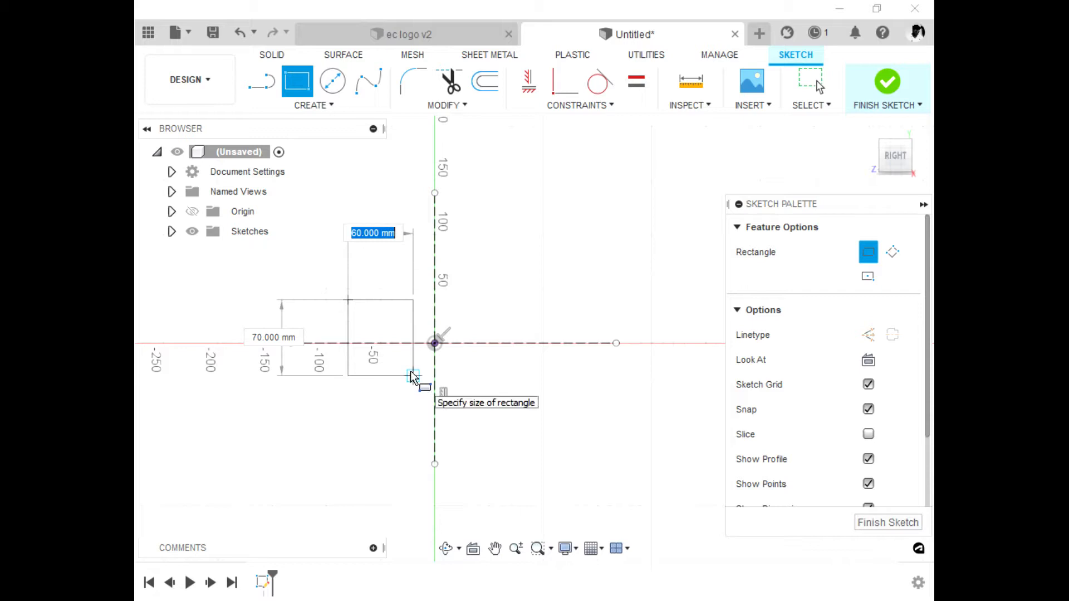
pyautogui.click(410, 372)
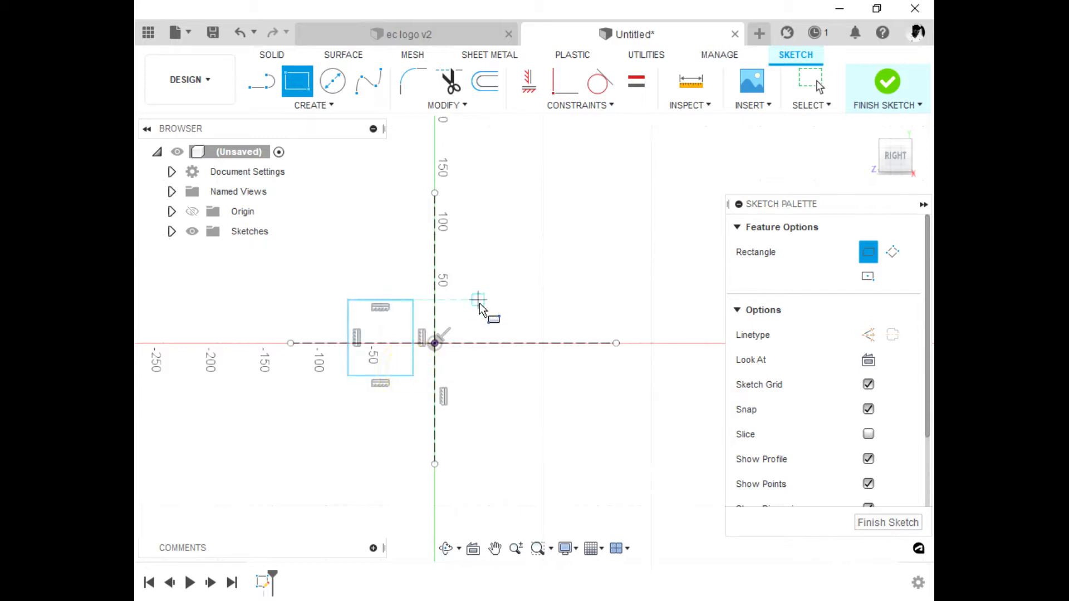
pyautogui.press('Escape')
# Step: Reduce the rectangle's height to about 30 mm by moving its upper and lower edges toward the horizontal construction line
pyautogui.moveTo(394, 301); pyautogui.dragTo(403, 331)
pyautogui.moveTo(396, 376); pyautogui.dragTo(407, 366)
pyautogui.click(389, 266)
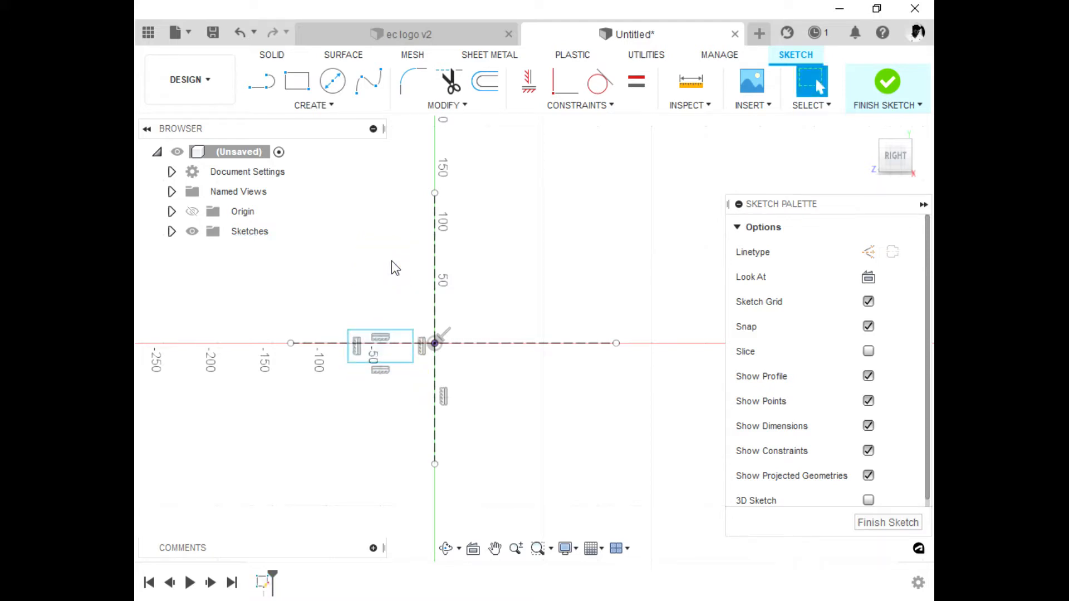
# Step: Make the rectangle's upper and lower edges symmetric about the horizontal construction line
pyautogui.click(391, 326)
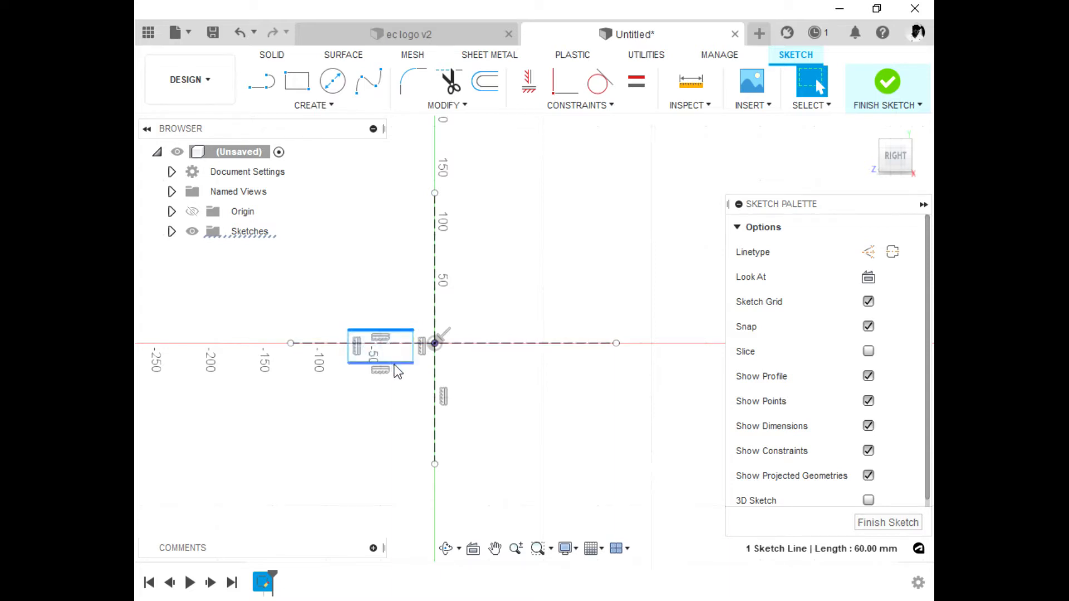
pyautogui.keyDown('shift'); pyautogui.click(398, 363); pyautogui.keyUp('shift')
pyautogui.click(600, 114)
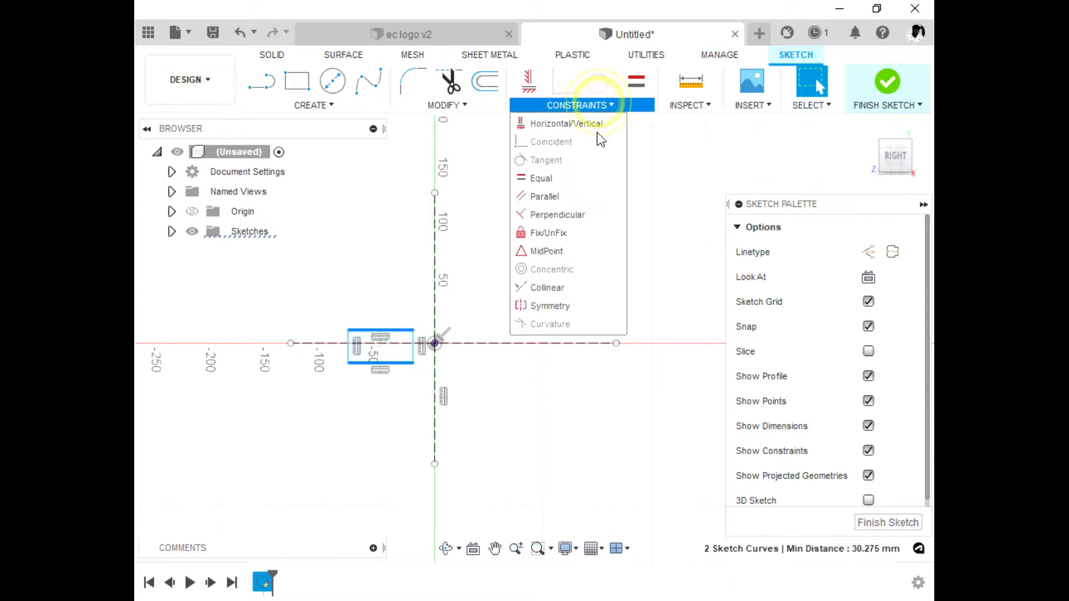
pyautogui.click(550, 305)
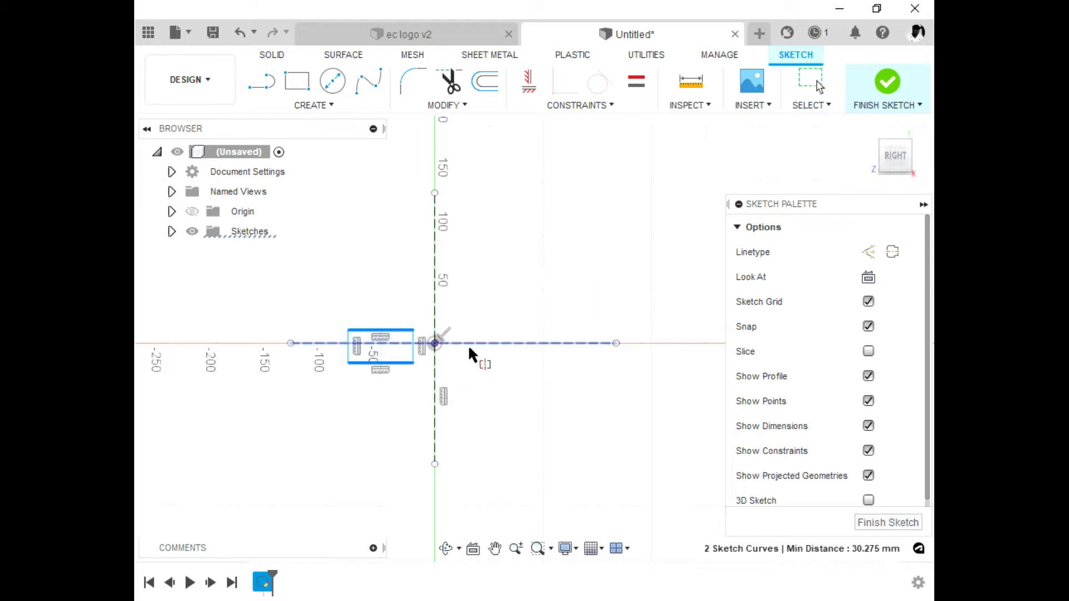
pyautogui.click(495, 341)
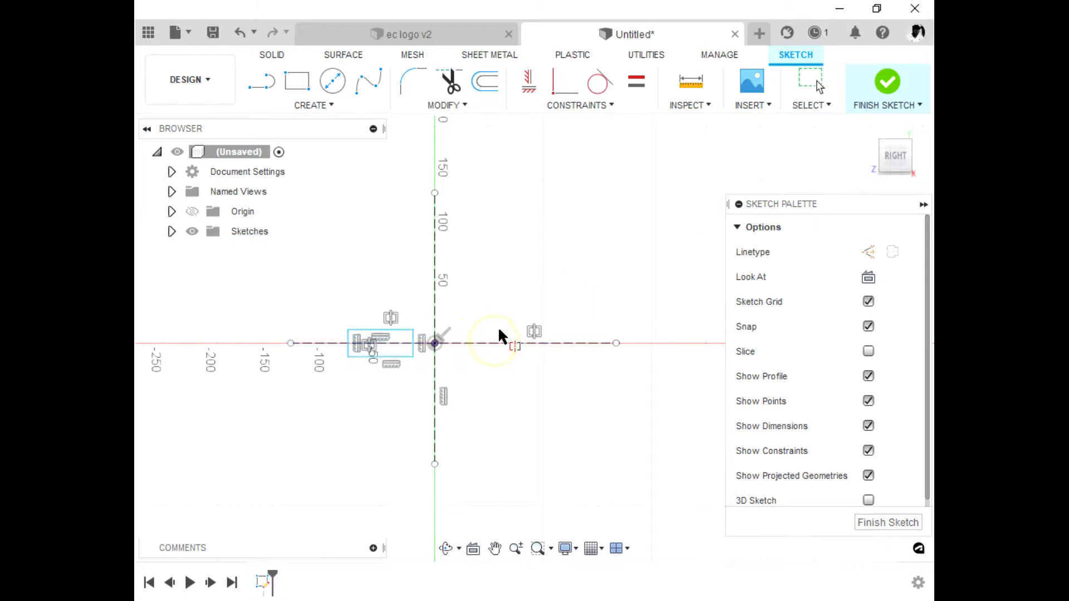
pyautogui.press('Escape')
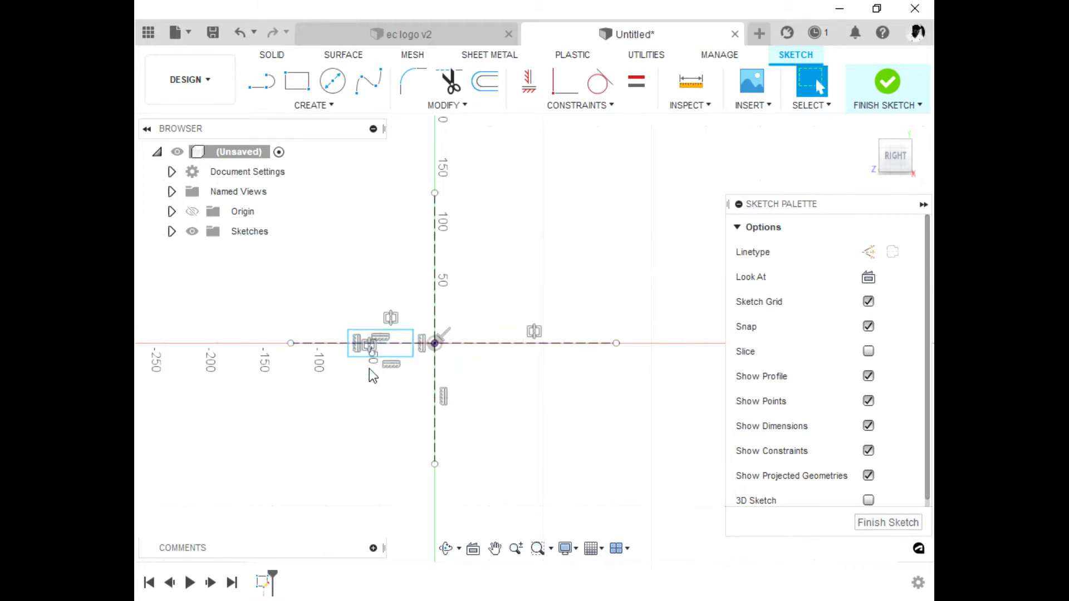
# Step: Make the rectangle's right edge coincident with the origin
pyautogui.click(413, 345)
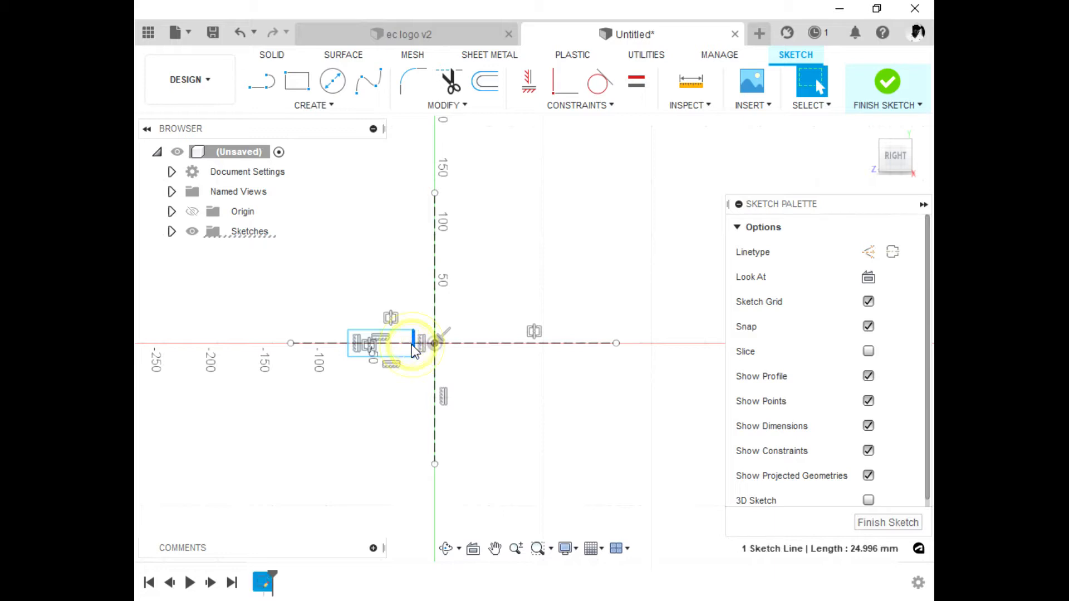
pyautogui.click(562, 83)
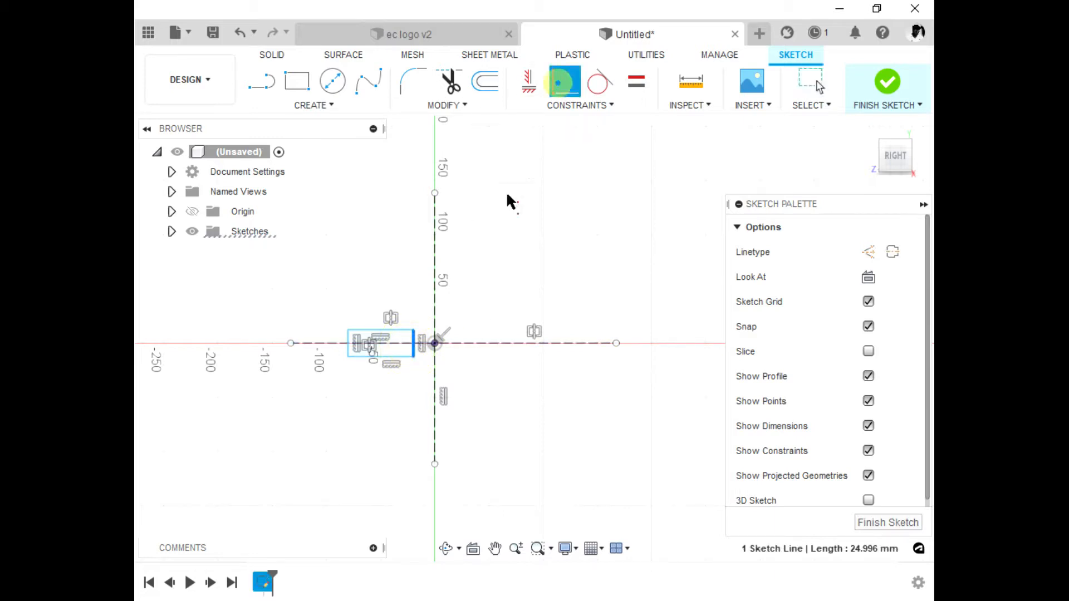
pyautogui.click(435, 343)
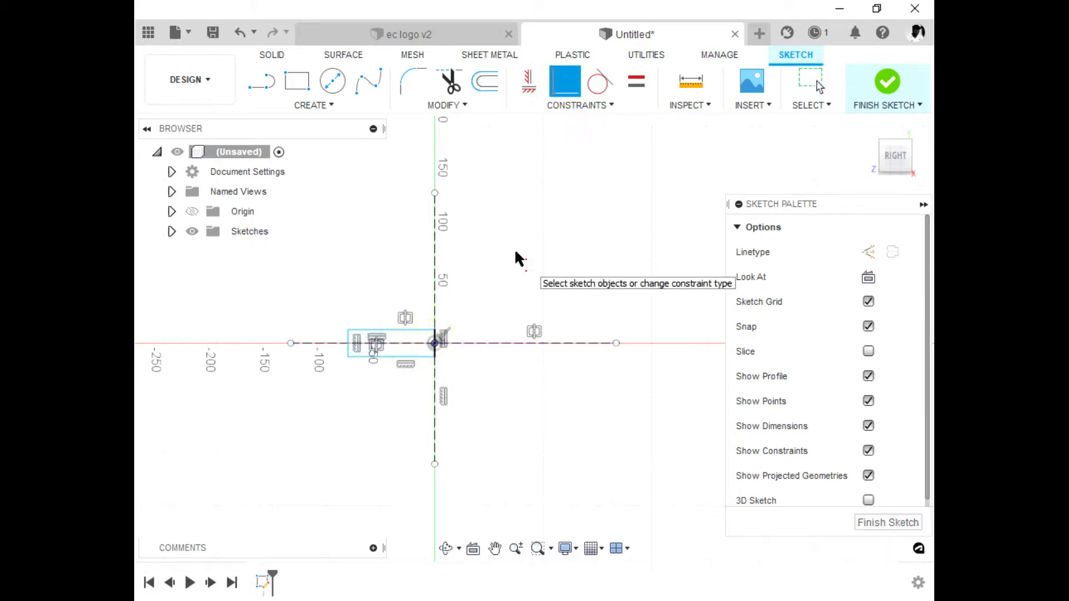
pyautogui.press('Escape')
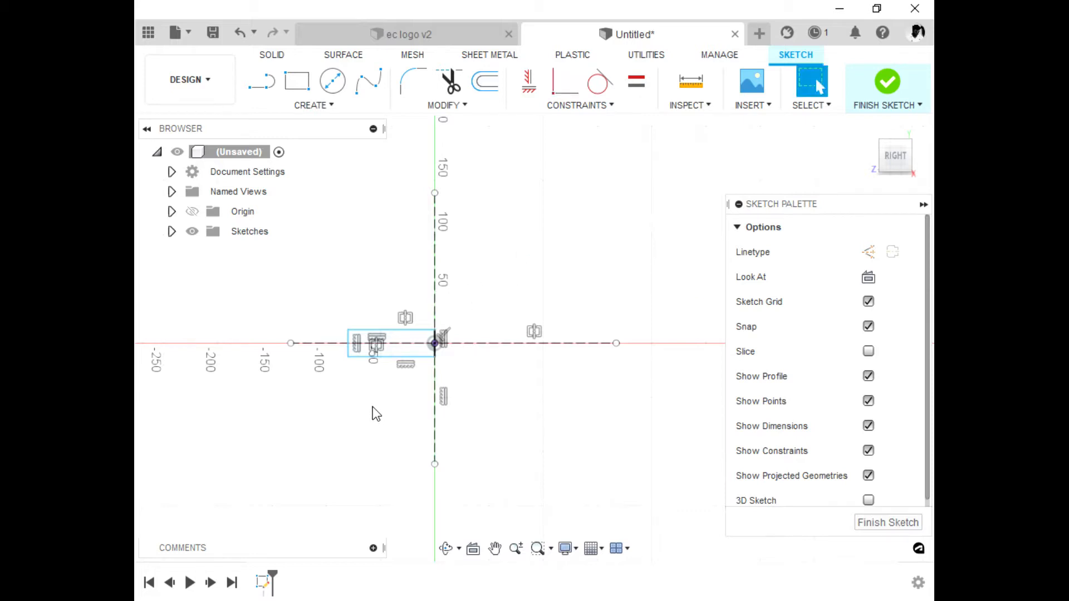
# Step: Dimension the rectangle's left edge to a height of 3 mm
pyautogui.scroll(3, 433, 345)
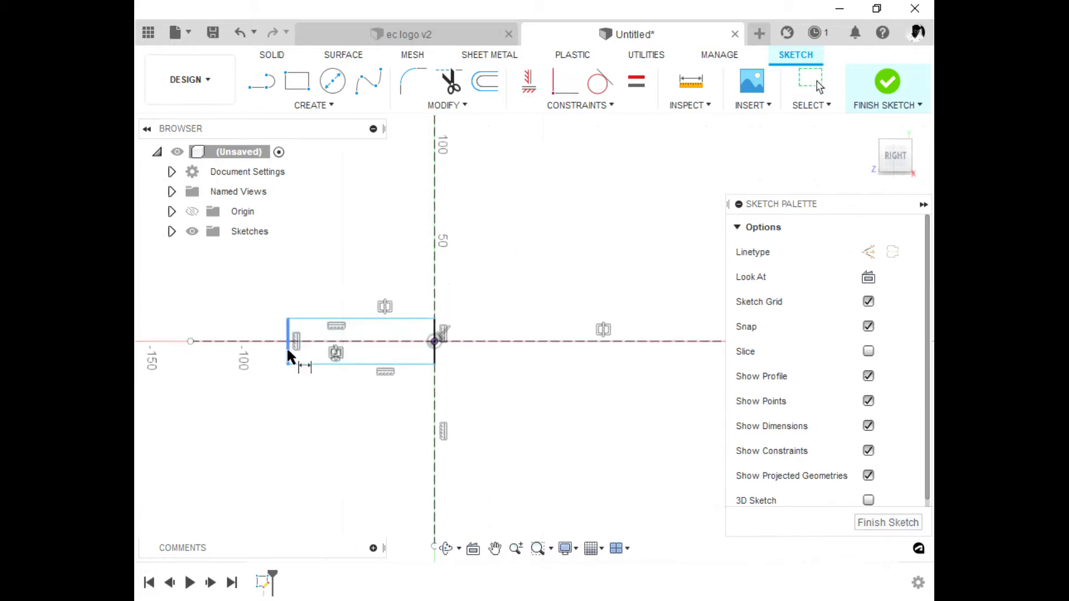
pyautogui.click(287, 346)
pyautogui.click(263, 332)
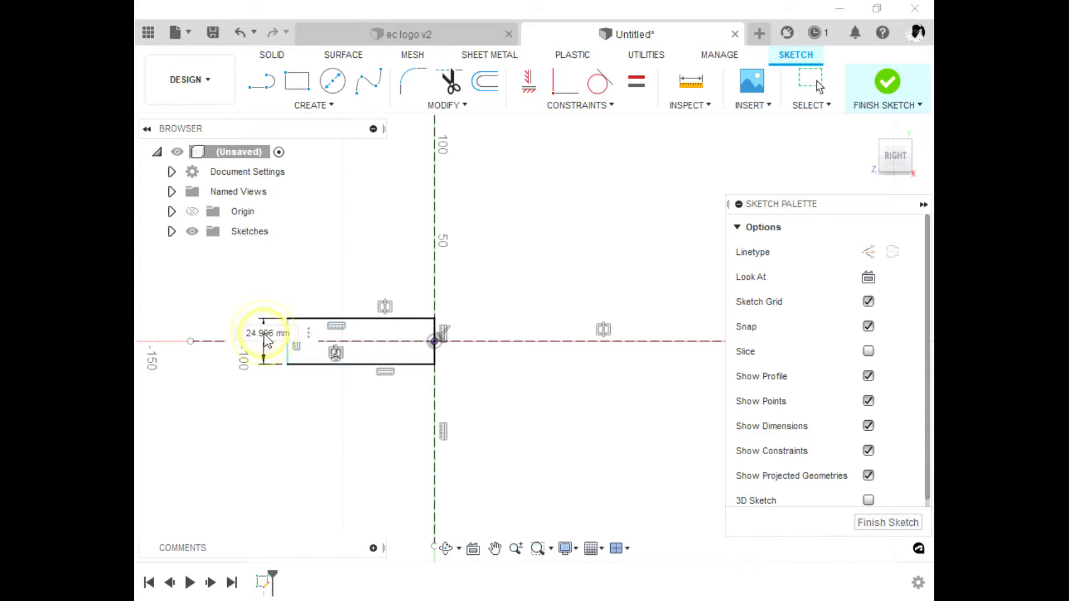
pyautogui.write('3')
pyautogui.press('Return')
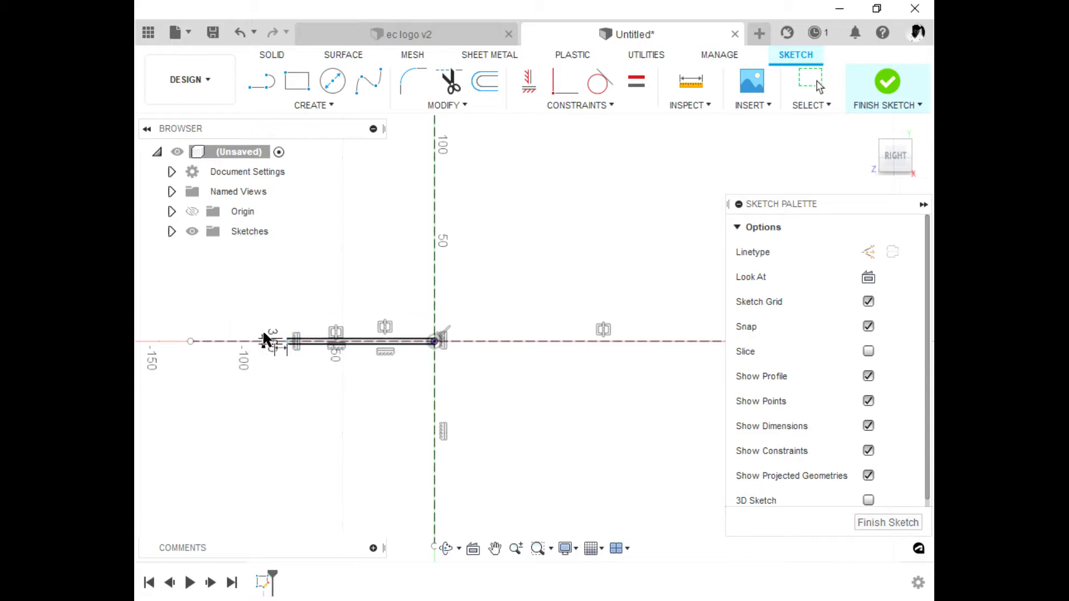
# Step: Dimension the rectangle's lower edge to a length of 10 mm
pyautogui.scroll(2, 456, 331)
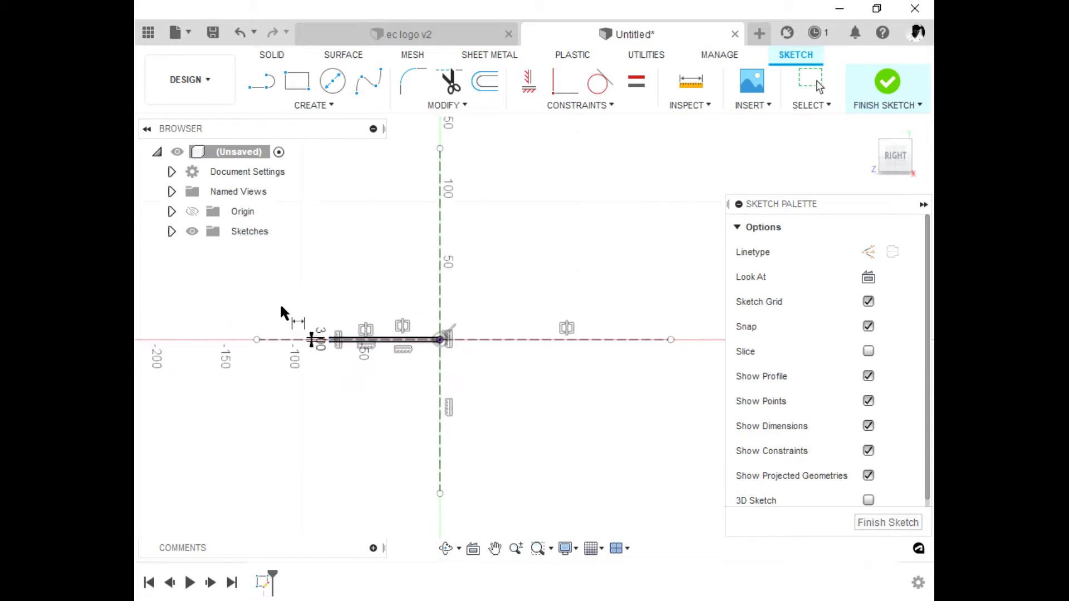
pyautogui.scroll(2, 512, 357)
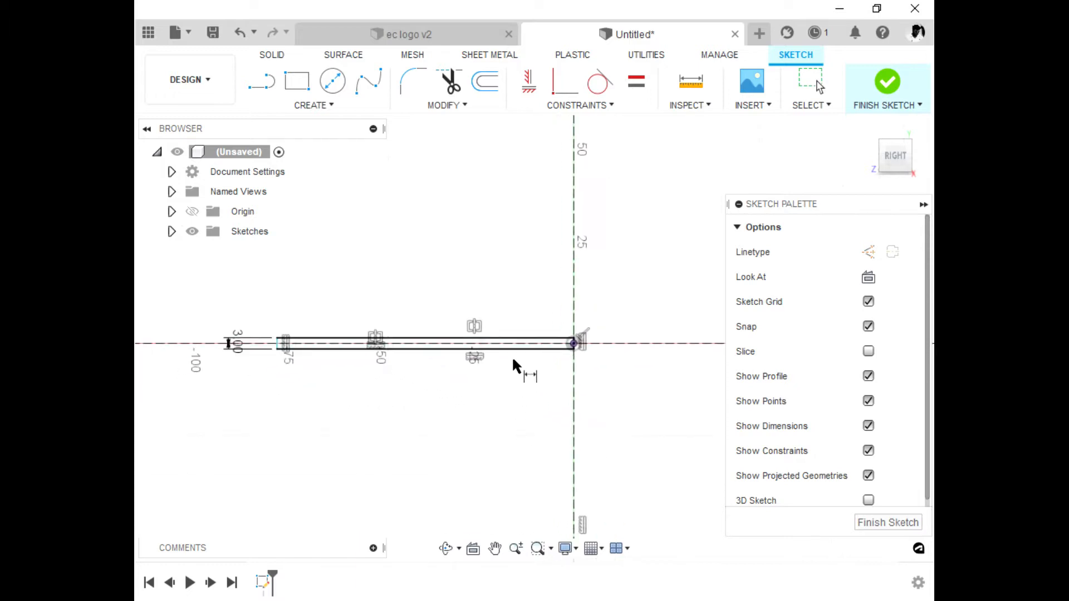
pyautogui.click(511, 352)
pyautogui.click(426, 422)
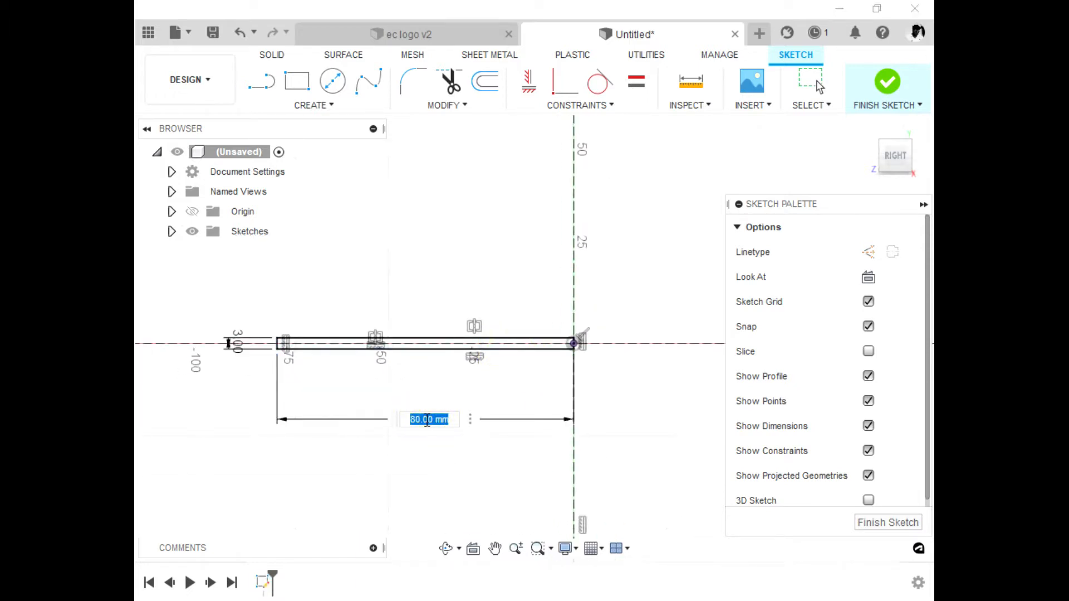
pyautogui.write('10')
pyautogui.press('Return')
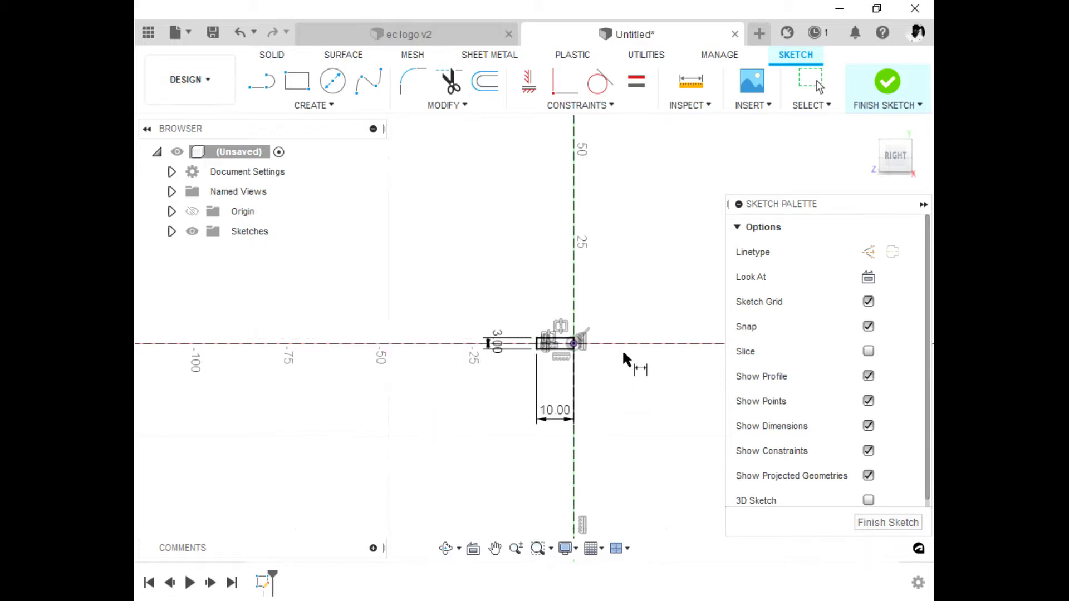
pyautogui.scroll(-3, 395, 329)
pyautogui.scroll(6, 468, 336)
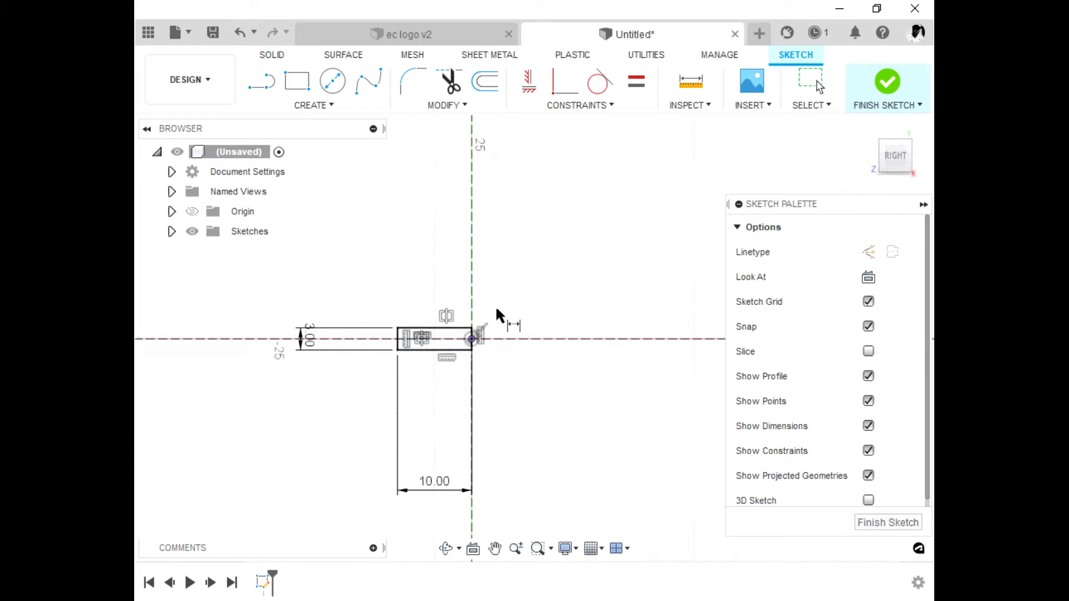
pyautogui.scroll(2, 547, 316)
pyautogui.scroll(1, 550, 296)
pyautogui.scroll(-3, 550, 295)
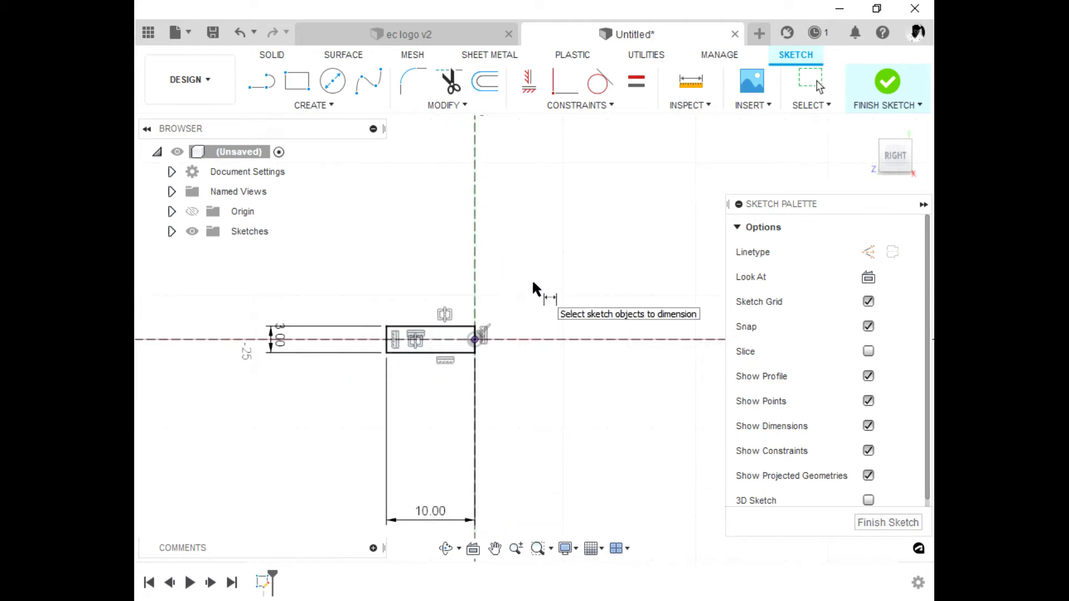
pyautogui.press('Escape')
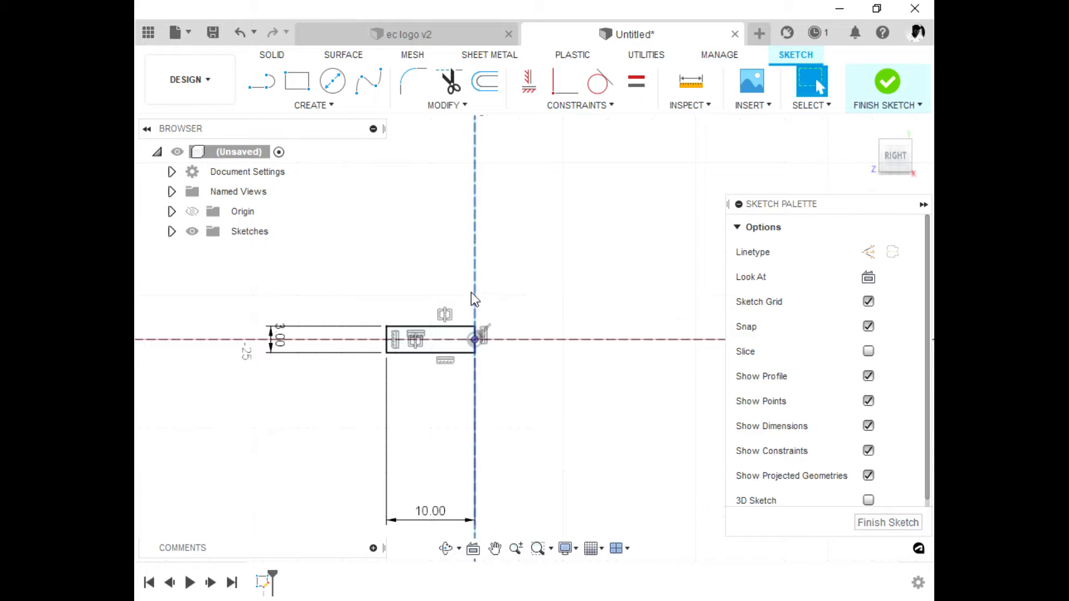
# Step: Sketch a second two-point rectangle above the first, aligned with its left edge and stopping short of the vertical construction line
pyautogui.click(297, 81)
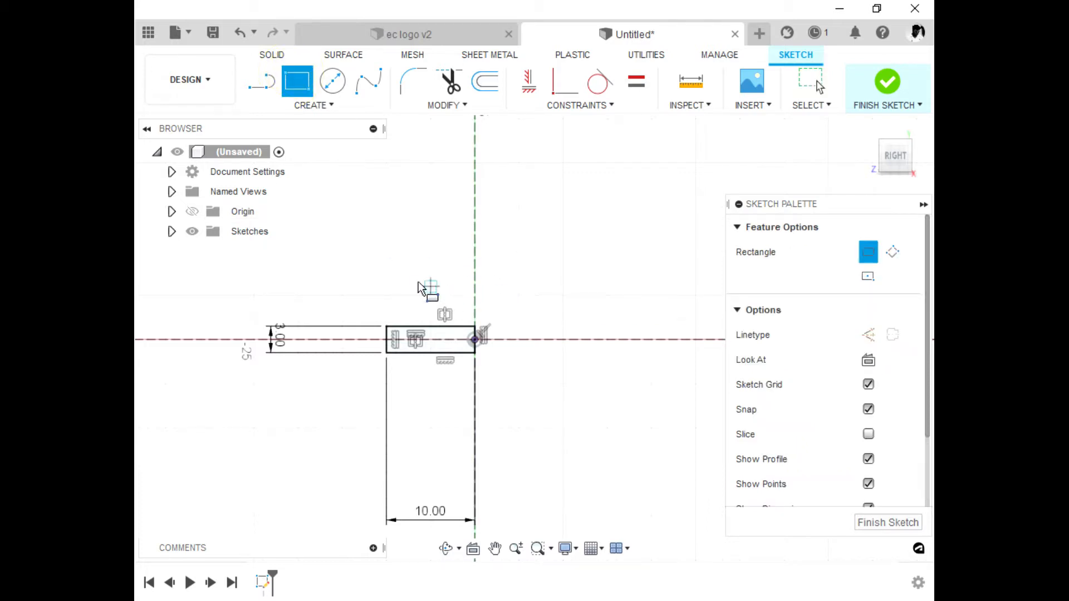
pyautogui.click(386, 295)
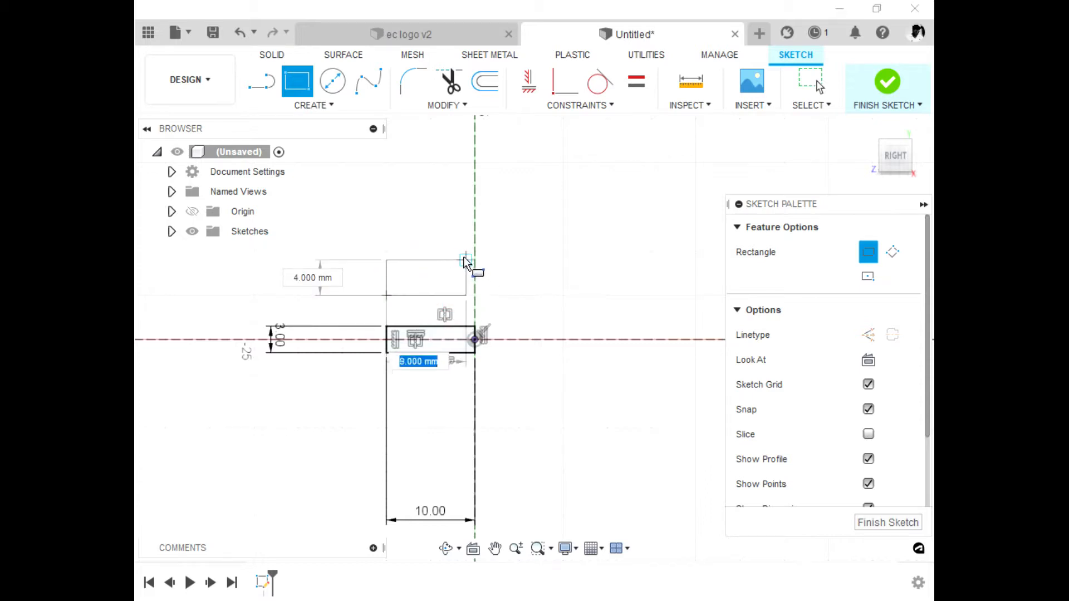
pyautogui.click(460, 271)
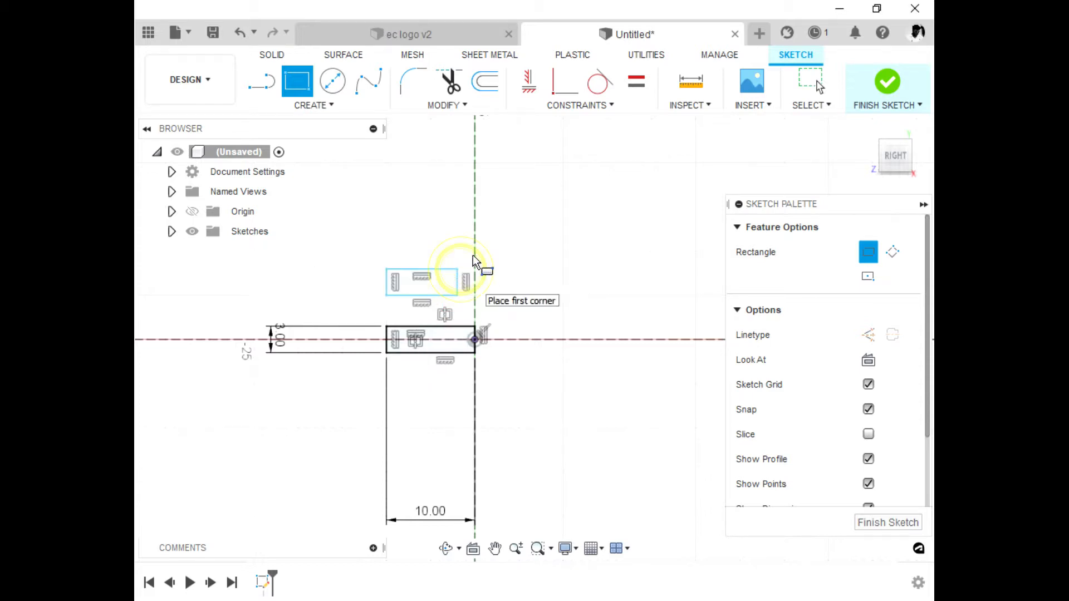
pyautogui.press('Escape')
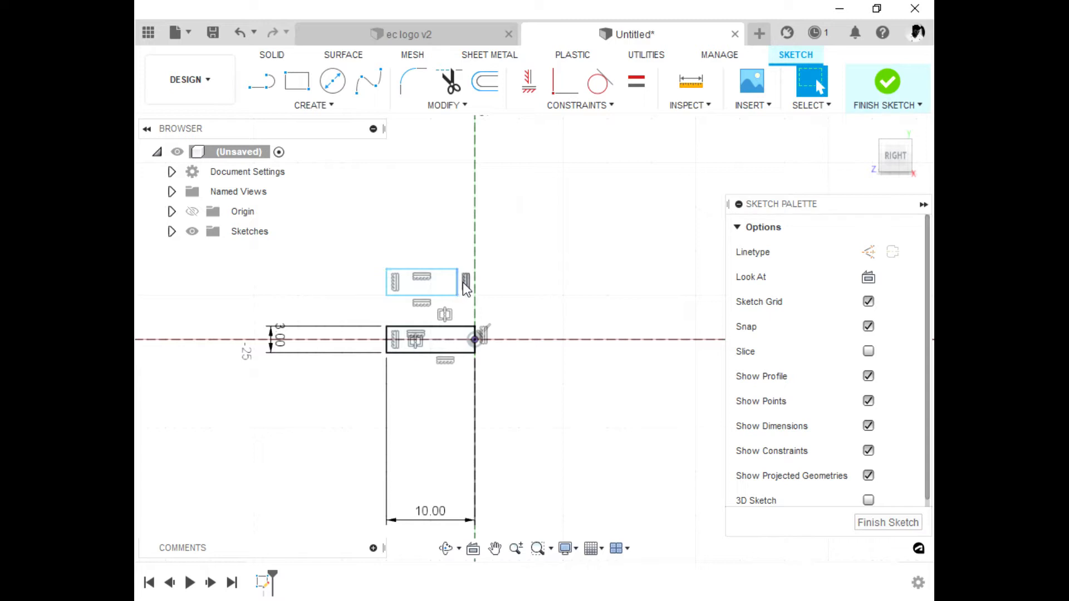
# Step: Stretch the upper rectangle past the vertical construction line and dimension its length as d2, linked to the first rectangle's 10 mm length
pyautogui.moveTo(462, 288); pyautogui.dragTo(497, 283)
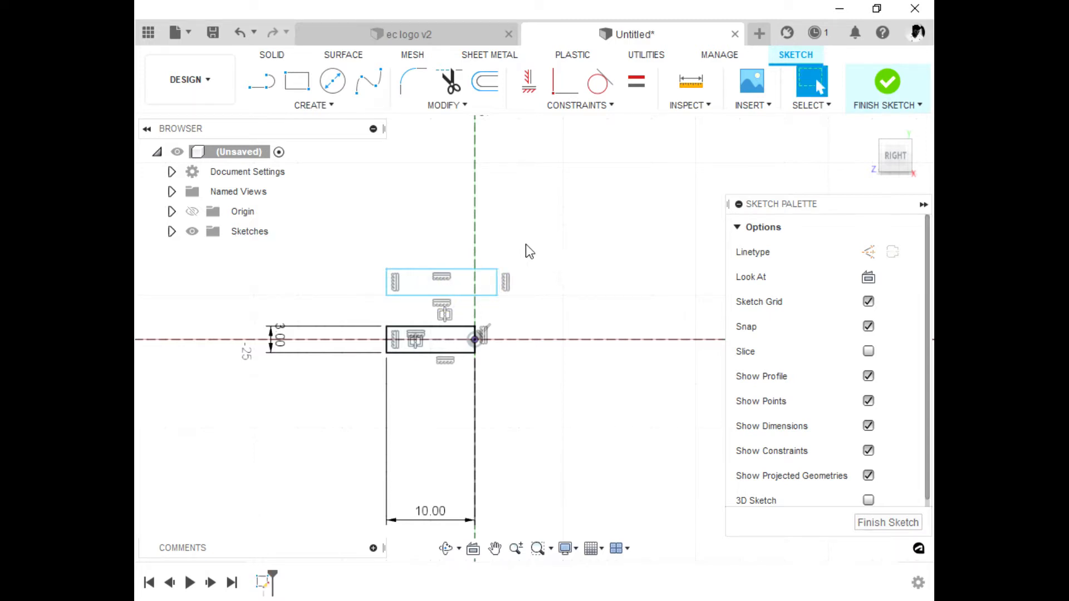
pyautogui.click(460, 270)
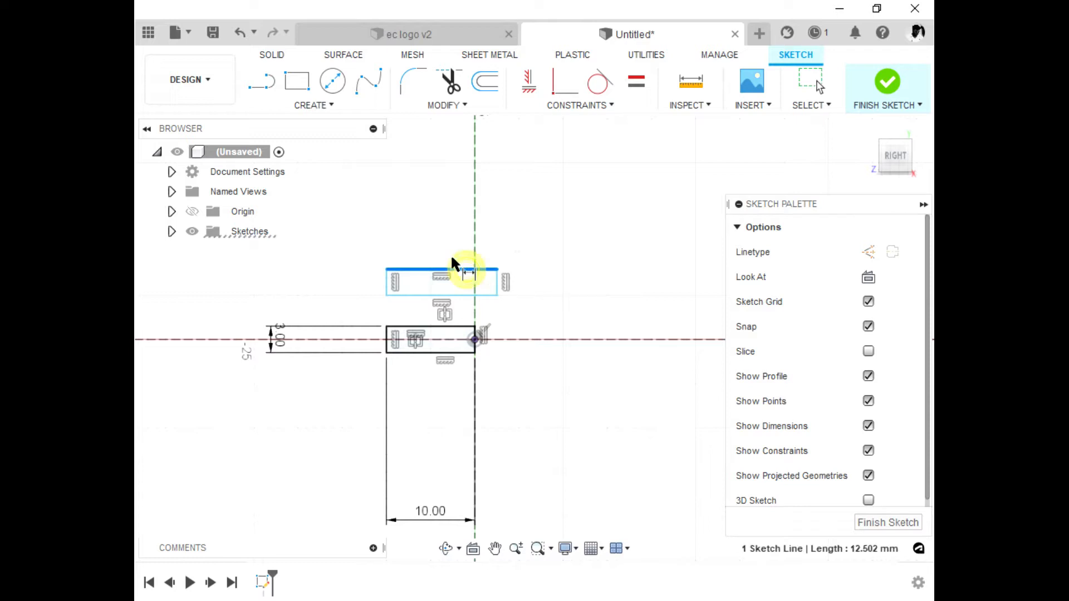
pyautogui.press('d')
pyautogui.click(428, 227)
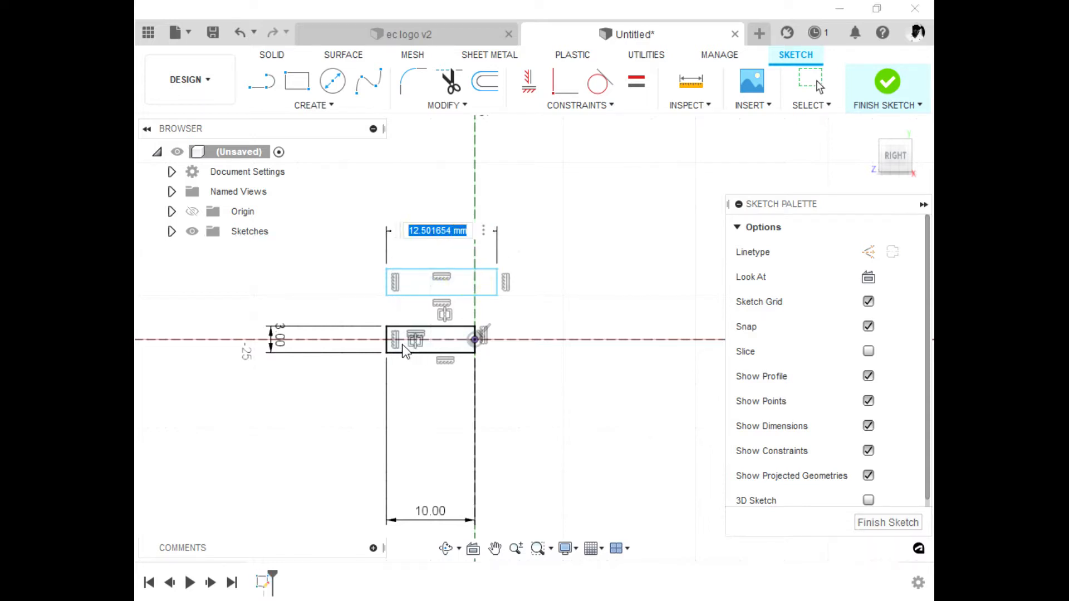
pyautogui.click(436, 510)
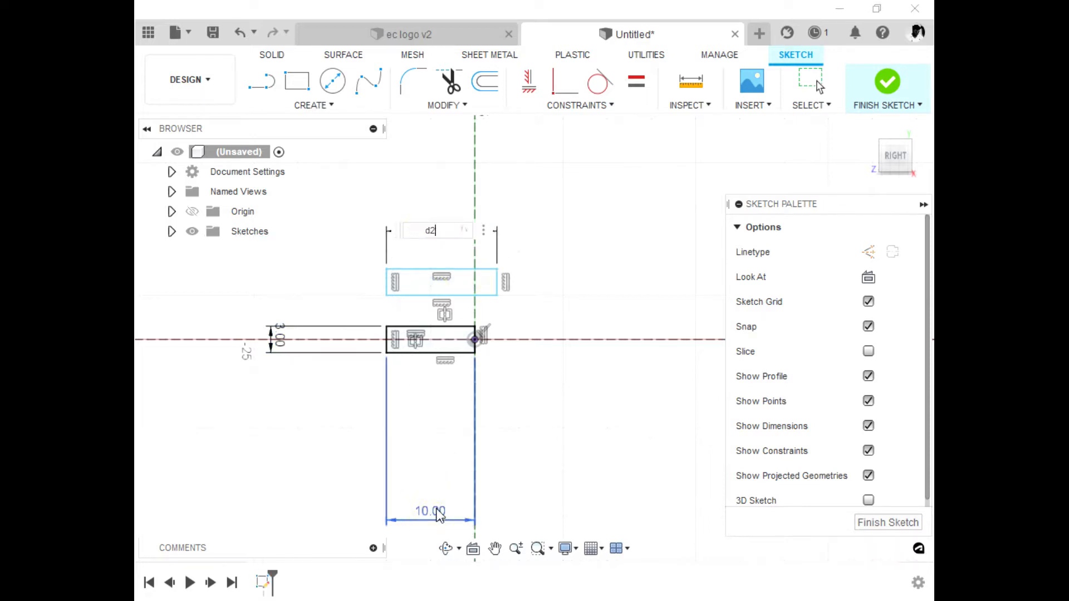
pyautogui.press('Return')
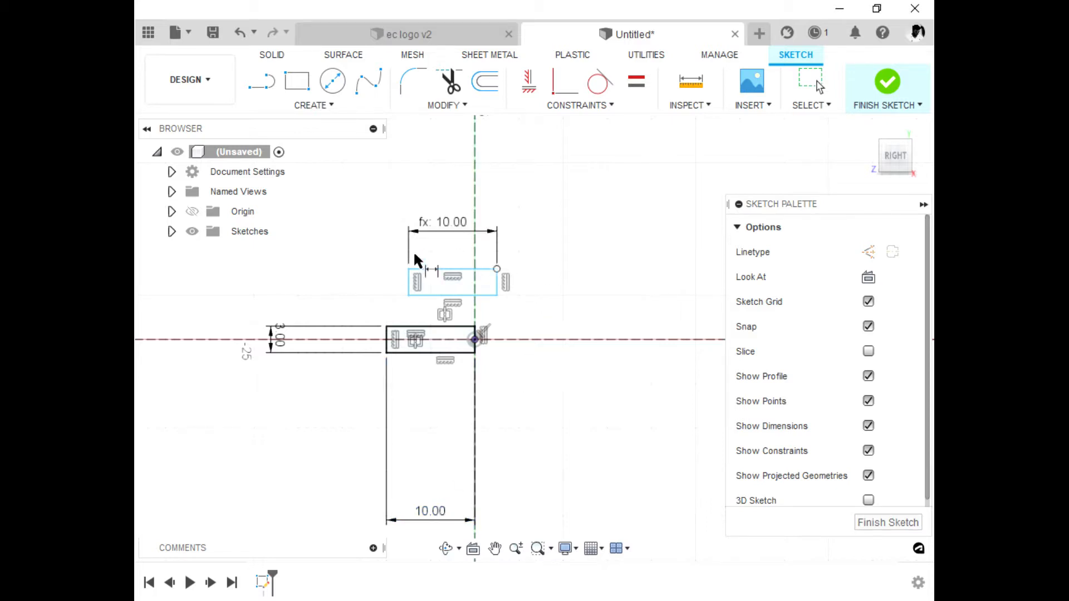
# Step: Dimension the upper rectangle's height as d1, linked to the first rectangle's 3 mm height
pyautogui.click(408, 283)
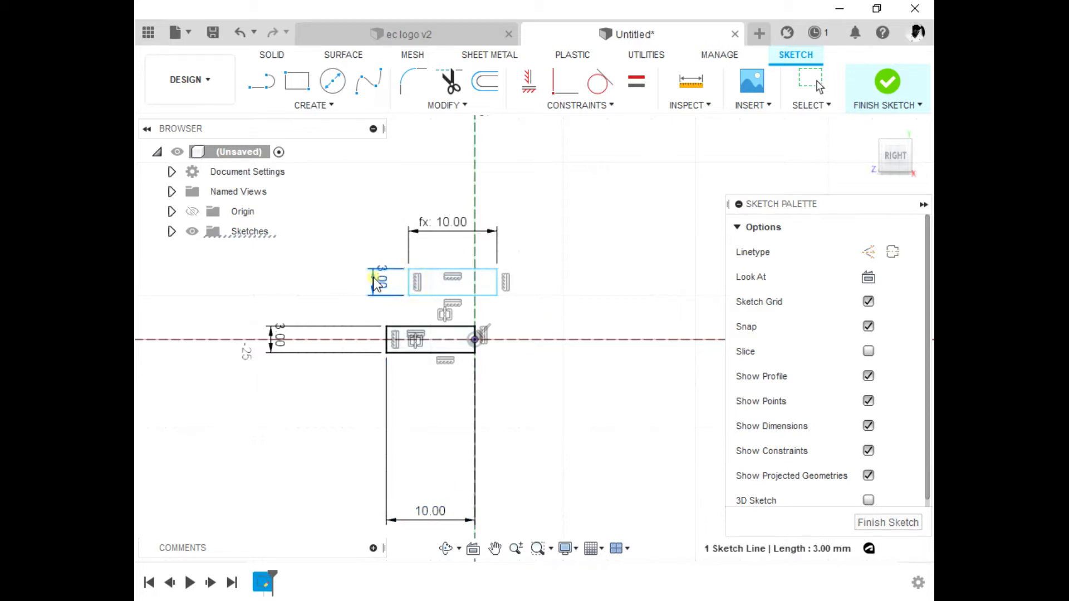
pyautogui.click(372, 279)
pyautogui.click(282, 336)
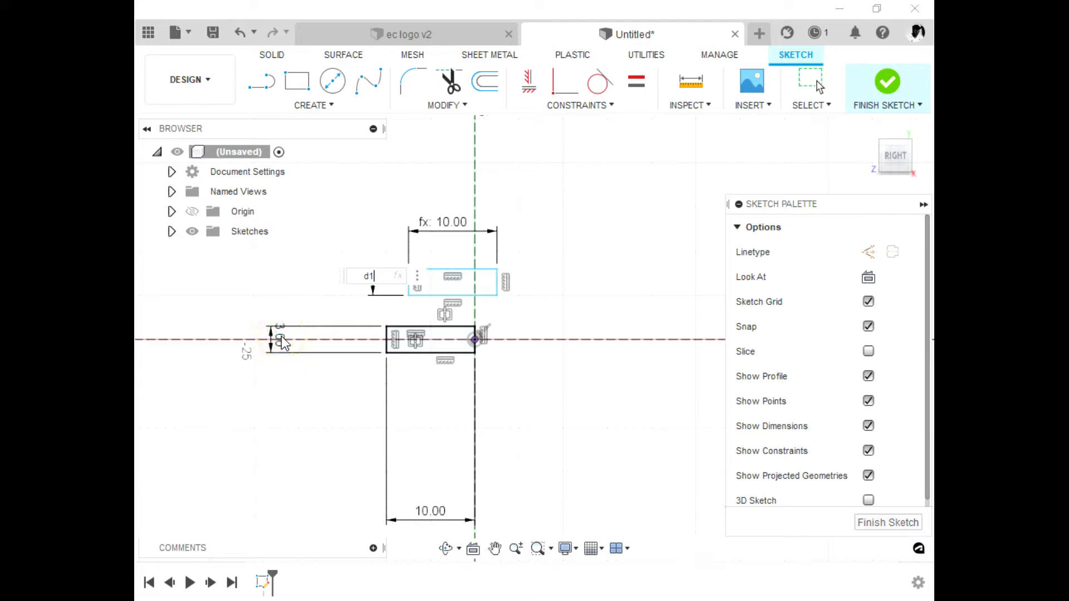
pyautogui.press('Return')
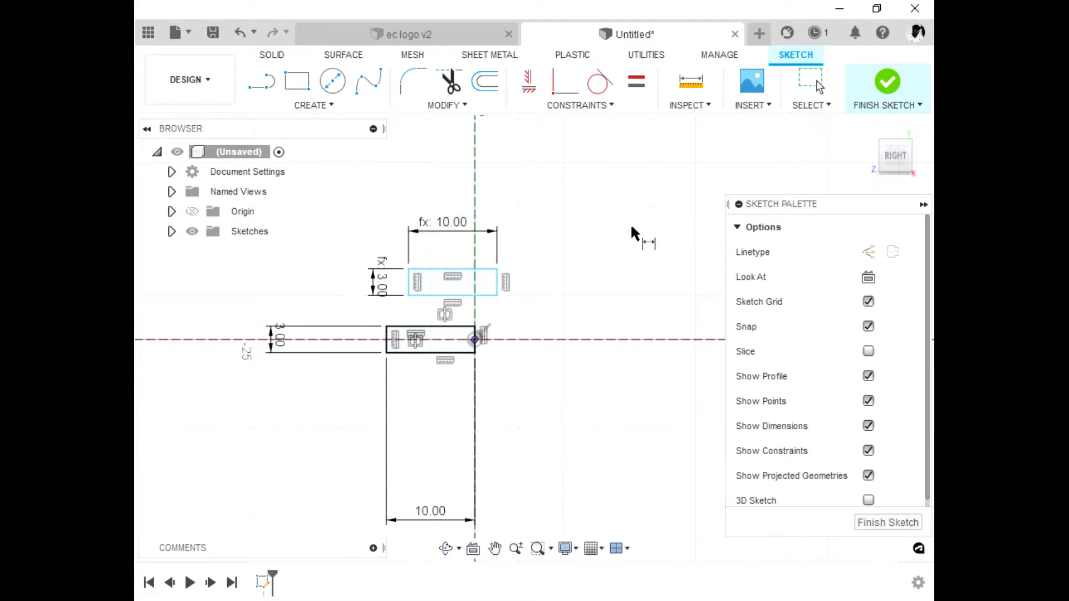
pyautogui.press('Escape')
# Step: Dimension the vertical gap between the two rectangles as d1, linked to the first rectangle's 3 mm height
pyautogui.click(467, 294)
pyautogui.keyDown('shift'); pyautogui.click(463, 326); pyautogui.keyUp('shift')
pyautogui.click(522, 313)
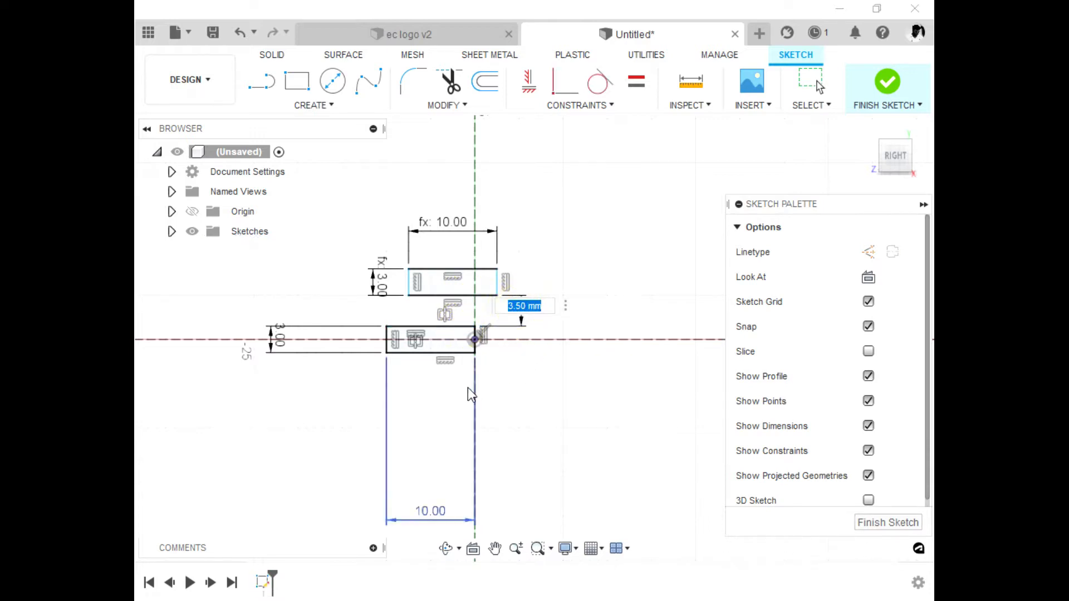
pyautogui.click(279, 340)
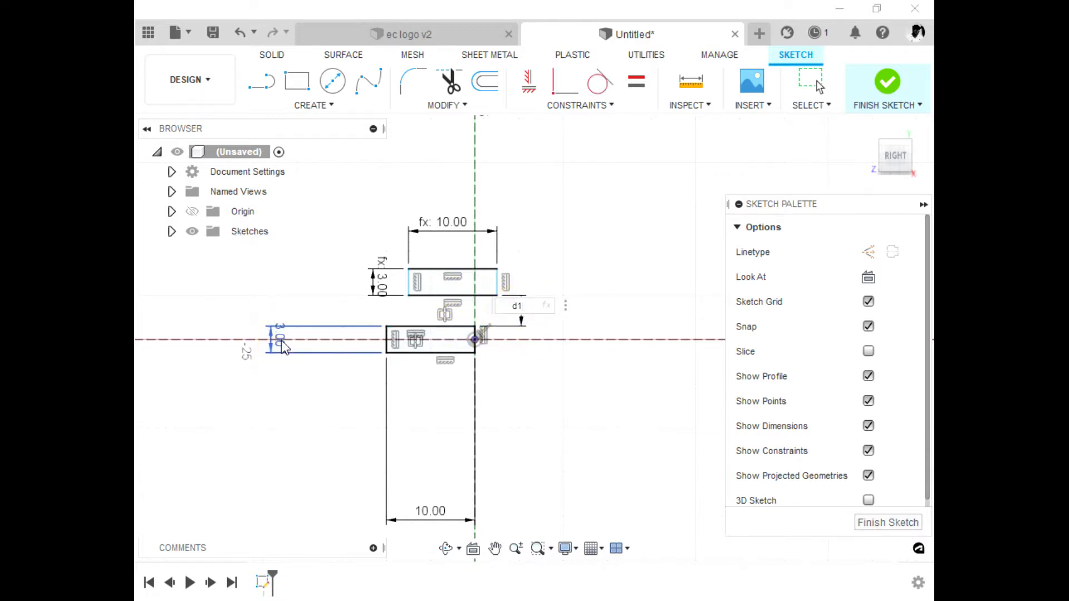
pyautogui.press('Return')
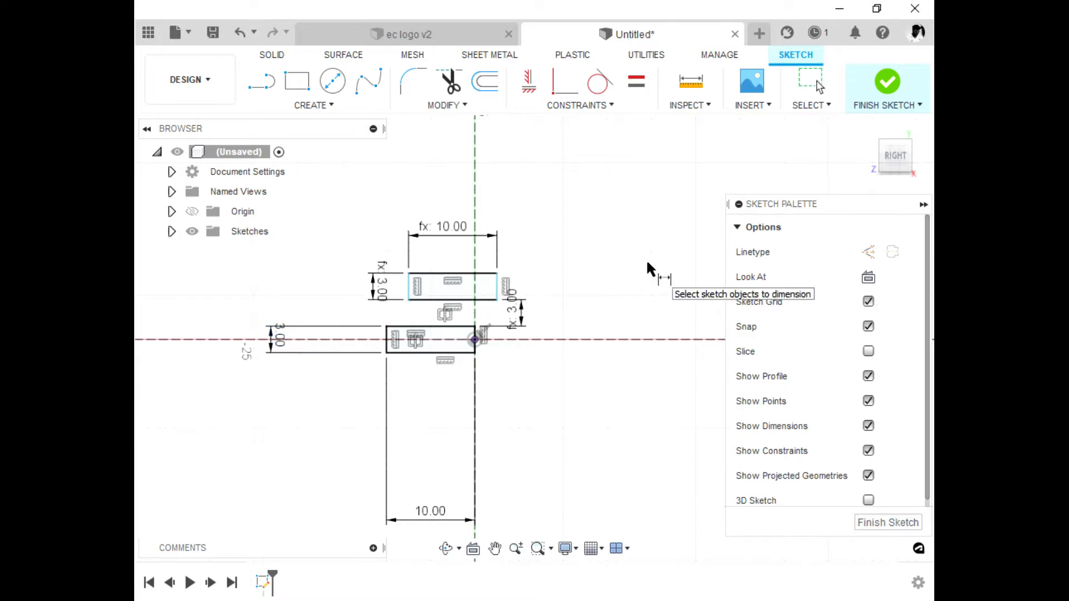
pyautogui.press('Escape')
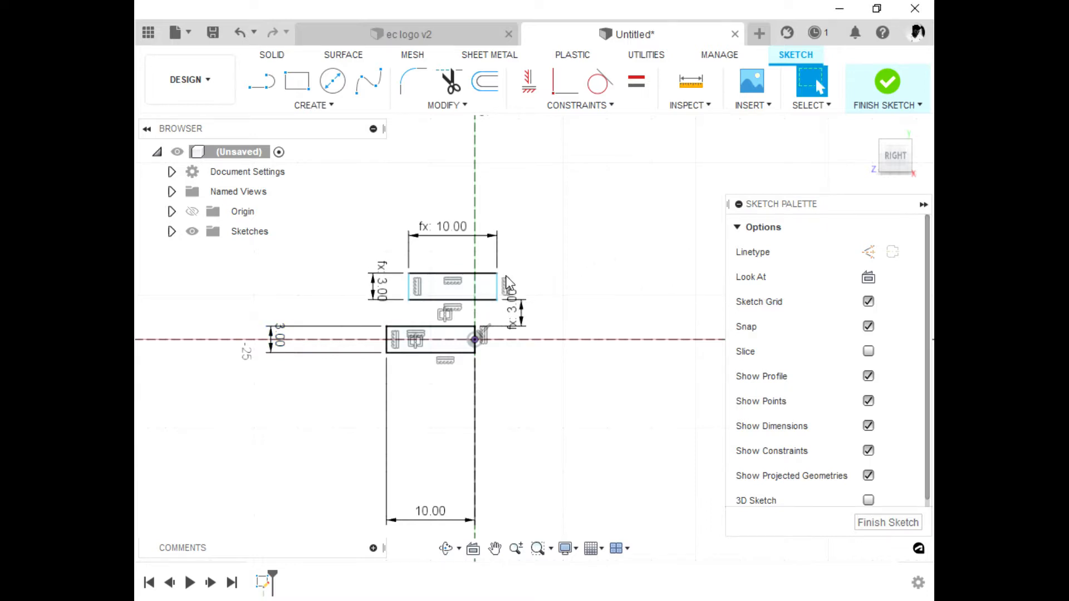
# Step: Apply a Horizontal/Vertical constraint aligning the upper rectangle's lower-right corner vertically with the origin
pyautogui.click(496, 299)
pyautogui.click(528, 80)
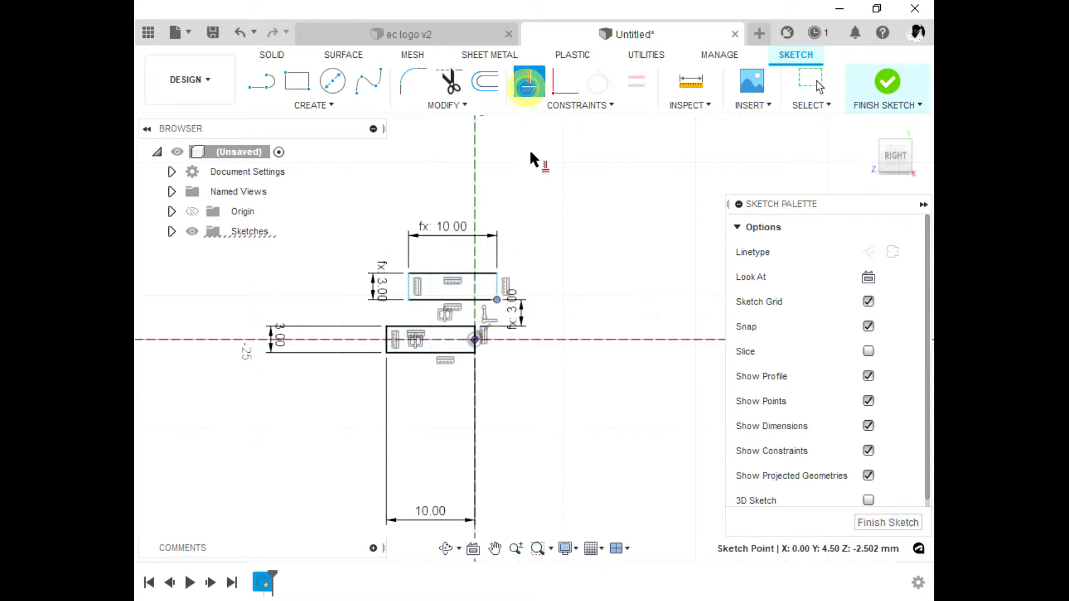
pyautogui.click(476, 338)
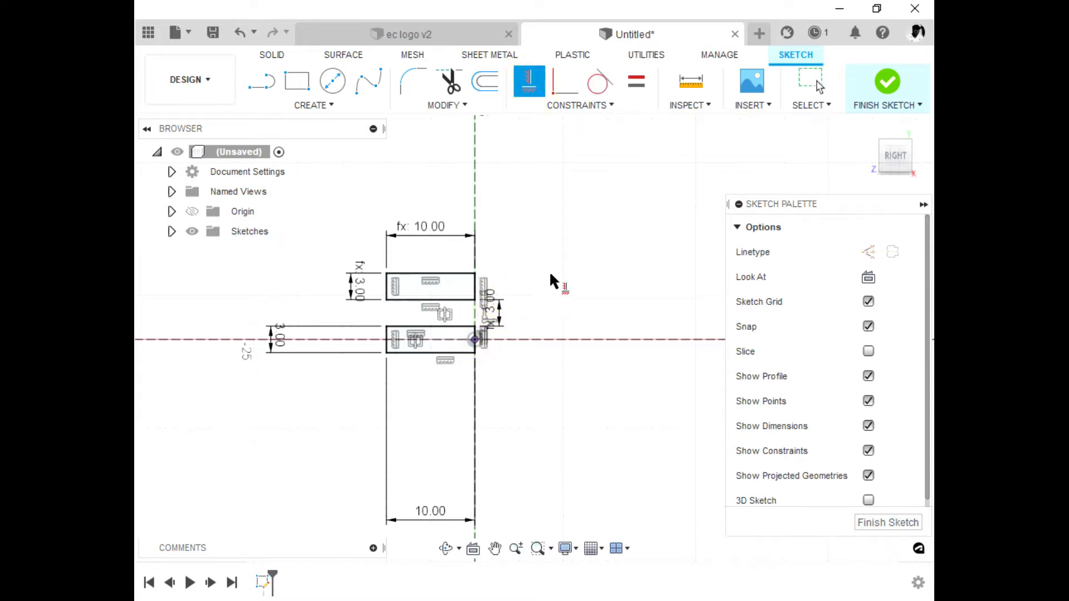
pyautogui.press('Escape')
# Step: Sketch a third two-point rectangle about 12 mm long below the first one, crossing the vertical construction line
pyautogui.scroll(-3, 411, 283)
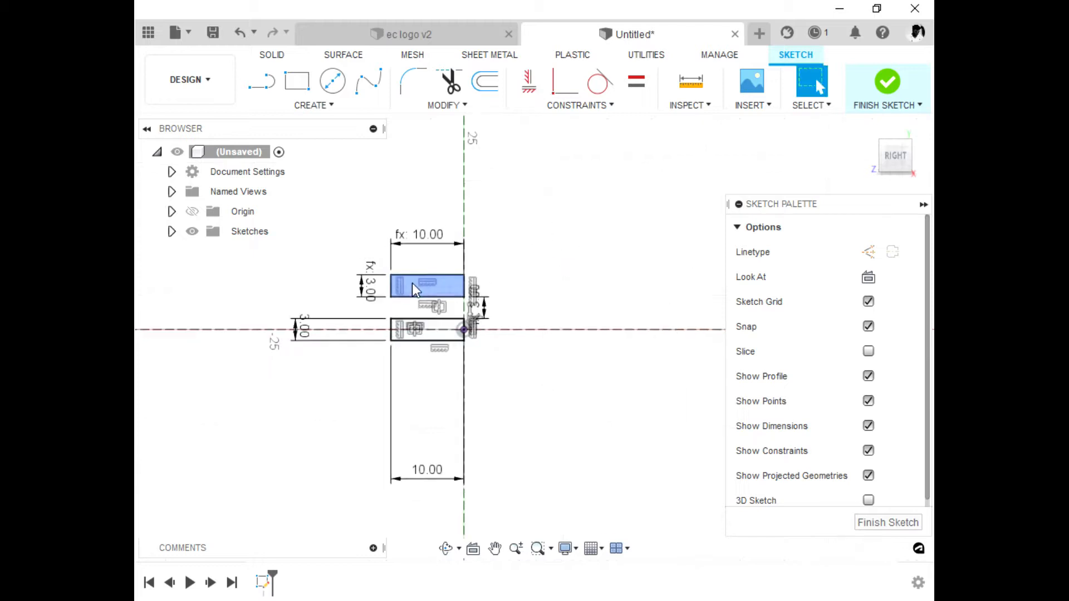
pyautogui.scroll(2, 515, 243)
pyautogui.scroll(-3, 524, 228)
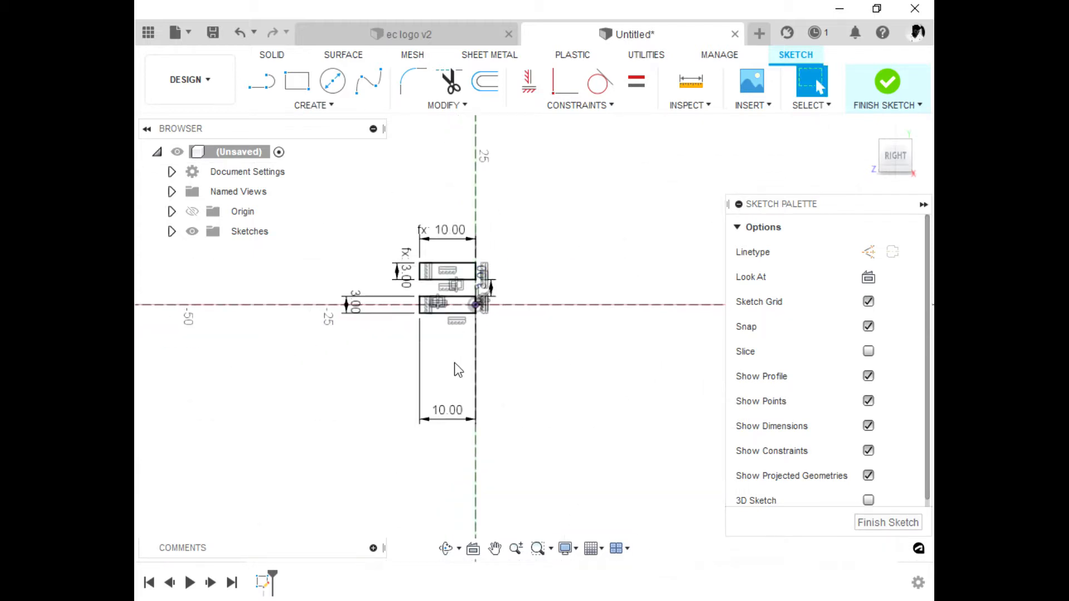
pyautogui.scroll(2, 454, 362)
pyautogui.click(296, 81)
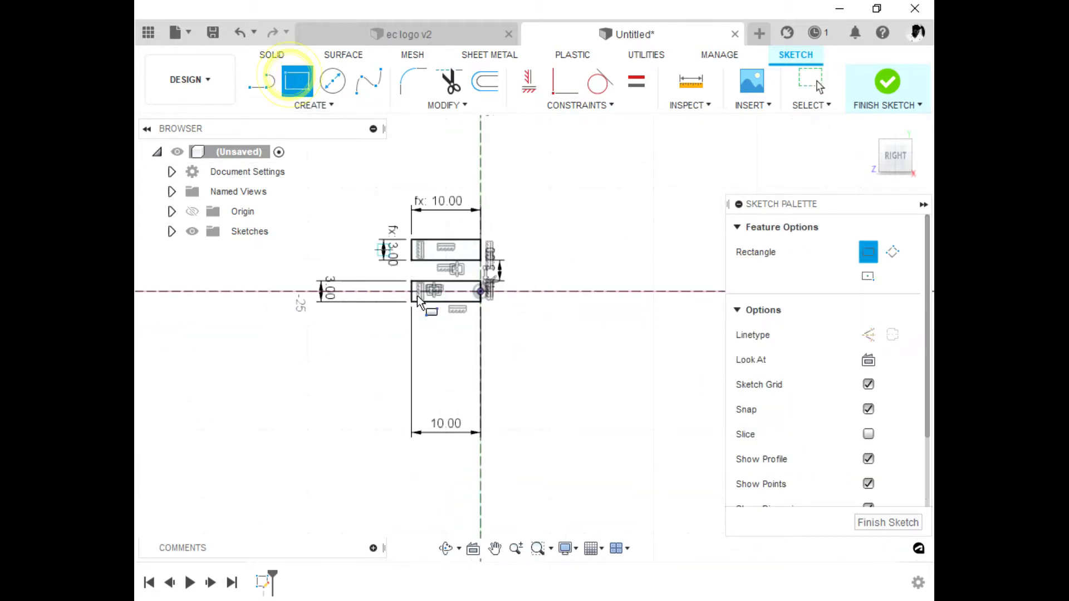
pyautogui.click(419, 340)
pyautogui.click(504, 360)
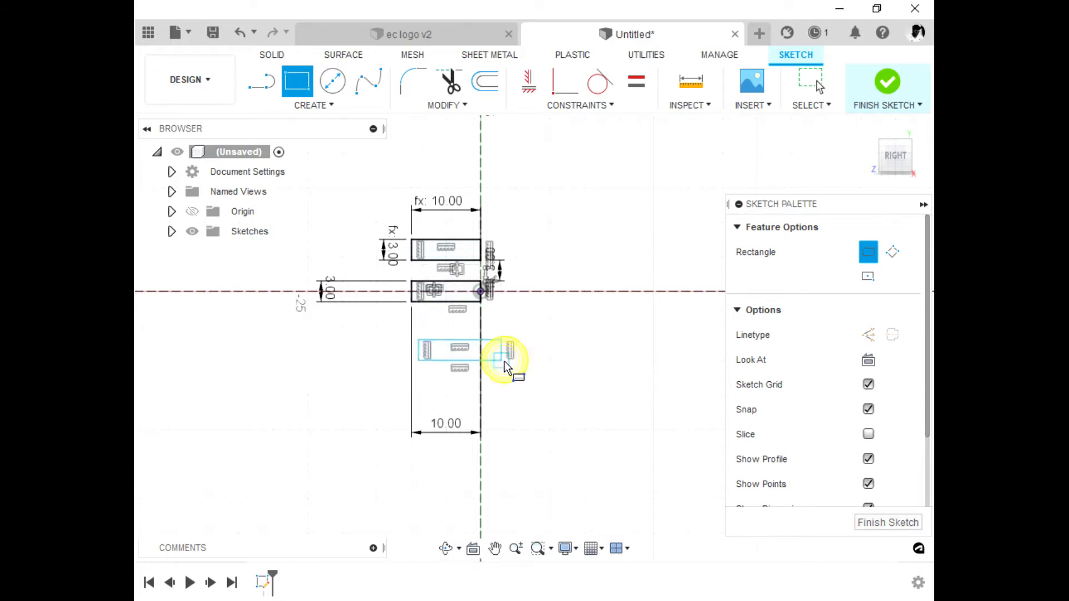
pyautogui.press('Escape')
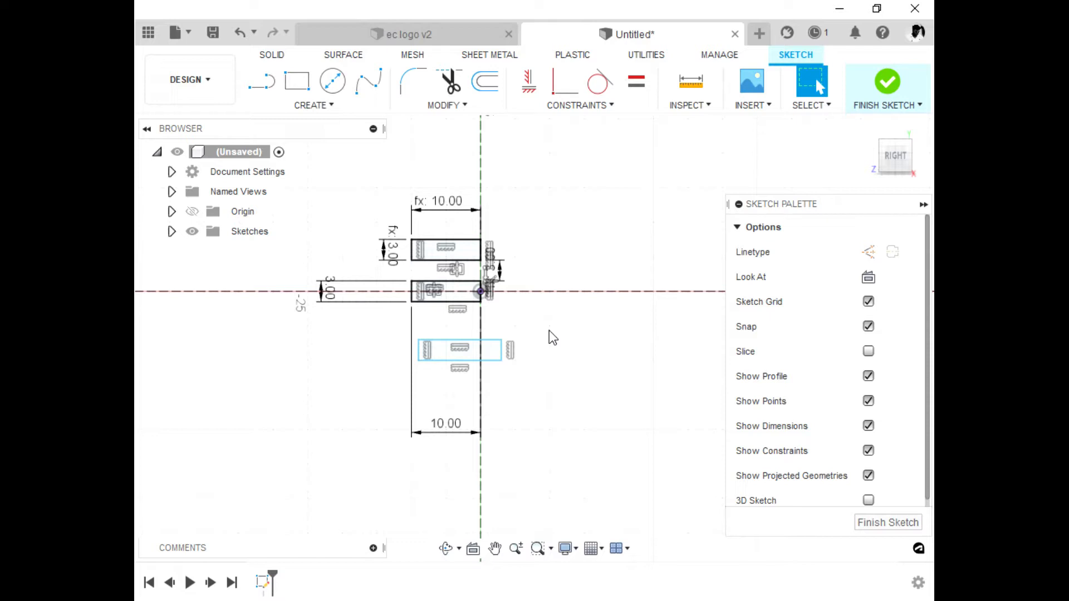
# Step: Dimension the third rectangle's height as d1, linked to the first rectangle's 3 mm height
pyautogui.press('d')
pyautogui.click(500, 349)
pyautogui.click(548, 357)
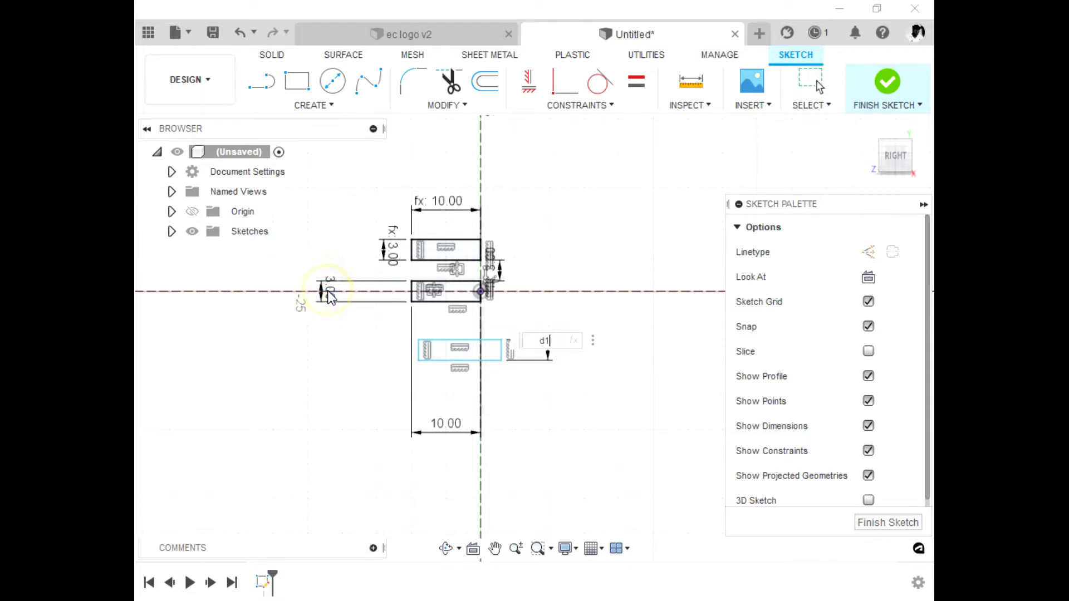
pyautogui.press('Return')
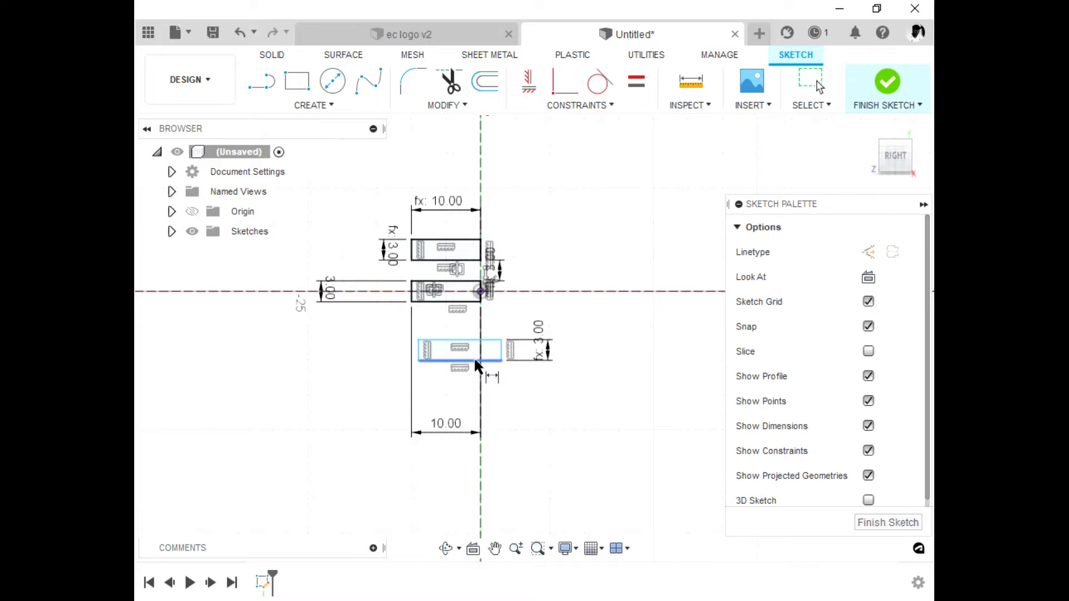
# Step: Dimension the third rectangle's lower edge as d2, linked to the first rectangle's 10 mm length
pyautogui.click(491, 361)
pyautogui.click(496, 397)
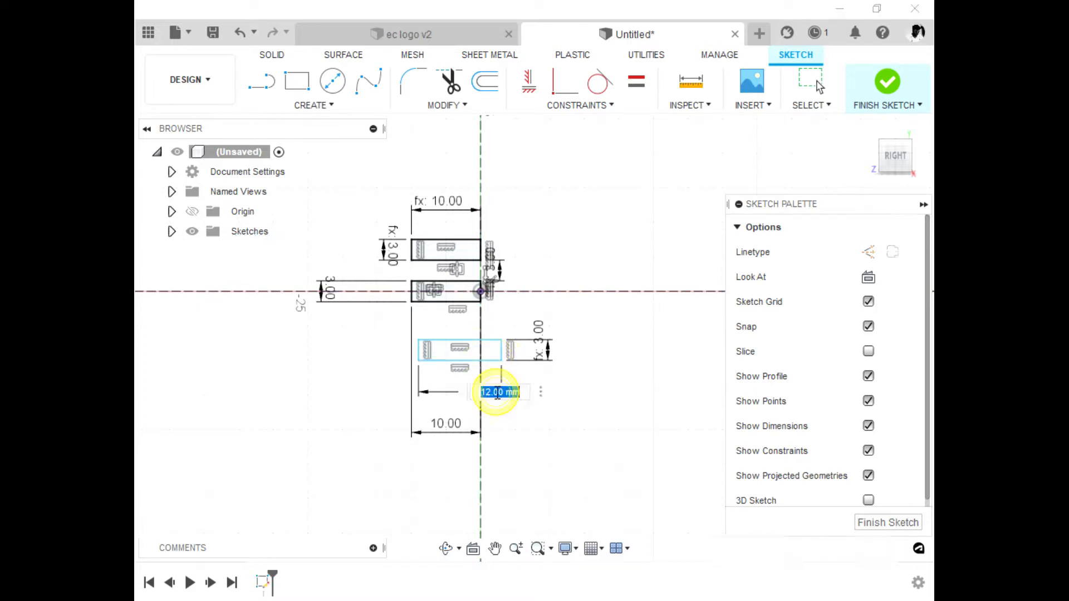
pyautogui.click(456, 428)
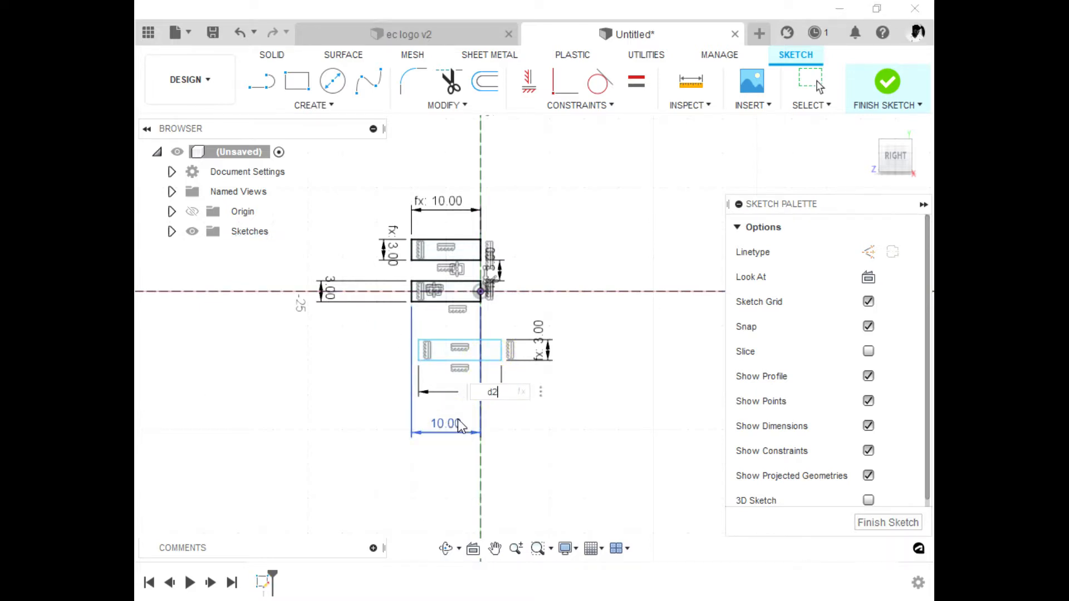
pyautogui.press('Return')
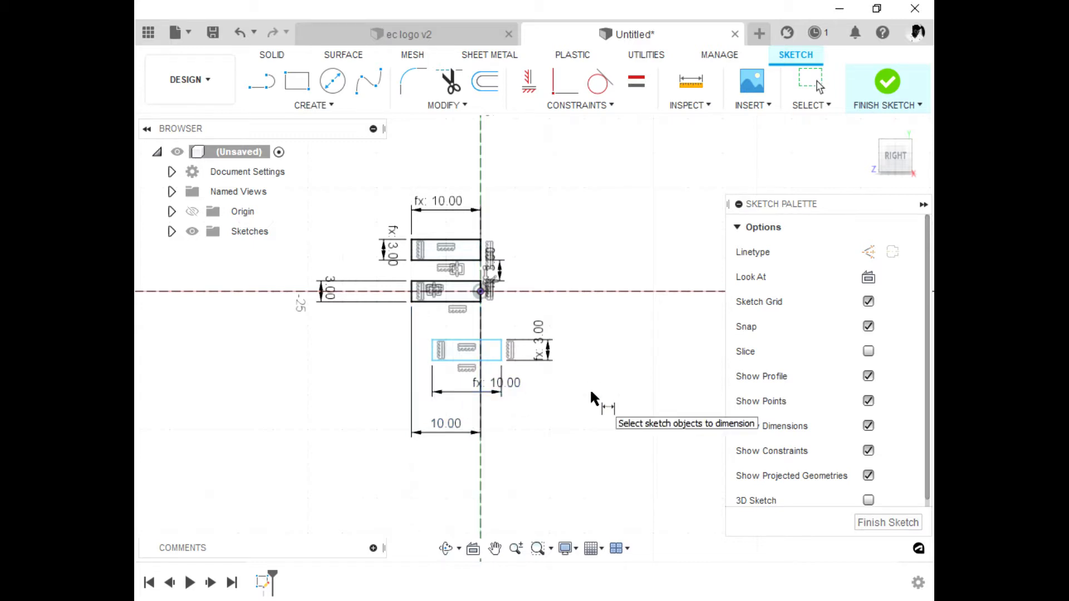
pyautogui.press('Escape')
# Step: Dimension the gap between the middle and lowest rectangles, linking it to the middle rectangle's 3 mm height
pyautogui.click(468, 301)
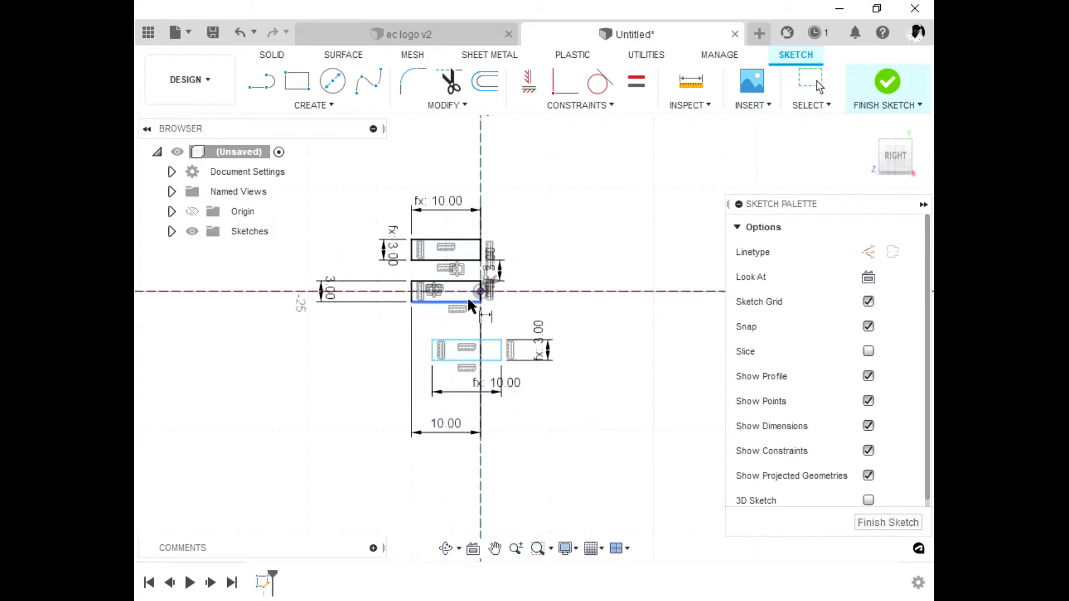
pyautogui.click(486, 339)
pyautogui.click(517, 312)
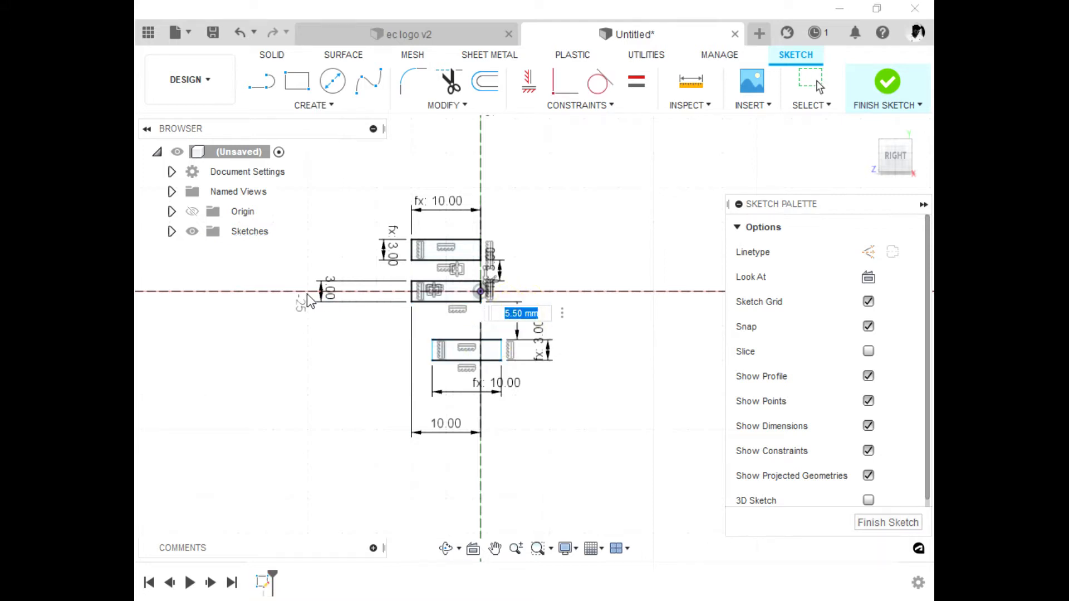
pyautogui.write('3')
pyautogui.press('Return')
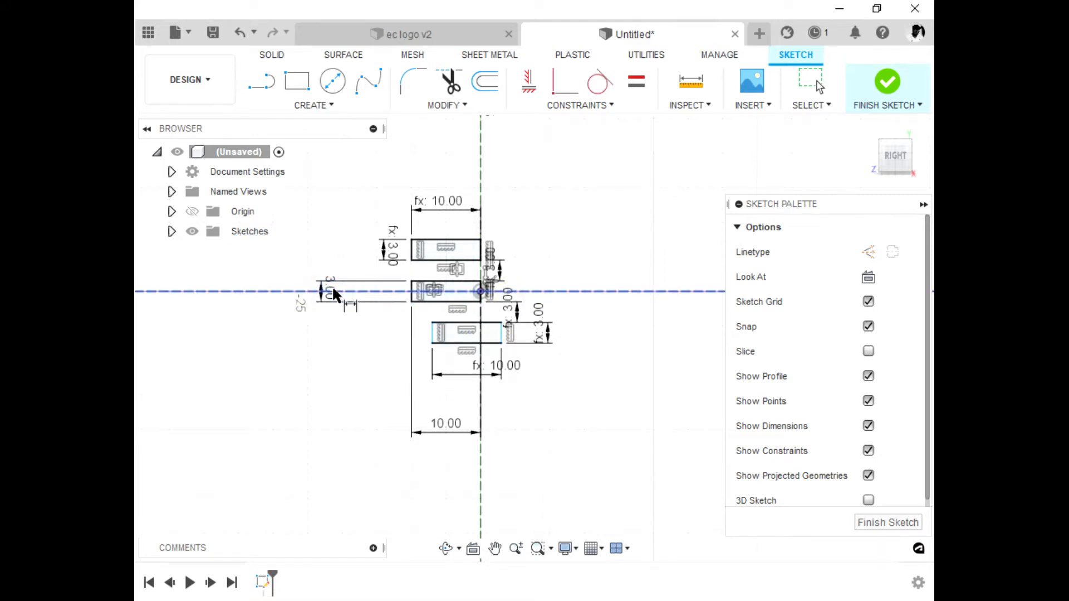
pyautogui.press('Escape')
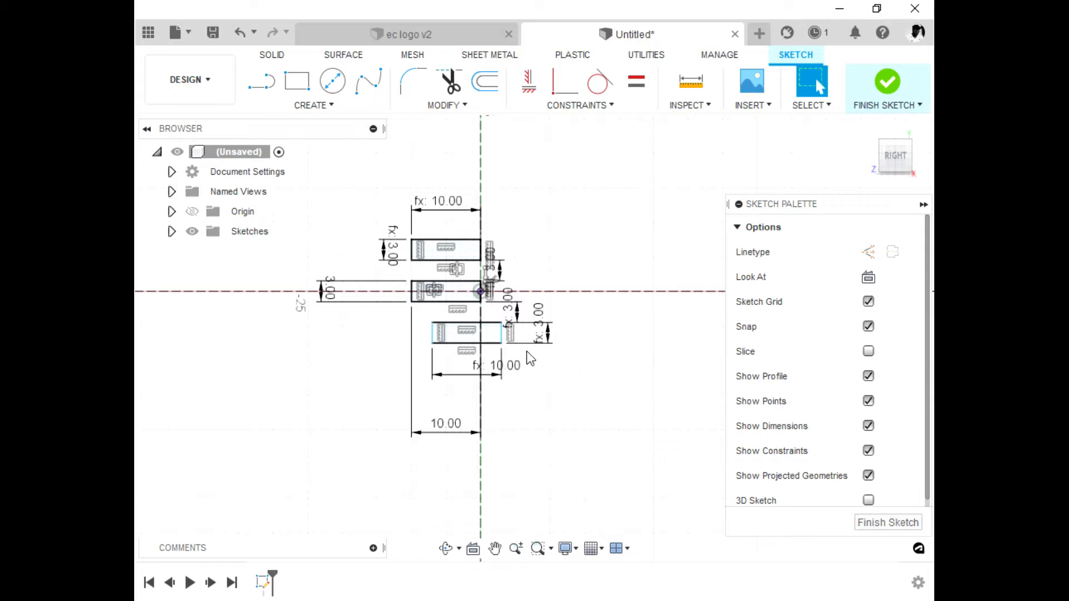
# Step: Shift the lowest rectangle toward the vertical construction line and constrain its upper-right corner vertically to the origin
pyautogui.moveTo(502, 342)
pyautogui.mouseDown()
pyautogui.moveTo(423, 341)
pyautogui.moveTo(465, 337)
pyautogui.mouseUp()
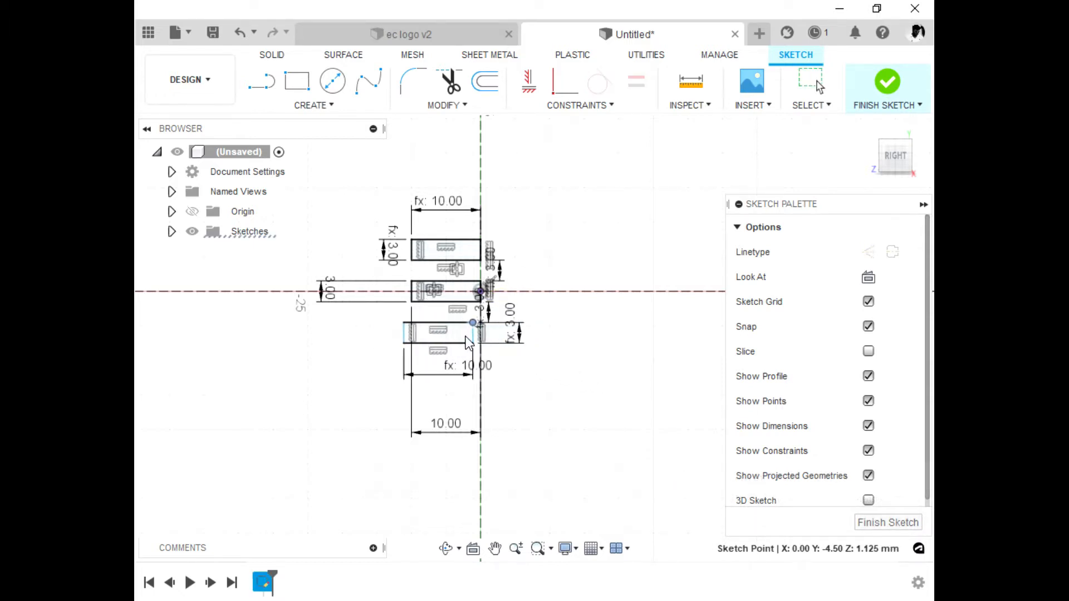
pyautogui.click(595, 368)
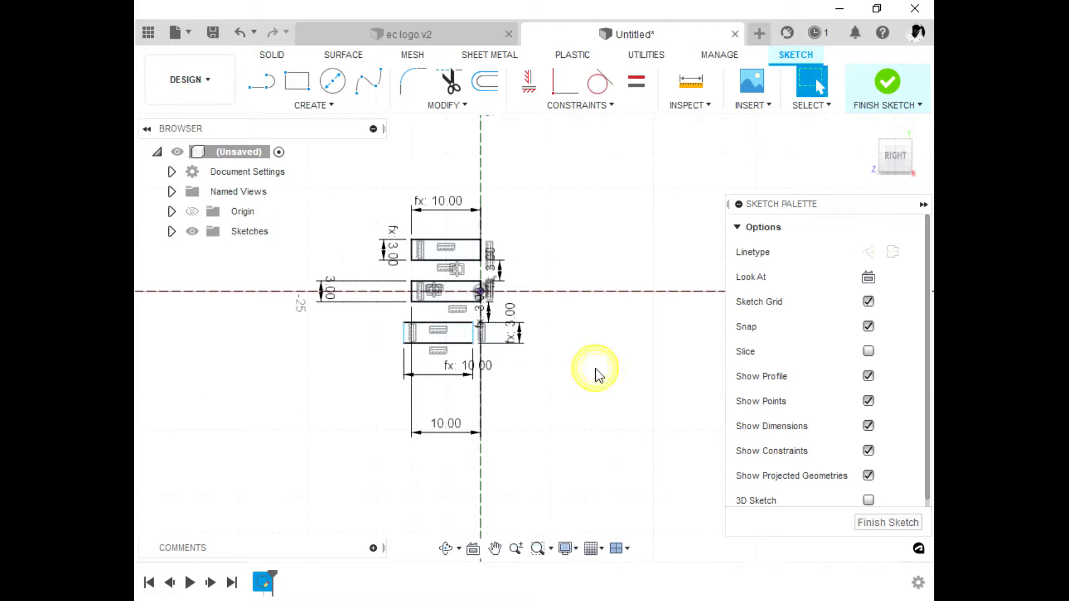
pyautogui.click(531, 84)
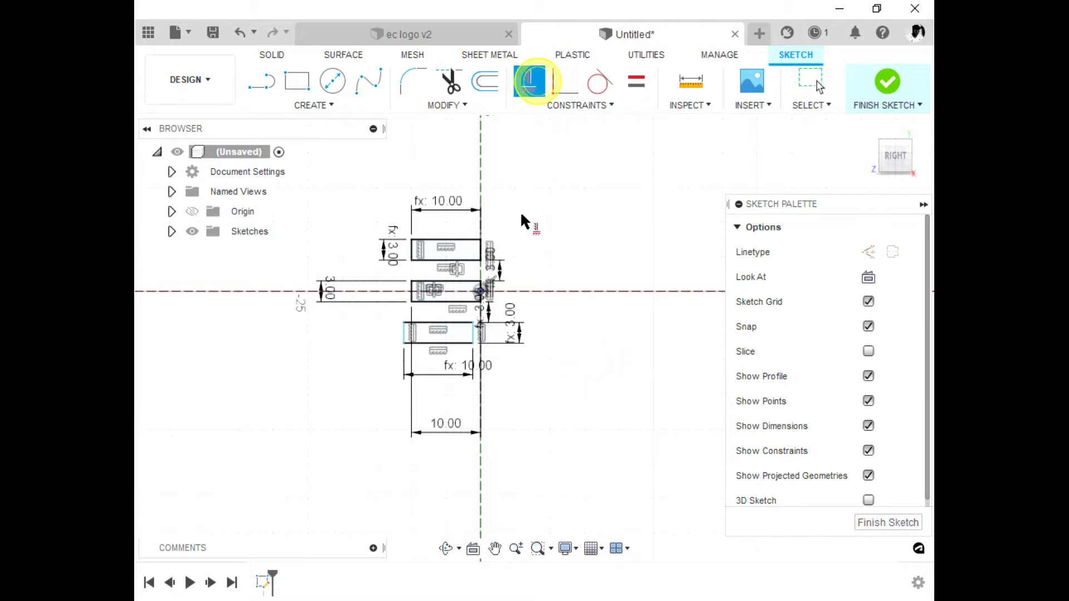
pyautogui.click(479, 291)
pyautogui.click(474, 322)
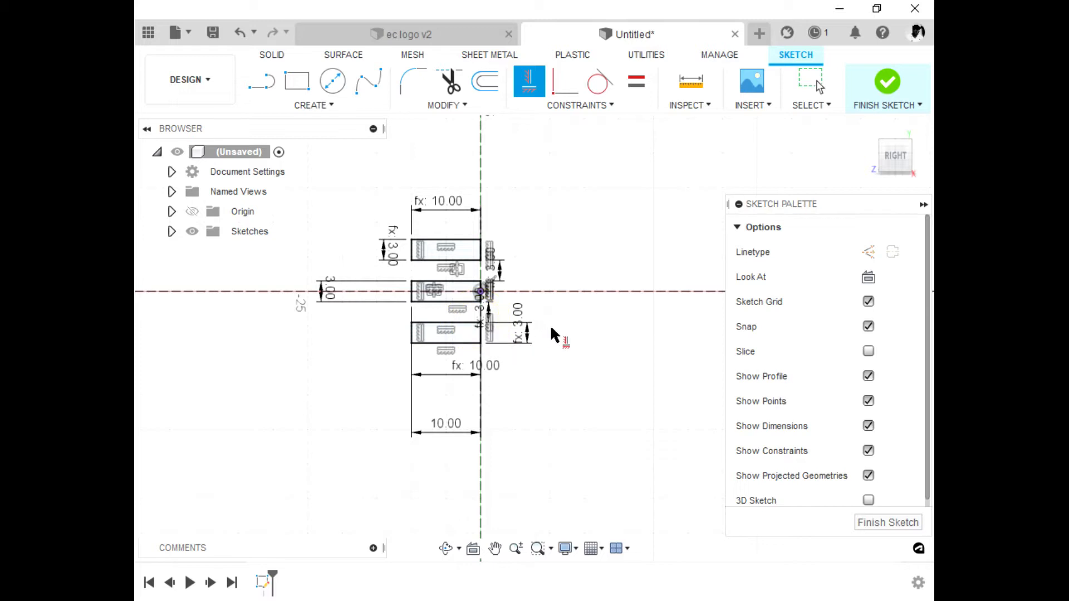
pyautogui.press('Escape')
pyautogui.scroll(-2, 456, 228)
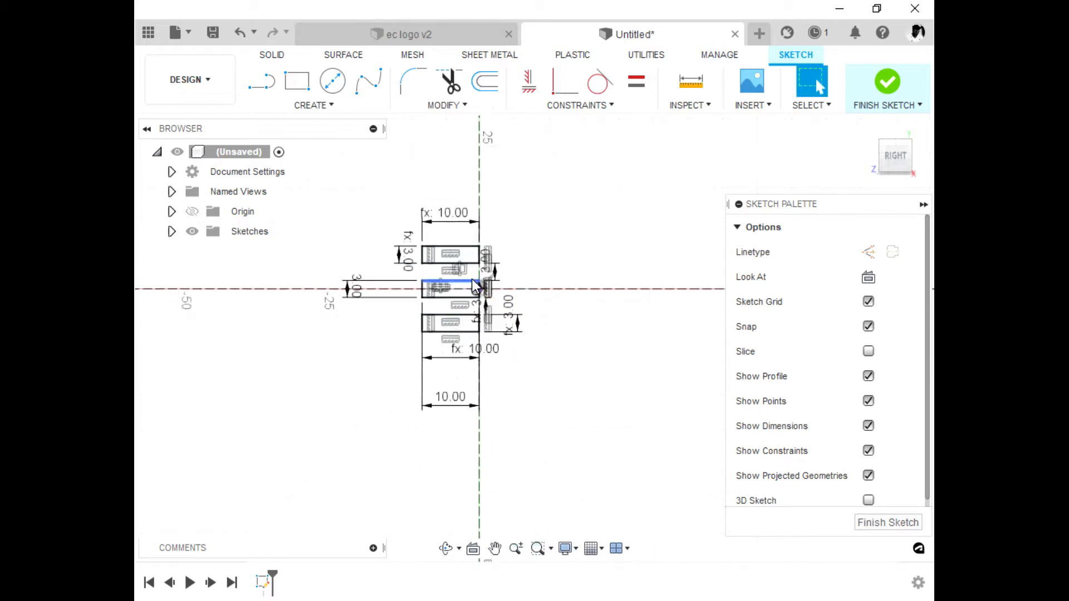
pyautogui.scroll(3, 448, 243)
pyautogui.scroll(-2, 365, 295)
pyautogui.scroll(2, 526, 382)
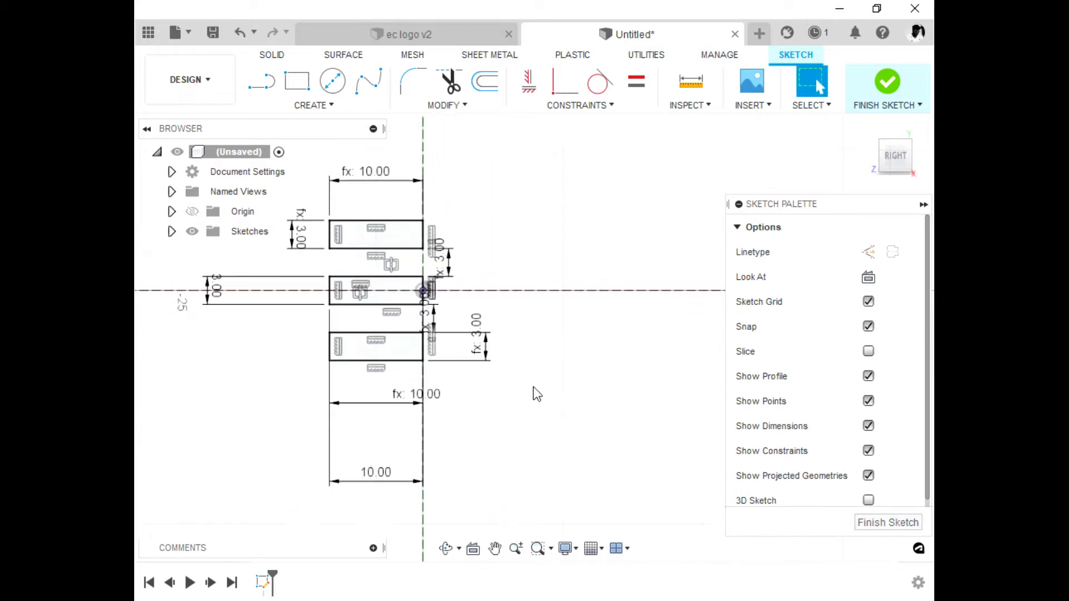
pyautogui.scroll(-1, 563, 400)
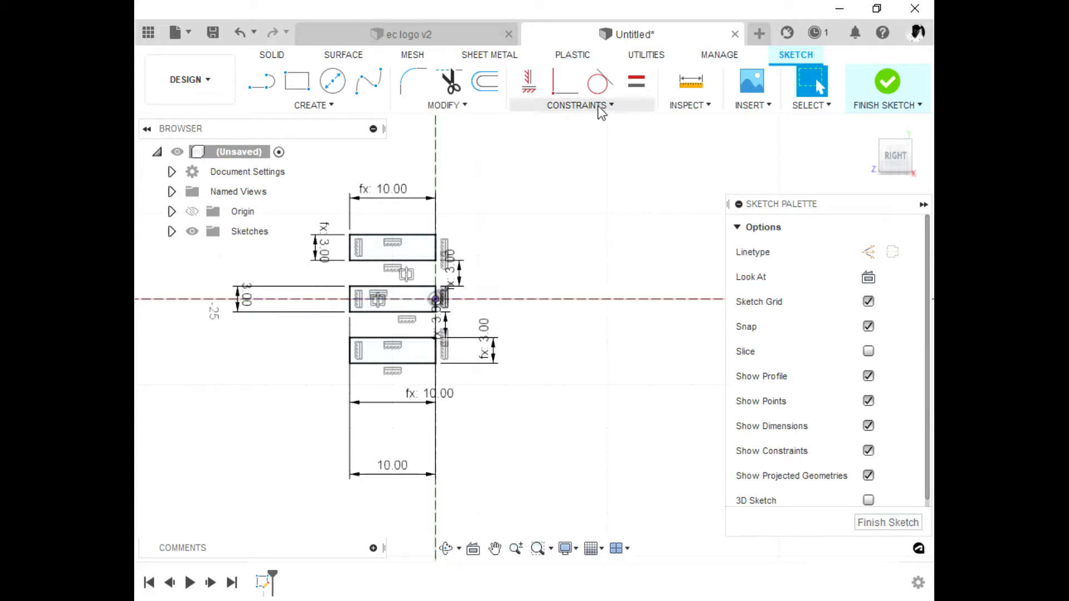
# Step: Sketch a short horizontal line inside the top rectangle, ending at the midpoint of its edge on the vertical construction line
pyautogui.scroll(-2, 381, 346)
pyautogui.scroll(3, 511, 267)
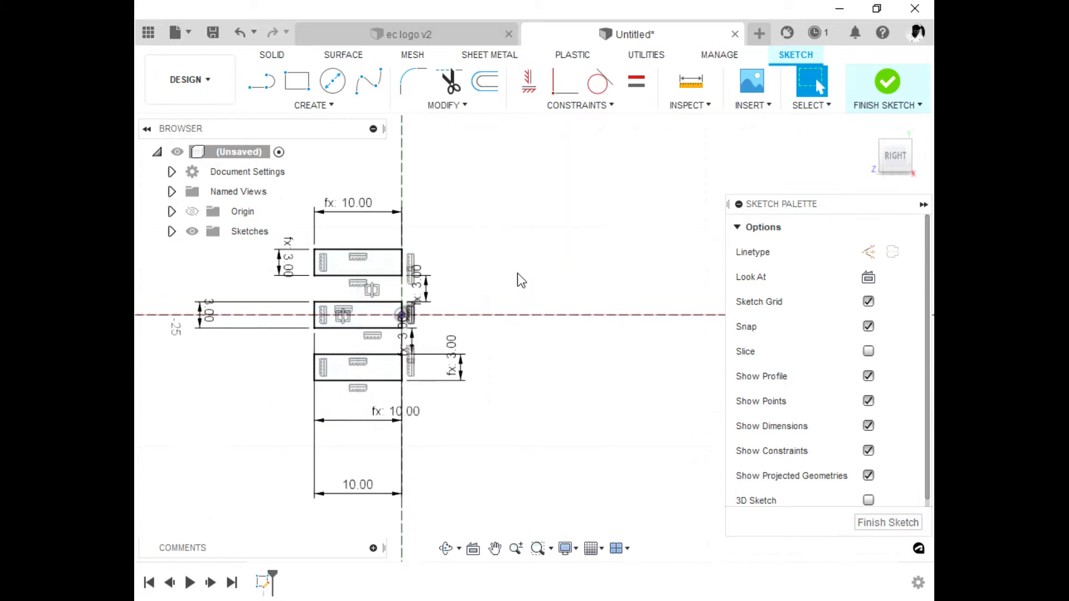
pyautogui.scroll(5, 451, 393)
pyautogui.scroll(-3, 426, 400)
pyautogui.scroll(-2, 425, 402)
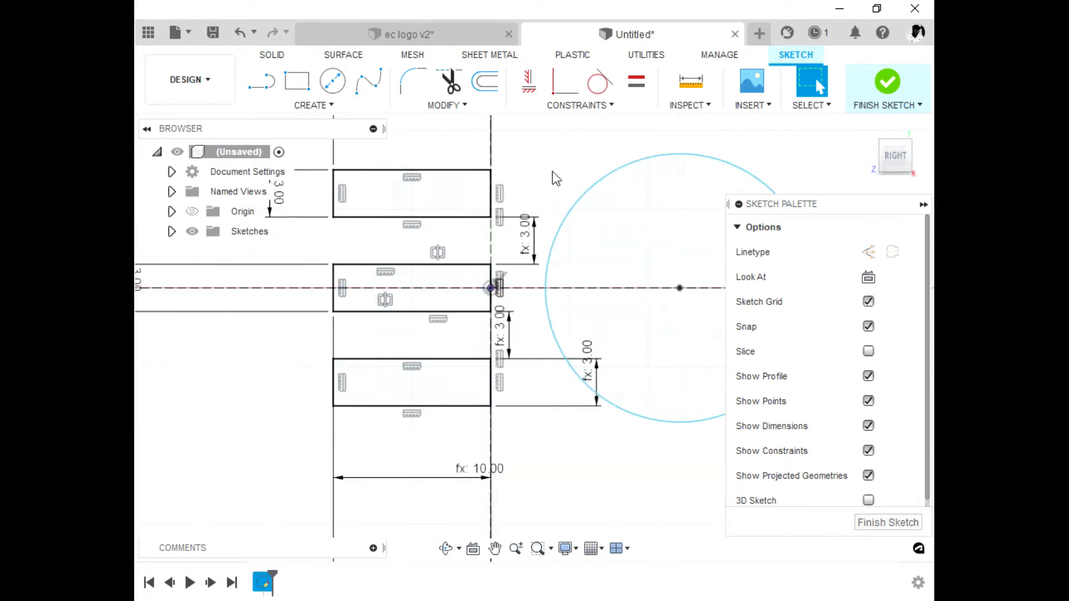
pyautogui.click(255, 83)
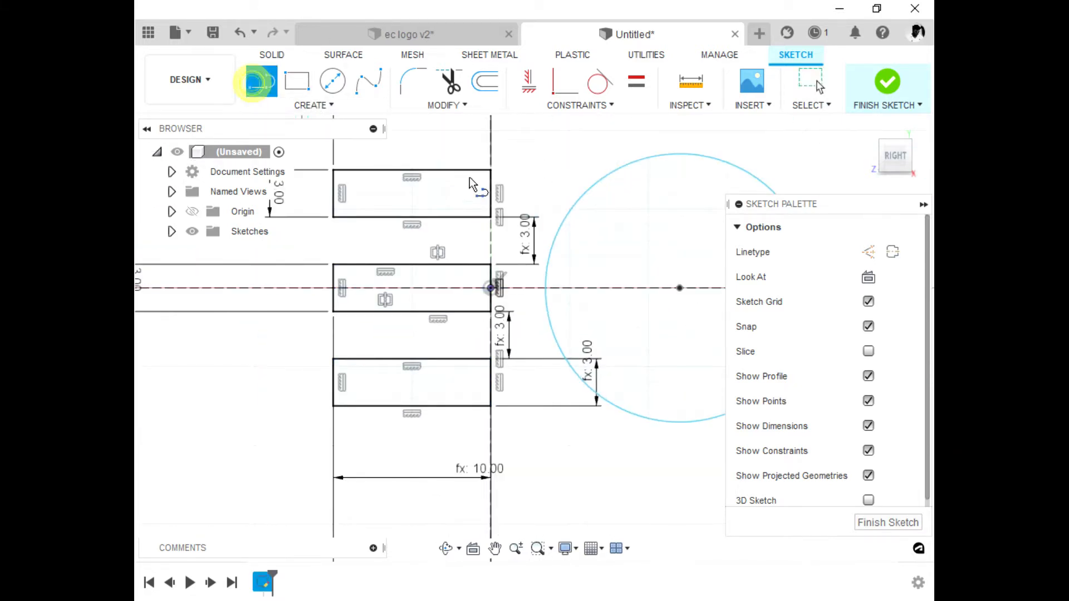
pyautogui.click(427, 194)
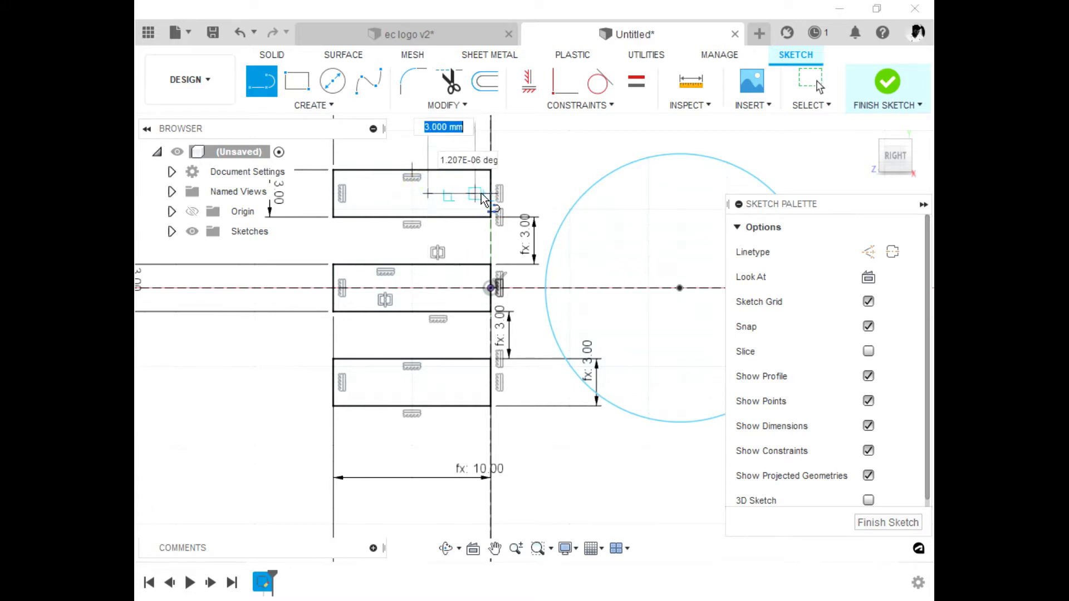
pyautogui.click(491, 194)
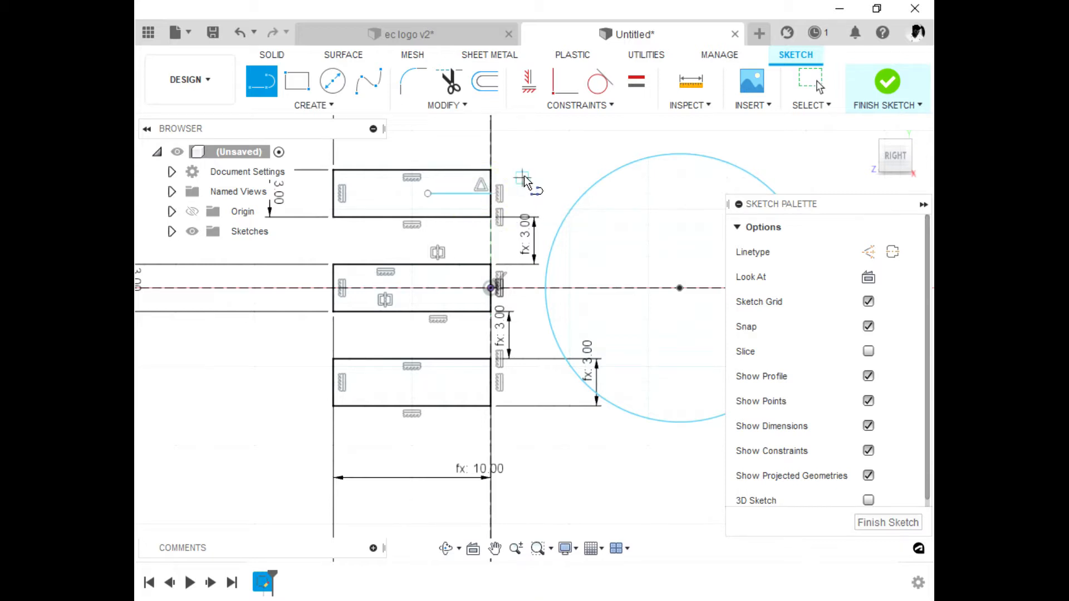
pyautogui.press('Escape')
pyautogui.scroll(-1, 546, 178)
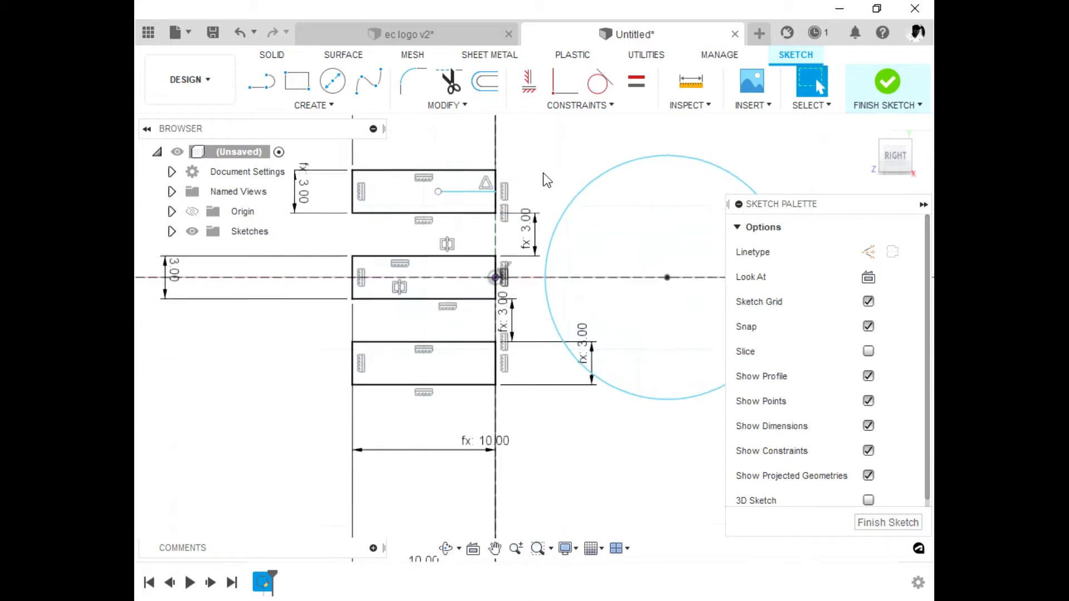
# Step: Sketch a matching horizontal line inside the lowest rectangle, ending at the midpoint of its edge on the vertical construction line
pyautogui.click(262, 81)
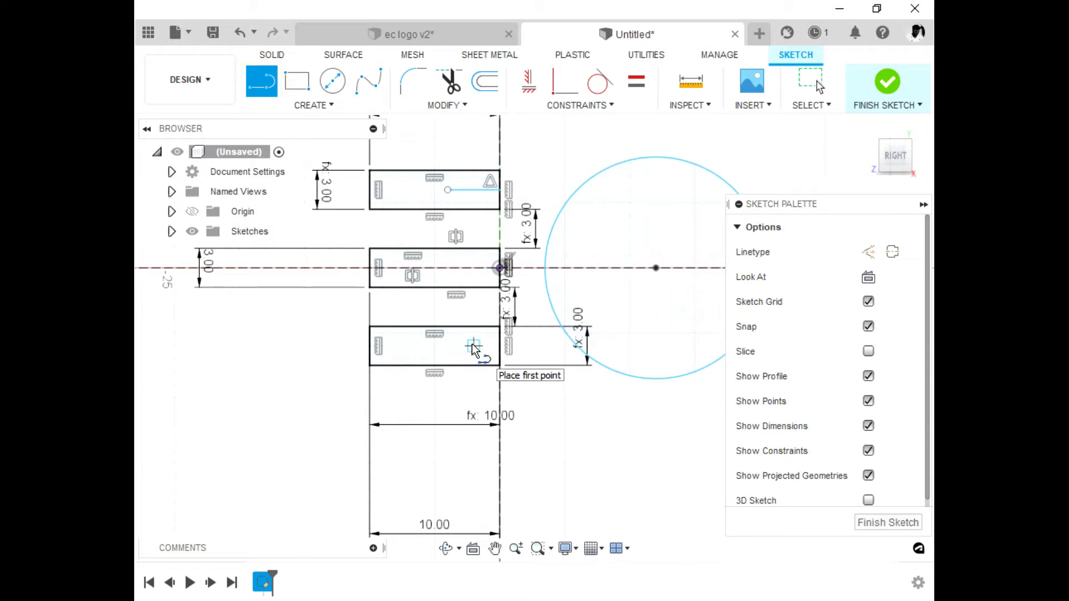
pyautogui.click(448, 346)
pyautogui.click(499, 347)
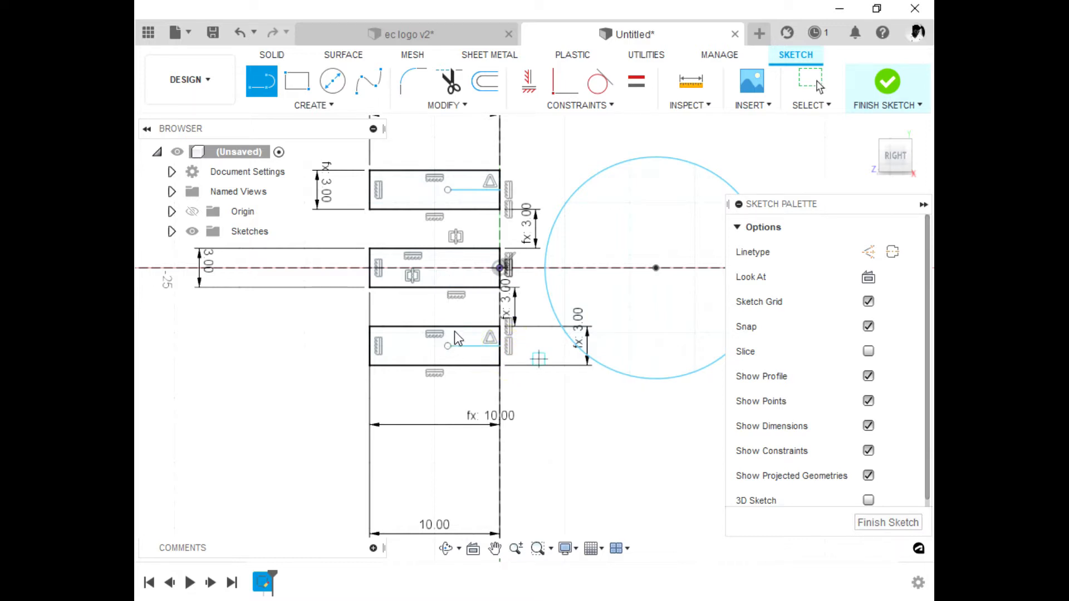
pyautogui.press('Escape')
pyautogui.scroll(-2, 505, 374)
pyautogui.scroll(2, 520, 220)
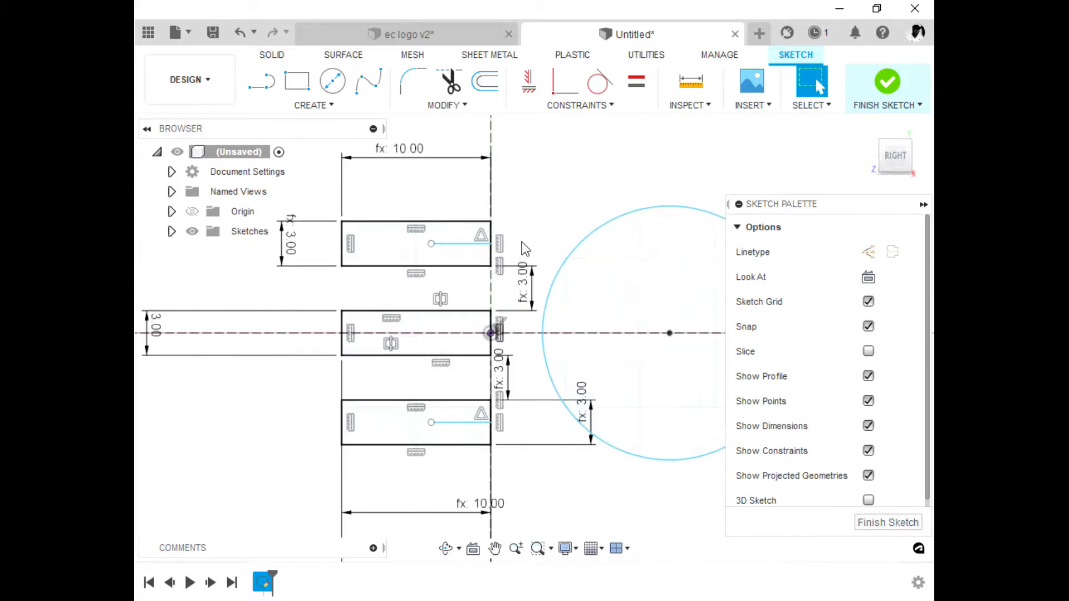
# Step: Make the circle coincident with the top rectangle's line endpoint on the vertical construction line
pyautogui.scroll(-2, 510, 292)
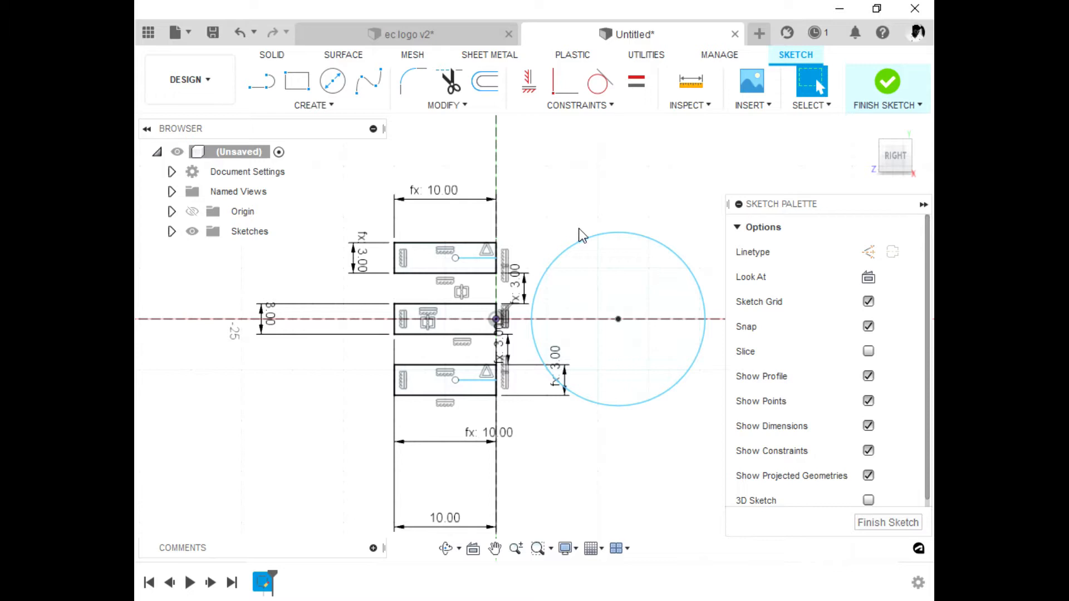
pyautogui.click(547, 263)
pyautogui.click(557, 201)
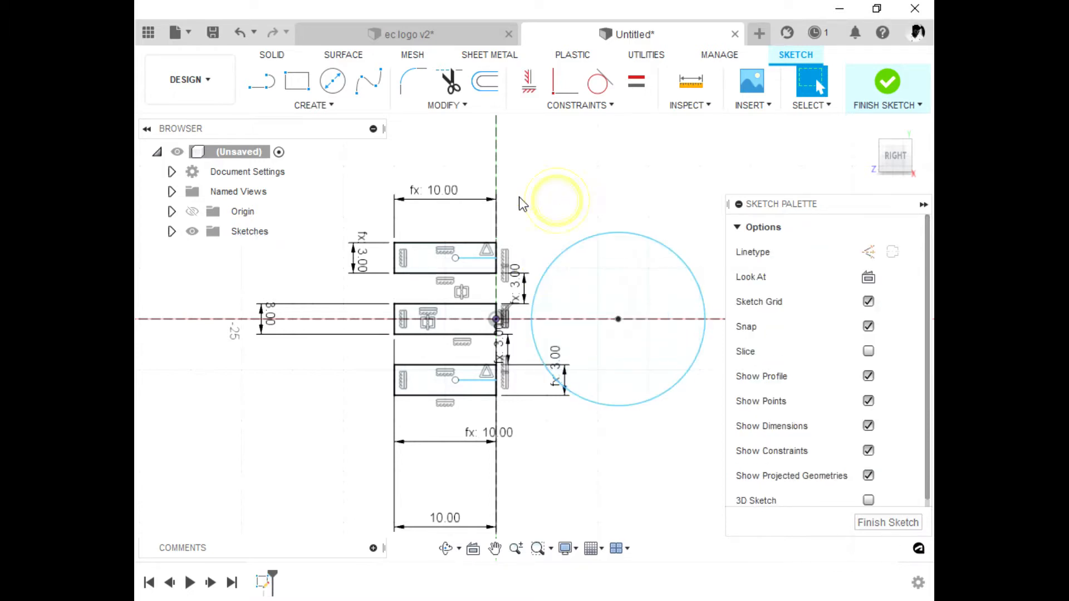
pyautogui.click(560, 82)
pyautogui.click(495, 258)
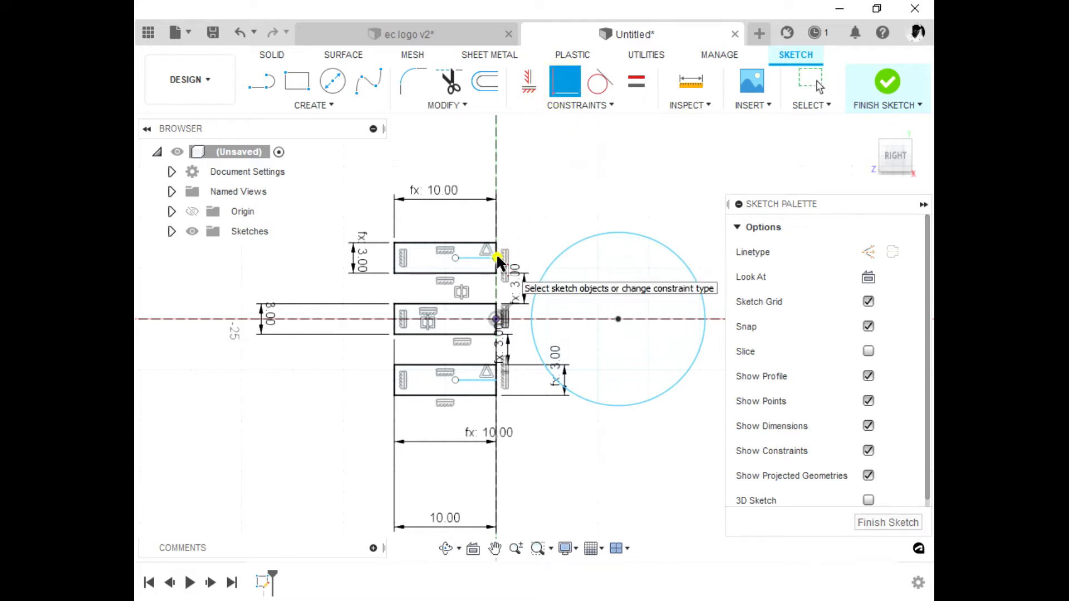
pyautogui.click(548, 263)
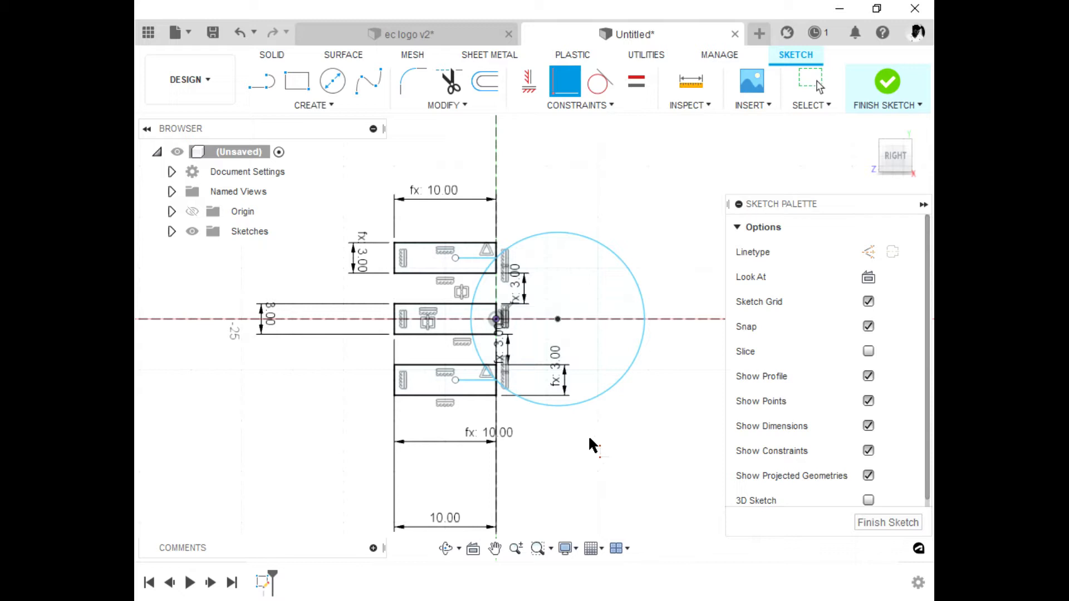
pyautogui.press('Escape')
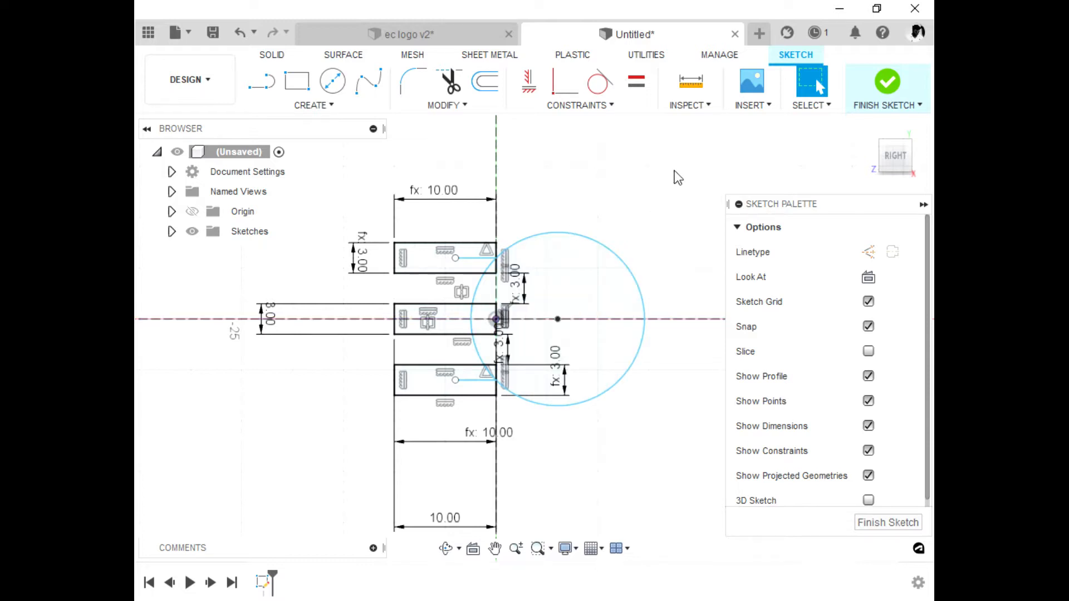
pyautogui.press('d')
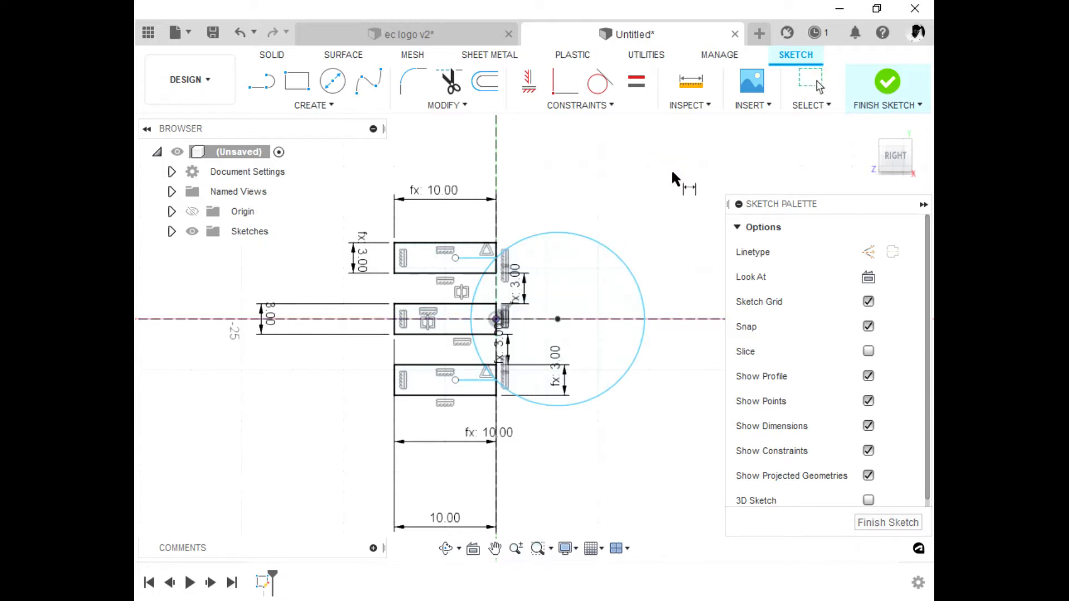
pyautogui.click(619, 254)
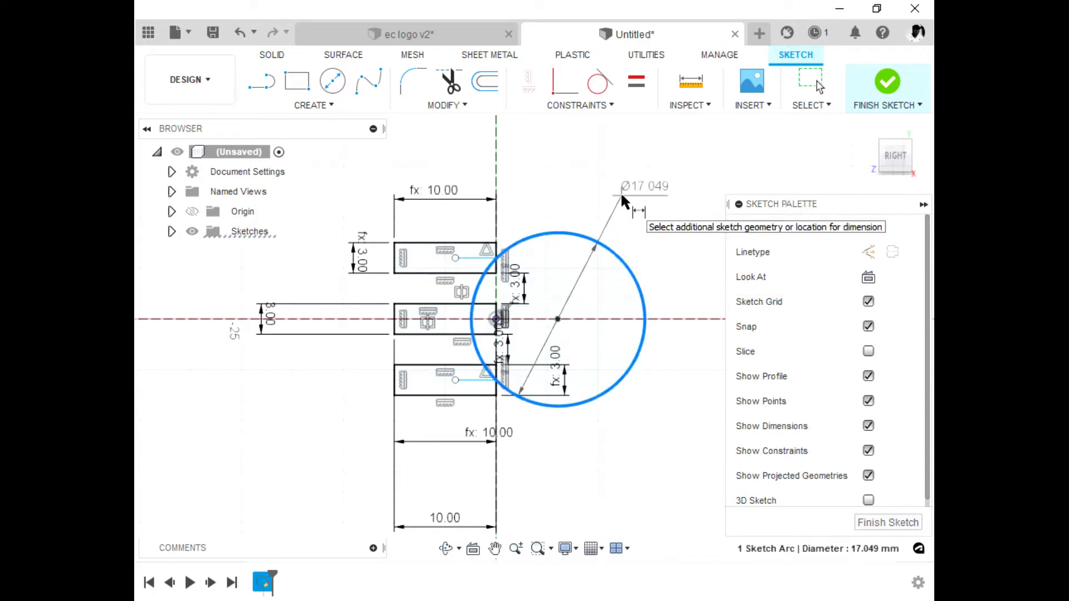
pyautogui.press('Escape')
pyautogui.press('Escape')
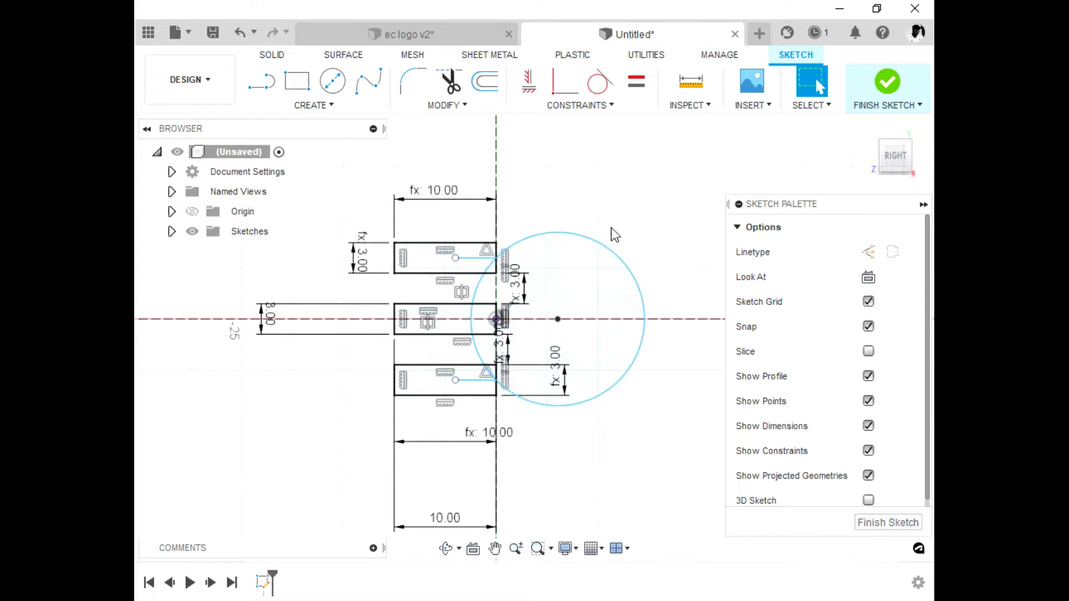
# Step: Dimension the circle's diameter, linking it to the first rectangle's 10 mm length
pyautogui.press('d')
pyautogui.click(615, 256)
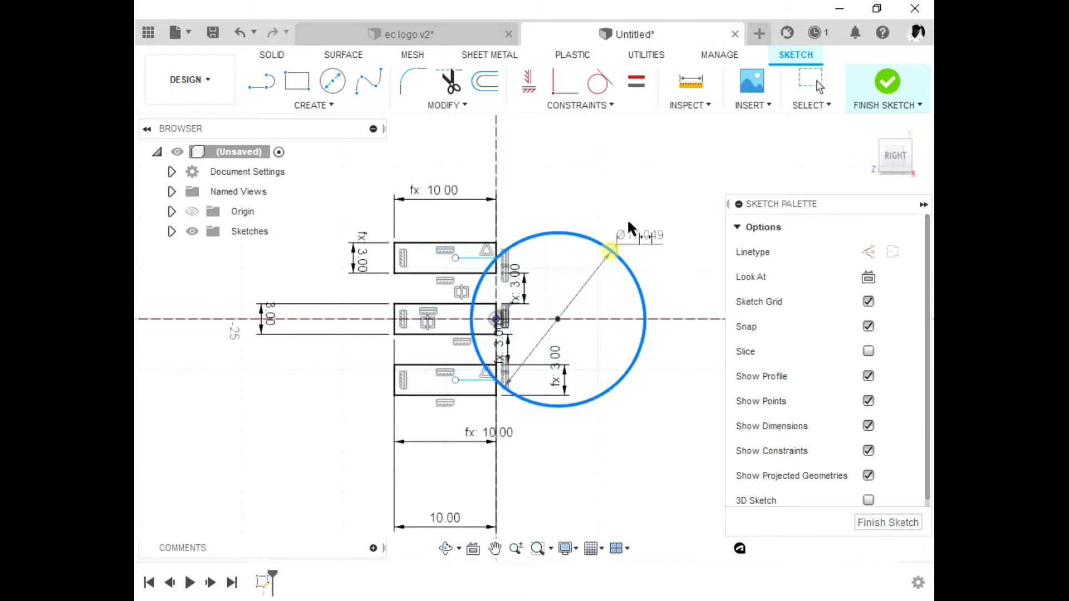
pyautogui.click(638, 206)
pyautogui.scroll(-2, 507, 292)
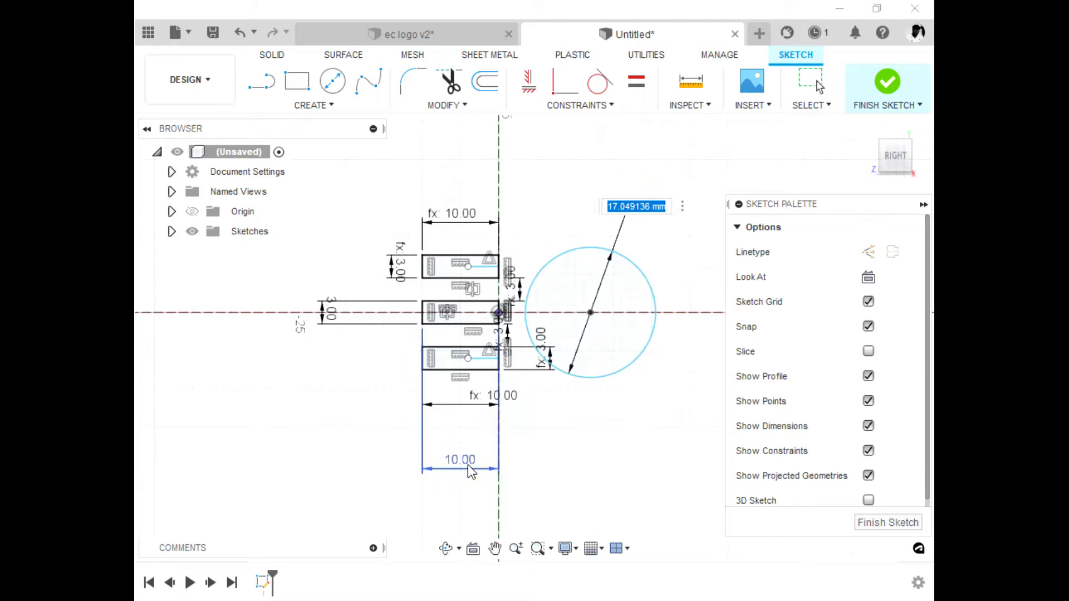
pyautogui.click(464, 463)
pyautogui.press('Return')
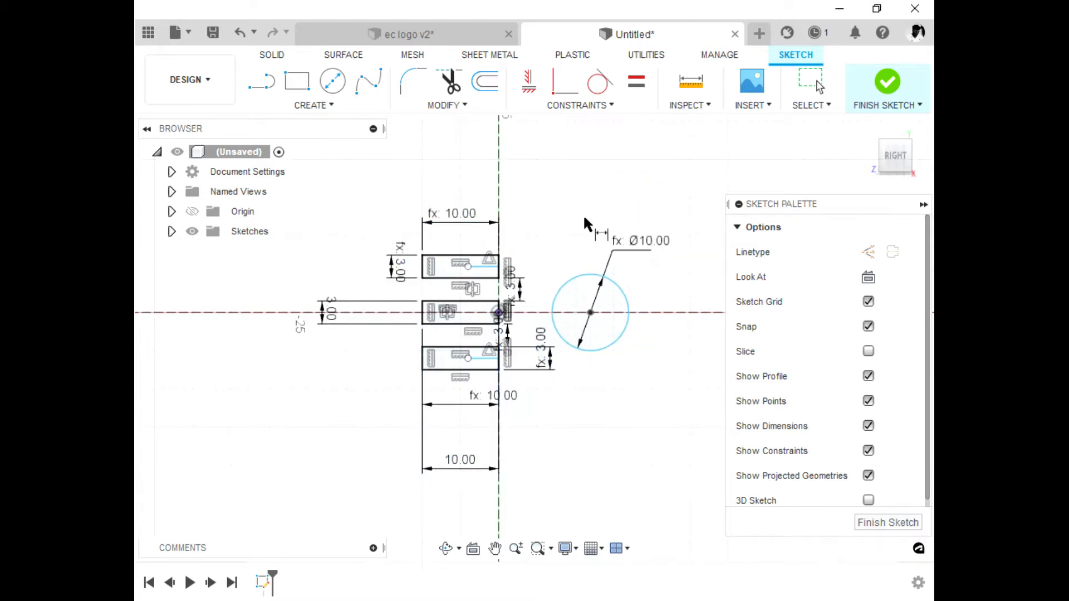
# Step: Move the circle along the horizontal construction line until its centre is about 14 mm from the origin
pyautogui.moveTo(590, 312)
pyautogui.mouseDown()
pyautogui.moveTo(511, 310)
pyautogui.moveTo(563, 316)
pyautogui.mouseUp()
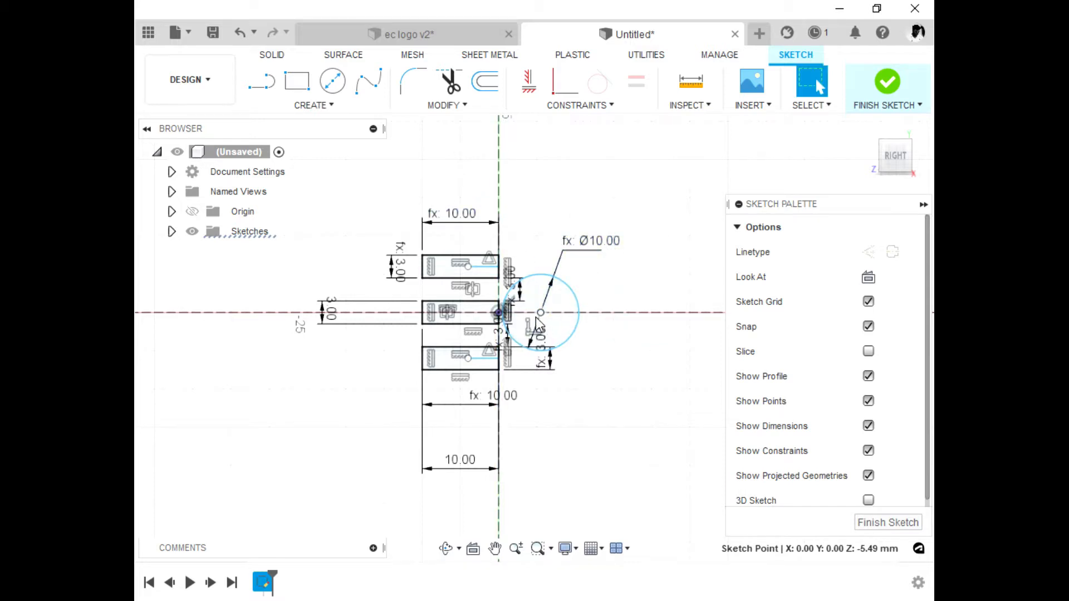
pyautogui.moveTo(540, 313); pyautogui.dragTo(605, 314)
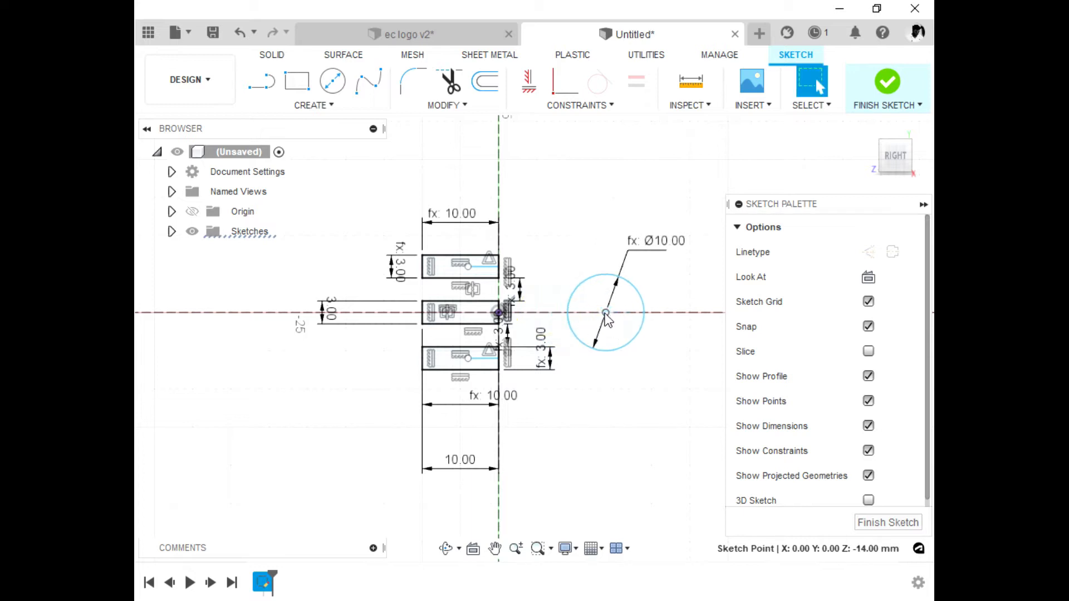
pyautogui.scroll(3, 490, 378)
pyautogui.scroll(-3, 533, 399)
pyautogui.scroll(-2, 575, 425)
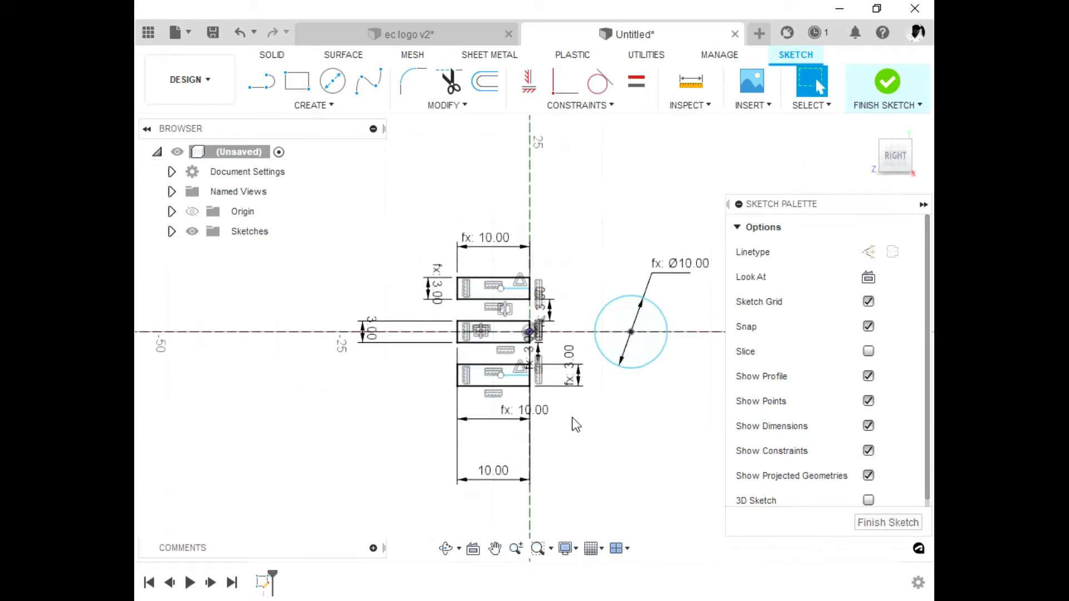
# Step: Move the middle rectangle's height dimension farther from the geometry and set its value to 2 mm
pyautogui.scroll(1, 614, 437)
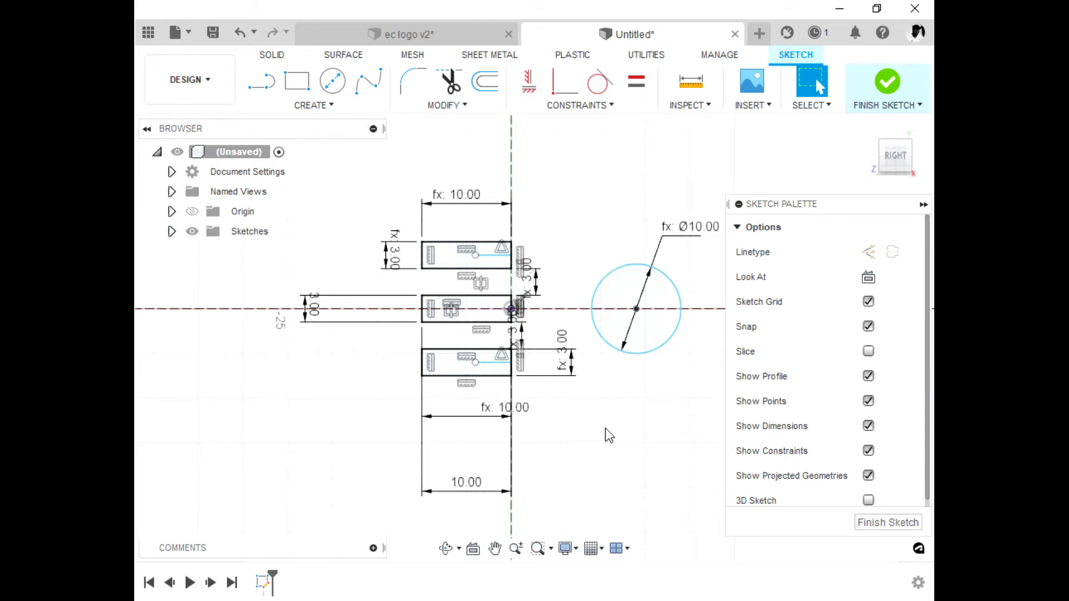
pyautogui.scroll(1, 621, 448)
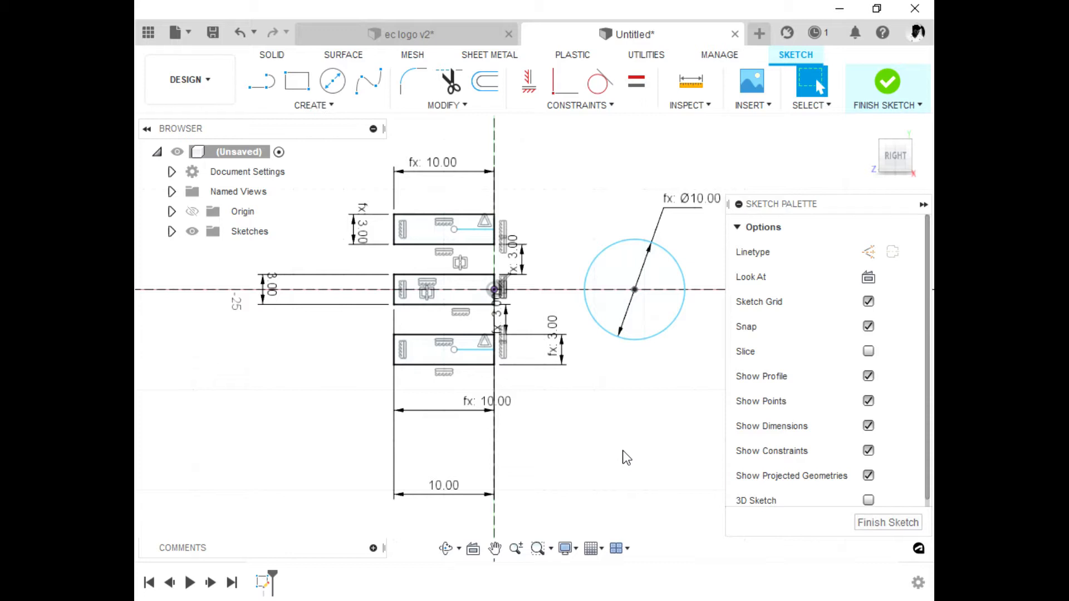
pyautogui.scroll(-3, 626, 458)
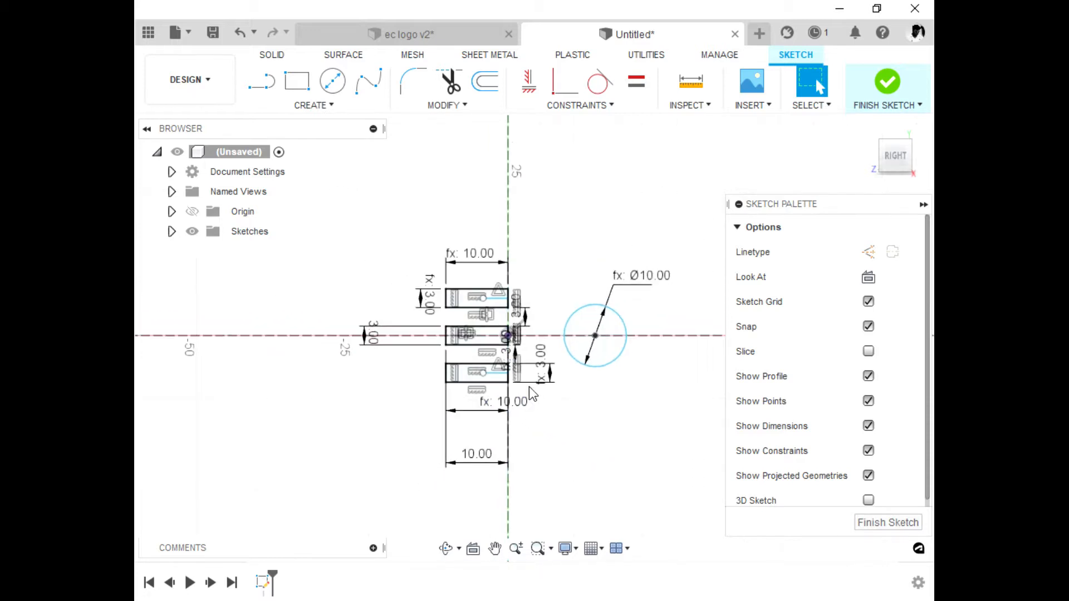
pyautogui.scroll(1, 482, 310)
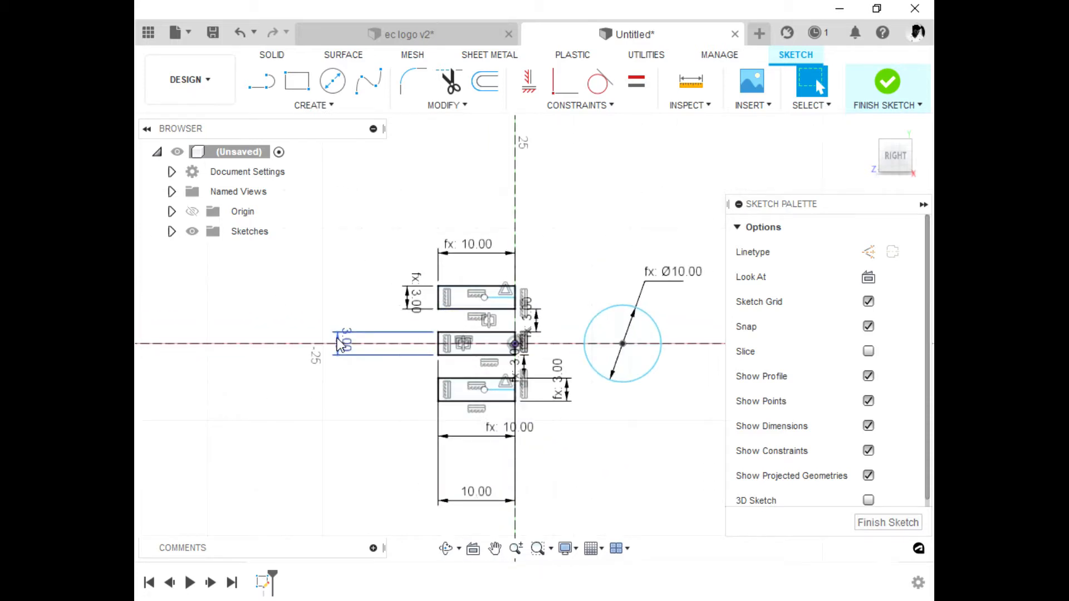
pyautogui.moveTo(343, 337); pyautogui.dragTo(282, 302)
pyautogui.doubleClick(283, 302)
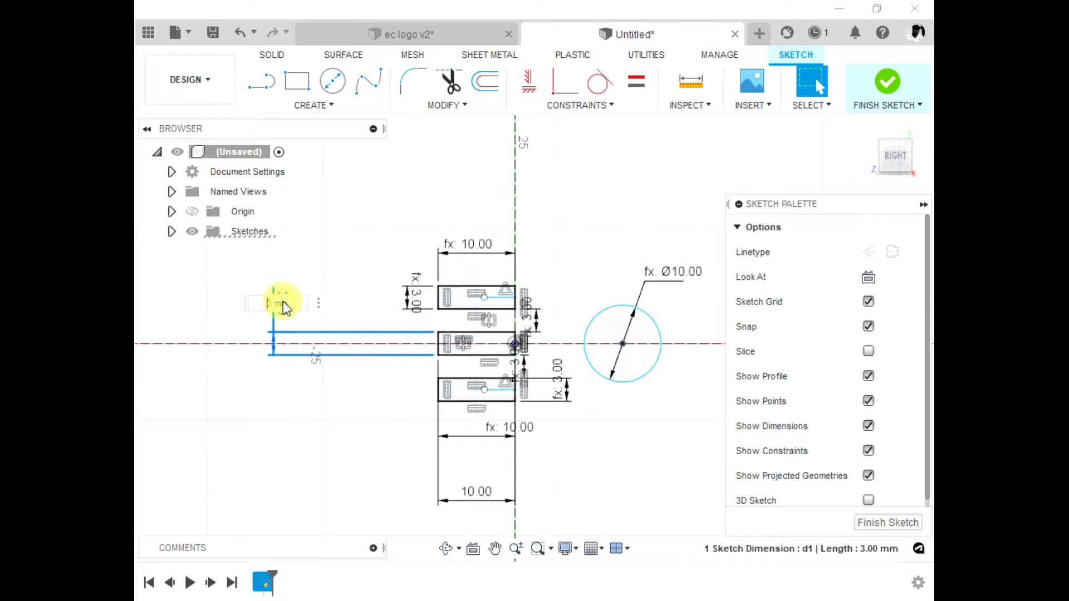
pyautogui.write('2')
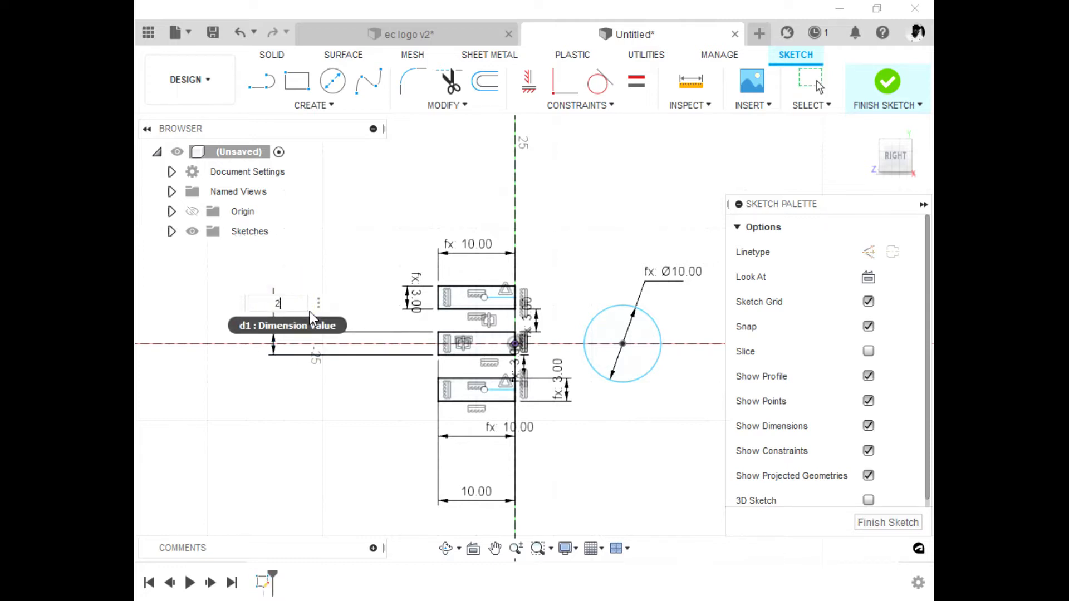
pyautogui.press('Return')
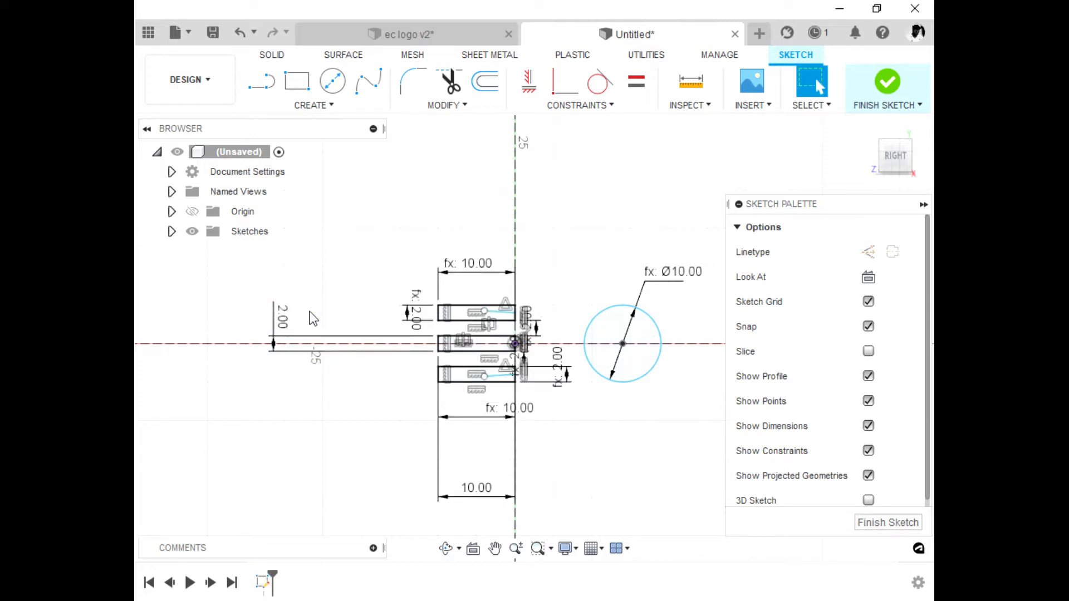
# Step: Apply the Horizontal/Vertical constraint to the short lines inside the top and lowest rectangles so both are horizontal
pyautogui.scroll(4, 529, 328)
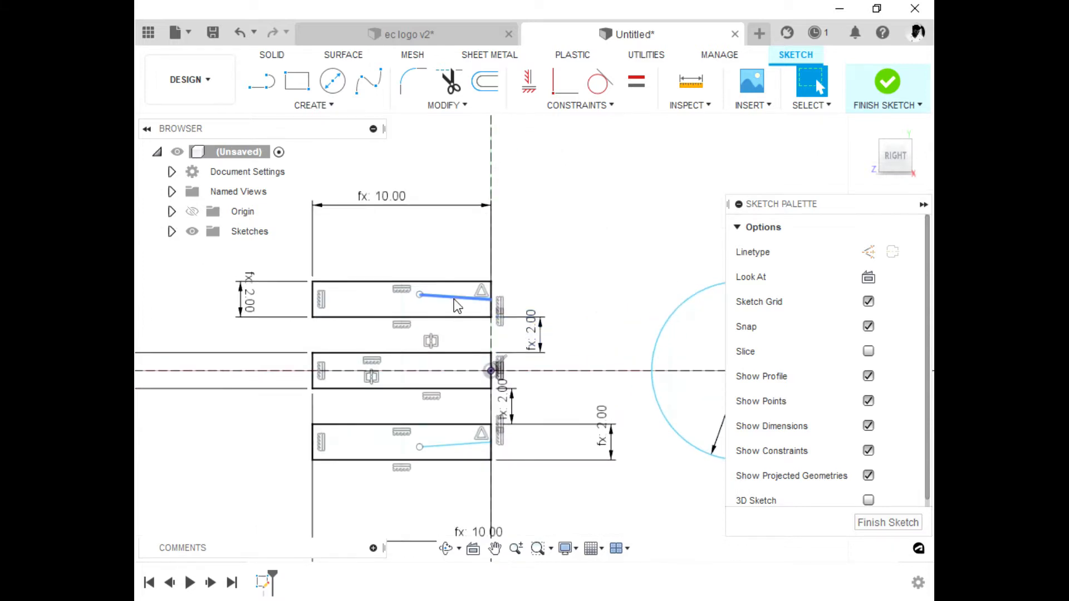
pyautogui.click(529, 83)
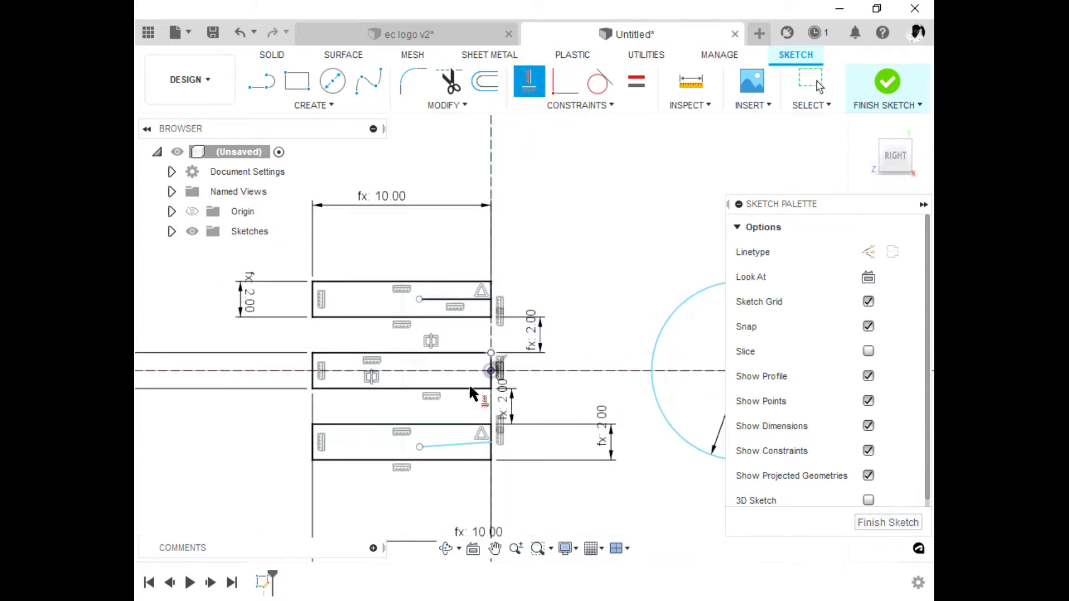
pyautogui.click(449, 441)
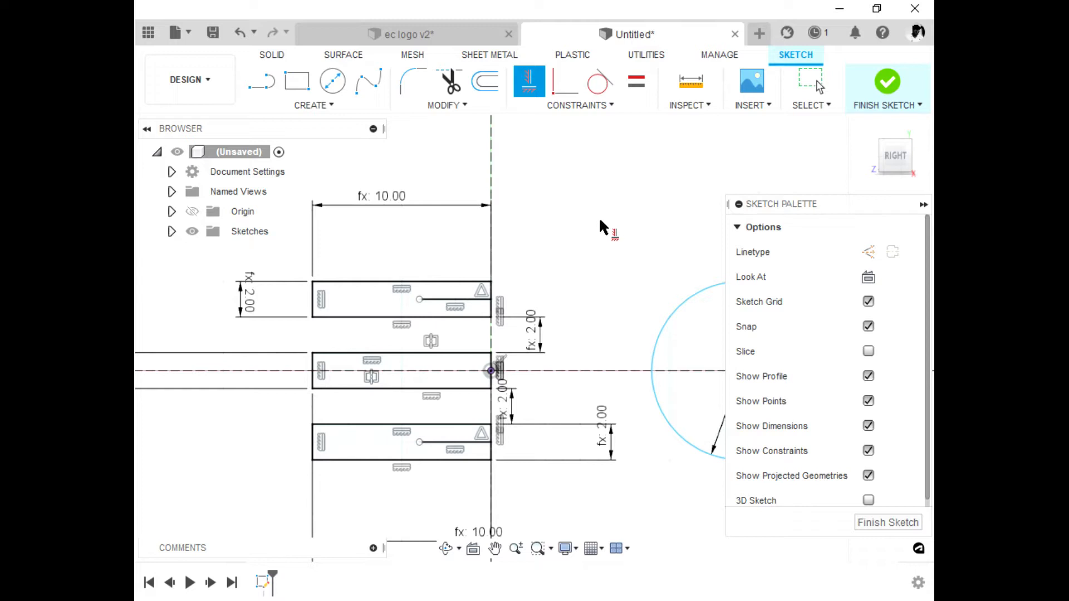
pyautogui.press('Escape')
# Step: Apply a Coincident constraint between the circle and the end of the top rectangle's short inner line, on the vertical axis
pyautogui.scroll(-2, 487, 214)
pyautogui.click(634, 270)
pyautogui.click(564, 84)
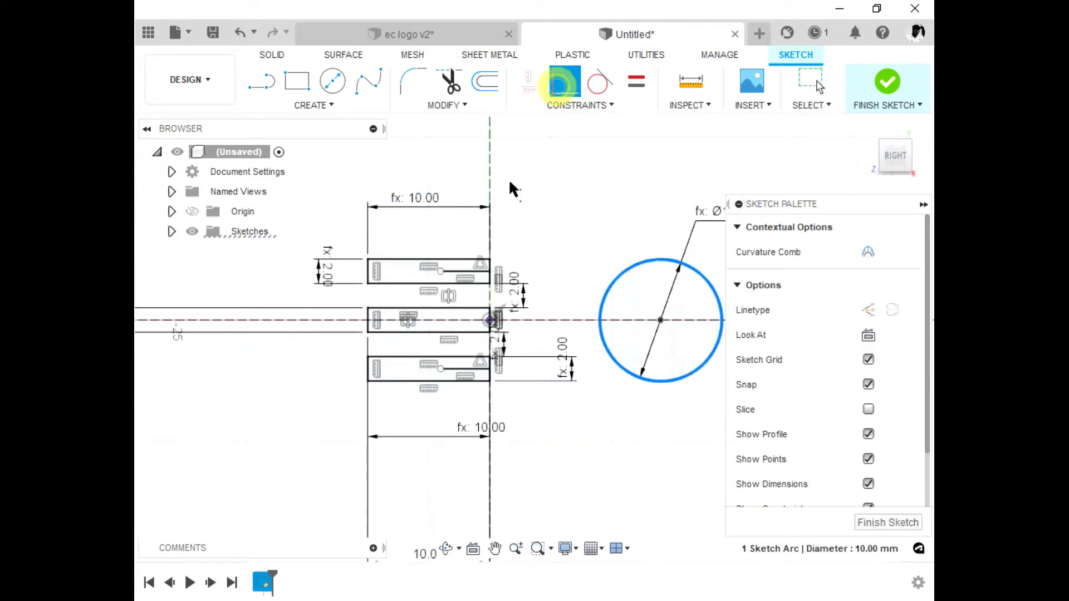
pyautogui.scroll(3, 482, 264)
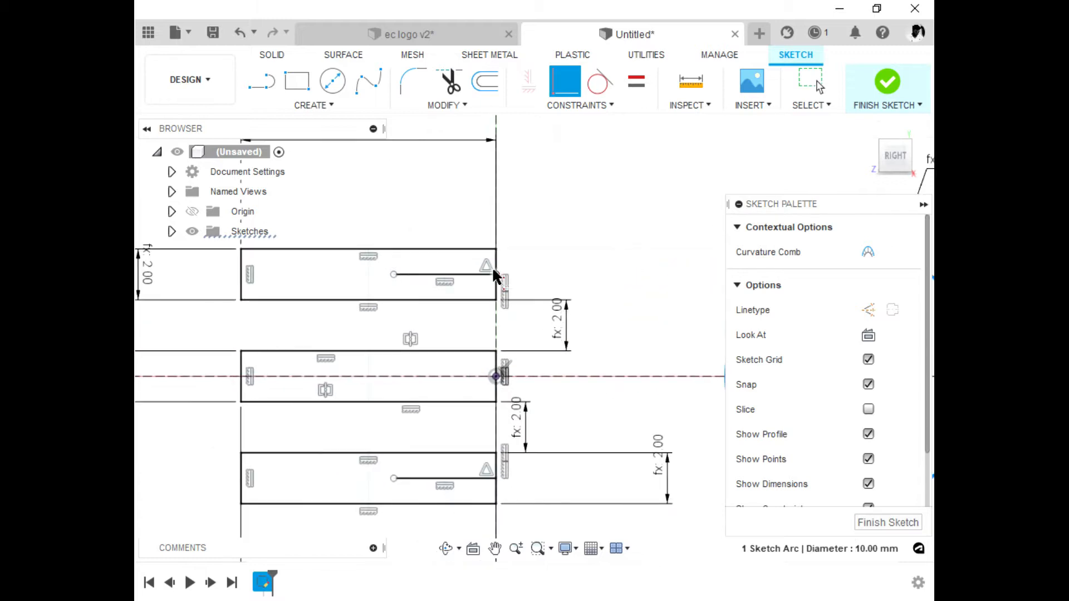
pyautogui.click(496, 275)
pyautogui.scroll(-2, 531, 295)
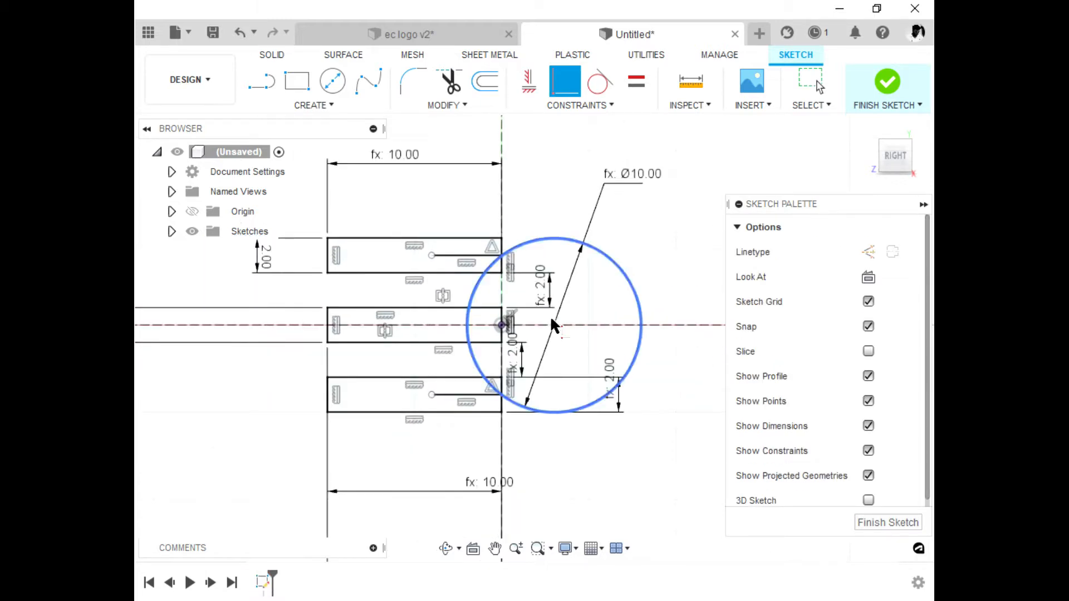
pyautogui.press('Escape')
# Step: Move the rectangle's driving 10 mm length dimension, below the geometry, closer to the rectangles
pyautogui.scroll(-3, 474, 232)
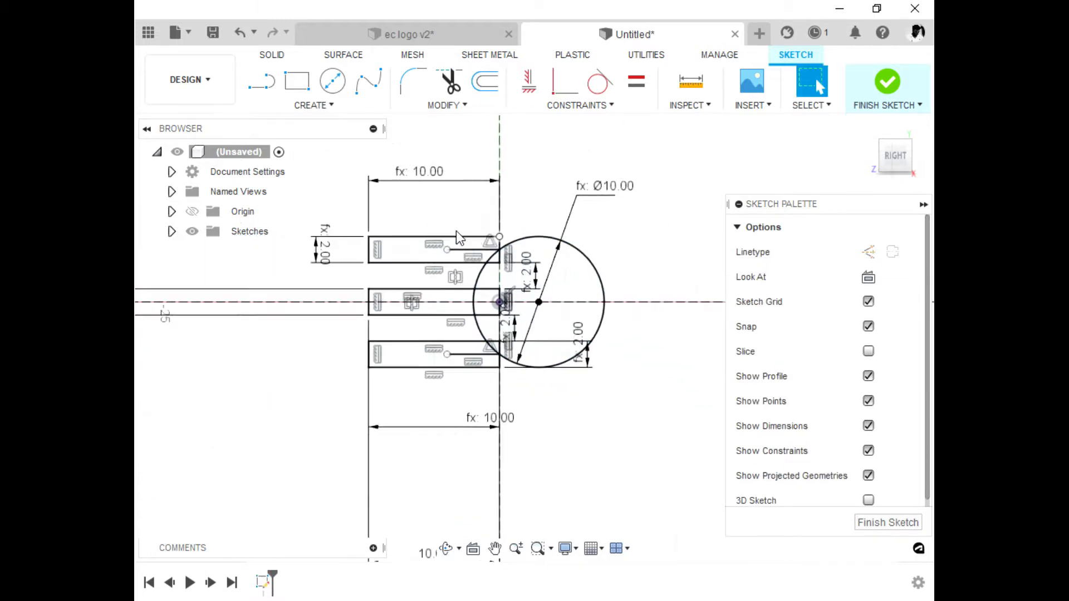
pyautogui.scroll(-2, 446, 369)
pyautogui.moveTo(443, 475); pyautogui.dragTo(437, 407)
pyautogui.scroll(3, 595, 261)
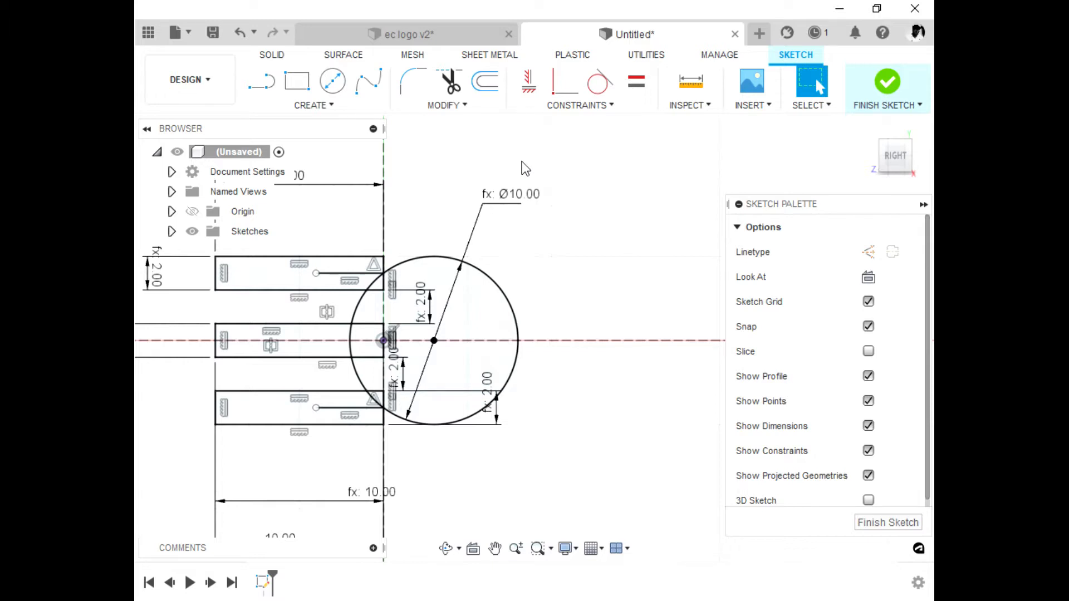
# Step: Draw a 10 mm horizontal line from the top rectangle's upper corner on the vertical axis, extending past the circle
pyautogui.click(257, 83)
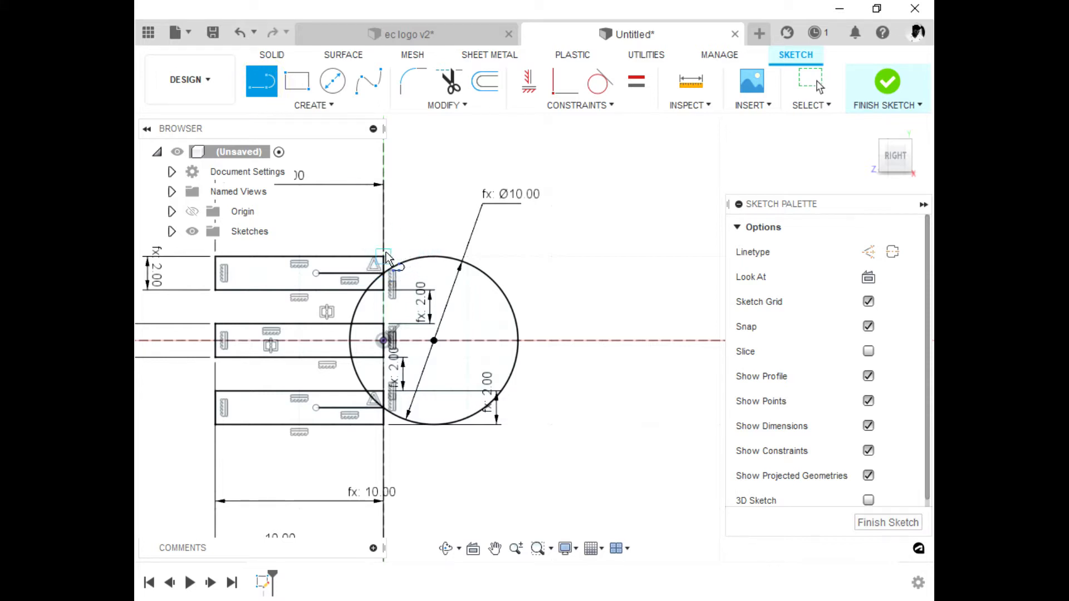
pyautogui.click(384, 255)
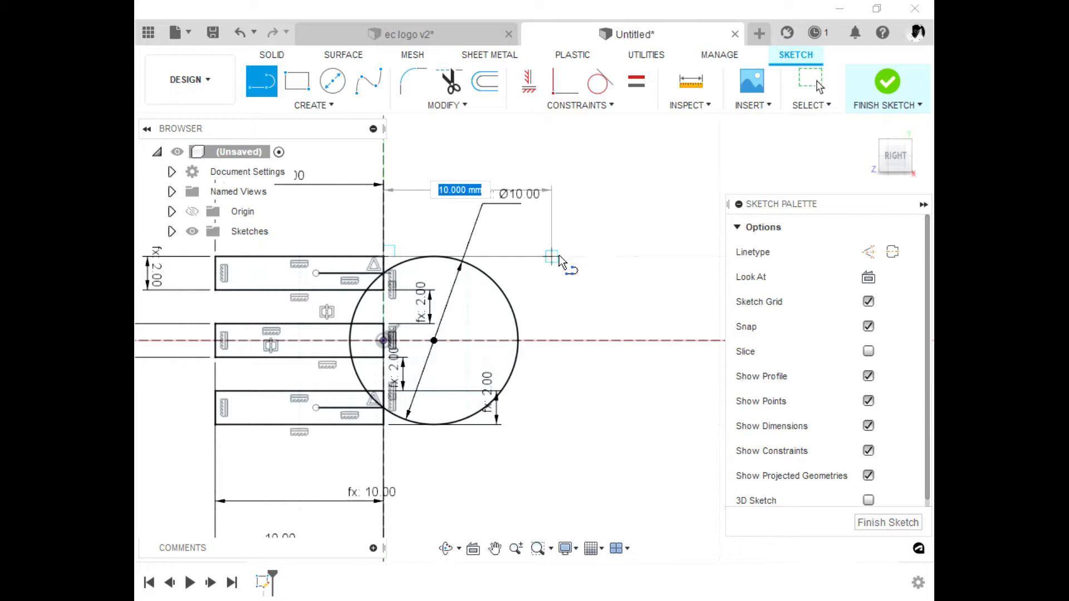
pyautogui.click(559, 255)
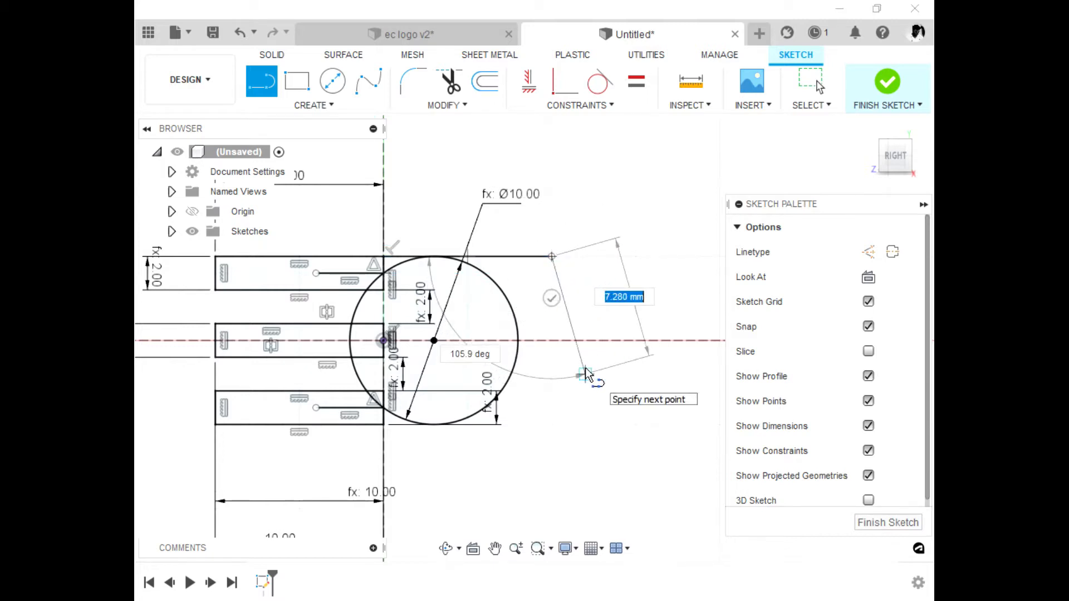
pyautogui.press('Escape')
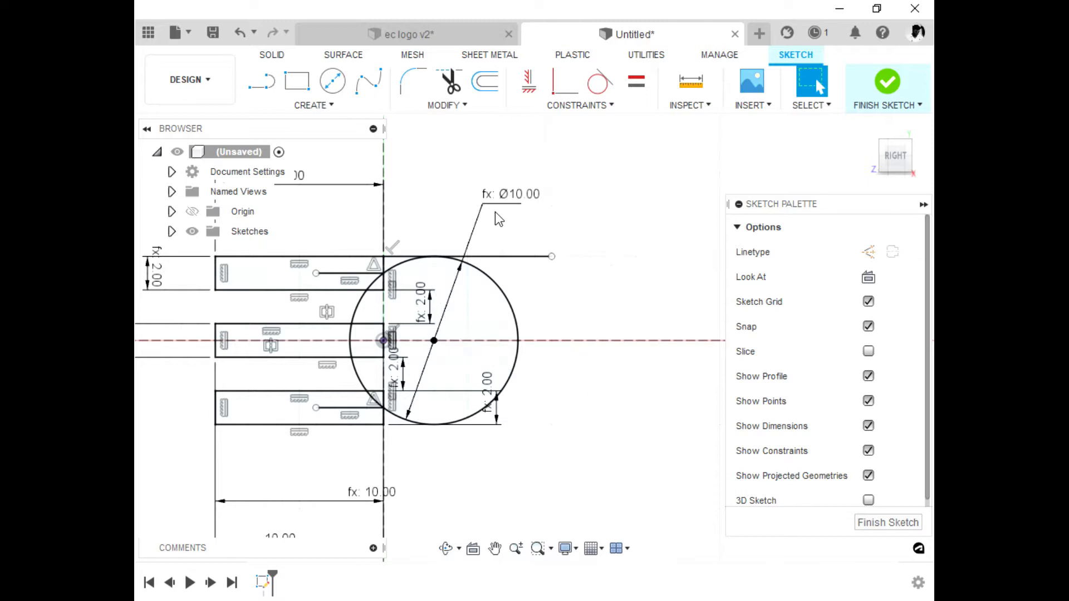
# Step: Mirror the new 10 mm line about the horizontal construction line
pyautogui.click(526, 256)
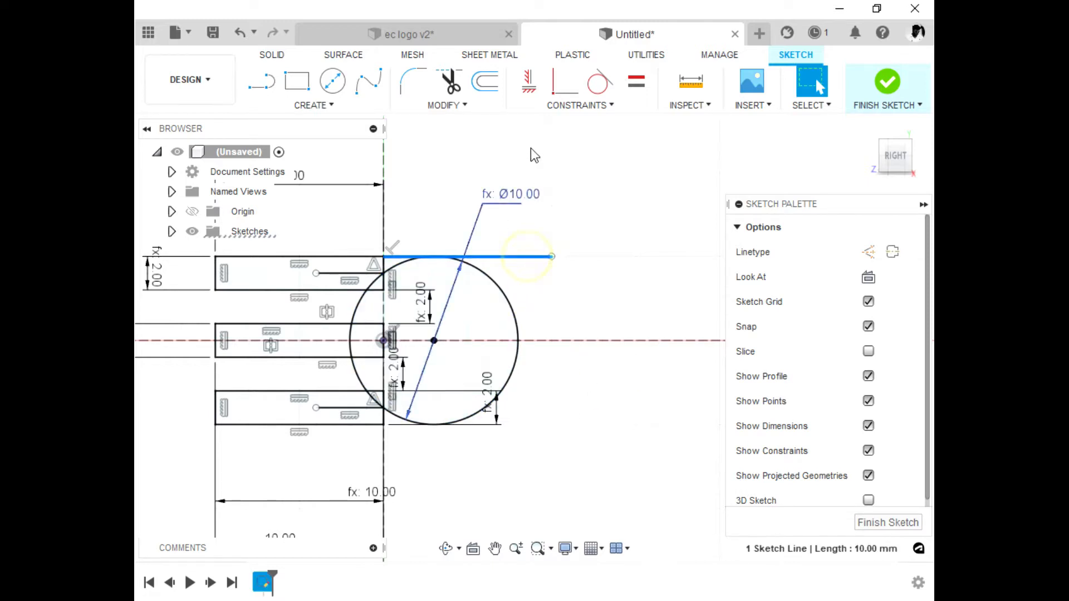
pyautogui.click(349, 96)
pyautogui.click(360, 105)
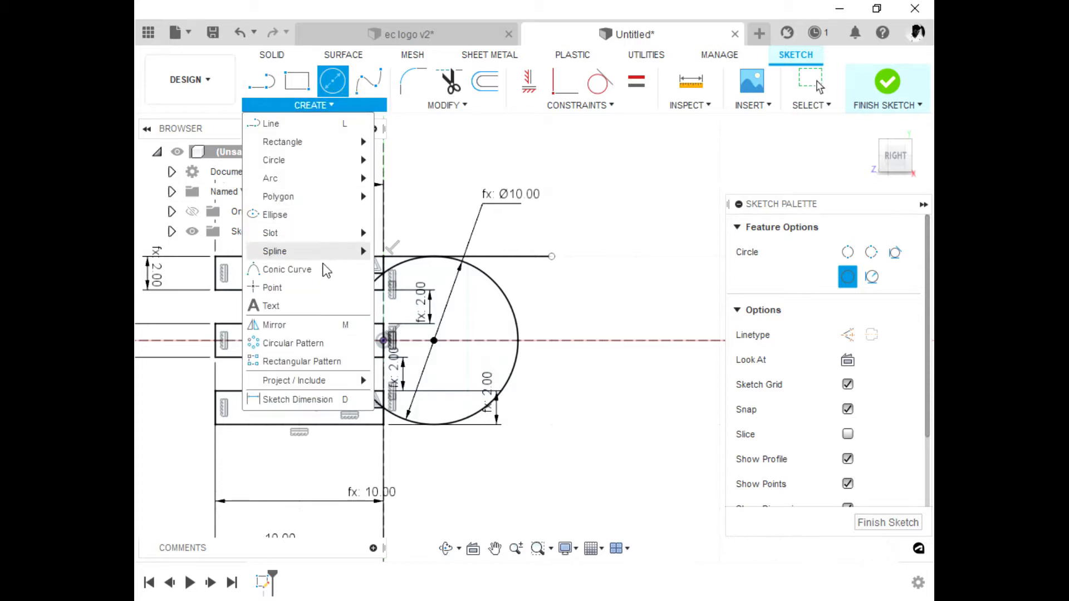
pyautogui.click(334, 324)
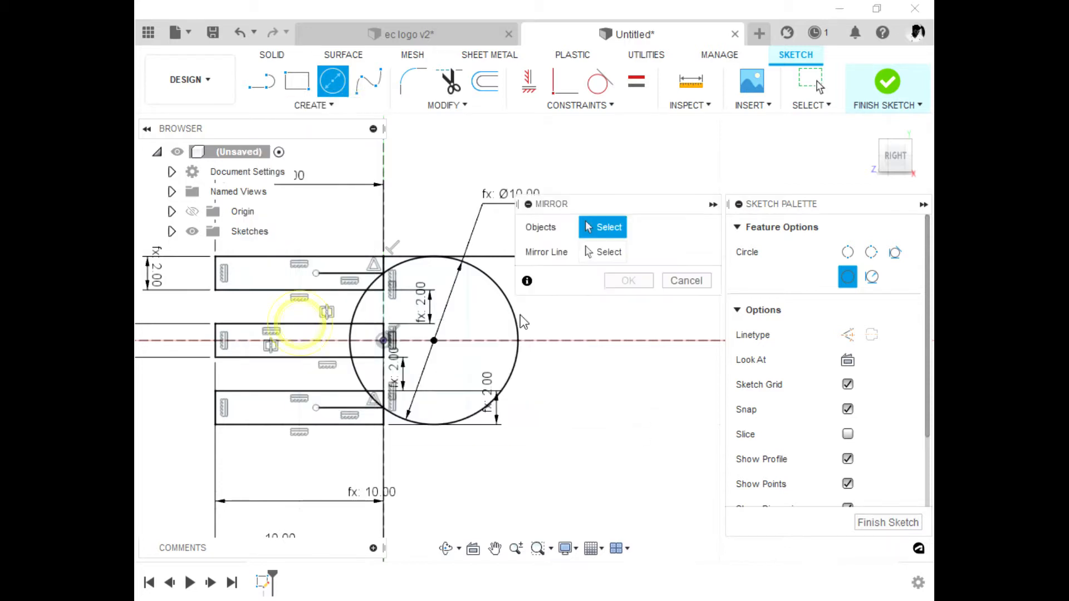
pyautogui.click(489, 257)
pyautogui.click(592, 253)
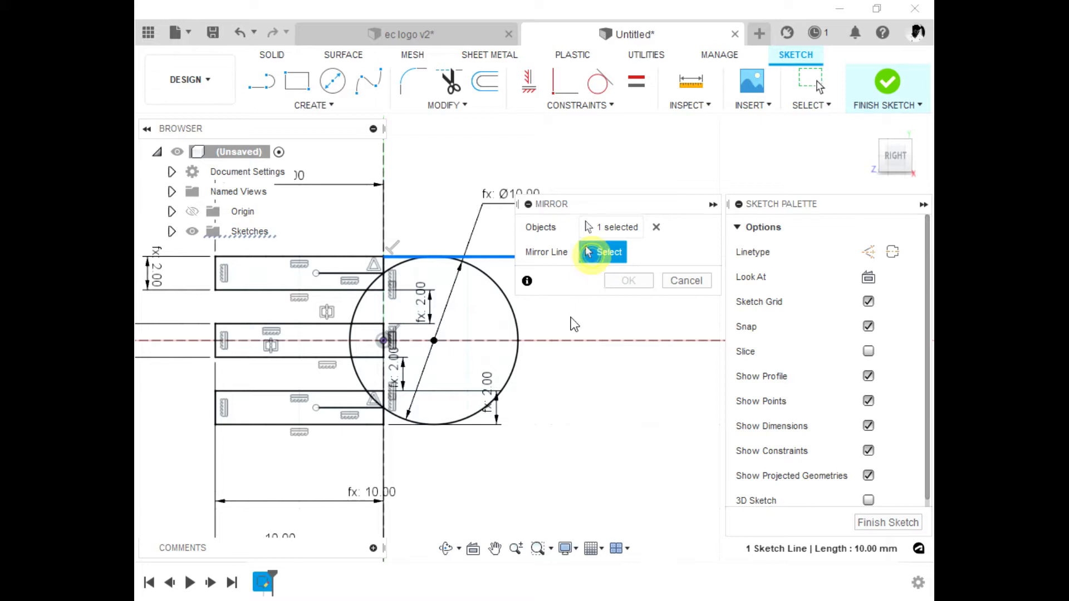
pyautogui.click(567, 340)
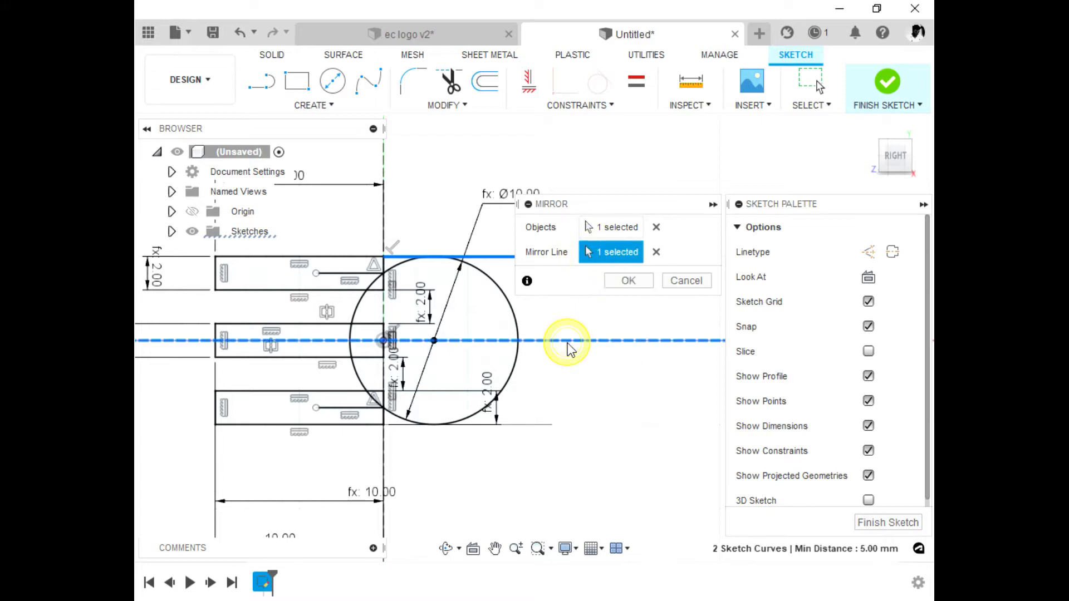
pyautogui.click(629, 281)
pyautogui.scroll(-1, 616, 342)
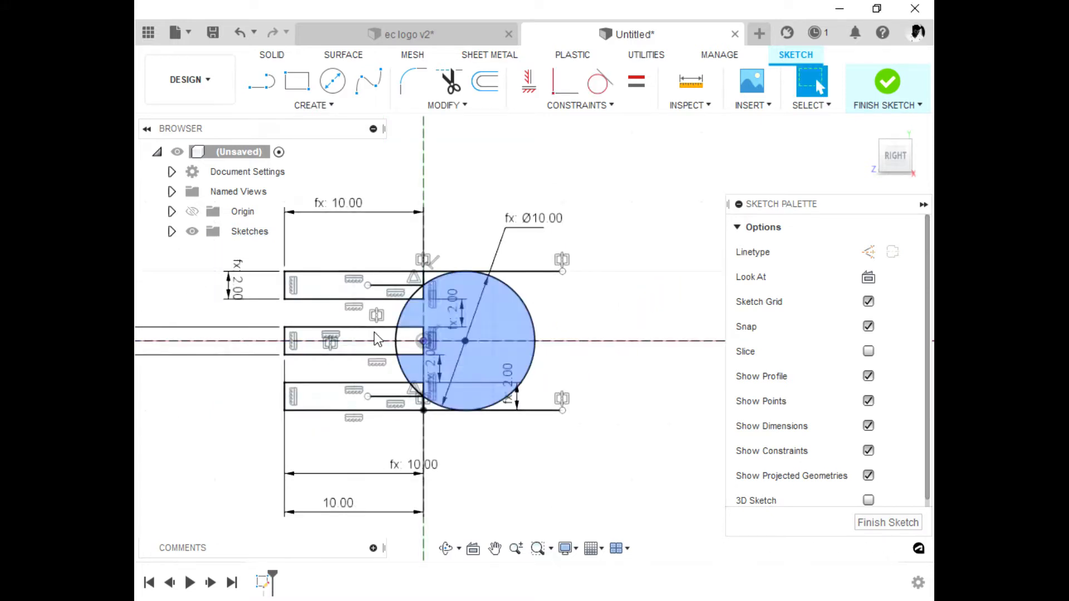
# Step: Dimension the length of the mirrored lower line, linking it to the rectangle's driving 10 mm length dimension
pyautogui.scroll(2, 317, 211)
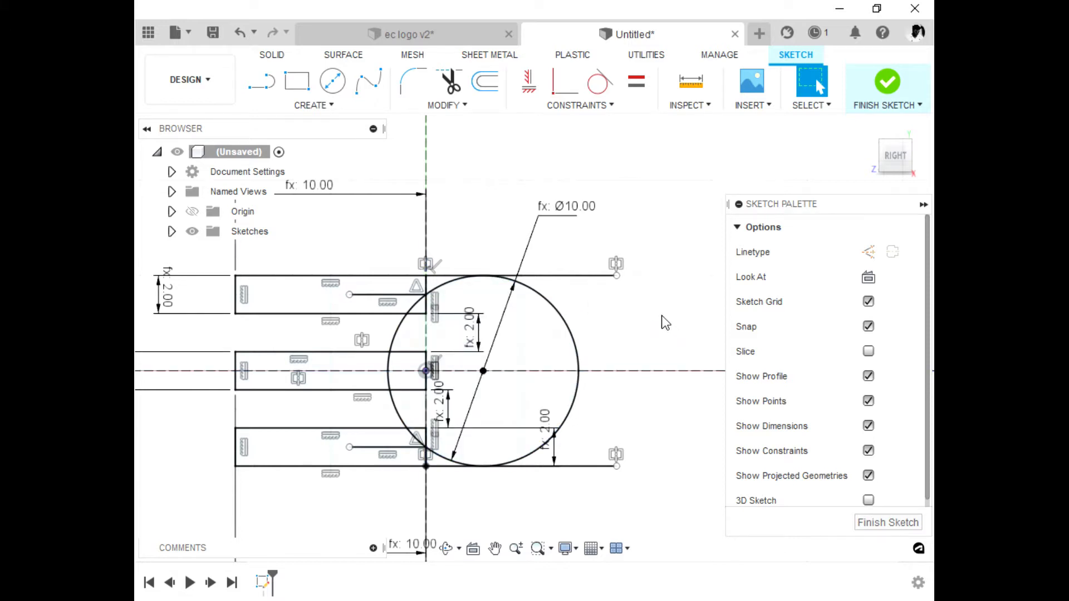
pyautogui.press('d')
pyautogui.click(579, 465)
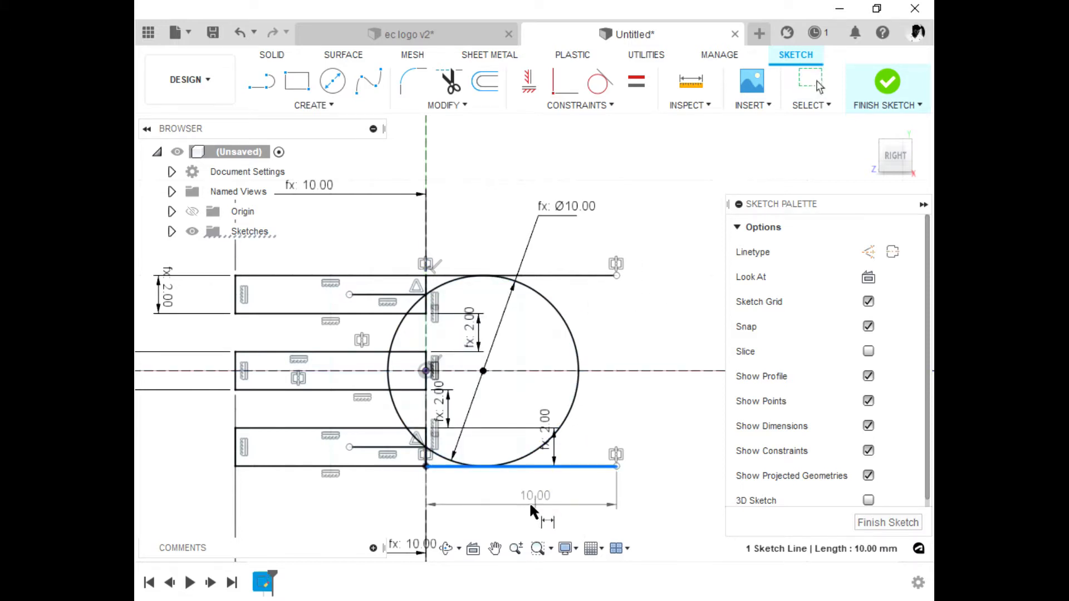
pyautogui.click(528, 506)
pyautogui.scroll(-2, 511, 395)
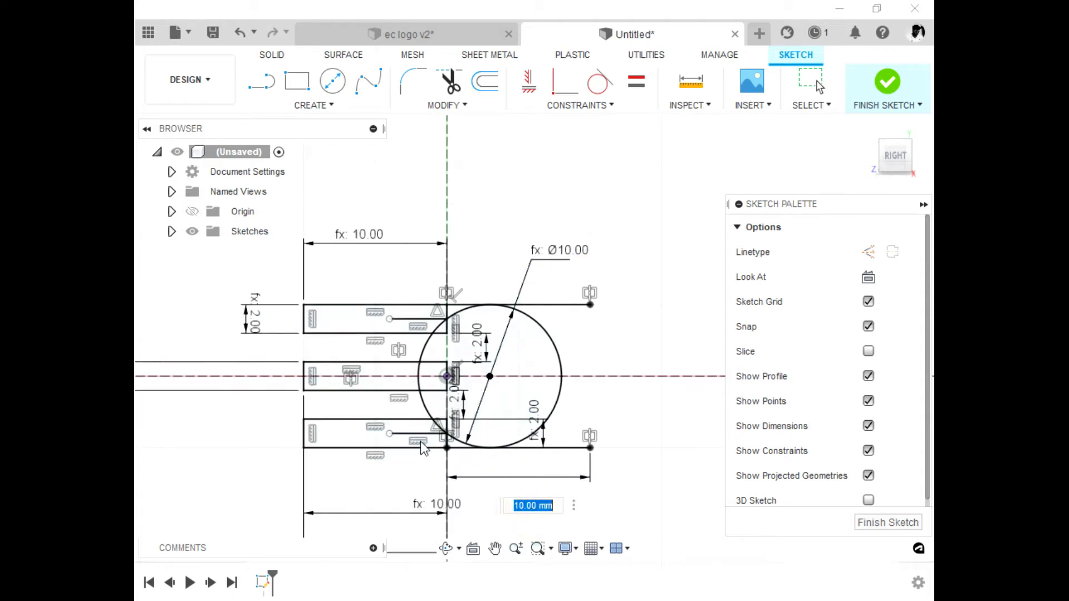
pyautogui.scroll(-3, 414, 411)
pyautogui.press('BackSpace')
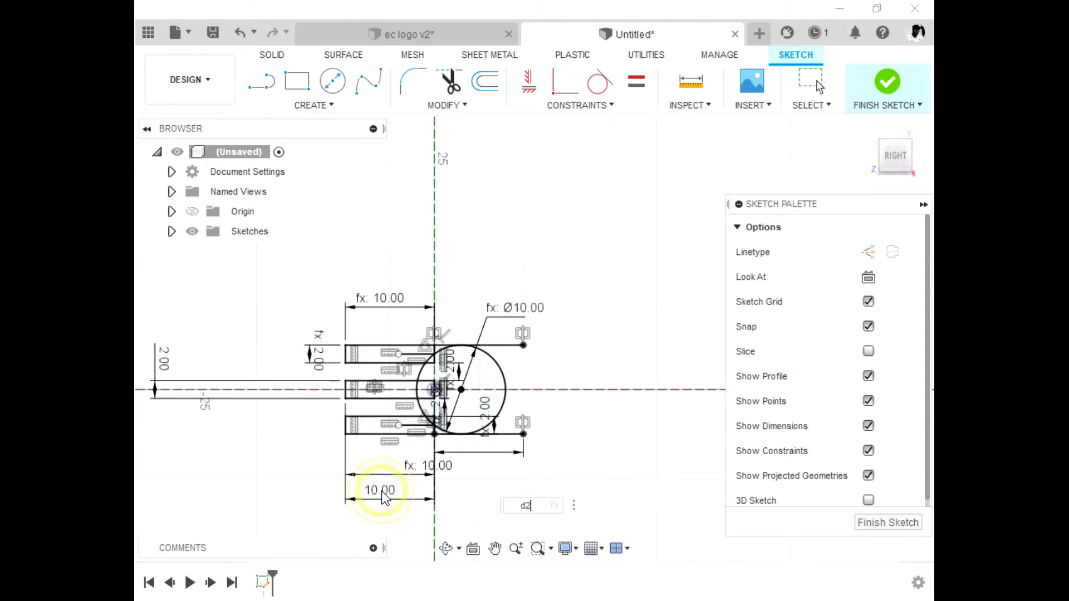
pyautogui.click(384, 497)
pyautogui.press('Return')
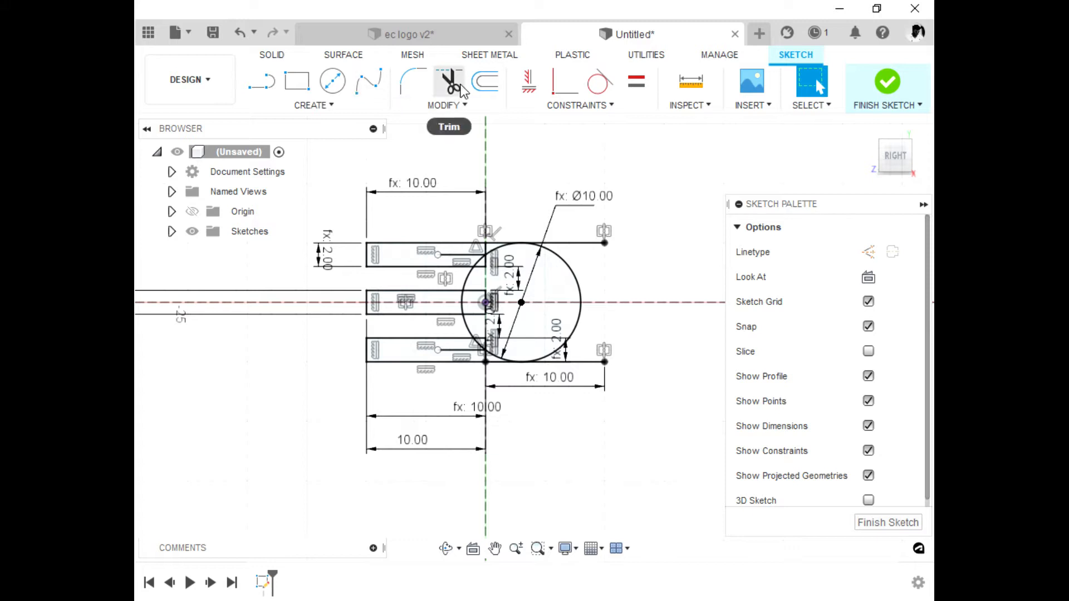
# Step: Trim the half of the circle that faces away from the rectangles, above and below the horizontal construction line
pyautogui.click(449, 81)
pyautogui.click(581, 285)
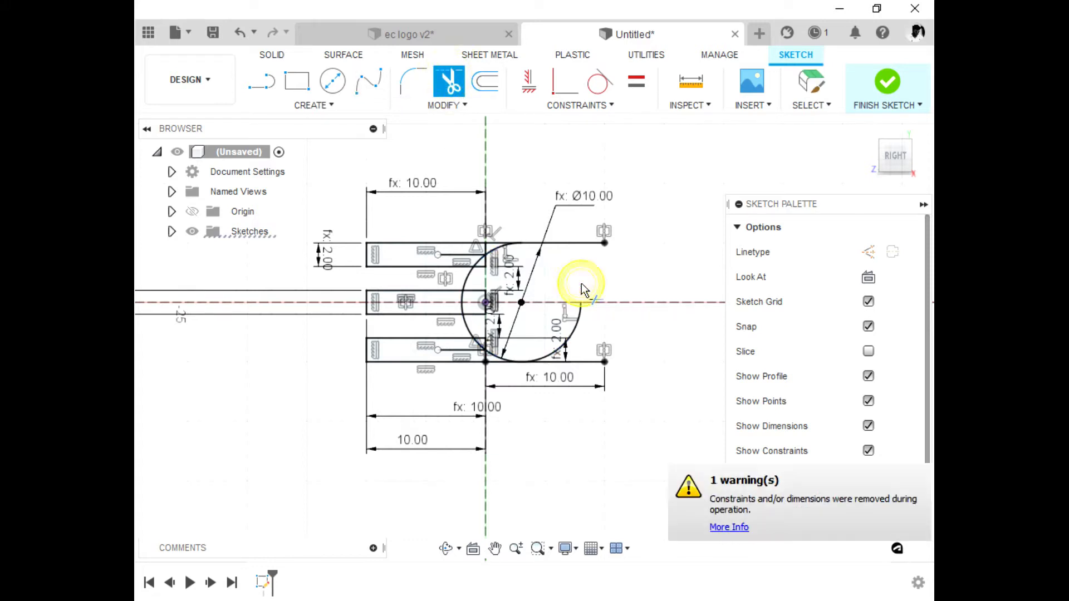
pyautogui.click(588, 323)
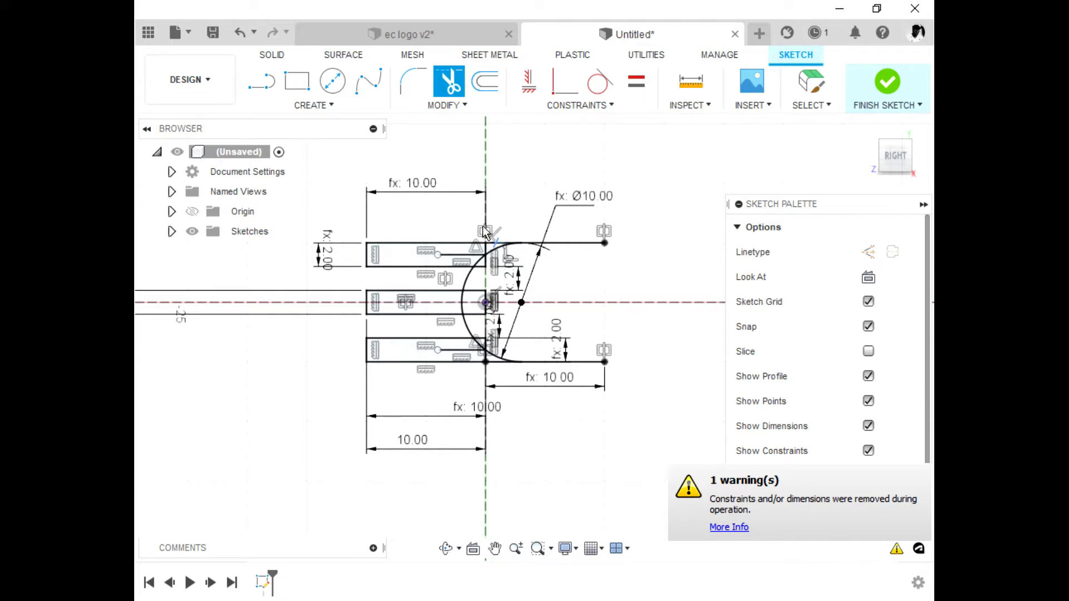
# Step: Trim the upper and lower horizontal line segments between the vertical axis and the ends of the remaining arc
pyautogui.scroll(4, 498, 362)
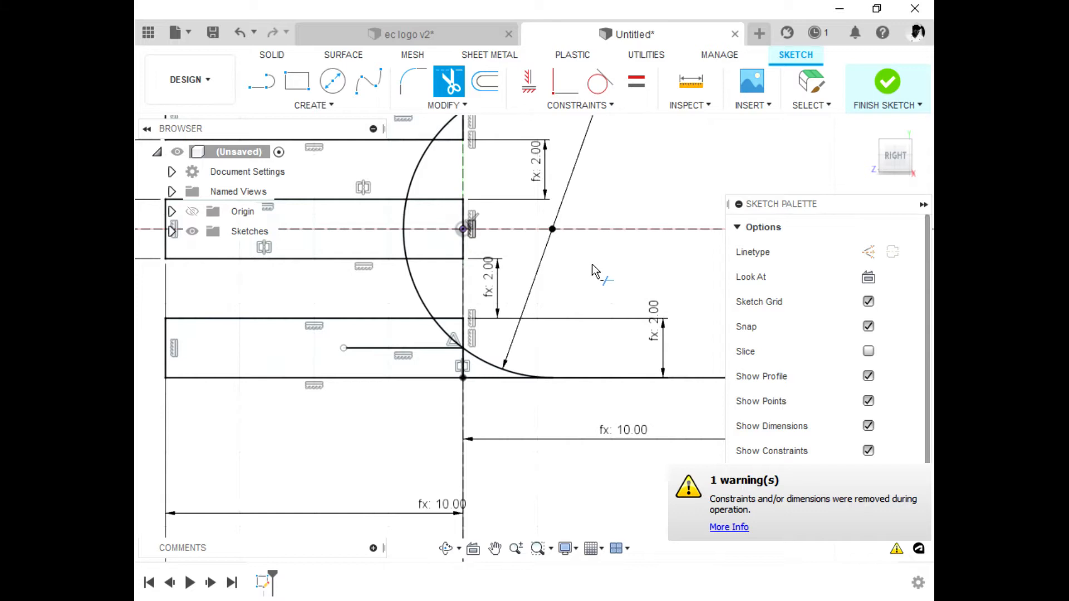
pyautogui.scroll(-3, 446, 398)
pyautogui.scroll(4, 485, 204)
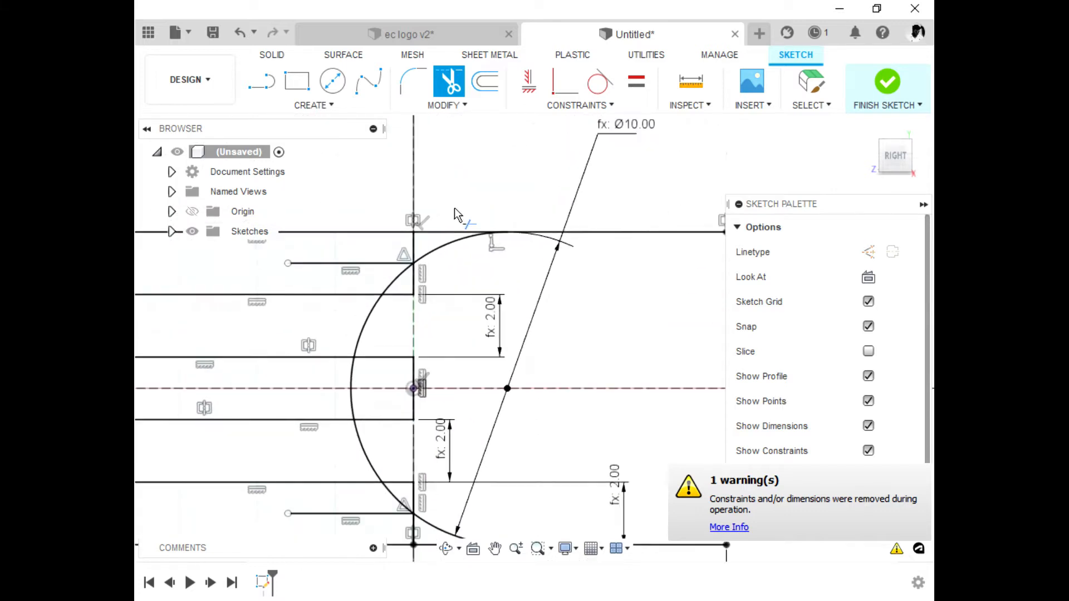
pyautogui.click(446, 233)
pyautogui.scroll(-3, 479, 198)
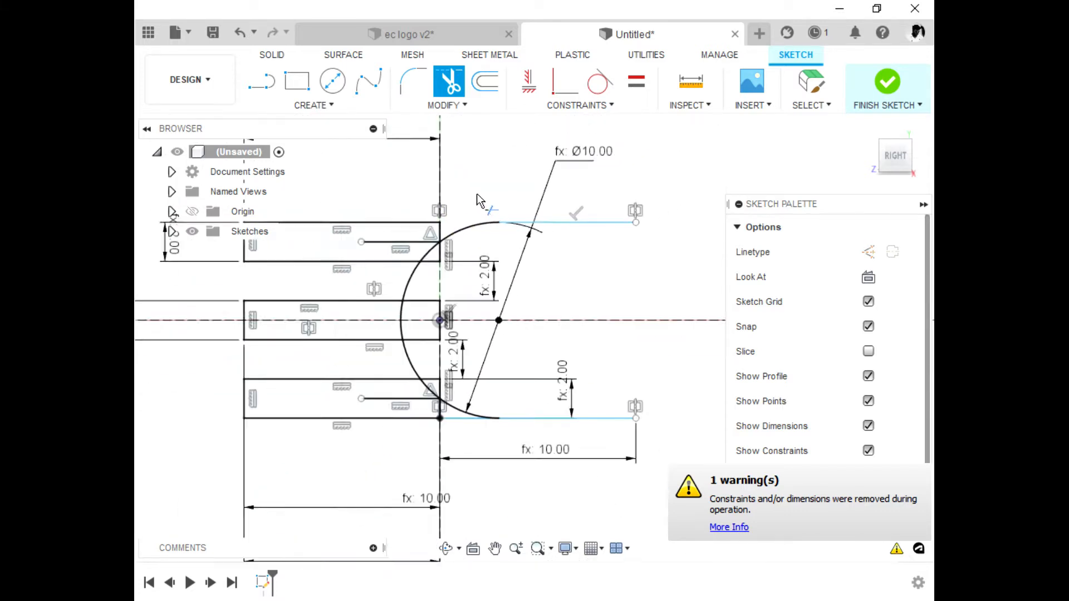
pyautogui.click(464, 348)
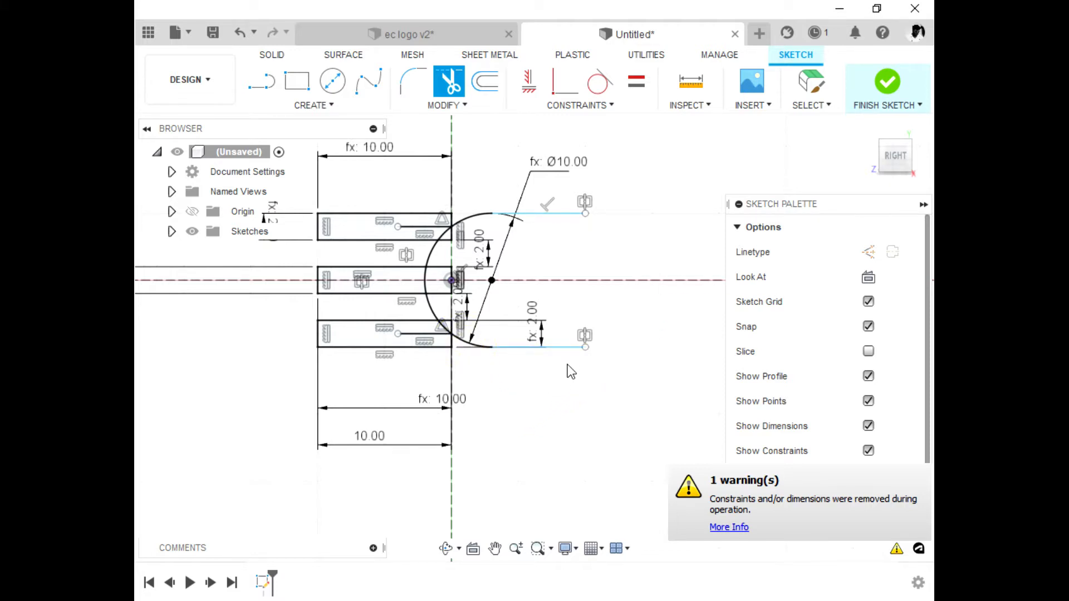
pyautogui.press('Escape')
# Step: Dimension the distance from the upper line's outer end to the top rectangle's corner, linking it to the driving 10 mm length
pyautogui.scroll(-2, 586, 260)
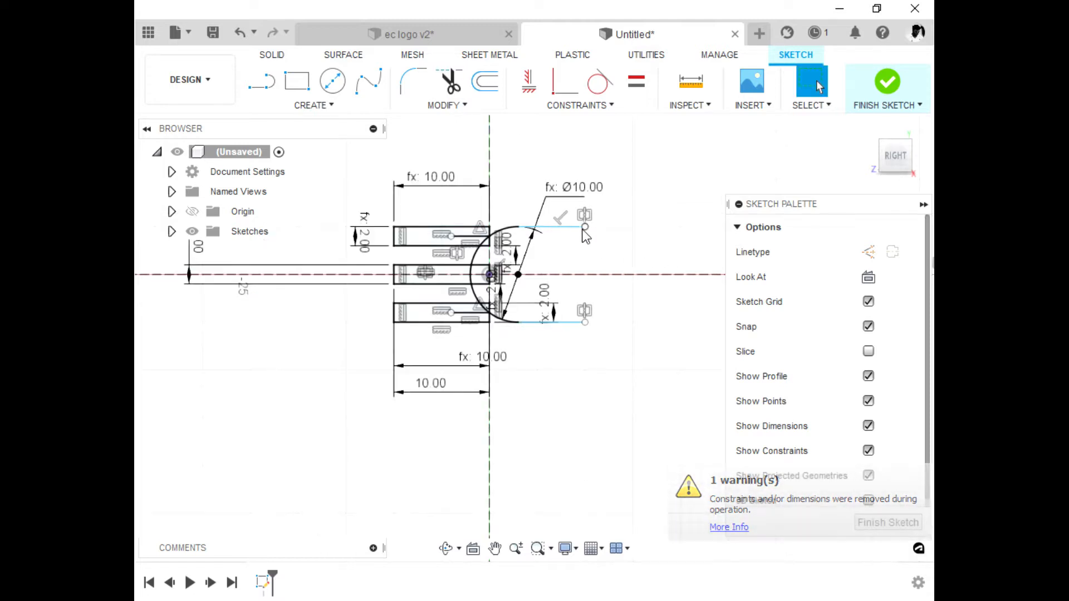
pyautogui.scroll(-2, 514, 323)
pyautogui.scroll(5, 517, 245)
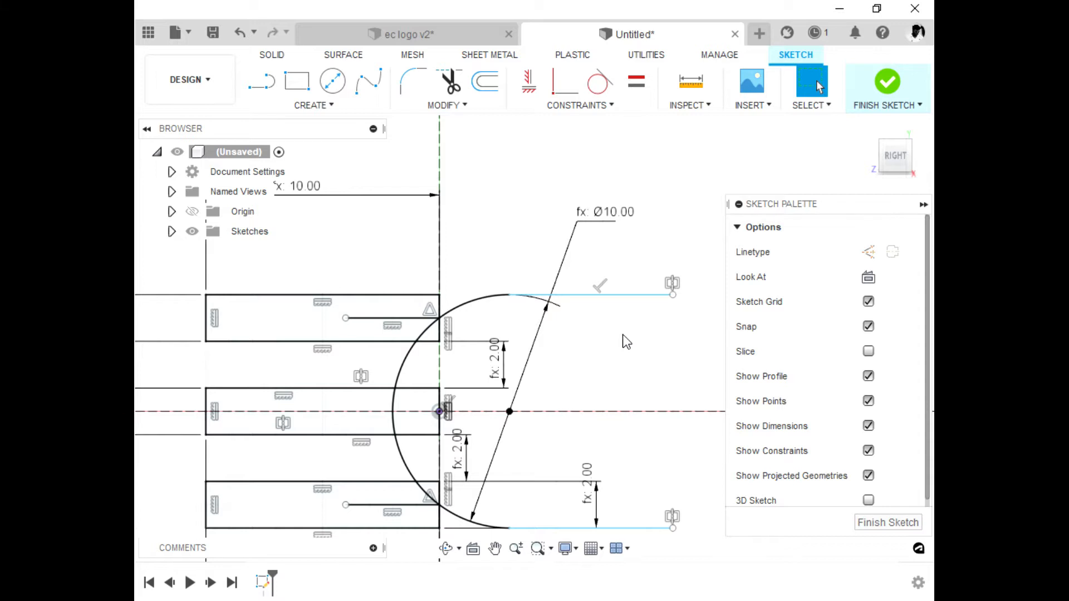
pyautogui.scroll(-5, 440, 254)
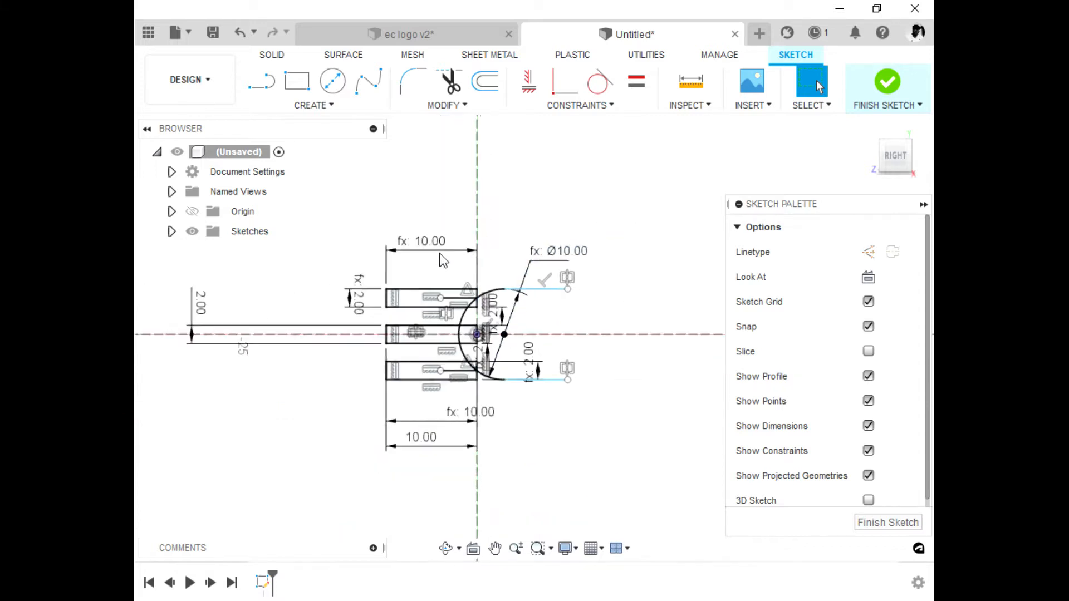
pyautogui.scroll(3, 504, 363)
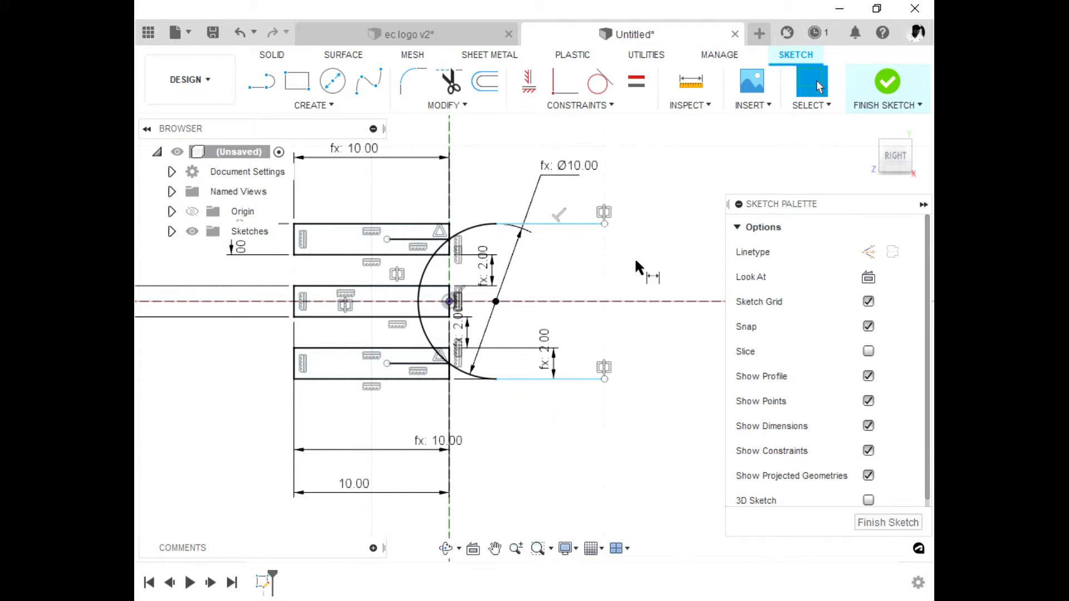
pyautogui.press('d')
pyautogui.click(605, 223)
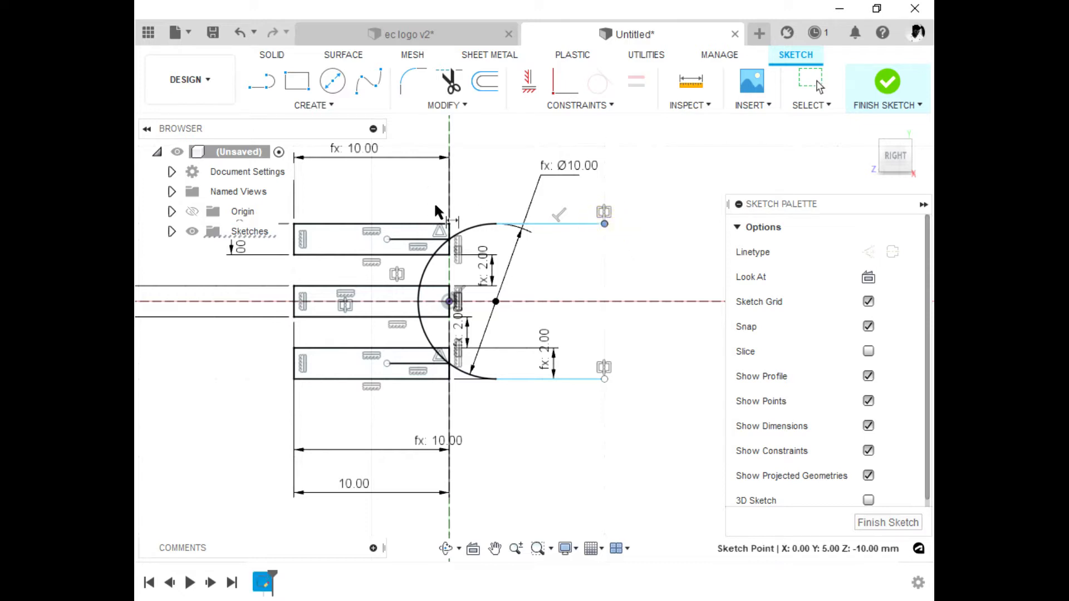
pyautogui.click(450, 224)
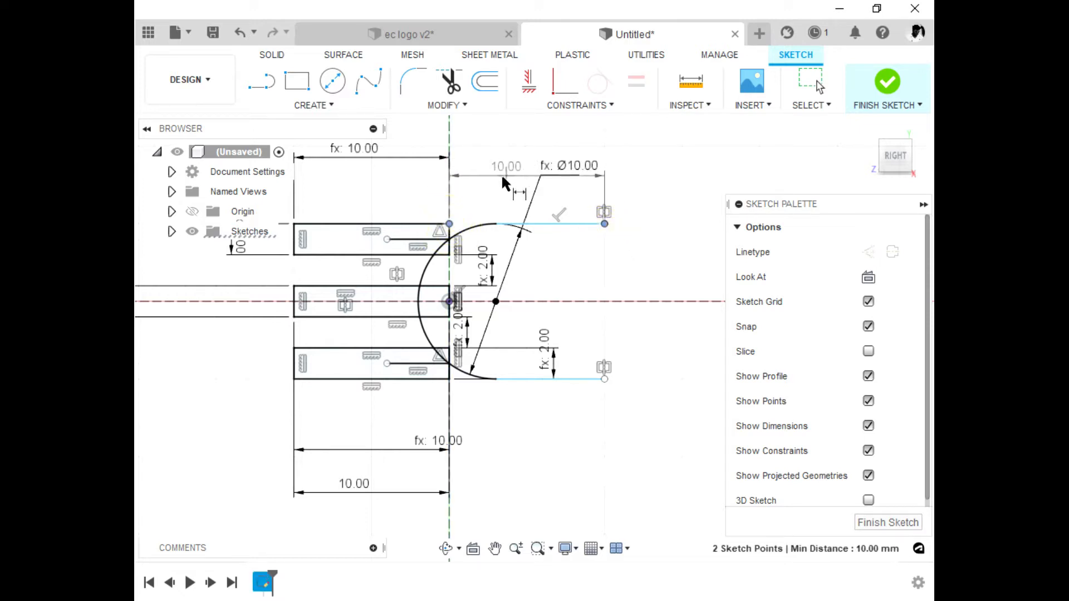
pyautogui.click(499, 177)
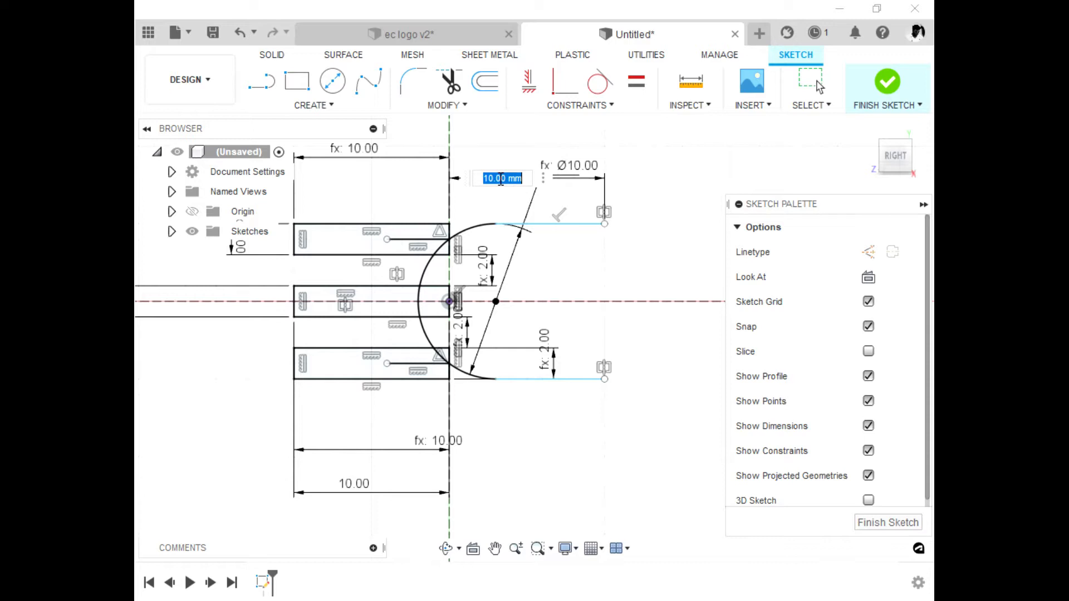
pyautogui.click(358, 484)
pyautogui.press('Return')
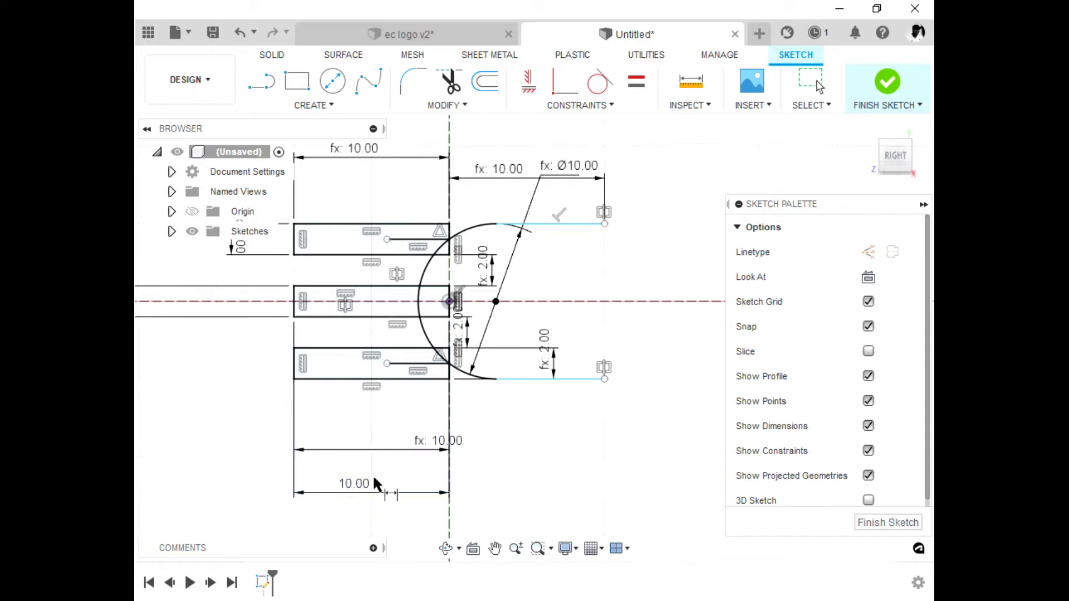
# Step: Try to dimension the distance from the lower line's outer end to the bottom rectangle's corner
pyautogui.click(605, 379)
pyautogui.click(449, 379)
pyautogui.click(528, 442)
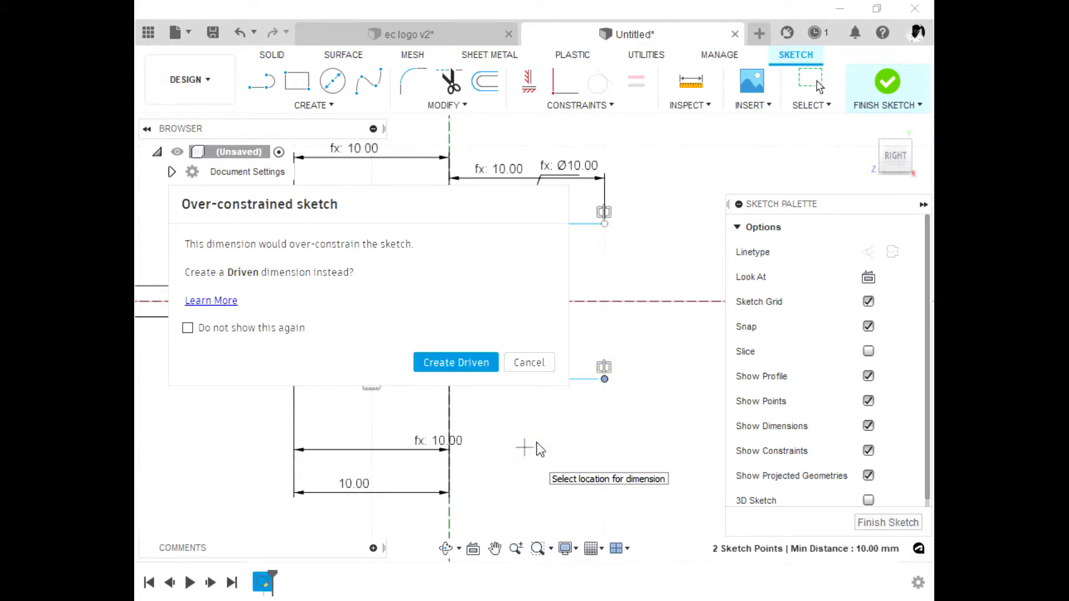
pyautogui.click(530, 363)
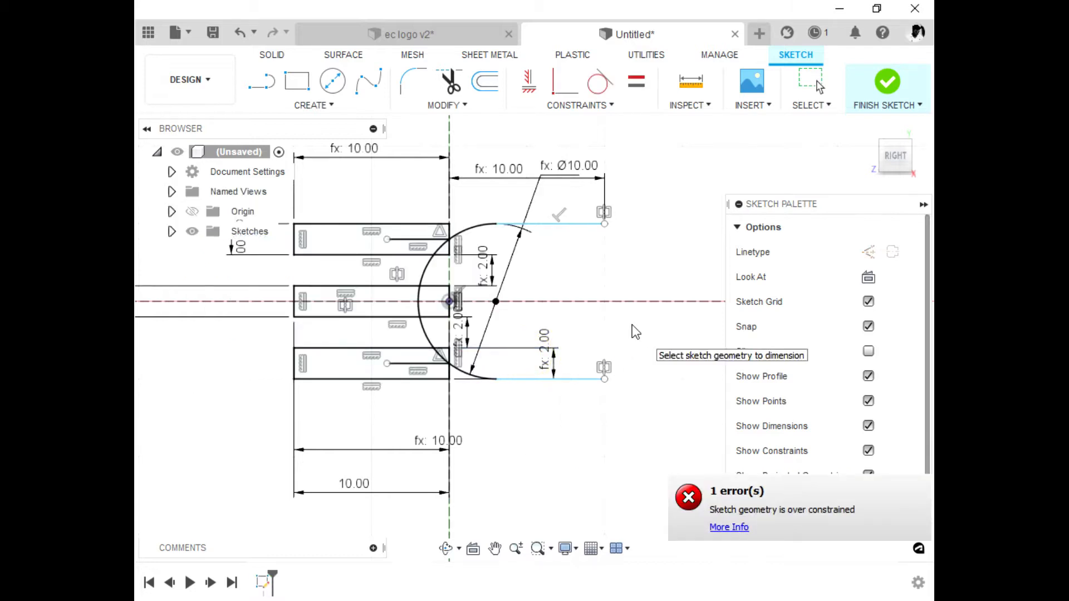
# Step: Move the junction of the arc and the upper line slightly toward the rectangles to test its freedom
pyautogui.click(585, 223)
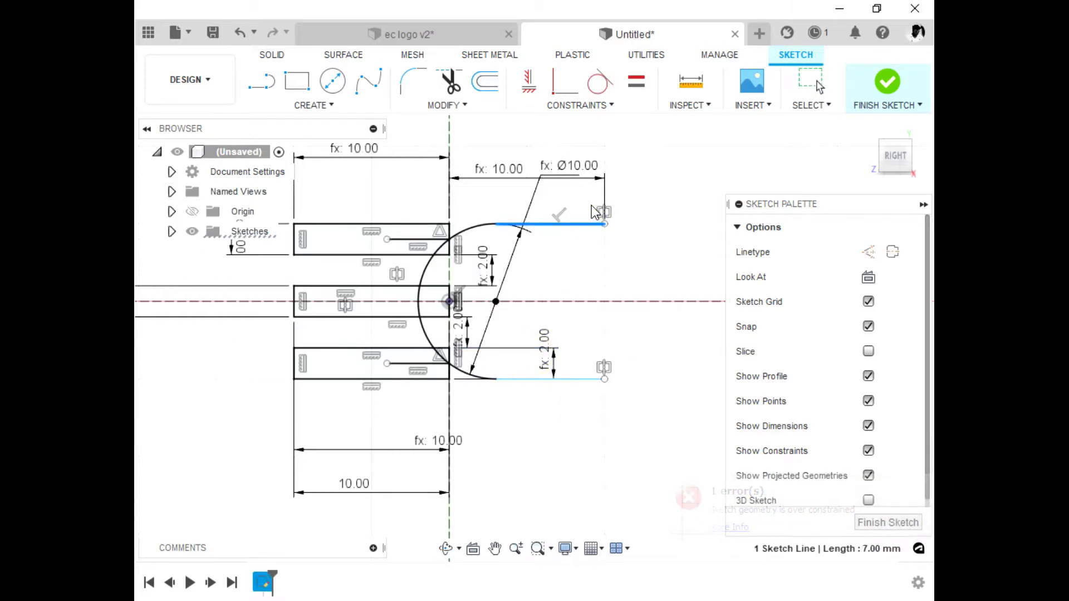
pyautogui.press('Escape')
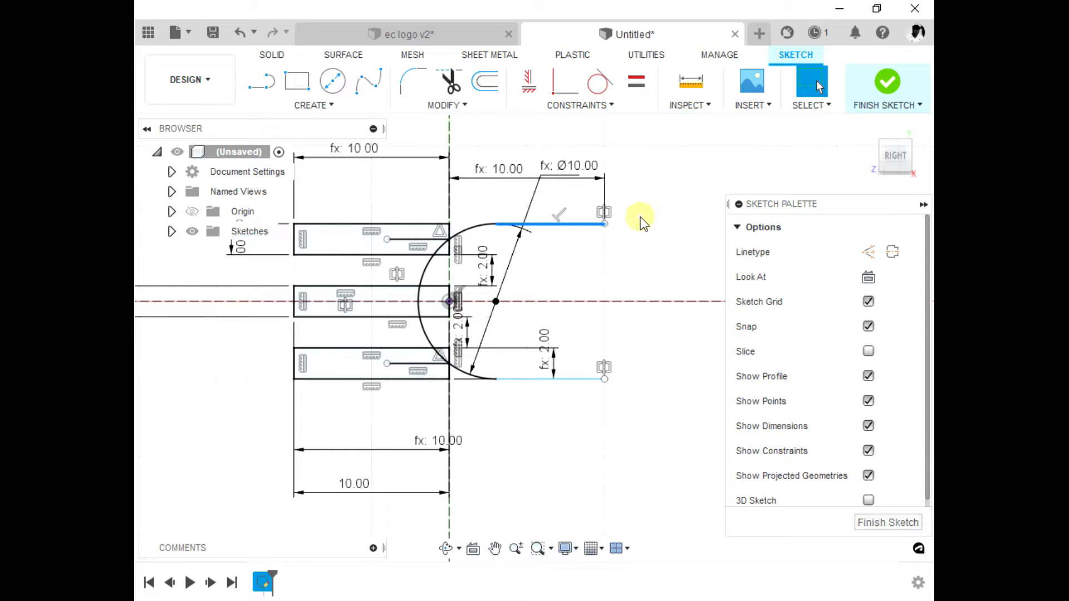
pyautogui.click(644, 224)
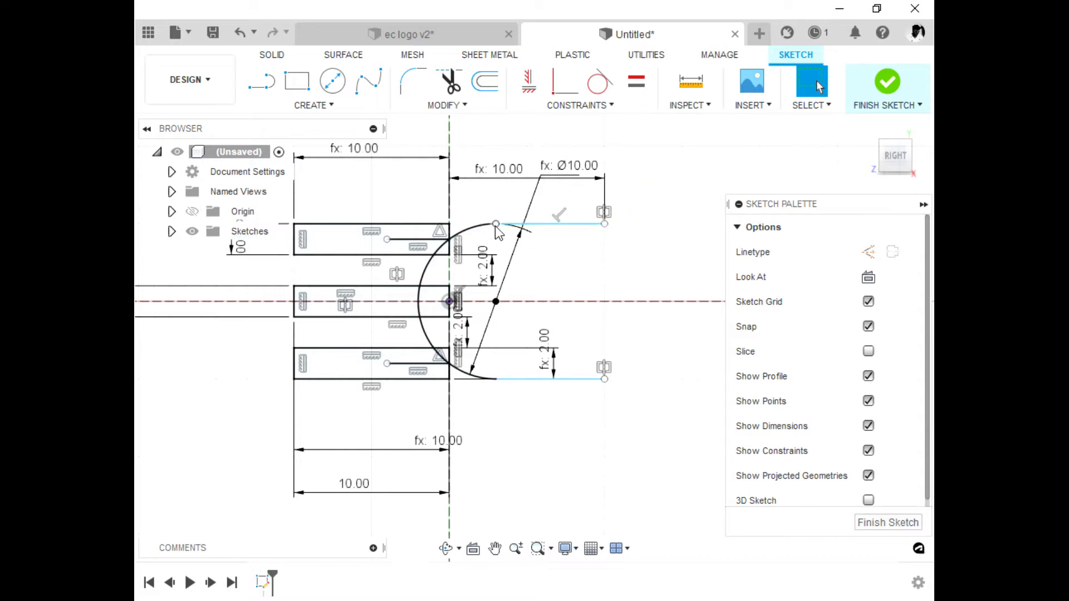
pyautogui.moveTo(496, 223)
pyautogui.mouseDown()
pyautogui.moveTo(520, 228)
pyautogui.moveTo(502, 236)
pyautogui.moveTo(482, 225)
pyautogui.moveTo(544, 226)
pyautogui.moveTo(480, 223)
pyautogui.moveTo(548, 220)
pyautogui.moveTo(563, 288)
pyautogui.moveTo(545, 223)
pyautogui.moveTo(503, 227)
pyautogui.moveTo(519, 228)
pyautogui.moveTo(489, 216)
pyautogui.mouseUp()
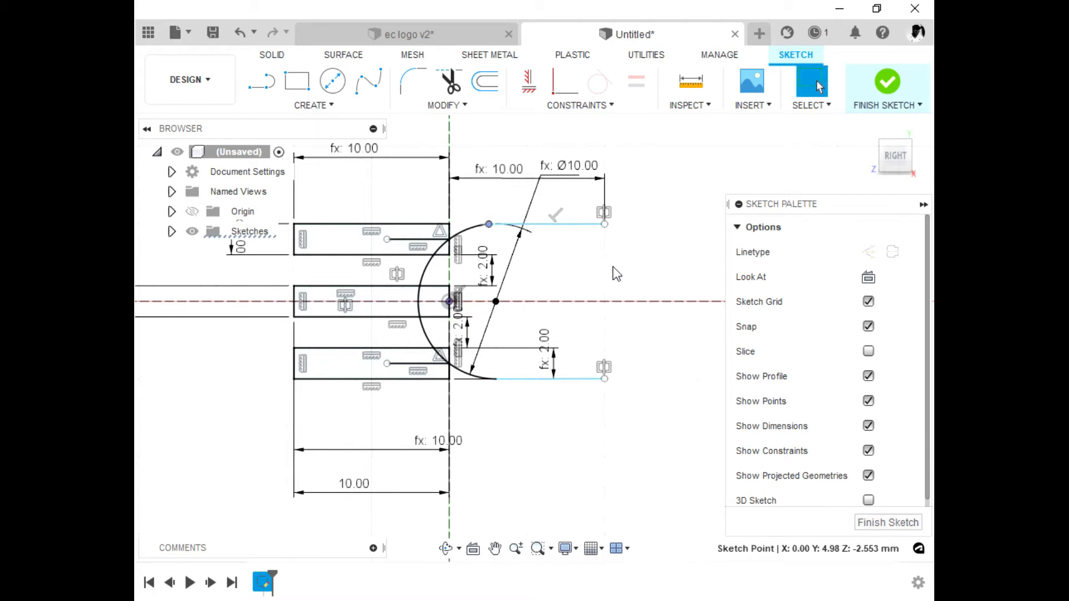
pyautogui.click(601, 251)
# Step: Draw a vertical line from the arc's lower end up to the upper horizontal line
pyautogui.press('l')
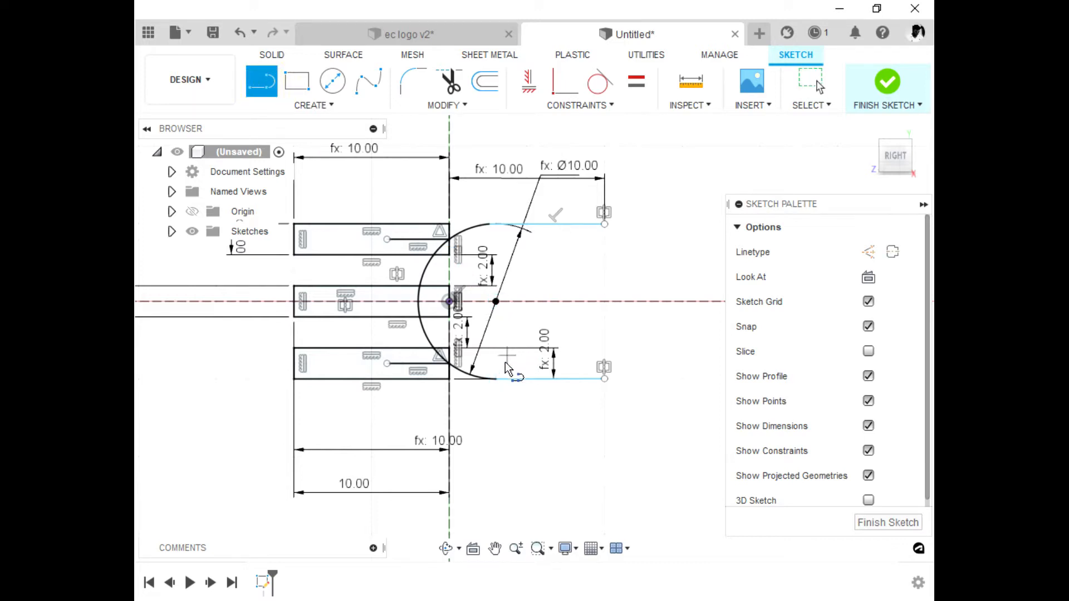
pyautogui.click(495, 379)
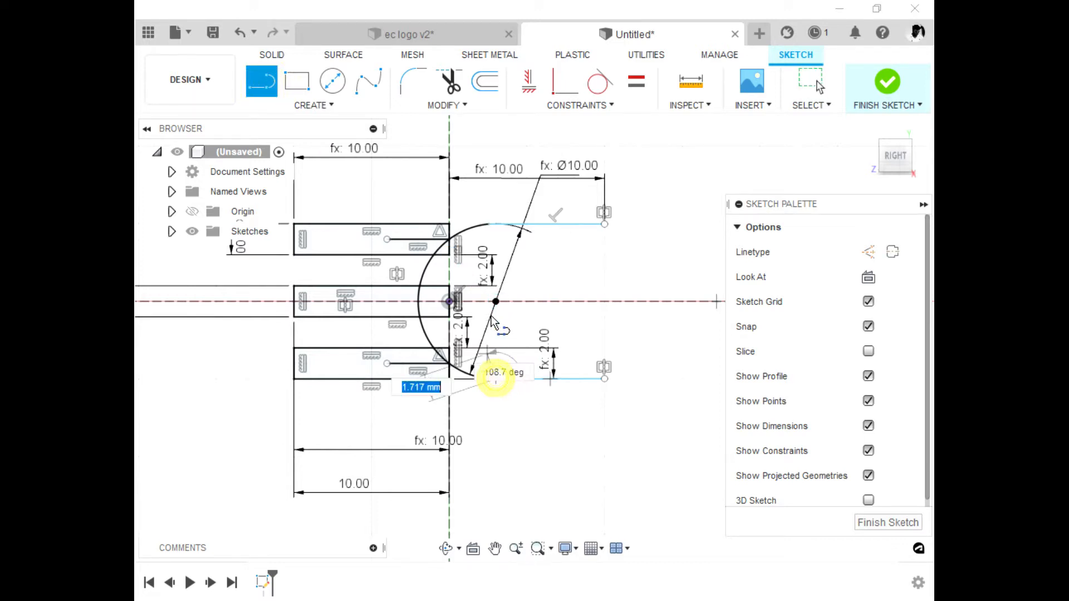
pyautogui.click(496, 224)
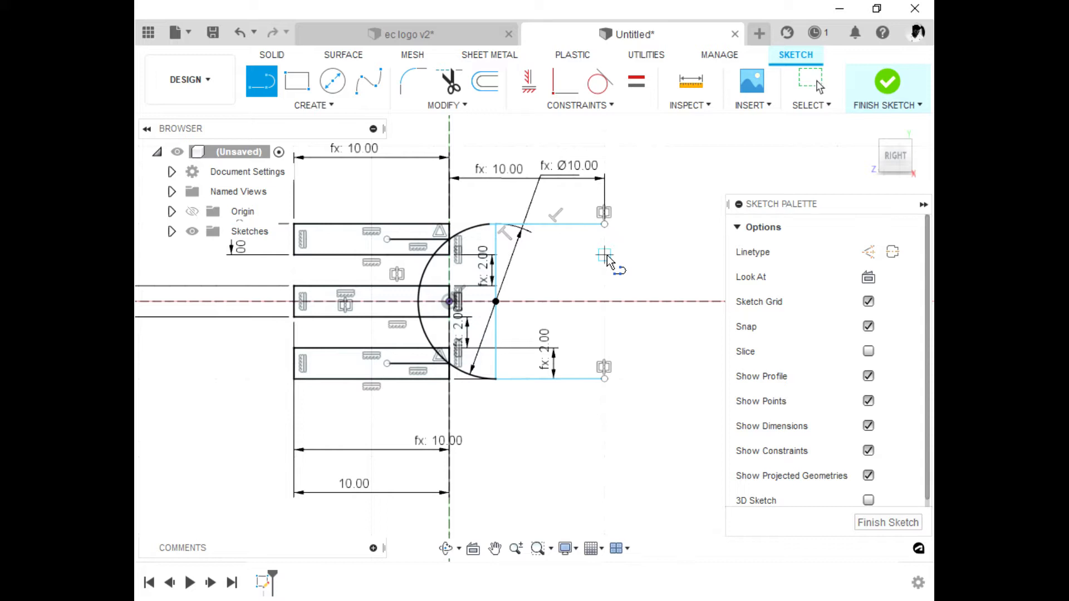
pyautogui.press('Escape')
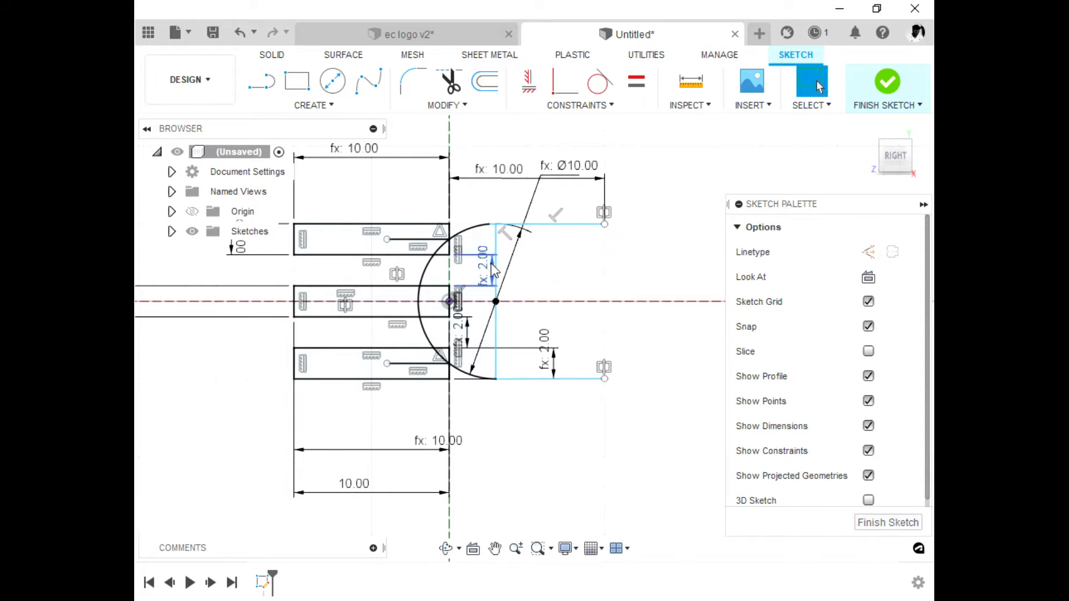
# Step: Test the new vertical line's freedom of movement and constrain it coincident with the arc's centre point
pyautogui.click(497, 268)
pyautogui.moveTo(499, 251); pyautogui.dragTo(558, 262)
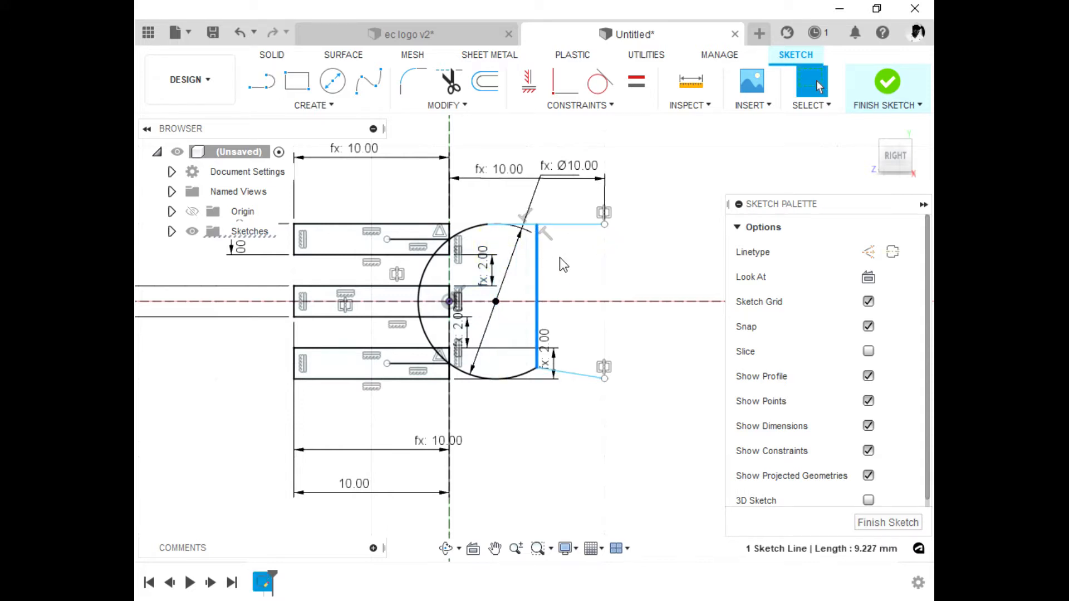
pyautogui.click(549, 86)
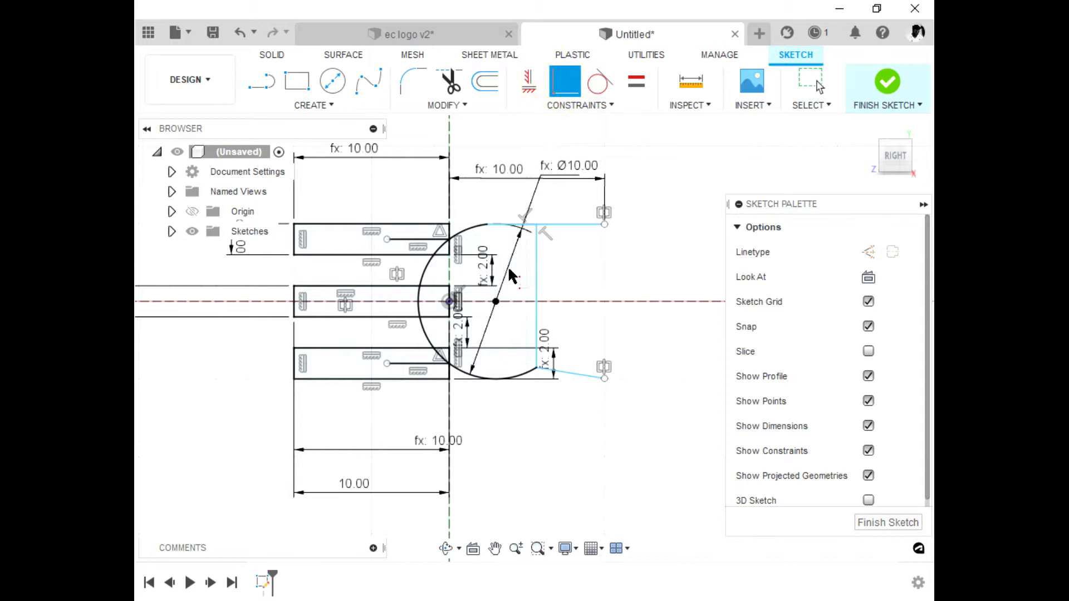
pyautogui.click(533, 307)
pyautogui.press('Escape')
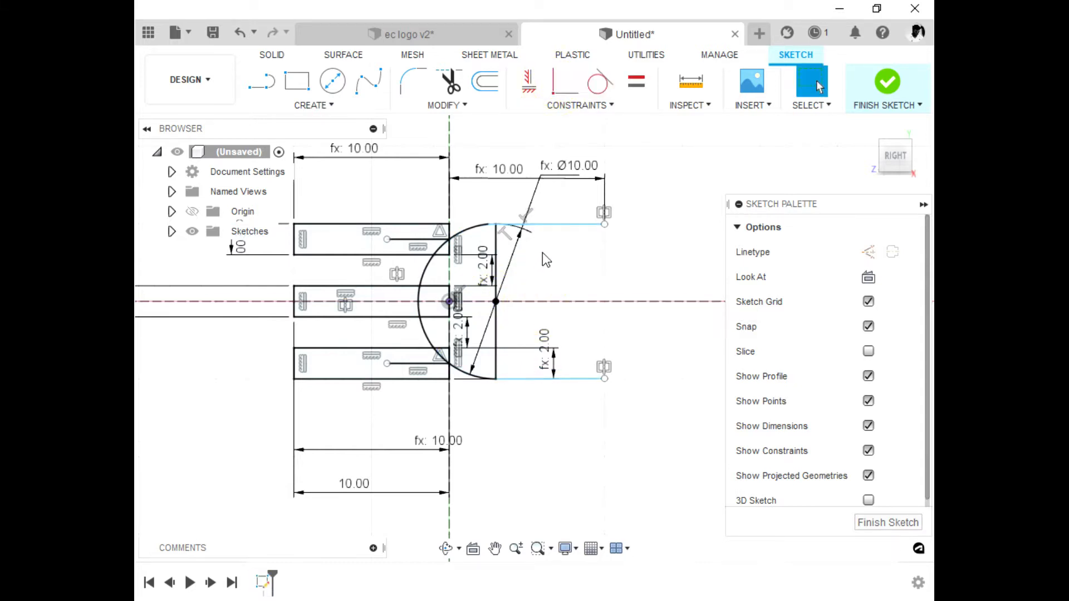
# Step: Convert the vertical line to construction and make the arc's upper end coincident with the line's upper end
pyautogui.click(497, 334)
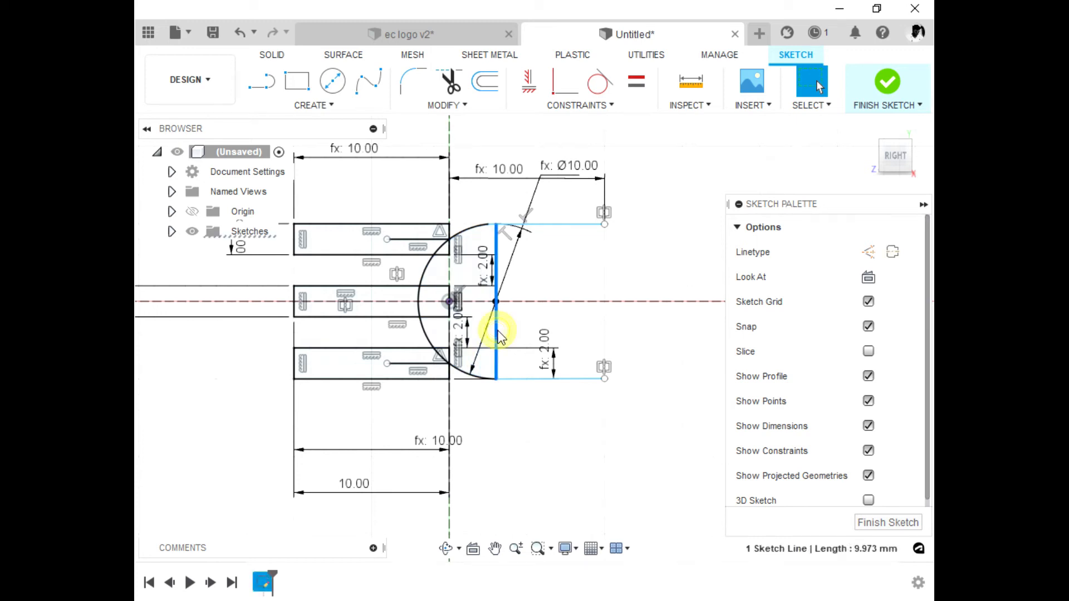
pyautogui.press('x')
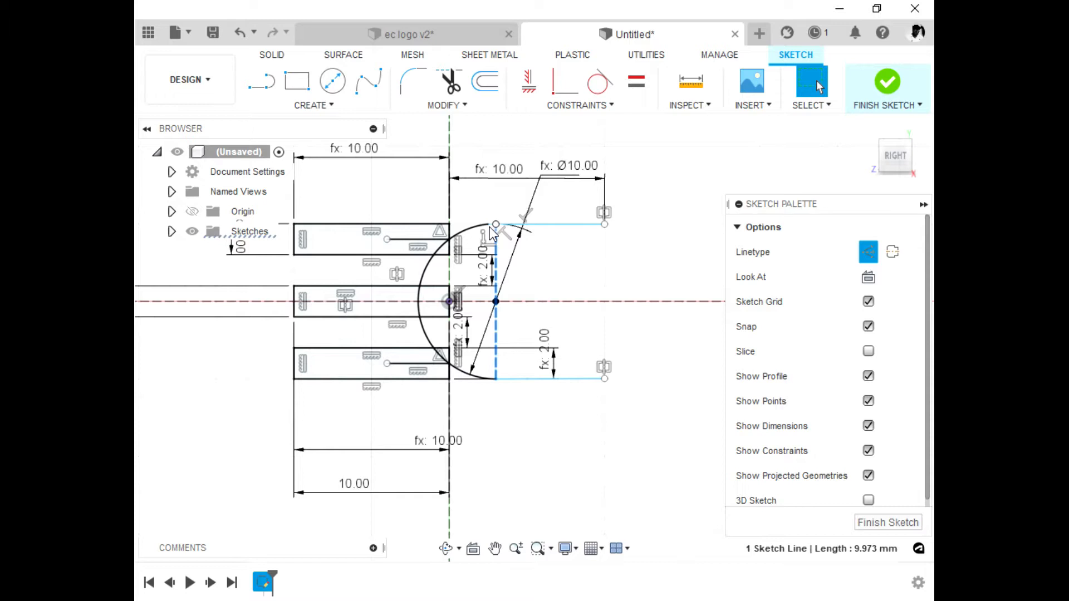
pyautogui.click(488, 225)
pyautogui.click(564, 81)
pyautogui.click(498, 222)
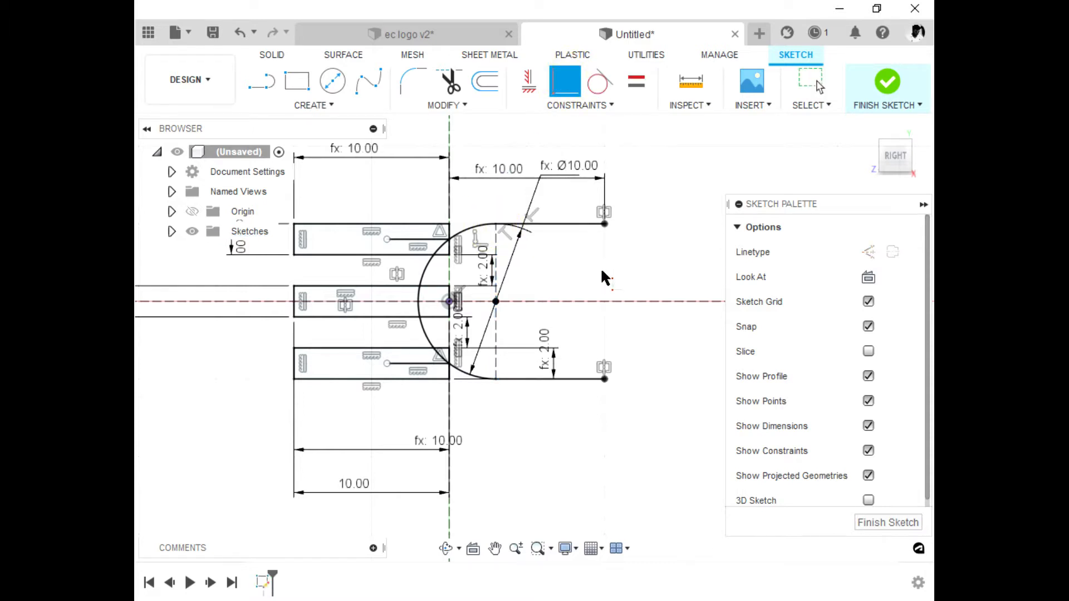
pyautogui.scroll(-3, 490, 300)
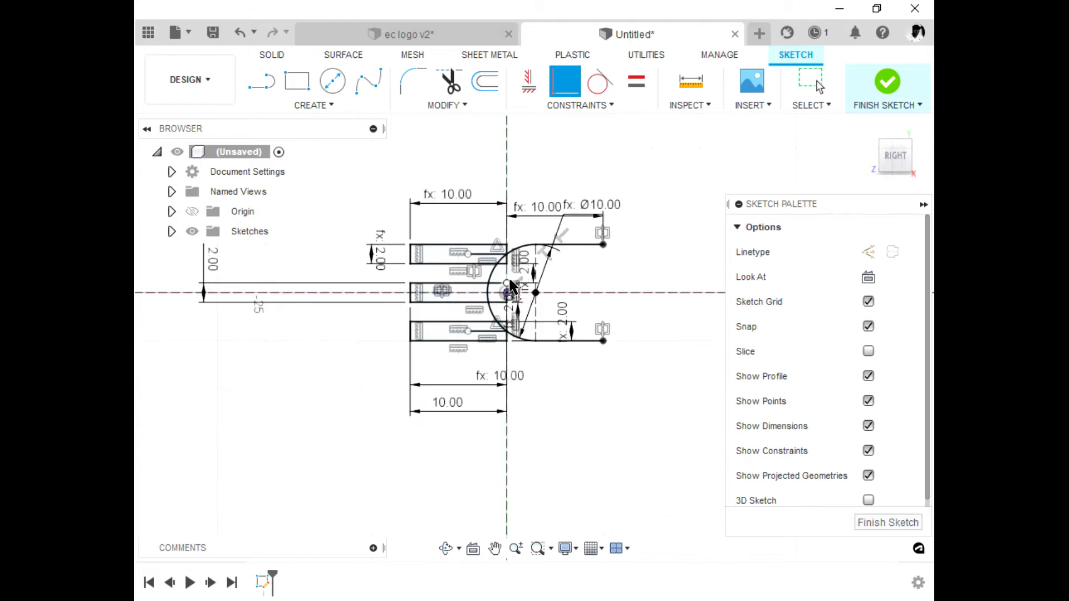
pyautogui.scroll(5, 488, 299)
pyautogui.scroll(-1, 445, 256)
pyautogui.scroll(3, 410, 244)
pyautogui.scroll(-3, 385, 234)
pyautogui.scroll(-1, 385, 234)
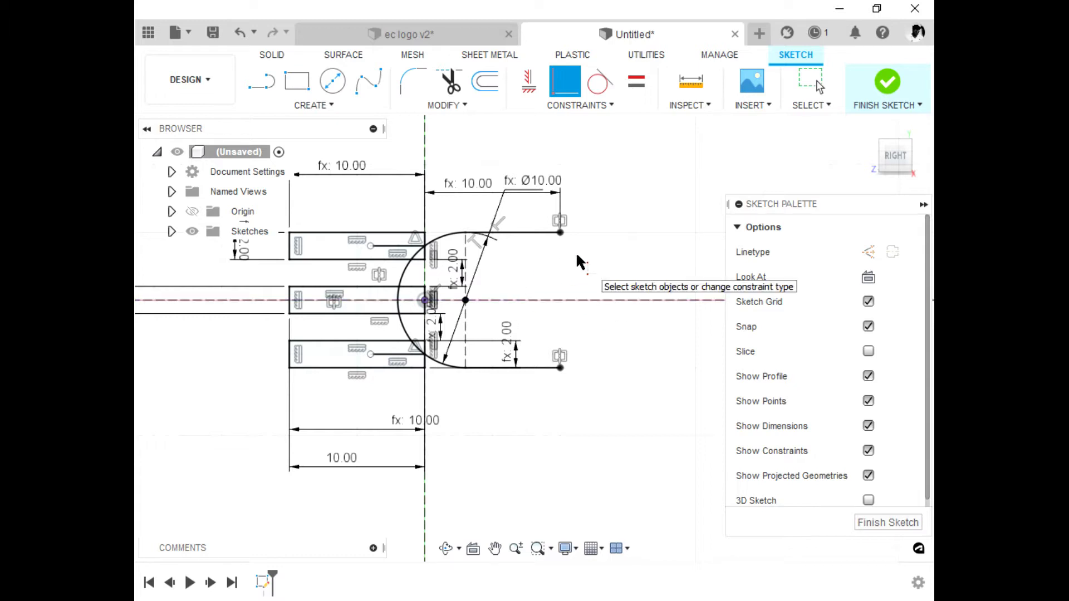
pyautogui.press('Escape')
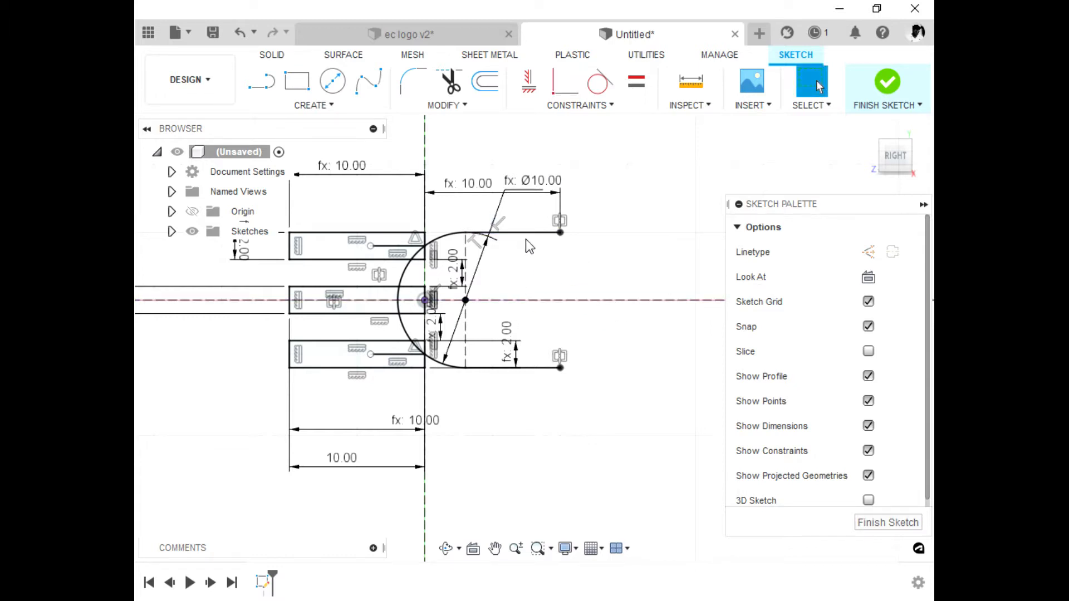
# Step: Offset the chained C-shaped profile of arc and lines inward with an offset position of -2 mm
pyautogui.click(484, 81)
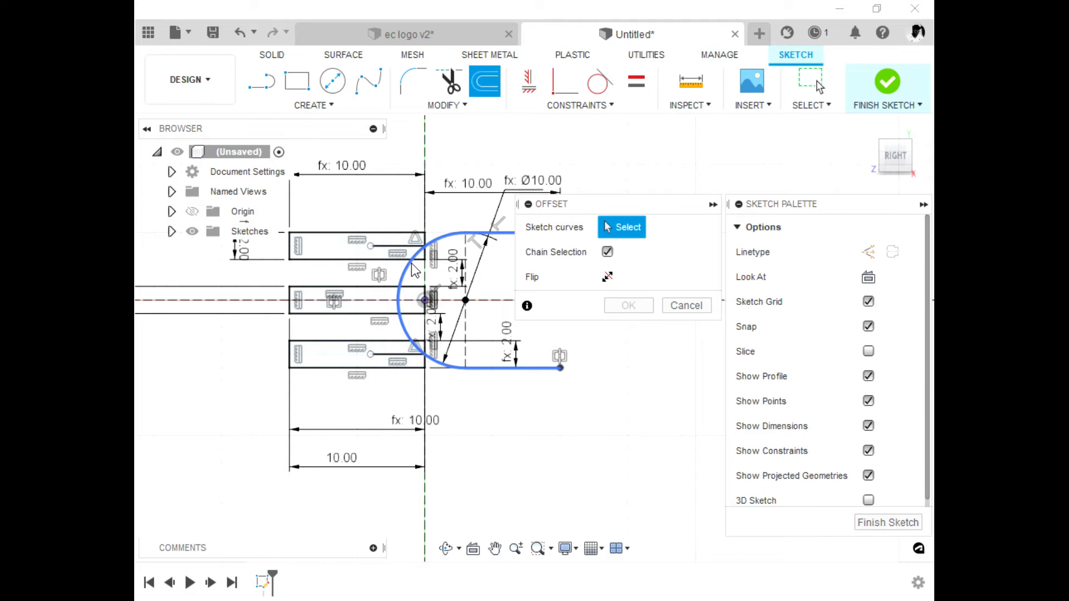
pyautogui.click(443, 236)
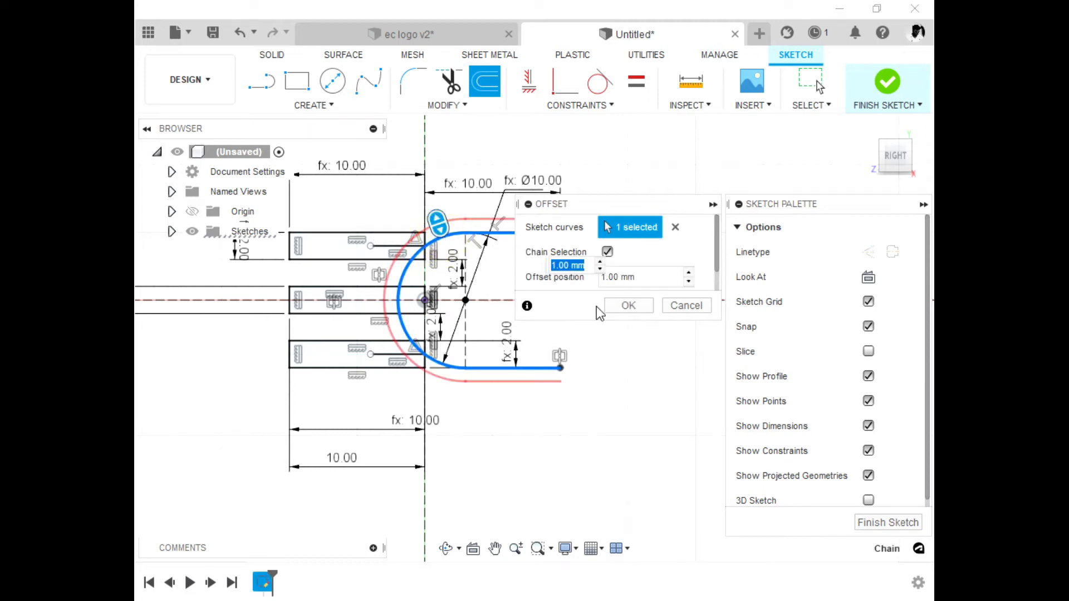
pyautogui.press('BackSpace')
pyautogui.write('-')
pyautogui.scroll(-1, 632, 374)
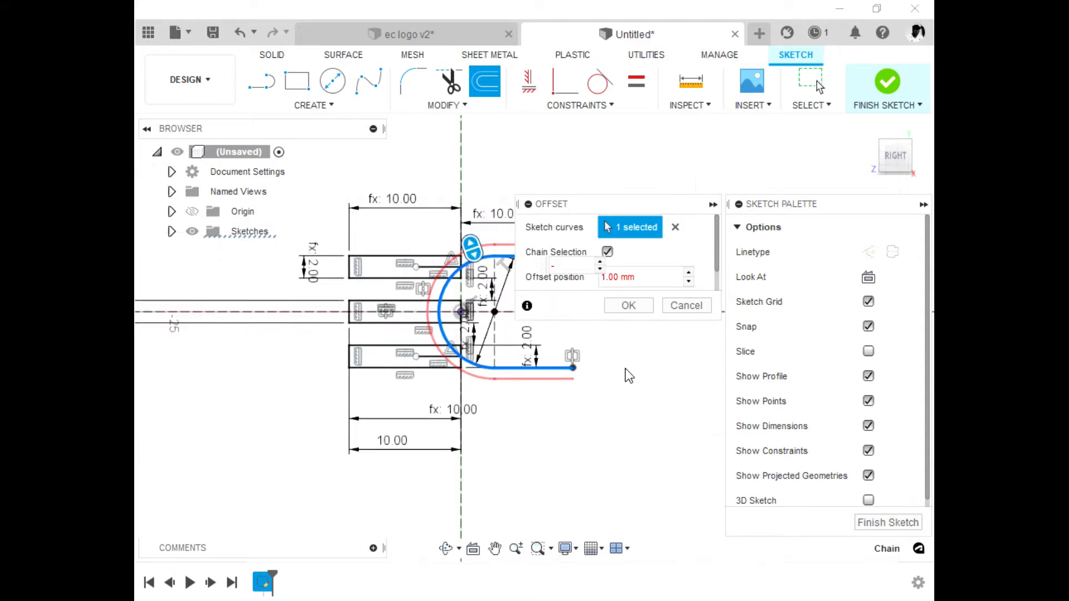
pyautogui.scroll(-1, 272, 336)
pyautogui.scroll(-1, 282, 338)
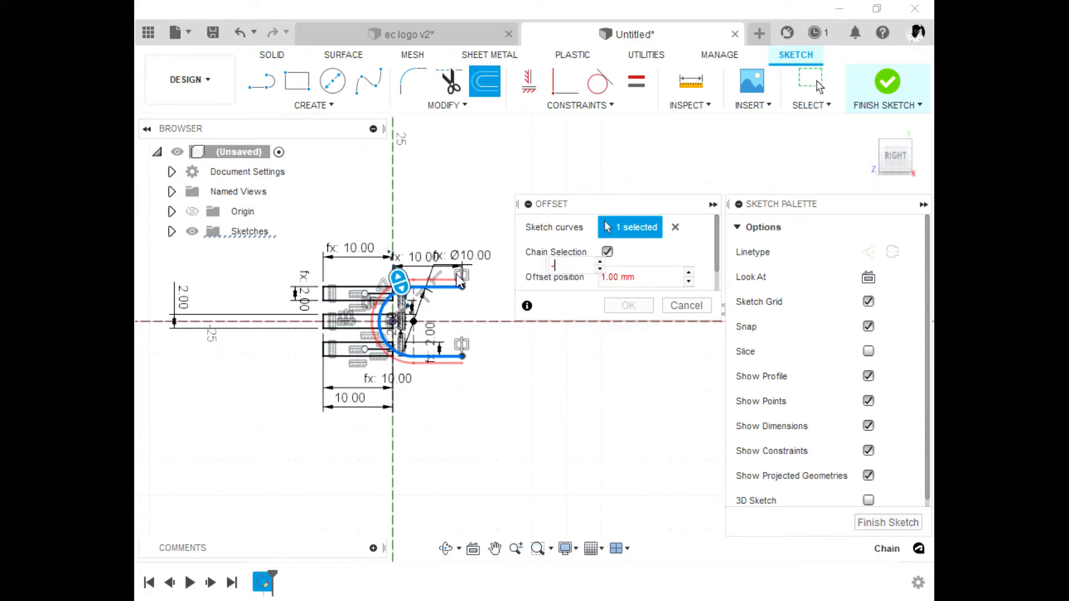
pyautogui.write('2')
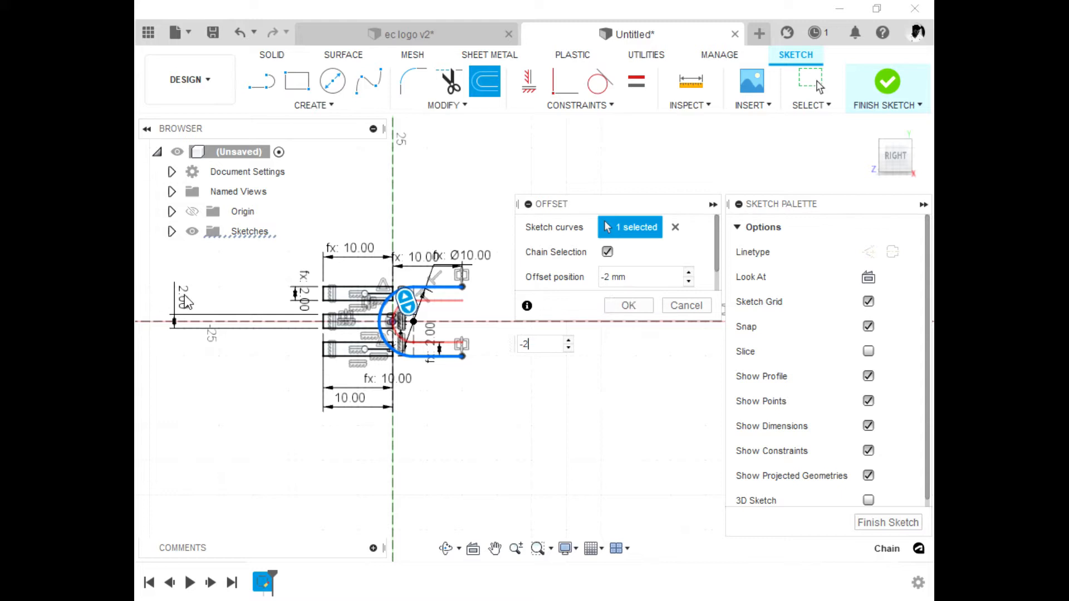
pyautogui.click(628, 305)
# Step: Reposition the upper offset dimension and the lower 2 mm dimension closer to the outer ends of the C's lines
pyautogui.scroll(5, 449, 303)
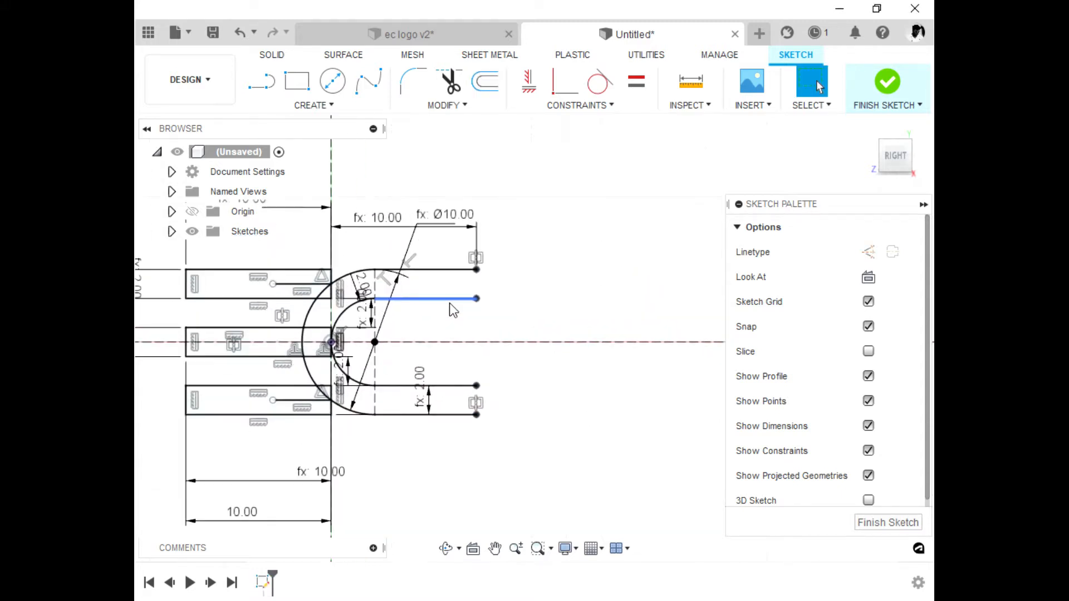
pyautogui.click(442, 347)
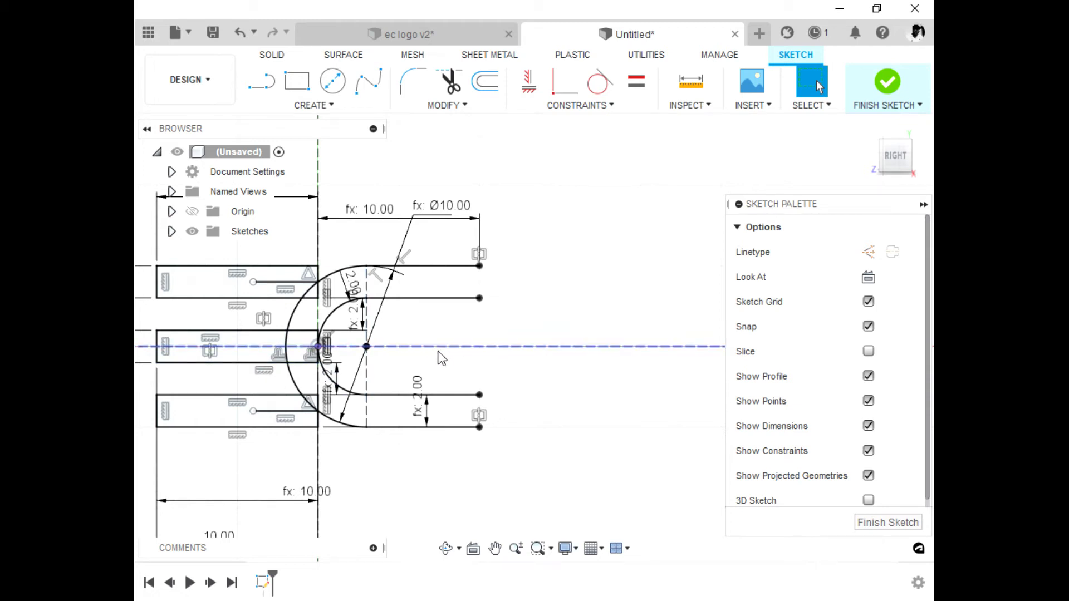
pyautogui.moveTo(351, 283); pyautogui.dragTo(453, 284)
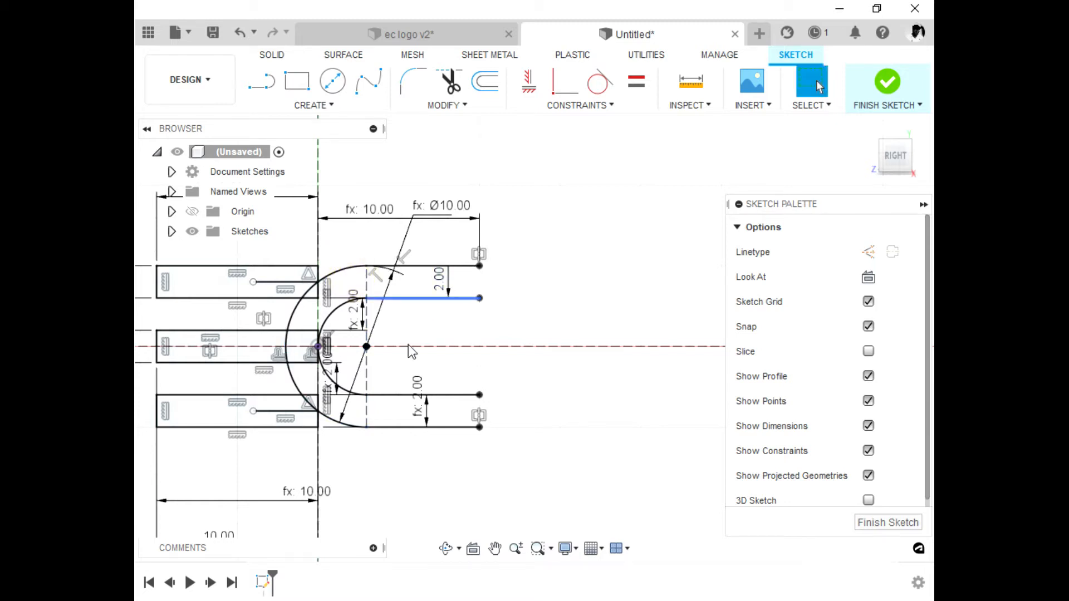
pyautogui.moveTo(421, 412); pyautogui.dragTo(456, 420)
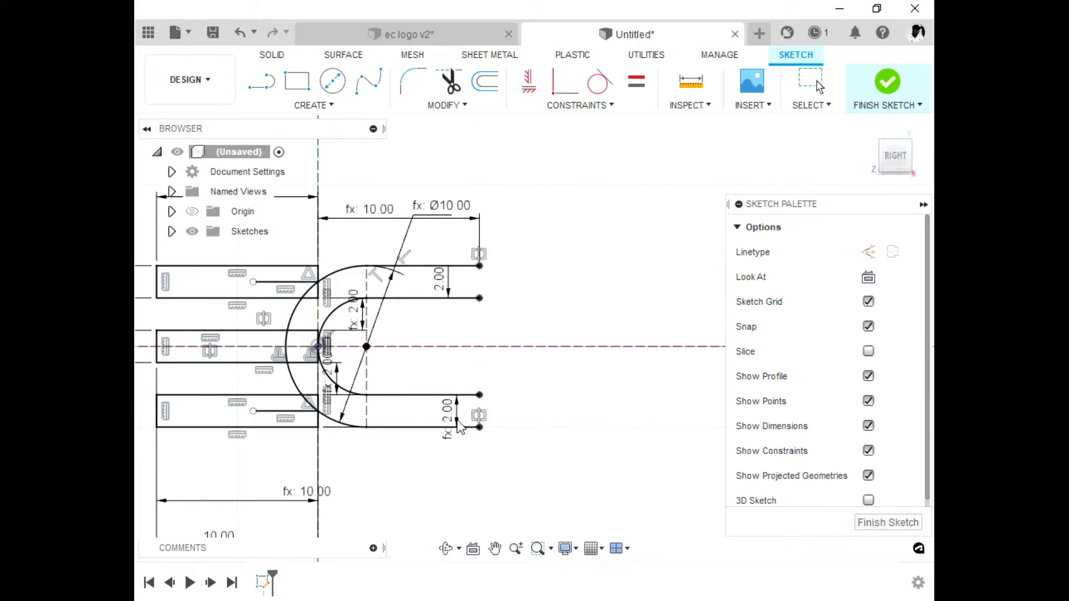
pyautogui.press('Escape')
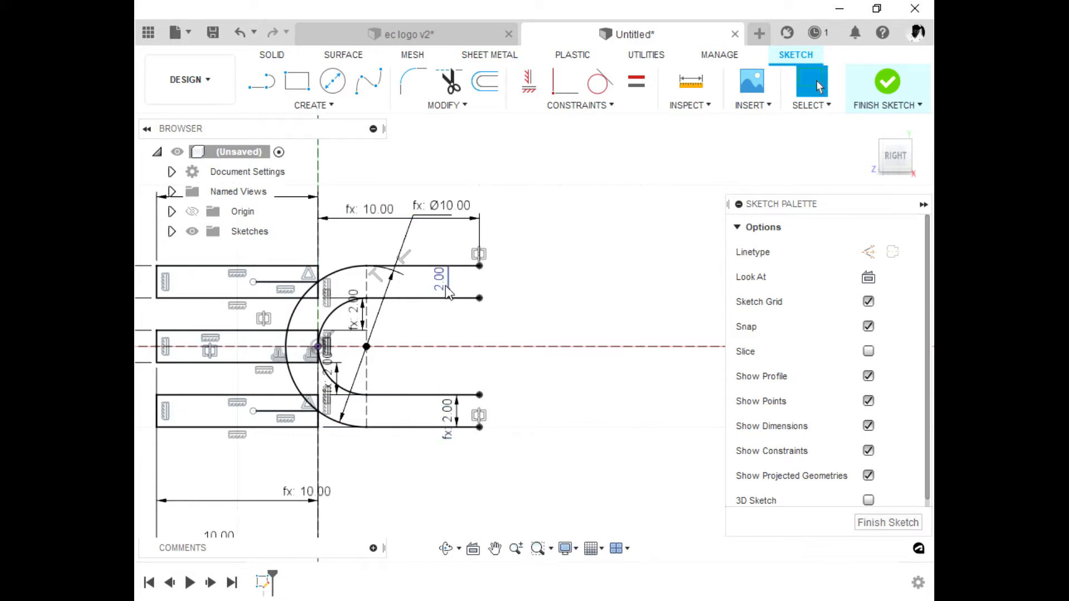
# Step: Delete the offset dimension between the outer and inner upper lines of the C shape
pyautogui.click(444, 283)
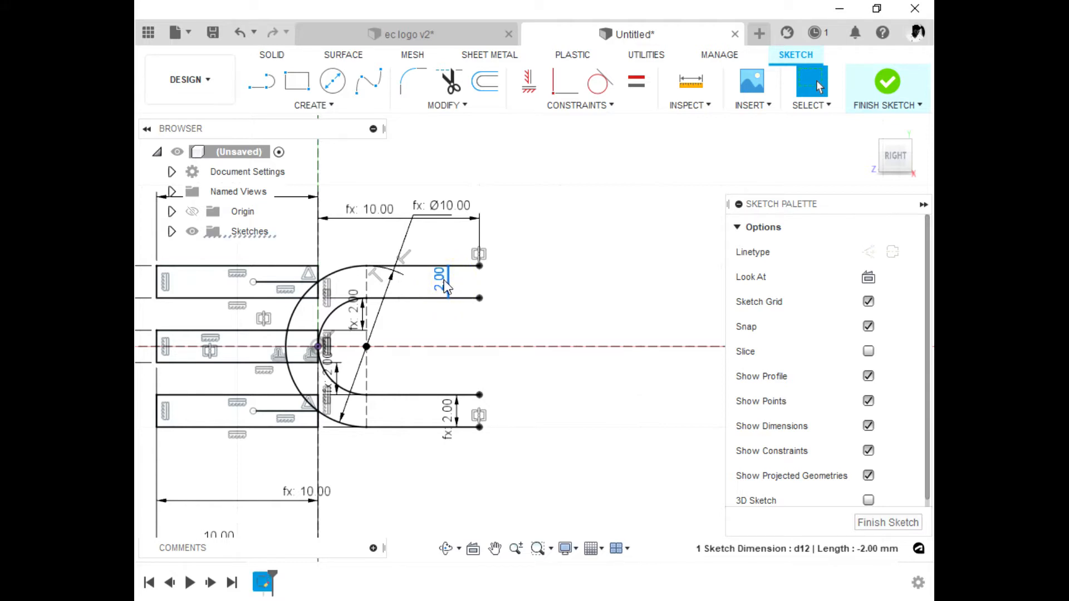
pyautogui.doubleClick(445, 284)
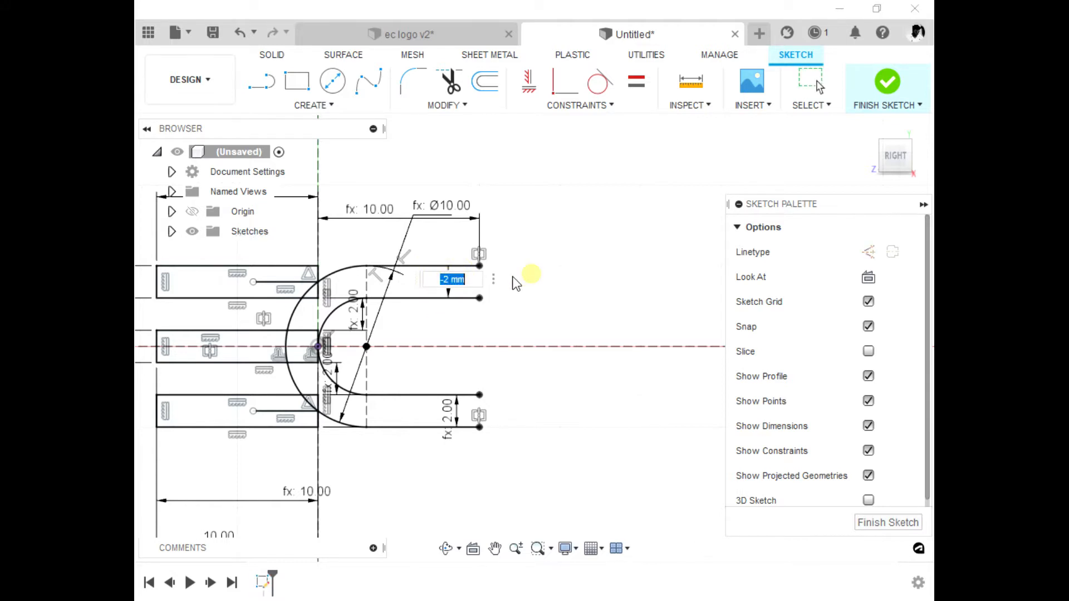
pyautogui.press('Escape')
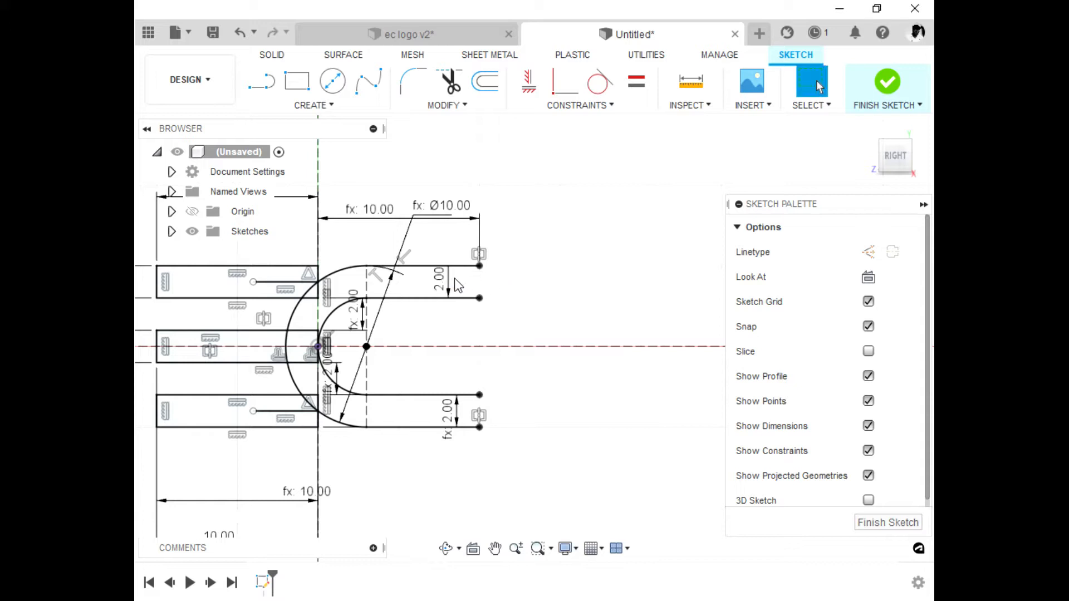
pyautogui.rightClick(445, 279)
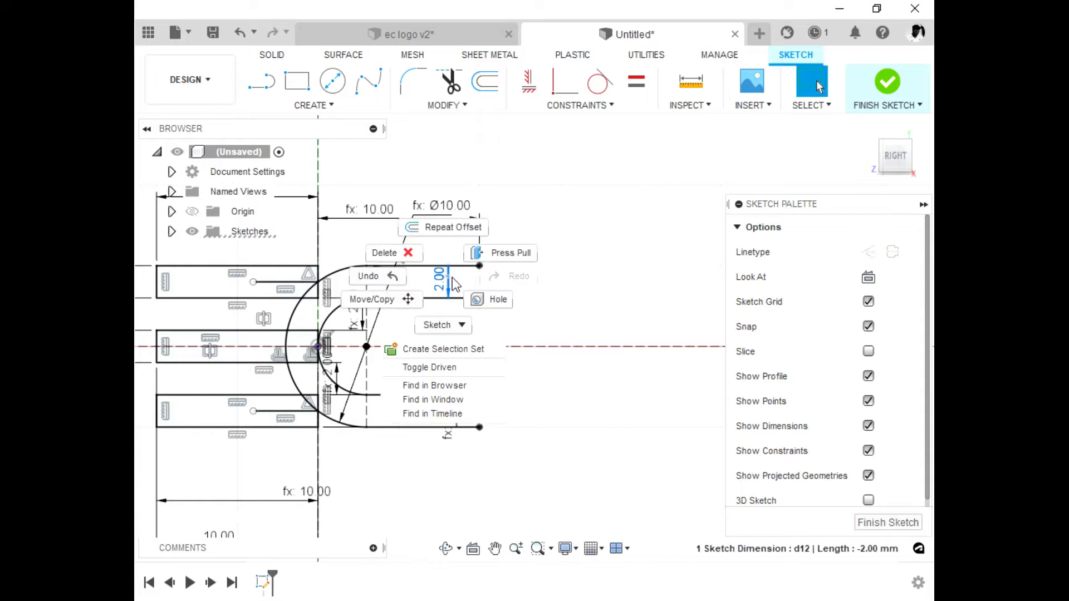
pyautogui.click(399, 251)
pyautogui.click(596, 280)
pyautogui.click(595, 279)
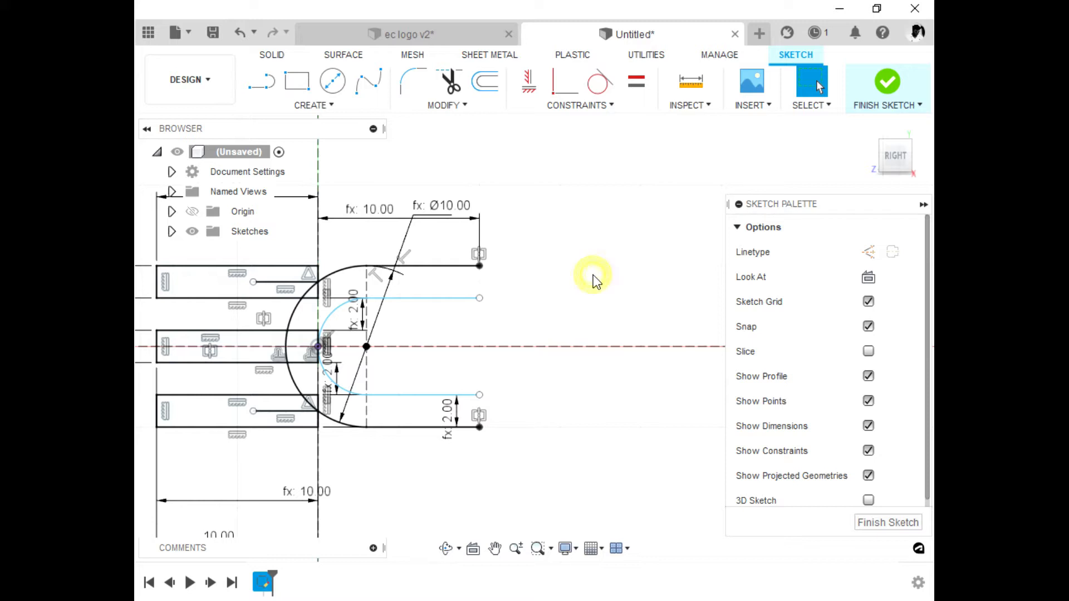
# Step: Try to dimension the length of the C's outer upper line
pyautogui.press('d')
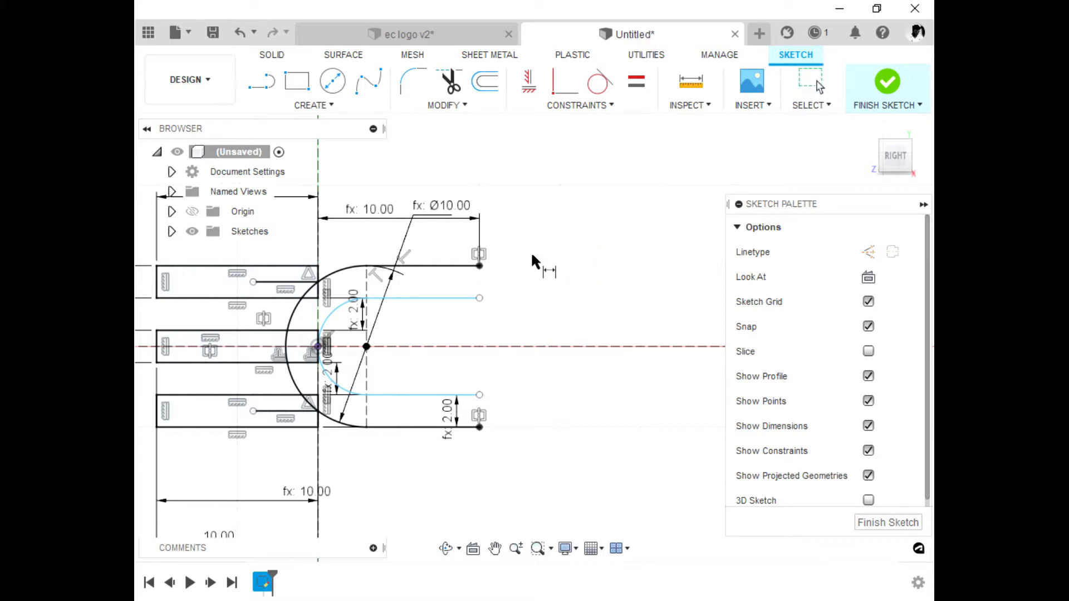
pyautogui.click(438, 259)
pyautogui.click(448, 294)
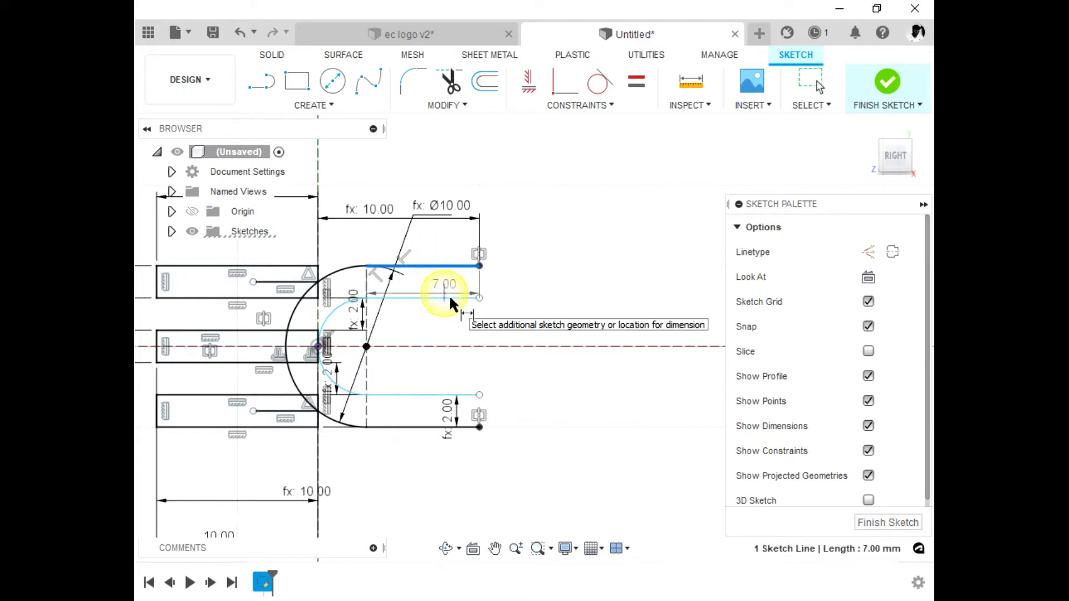
pyautogui.click(527, 362)
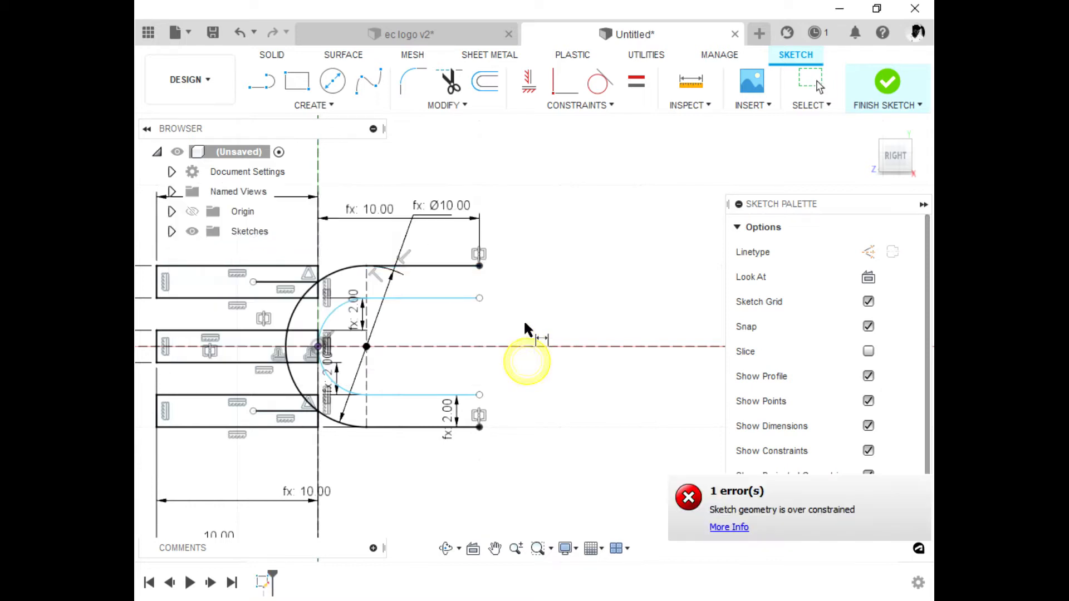
# Step: Dimension the gap between the C's outer and inner upper lines and link it to the middle rectangle's height with d1
pyautogui.click(442, 297)
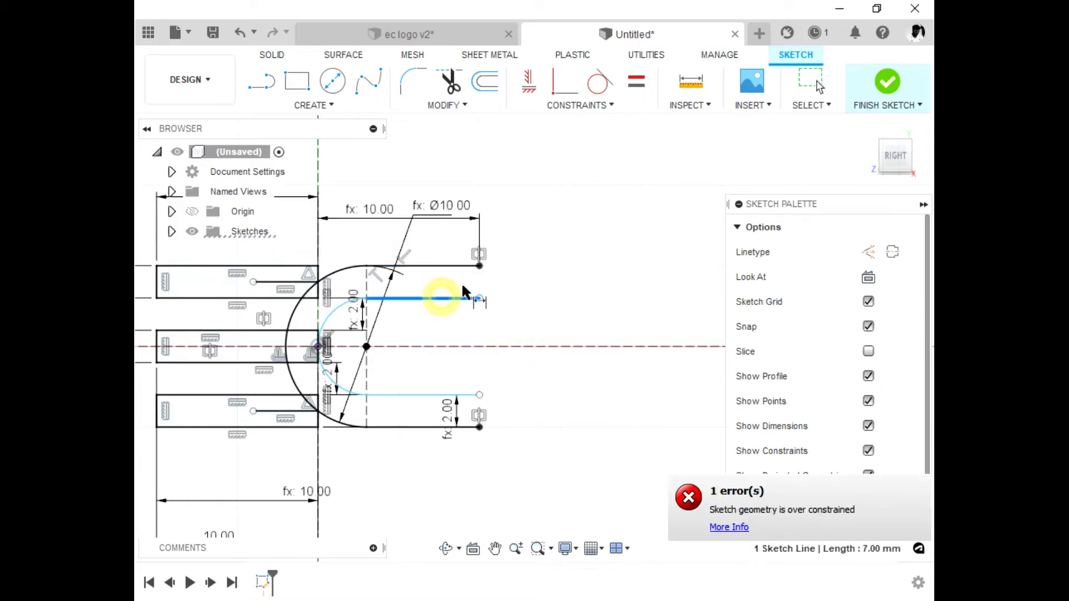
pyautogui.click(463, 267)
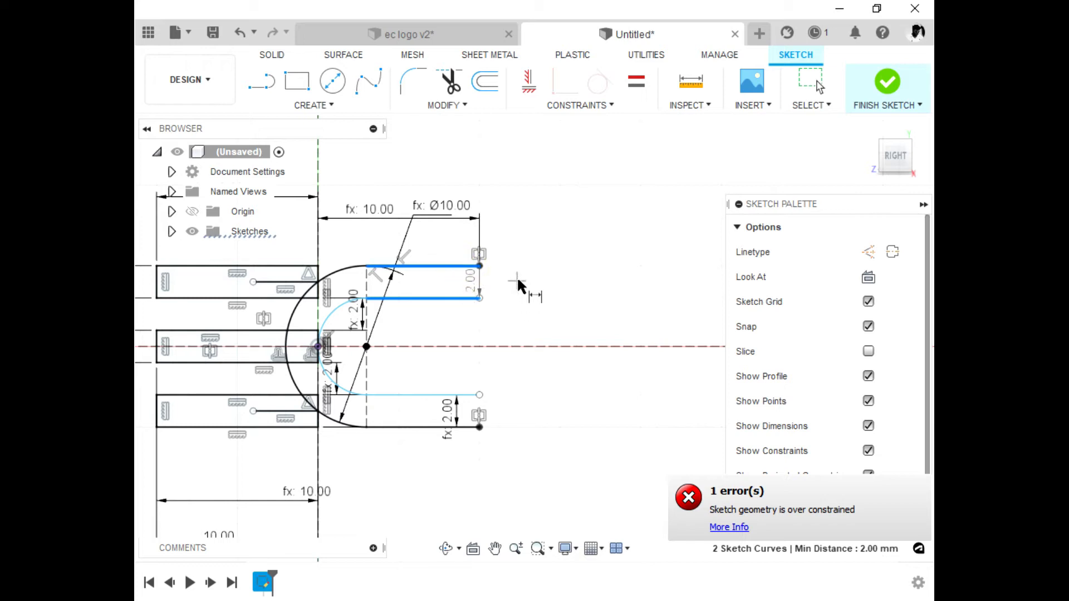
pyautogui.click(517, 279)
pyautogui.scroll(-3, 640, 225)
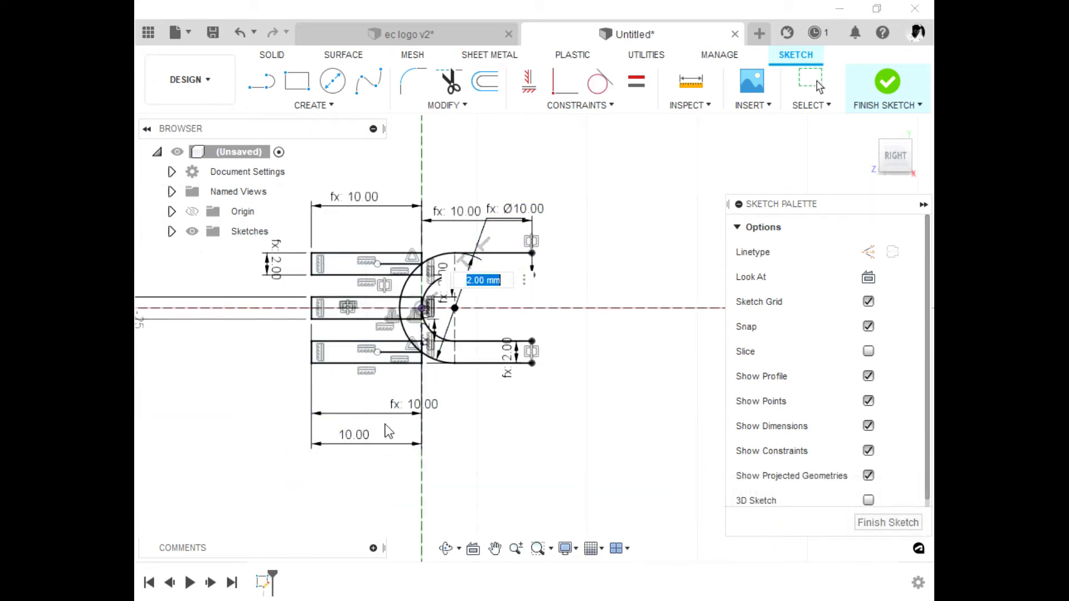
pyautogui.scroll(-2, 420, 415)
pyautogui.write('d1')
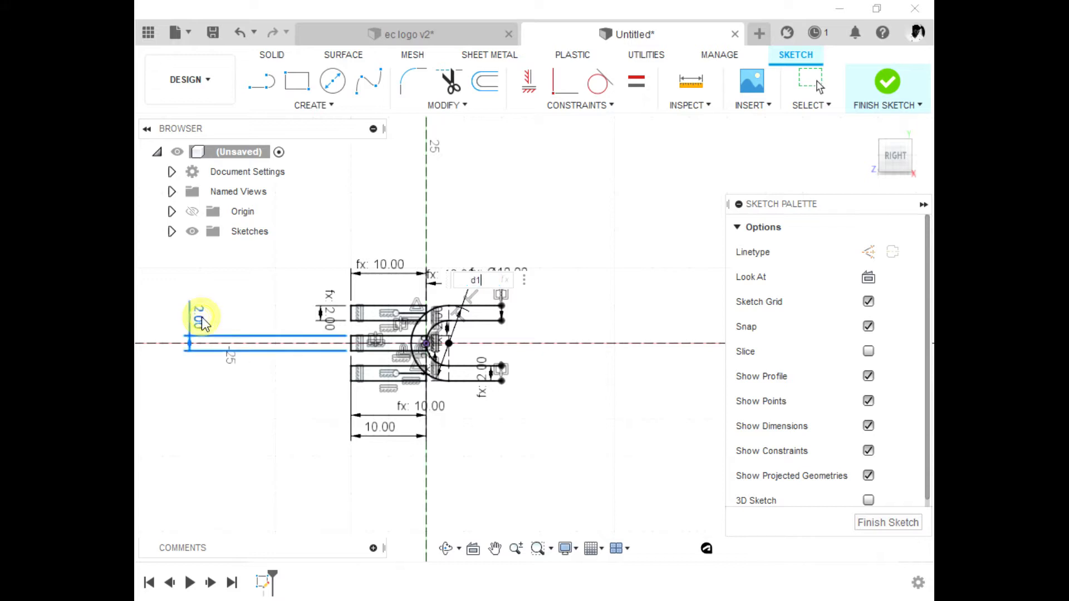
pyautogui.press('Return')
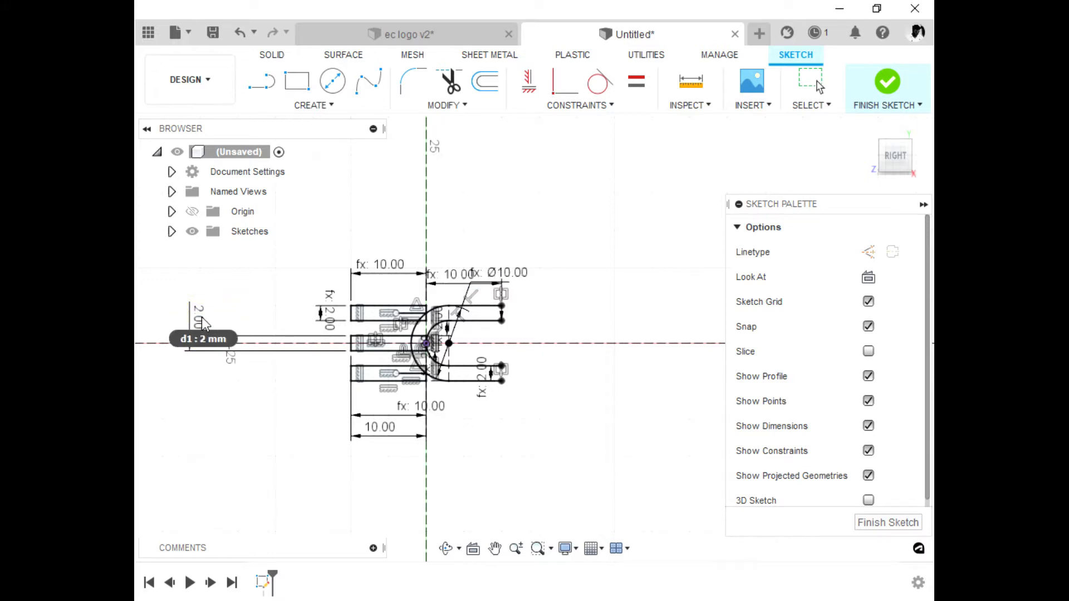
# Step: Close both open ends of the C-shaped band with vertical lines joining the inner and outer line endpoints
pyautogui.scroll(4, 469, 375)
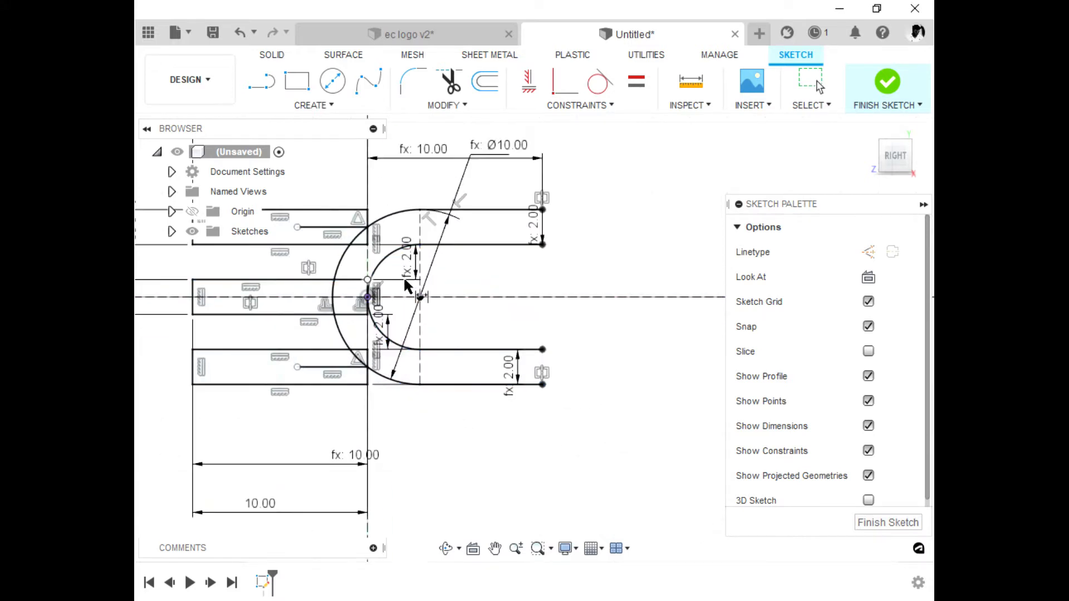
pyautogui.scroll(-3, 449, 373)
pyautogui.scroll(2, 524, 364)
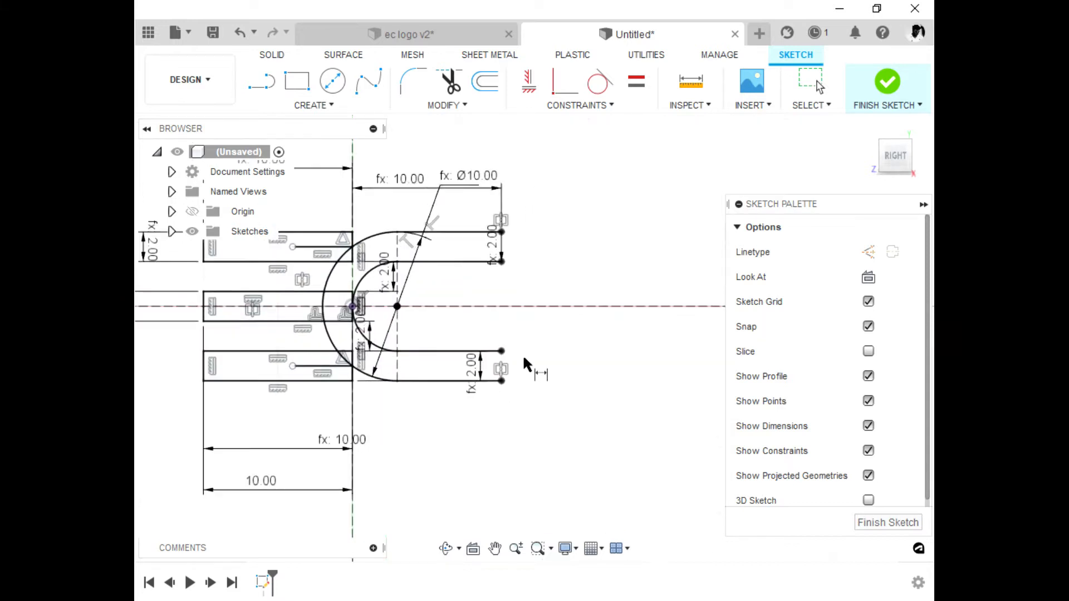
pyautogui.scroll(2, 544, 350)
pyautogui.click(262, 84)
pyautogui.click(503, 348)
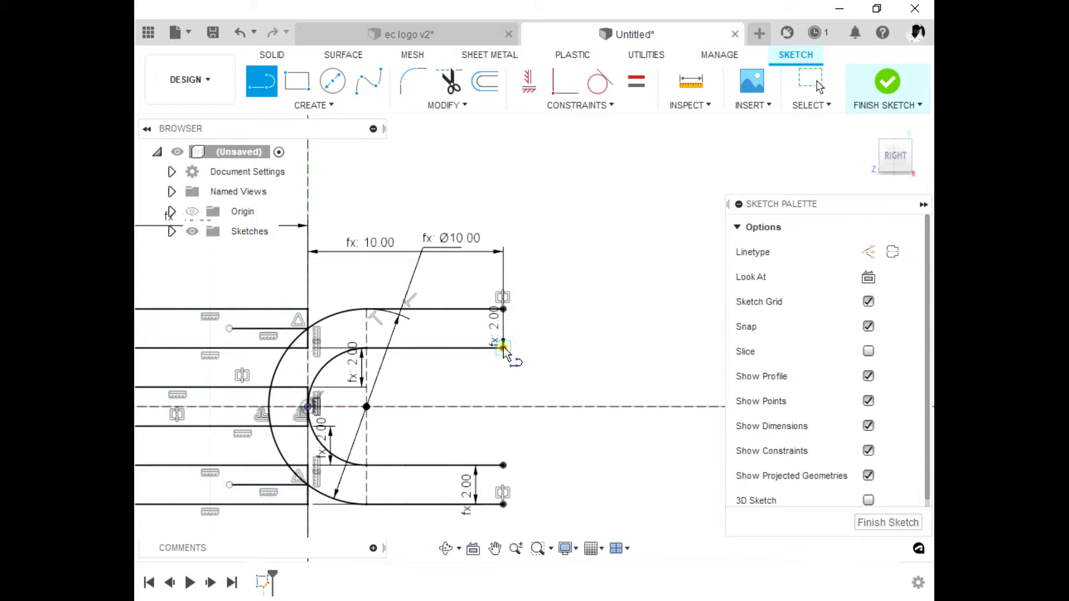
pyautogui.click(504, 309)
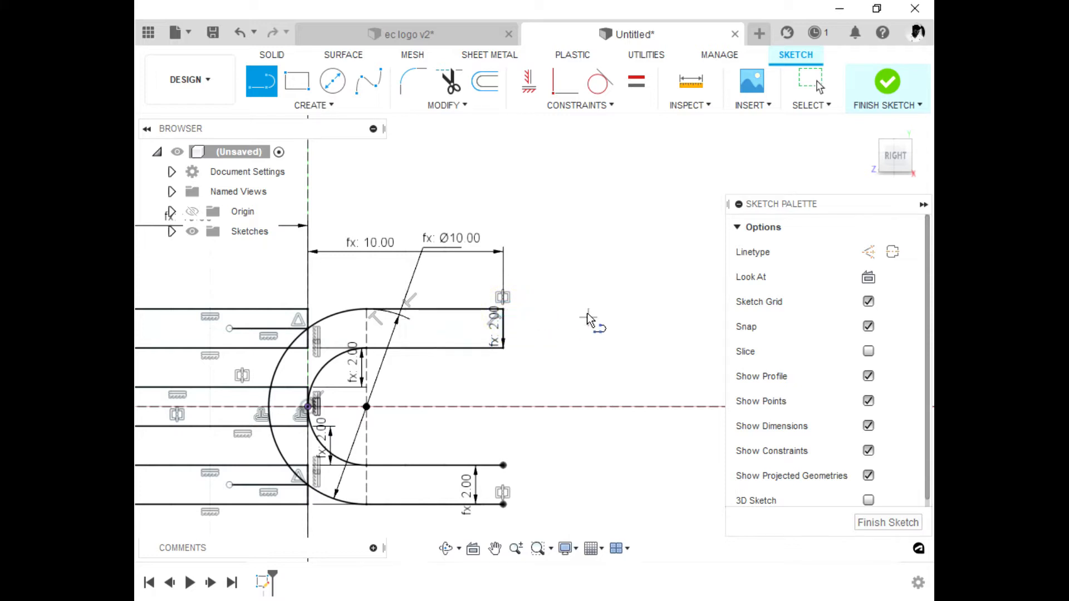
pyautogui.scroll(-2, 542, 266)
pyautogui.scroll(2, 522, 407)
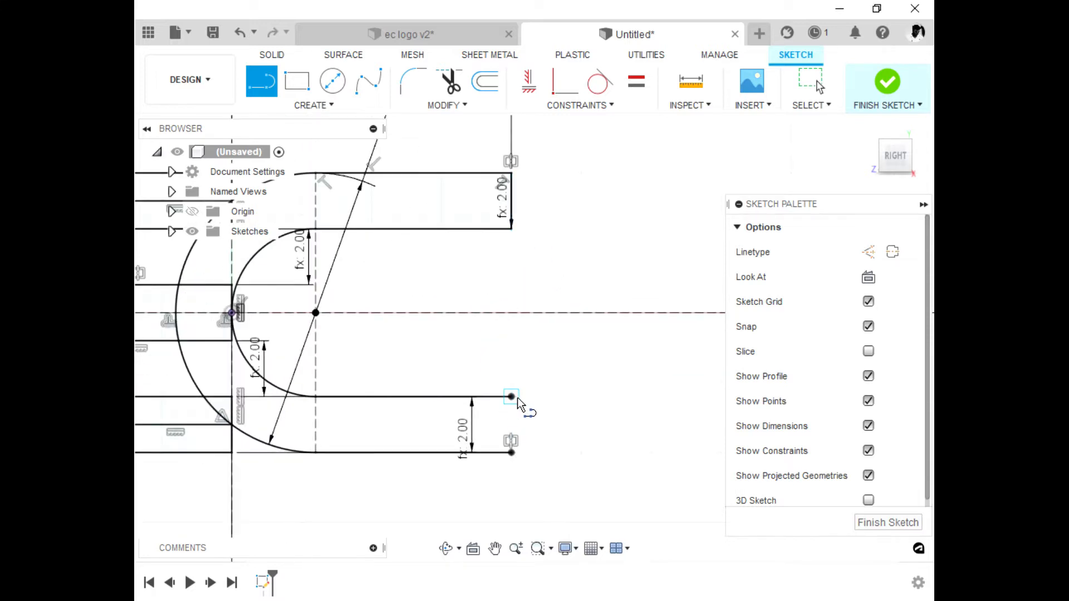
pyautogui.doubleClick(511, 452)
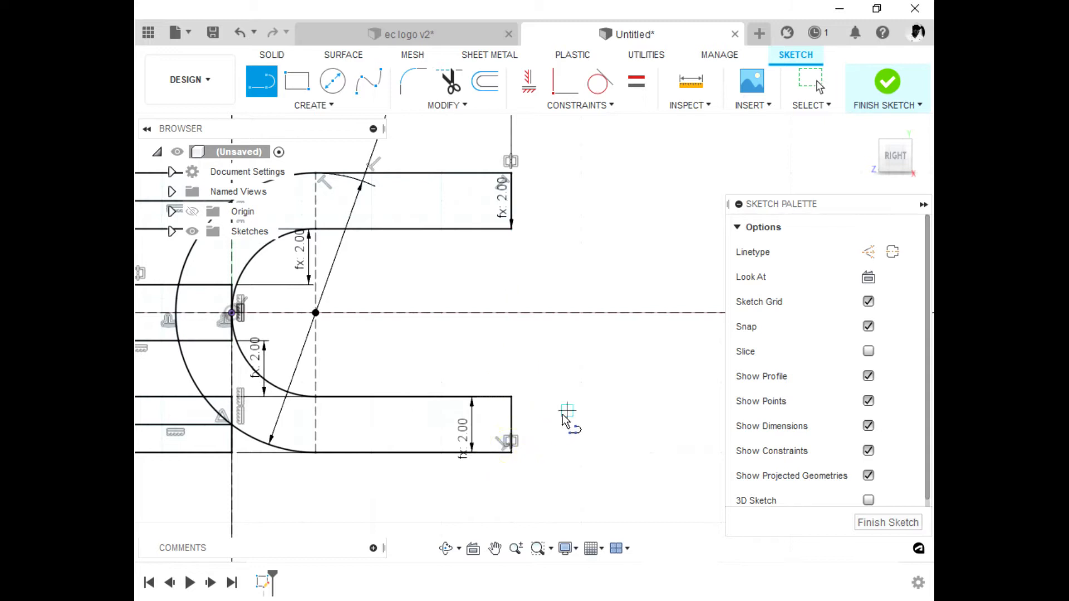
pyautogui.press('Escape')
# Step: Convert the short horizontal lines inside the upper and lower rectangles to construction lines
pyautogui.scroll(-2, 596, 418)
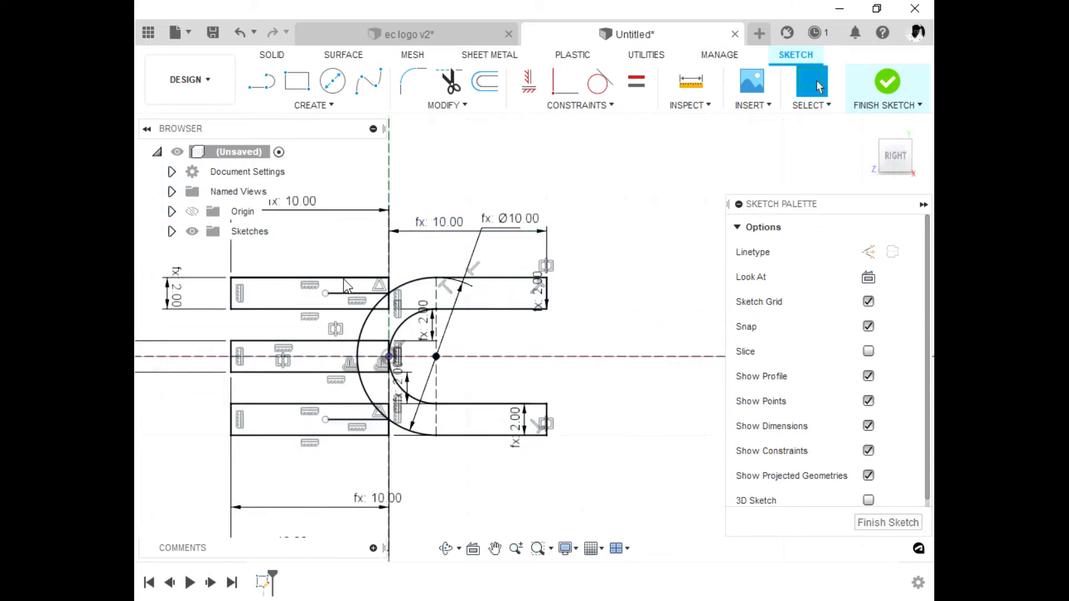
pyautogui.click(342, 295)
pyautogui.press('x')
pyautogui.click(355, 420)
pyautogui.press('x')
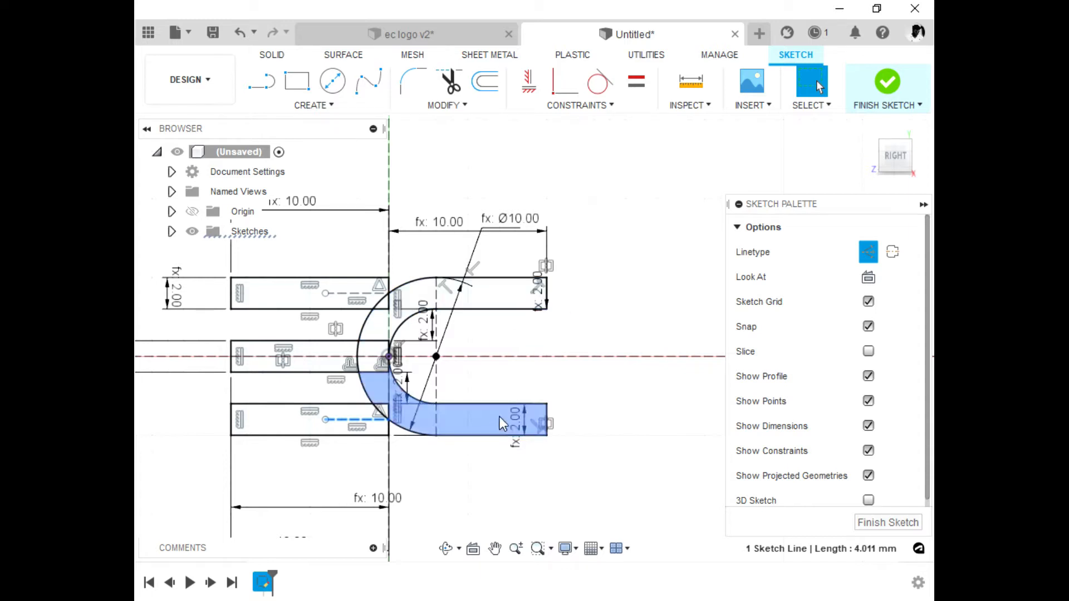
# Step: Reposition the middle rectangle's 2 mm height dimension close to the rectangles' left ends
pyautogui.scroll(-6, 380, 382)
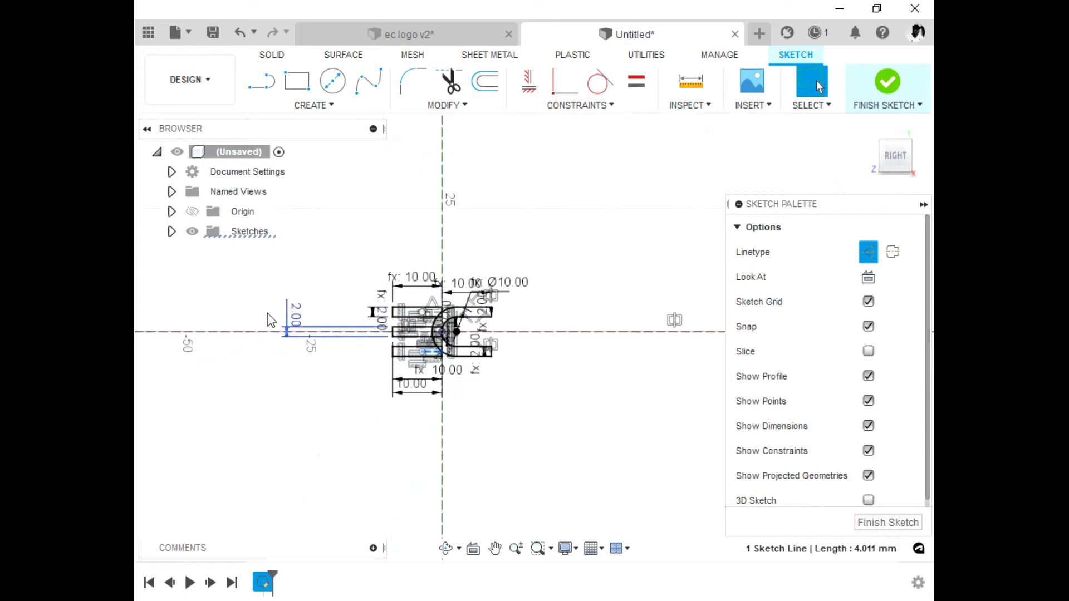
pyautogui.moveTo(283, 311); pyautogui.dragTo(384, 322)
pyautogui.scroll(4, 423, 344)
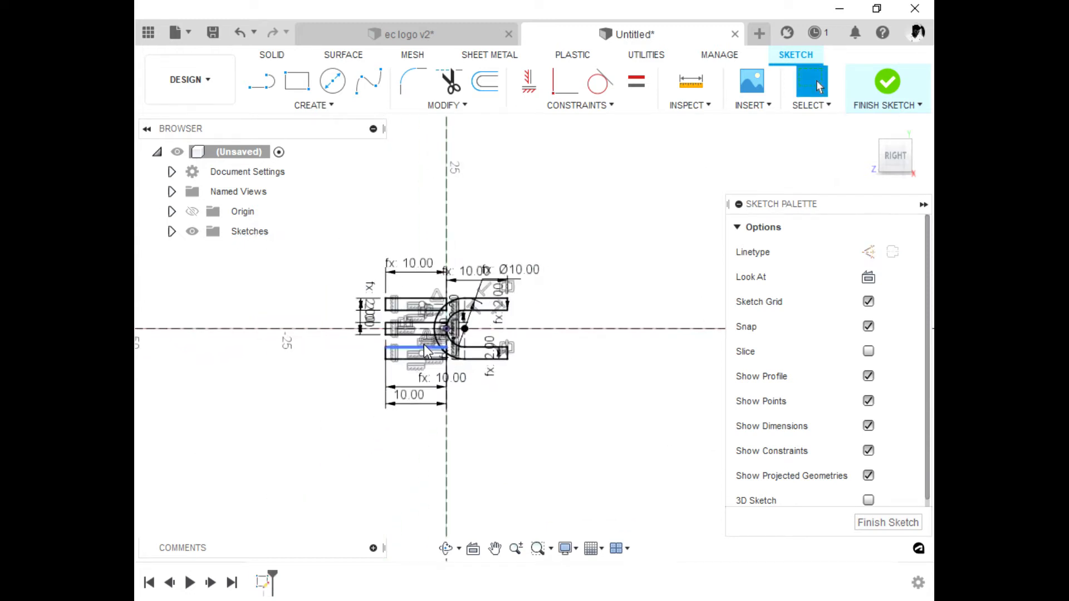
pyautogui.scroll(-1, 525, 368)
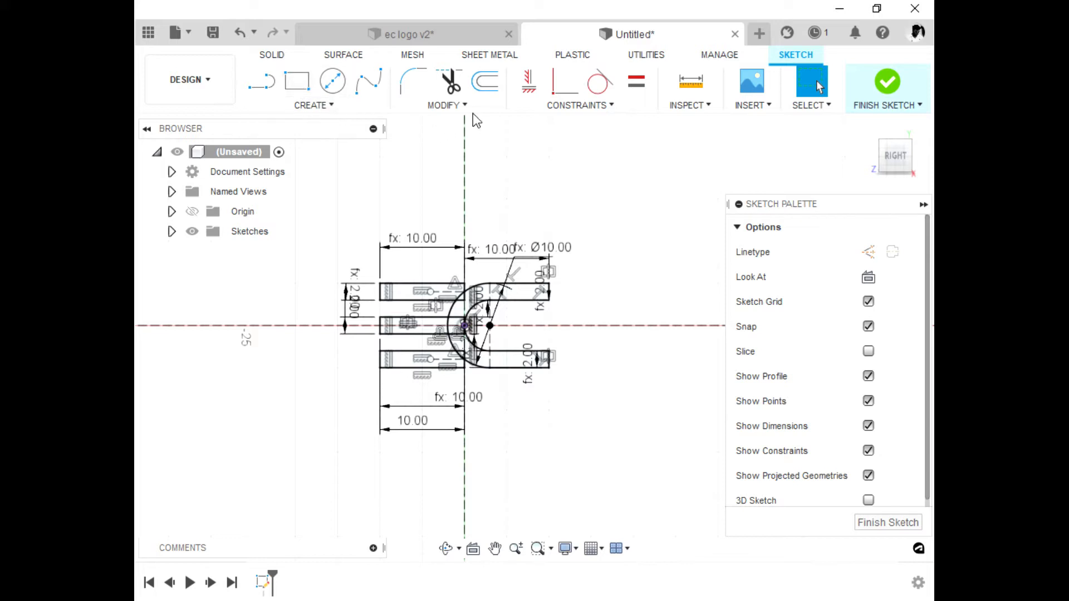
# Step: Sketch a two-point rectangle about 23 mm high around the whole logo, leaving a margin on every side
pyautogui.click(299, 84)
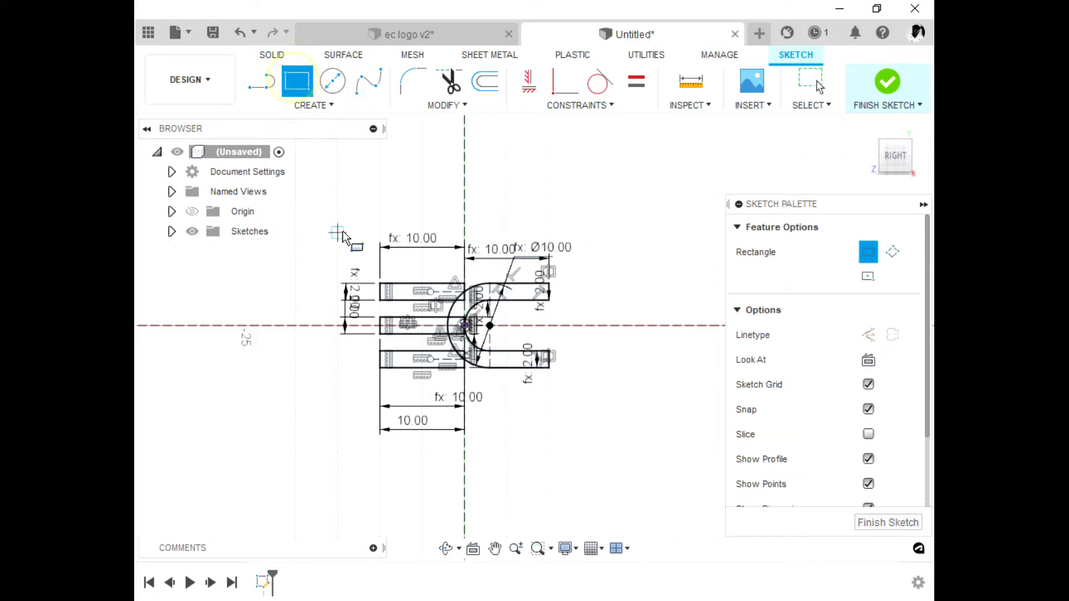
pyautogui.click(287, 241)
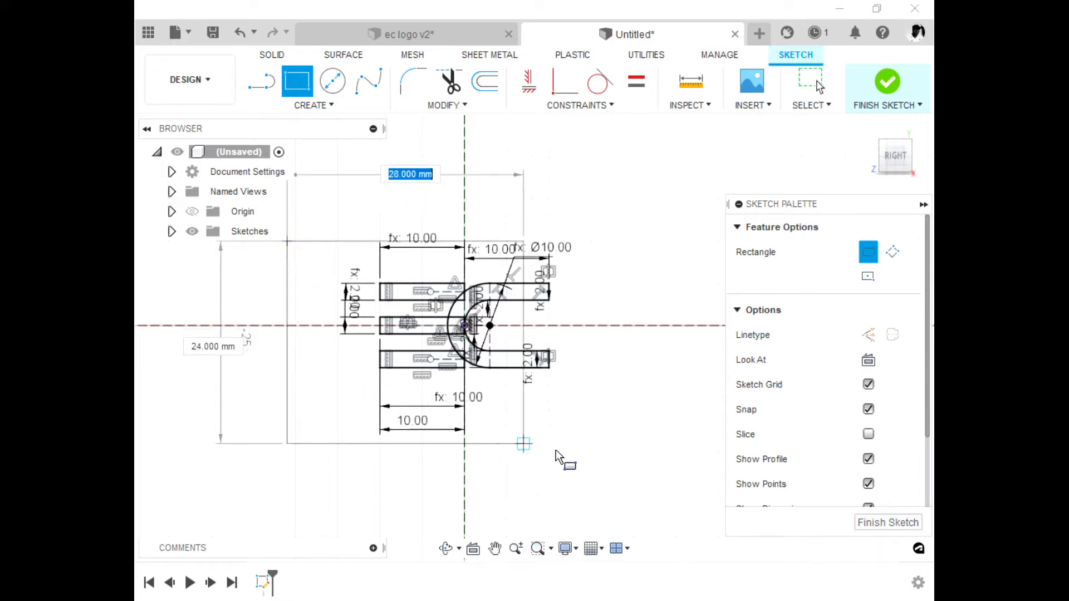
pyautogui.click(692, 434)
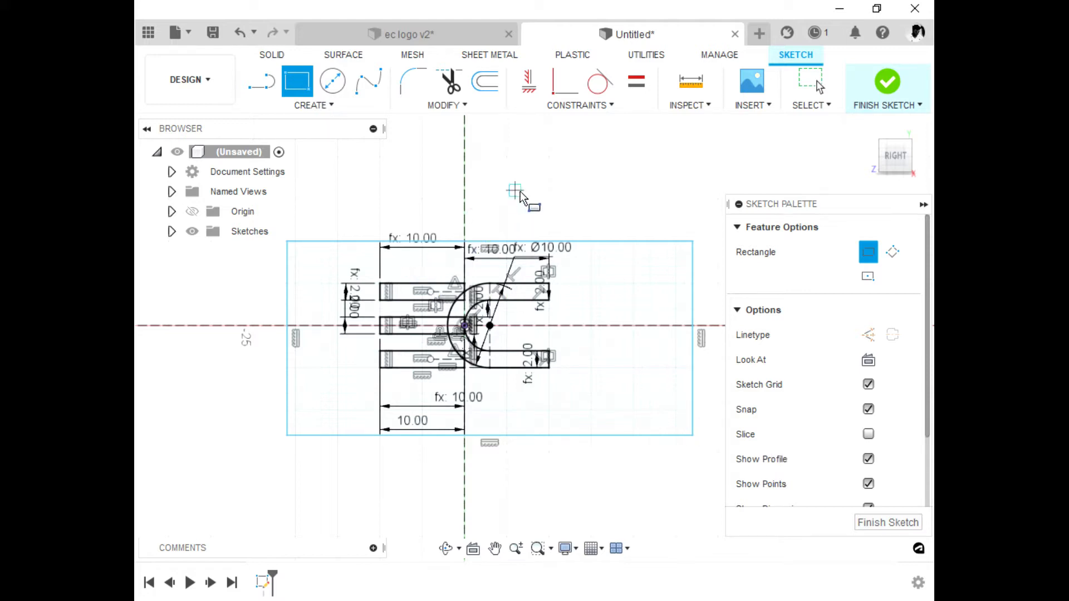
pyautogui.press('Escape')
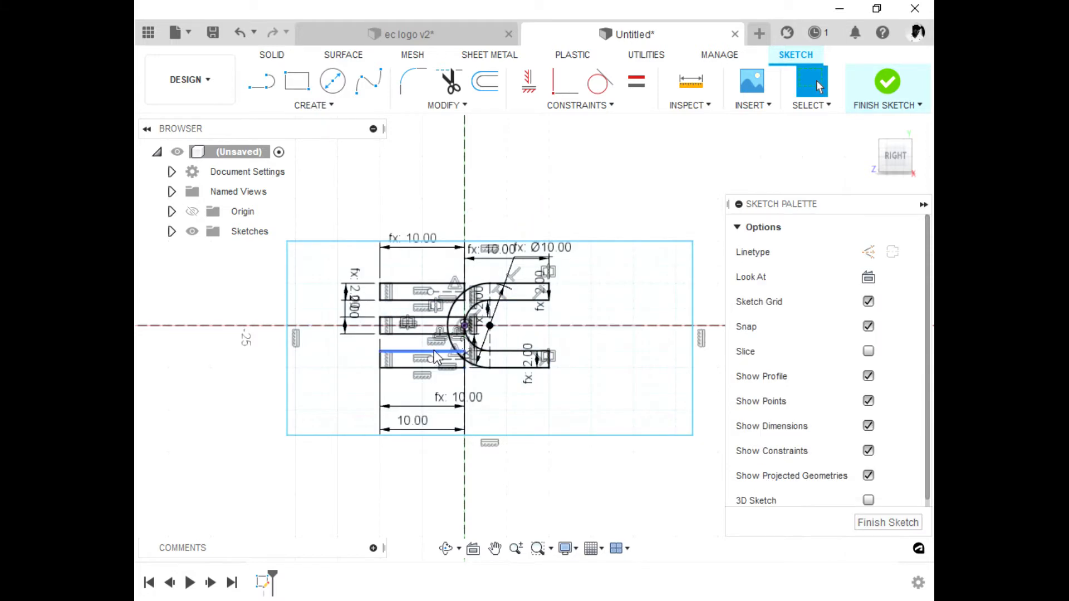
# Step: Stretch the enclosing rectangle's upper-left corner outward to make the rectangle about 62 mm wide
pyautogui.scroll(-2, 298, 329)
pyautogui.scroll(2, 293, 329)
pyautogui.scroll(-2, 250, 346)
pyautogui.scroll(1, 338, 269)
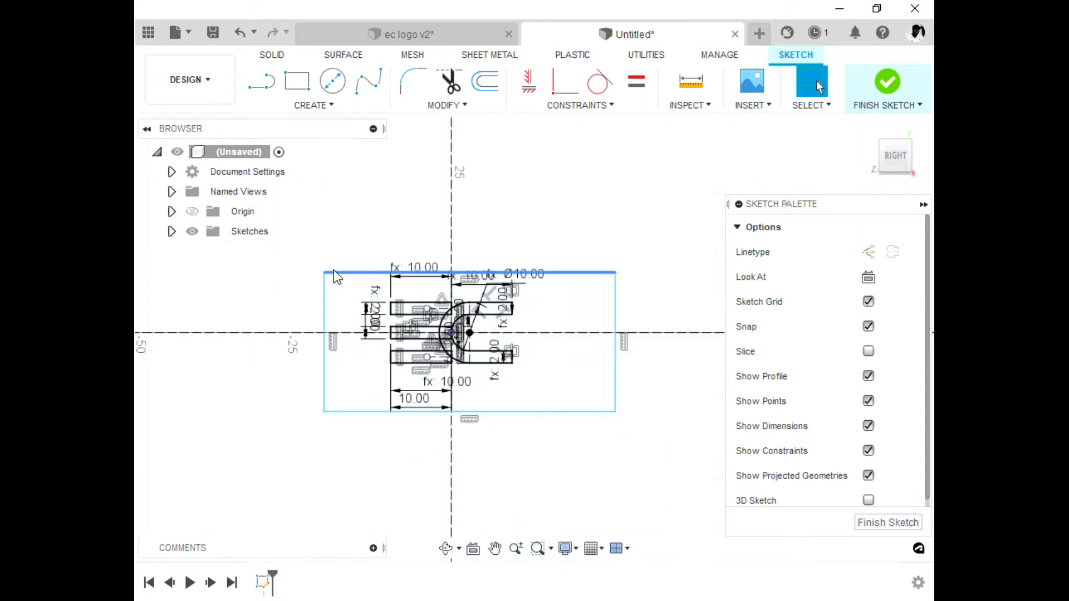
pyautogui.moveTo(323, 272); pyautogui.dragTo(239, 275)
pyautogui.click(630, 480)
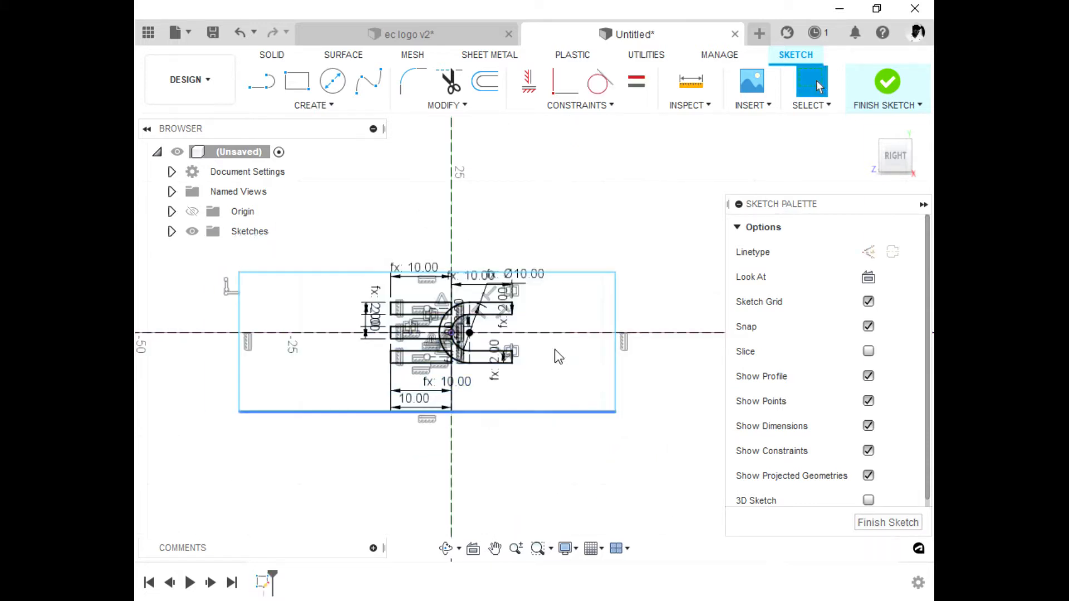
# Step: Make the enclosing rectangle's upper and lower edges symmetric about the horizontal centre axis
pyautogui.click(571, 273)
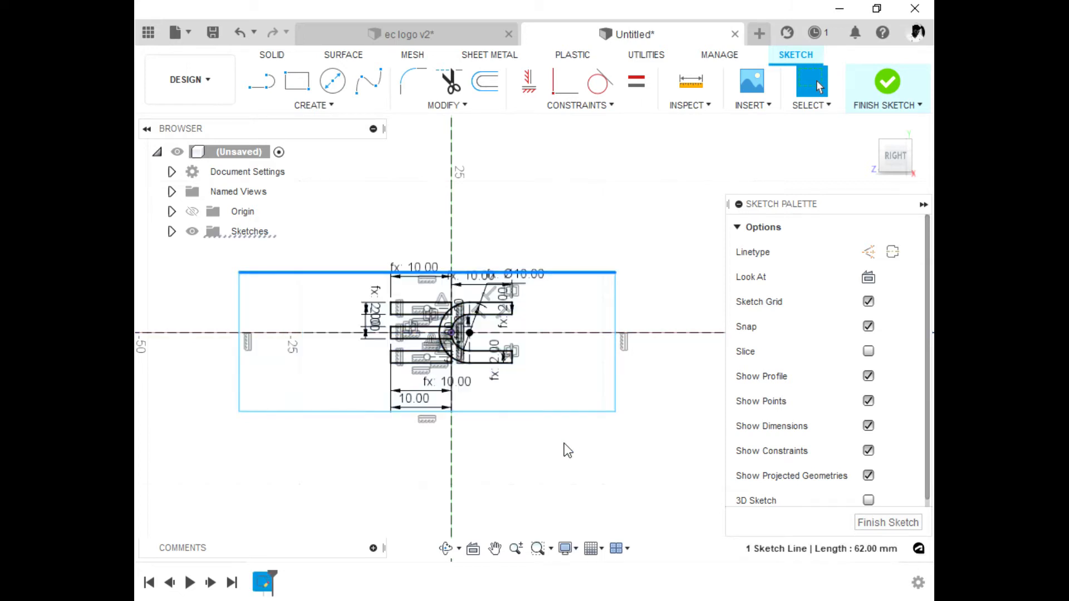
pyautogui.keyDown('shift'); pyautogui.click(554, 411); pyautogui.keyUp('shift')
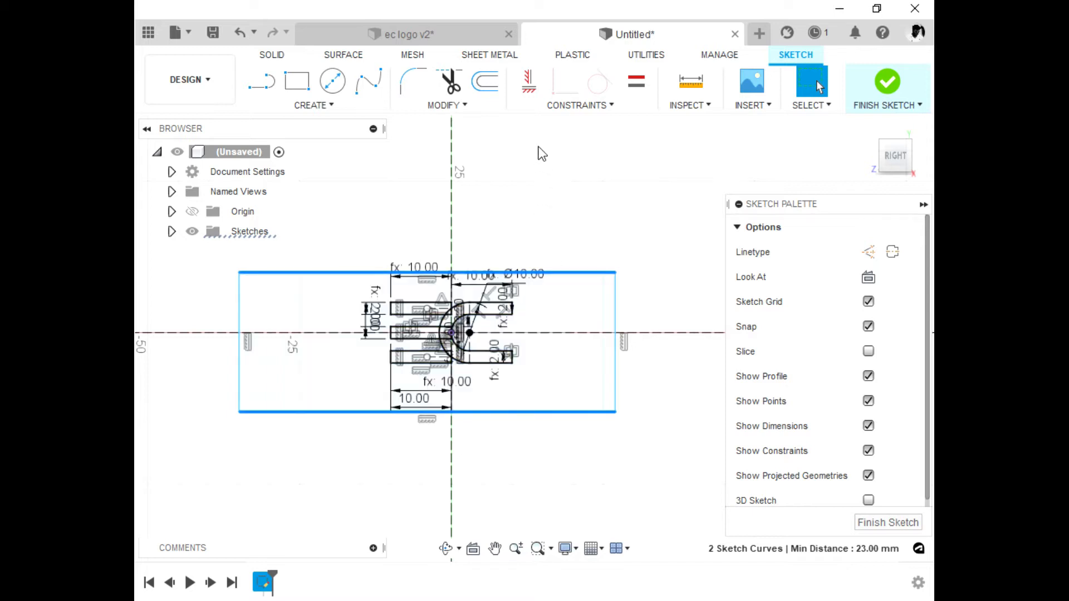
pyautogui.click(627, 105)
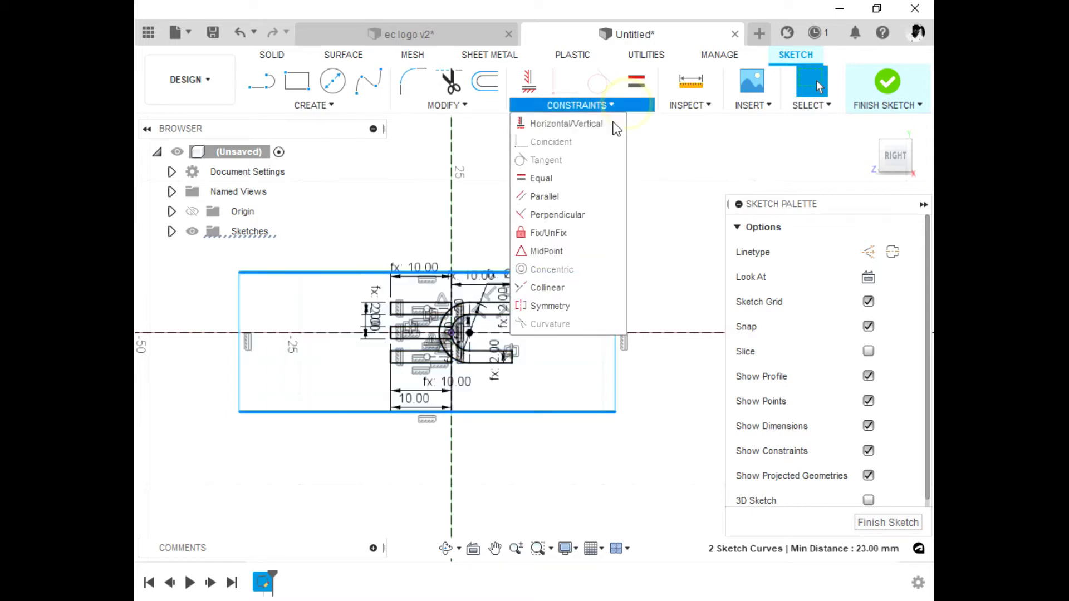
pyautogui.click(560, 306)
pyautogui.click(667, 331)
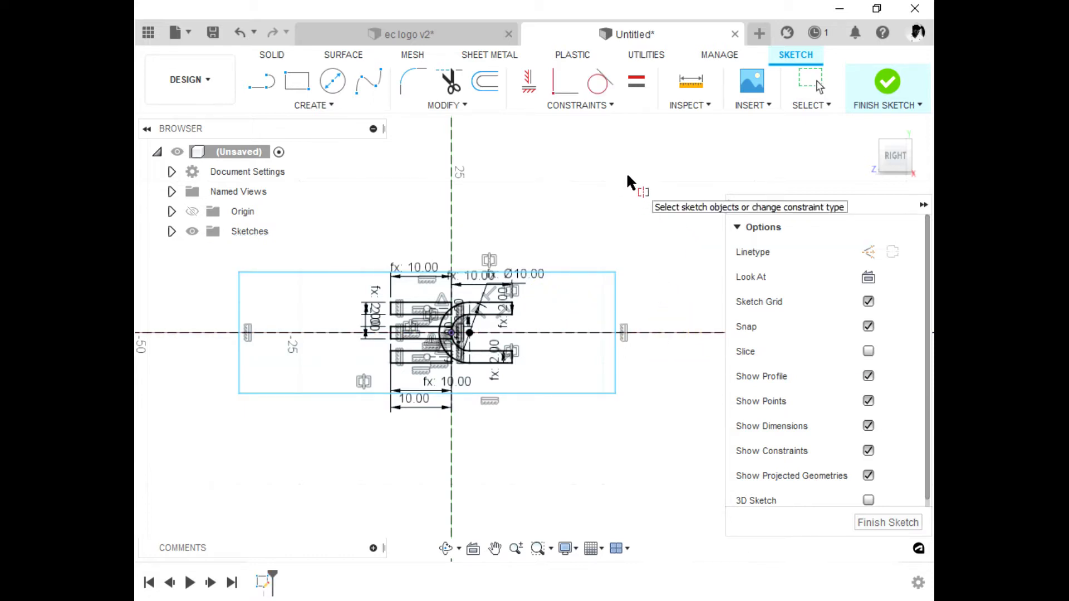
pyautogui.scroll(-2, 627, 187)
pyautogui.scroll(4, 467, 318)
pyautogui.scroll(-1, 584, 413)
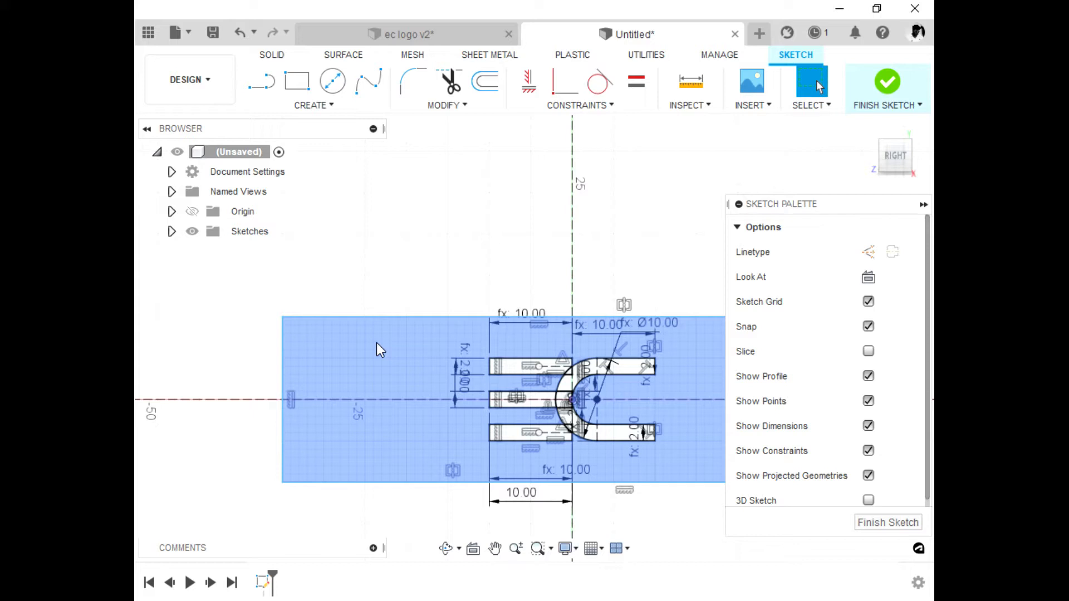
pyautogui.press('Escape')
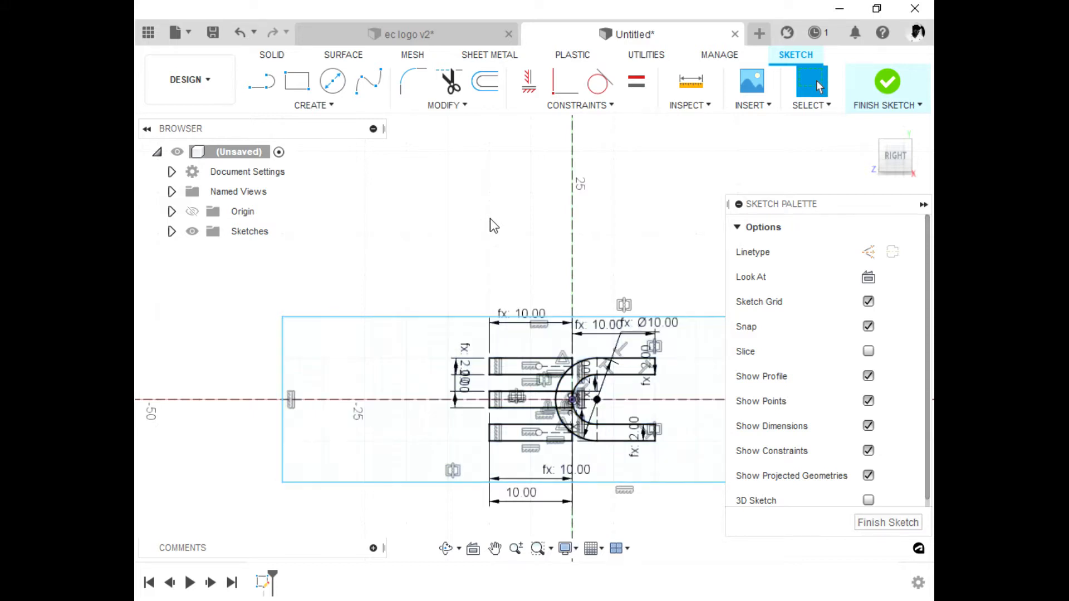
# Step: Draw a sloped line across the enclosing rectangle's upper-left corner, from its upper edge to its left edge
pyautogui.click(267, 84)
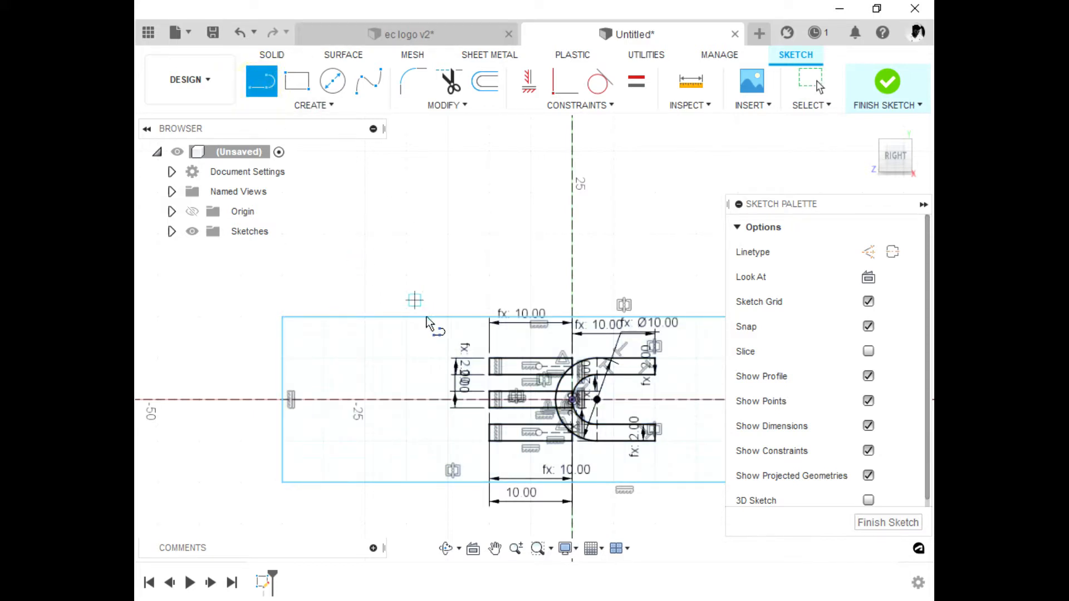
pyautogui.click(427, 317)
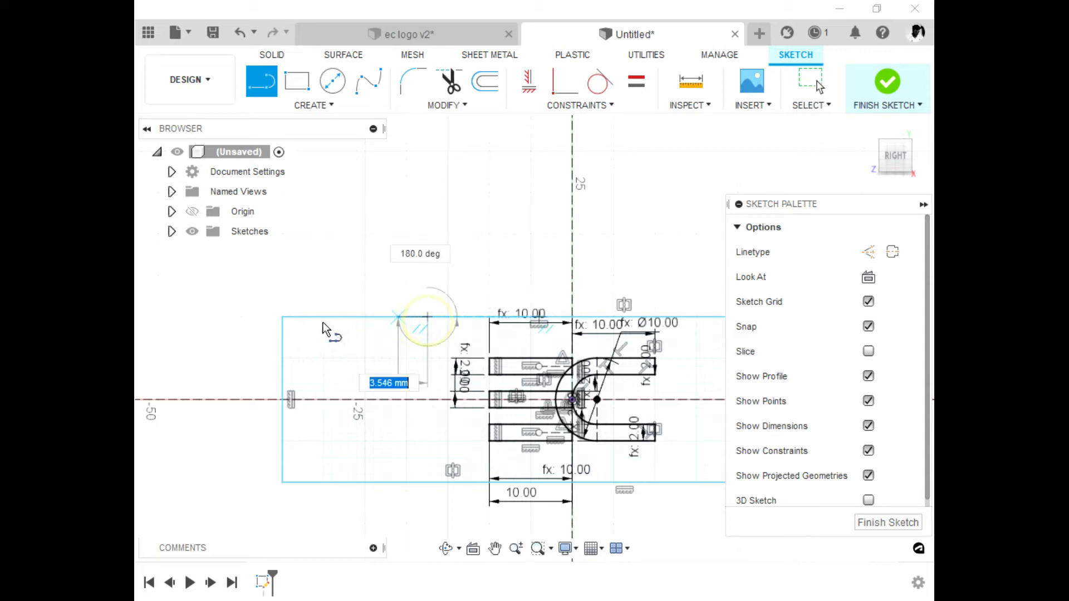
pyautogui.click(281, 366)
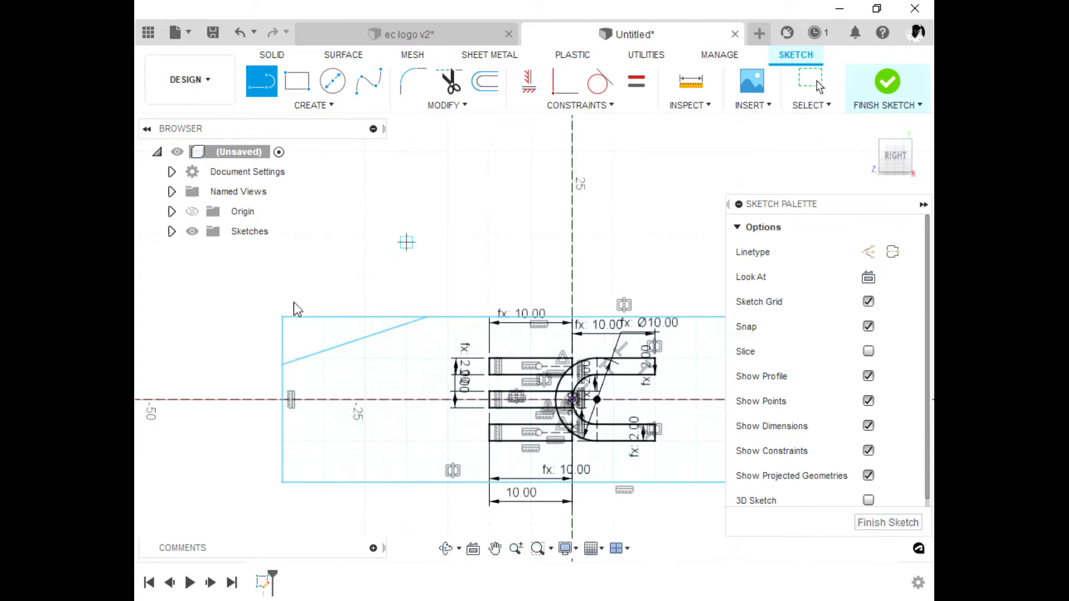
pyautogui.press('Escape')
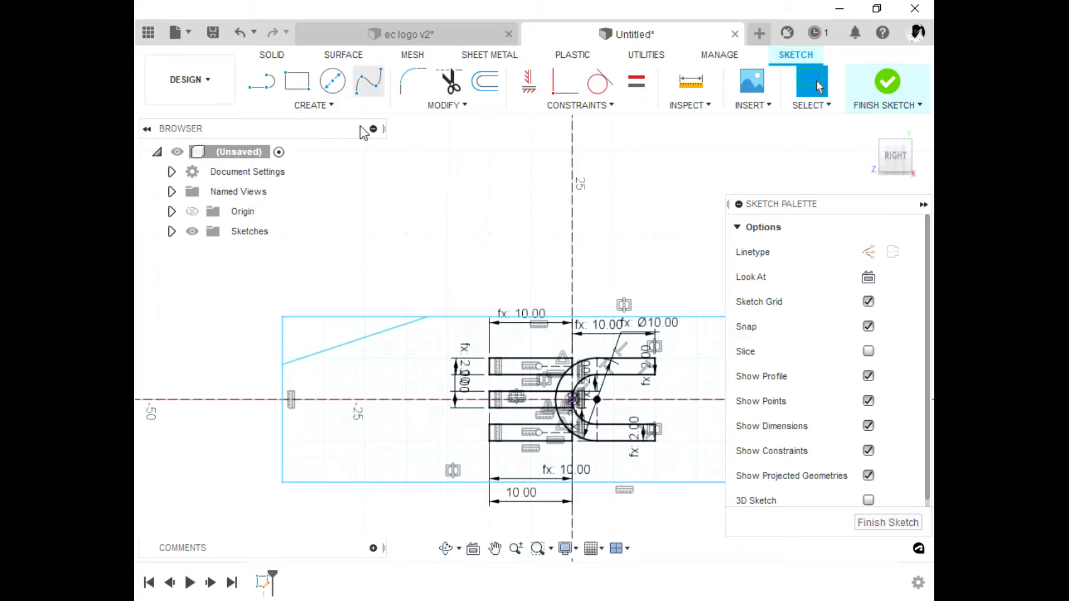
# Step: Draw a sloped line across the enclosing rectangle's lower-left corner, from its left edge to its lower edge
pyautogui.click(262, 82)
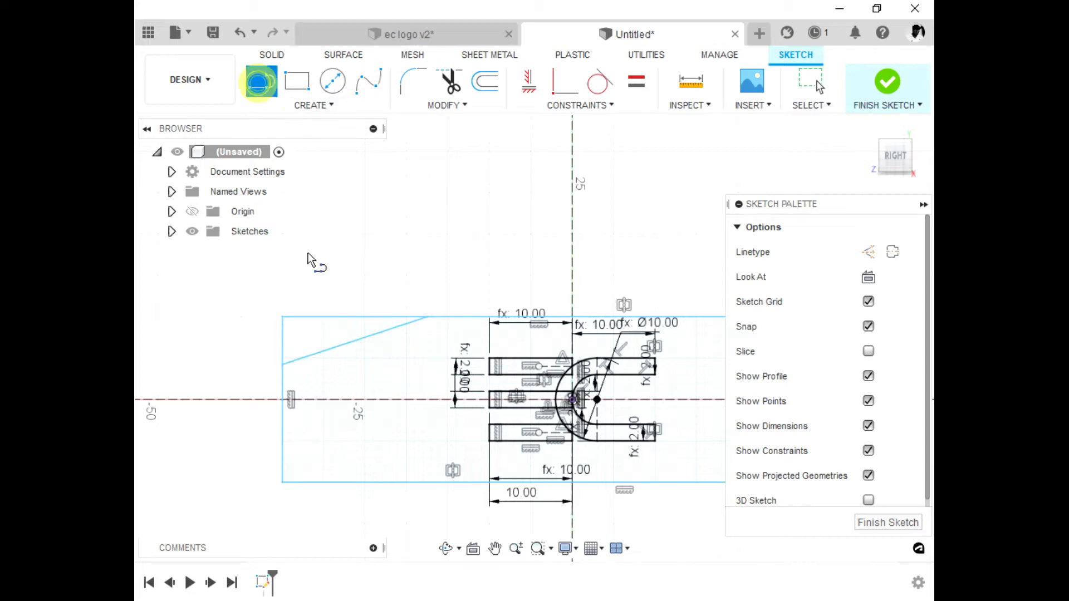
pyautogui.click(282, 432)
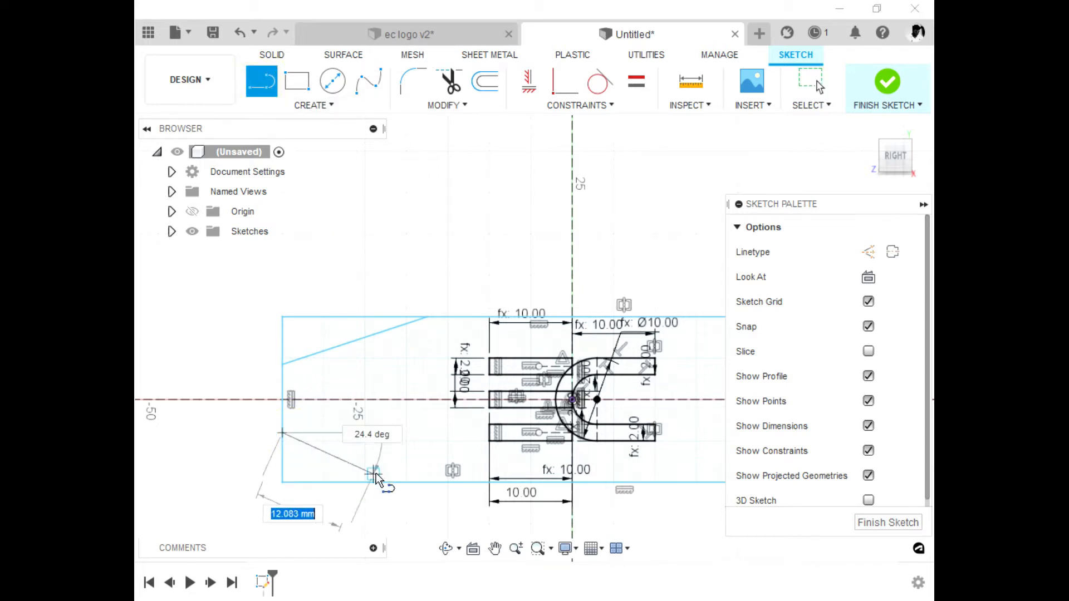
pyautogui.click(416, 483)
pyautogui.press('Escape')
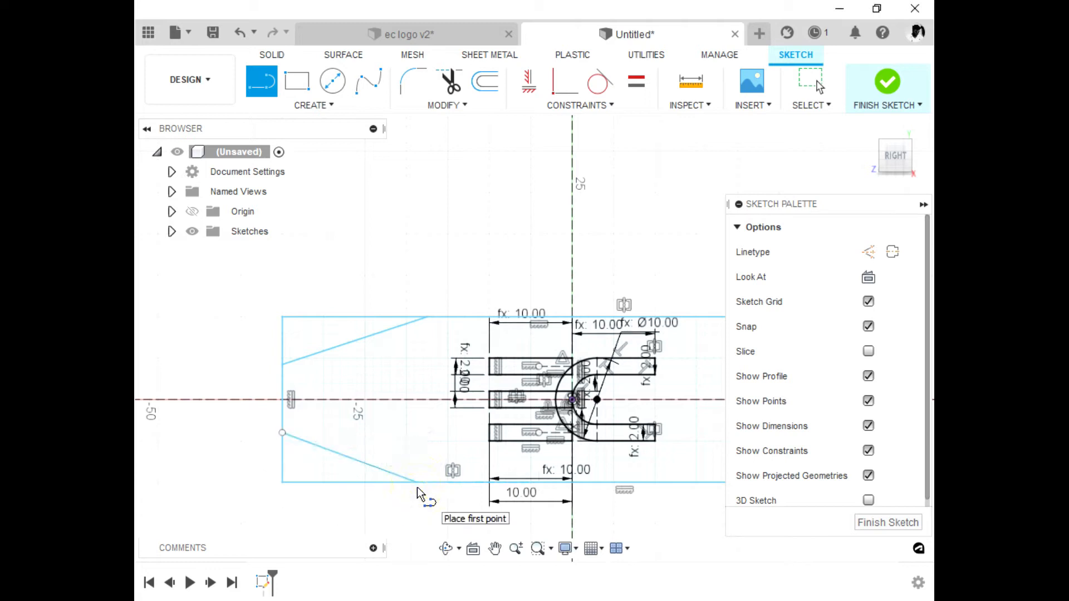
pyautogui.press('Escape')
pyautogui.click(523, 213)
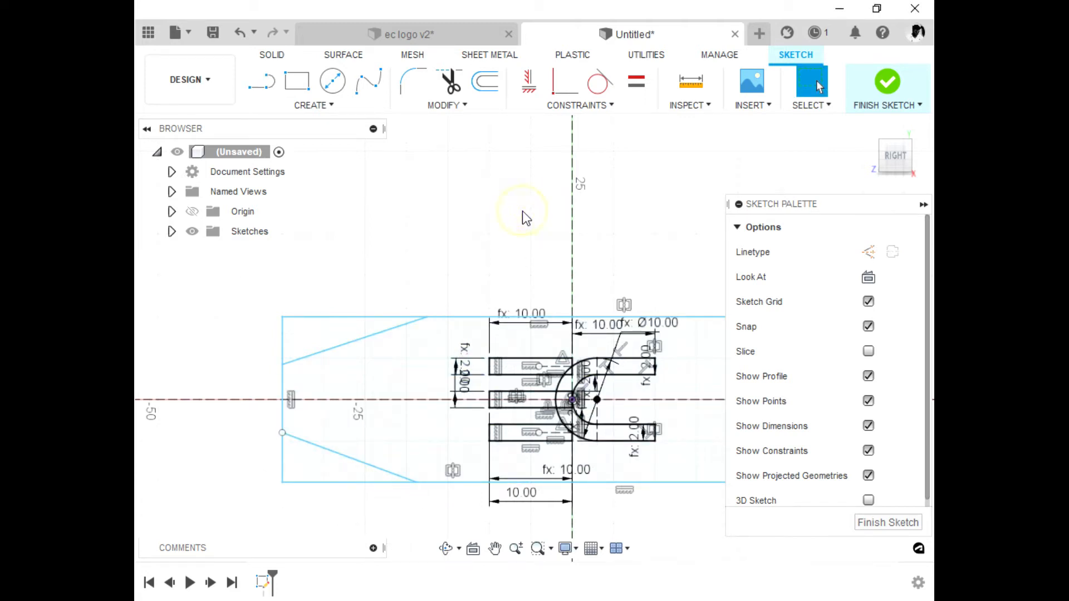
# Step: Dimension the upper sloped line's endpoint on the rectangle's upper edge at 20 mm from the vertical centre axis
pyautogui.press('d')
pyautogui.click(571, 281)
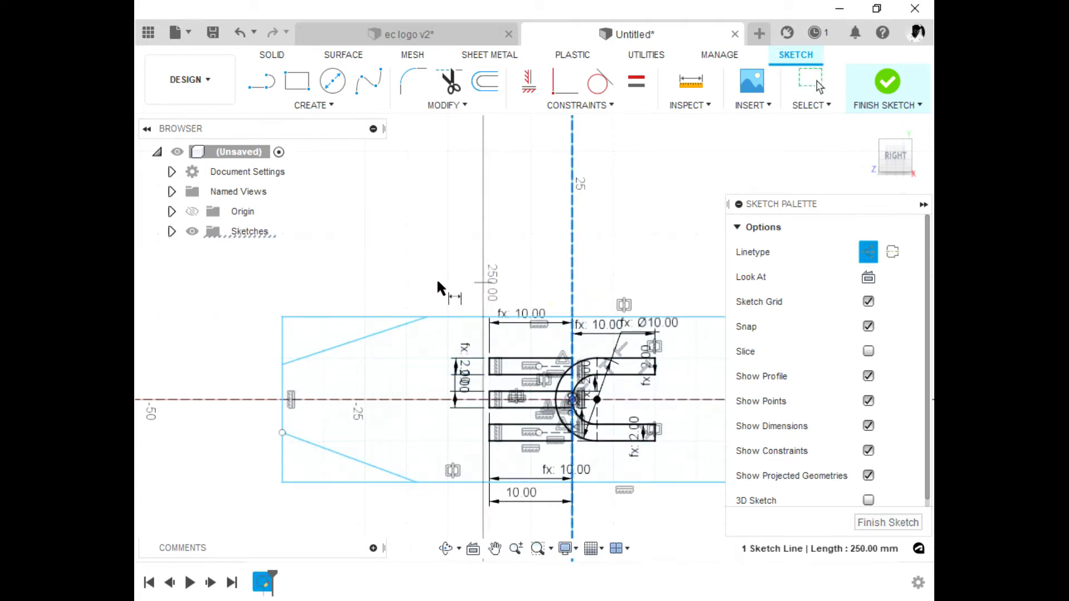
pyautogui.click(427, 313)
pyautogui.click(508, 246)
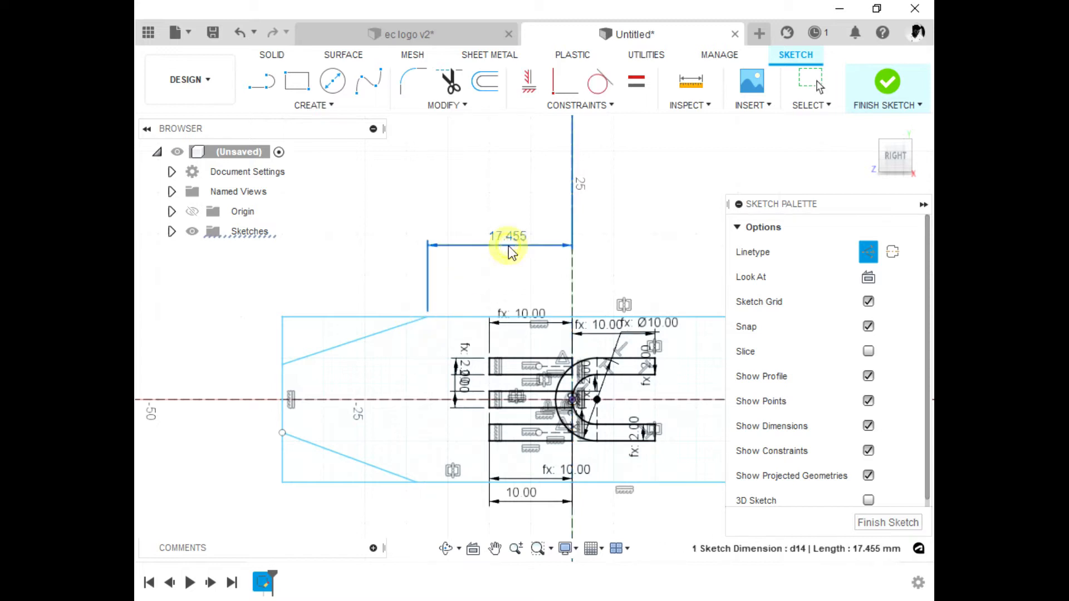
pyautogui.write('20')
pyautogui.press('Return')
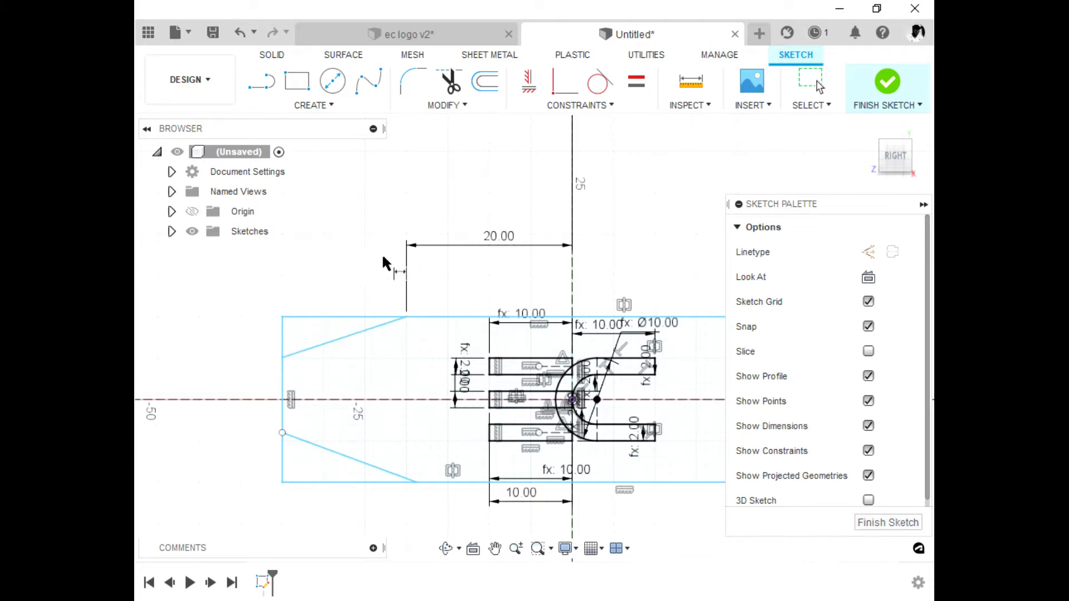
pyautogui.press('Escape')
# Step: Delete the lower-left sloped line and mirror the upper-left one about the horizontal centre axis in its place
pyautogui.click(346, 456)
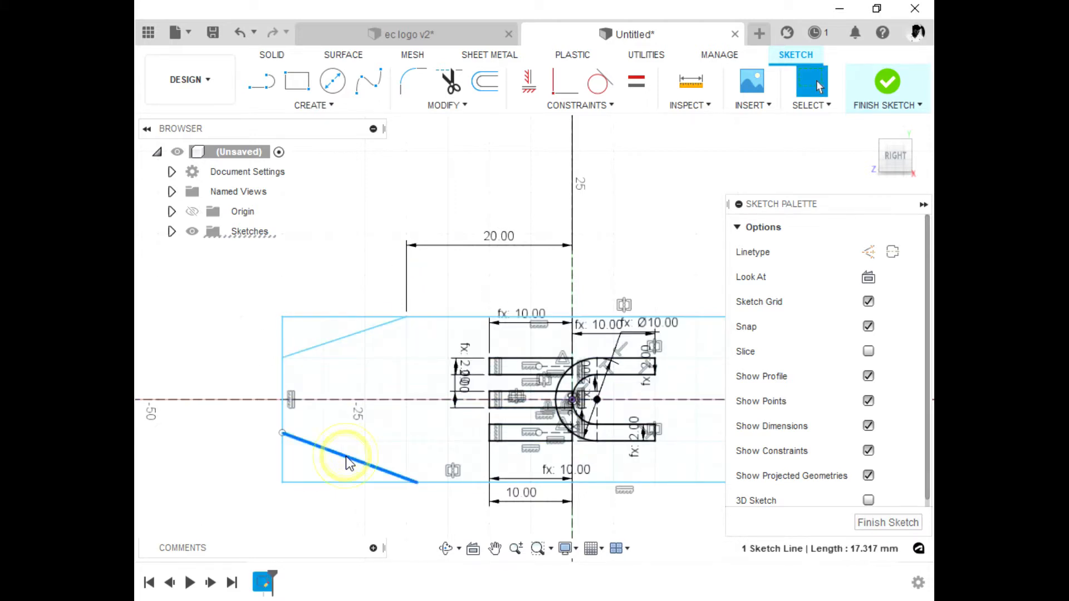
pyautogui.press('Delete')
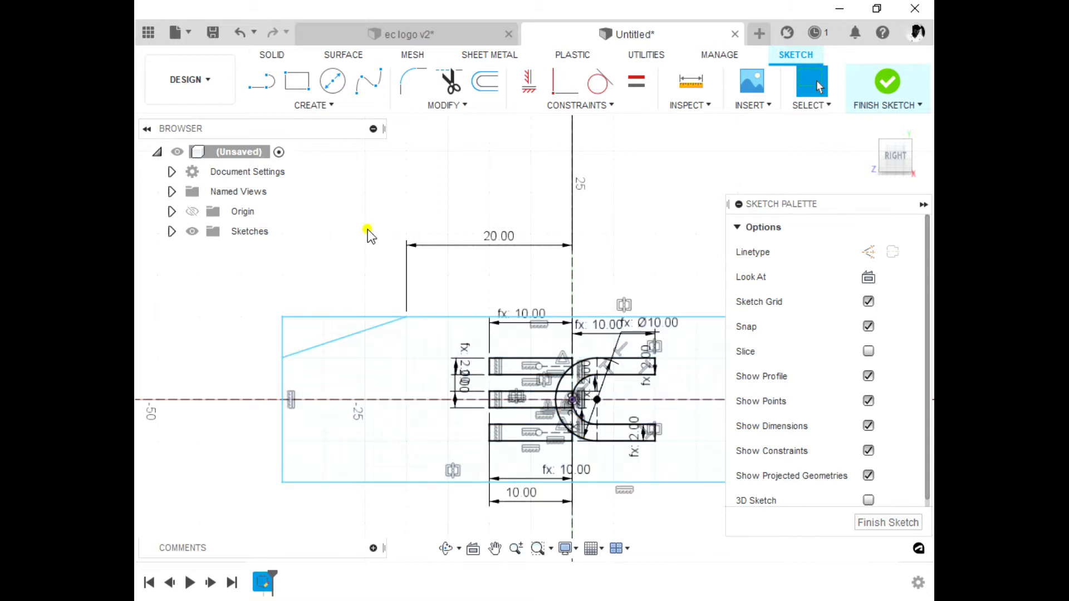
pyautogui.click(349, 332)
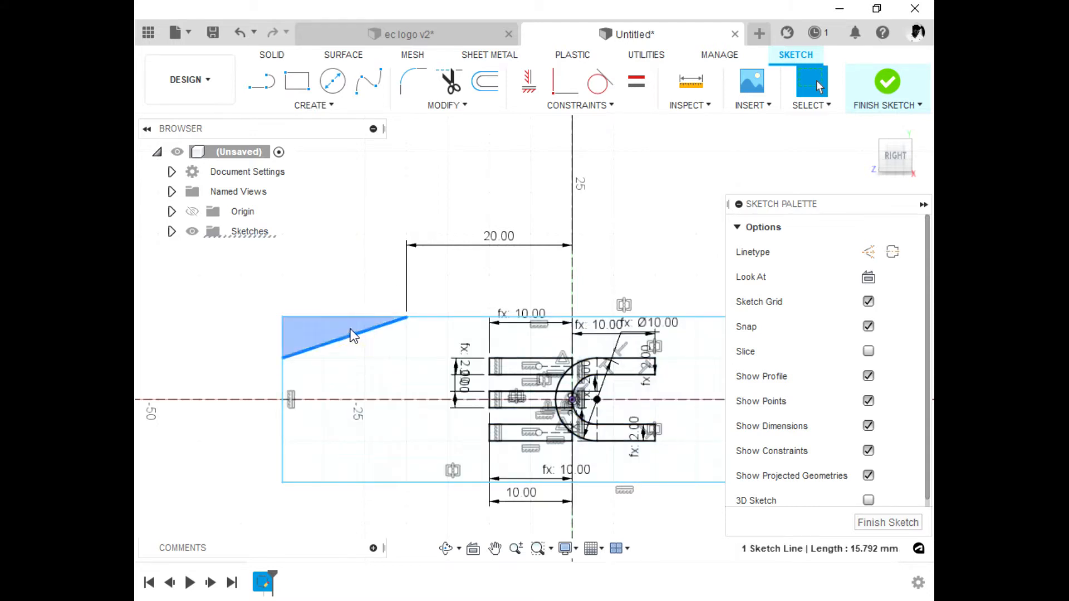
pyautogui.click(352, 107)
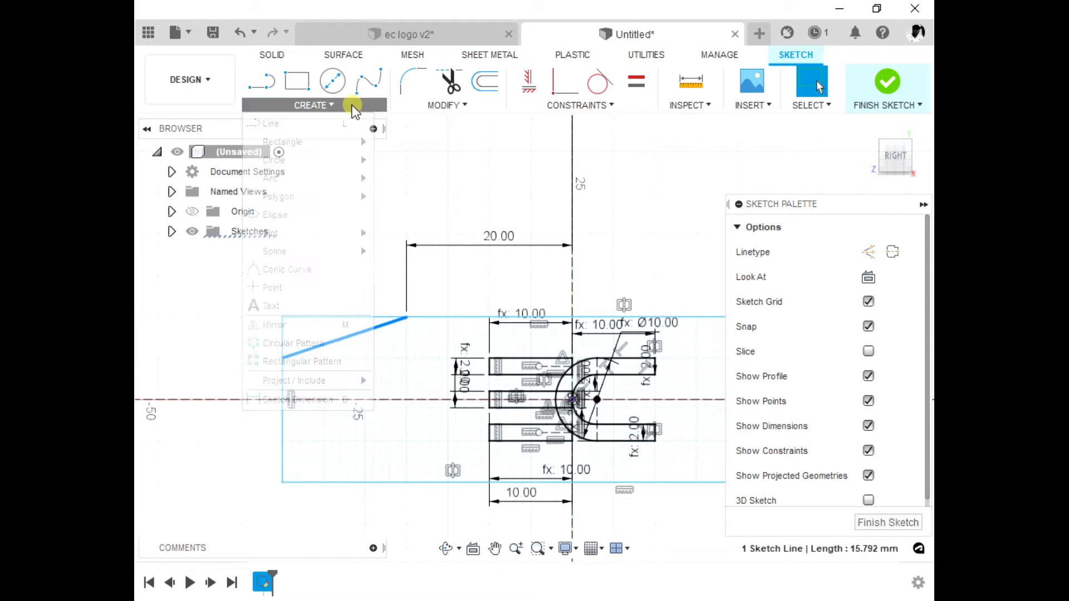
pyautogui.click(296, 325)
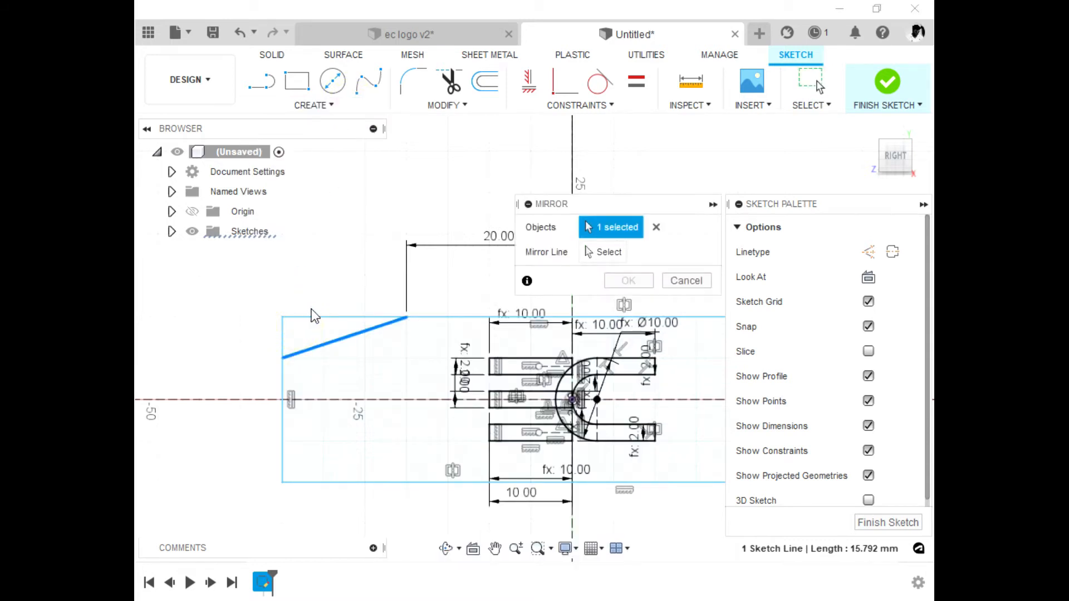
pyautogui.click(599, 252)
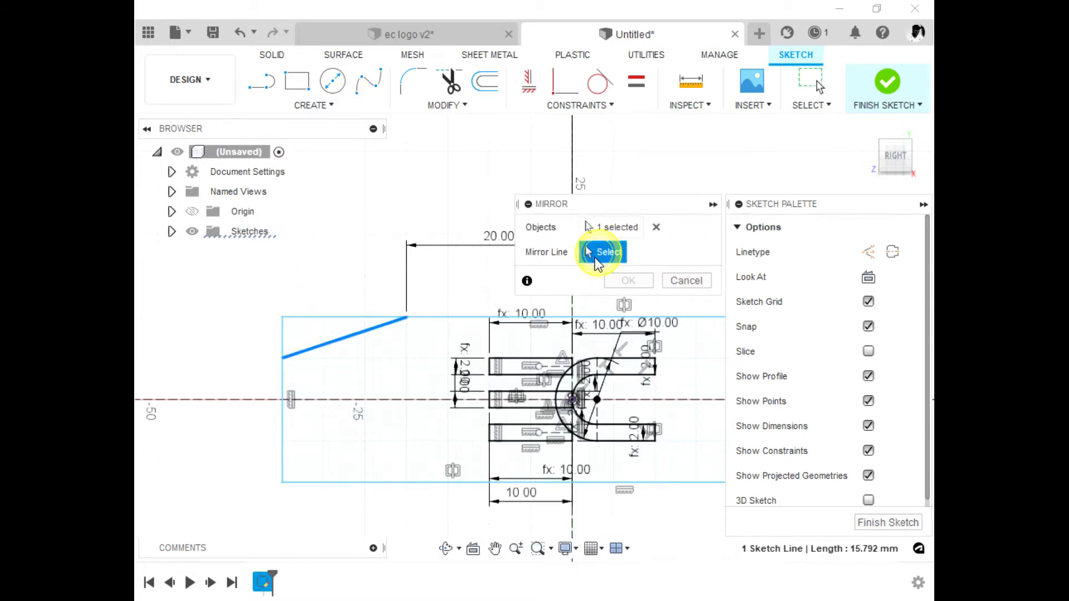
pyautogui.click(405, 400)
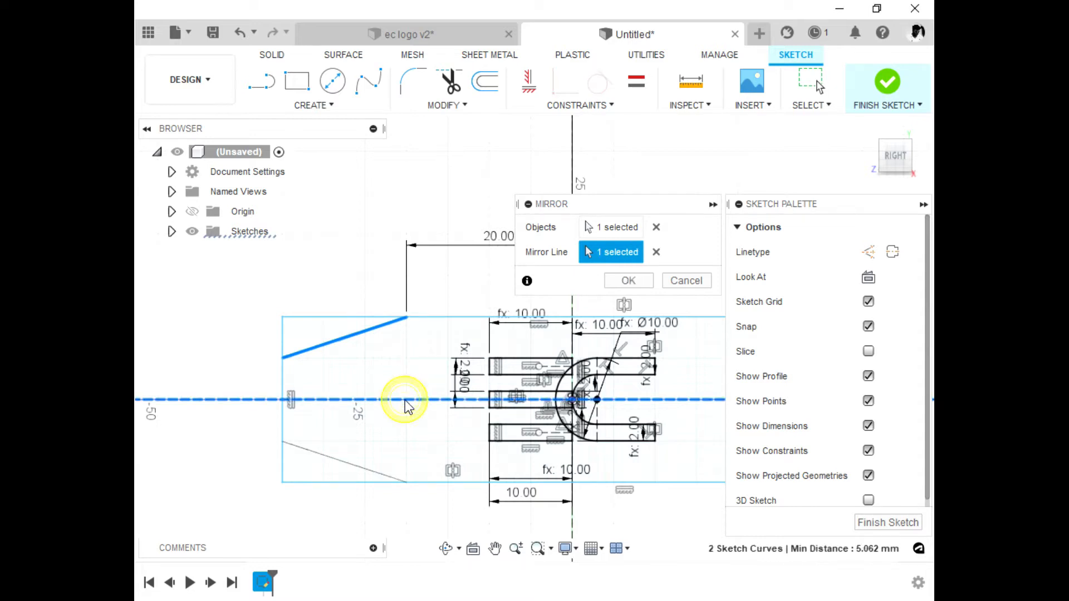
pyautogui.click(628, 281)
# Step: Dimension the enclosing rectangle's left edge at 36 mm from the vertical centre axis
pyautogui.scroll(-2, 328, 240)
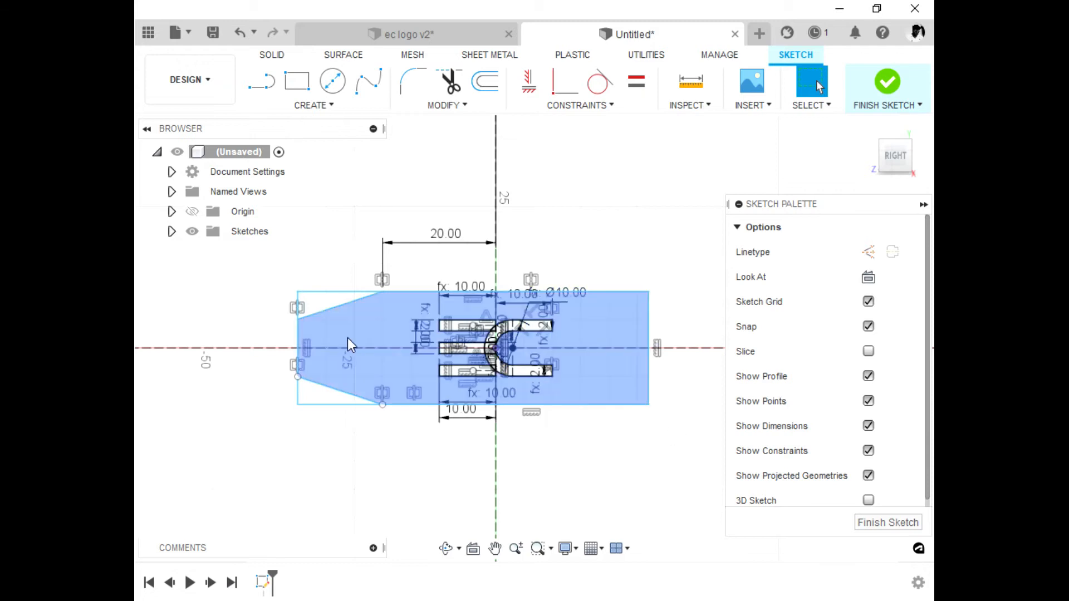
pyautogui.scroll(2, 306, 314)
pyautogui.scroll(-1, 406, 300)
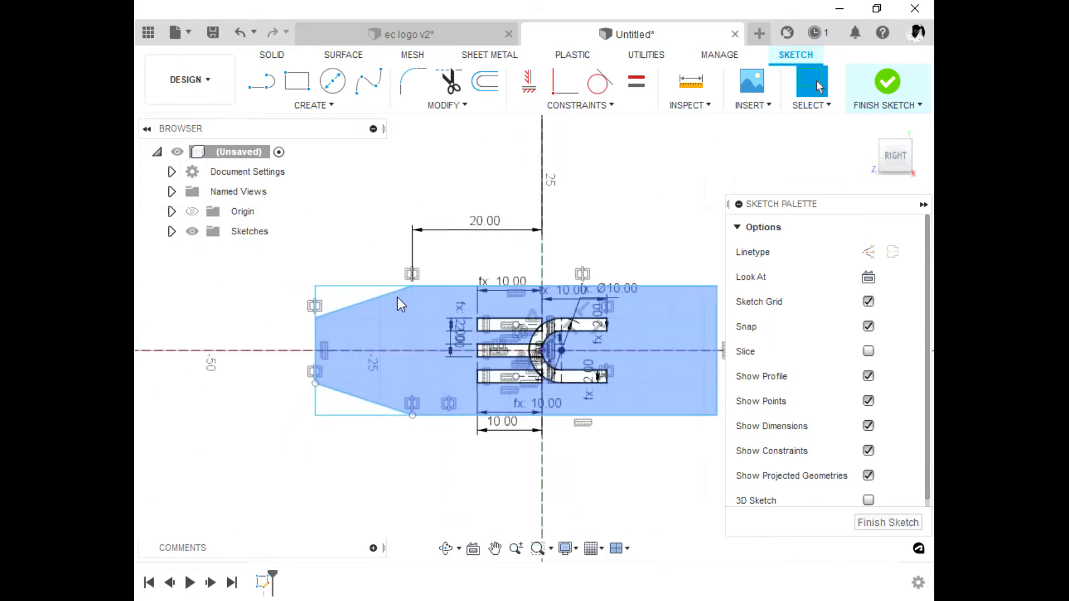
pyautogui.scroll(-1, 400, 304)
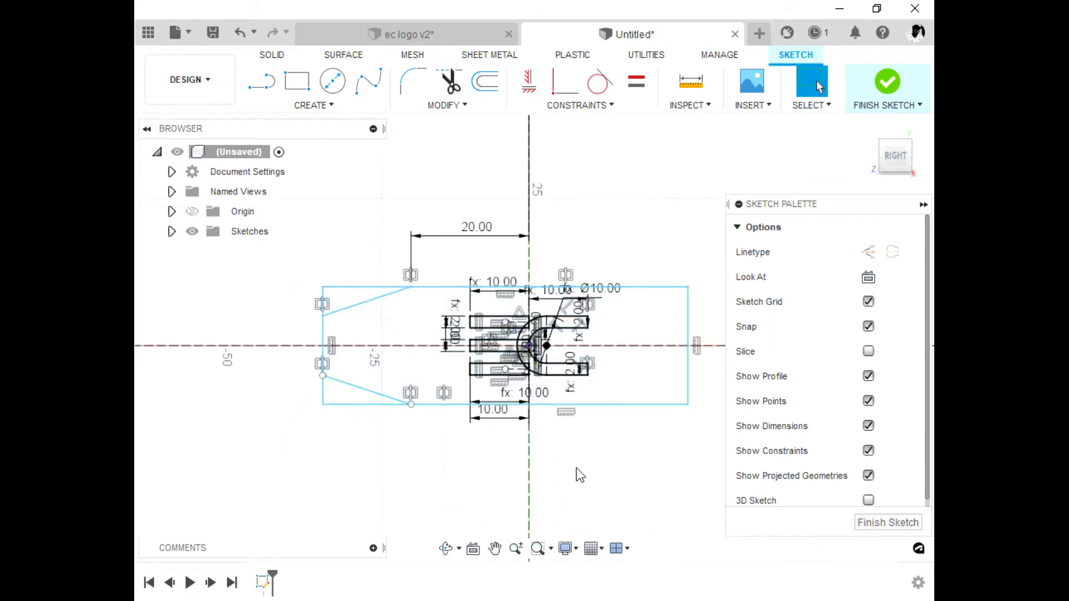
pyautogui.press('d')
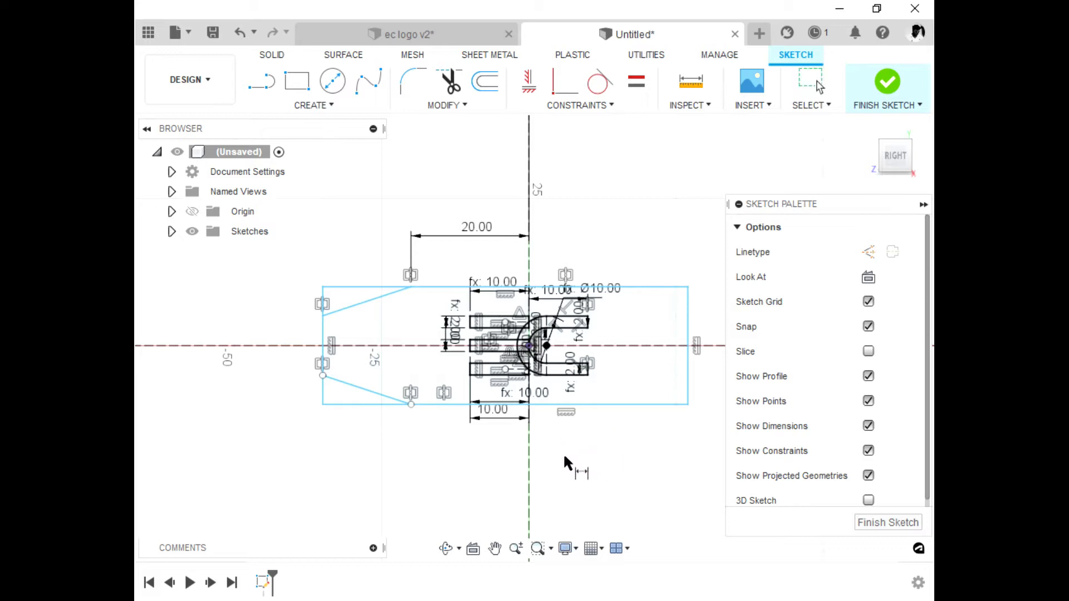
pyautogui.click(529, 455)
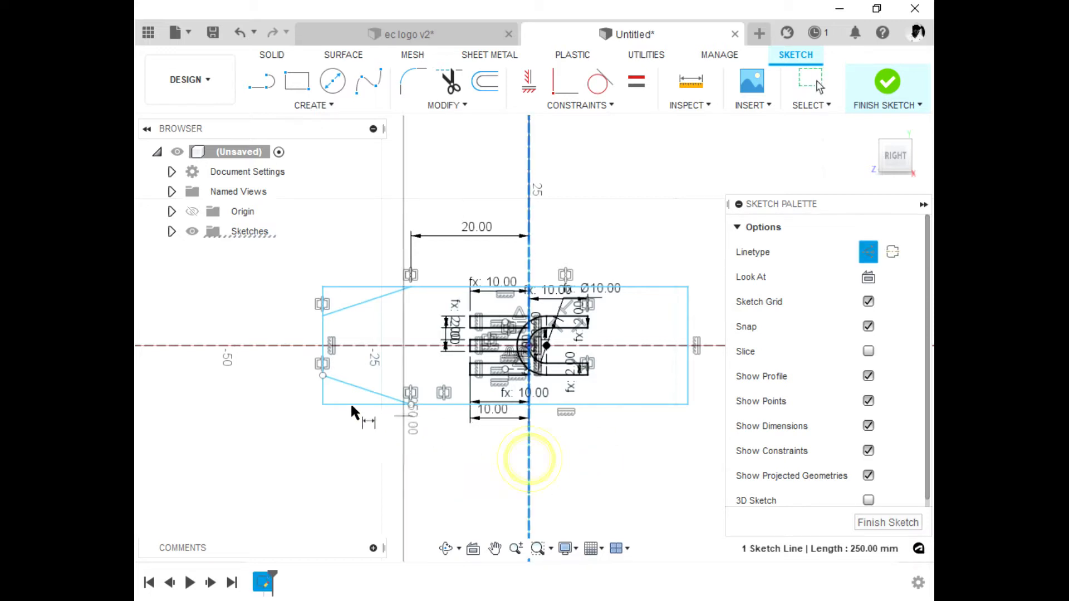
pyautogui.click(323, 388)
pyautogui.click(420, 461)
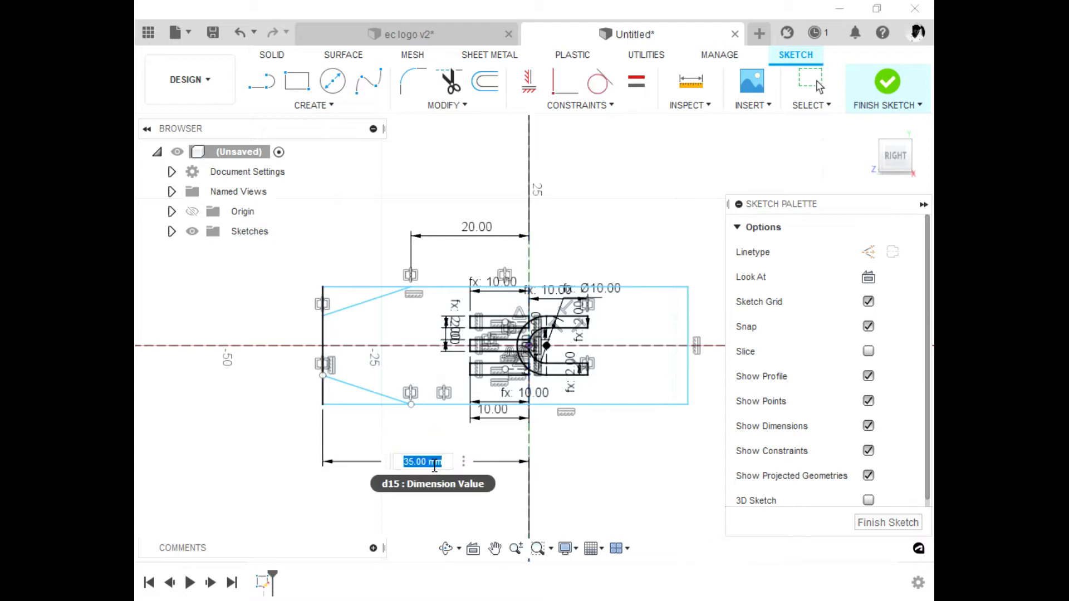
pyautogui.press('Return')
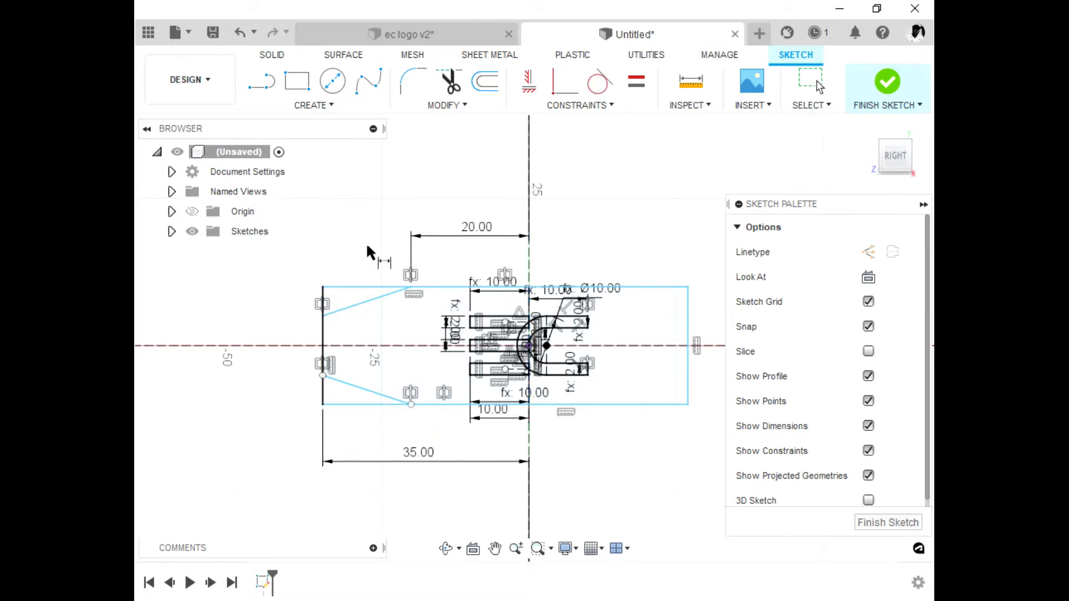
pyautogui.doubleClick(441, 410)
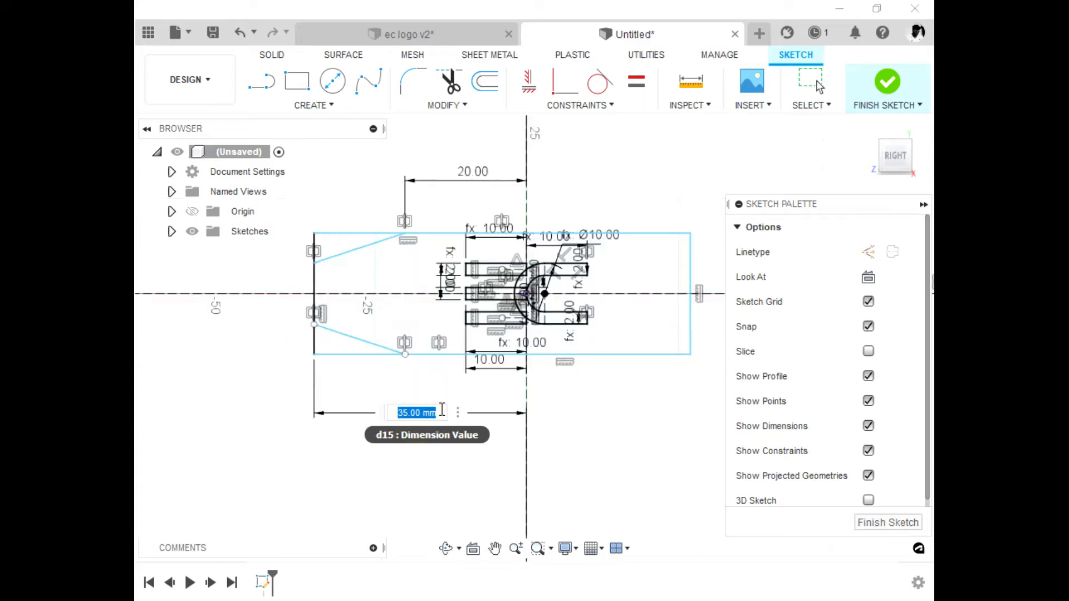
pyautogui.write('36')
pyautogui.press('Return')
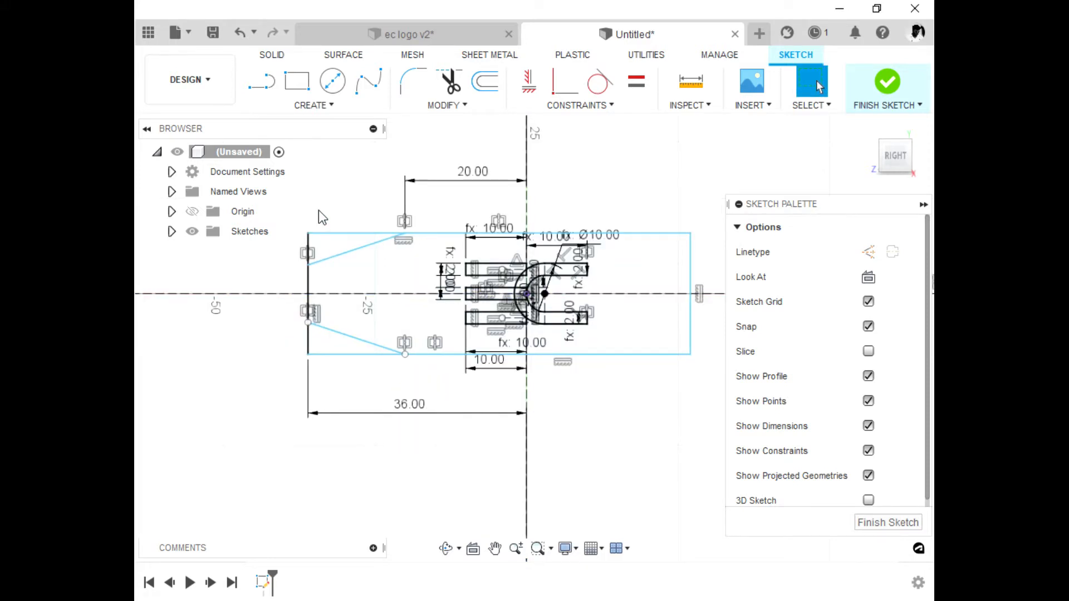
# Step: Dimension the enclosing rectangle's right edge at 35 mm from the vertical centre axis
pyautogui.click(450, 202)
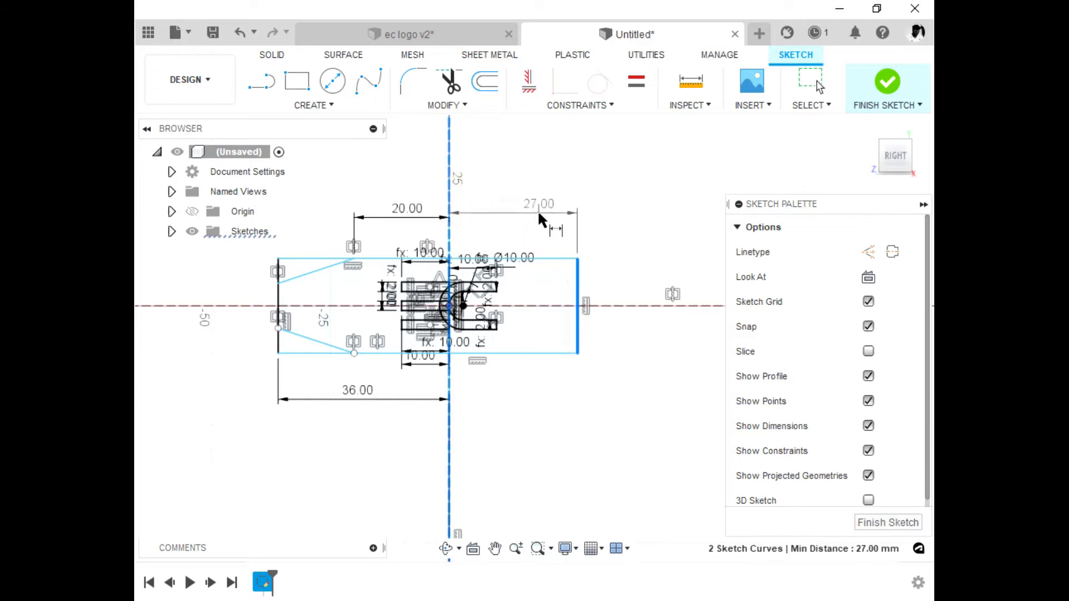
pyautogui.click(538, 216)
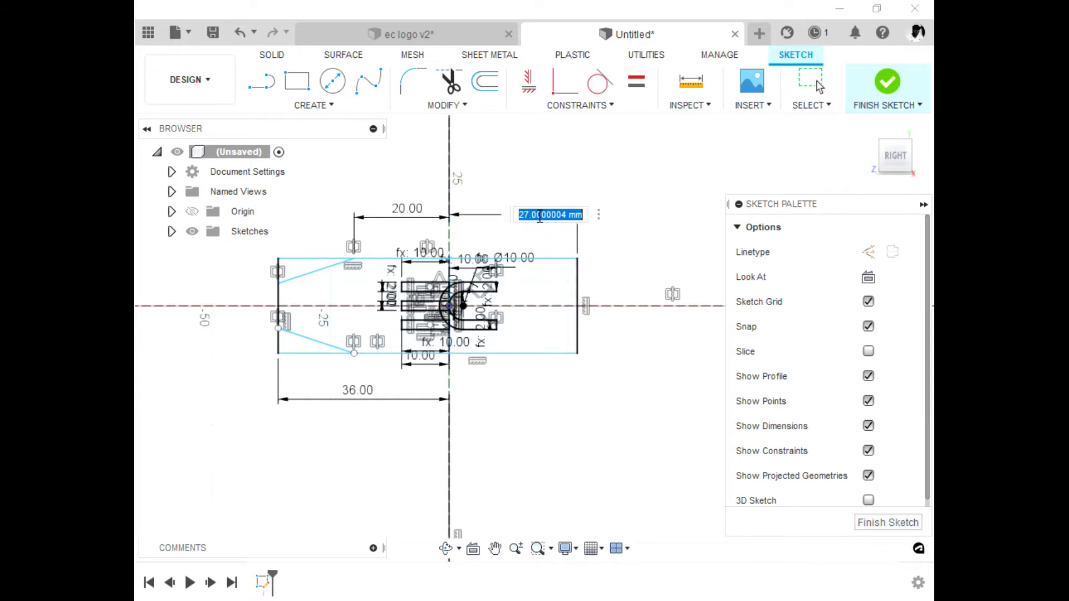
pyautogui.write('35')
pyautogui.press('Return')
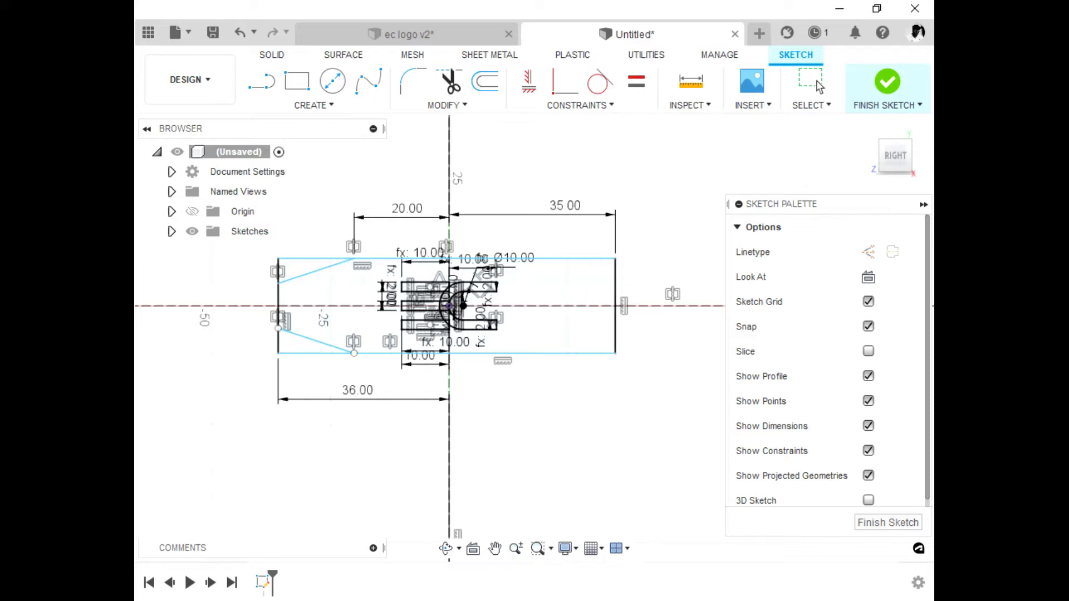
# Step: Dimension the enclosing rectangle's right edge to set the rectangle's height to 30 mm
pyautogui.scroll(-1, 494, 414)
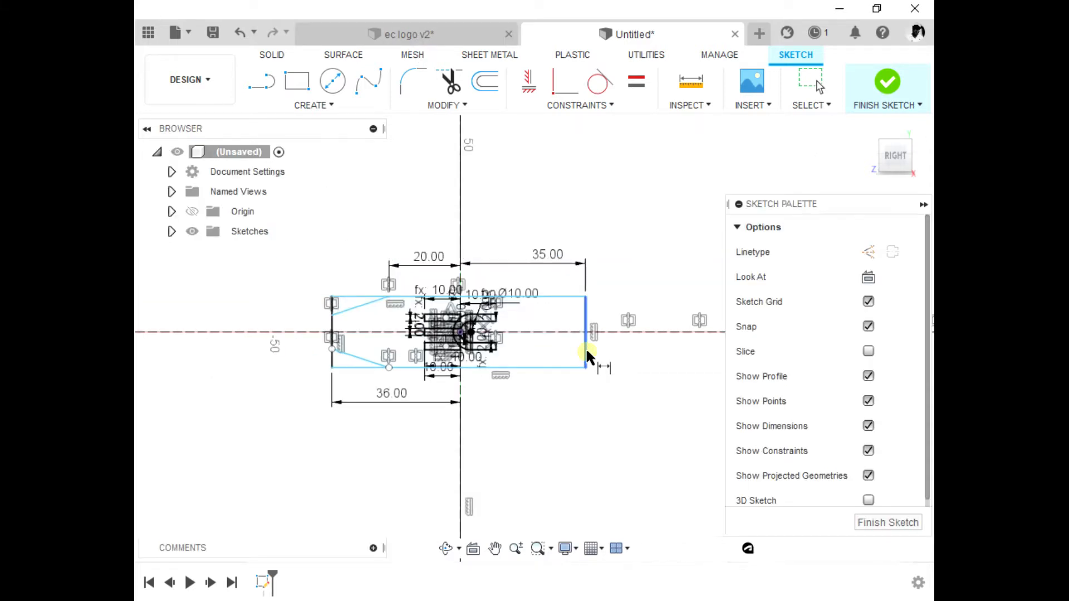
pyautogui.click(585, 347)
pyautogui.click(637, 351)
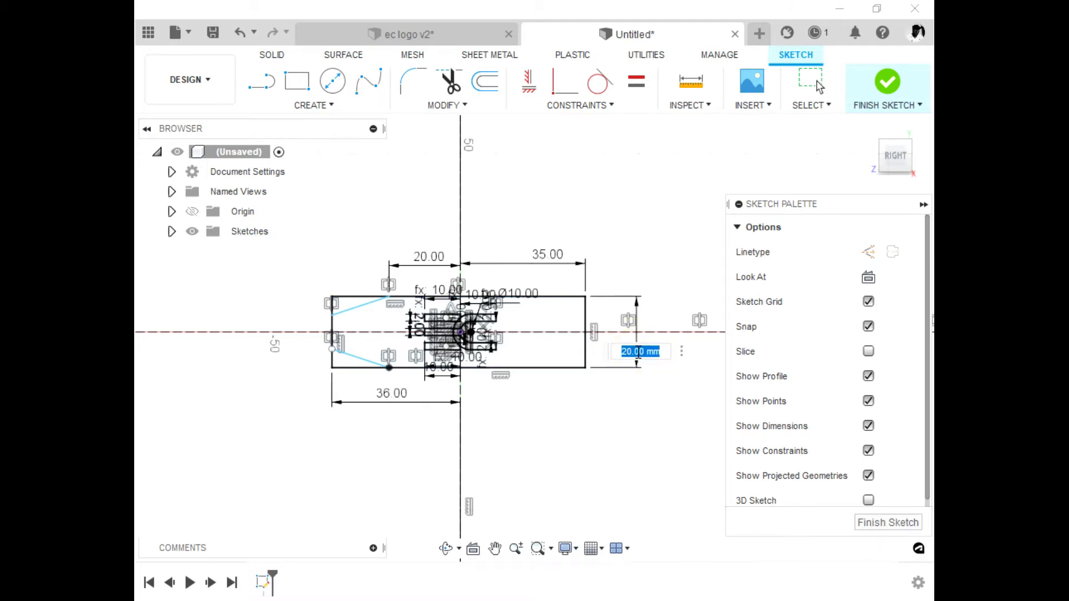
pyautogui.write('30')
pyautogui.press('Return')
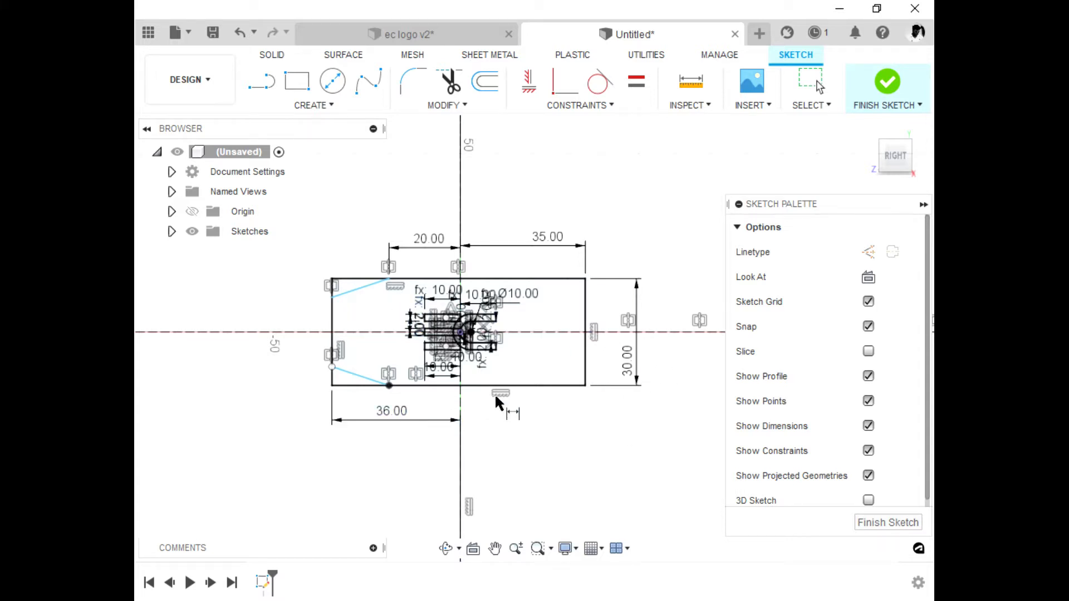
pyautogui.press('Escape')
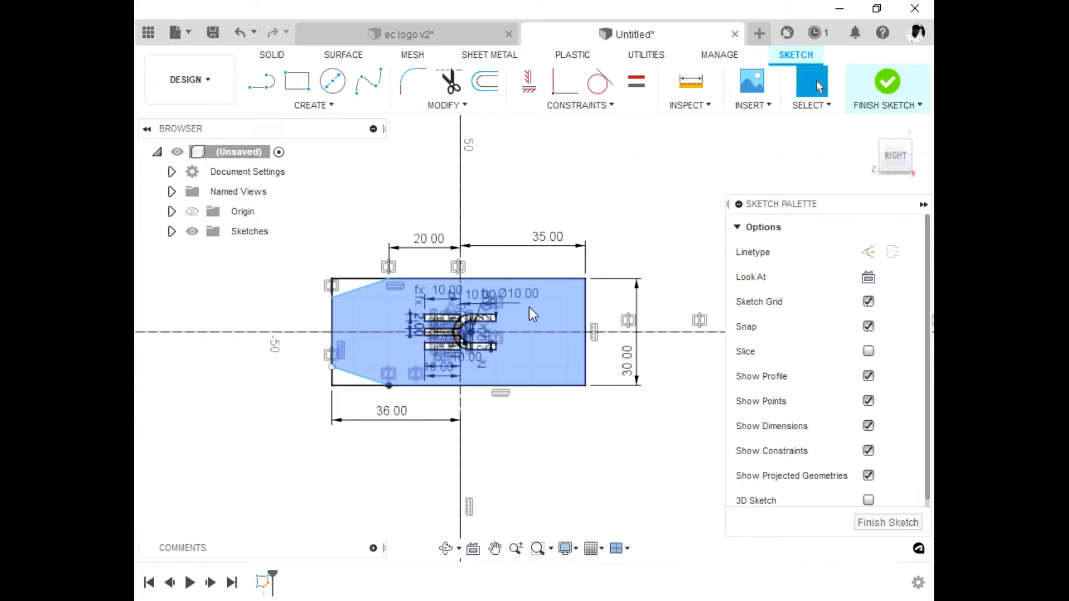
# Step: Dimension the angle between the rectangle's upper edge and the upper-left sloped line at 30 degrees
pyautogui.scroll(-1, 386, 241)
pyautogui.scroll(2, 387, 248)
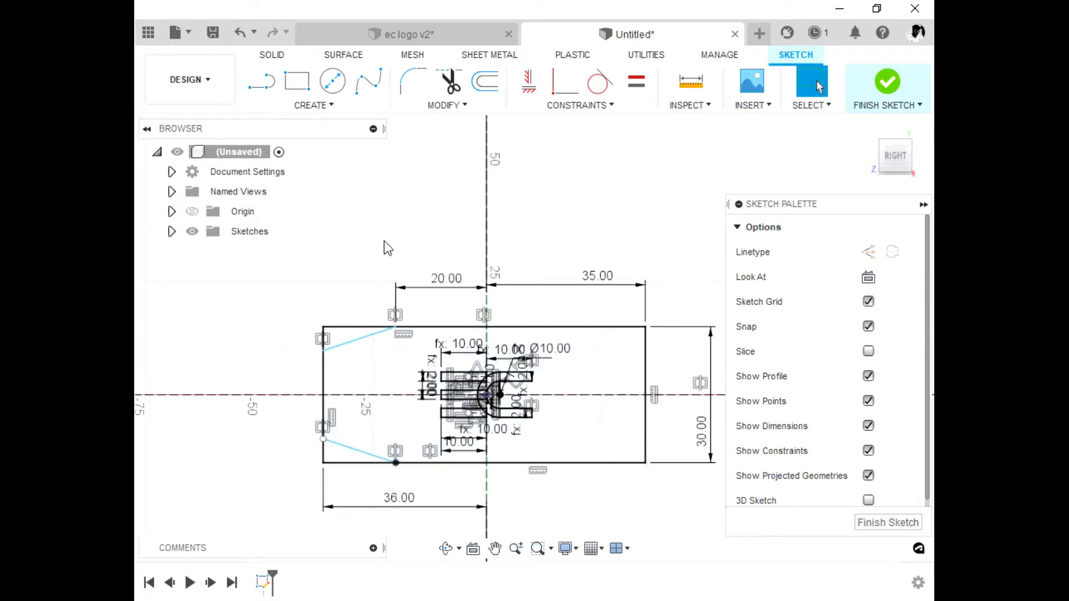
pyautogui.scroll(2, 352, 310)
pyautogui.click(386, 341)
pyautogui.click(389, 355)
pyautogui.click(374, 346)
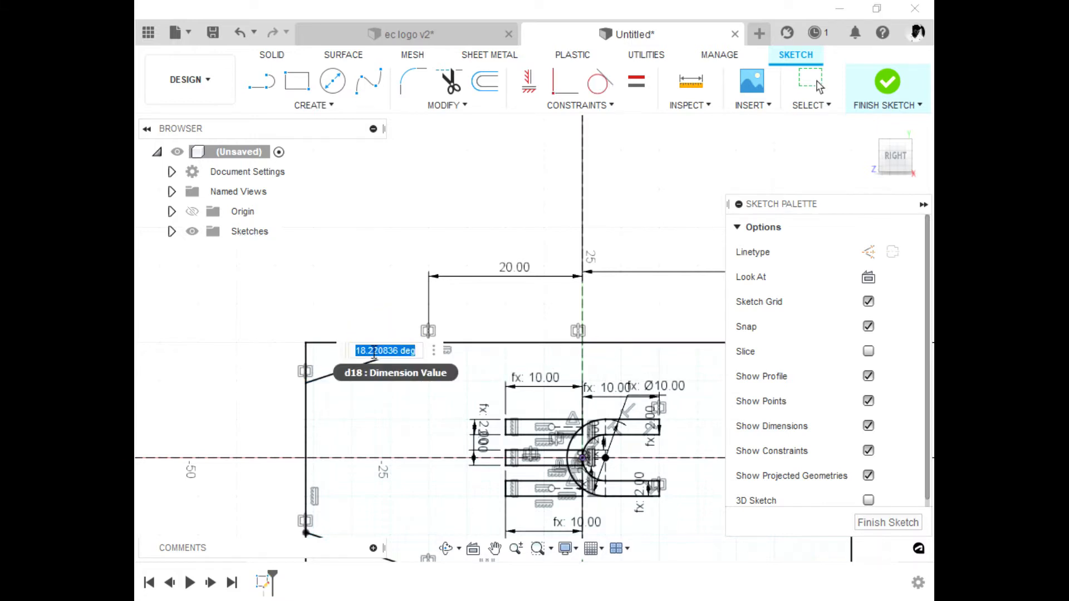
pyautogui.write('30')
pyautogui.press('Return')
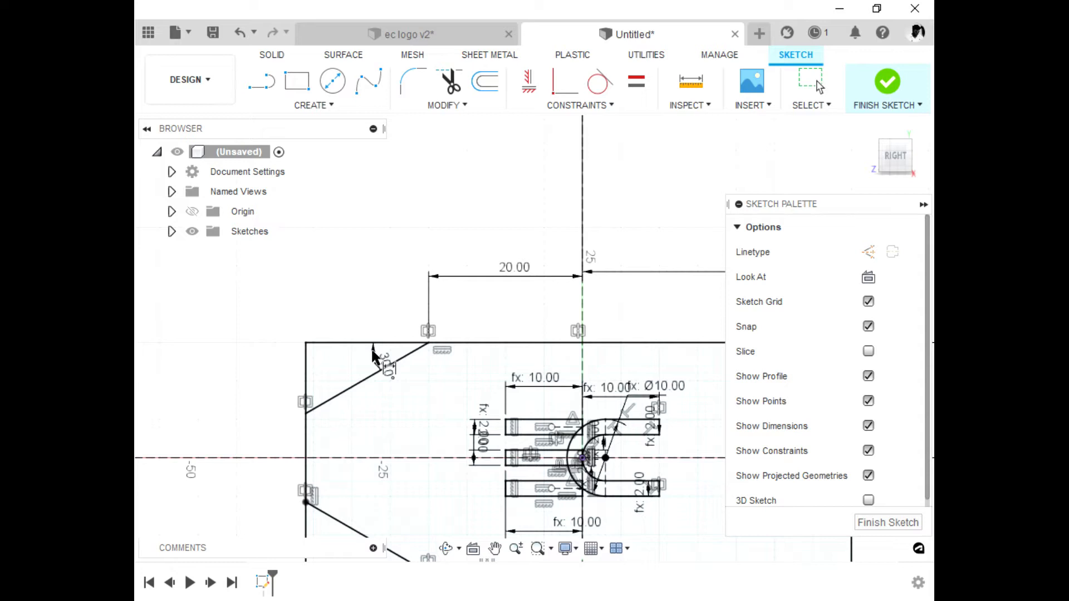
pyautogui.scroll(-4, 341, 212)
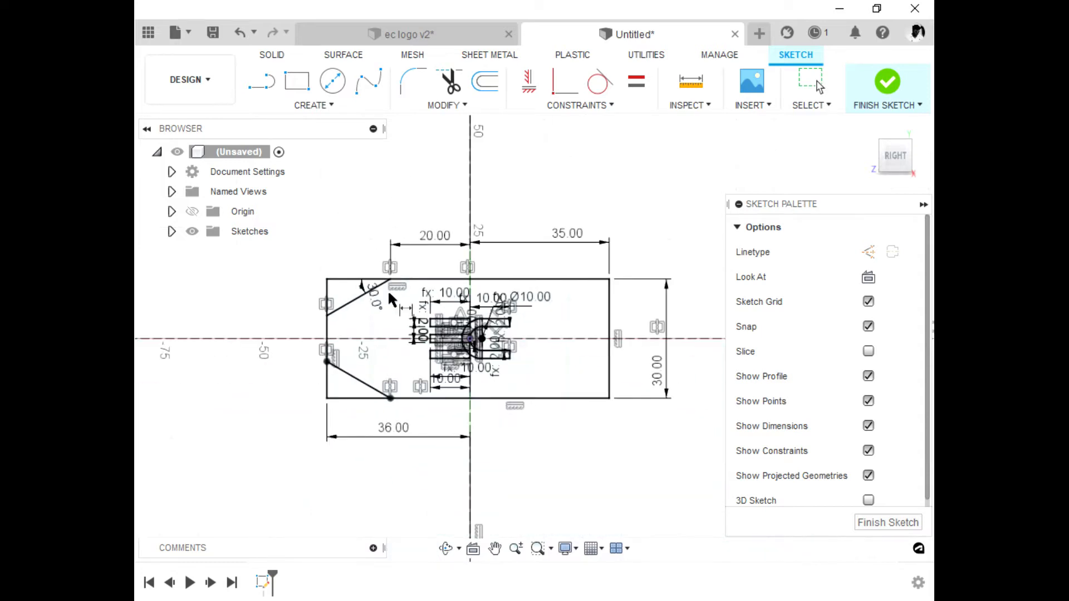
pyautogui.scroll(2, 619, 301)
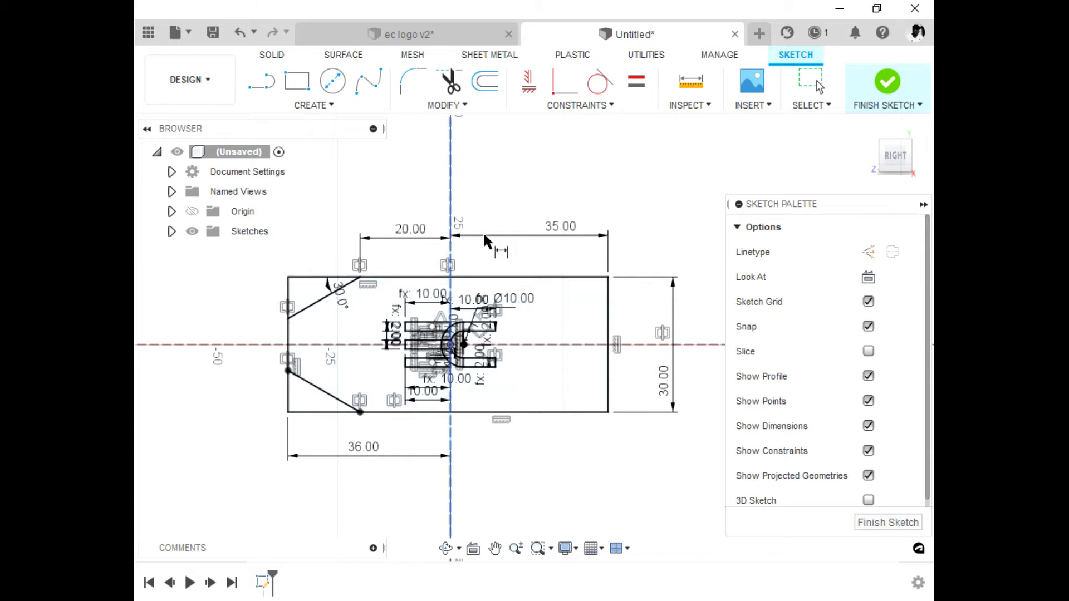
# Step: Trim the outline's upper-left and lower-left horizontal segments that extend beyond the sloped lines
pyautogui.press('Escape')
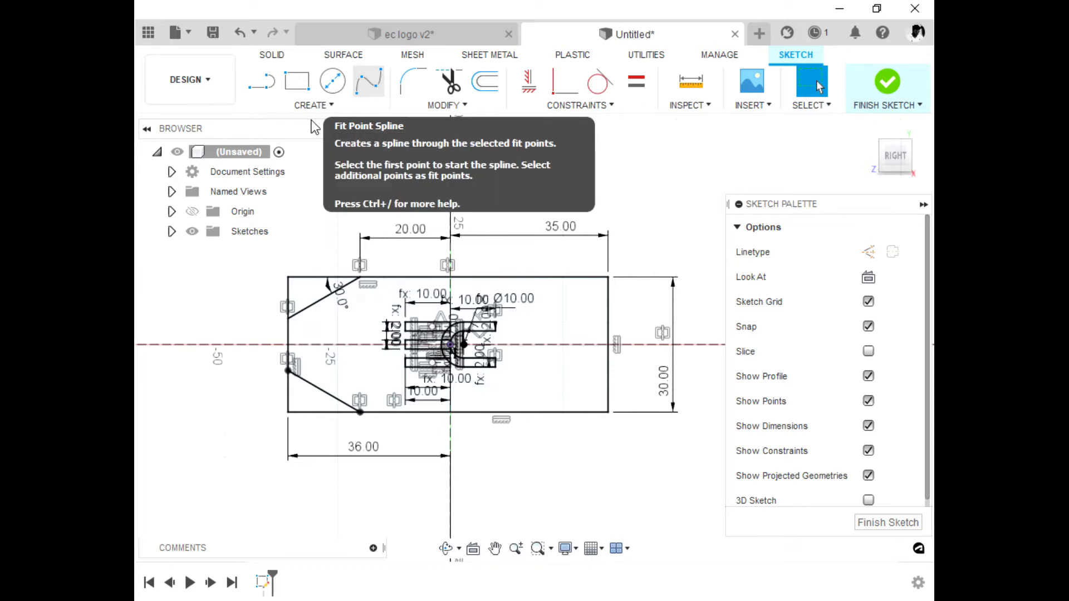
pyautogui.click(448, 80)
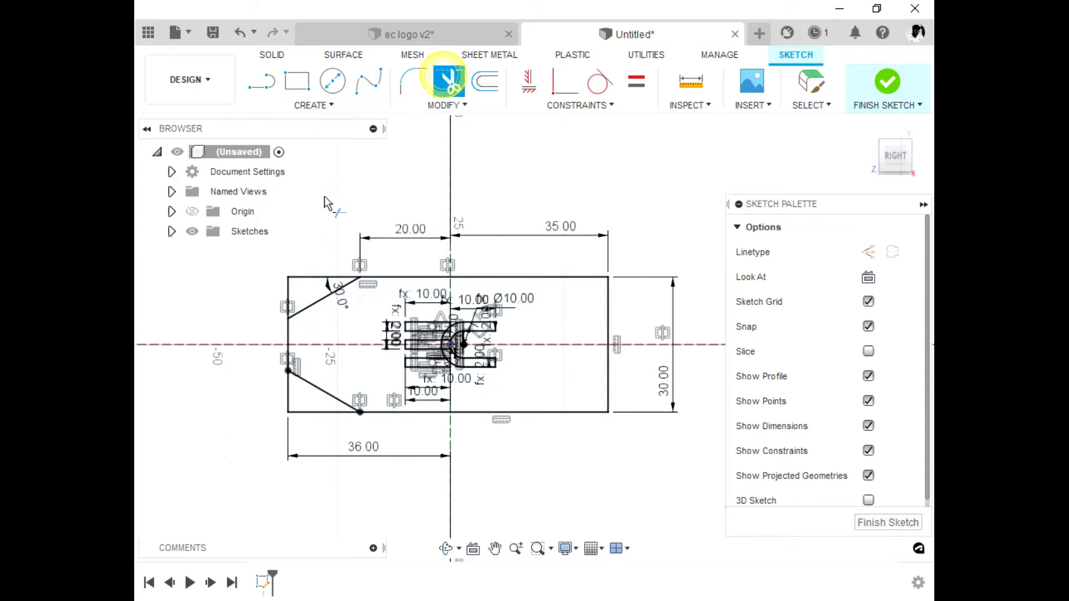
pyautogui.click(309, 279)
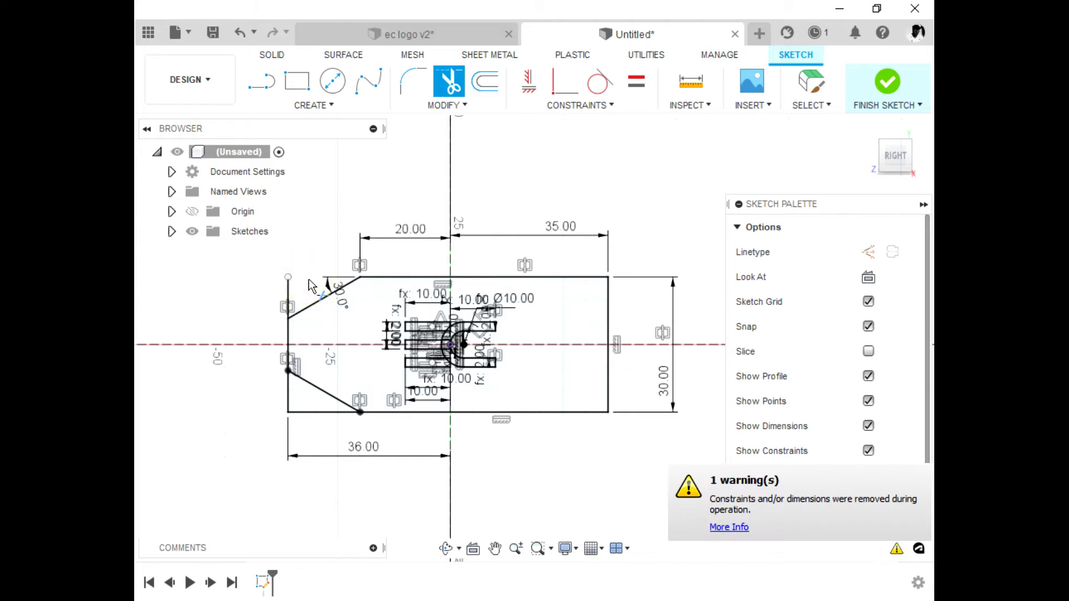
pyautogui.click(320, 415)
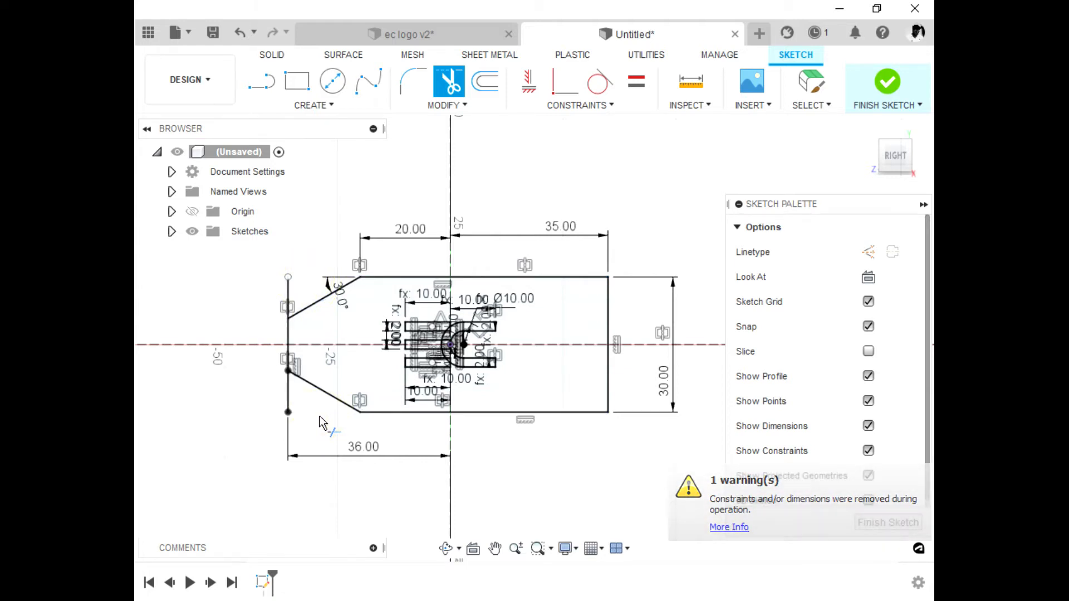
pyautogui.press('Escape')
# Step: Convert the outline's full-height left vertical edge to a construction line
pyautogui.click(288, 295)
pyautogui.scroll(3, 291, 295)
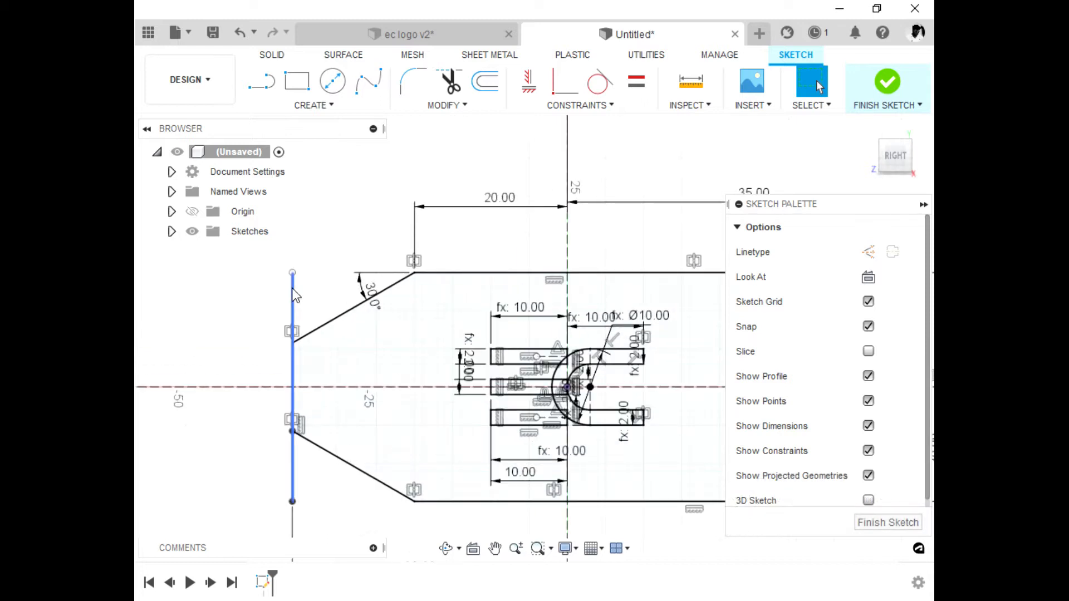
pyautogui.click(294, 295)
pyautogui.press('x')
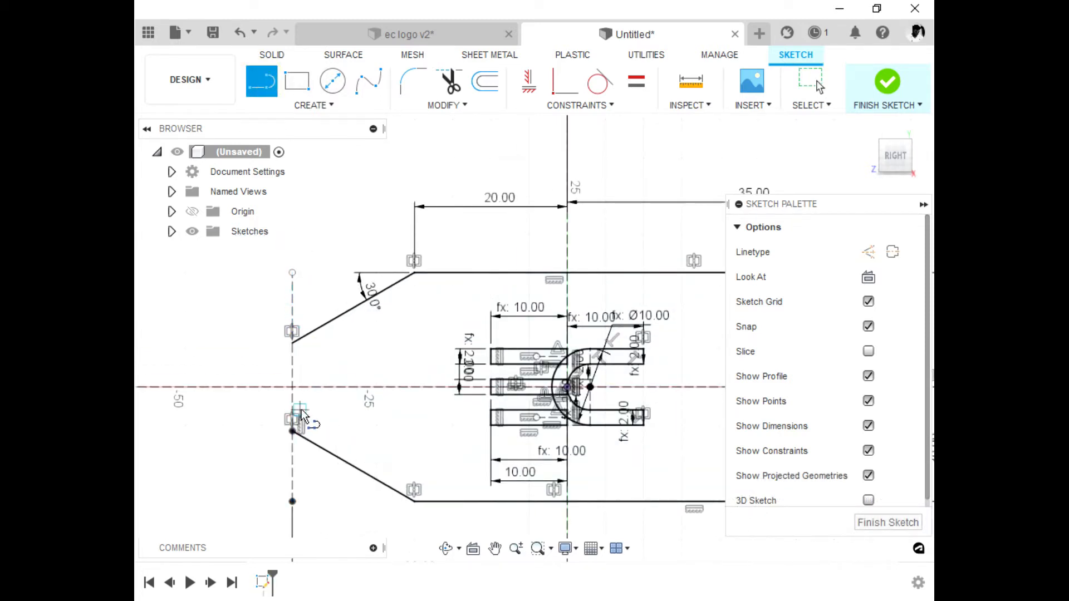
# Step: Close the outline with a solid vertical line joining the left ends of both sloped lines, and reposition the 30 mm height dimension
pyautogui.click(292, 430)
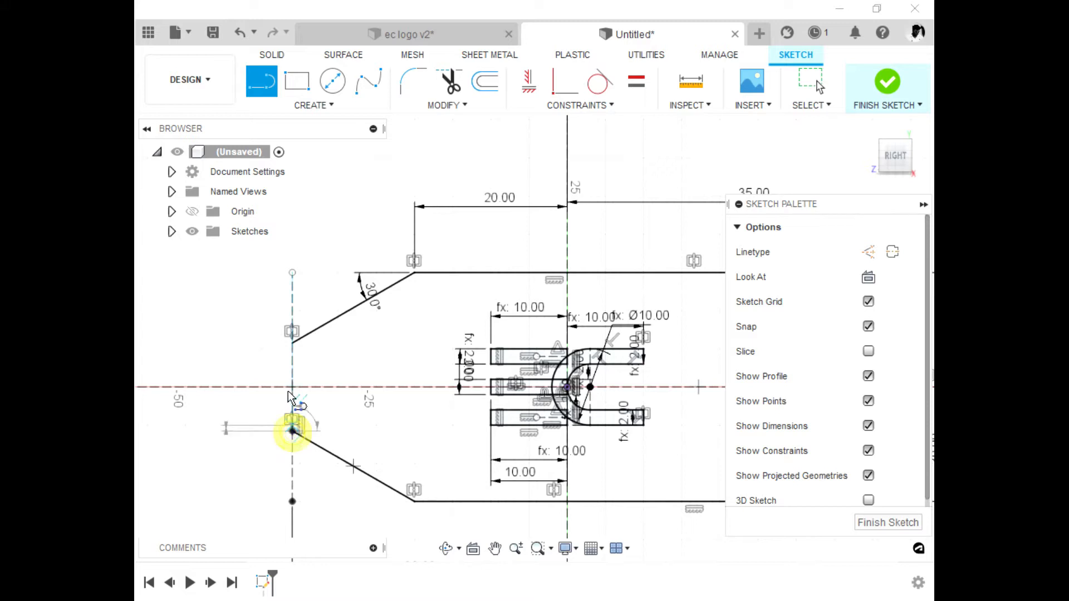
pyautogui.click(292, 342)
pyautogui.scroll(-4, 287, 334)
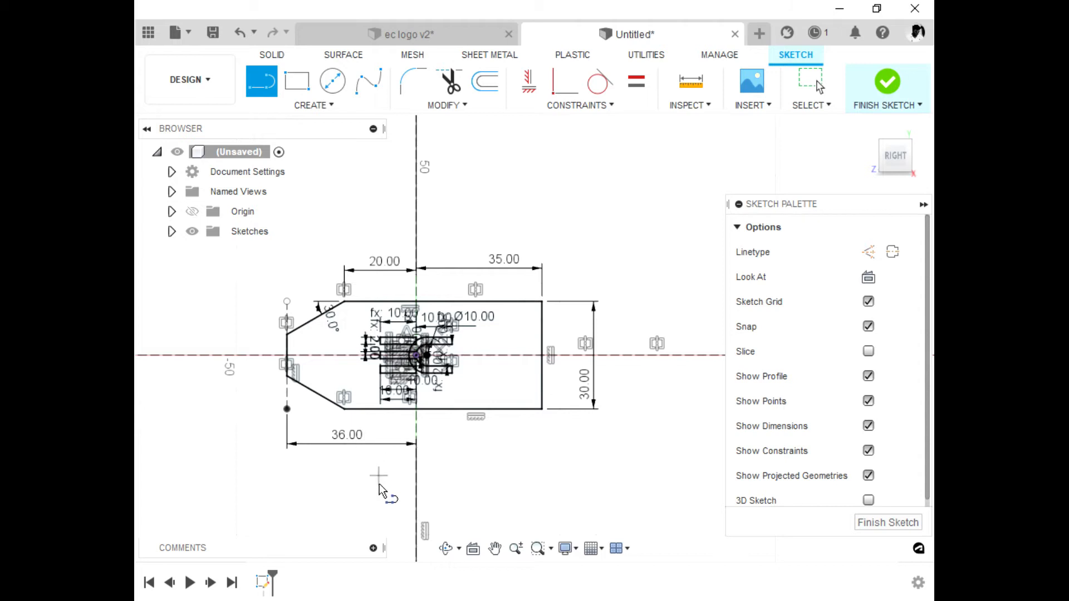
pyautogui.press('Escape')
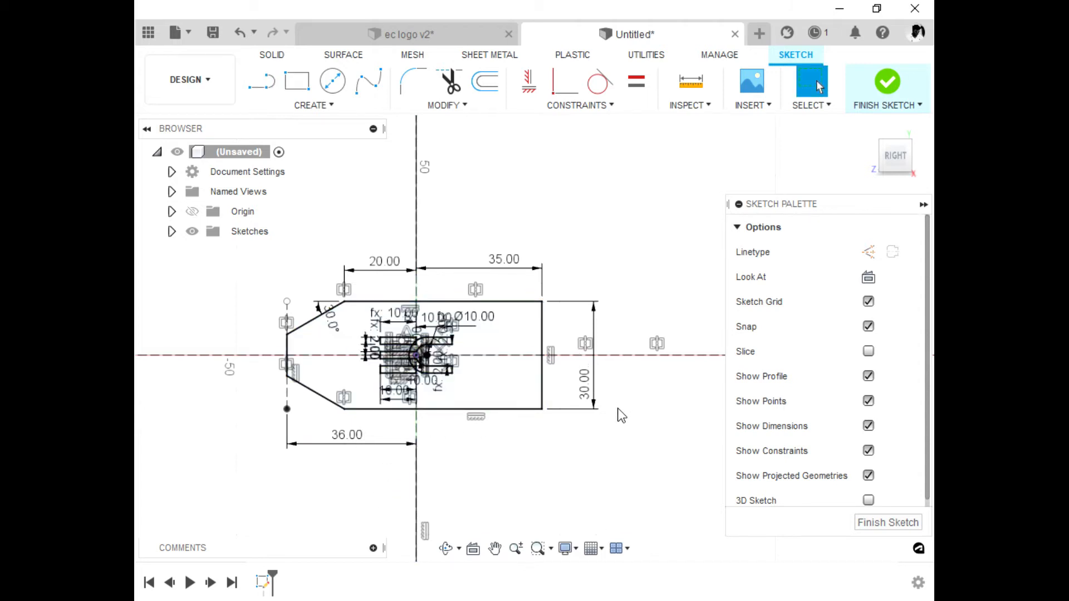
pyautogui.moveTo(583, 398); pyautogui.dragTo(595, 362)
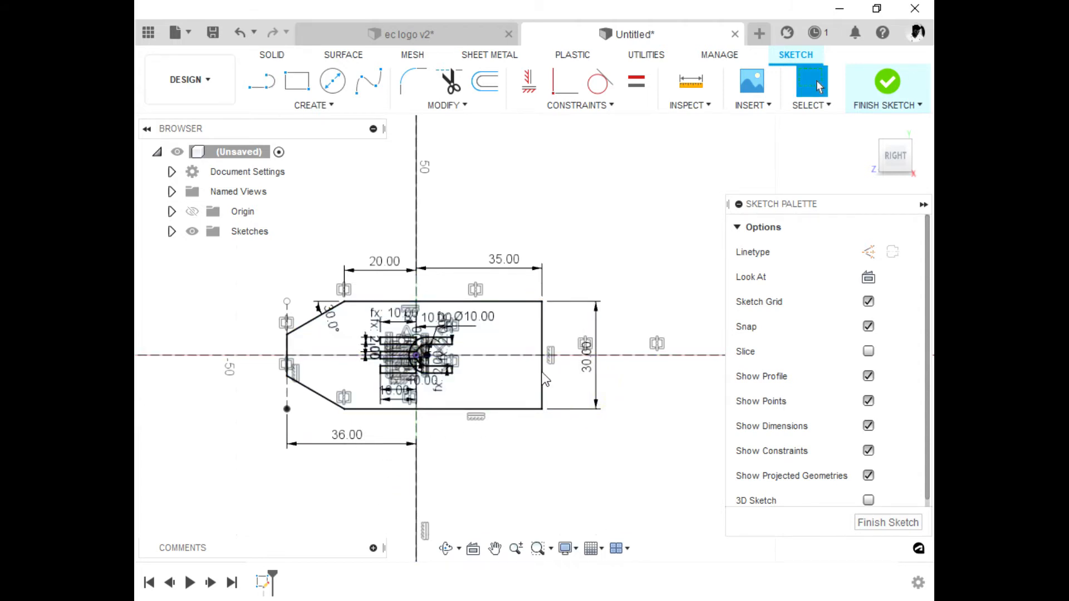
# Step: Offset the whole closed outline inward by 2 mm
pyautogui.scroll(3, 333, 343)
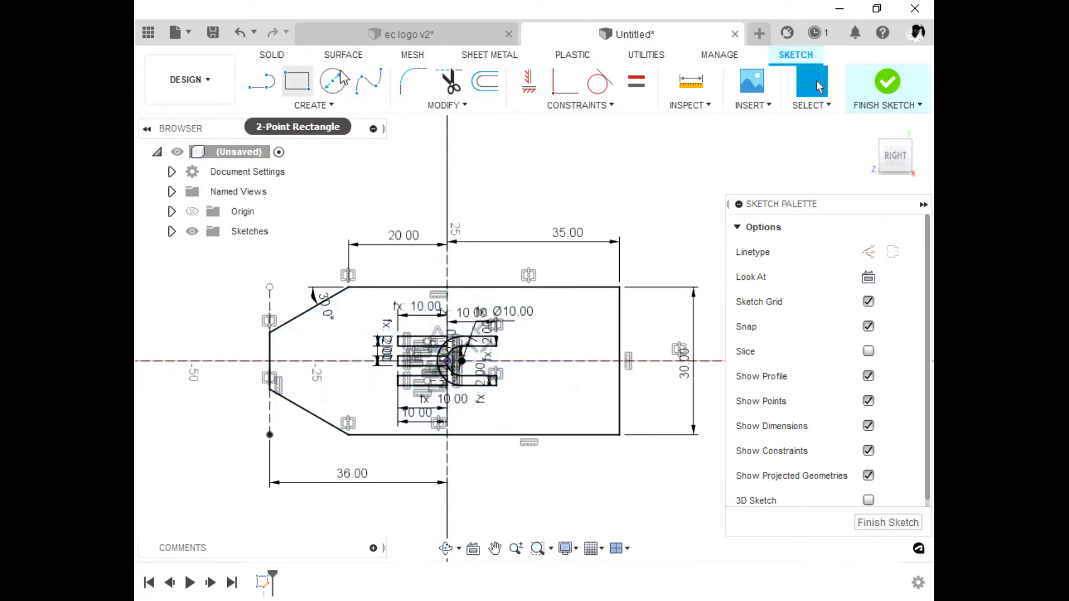
pyautogui.click(484, 82)
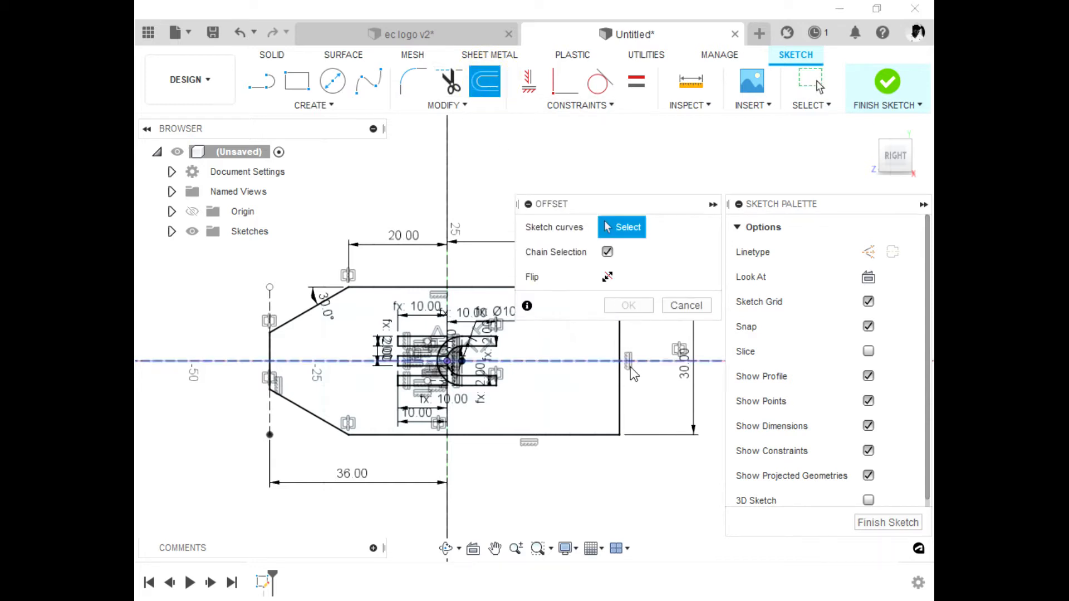
pyautogui.click(620, 389)
pyautogui.scroll(-2, 262, 291)
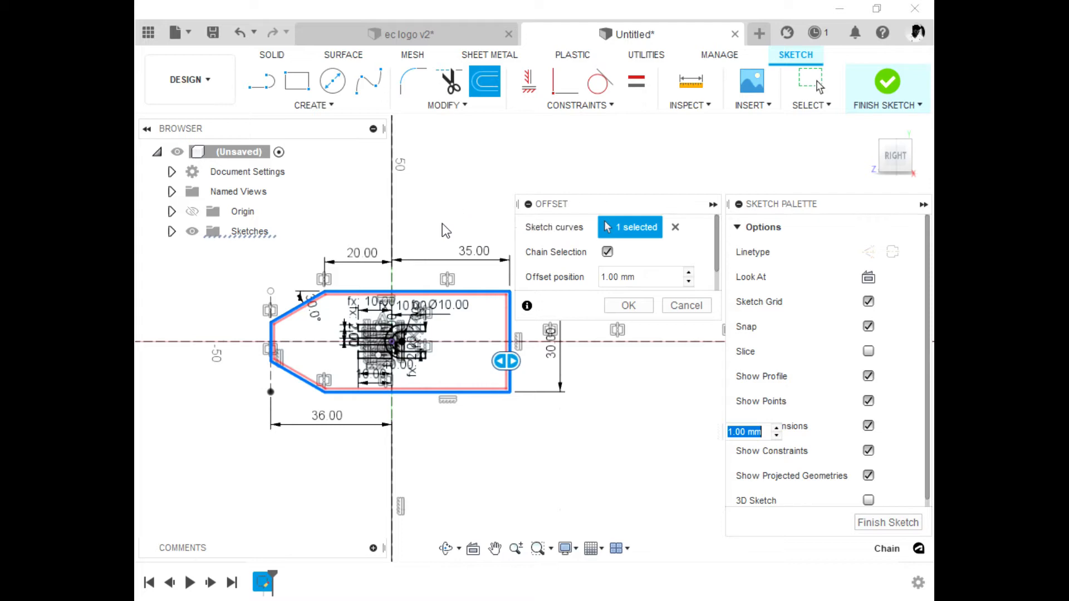
pyautogui.scroll(5, 388, 379)
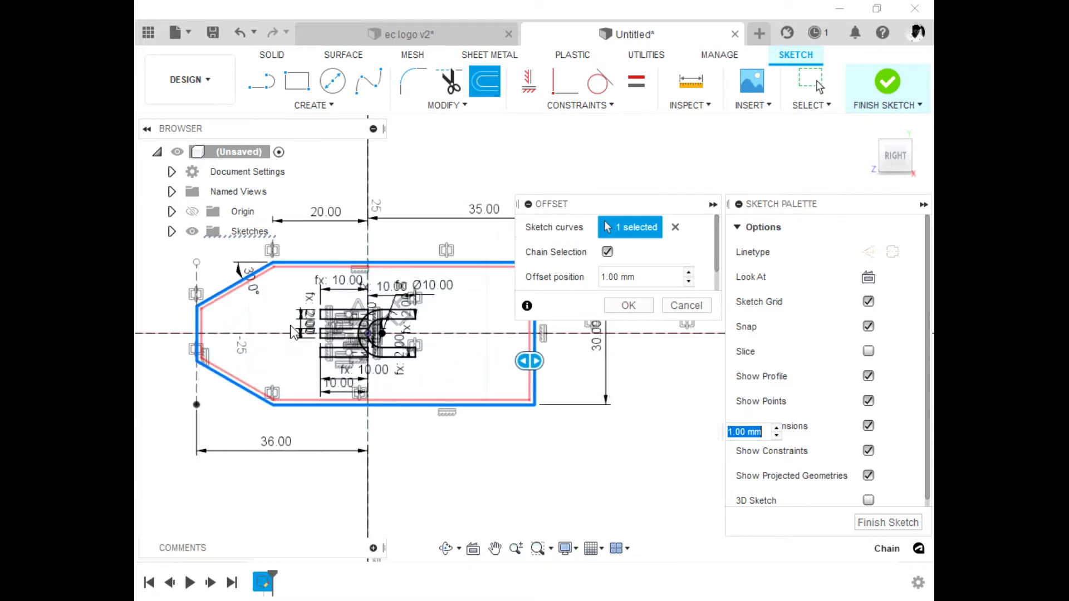
pyautogui.scroll(1, 351, 316)
pyautogui.scroll(3, 312, 358)
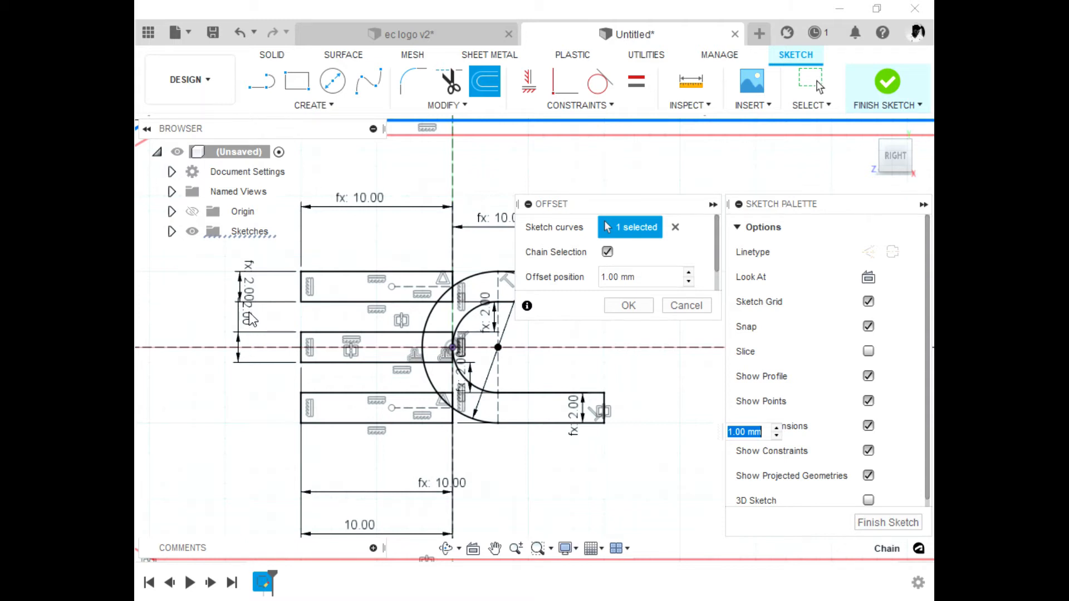
pyautogui.scroll(-3, 497, 425)
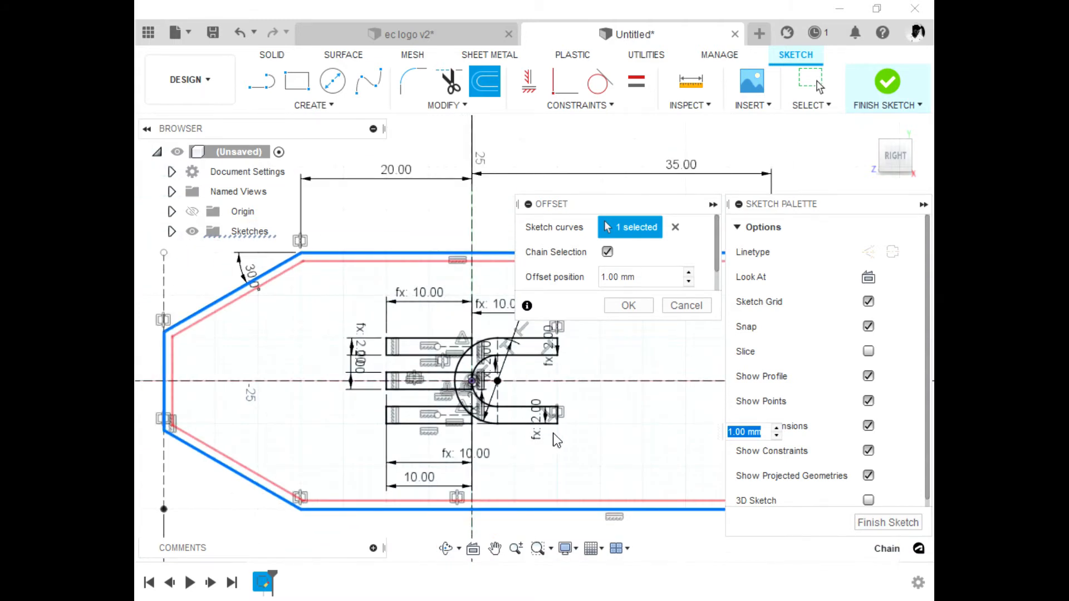
pyautogui.write('2')
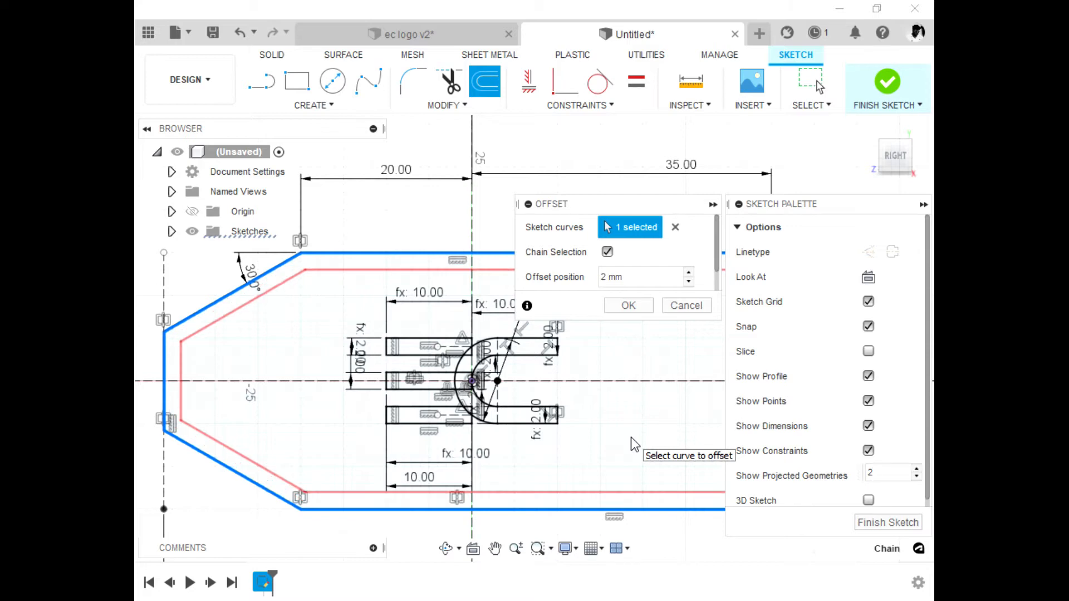
pyautogui.press('Return')
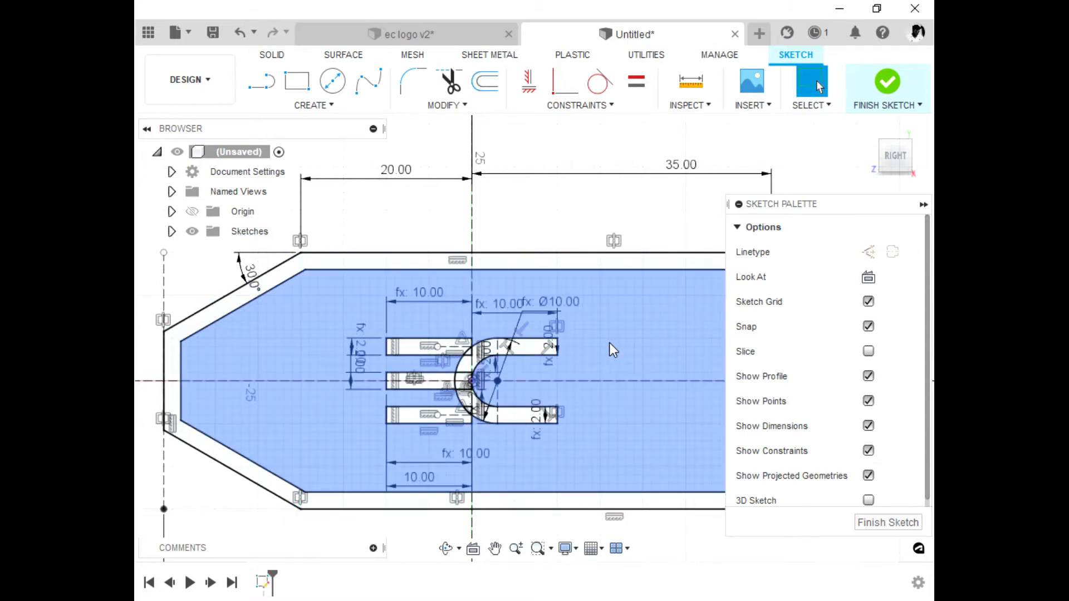
pyautogui.scroll(-2, 451, 345)
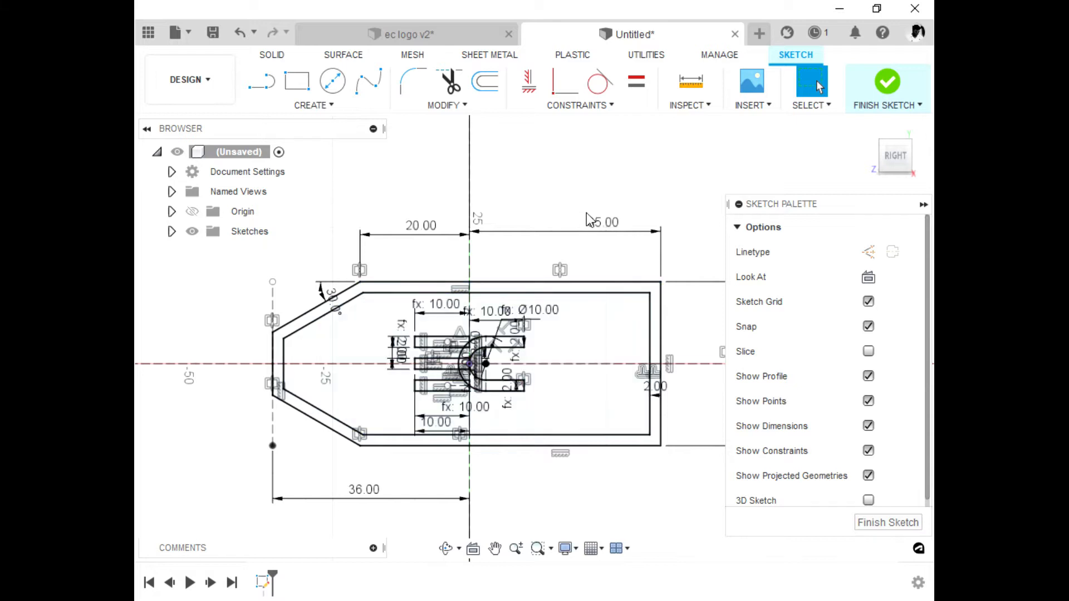
pyautogui.scroll(-2, 503, 314)
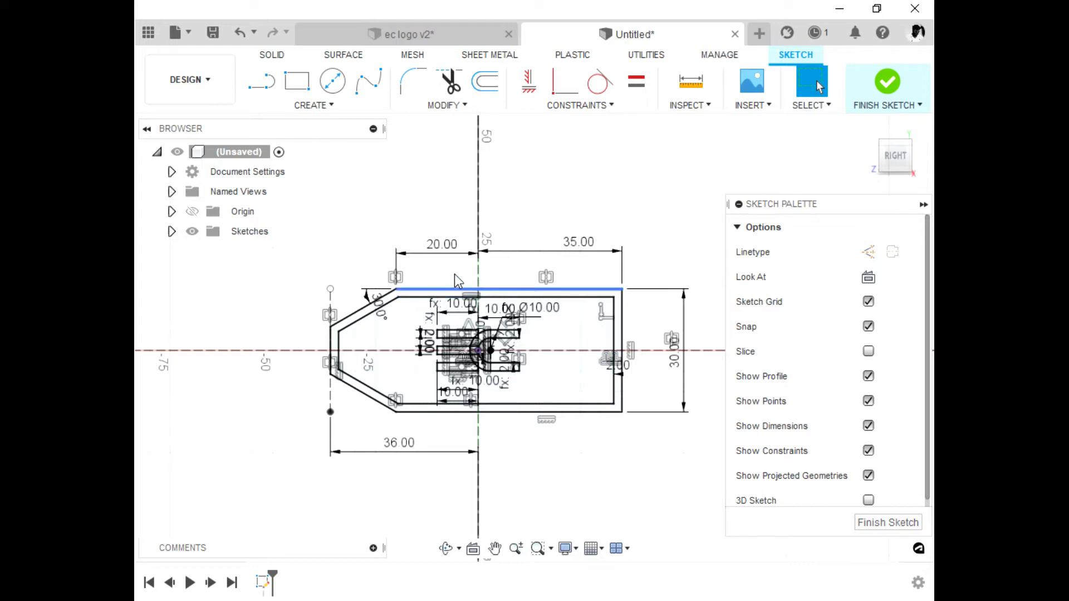
pyautogui.scroll(2, 520, 381)
pyautogui.scroll(1, 436, 340)
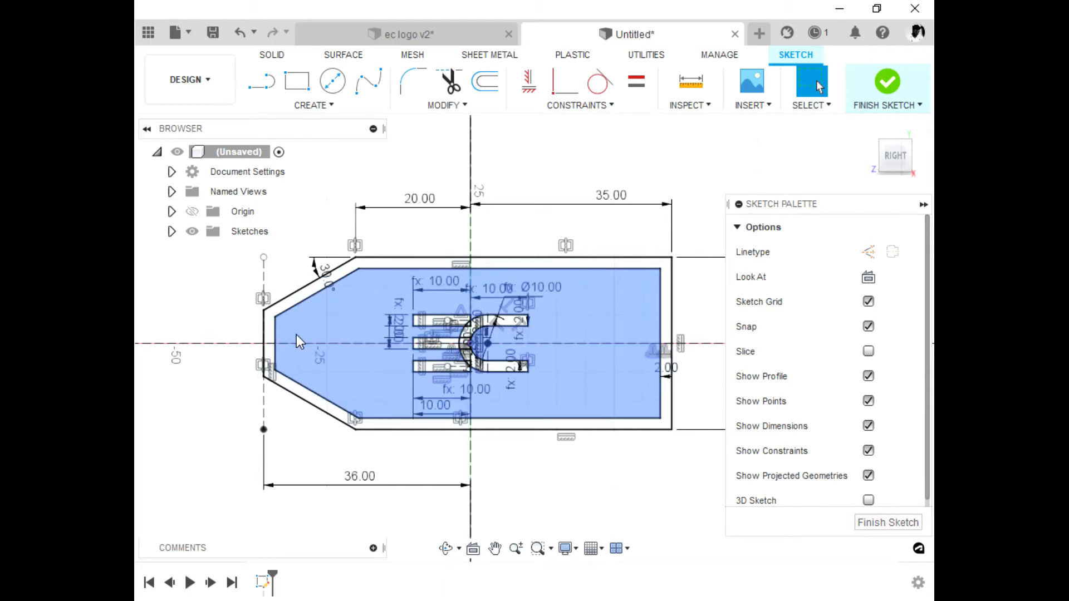
pyautogui.click(422, 35)
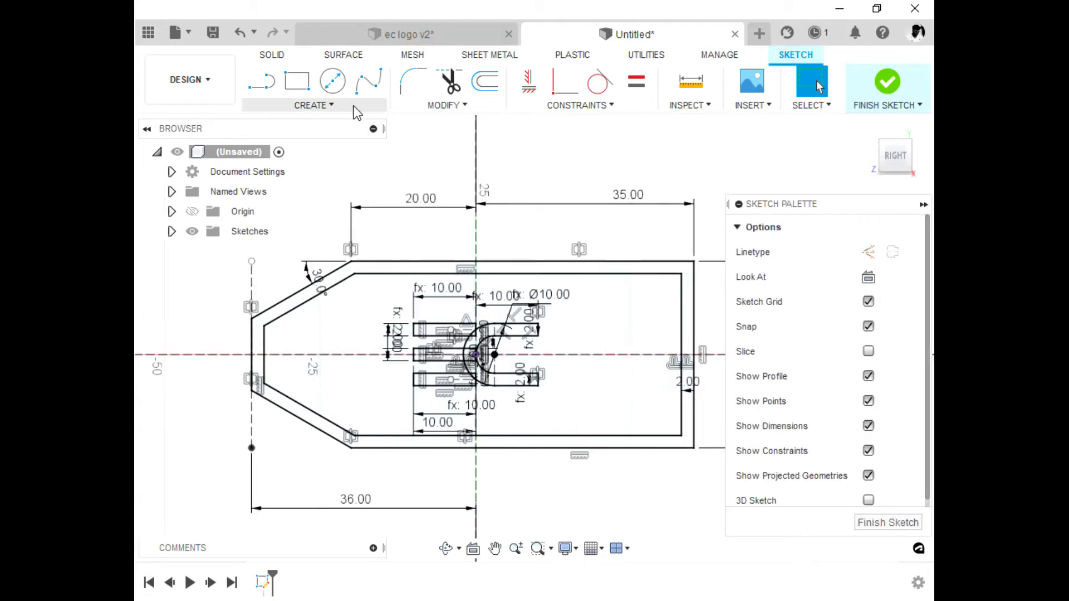
# Step: Draw a horizontal line from the inner outline's left edge, below the horizontal axis, ending just short of the three rectangles
pyautogui.click(261, 81)
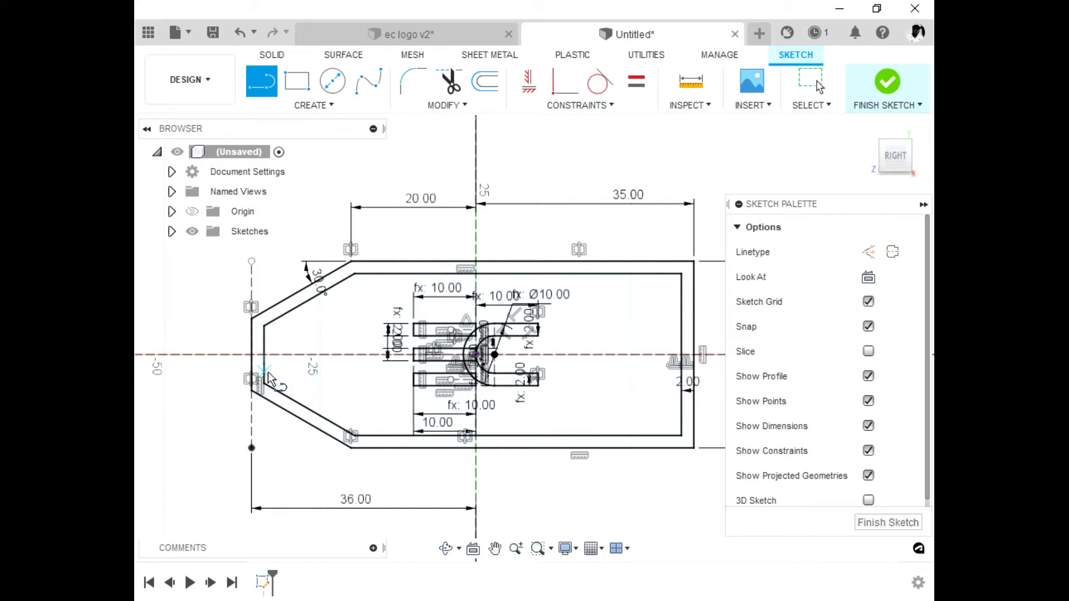
pyautogui.click(263, 369)
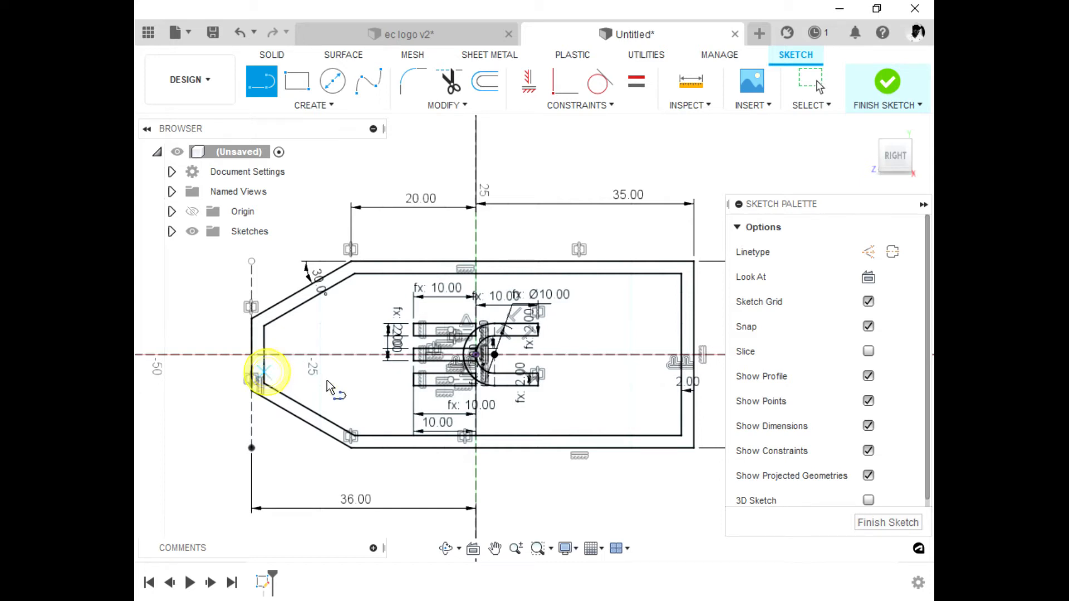
pyautogui.click(381, 373)
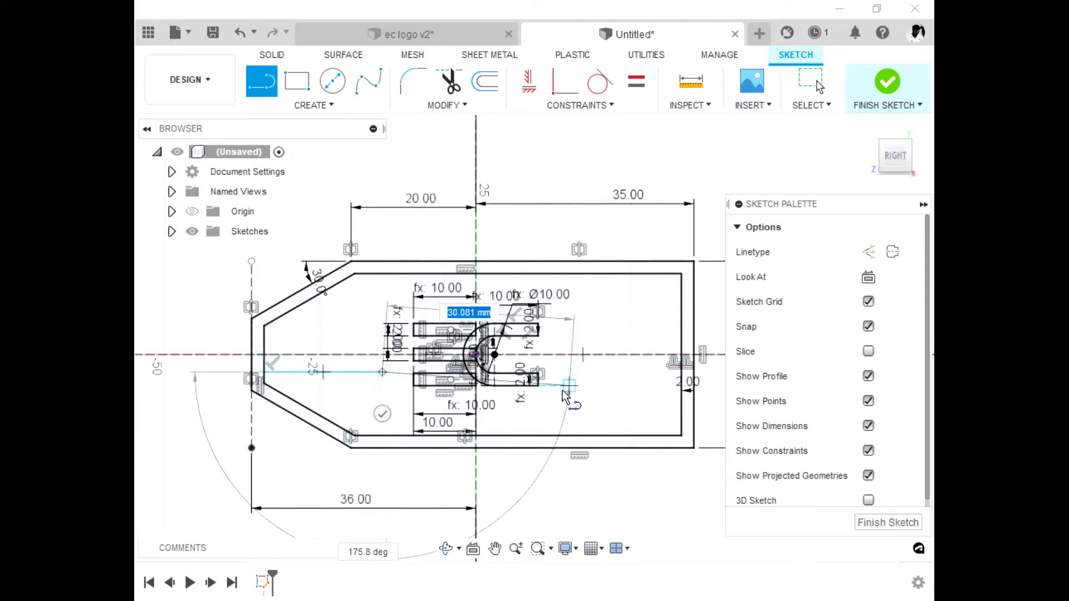
pyautogui.click(382, 413)
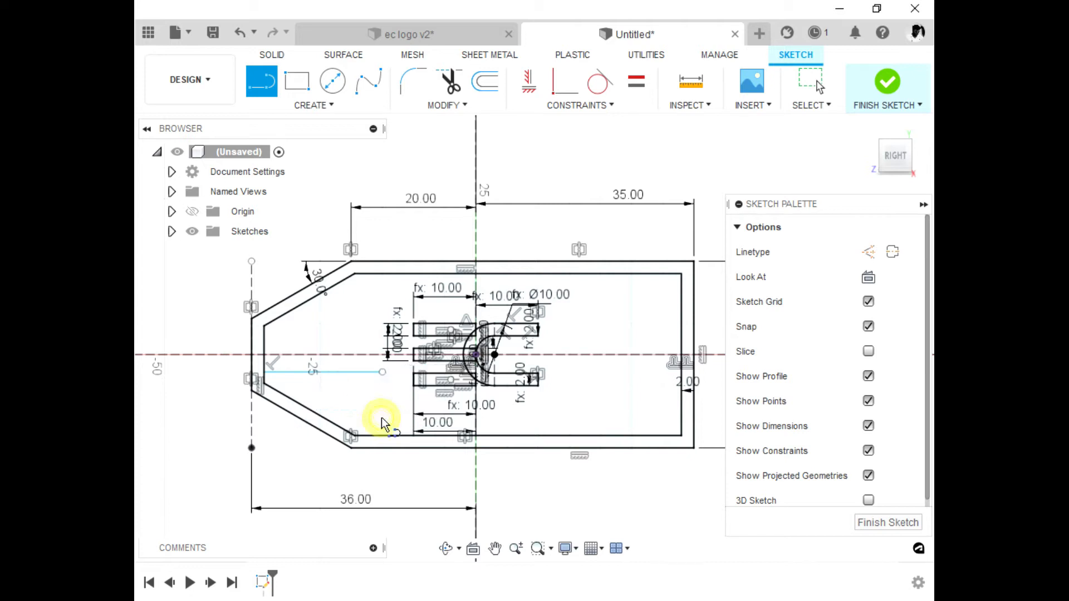
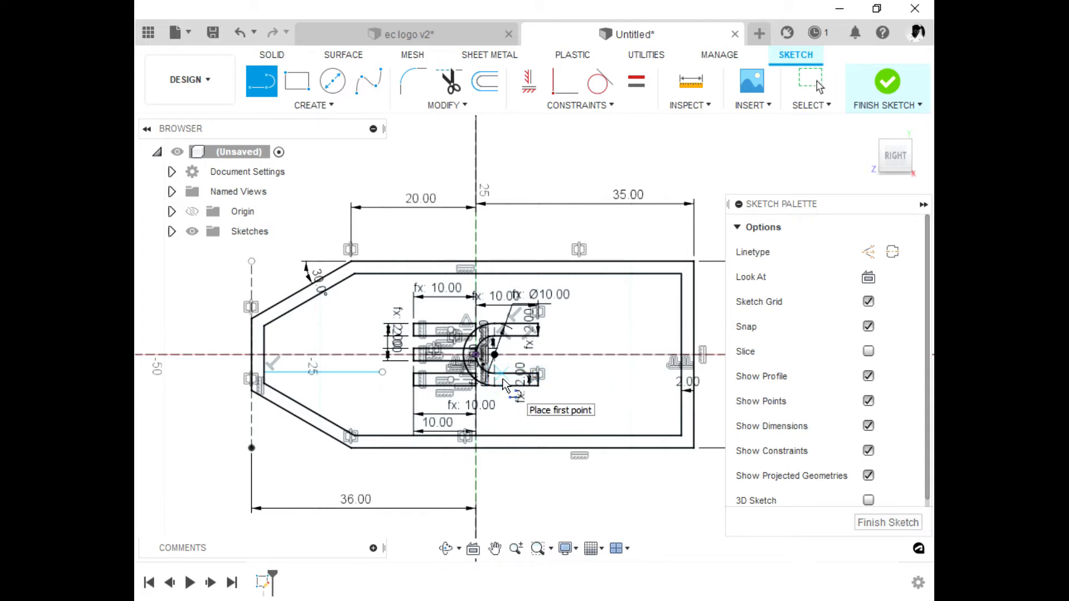
# Step: Draw a horizontal line about 27 mm long from the C-shaped band's lower arm towards the outline's right edge and make it construction
pyautogui.click(501, 379)
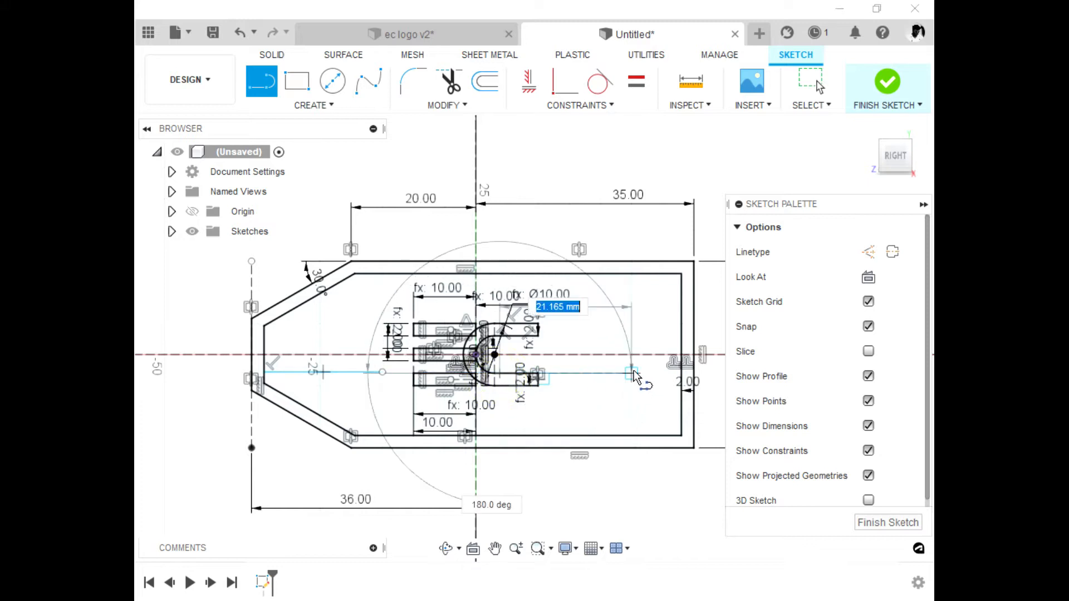
pyautogui.click(670, 373)
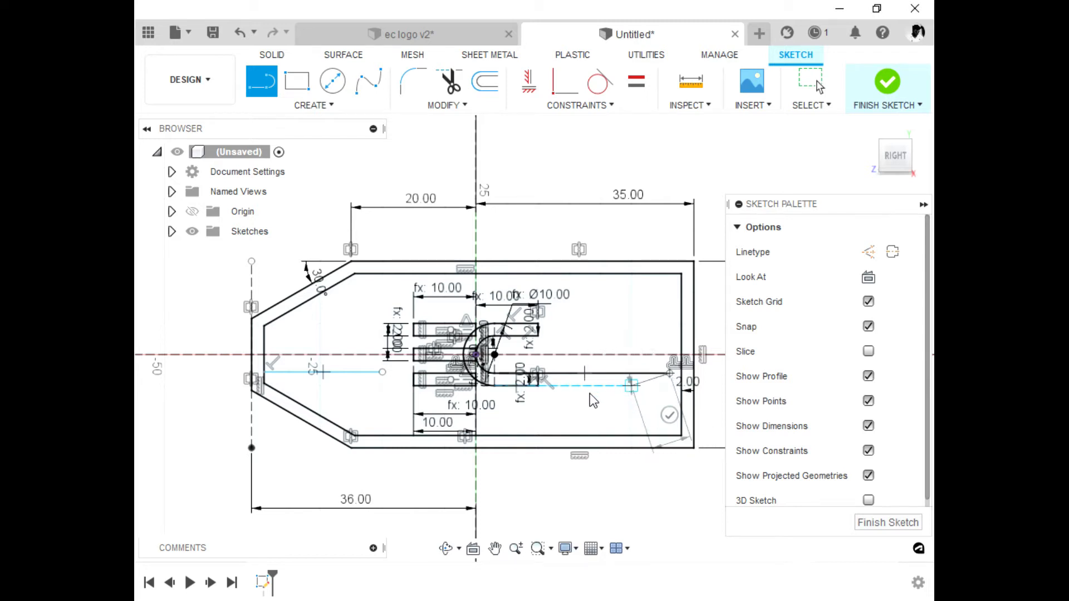
pyautogui.press('Escape')
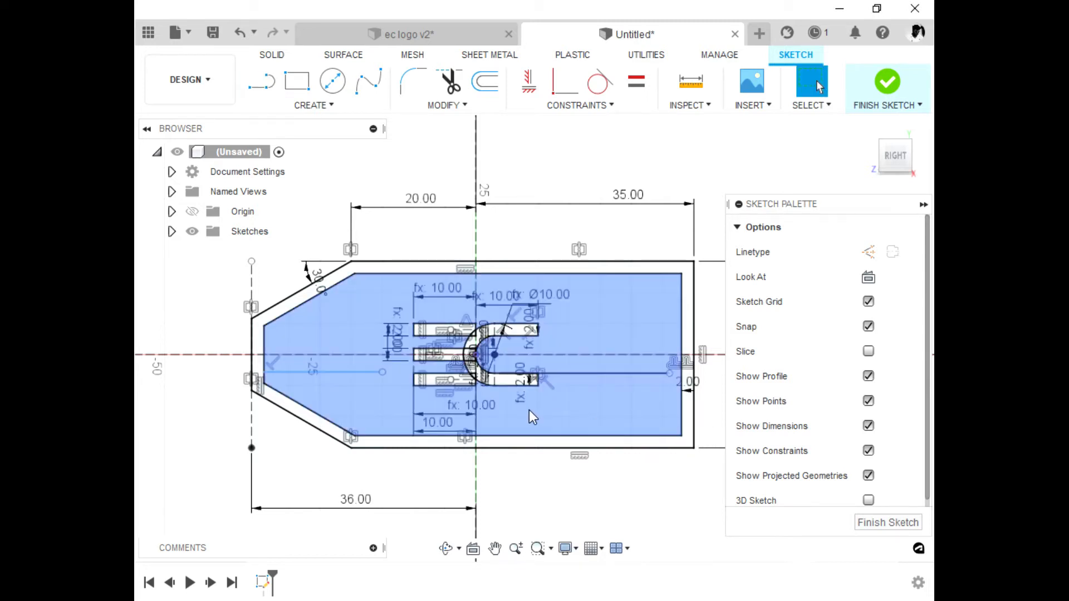
pyautogui.click(641, 520)
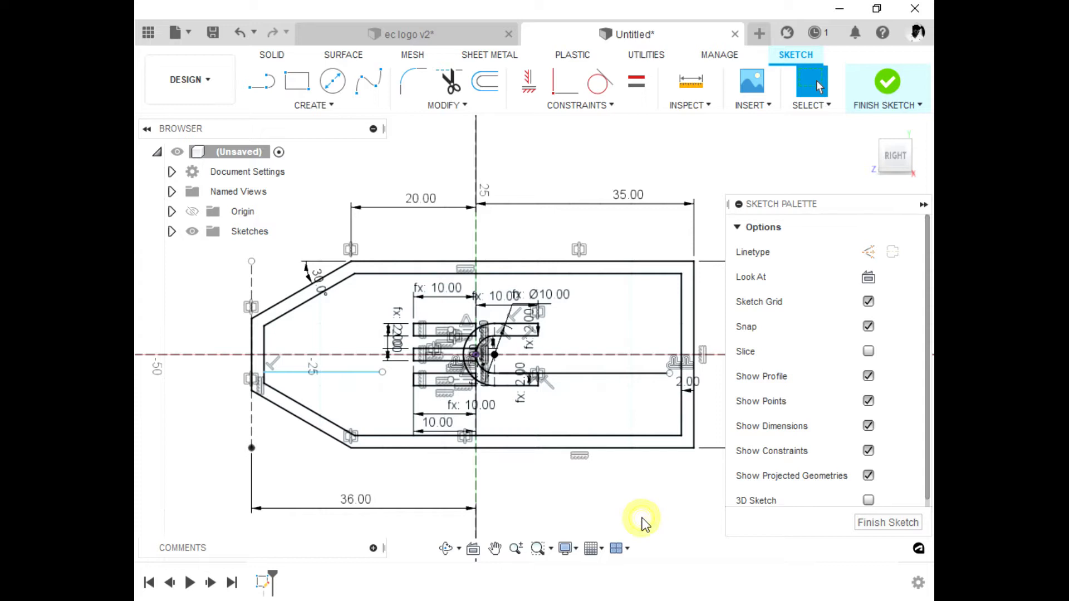
pyautogui.click(573, 374)
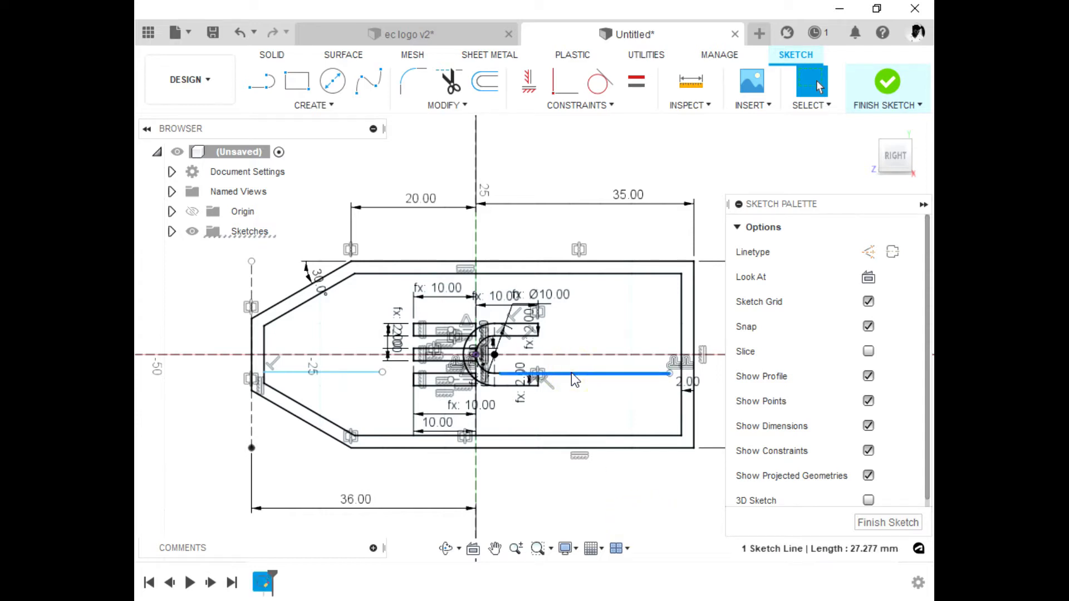
pyautogui.press('x')
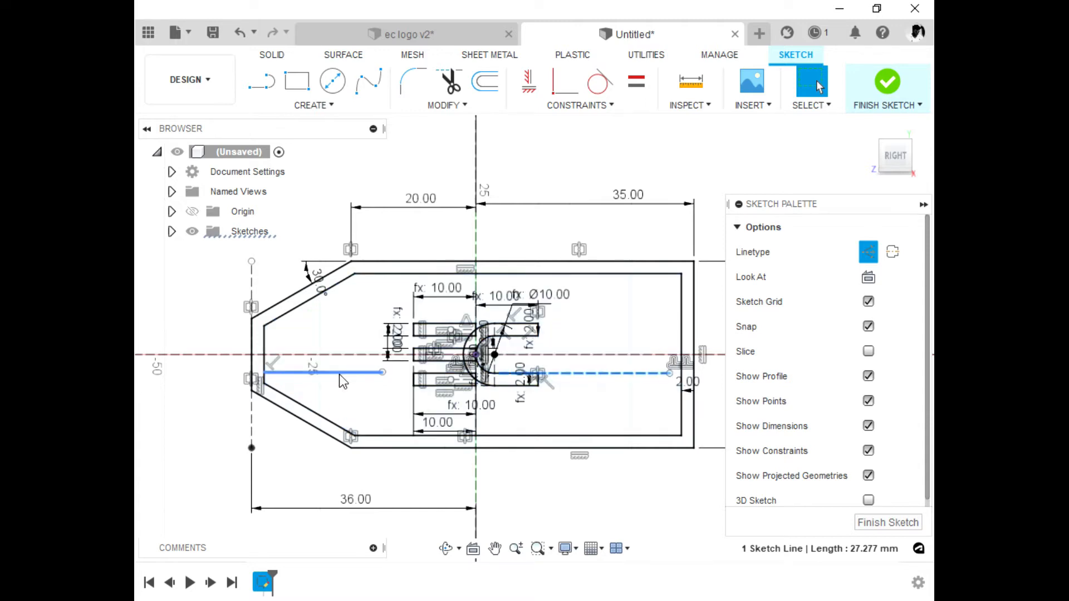
# Step: Lower the left horizontal line along the inner outline's left edge to about 3.6 mm below the horizontal axis
pyautogui.moveTo(267, 376); pyautogui.dragTo(274, 381)
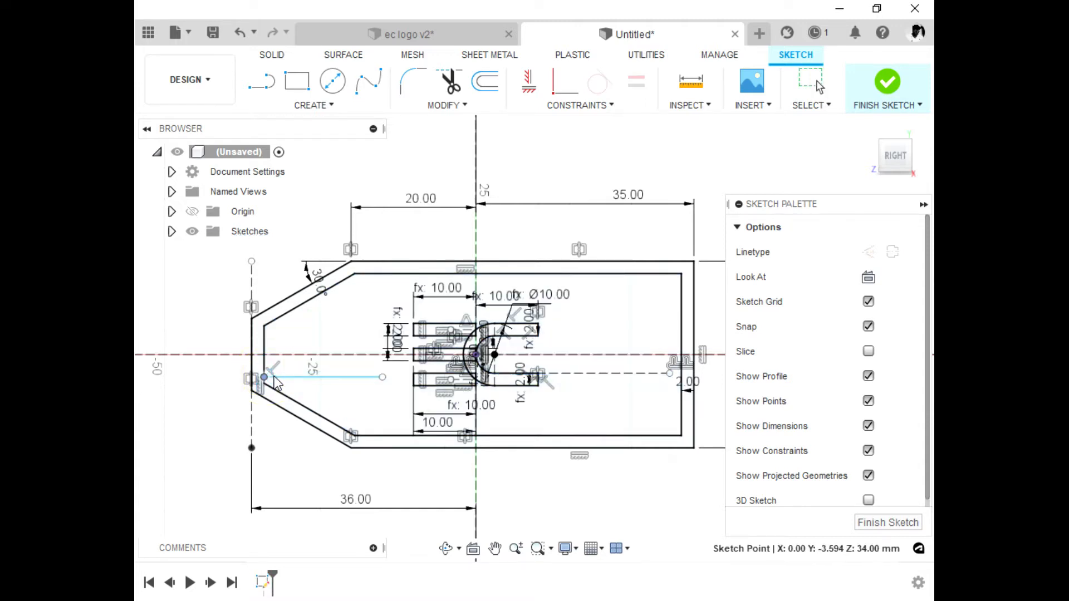
pyautogui.click(359, 395)
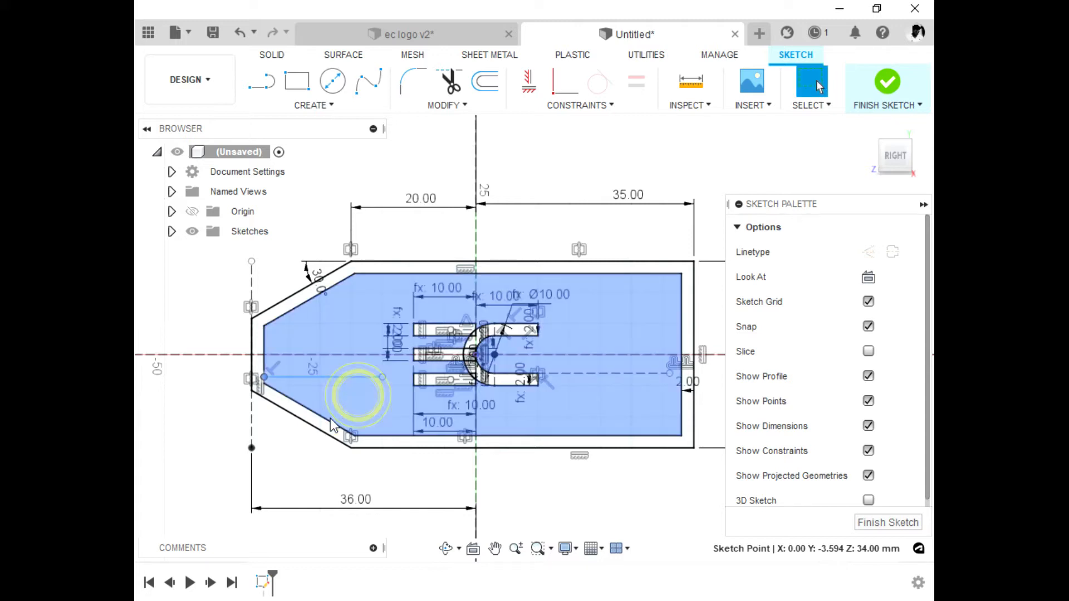
# Step: Make the left horizontal line's left endpoint coincident with the inner outline's lower-left corner
pyautogui.click(607, 487)
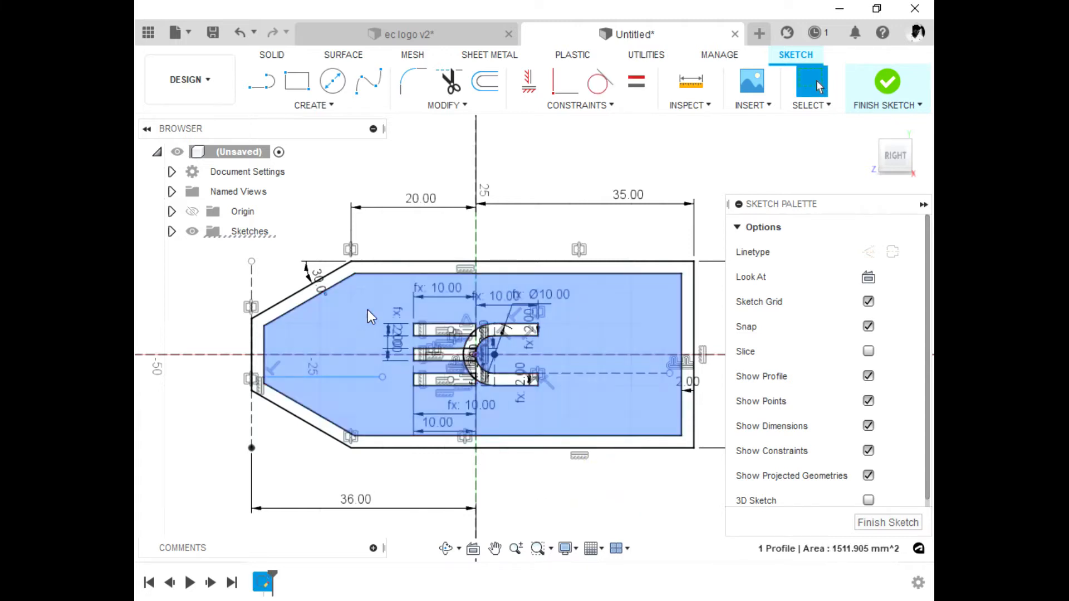
pyautogui.click(627, 501)
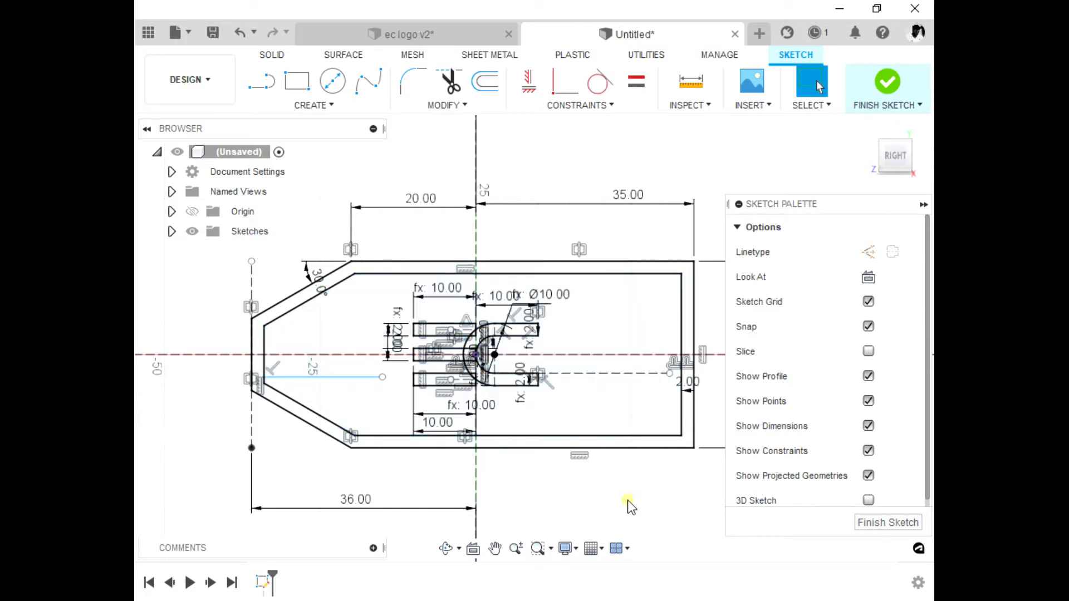
pyautogui.click(270, 379)
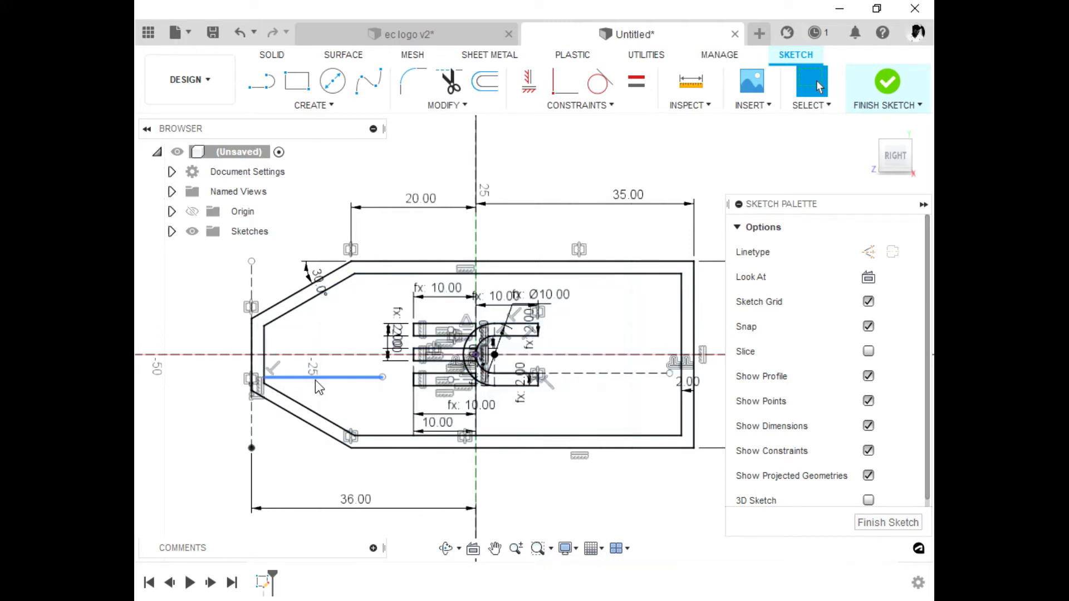
pyautogui.click(264, 378)
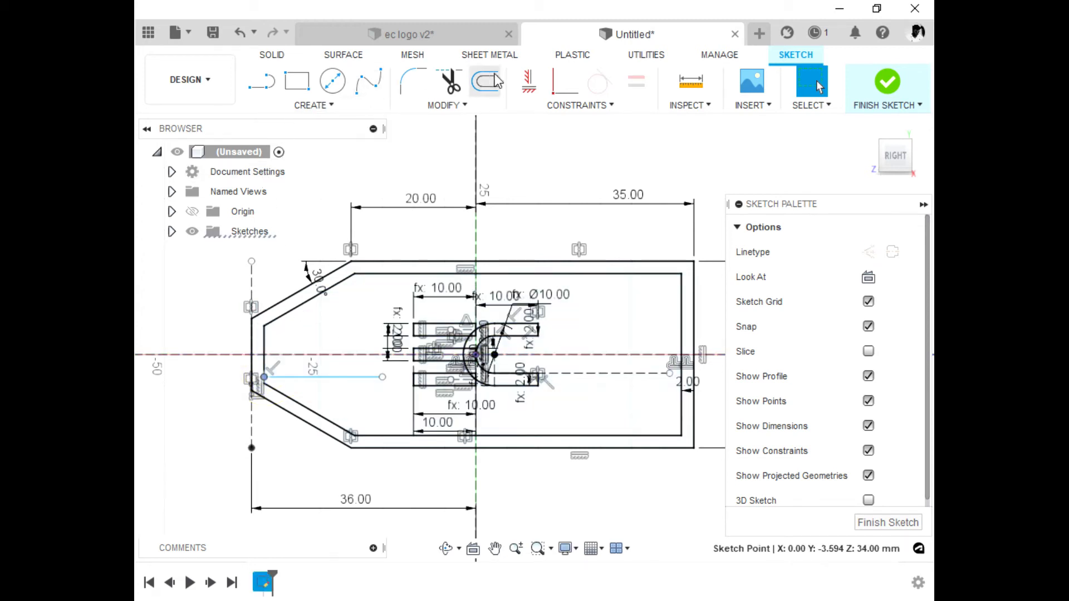
pyautogui.click(573, 92)
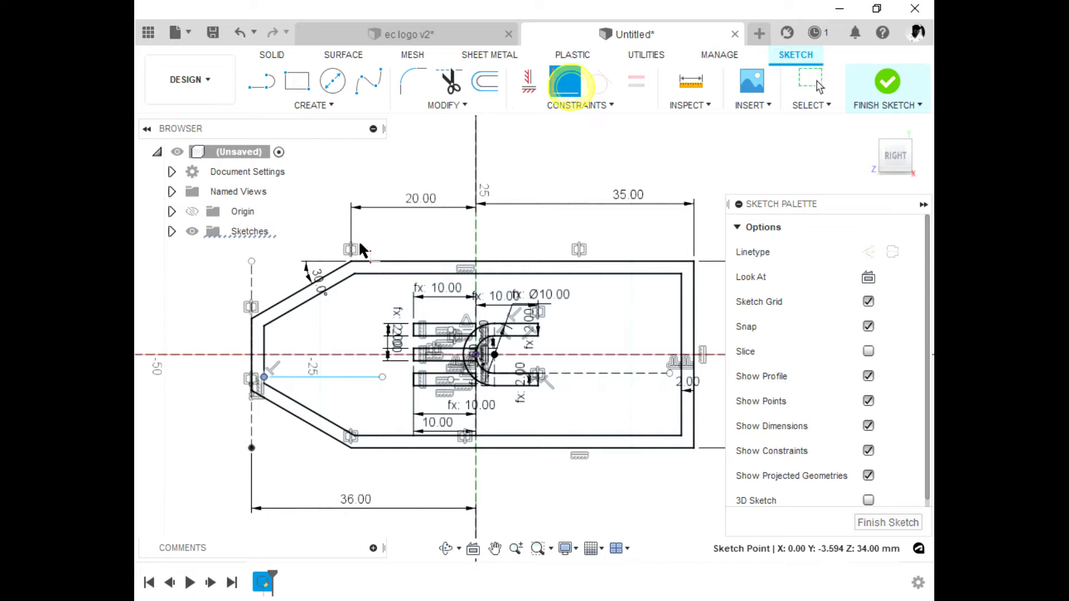
pyautogui.click(268, 386)
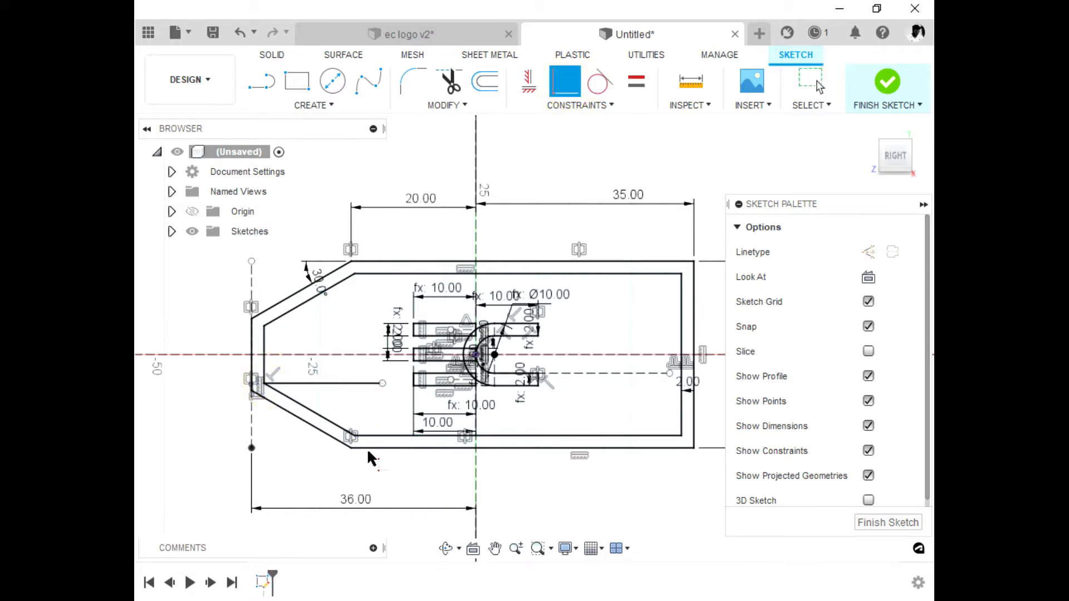
pyautogui.press('Escape')
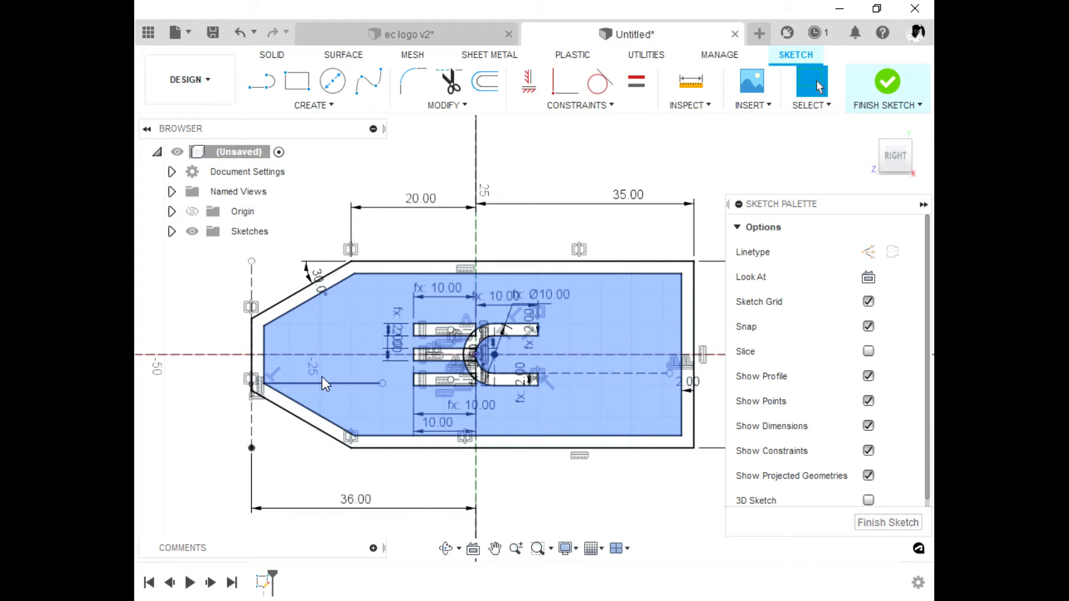
# Step: Convert the 19 mm horizontal line starting at the inner outline's lower-left corner to construction
pyautogui.click(332, 384)
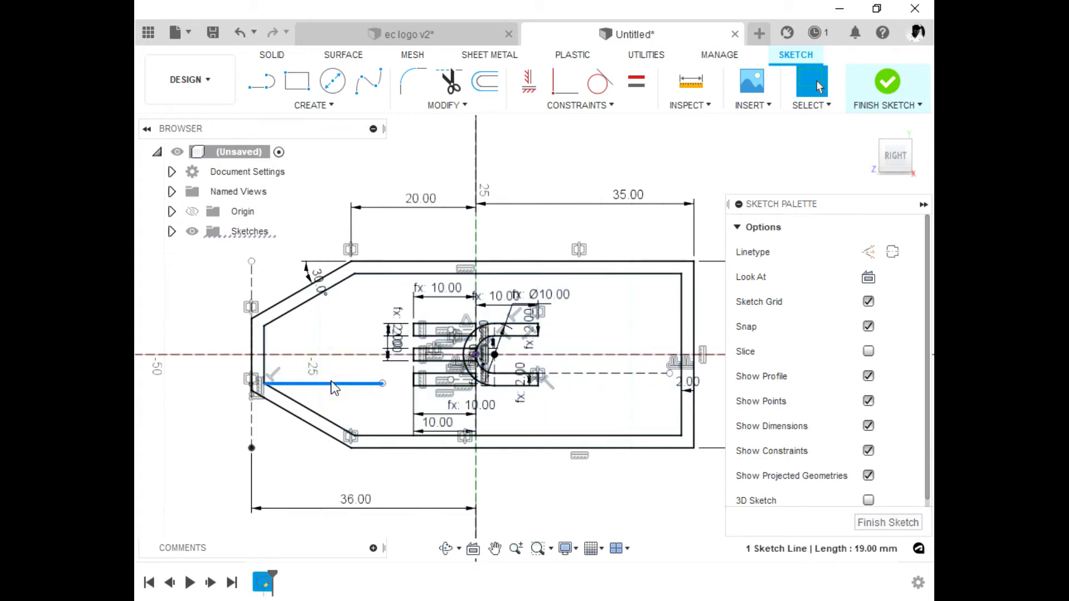
pyautogui.press('x')
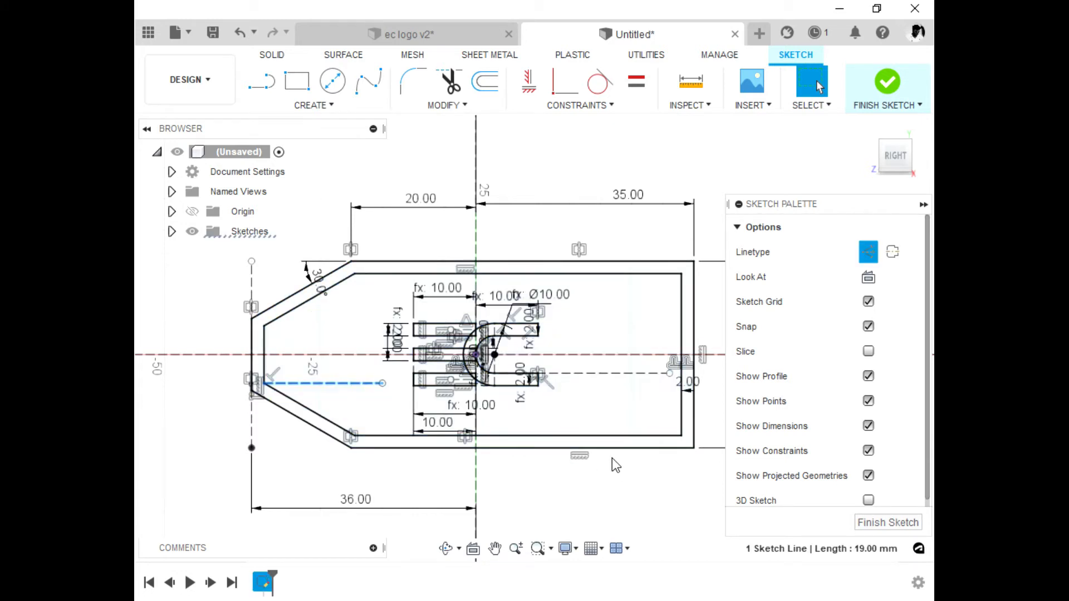
pyautogui.click(643, 498)
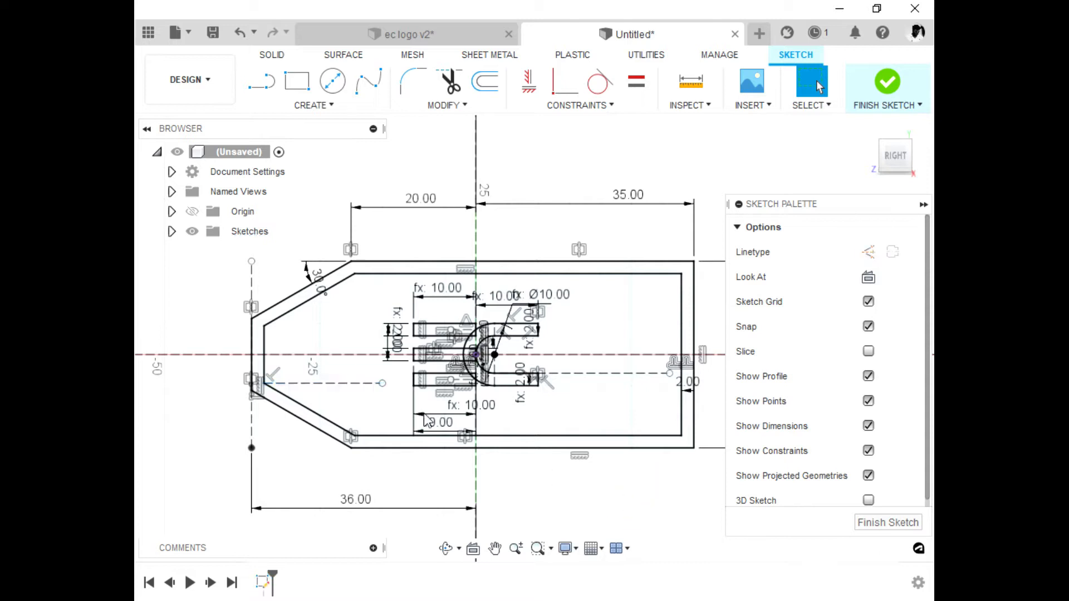
# Step: Create text on path along the left horizontal construction line, entering the person's first name and making it bold
pyautogui.click(354, 109)
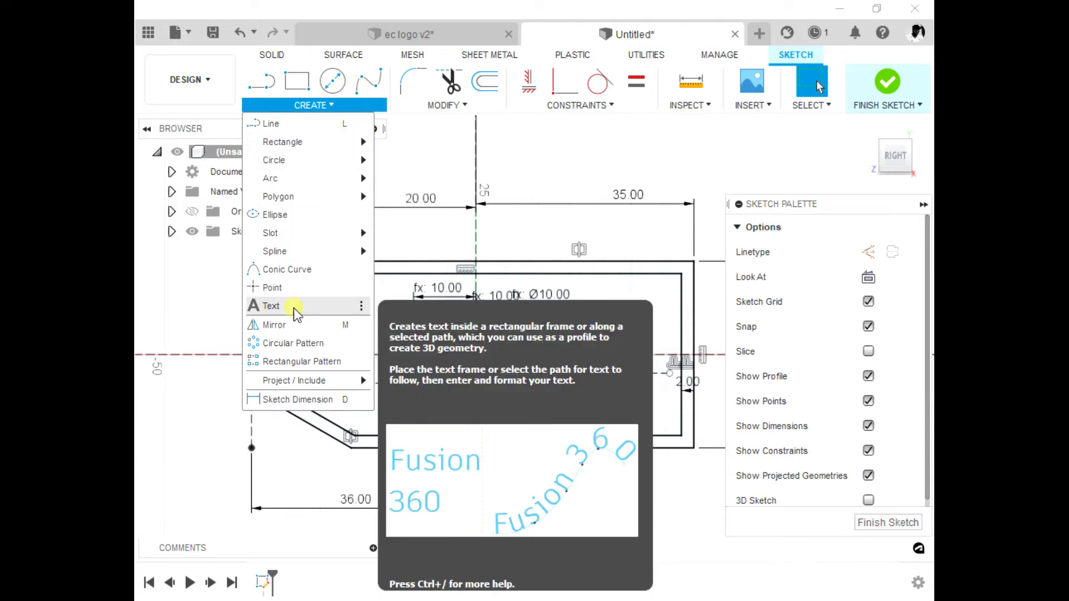
pyautogui.click(295, 311)
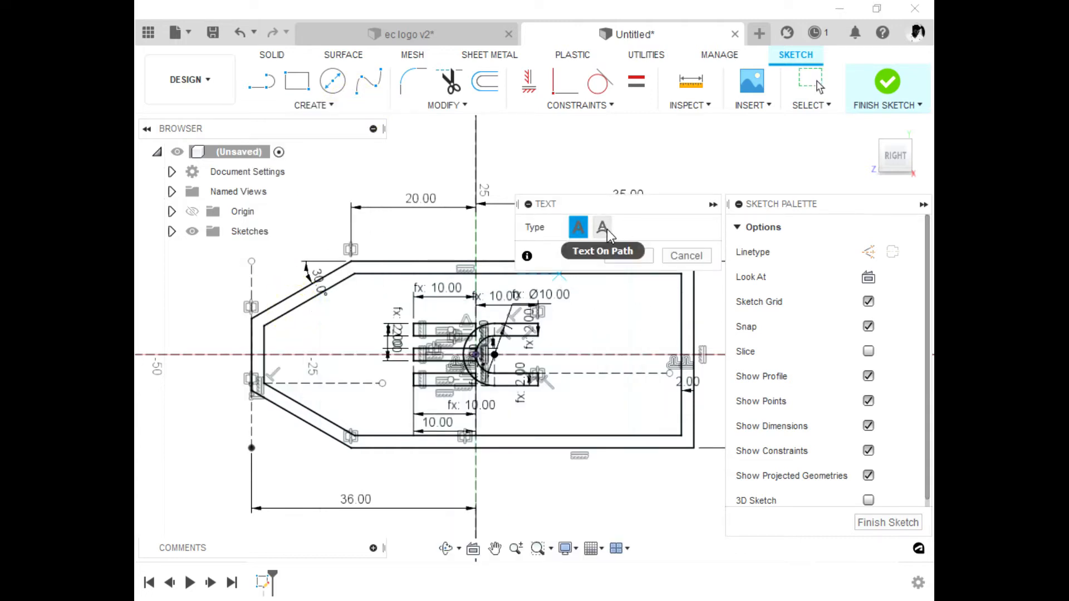
pyautogui.click(602, 227)
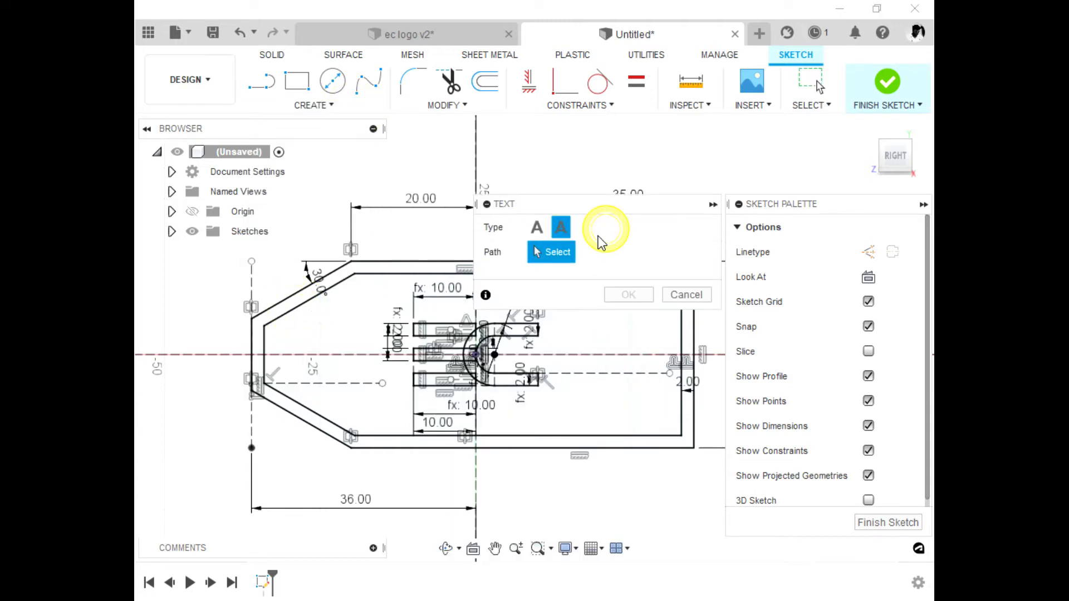
pyautogui.click(341, 384)
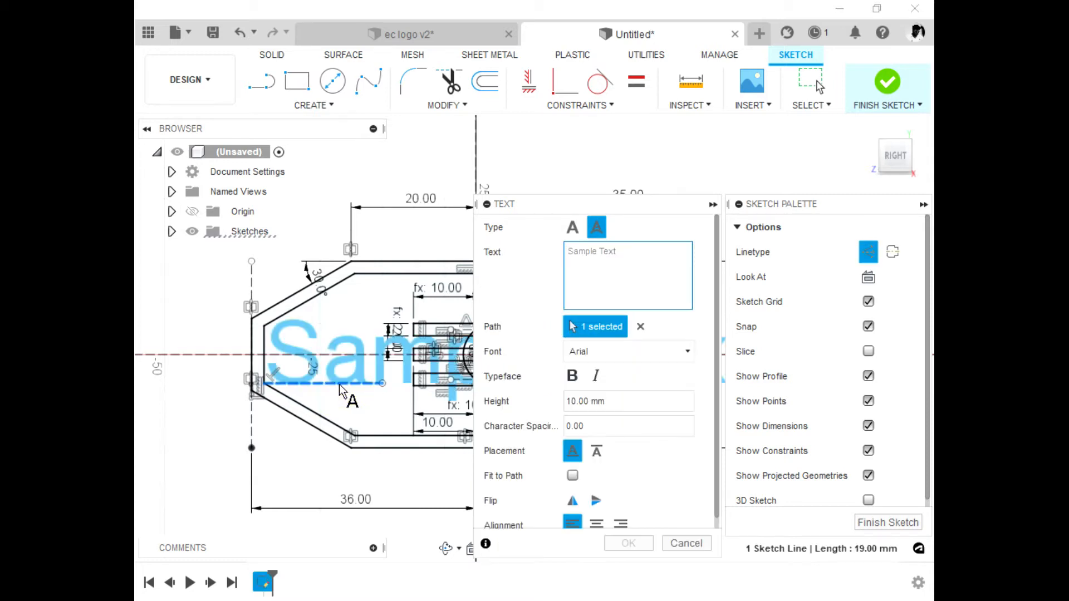
pyautogui.click(627, 251)
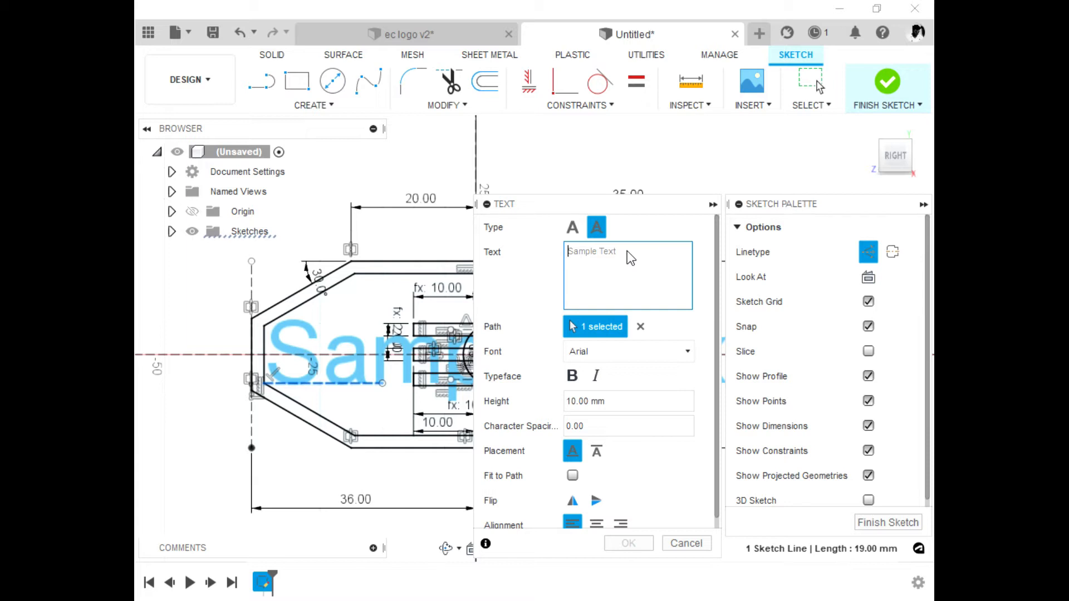
pyautogui.write('E')
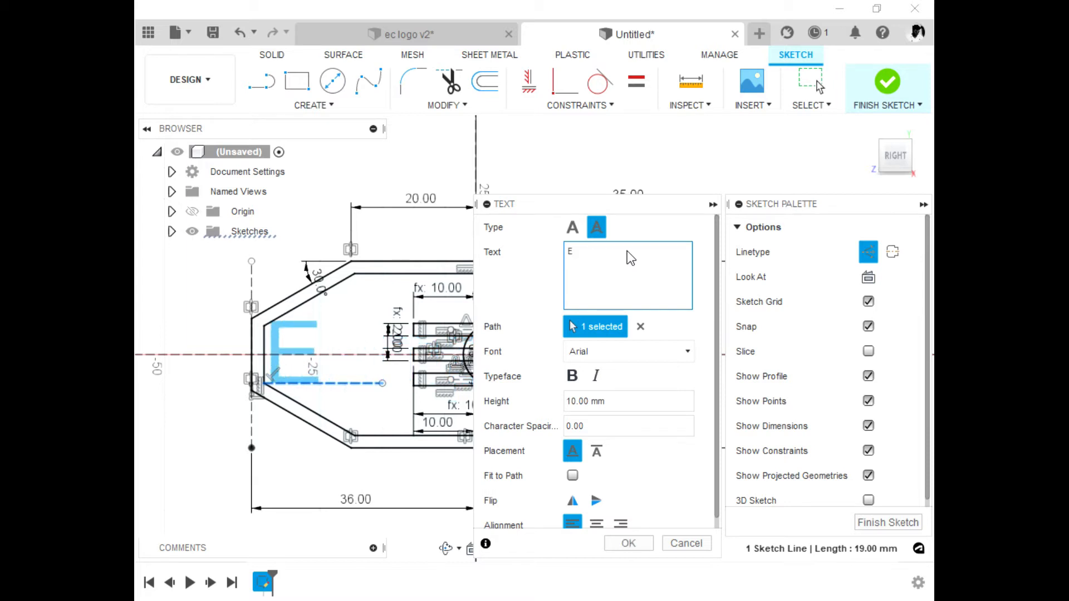
pyautogui.write('I')
pyautogui.write('vis')
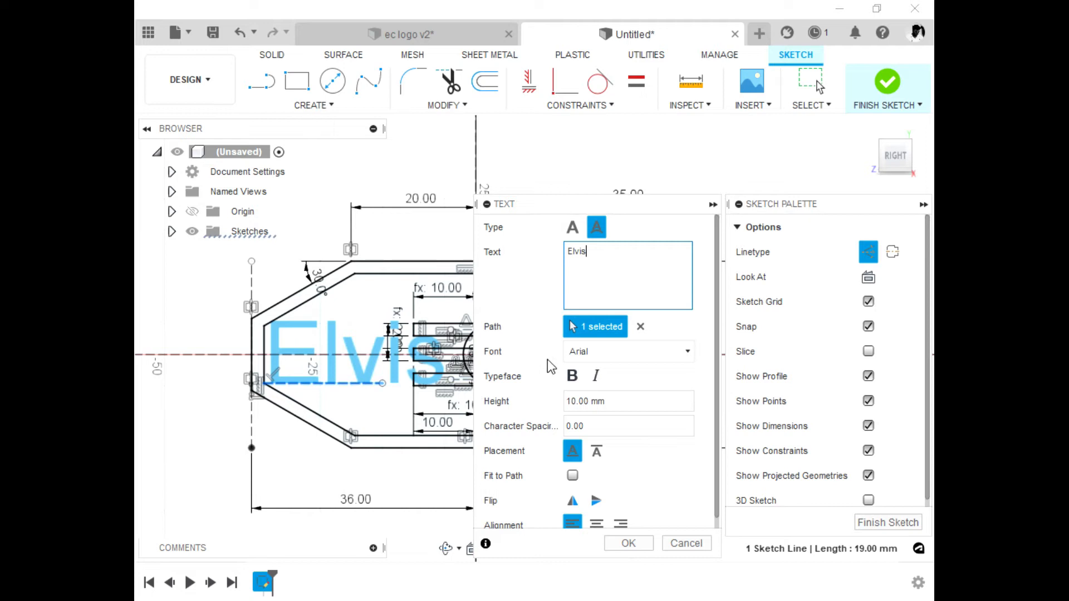
pyautogui.click(571, 376)
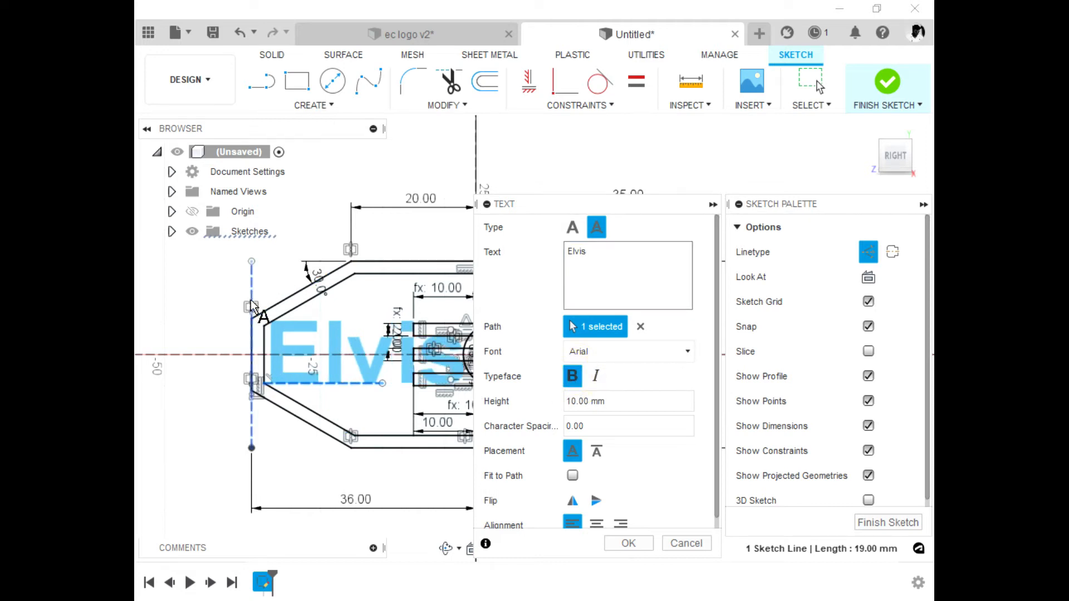
pyautogui.scroll(-3, 292, 303)
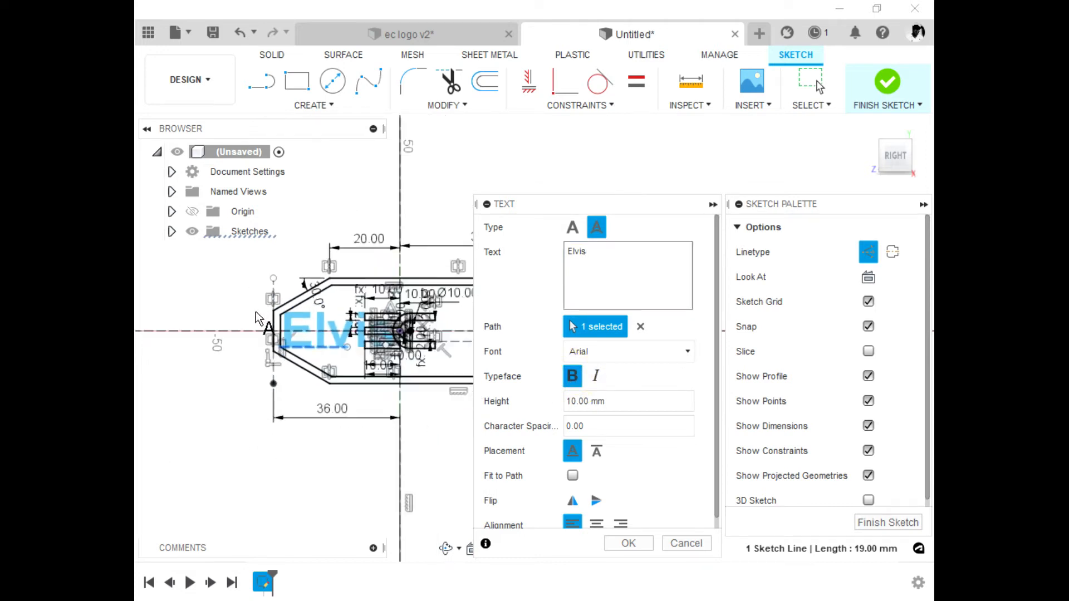
pyautogui.doubleClick(617, 399)
pyautogui.write('5')
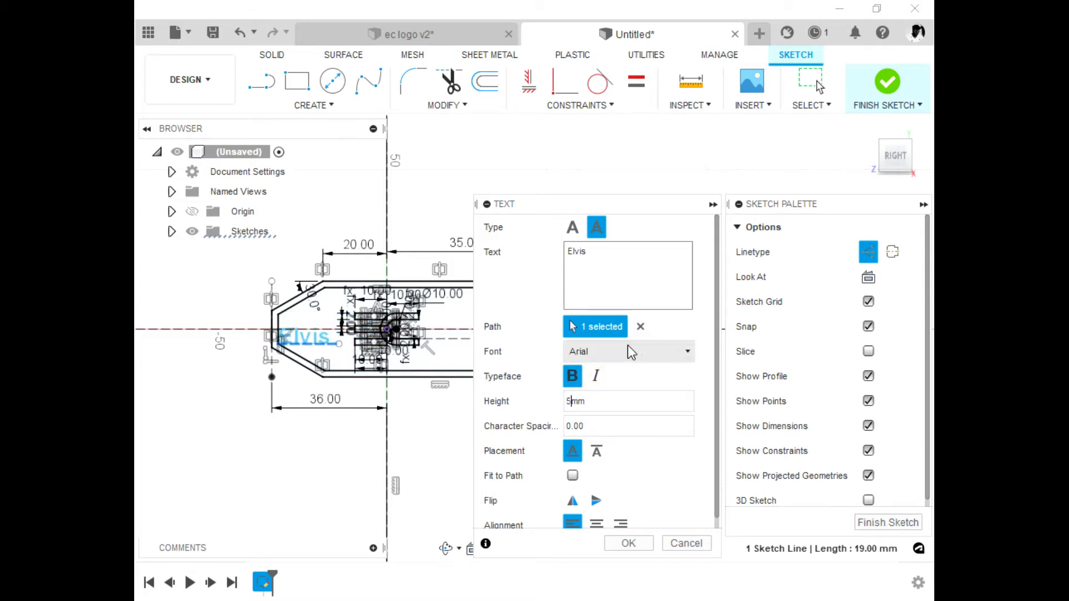
pyautogui.scroll(3, 295, 330)
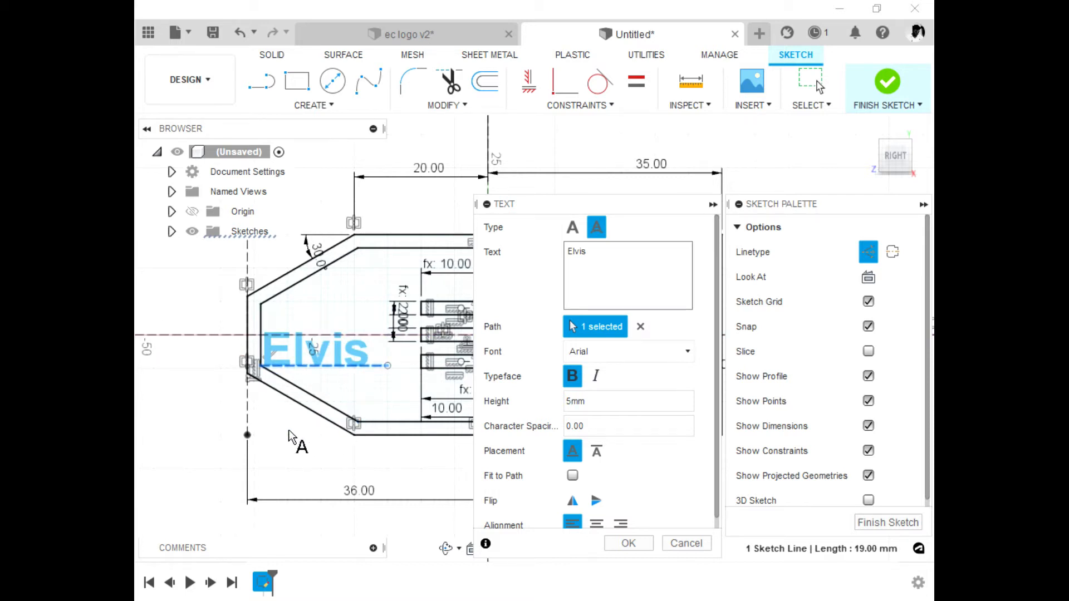
pyautogui.press('Escape')
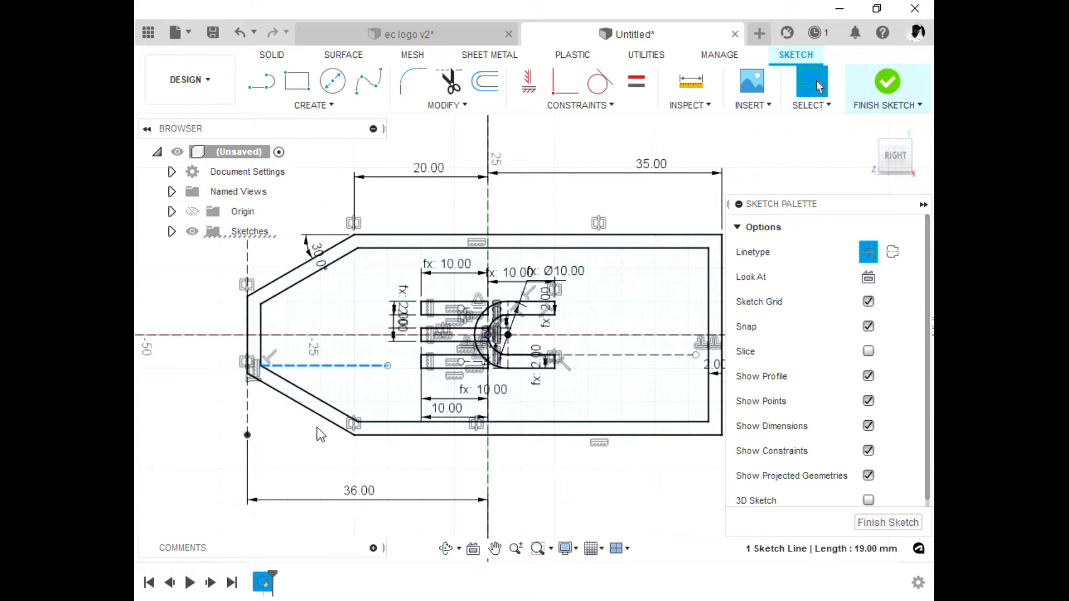
pyautogui.click(344, 107)
pyautogui.click(275, 305)
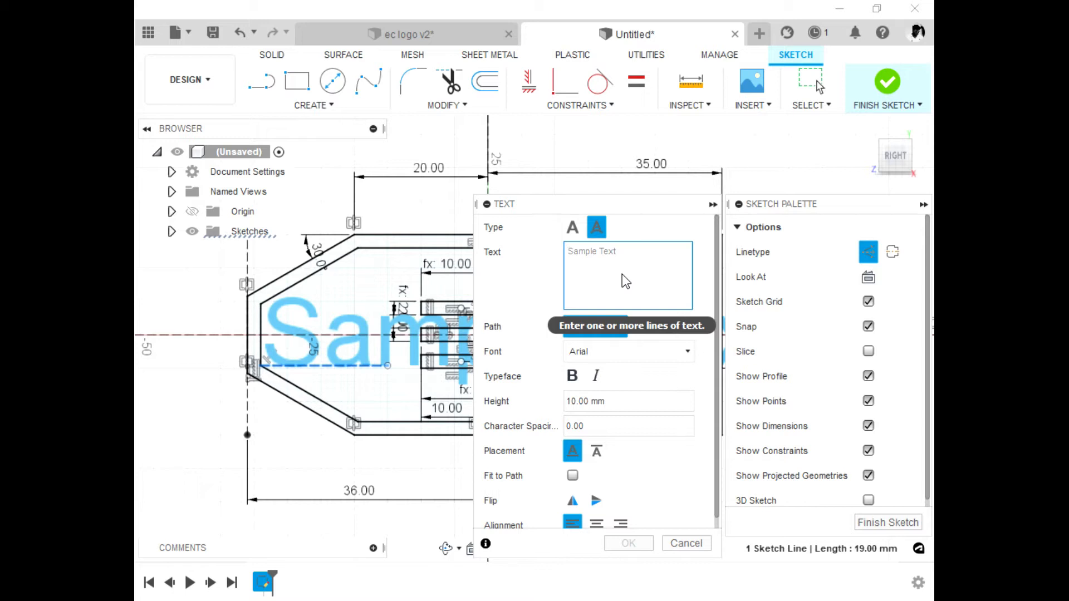
pyautogui.write('Elvi')
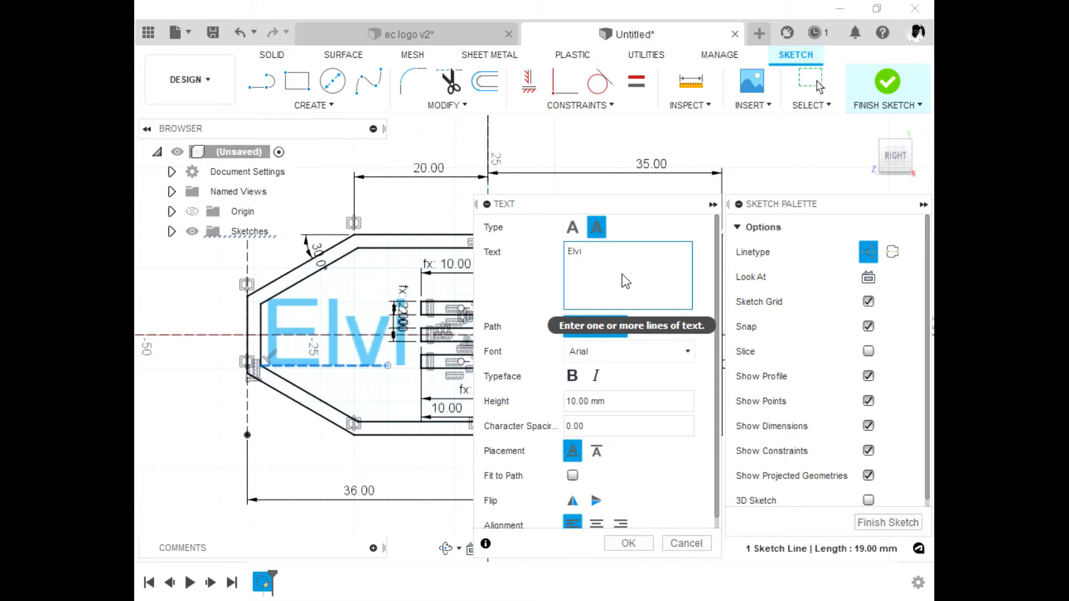
pyautogui.write('s')
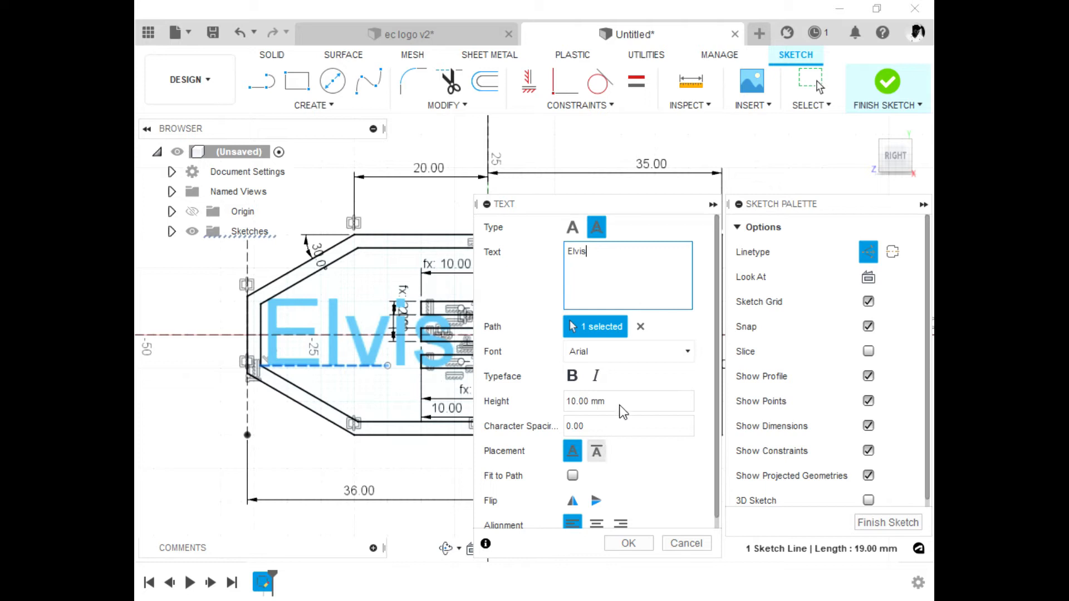
pyautogui.click(573, 476)
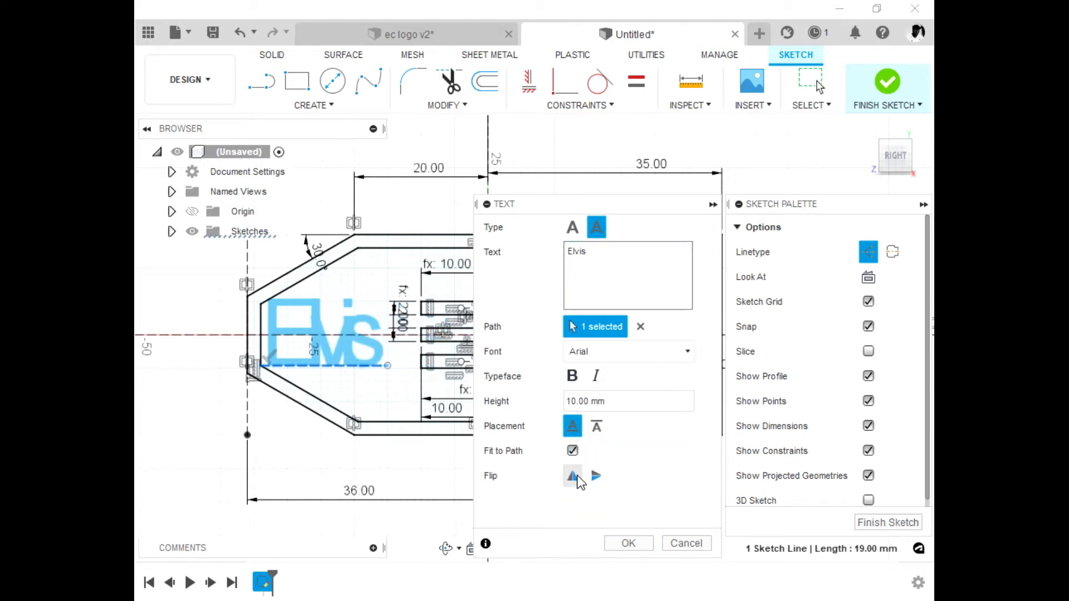
pyautogui.click(388, 366)
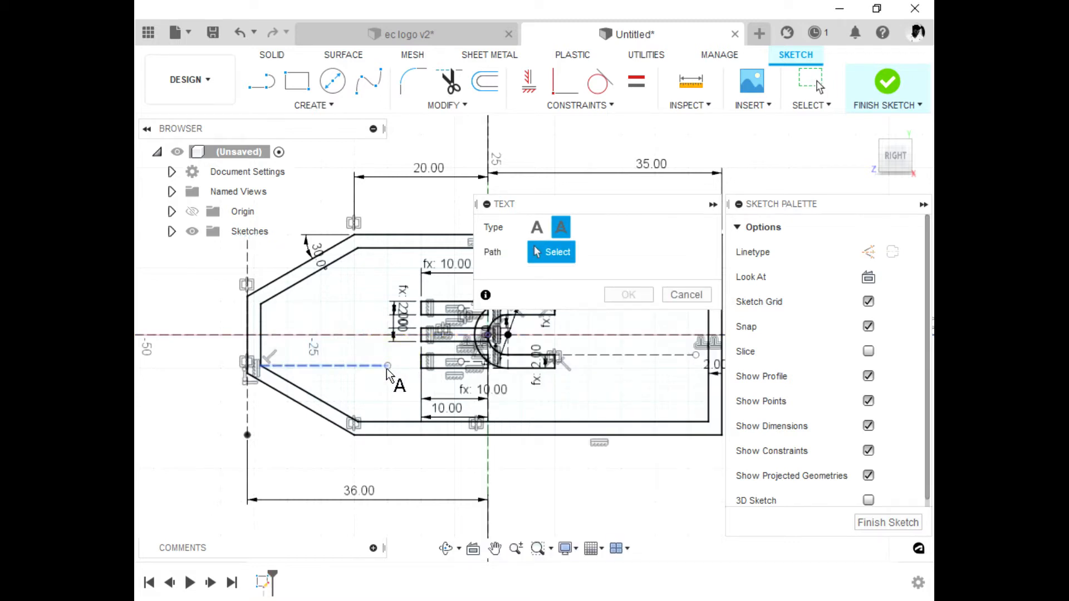
# Step: Add the name text on the short construction line with Fit to Path, in Arial at 10 mm height
pyautogui.click(350, 366)
pyautogui.click(351, 366)
pyautogui.click(351, 367)
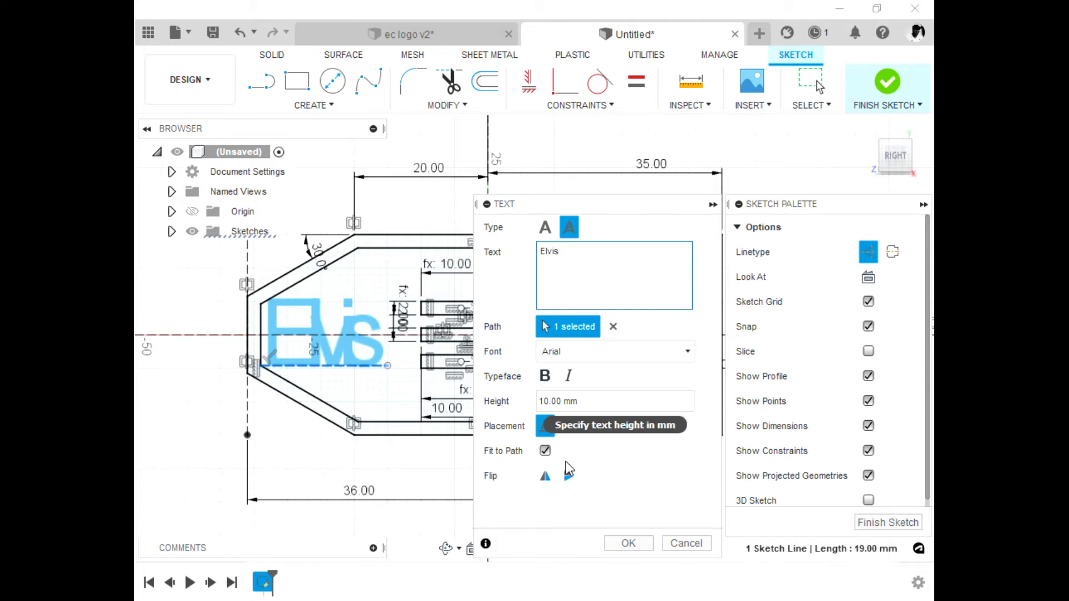
pyautogui.click(619, 543)
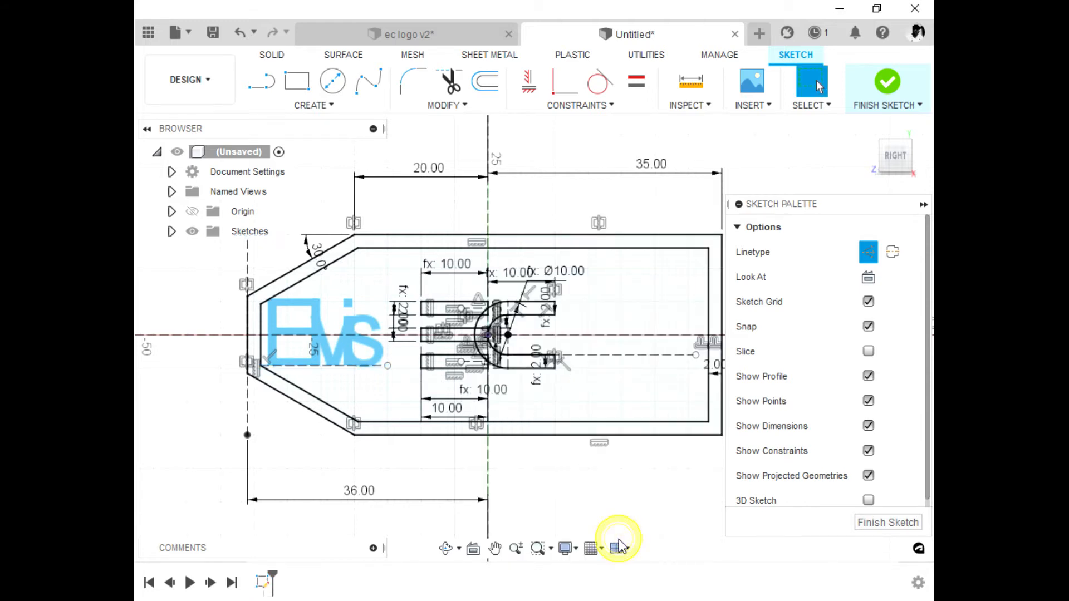
# Step: Extend the text's path line toward the logo bars by its free endpoint, to about 25 mm long
pyautogui.scroll(3, 371, 331)
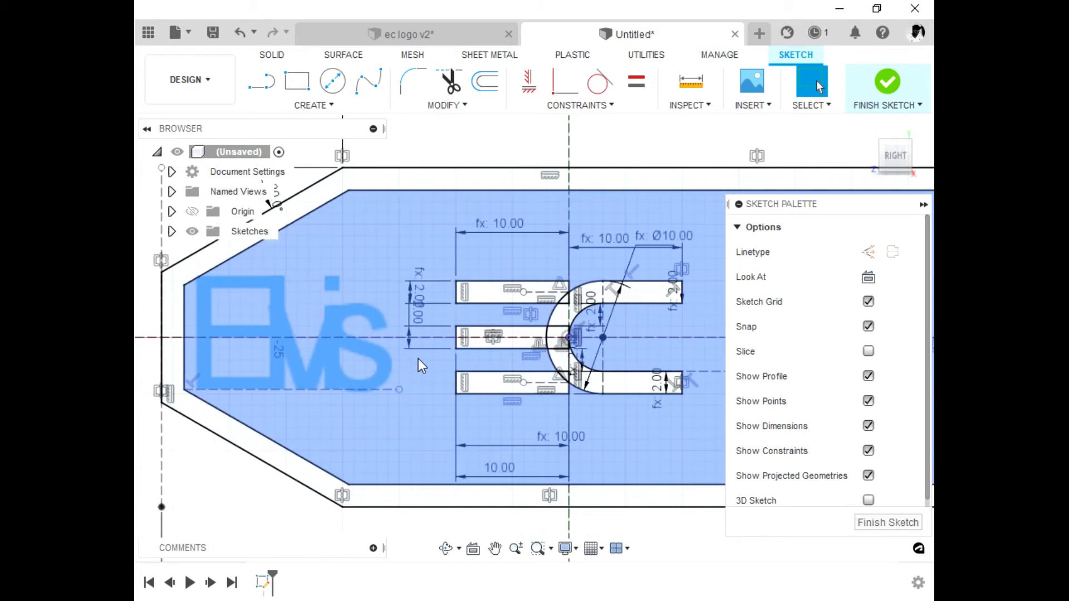
pyautogui.moveTo(399, 389); pyautogui.dragTo(447, 376)
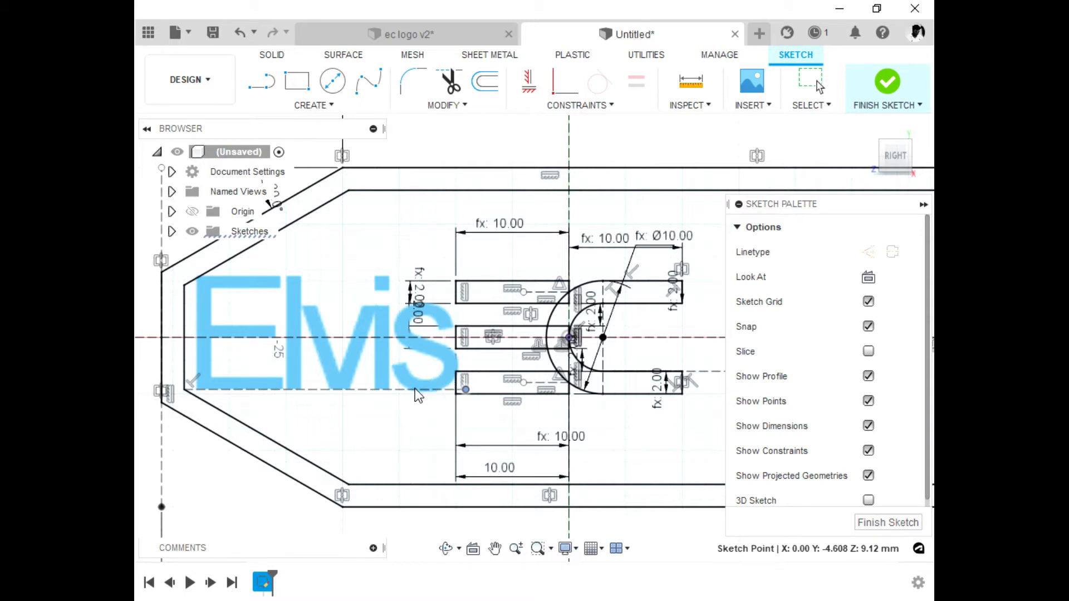
pyautogui.click(212, 357)
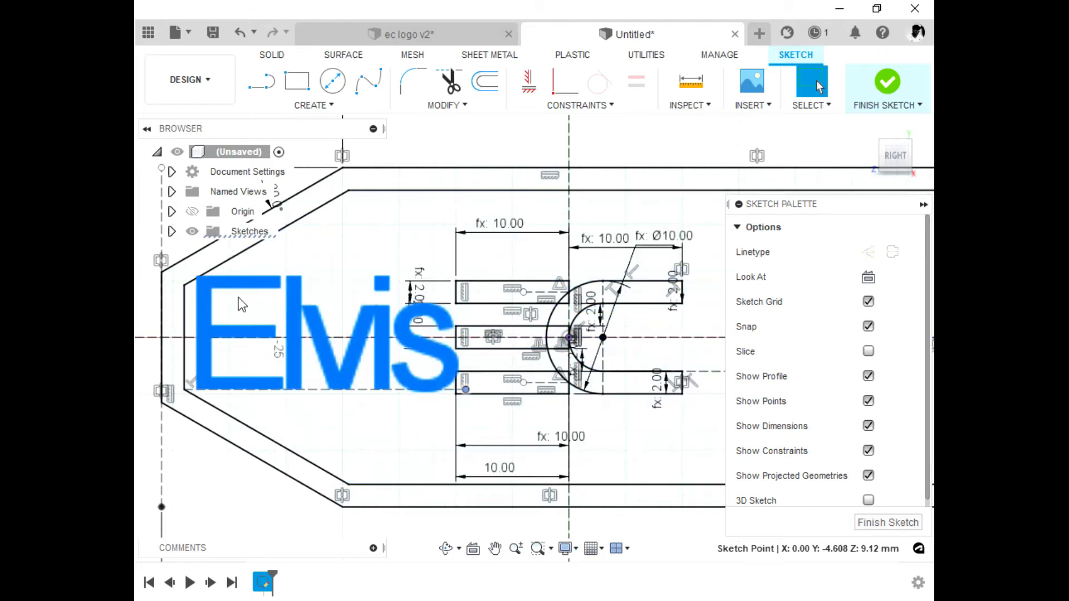
pyautogui.scroll(1, 208, 366)
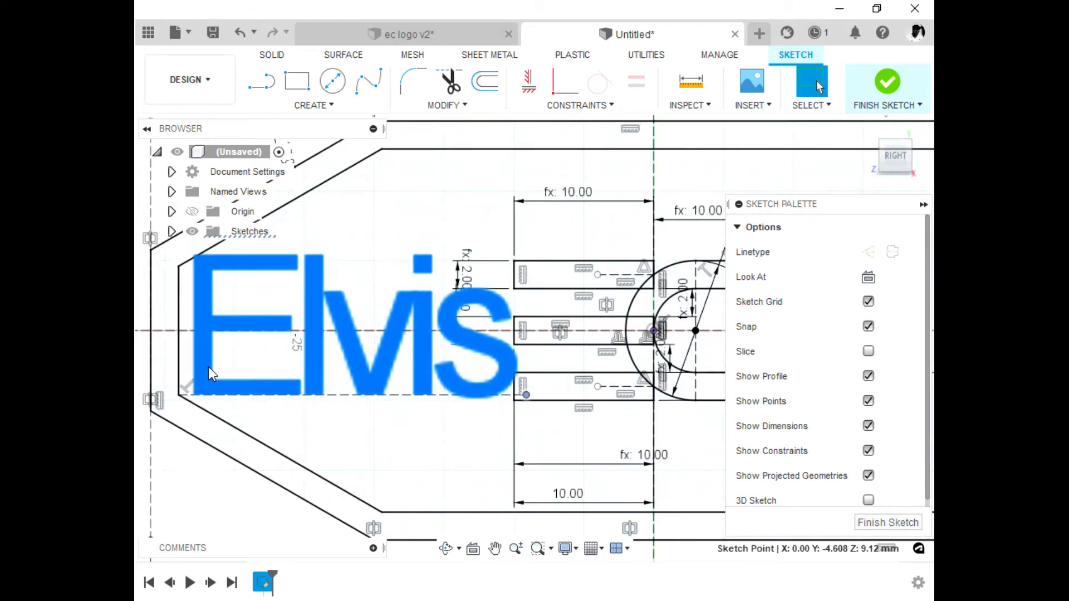
pyautogui.scroll(-2, 208, 366)
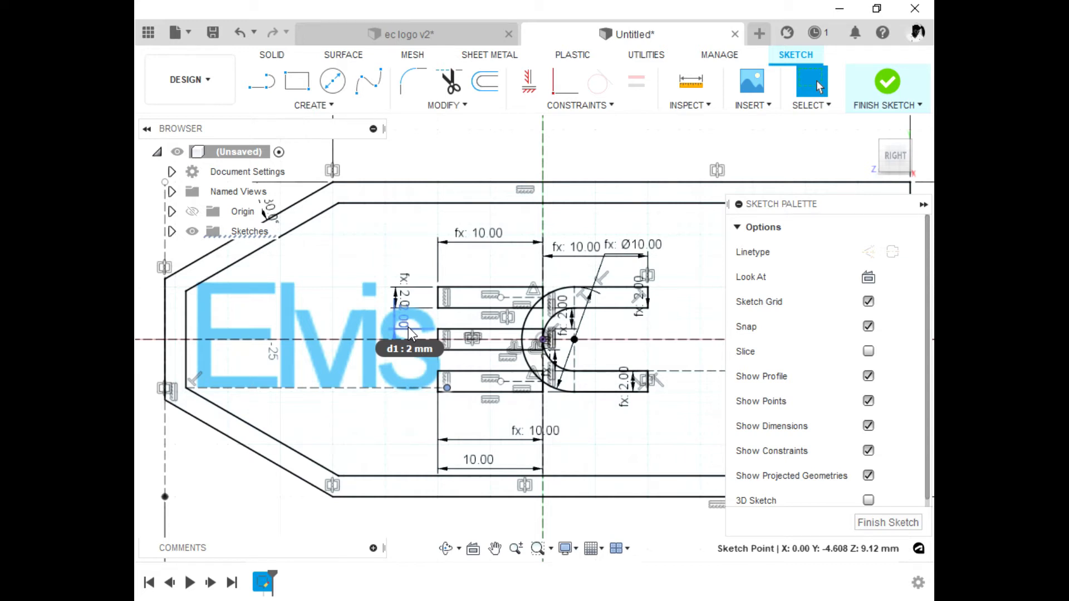
# Step: Edit the fitted name text and set its height to 5 mm
pyautogui.click(349, 339)
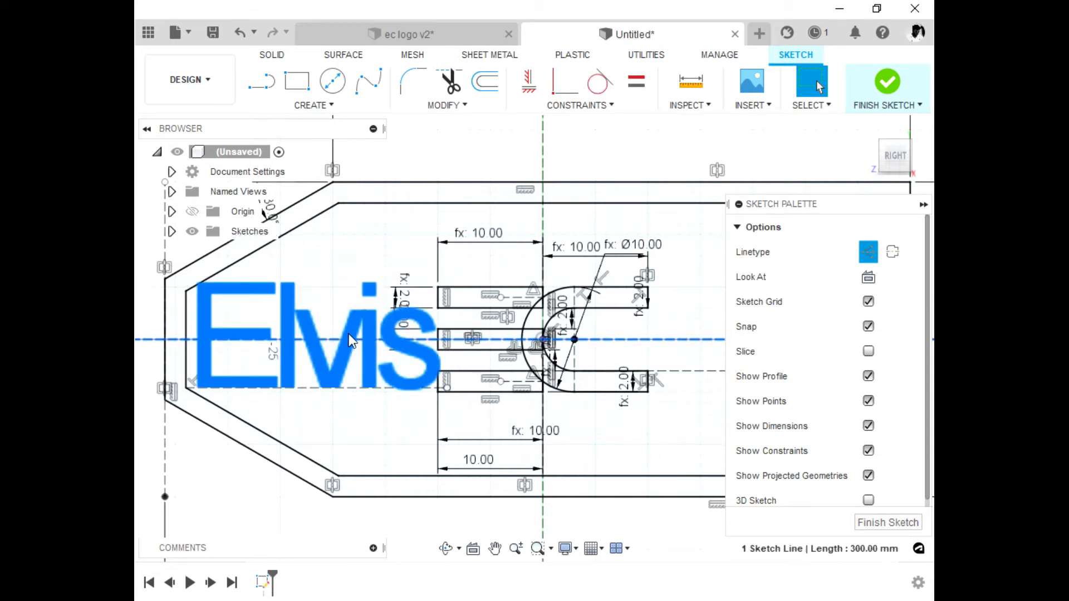
pyautogui.rightClick(349, 336)
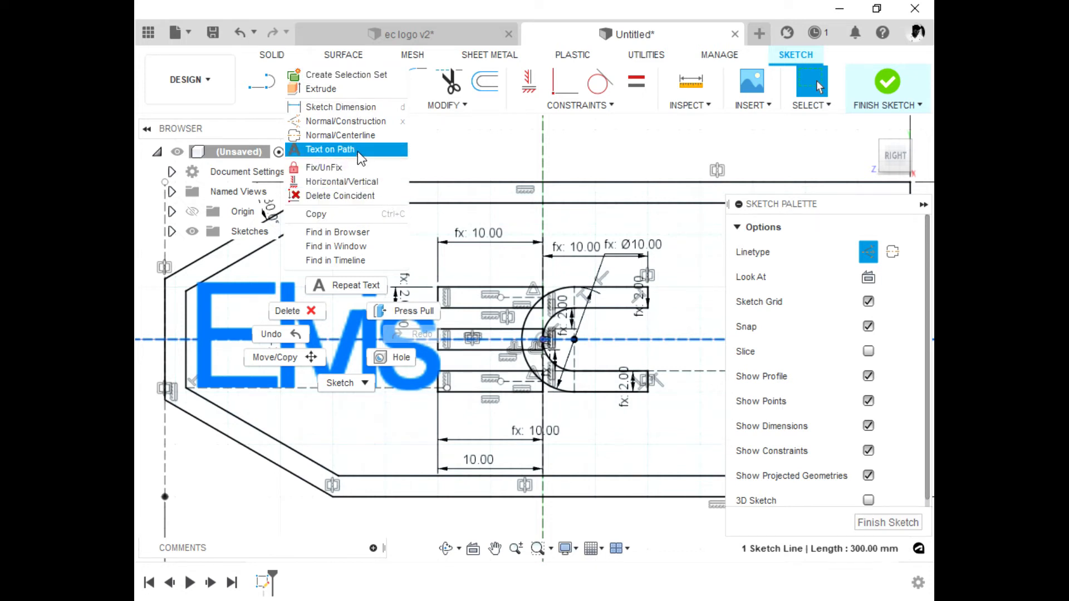
pyautogui.click(419, 218)
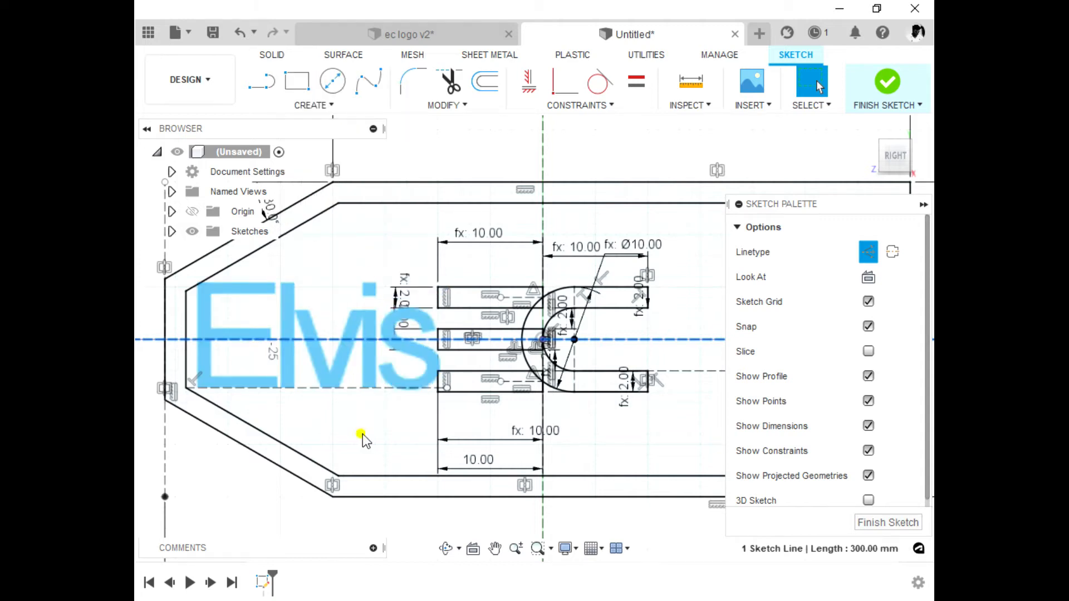
pyautogui.click(252, 500)
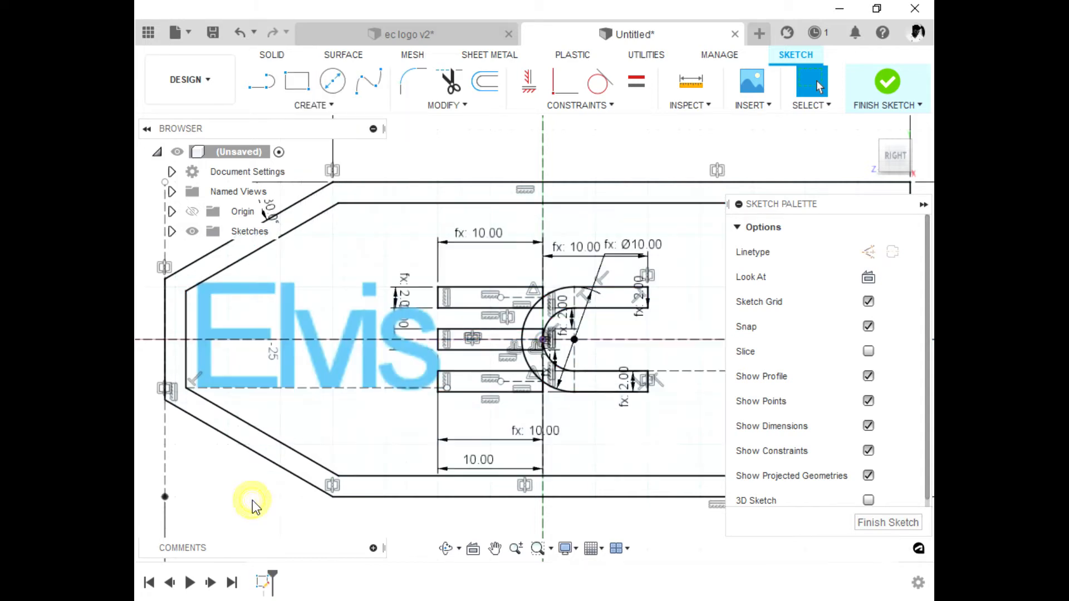
pyautogui.doubleClick(287, 365)
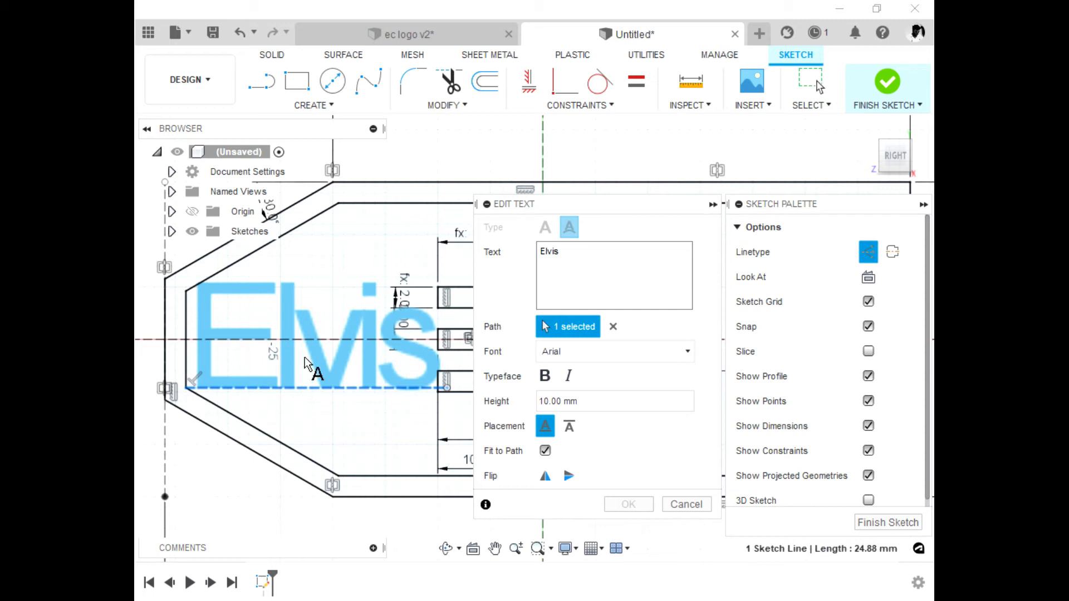
pyautogui.moveTo(585, 401); pyautogui.dragTo(530, 400)
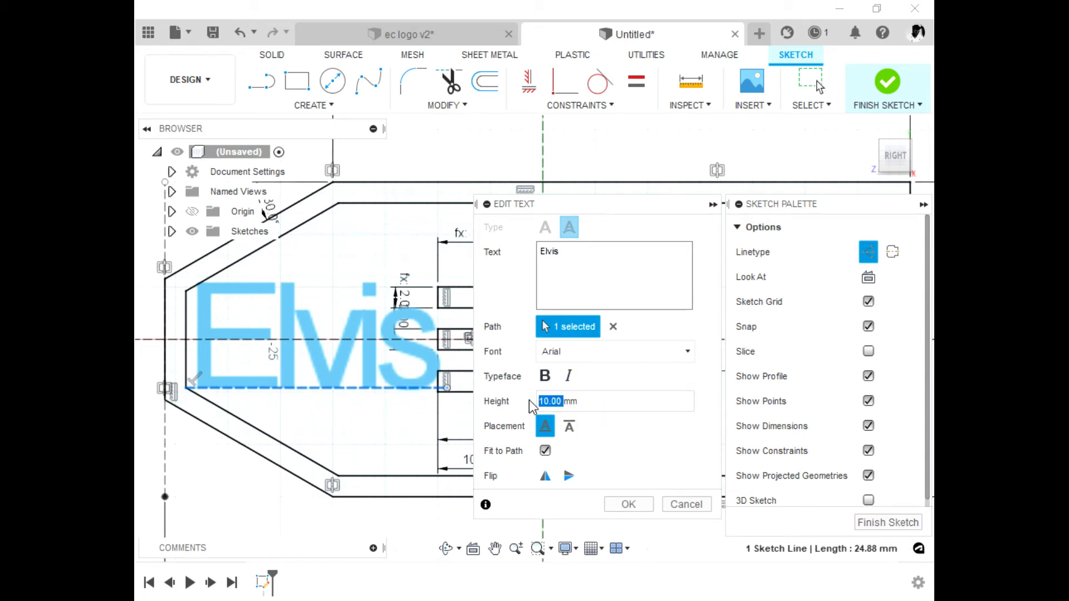
pyautogui.write('5')
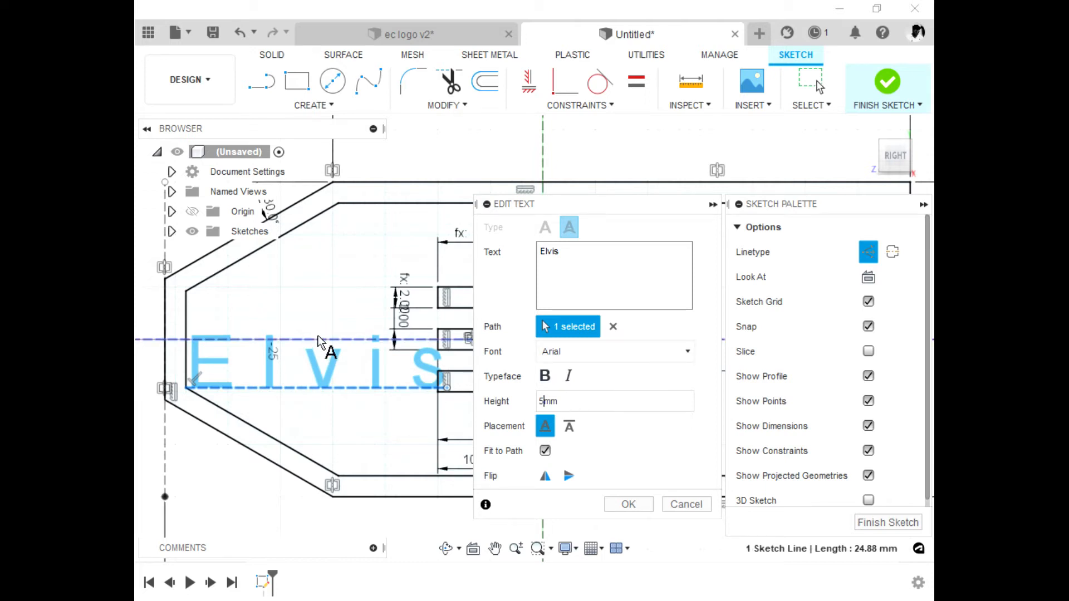
pyautogui.click(619, 505)
# Step: Try to release the coincident constraint at the frame's lower corner and move the text's path line upward
pyautogui.scroll(3, 190, 387)
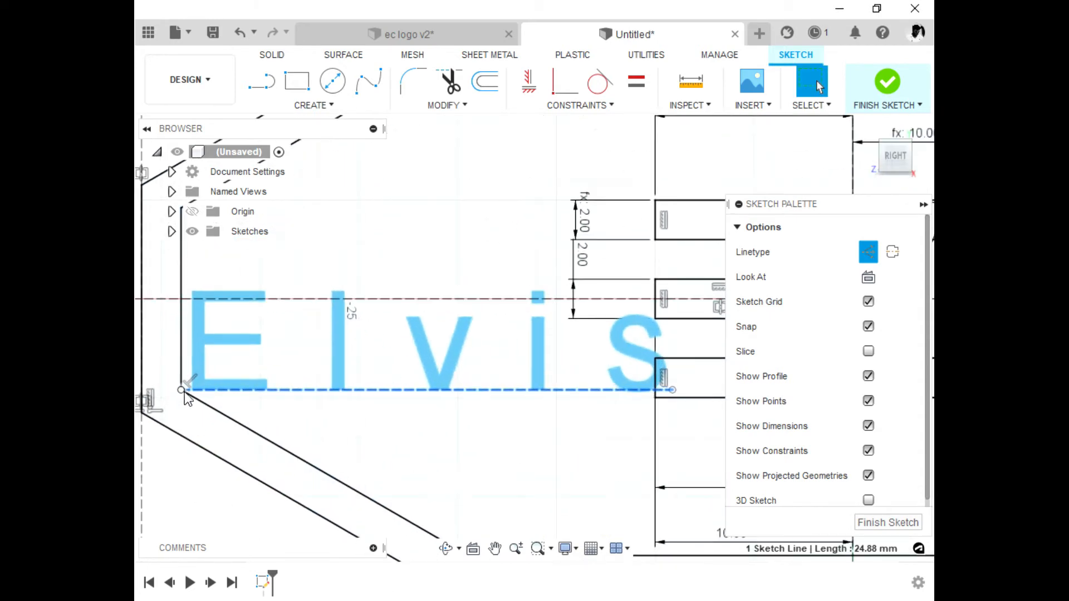
pyautogui.scroll(-3, 279, 399)
pyautogui.scroll(2, 214, 395)
pyautogui.scroll(1, 215, 395)
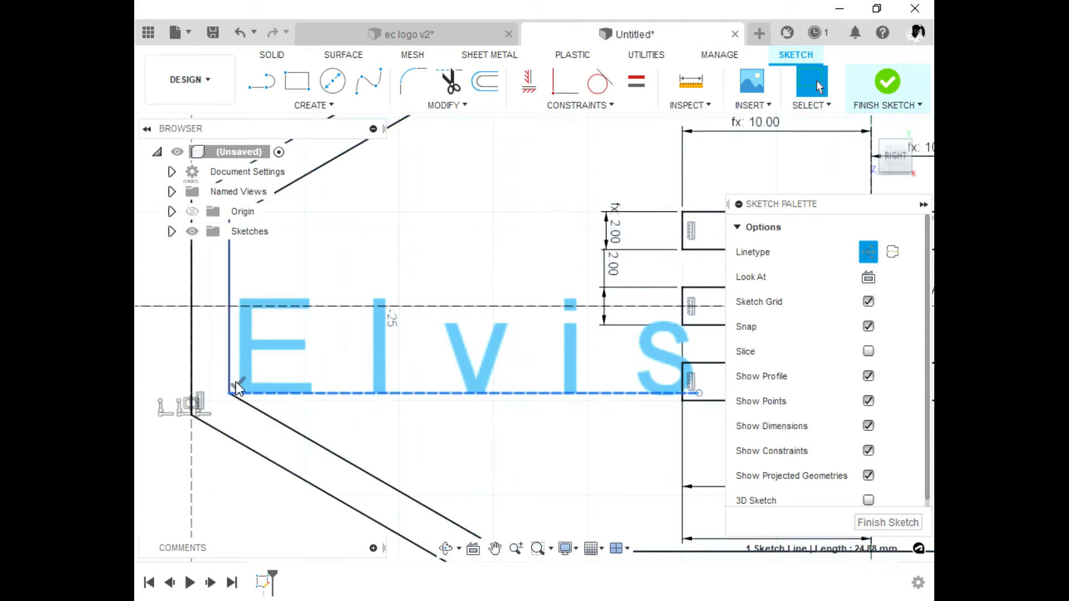
pyautogui.click(207, 414)
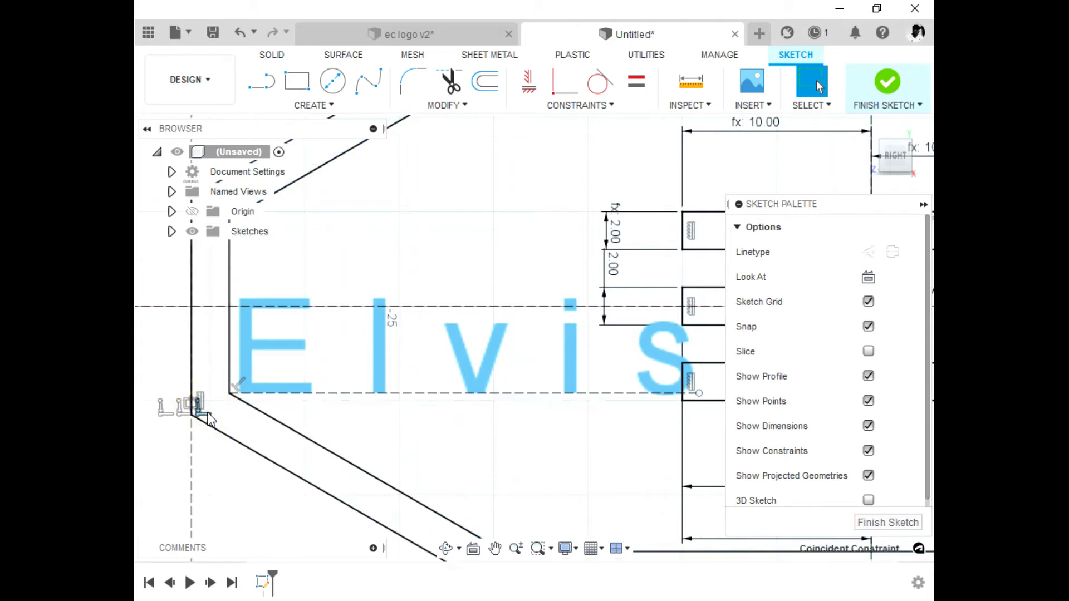
pyautogui.doubleClick(210, 419)
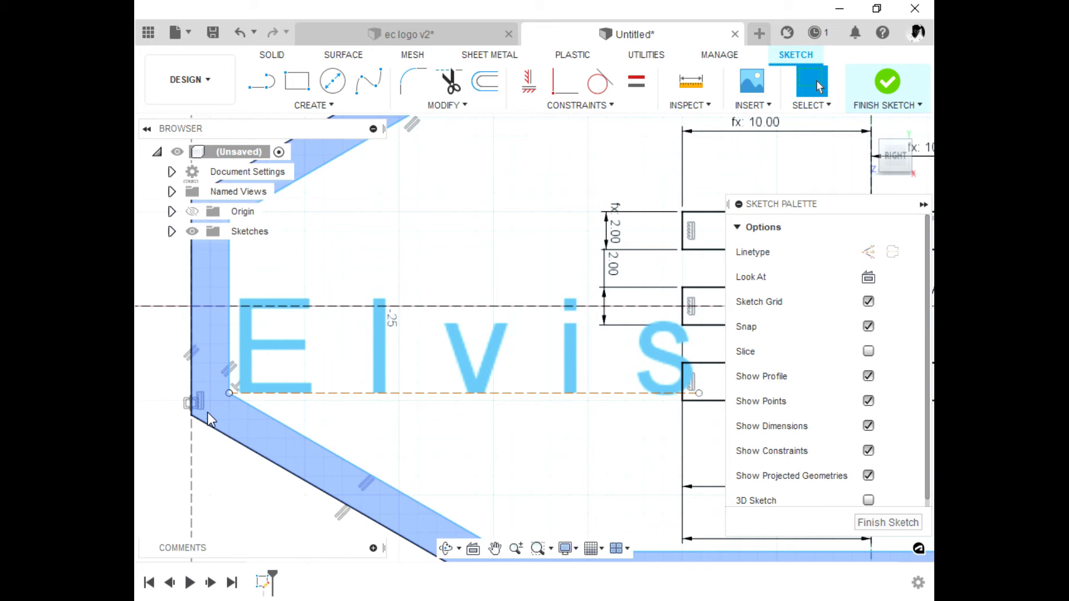
pyautogui.moveTo(456, 391); pyautogui.dragTo(455, 342)
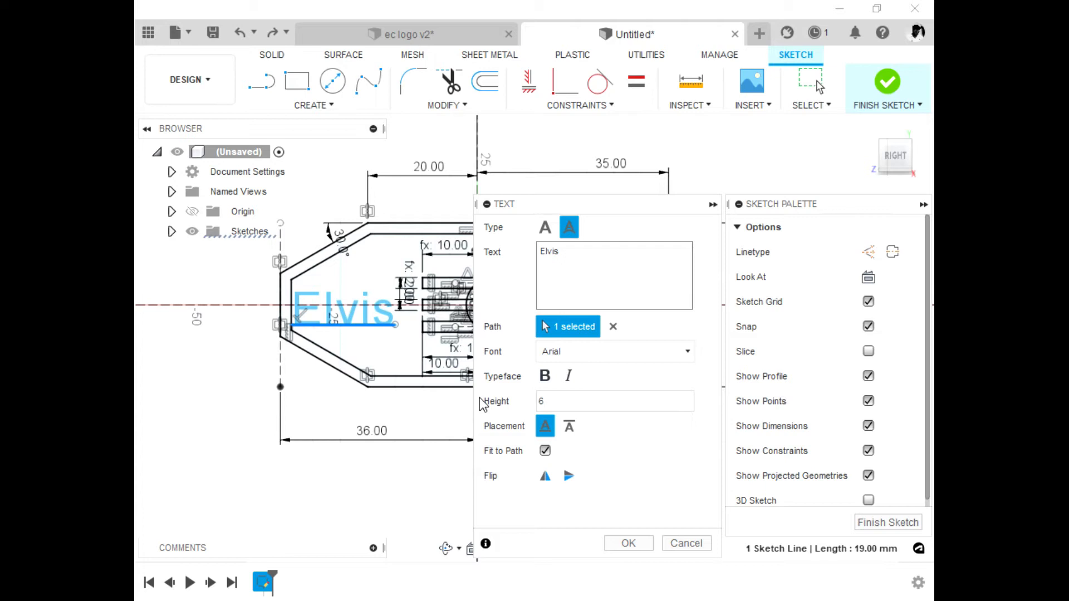
# Step: Make the 6 mm high name text bold and create it fitted to the 19 mm path line
pyautogui.click(547, 377)
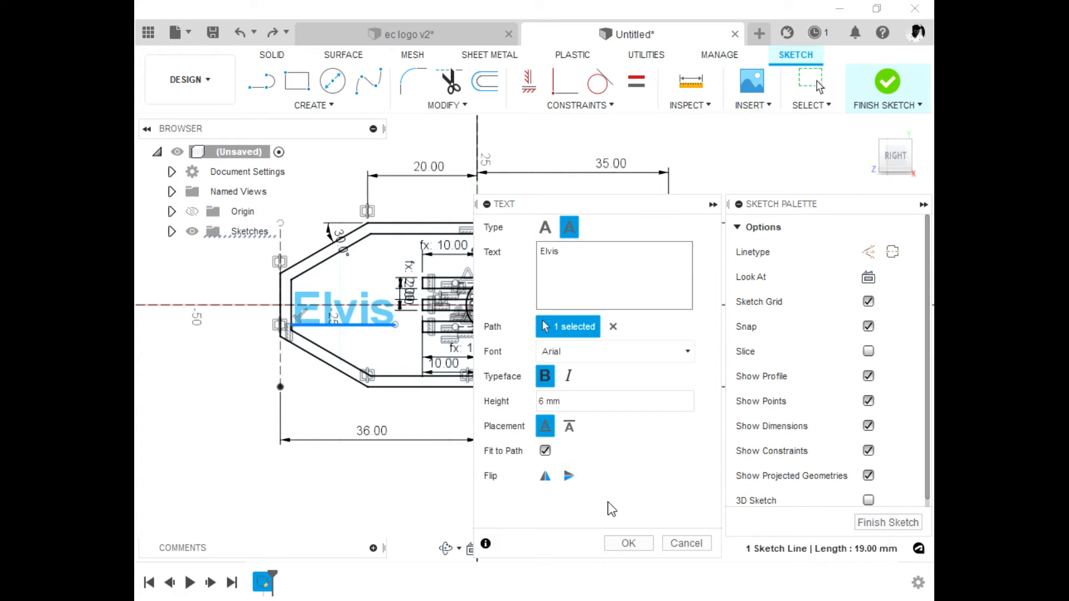
pyautogui.click(629, 544)
# Step: Raise the text's path line inside the frame and extend it to about 24 mm, ending level with the logo bars' outer ends
pyautogui.scroll(3, 308, 225)
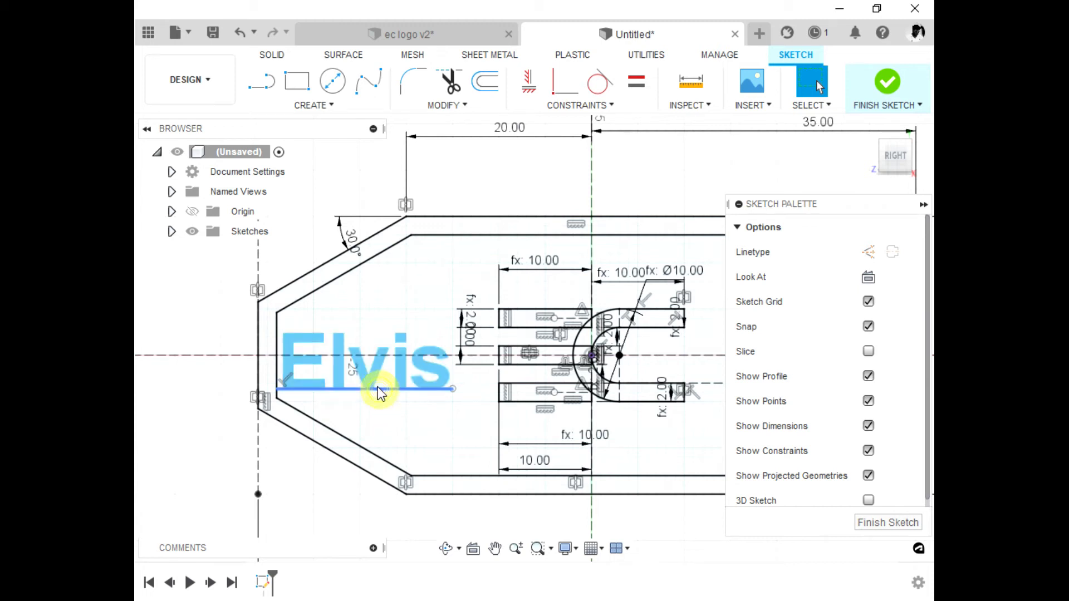
pyautogui.moveTo(377, 391); pyautogui.dragTo(377, 378)
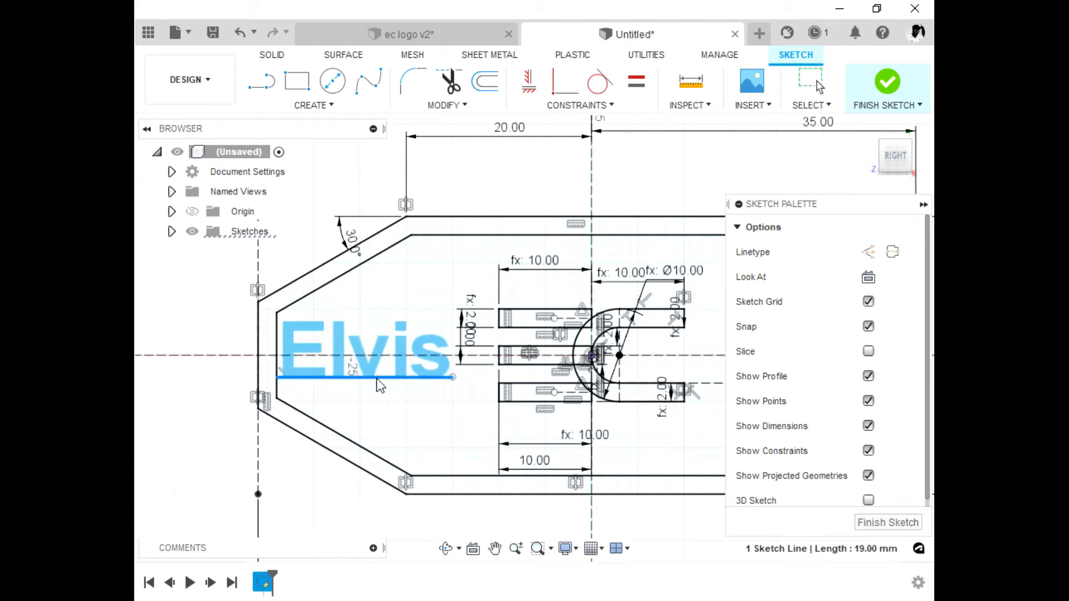
pyautogui.moveTo(453, 377)
pyautogui.mouseDown()
pyautogui.moveTo(490, 387)
pyautogui.moveTo(489, 352)
pyautogui.mouseUp()
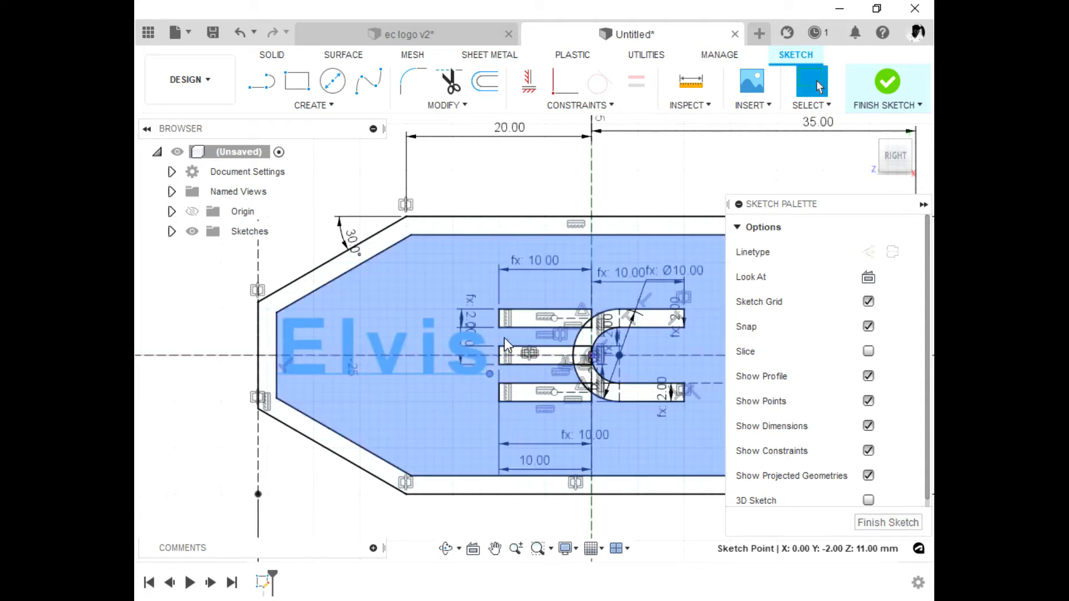
pyautogui.moveTo(489, 373); pyautogui.dragTo(509, 369)
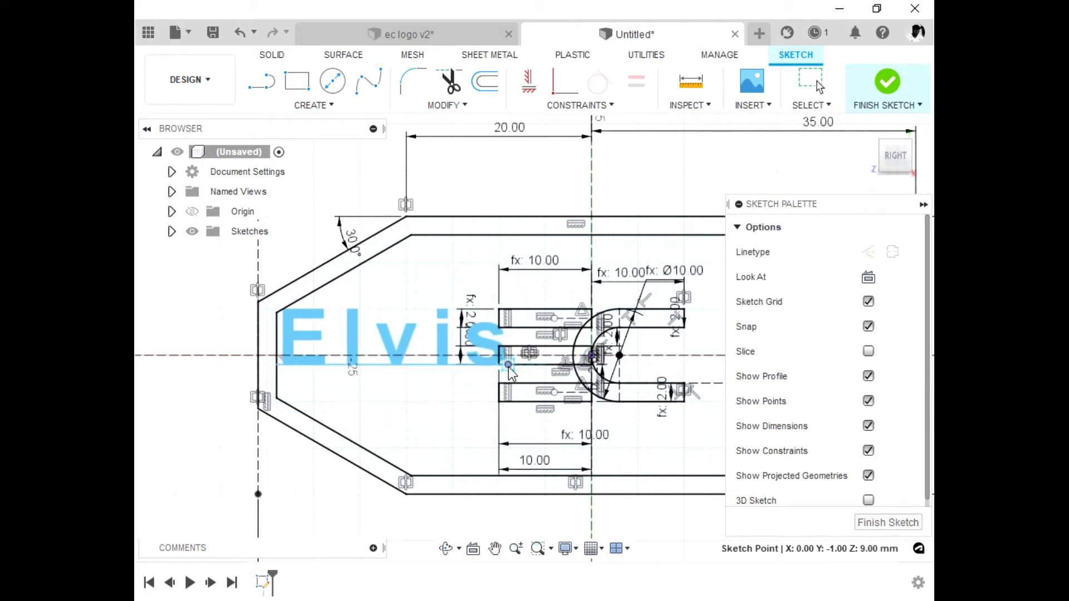
pyautogui.moveTo(509, 369); pyautogui.dragTo(502, 398)
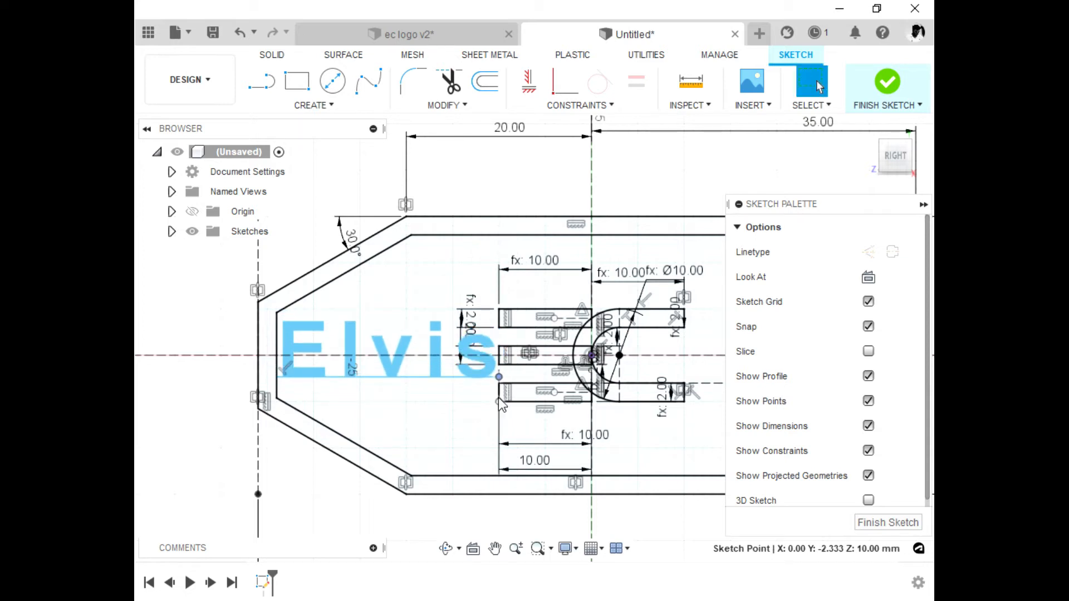
# Step: Edit the fitted name text and add a leading space before the name to shift the lettering away from the frame's pointed end
pyautogui.doubleClick(397, 375)
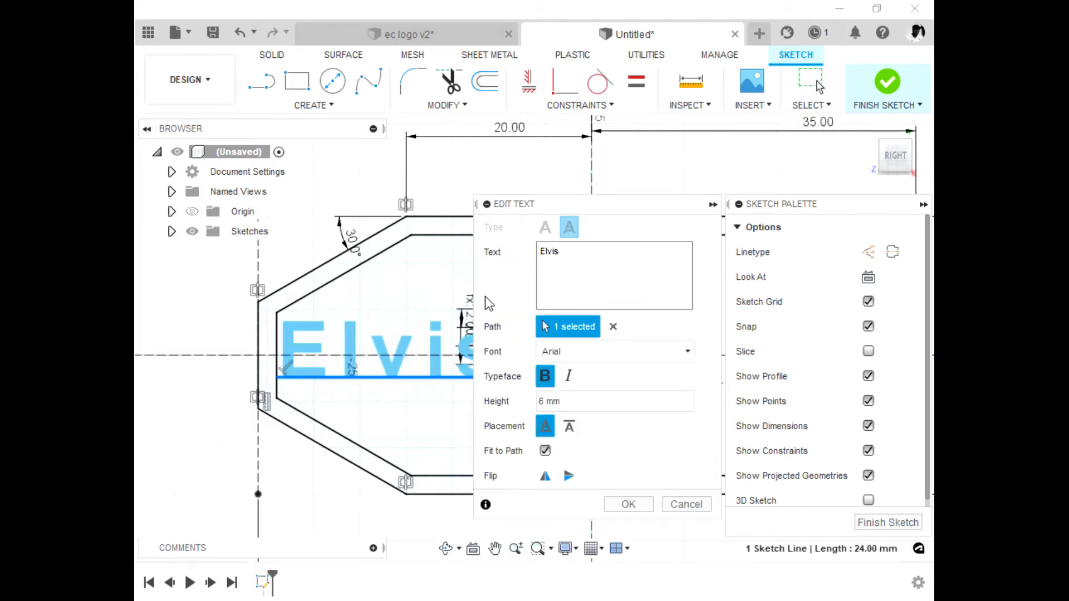
pyautogui.click(543, 253)
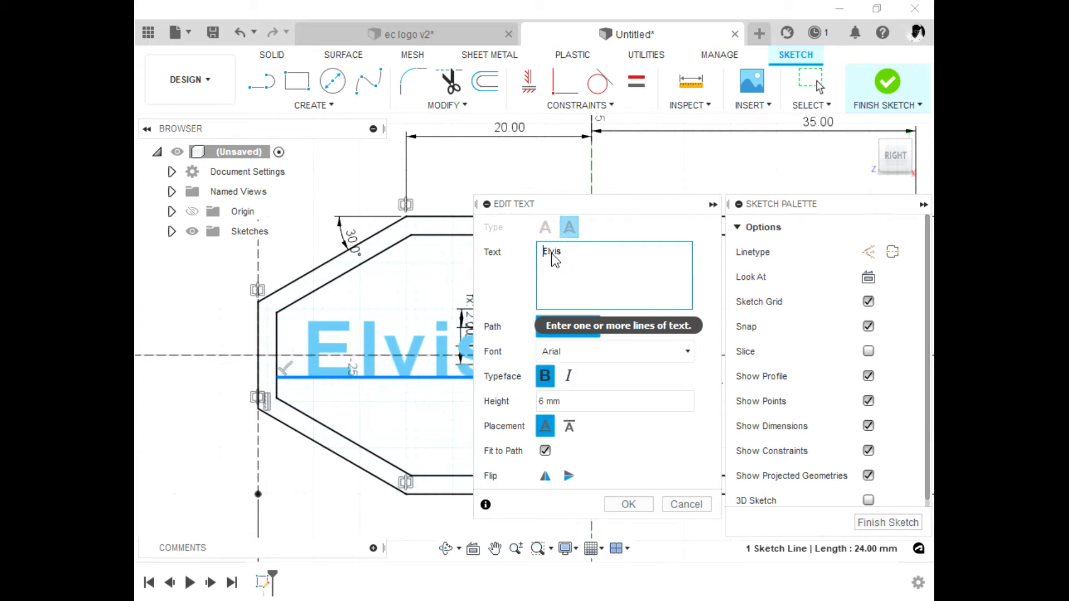
pyautogui.scroll(-3, 356, 309)
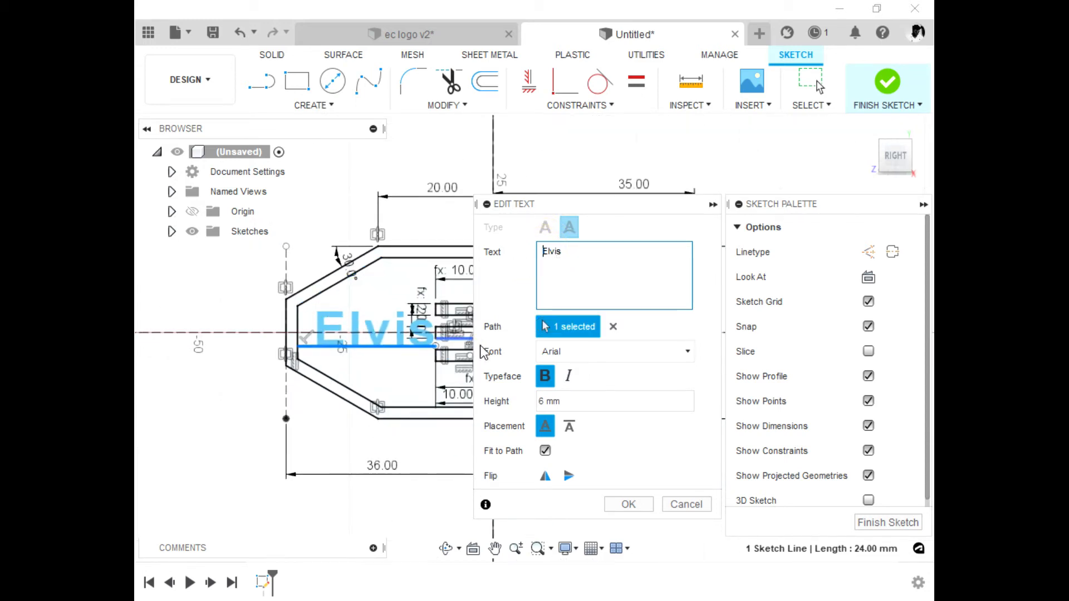
pyautogui.click(617, 505)
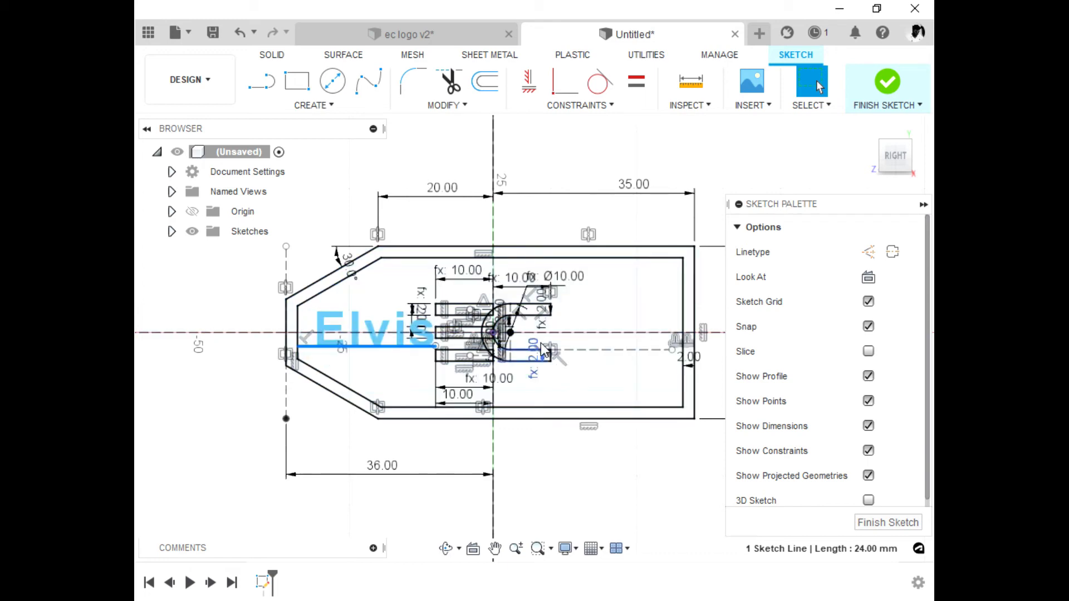
# Step: Add bold, 6 mm high text "Creatives" in Arial, fitted to the dashed path line on the logo's straight-ended side
pyautogui.click(340, 103)
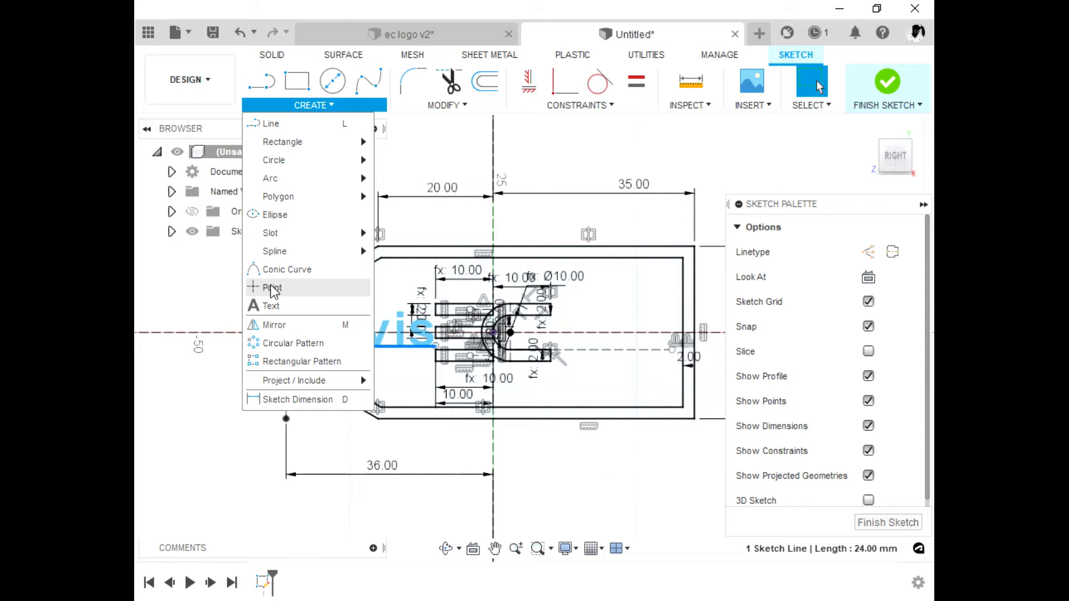
pyautogui.click(280, 304)
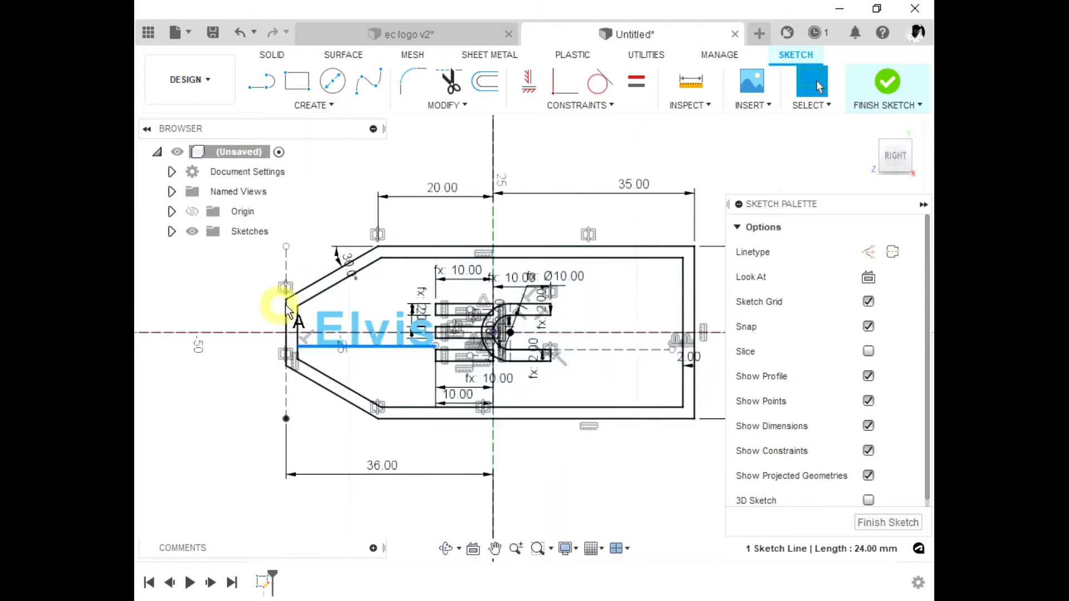
pyautogui.click(585, 351)
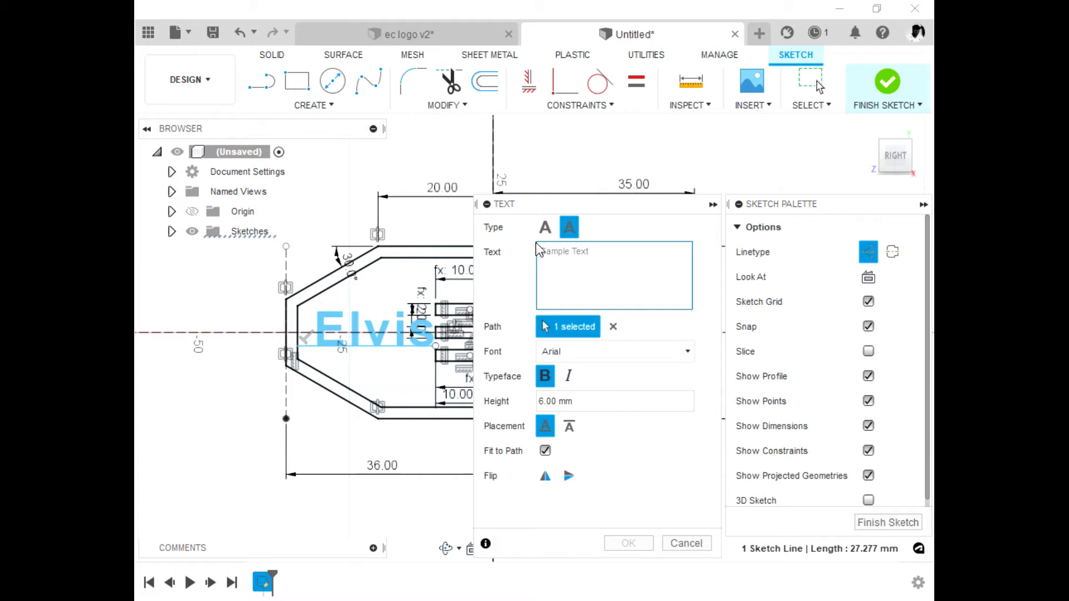
pyautogui.click(537, 245)
pyautogui.write('Creatives')
pyautogui.click(629, 542)
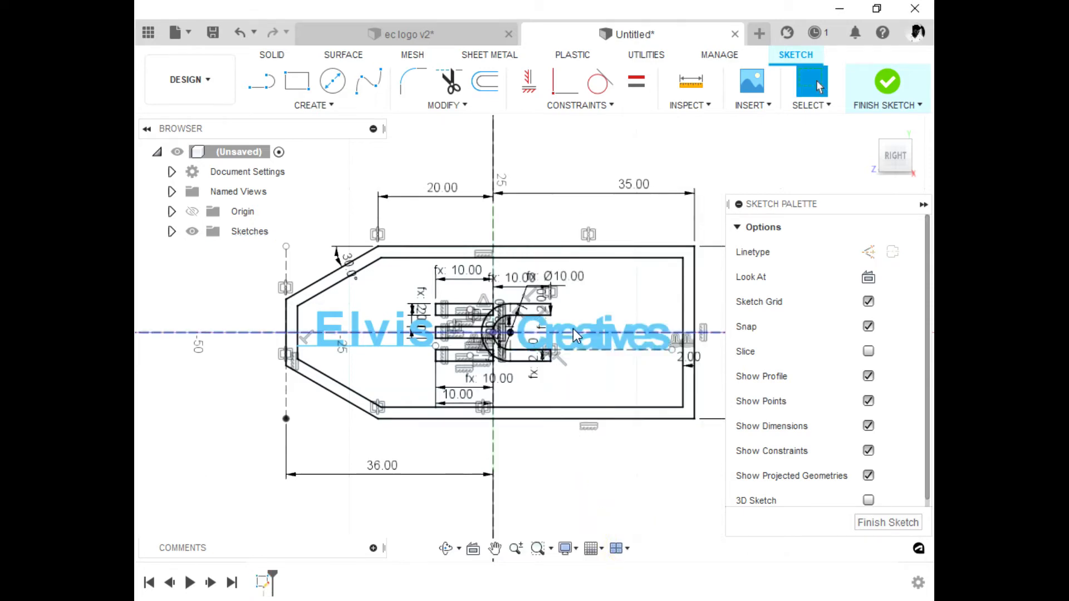
# Step: Extend both ends of the "Creatives" path line to about 32.3 mm, from inside the logo's curve to just beyond the inner frame
pyautogui.scroll(4, 578, 341)
pyautogui.scroll(-5, 332, 338)
pyautogui.scroll(4, 332, 338)
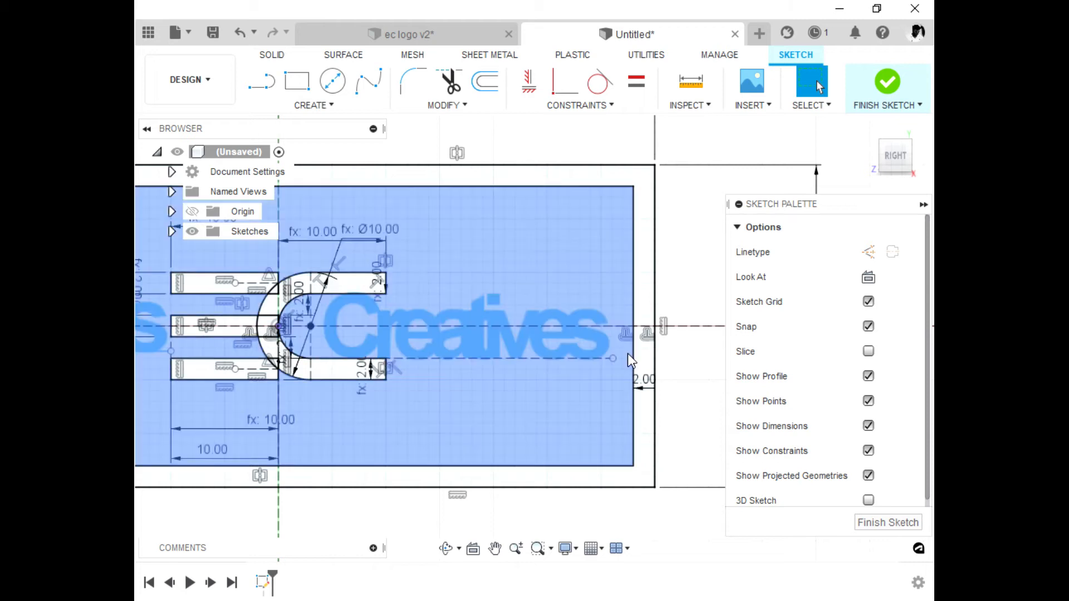
pyautogui.moveTo(629, 359); pyautogui.dragTo(644, 362)
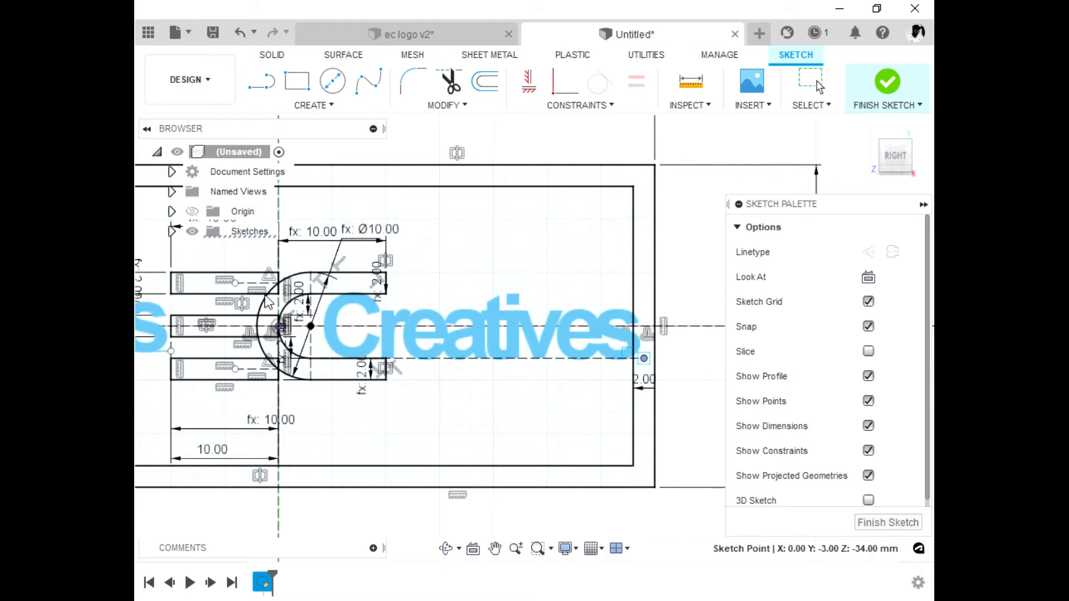
pyautogui.press('Escape')
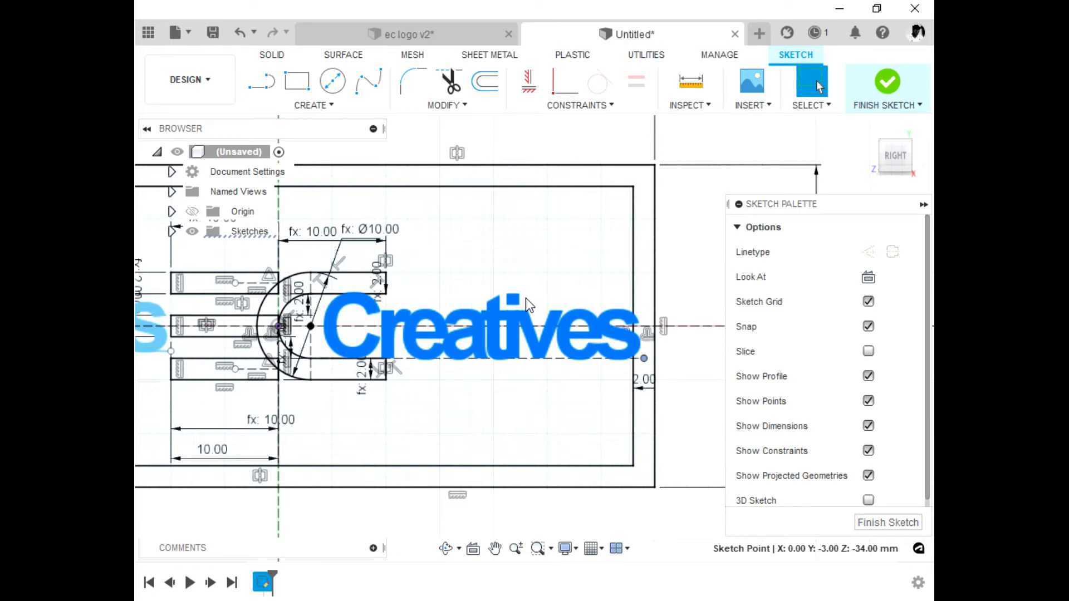
pyautogui.click(333, 351)
pyautogui.click(359, 357)
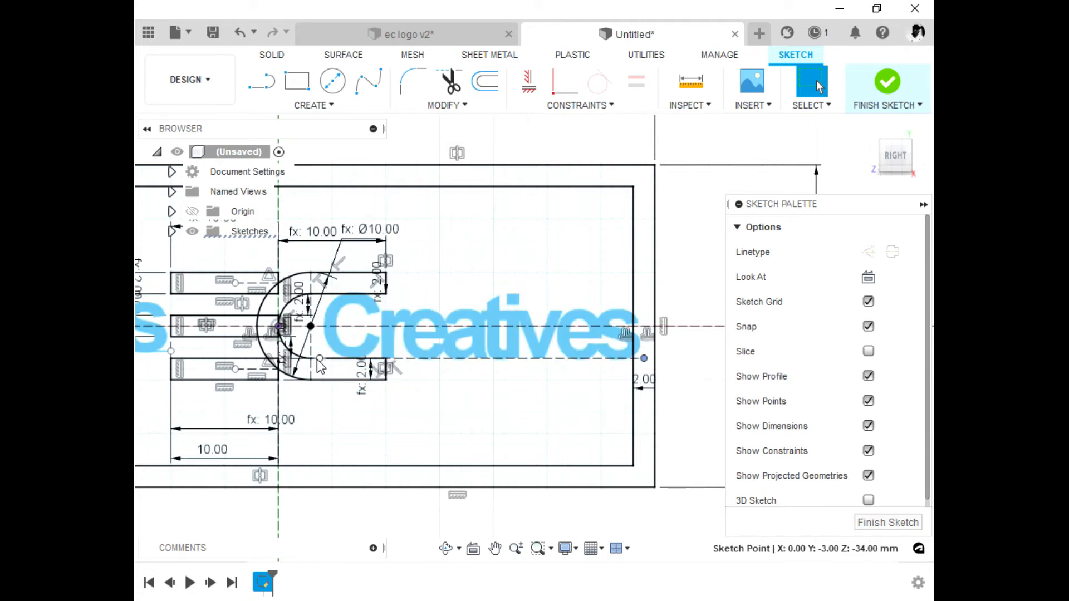
pyautogui.click(427, 359)
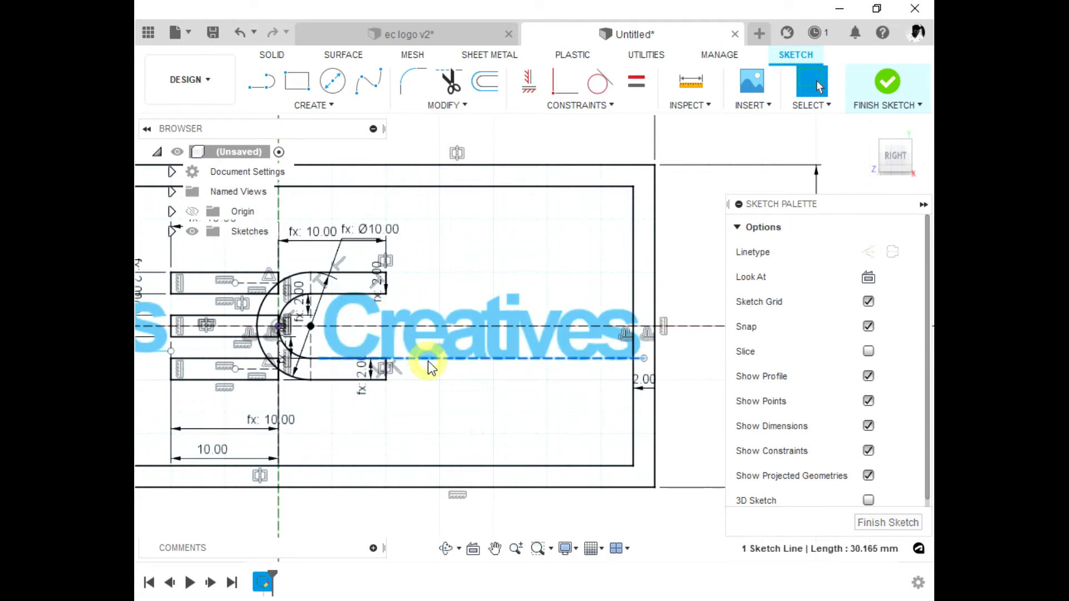
pyautogui.moveTo(319, 358); pyautogui.dragTo(289, 356)
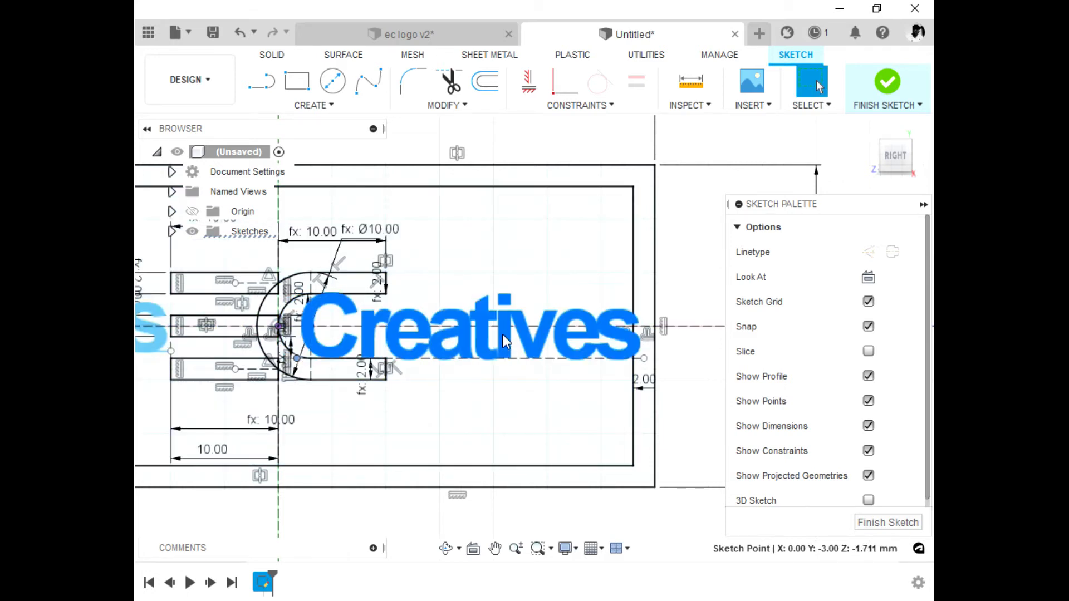
# Step: Edit the "Creatives" text and set its height to 5 mm
pyautogui.doubleClick(504, 341)
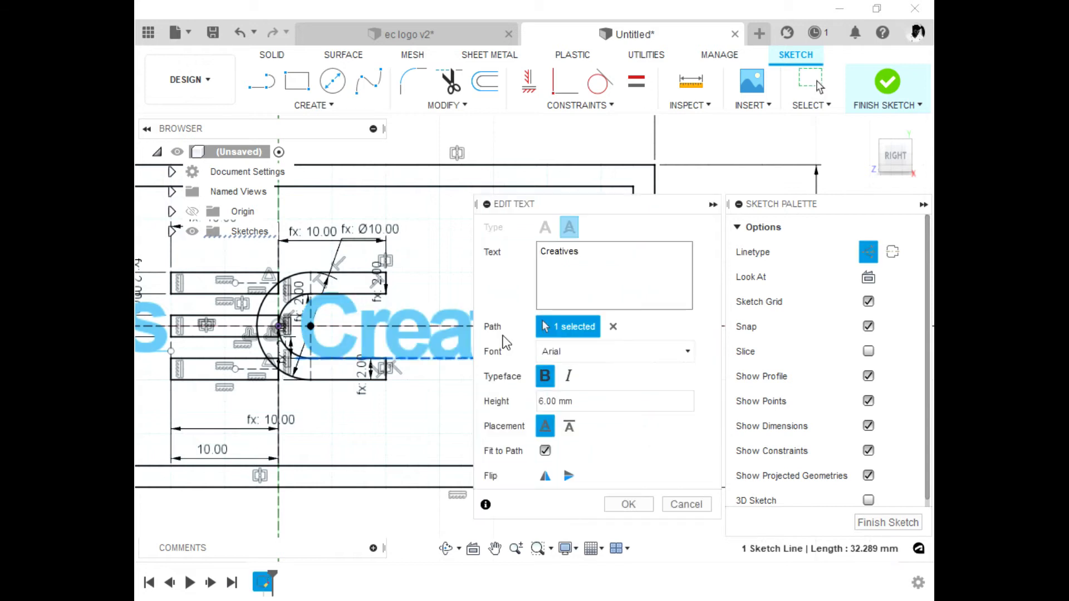
pyautogui.tripleClick(582, 395)
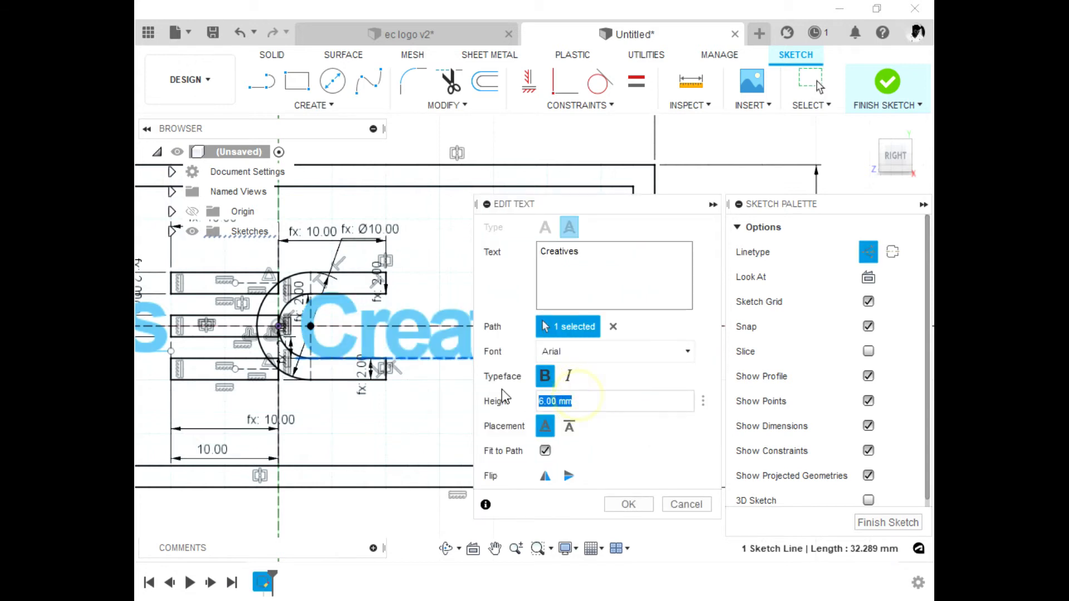
pyautogui.write('5')
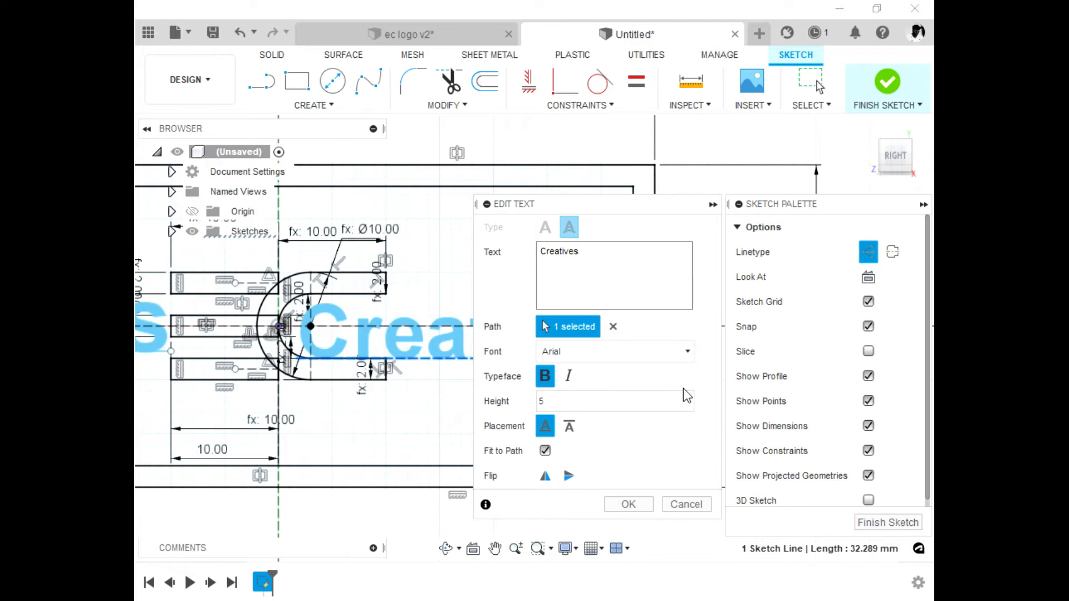
pyautogui.click(628, 505)
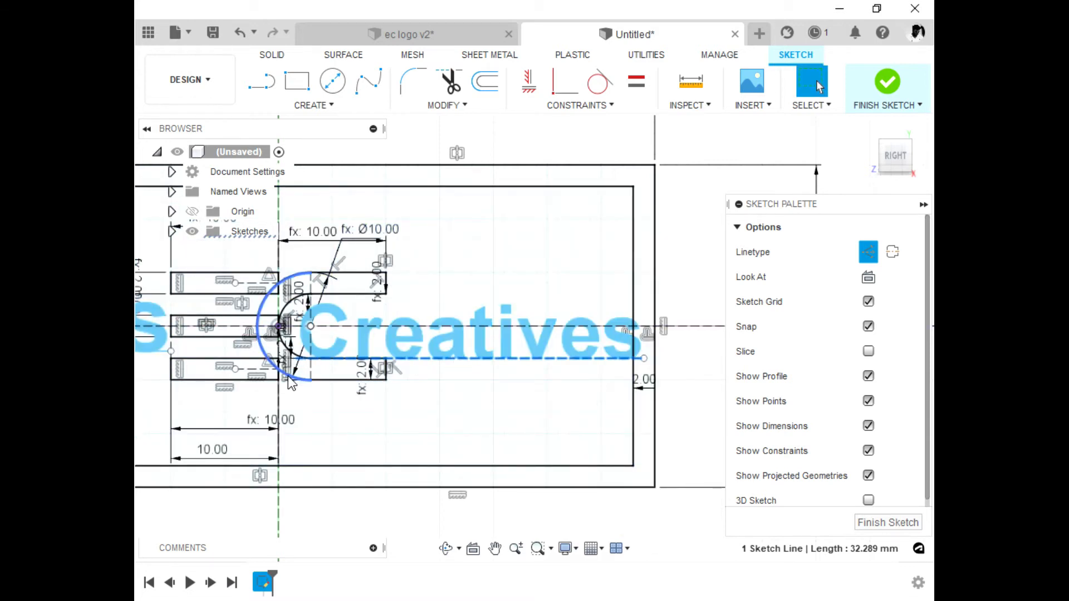
# Step: Delete the coincident constraint tying the "Creatives" path line's inner end to the logo's lower arm
pyautogui.scroll(5, 295, 367)
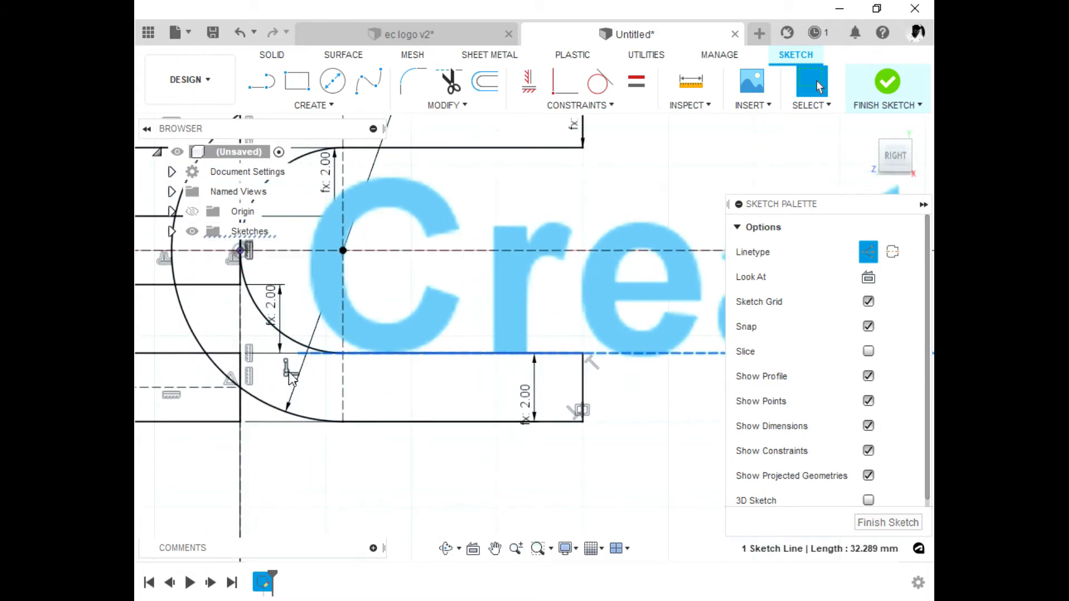
pyautogui.click(286, 370)
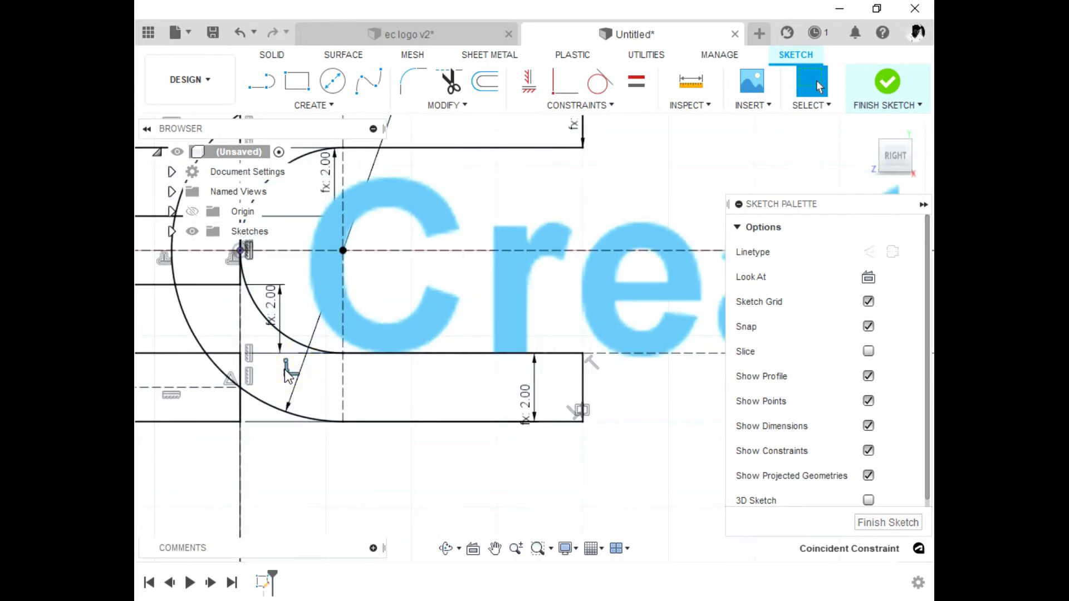
pyautogui.press('Delete')
# Step: Move the "Creatives" path line up until it is roughly level with the name text's baseline
pyautogui.scroll(-4, 437, 359)
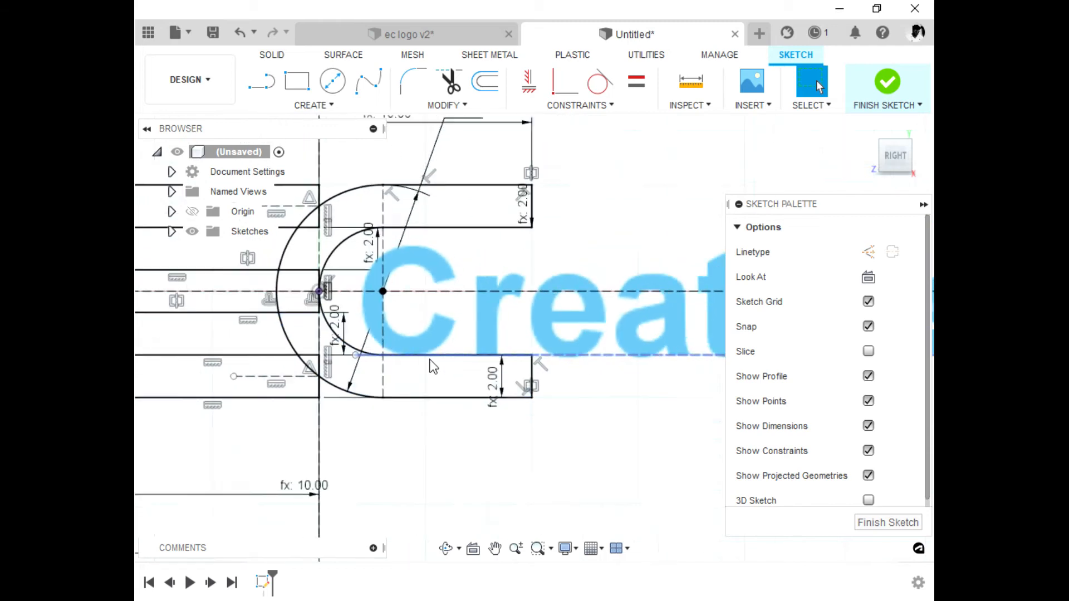
pyautogui.scroll(-2, 608, 369)
pyautogui.scroll(3, 612, 310)
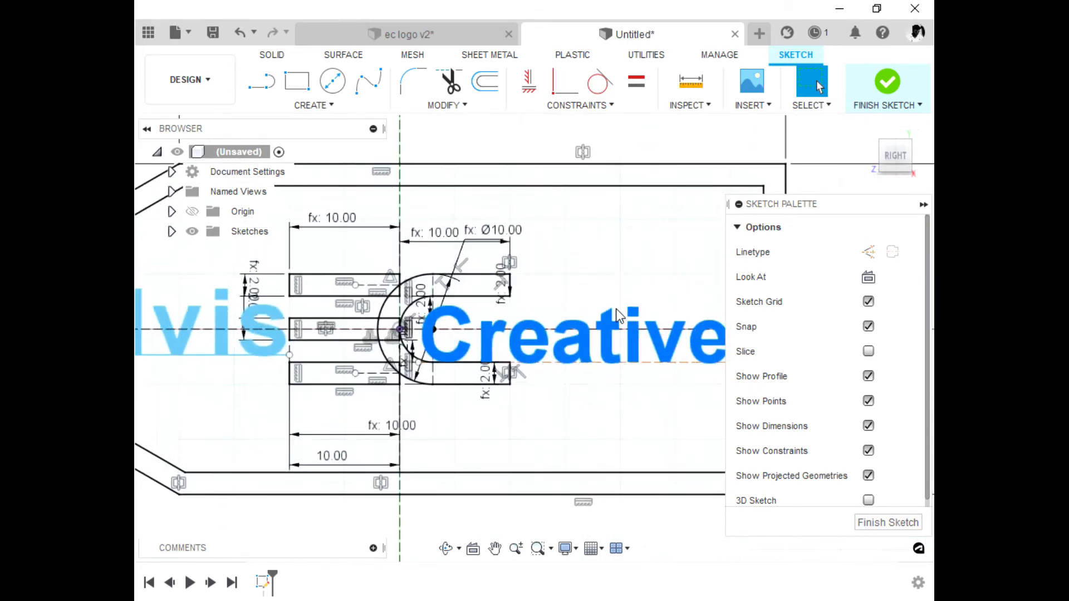
pyautogui.scroll(-2, 604, 314)
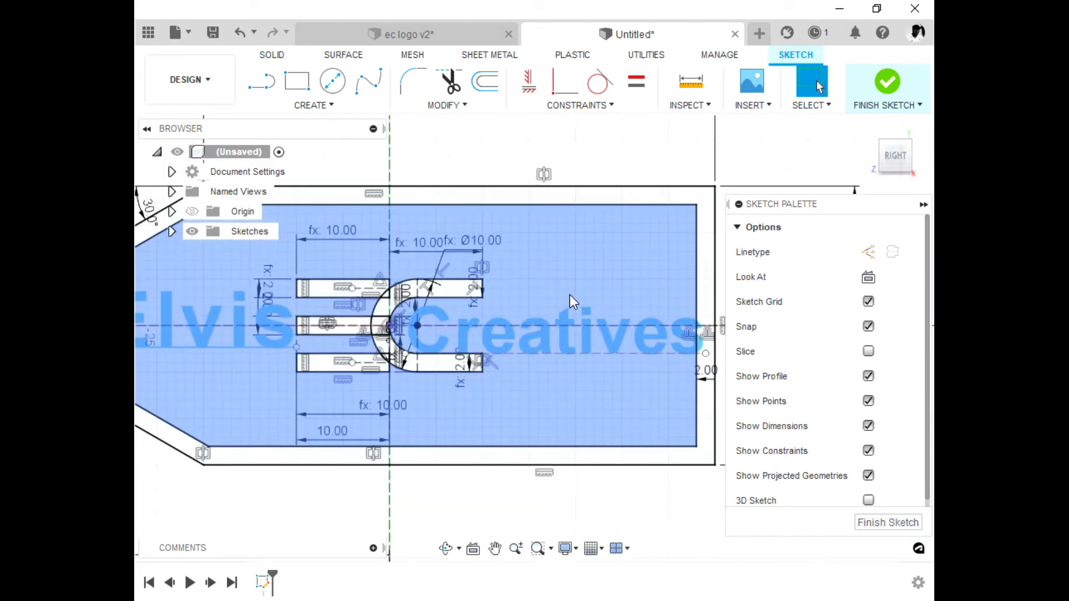
pyautogui.scroll(2, 573, 351)
pyautogui.moveTo(559, 362); pyautogui.dragTo(555, 353)
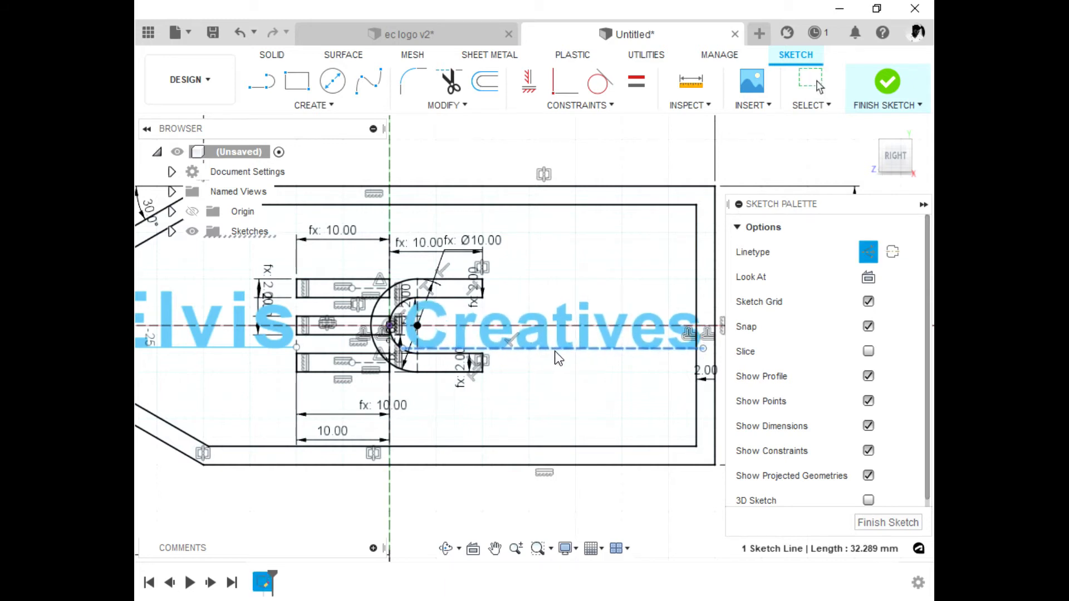
pyautogui.moveTo(555, 352); pyautogui.dragTo(557, 351)
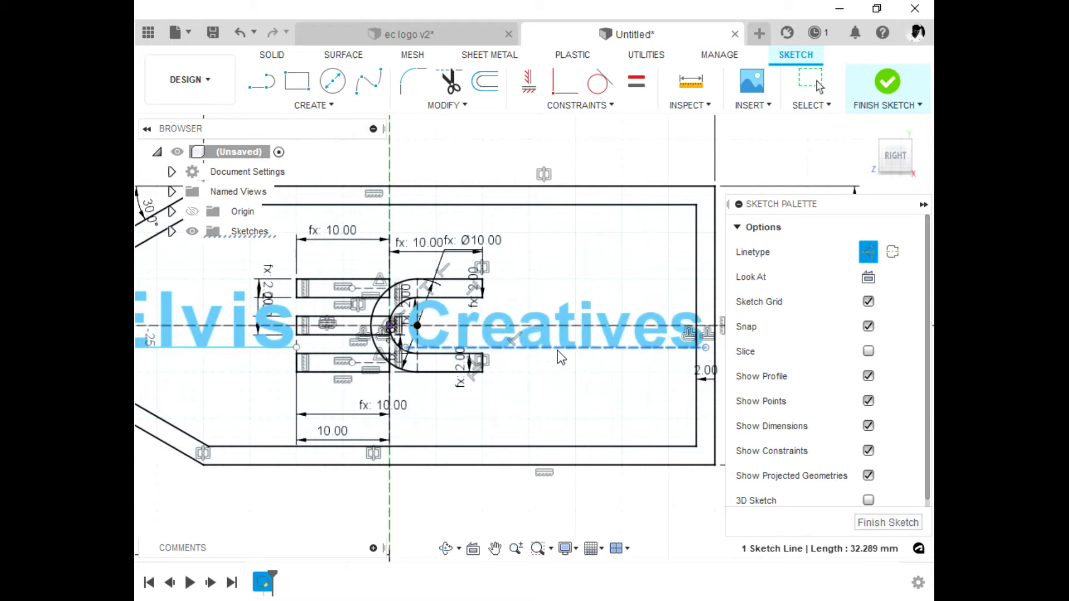
pyautogui.moveTo(557, 350); pyautogui.dragTo(555, 358)
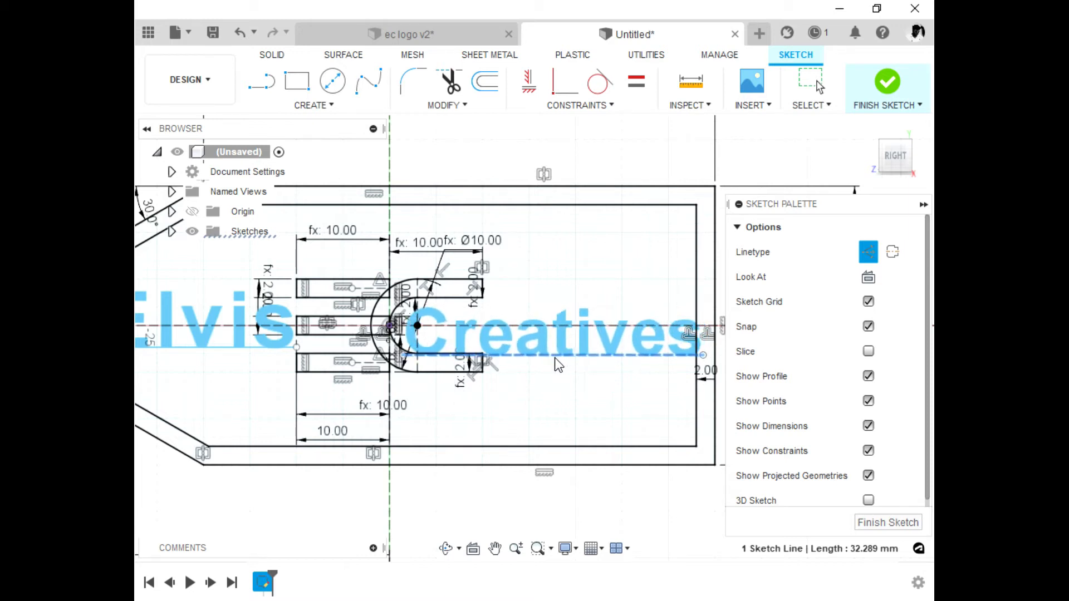
pyautogui.moveTo(554, 358); pyautogui.dragTo(551, 353)
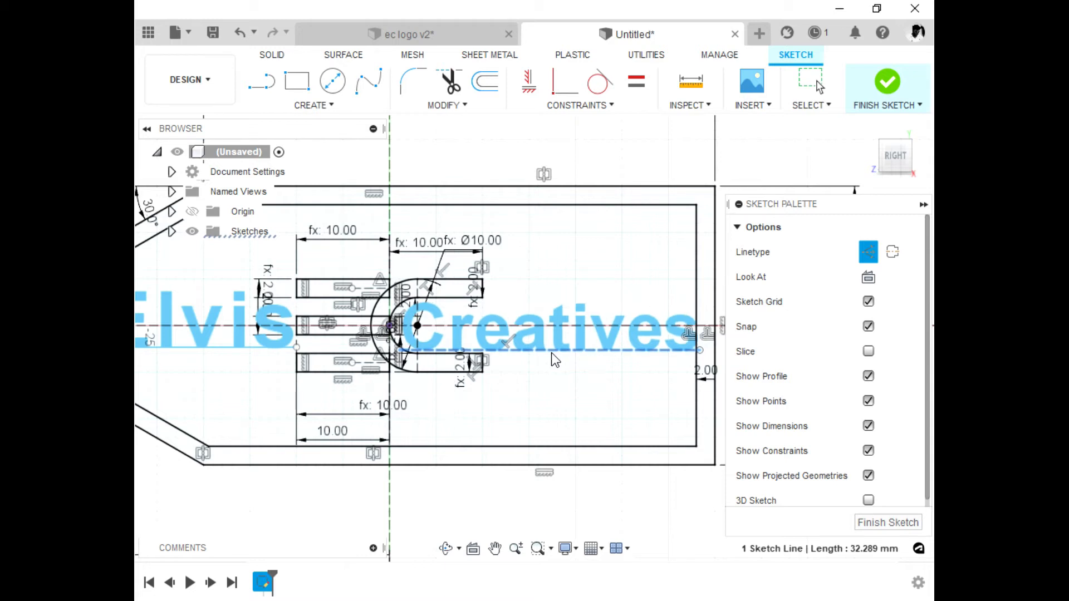
pyautogui.moveTo(551, 353)
pyautogui.mouseDown()
pyautogui.moveTo(559, 355)
pyautogui.moveTo(554, 345)
pyautogui.mouseUp()
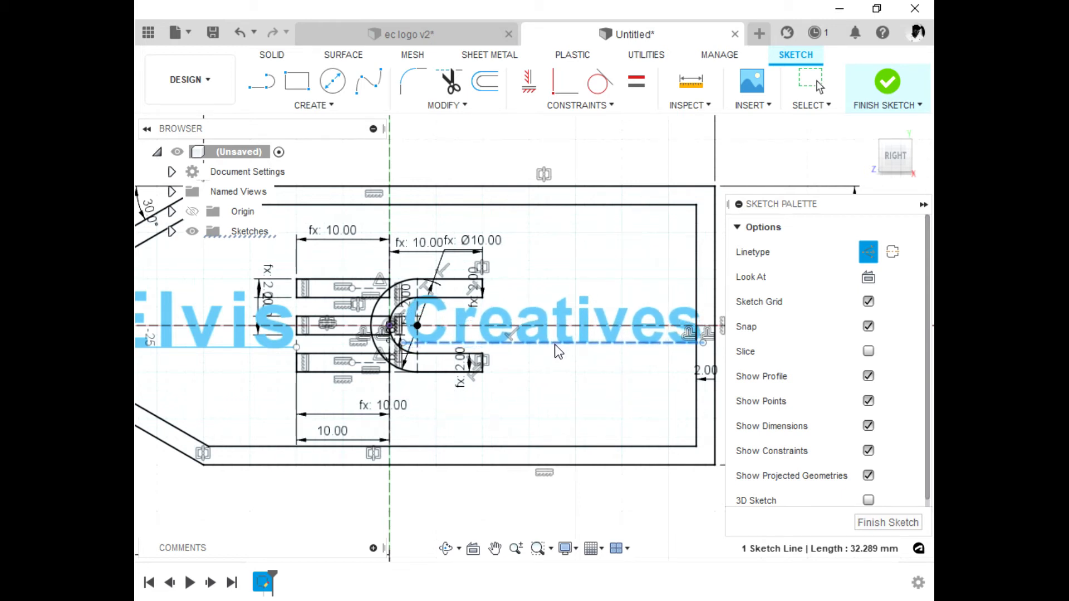
pyautogui.moveTo(555, 344); pyautogui.dragTo(558, 345)
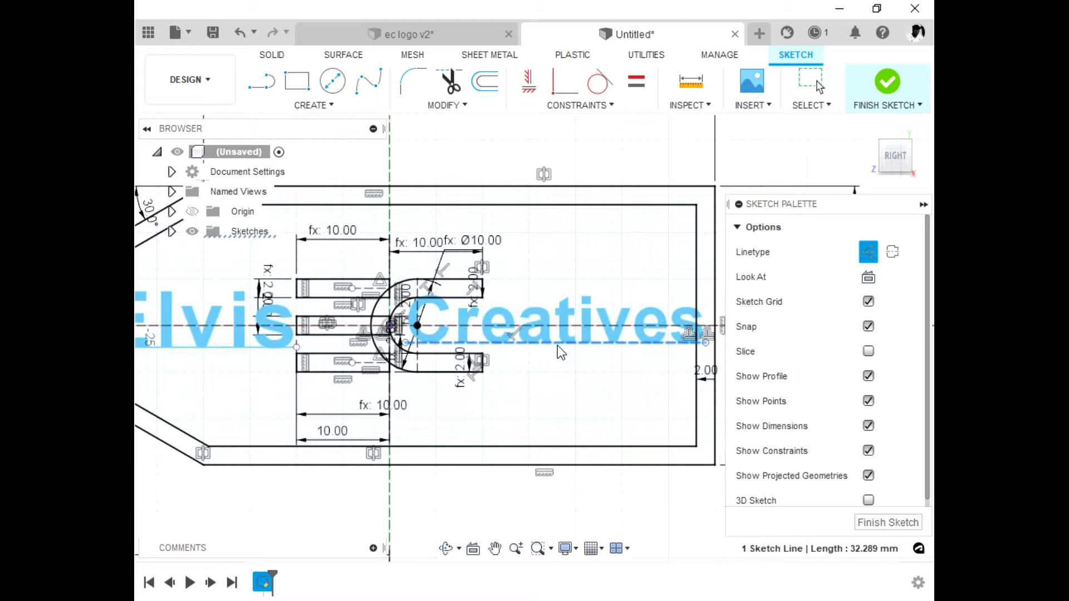
pyautogui.moveTo(557, 346); pyautogui.dragTo(553, 350)
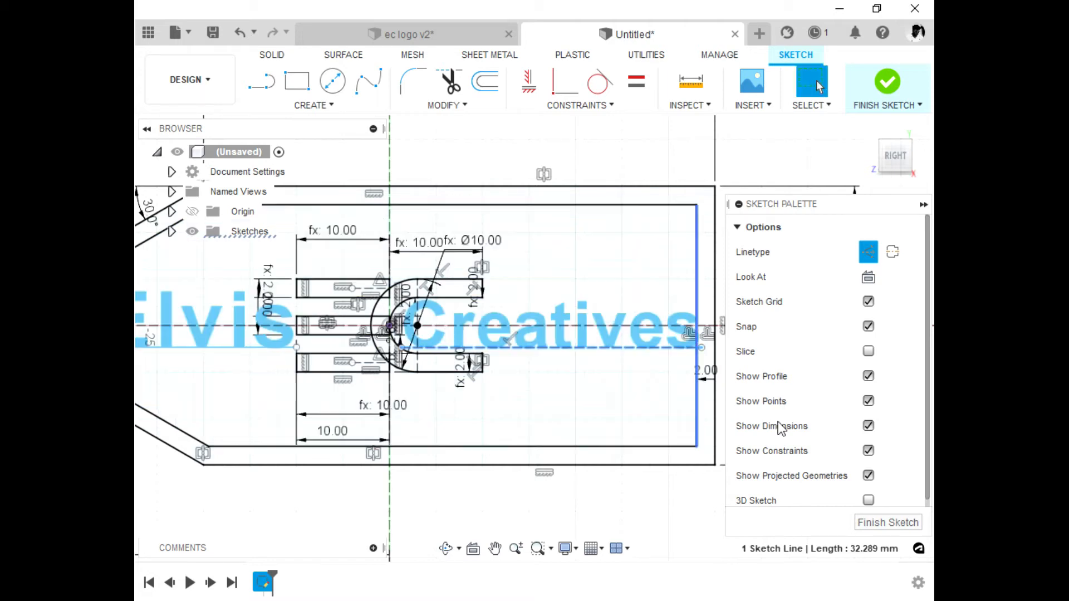
# Step: Finish the sketch containing the frame, logo and both texts
pyautogui.click(888, 522)
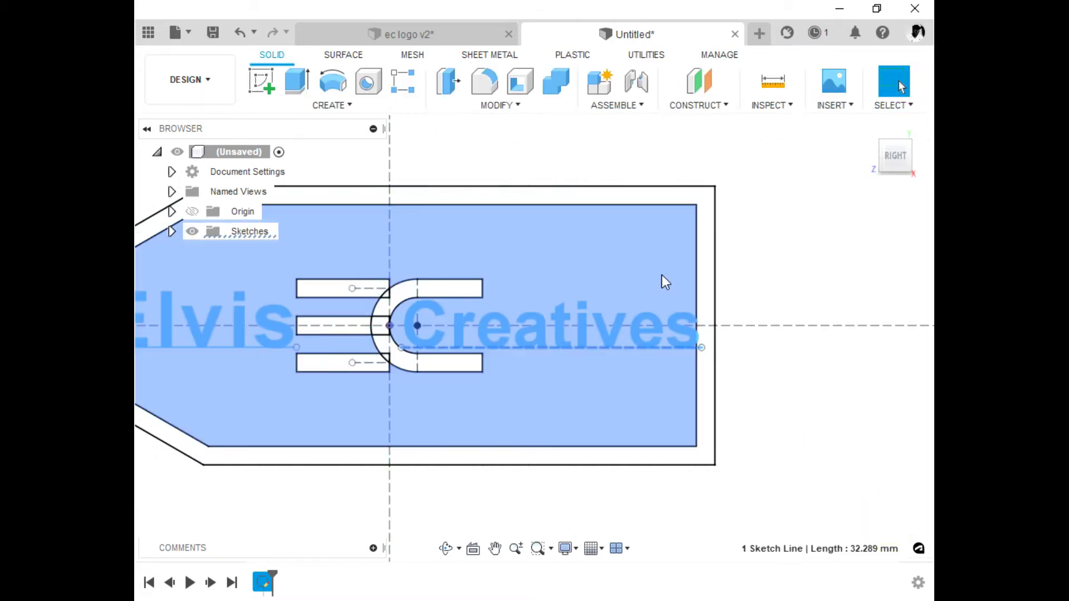
pyautogui.scroll(-3, 619, 226)
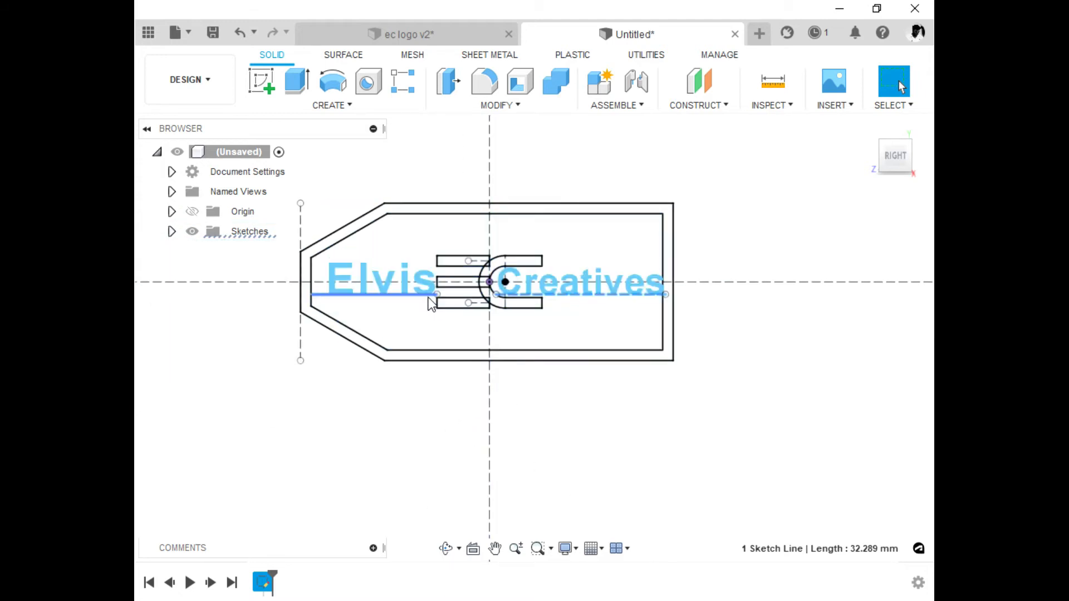
pyautogui.click(446, 548)
pyautogui.moveTo(492, 436)
pyautogui.mouseDown()
pyautogui.moveTo(610, 336)
pyautogui.moveTo(485, 386)
pyautogui.moveTo(496, 418)
pyautogui.moveTo(470, 436)
pyautogui.moveTo(484, 410)
pyautogui.moveTo(503, 425)
pyautogui.moveTo(498, 403)
pyautogui.moveTo(524, 357)
pyautogui.moveTo(544, 382)
pyautogui.moveTo(554, 352)
pyautogui.mouseUp()
pyautogui.press('Escape')
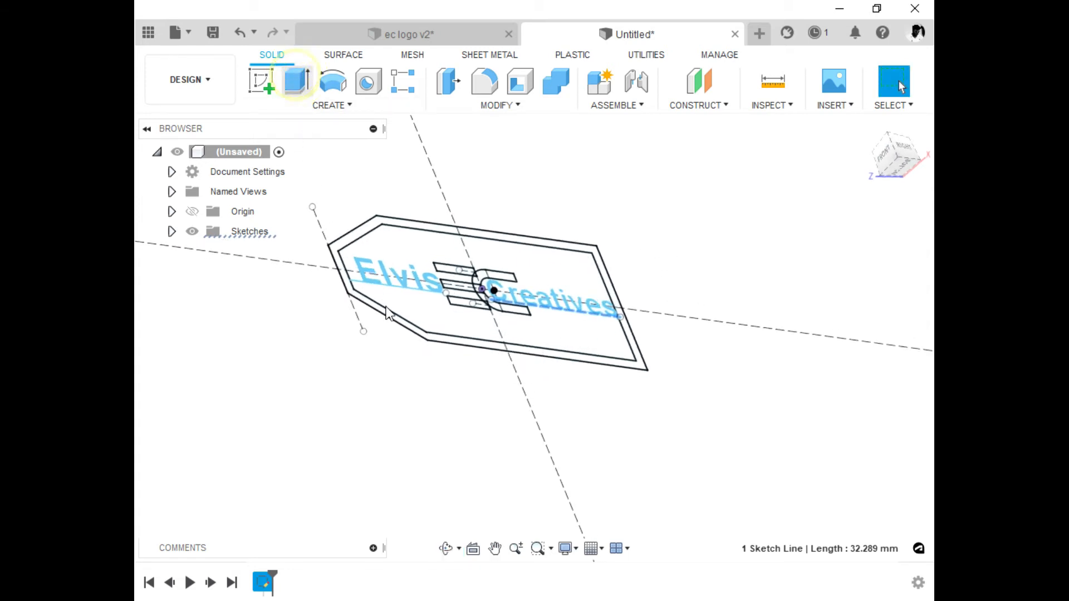
# Step: Start an extrusion and select the outer border and the inner panel of the pointed frame as profiles
pyautogui.press('e')
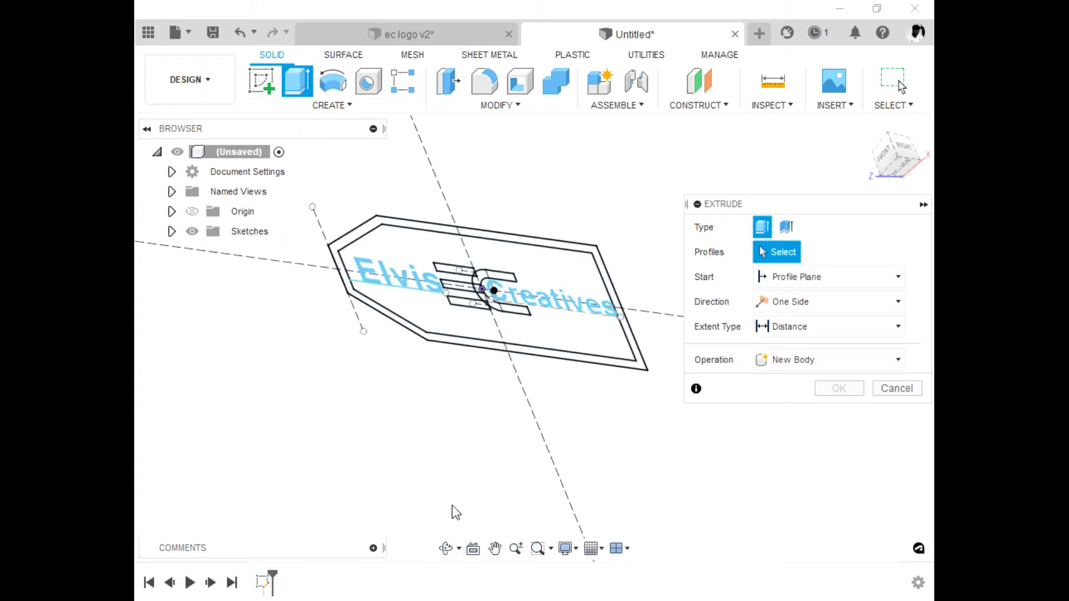
pyautogui.click(445, 548)
pyautogui.moveTo(458, 398)
pyautogui.mouseDown()
pyautogui.moveTo(508, 293)
pyautogui.moveTo(518, 298)
pyautogui.moveTo(386, 389)
pyautogui.moveTo(382, 453)
pyautogui.moveTo(361, 388)
pyautogui.moveTo(406, 389)
pyautogui.moveTo(384, 429)
pyautogui.moveTo(386, 375)
pyautogui.moveTo(358, 389)
pyautogui.moveTo(379, 403)
pyautogui.moveTo(403, 375)
pyautogui.moveTo(423, 303)
pyautogui.moveTo(474, 228)
pyautogui.mouseUp()
pyautogui.press('Escape')
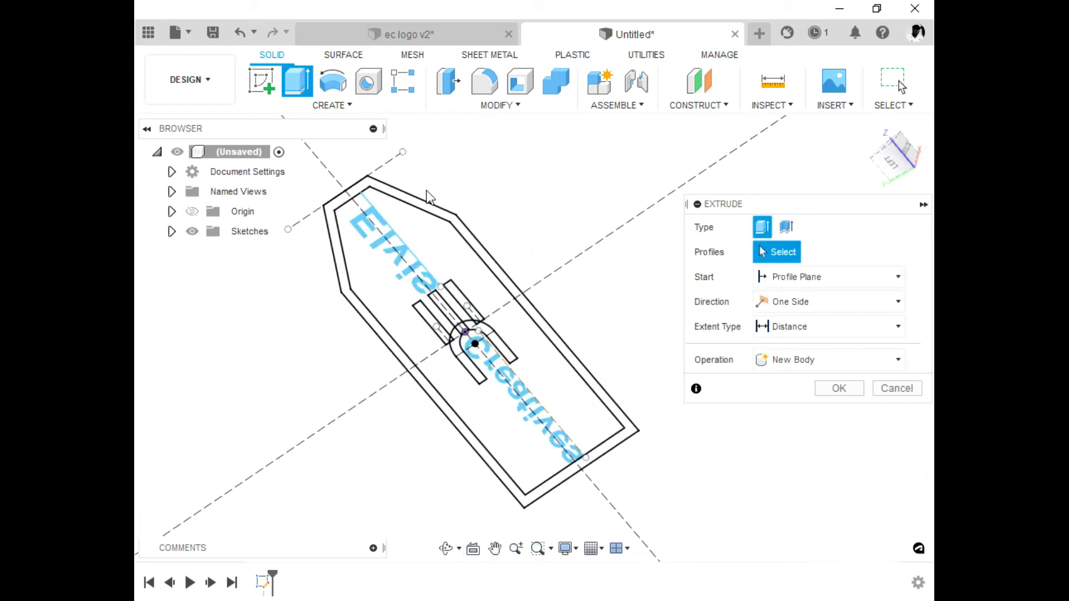
pyautogui.scroll(3, 389, 205)
pyautogui.scroll(1, 389, 205)
pyautogui.click(455, 242)
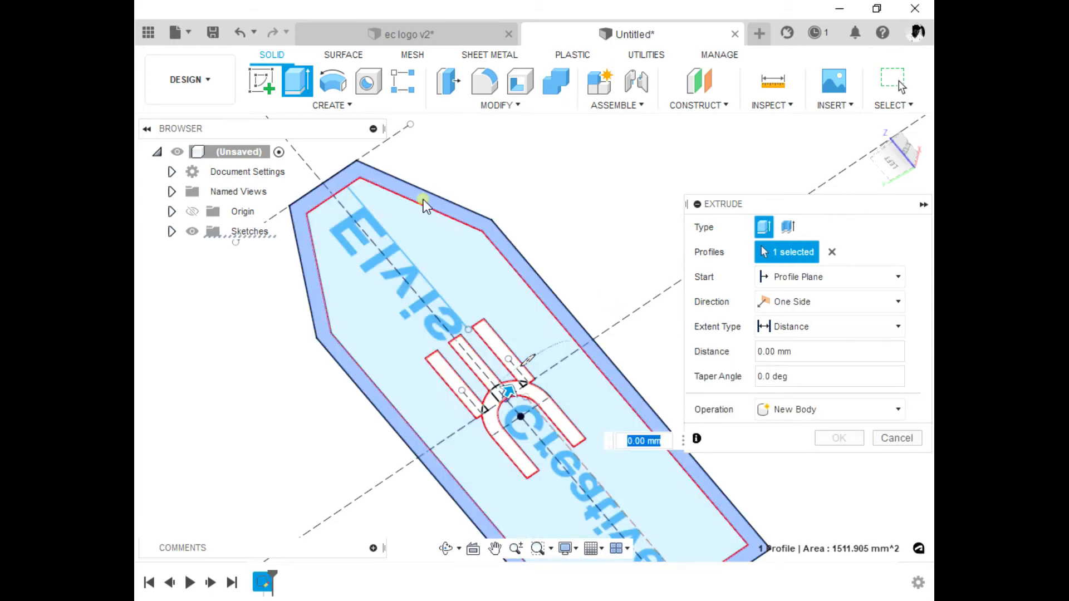
# Step: Add the logo's three bars, curved arms and small overlap regions to the extrusion profiles
pyautogui.click(499, 355)
pyautogui.click(497, 350)
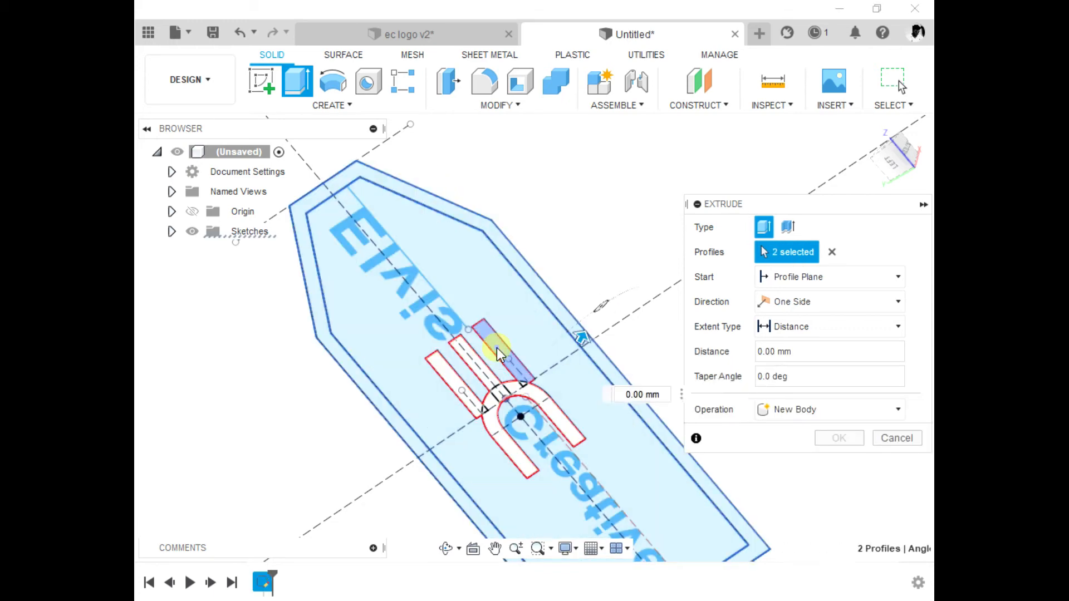
pyautogui.click(462, 358)
pyautogui.click(445, 367)
pyautogui.click(490, 412)
pyautogui.scroll(3, 490, 412)
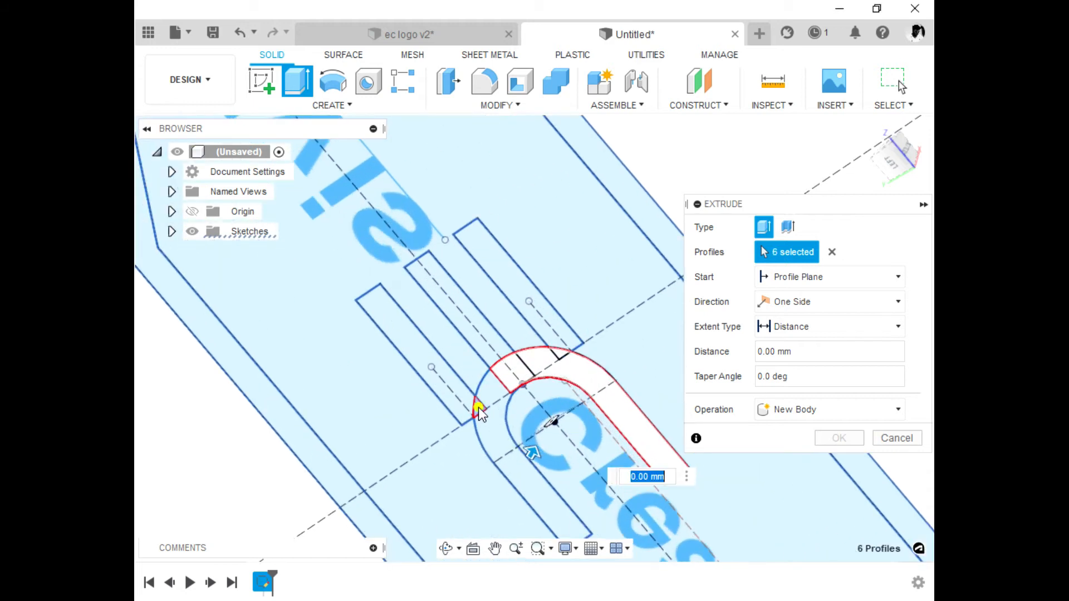
pyautogui.click(508, 377)
pyautogui.click(521, 359)
pyautogui.click(558, 363)
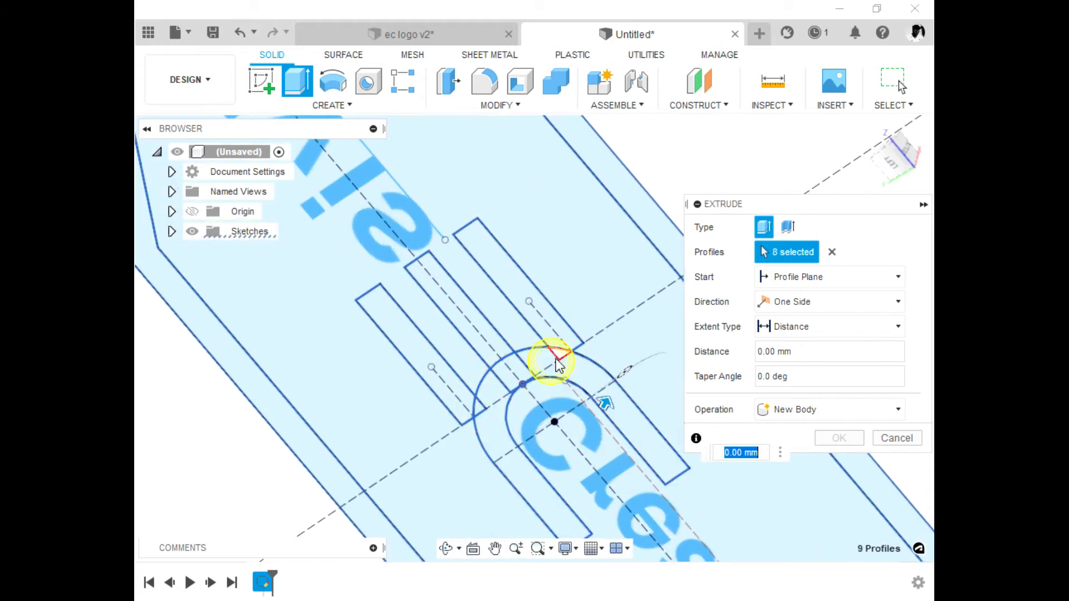
pyautogui.click(561, 360)
pyautogui.scroll(-5, 554, 364)
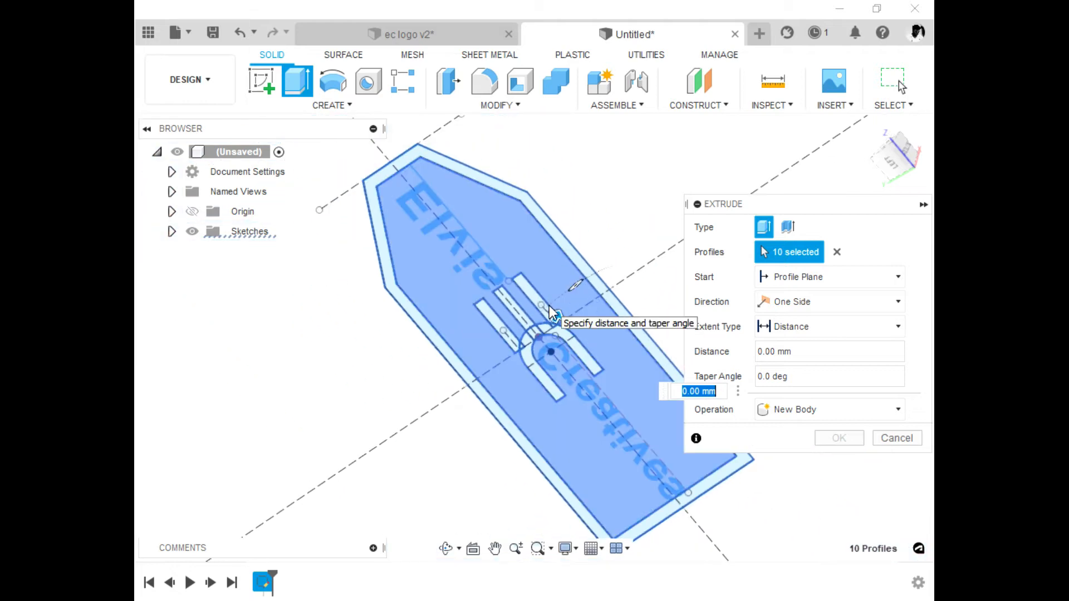
# Step: Extrude the selected frame and logo profiles by -2 mm as a new body
pyautogui.click(445, 549)
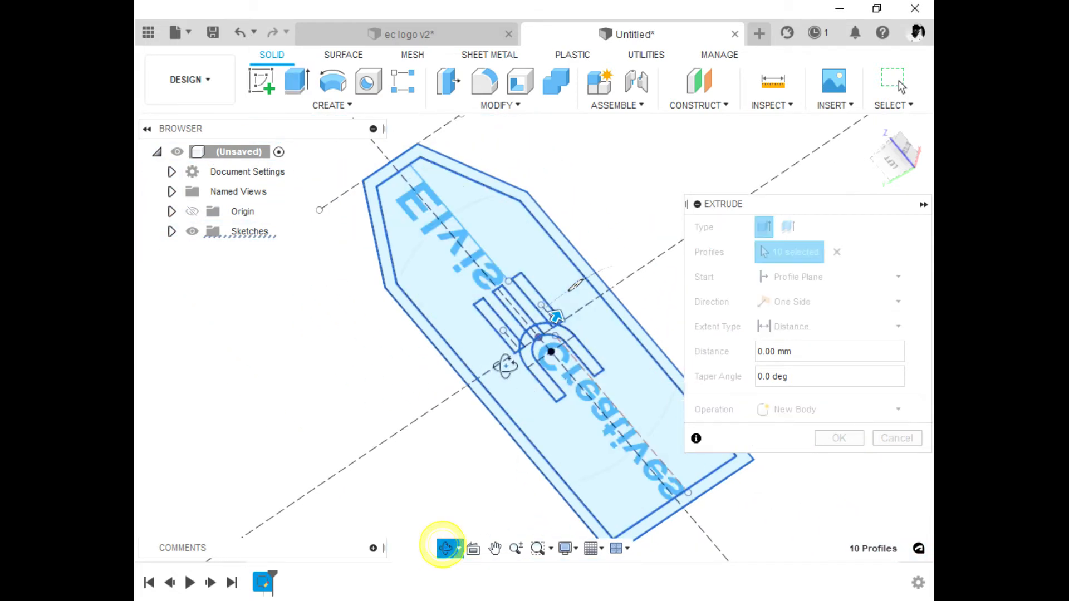
pyautogui.moveTo(505, 365); pyautogui.dragTo(529, 375)
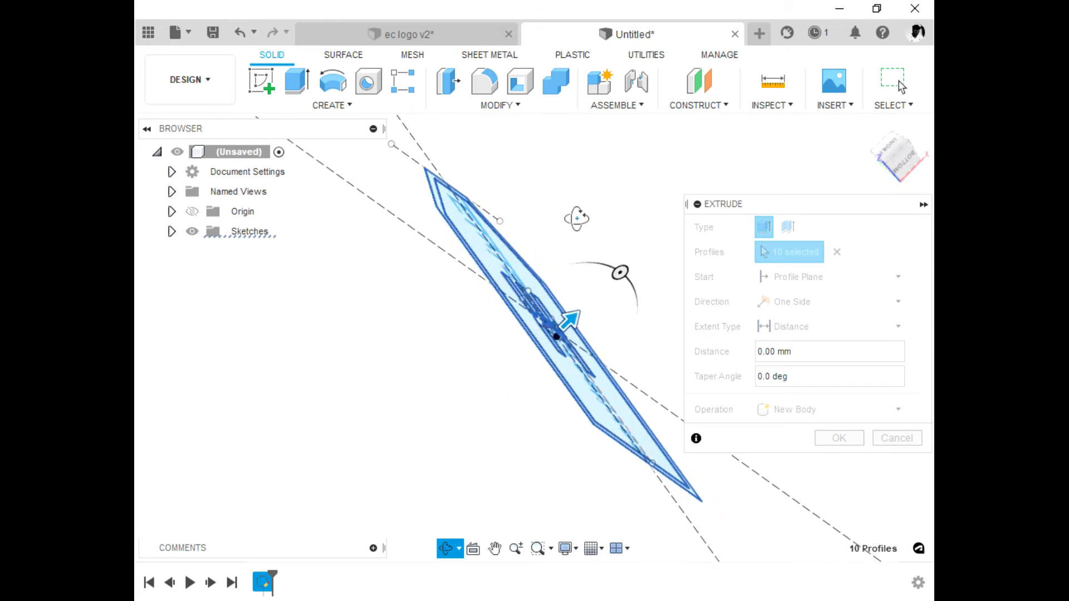
pyautogui.press('Escape')
pyautogui.moveTo(565, 322); pyautogui.dragTo(527, 365)
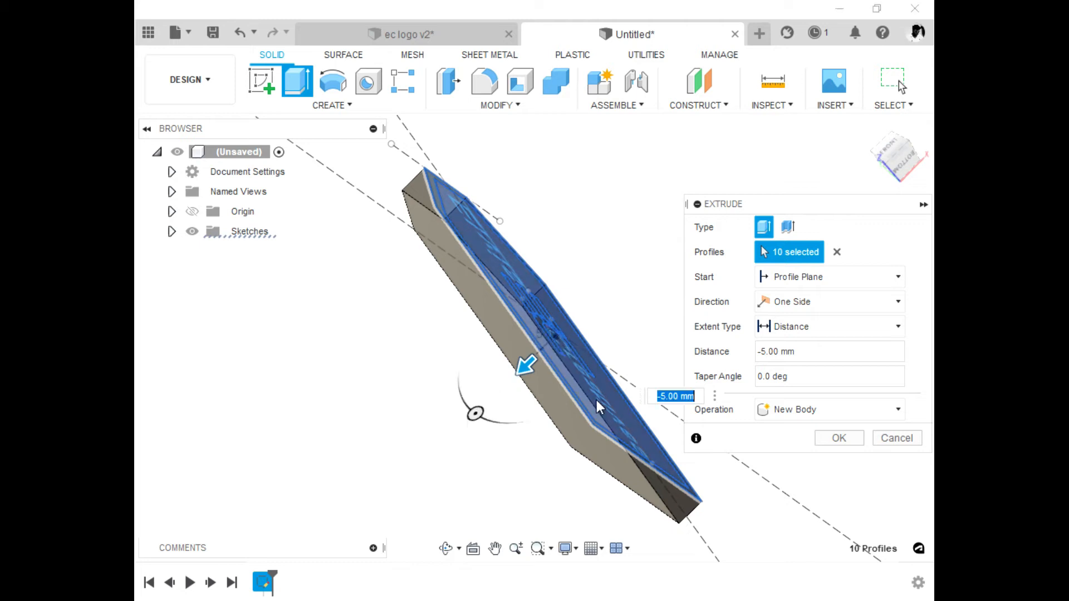
pyautogui.press('BackSpace')
pyautogui.write('-2')
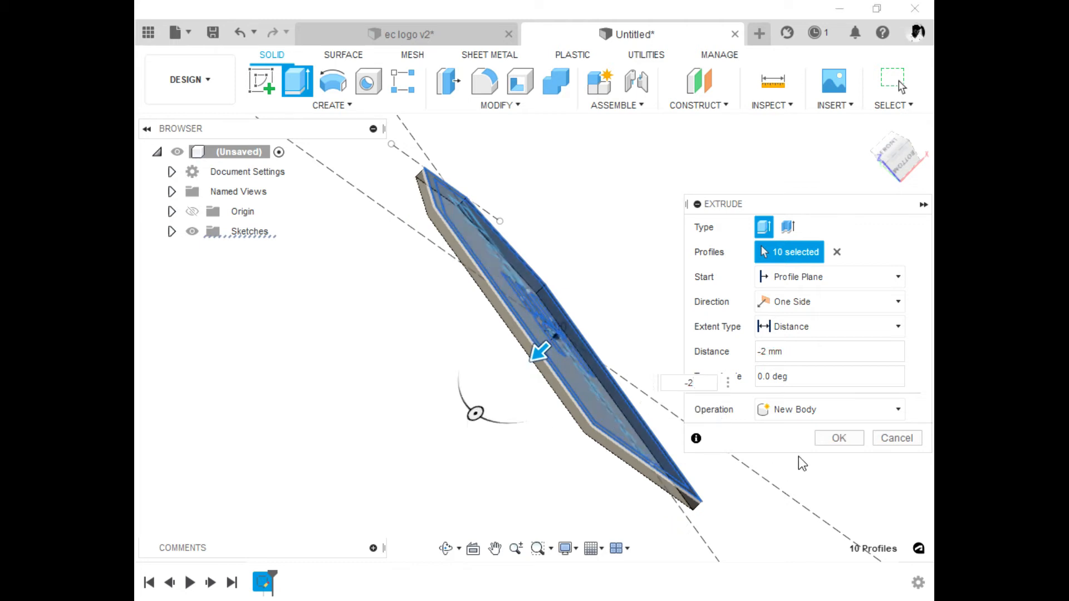
pyautogui.click(835, 440)
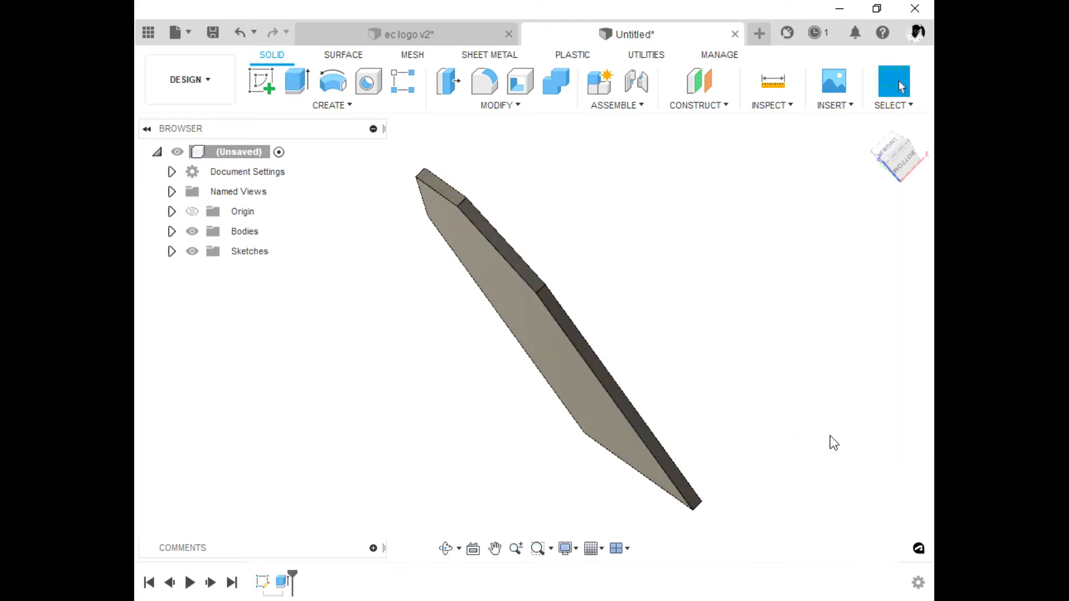
# Step: Make Sketch1 visible again on the extruded plate
pyautogui.scroll(-3, 591, 305)
pyautogui.click(445, 549)
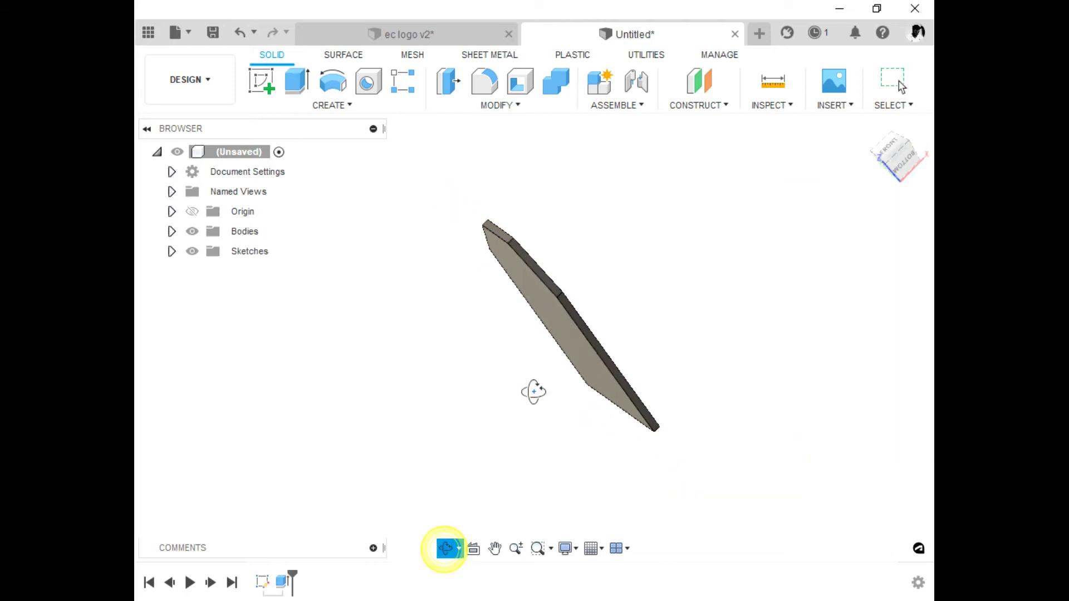
pyautogui.moveTo(531, 389); pyautogui.dragTo(477, 453)
pyautogui.press('Escape')
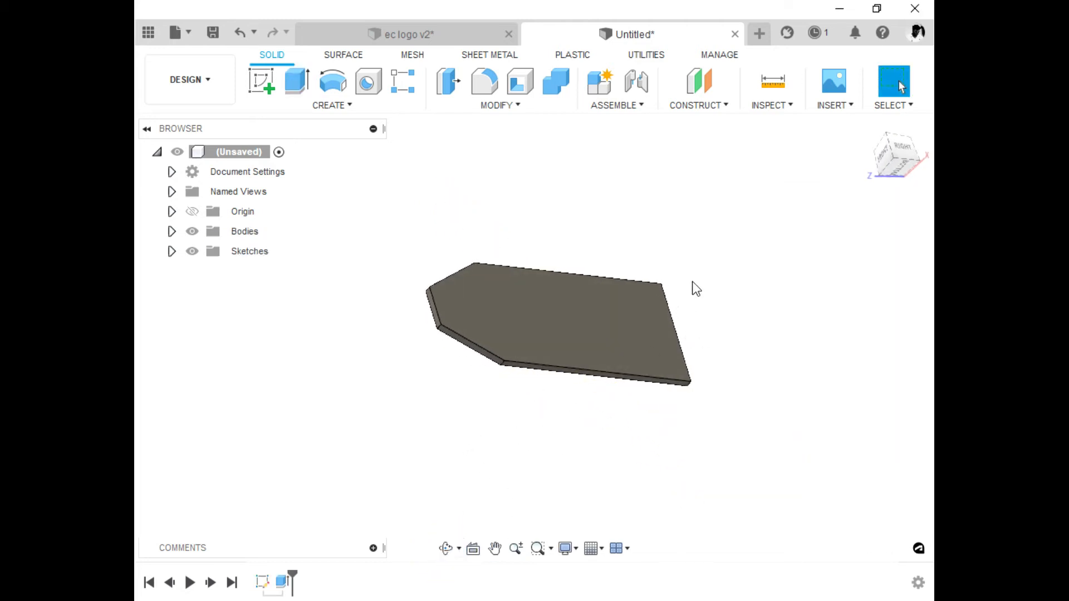
pyautogui.scroll(3, 405, 252)
pyautogui.scroll(-3, 511, 295)
pyautogui.scroll(3, 757, 317)
pyautogui.scroll(-2, 715, 338)
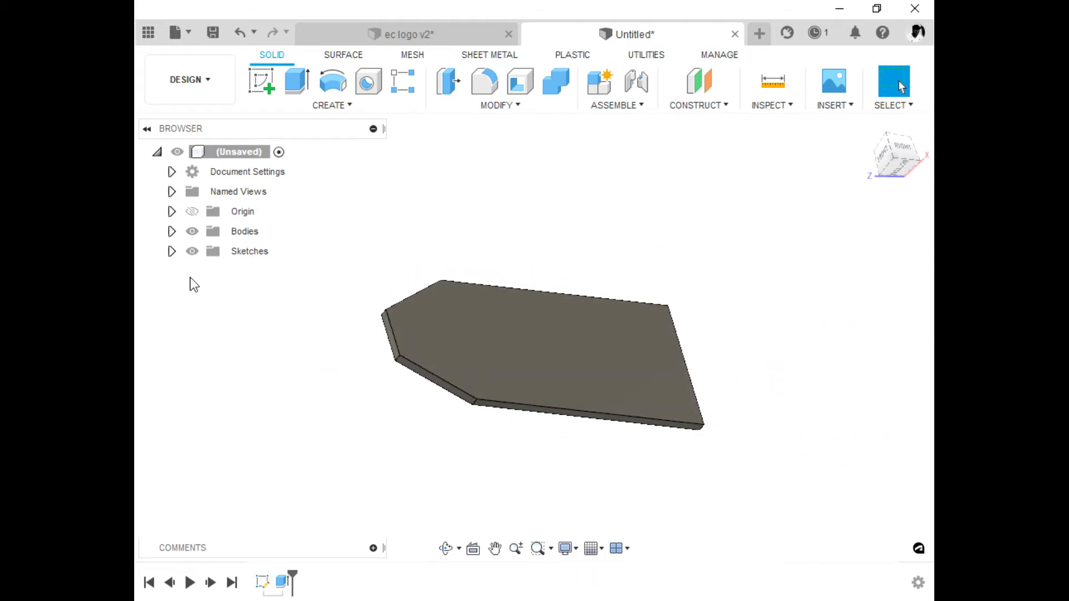
pyautogui.click(172, 251)
pyautogui.click(206, 271)
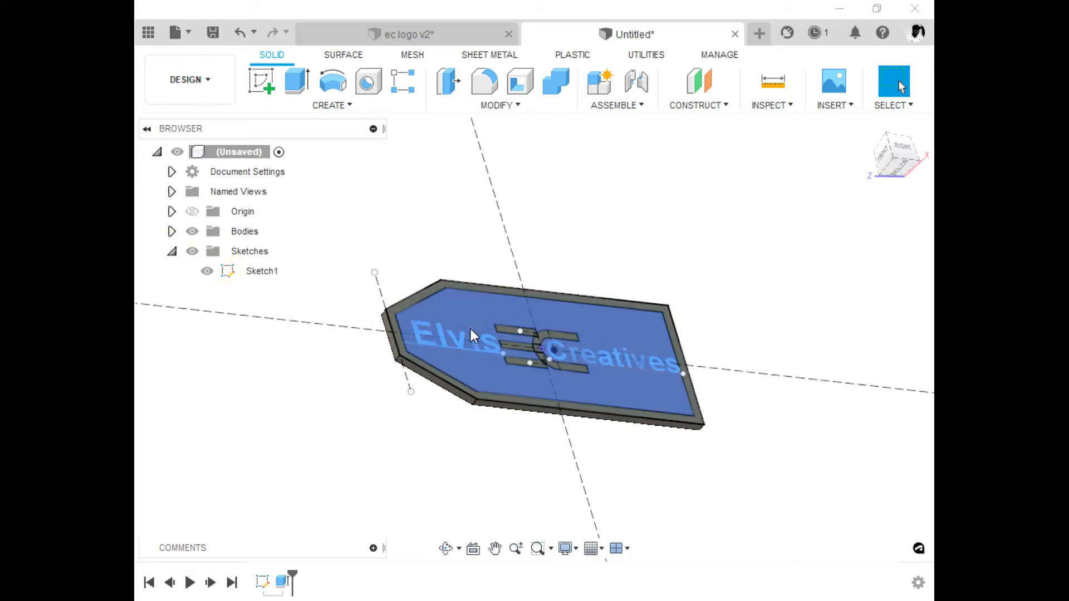
# Step: Start a second extrusion and select the frame border, the name text and the "Creatives" text as profiles
pyautogui.scroll(3, 426, 340)
pyautogui.click(291, 81)
pyautogui.scroll(-4, 309, 268)
pyautogui.scroll(3, 432, 227)
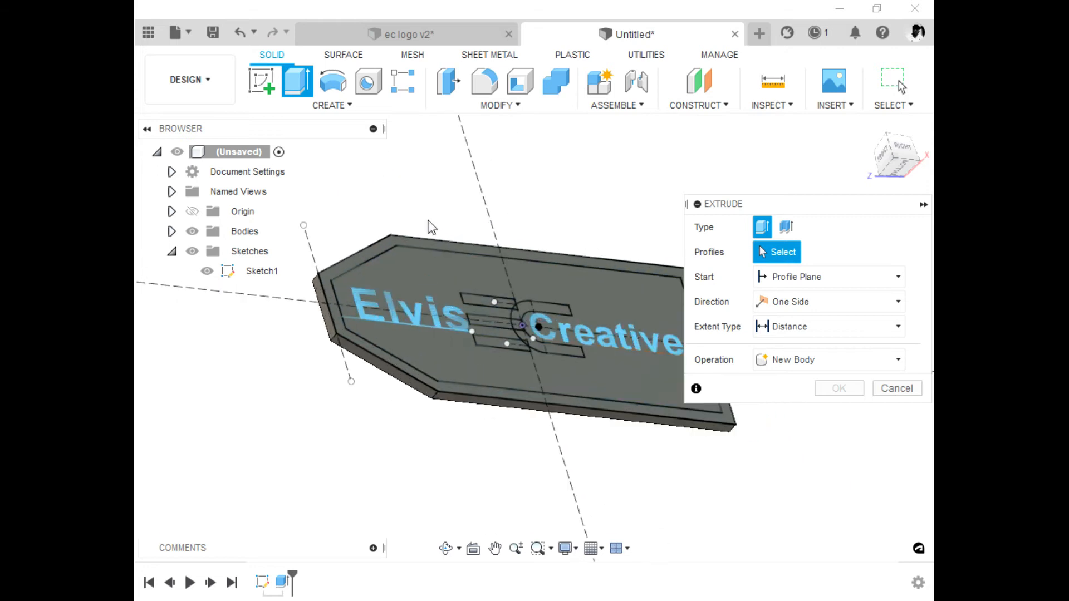
pyautogui.scroll(2, 431, 227)
pyautogui.click(343, 265)
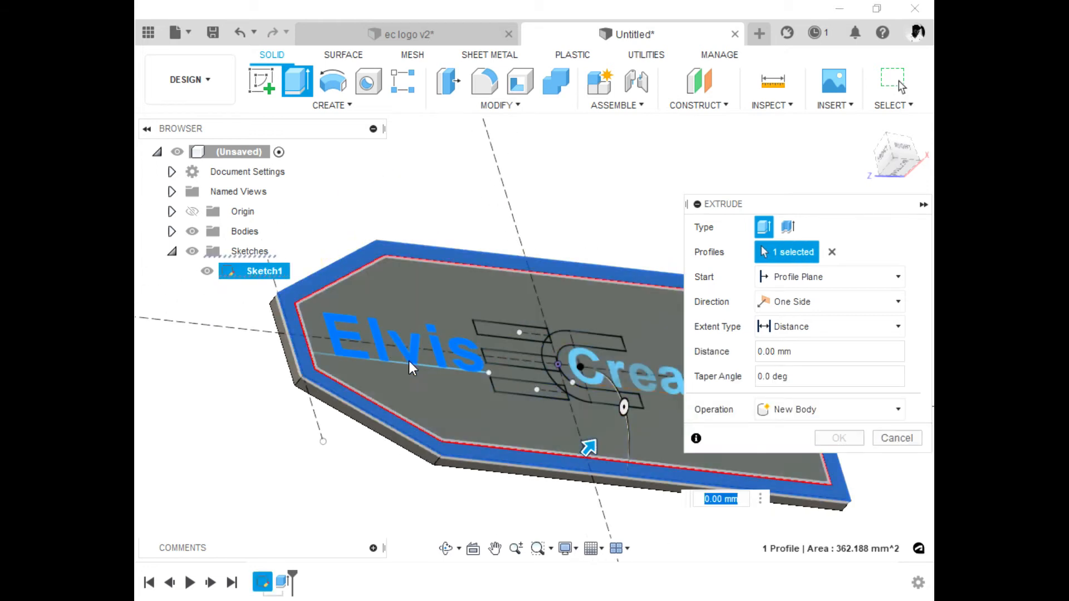
pyautogui.scroll(2, 382, 342)
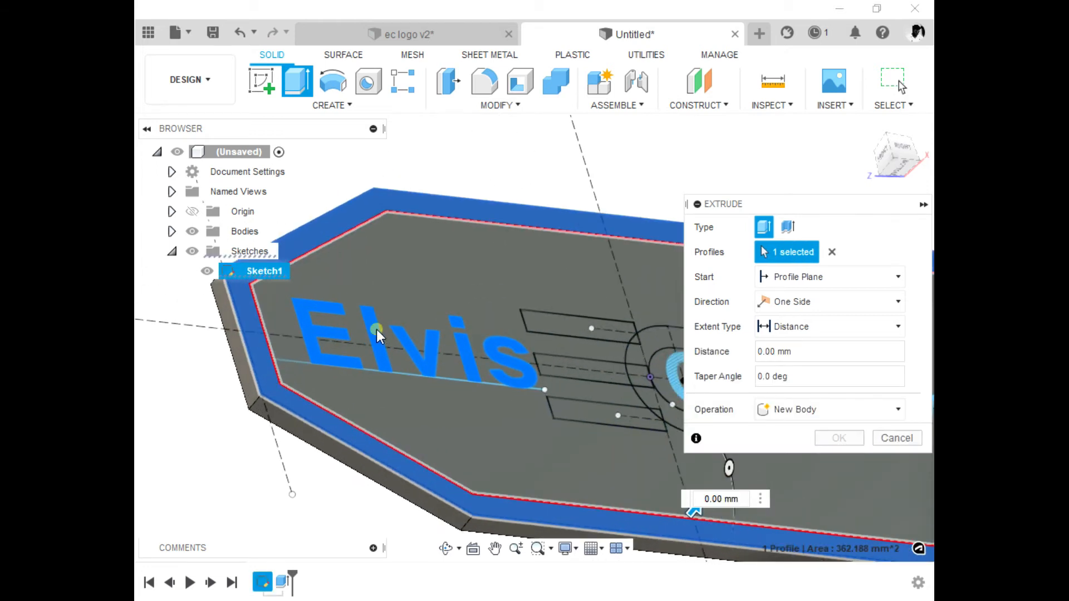
pyautogui.click(377, 330)
pyautogui.scroll(-4, 427, 303)
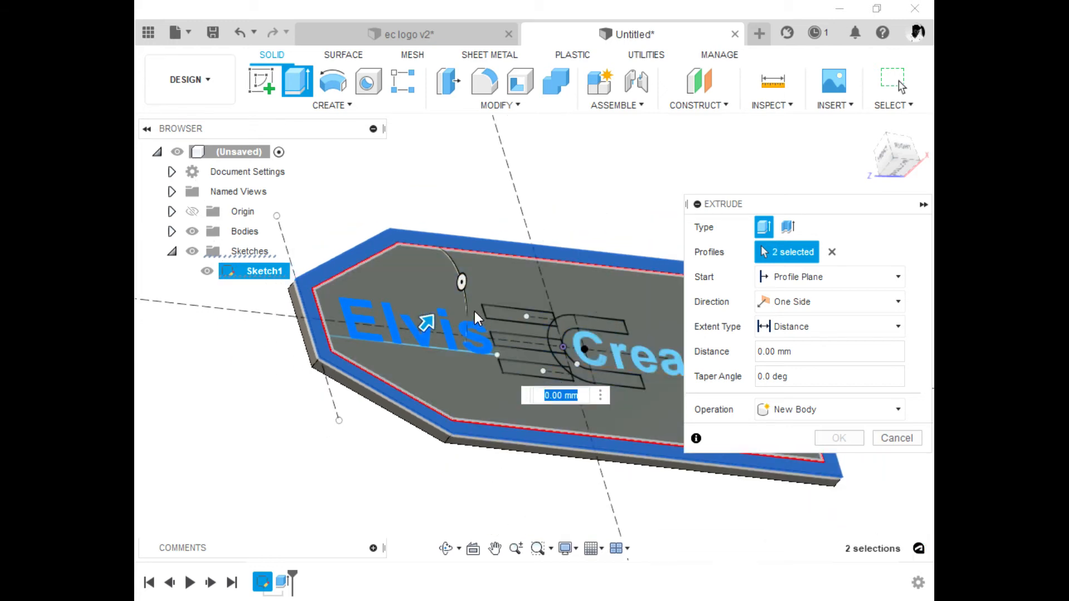
pyautogui.scroll(3, 588, 336)
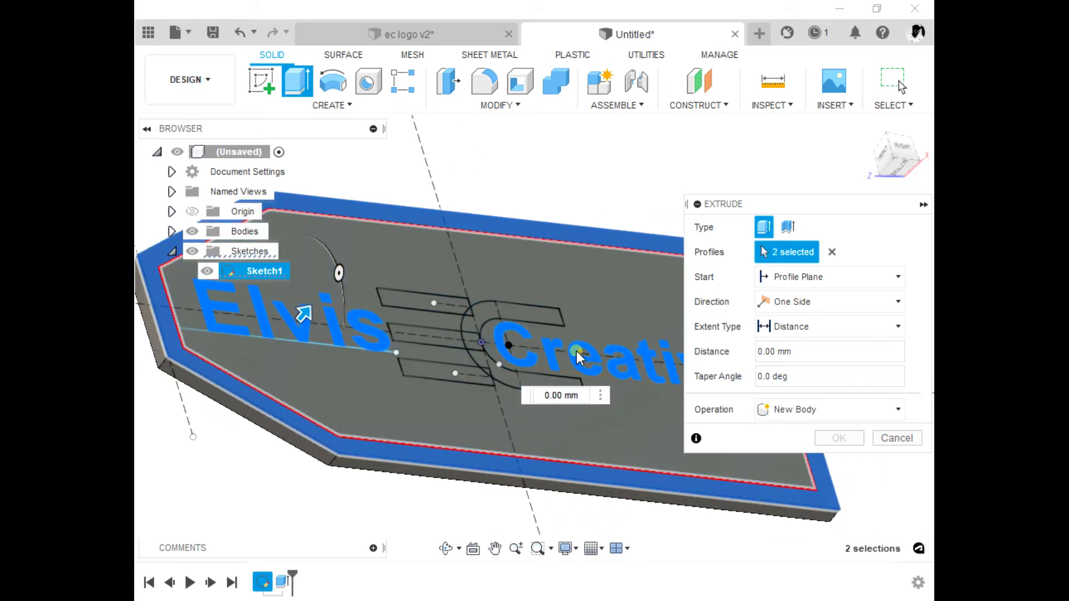
# Step: Add the logo's bars, curved arms and all overlap regions to the second extrusion's profiles
pyautogui.click(523, 314)
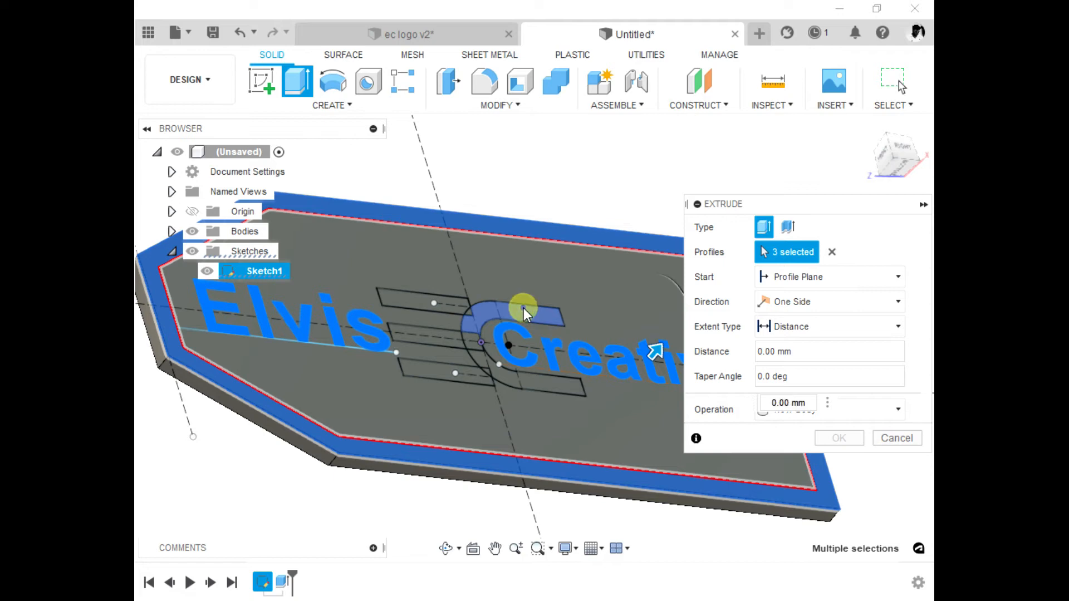
pyautogui.click(433, 296)
pyautogui.click(425, 300)
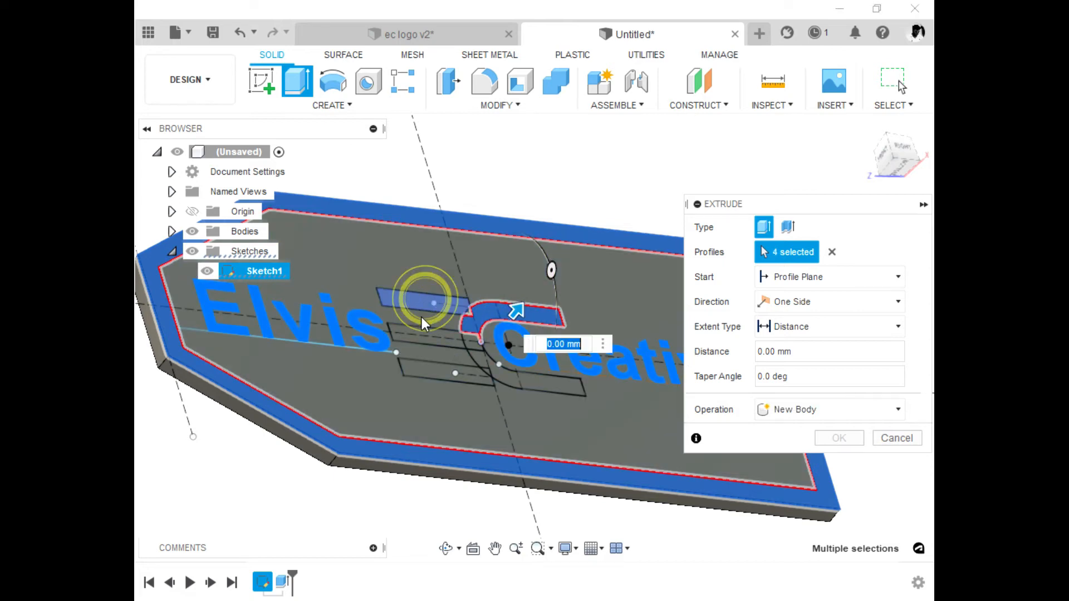
pyautogui.click(423, 335)
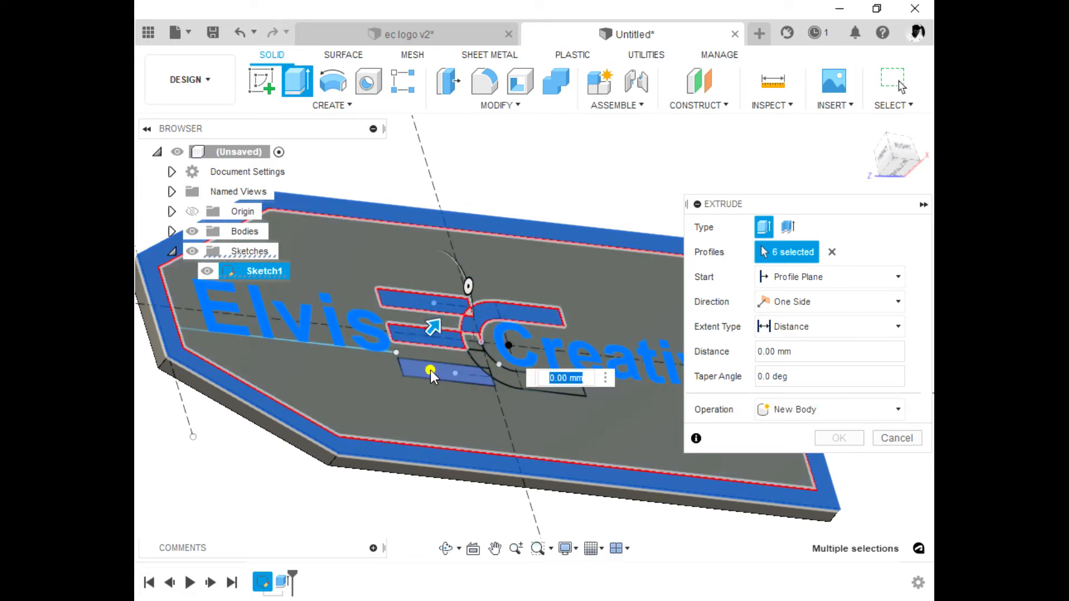
pyautogui.click(430, 370)
pyautogui.scroll(3, 508, 376)
pyautogui.click(503, 368)
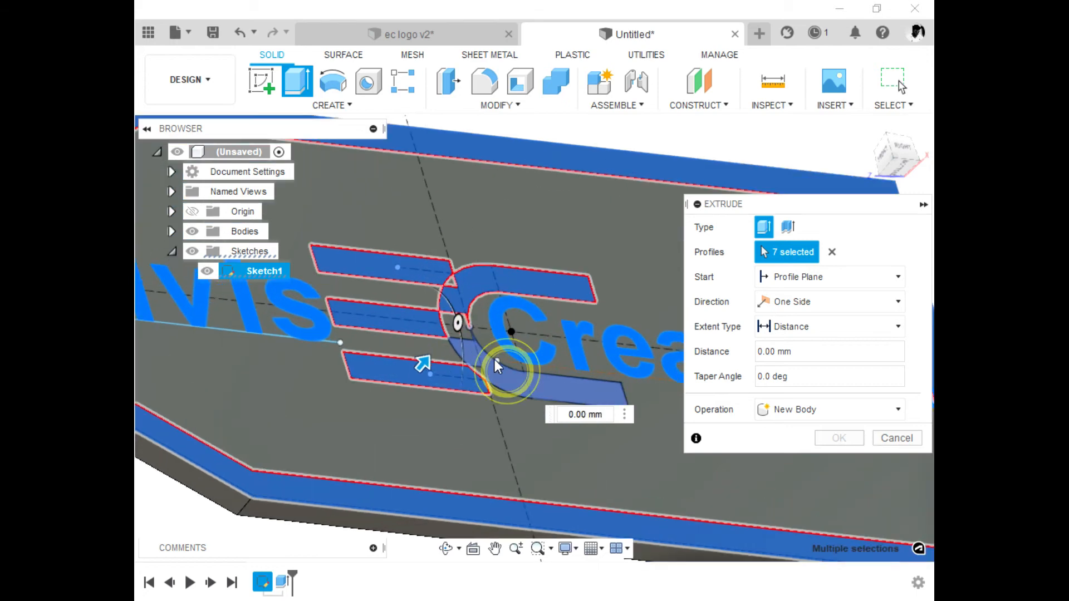
pyautogui.click(456, 321)
pyautogui.click(452, 282)
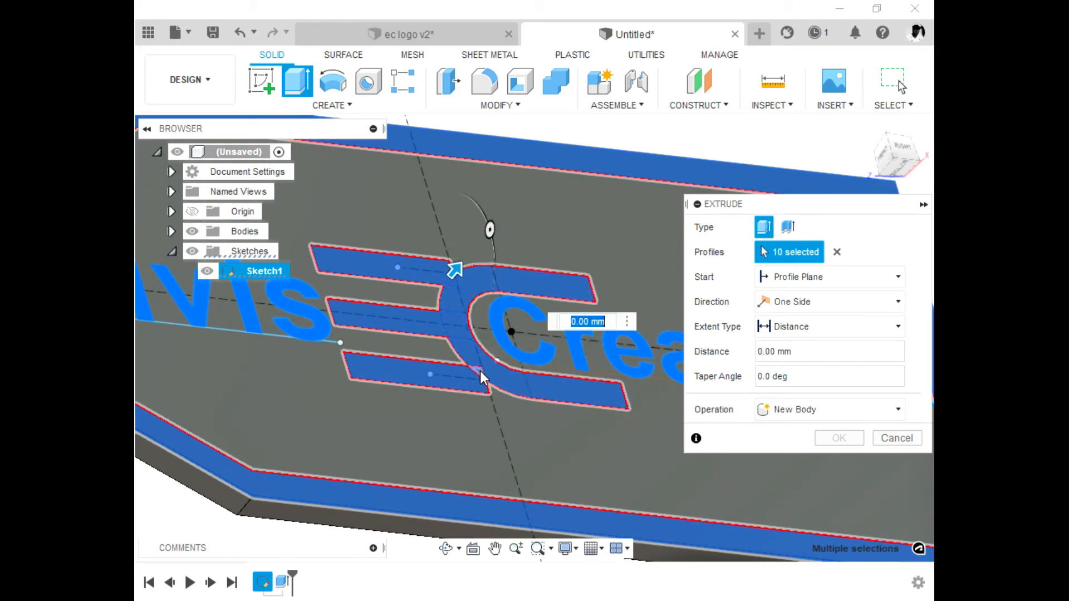
pyautogui.scroll(2, 472, 366)
pyautogui.click(477, 370)
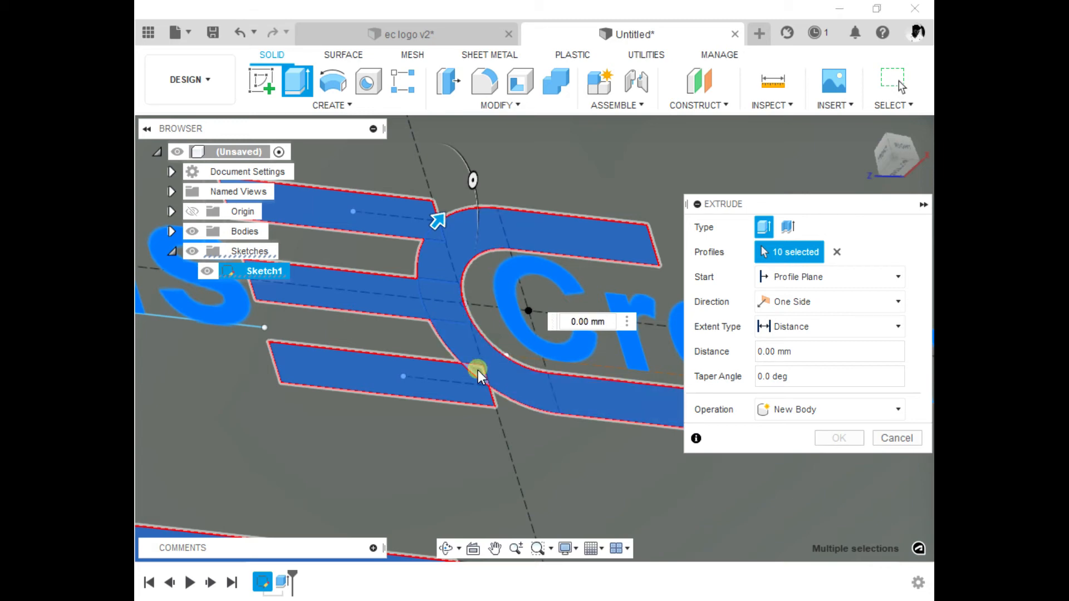
# Step: Extrude the selected border, text and logo profiles 1.5 mm, joining them to the plate, and hide Sketch1
pyautogui.scroll(-2, 483, 364)
pyautogui.scroll(-4, 491, 341)
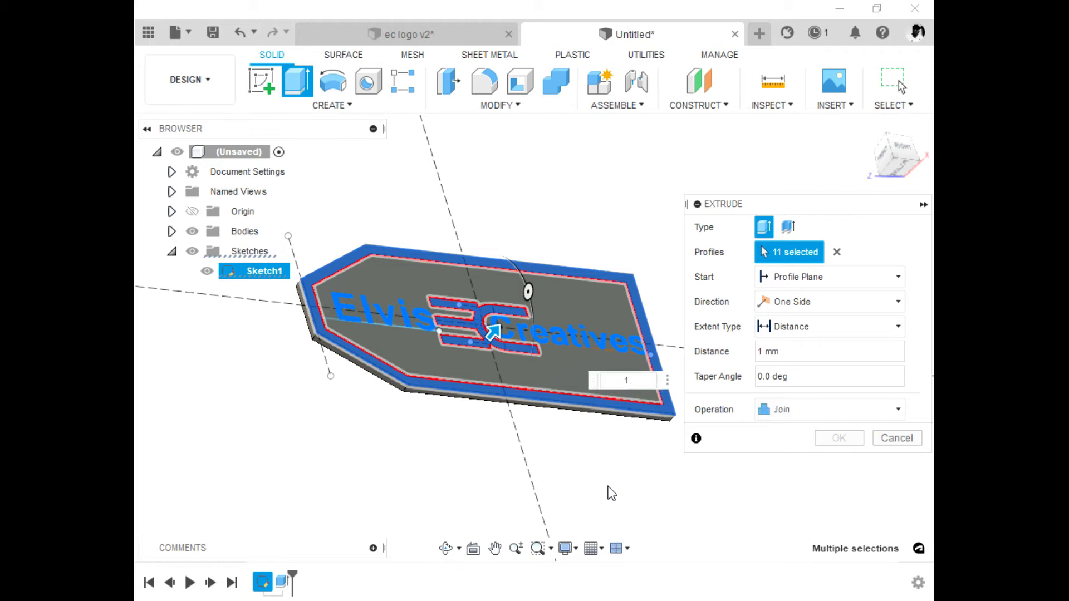
pyautogui.write('5')
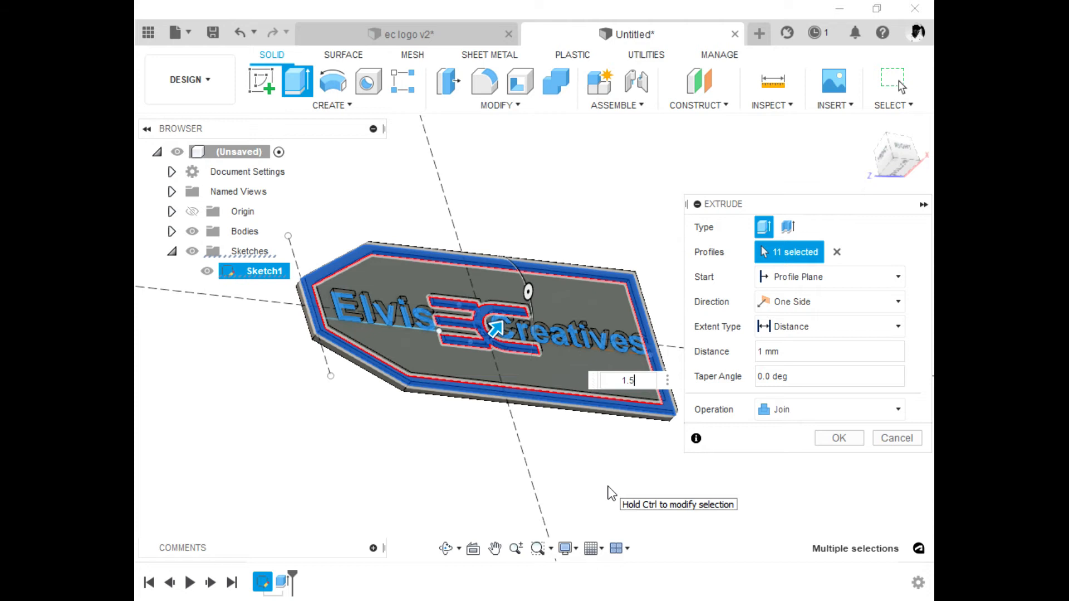
pyautogui.click(839, 439)
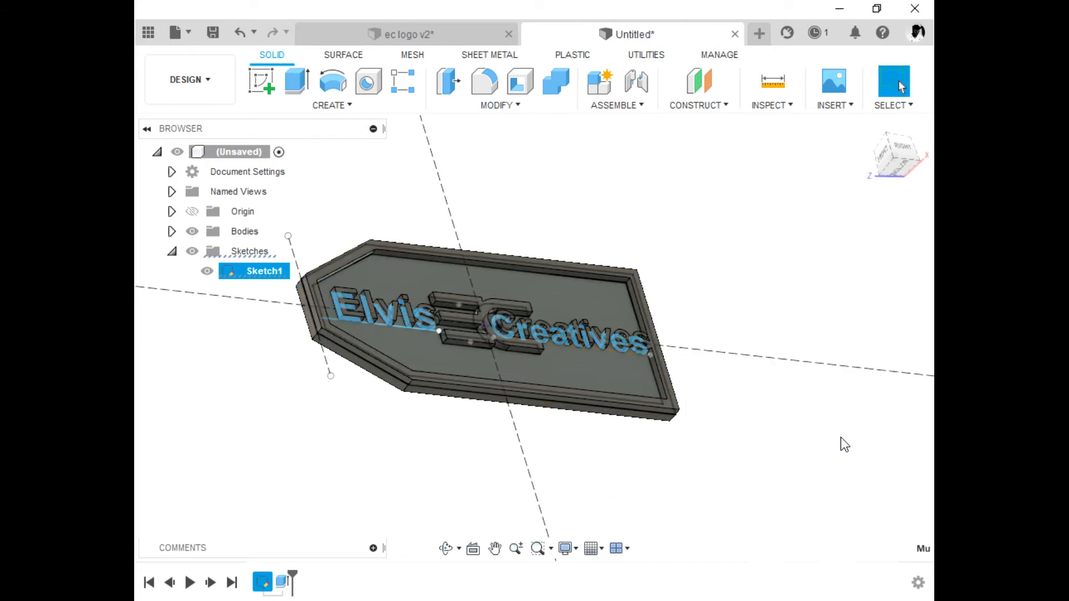
pyautogui.scroll(-2, 559, 290)
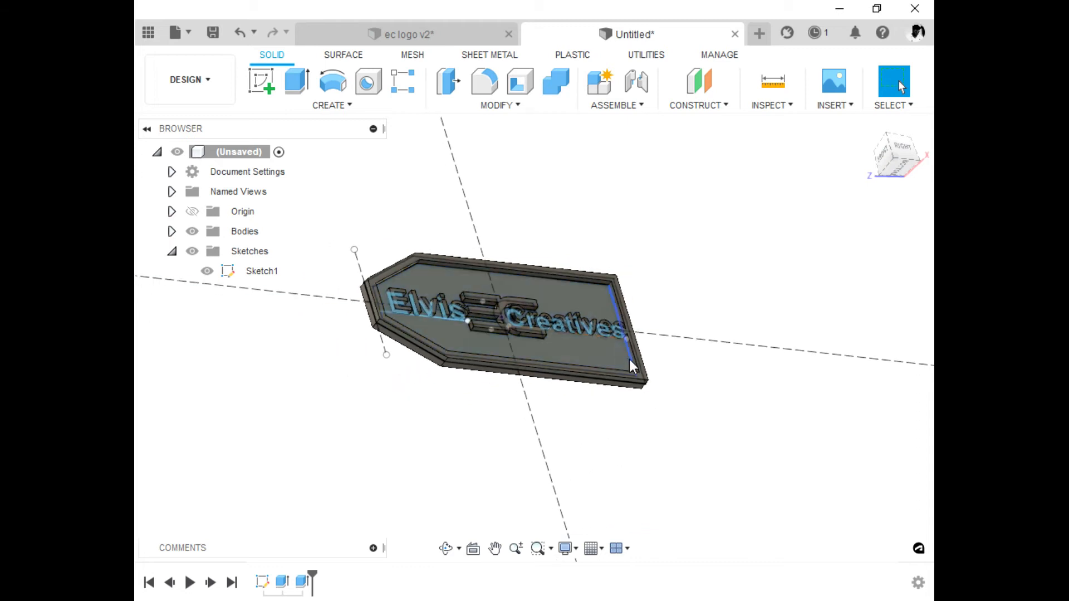
pyautogui.click(207, 270)
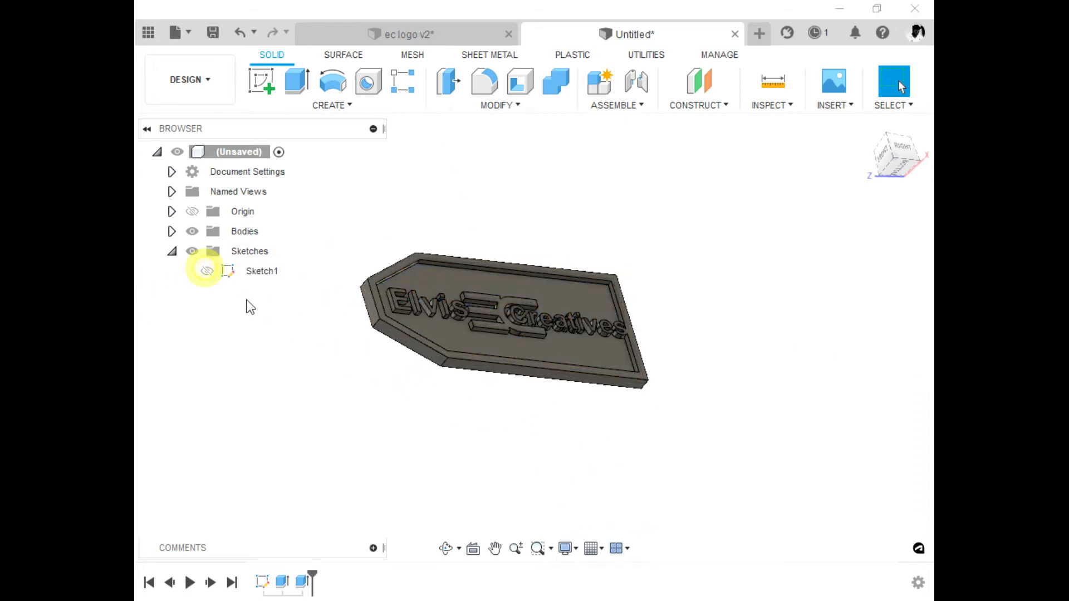
pyautogui.click(446, 548)
pyautogui.moveTo(573, 388); pyautogui.dragTo(532, 411)
pyautogui.scroll(-1, 742, 301)
pyautogui.press('Escape')
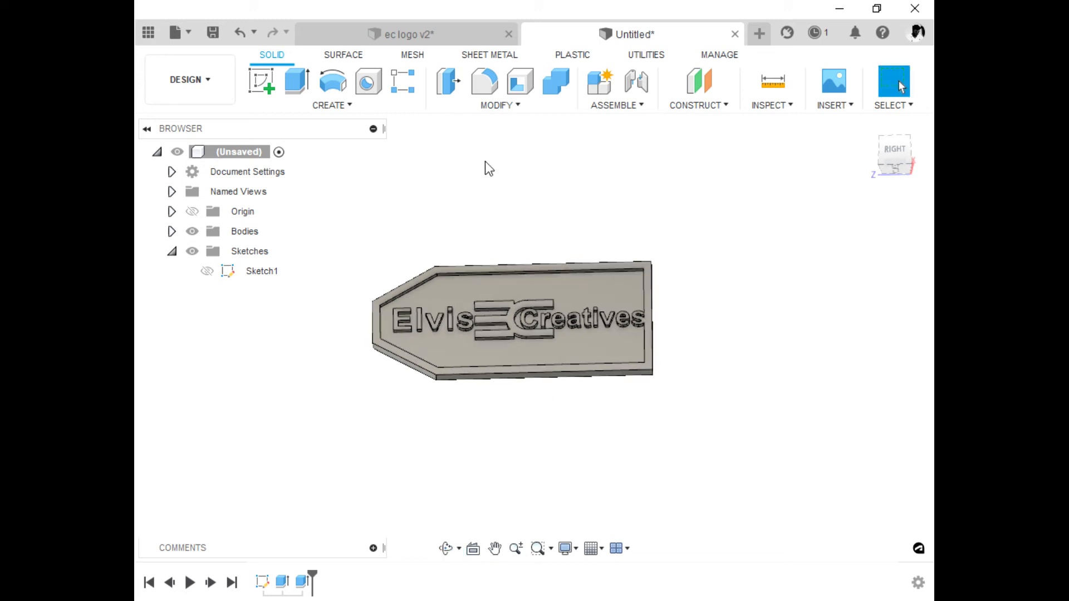
pyautogui.scroll(4, 416, 323)
pyautogui.scroll(-3, 430, 322)
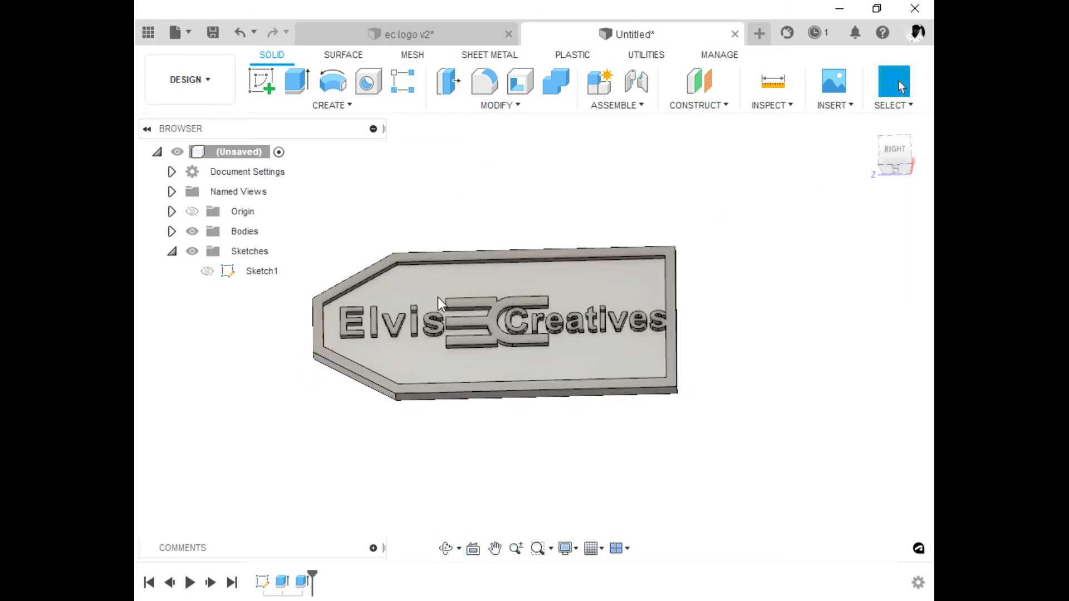
# Step: Start a fillet and select the two outer vertical corner edges at the plate's square end
pyautogui.click(484, 82)
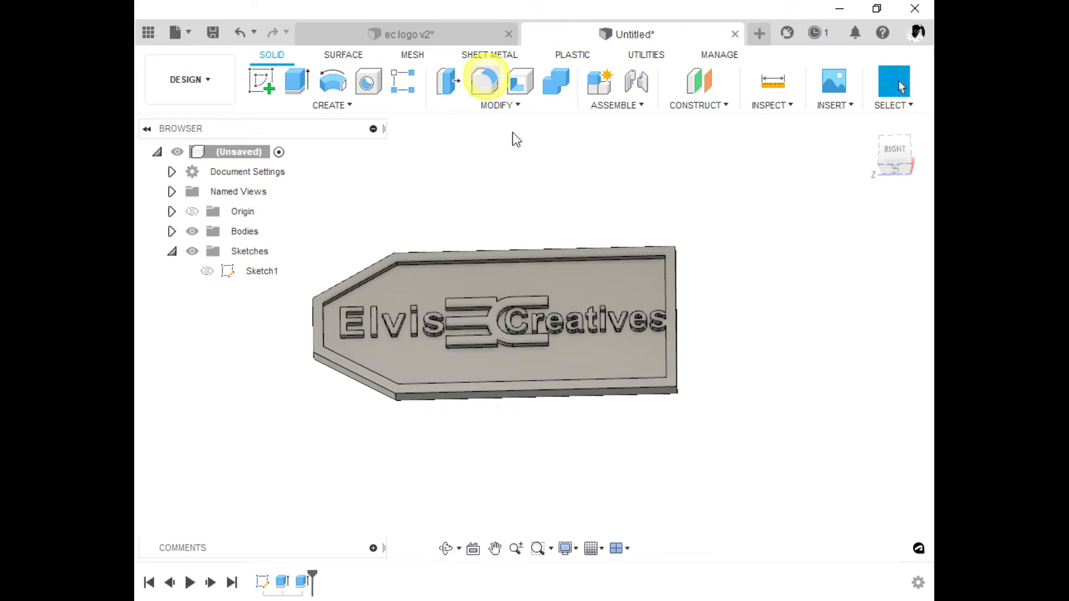
pyautogui.scroll(-3, 443, 252)
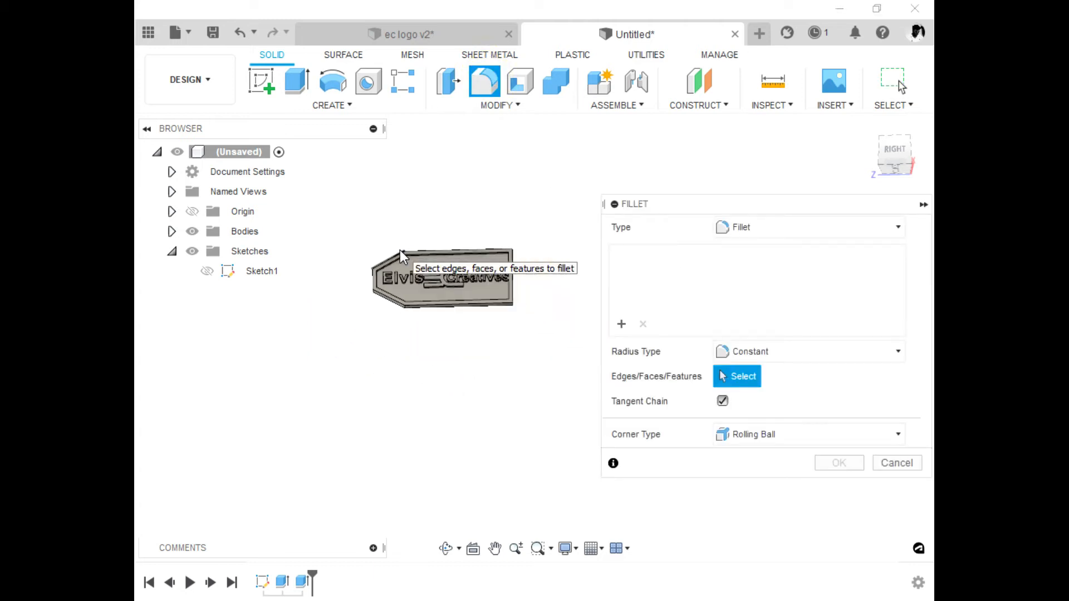
pyautogui.scroll(3, 501, 247)
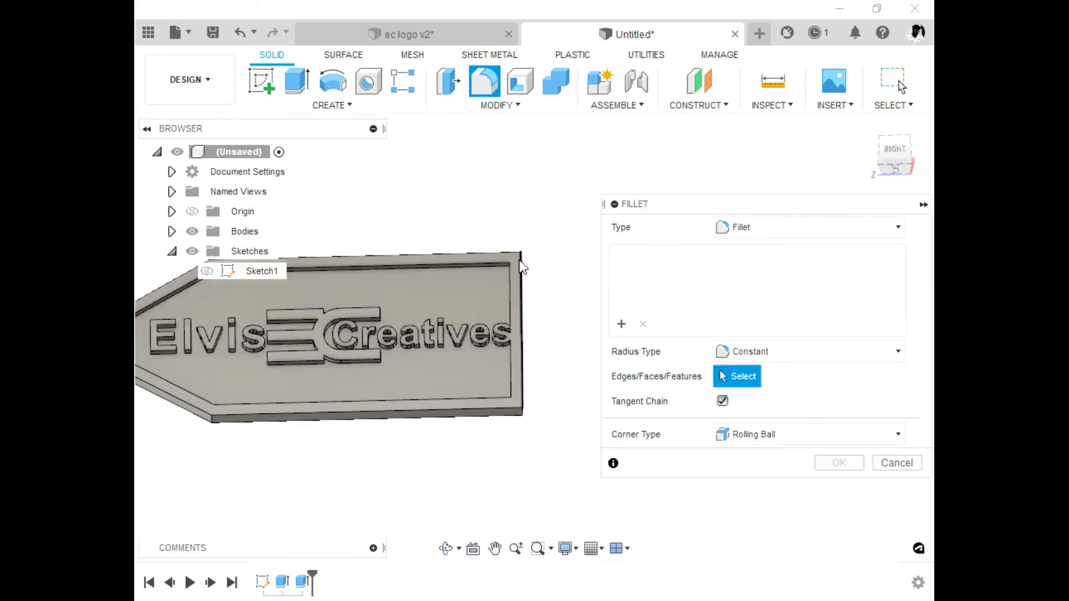
pyautogui.scroll(3, 519, 259)
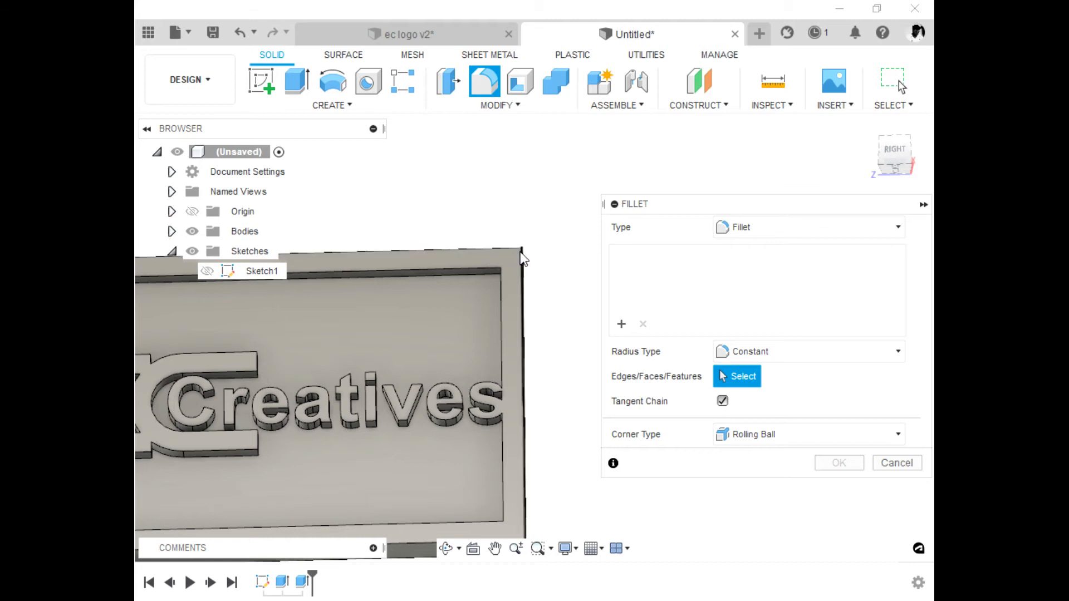
pyautogui.scroll(2, 515, 249)
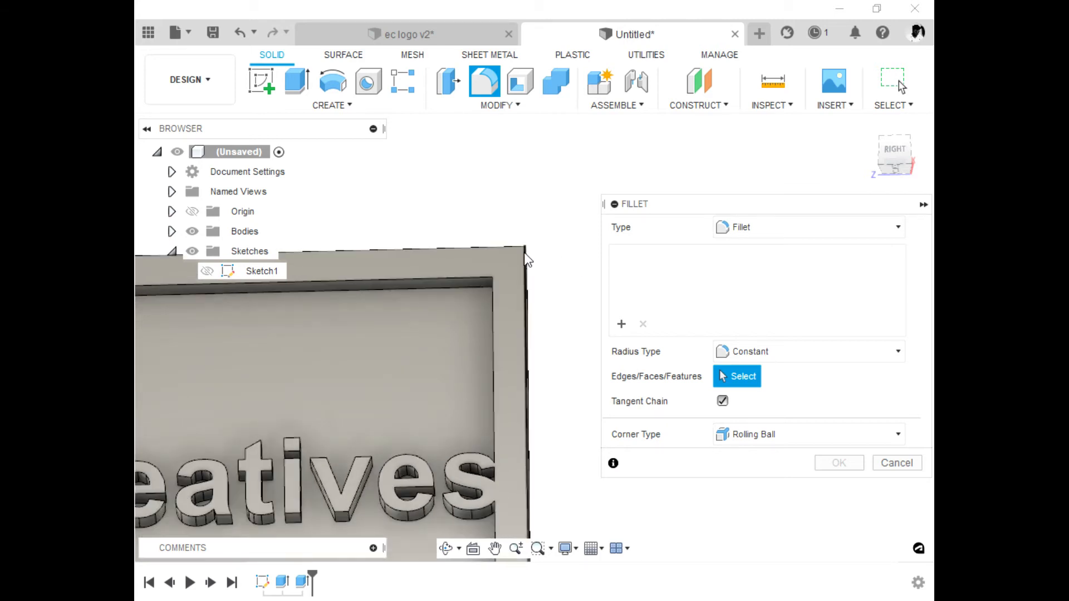
pyautogui.scroll(-5, 535, 253)
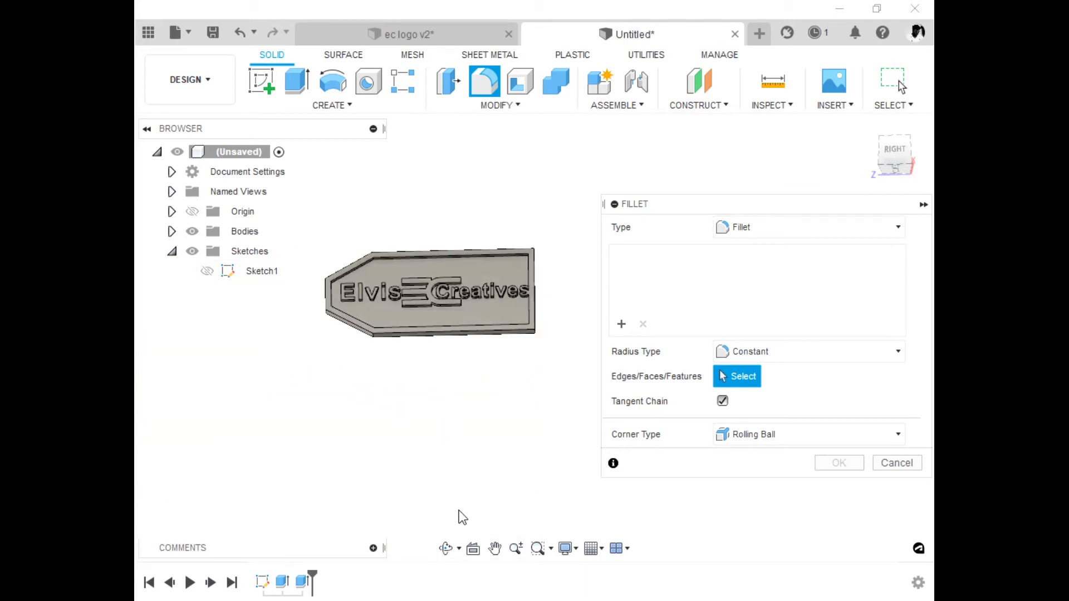
pyautogui.click(445, 548)
pyautogui.moveTo(506, 382); pyautogui.dragTo(530, 403)
pyautogui.press('Escape')
pyautogui.scroll(6, 506, 250)
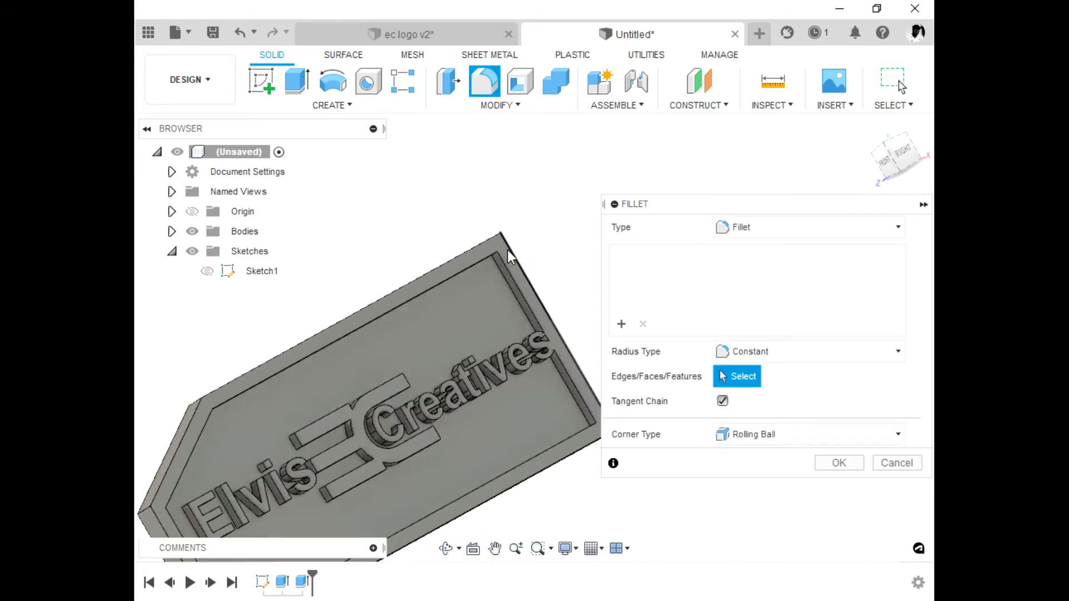
pyautogui.scroll(4, 495, 232)
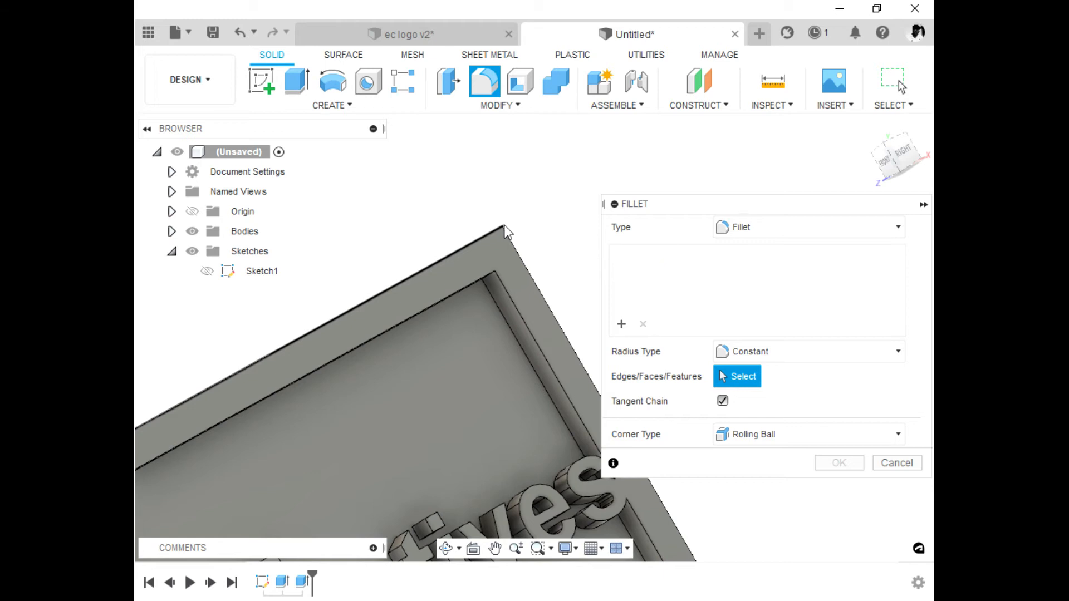
pyautogui.scroll(-10, 499, 230)
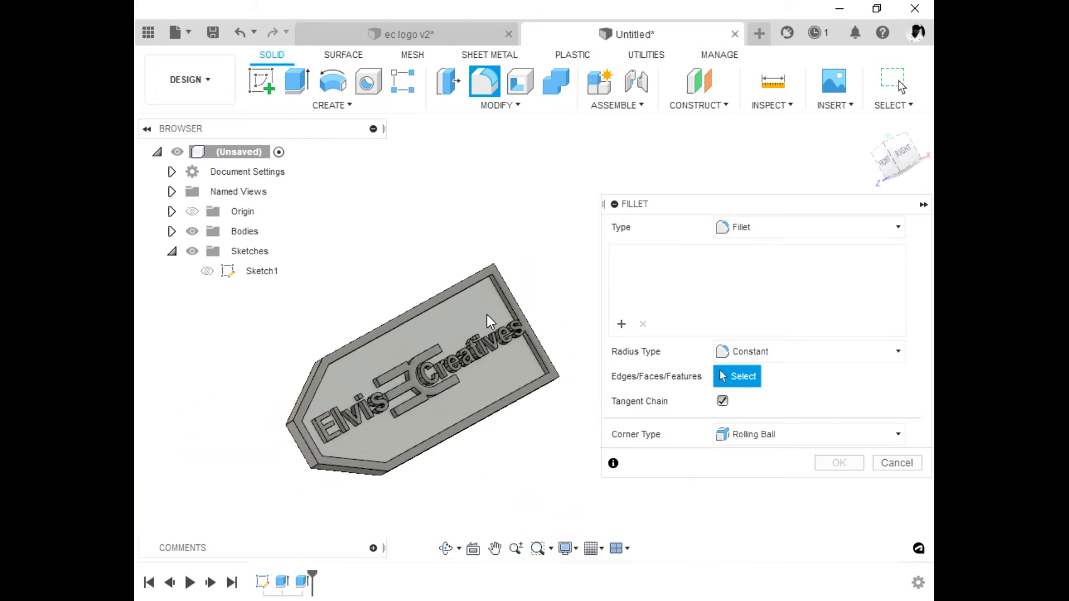
pyautogui.click(446, 548)
pyautogui.moveTo(461, 427); pyautogui.dragTo(412, 348)
pyautogui.press('Escape')
pyautogui.scroll(3, 526, 347)
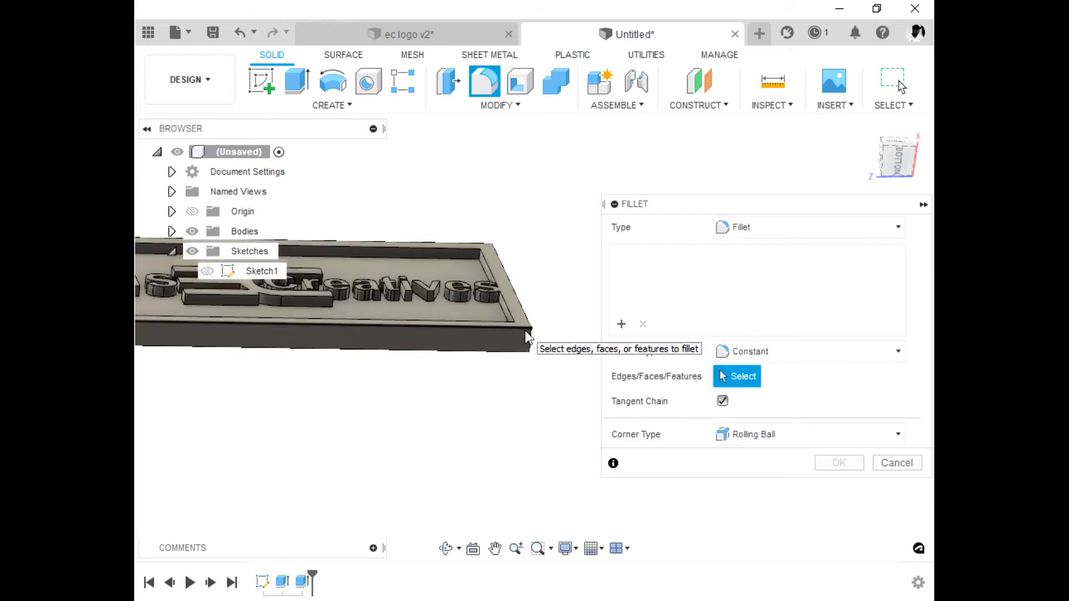
pyautogui.click(517, 329)
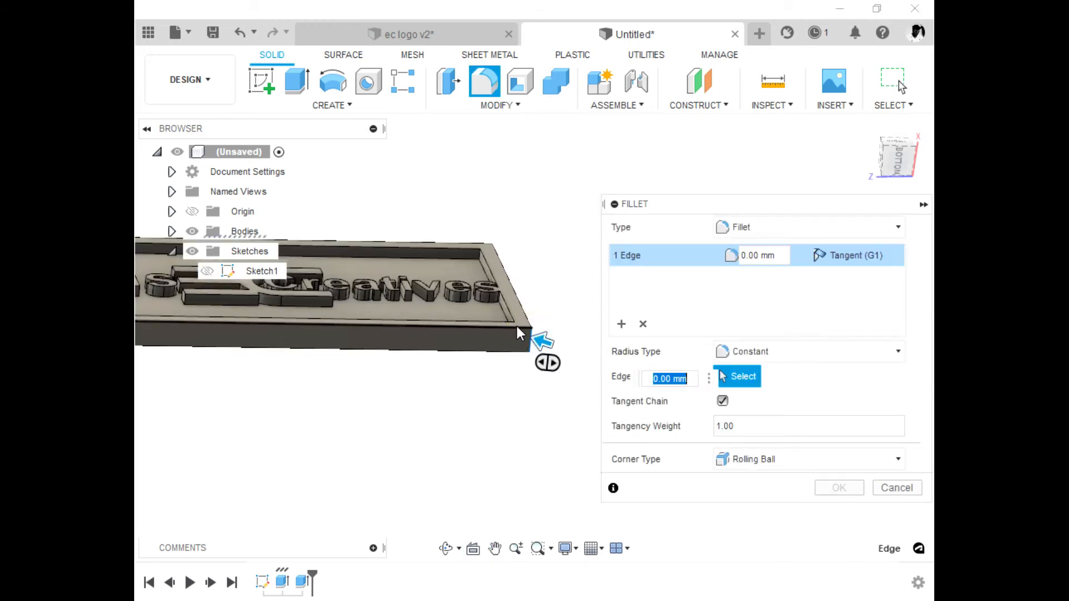
pyautogui.scroll(3, 489, 250)
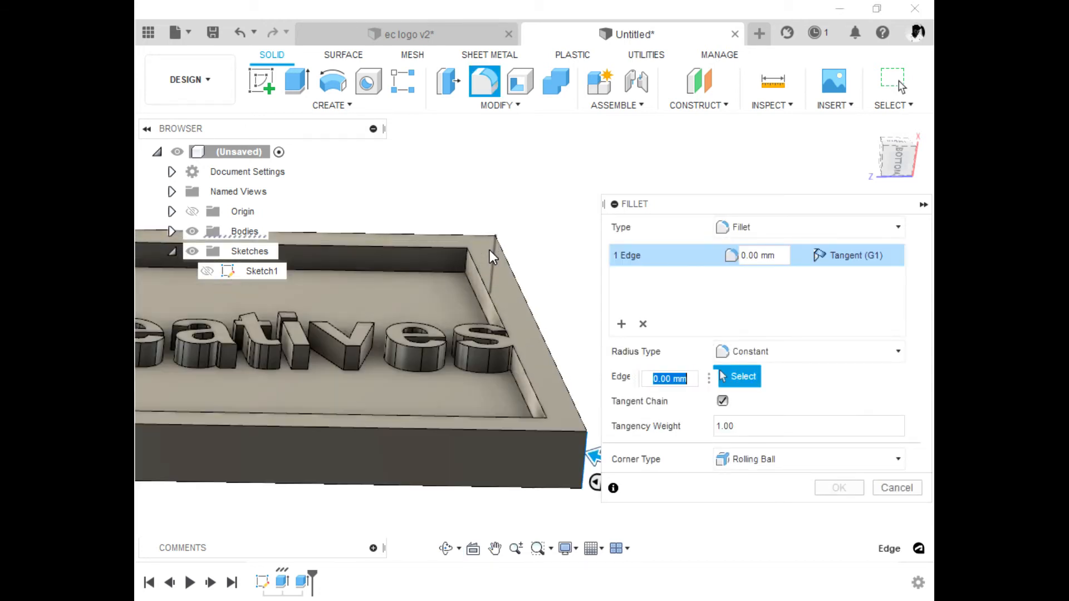
pyautogui.click(489, 249)
pyautogui.scroll(2, 466, 259)
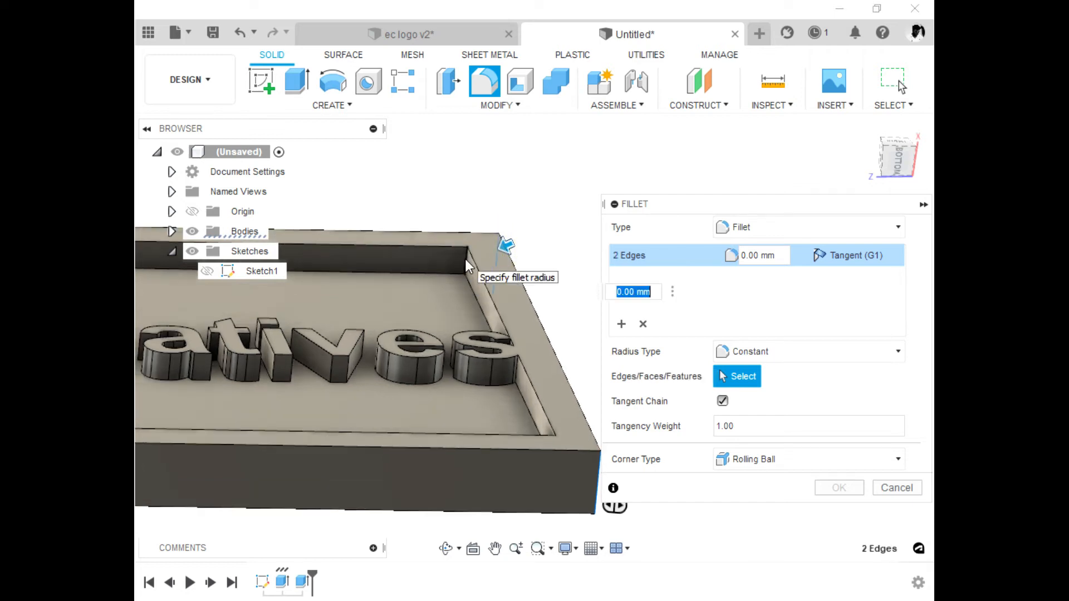
# Step: Add the two inner corner edges of the raised border at the square end to the fillet selection
pyautogui.click(465, 259)
pyautogui.scroll(-3, 510, 253)
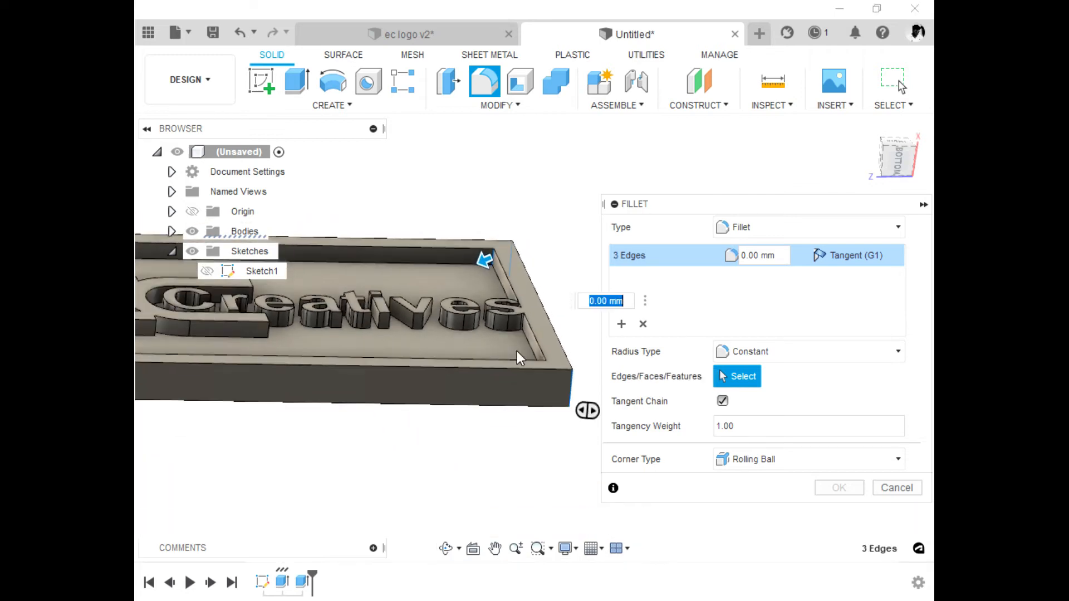
pyautogui.scroll(4, 557, 370)
pyautogui.click(535, 359)
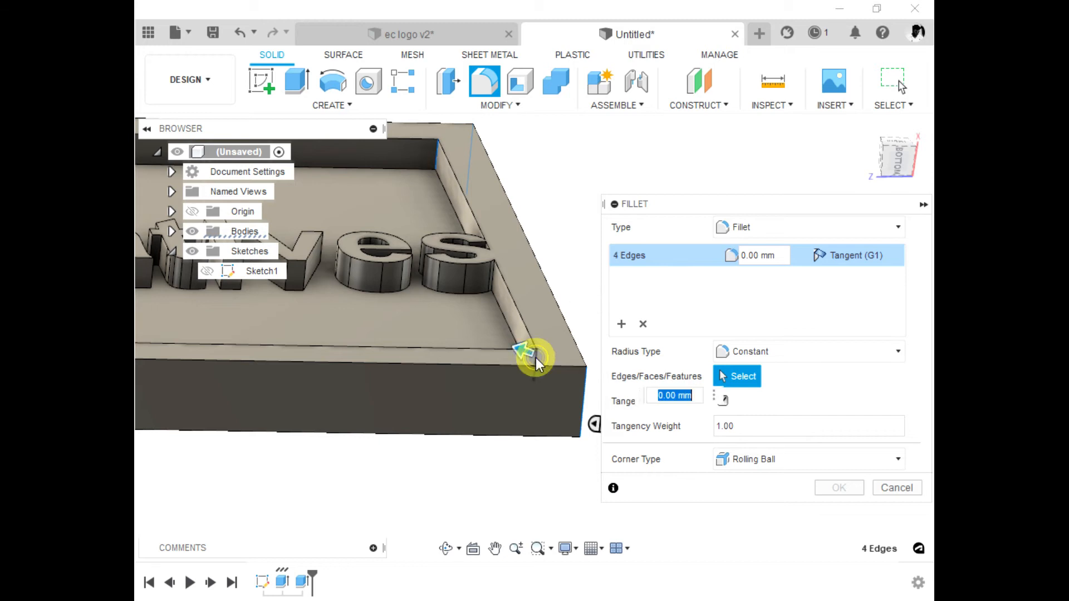
# Step: Try an 18 mm fillet radius on the four selected corner edges
pyautogui.scroll(-4, 545, 361)
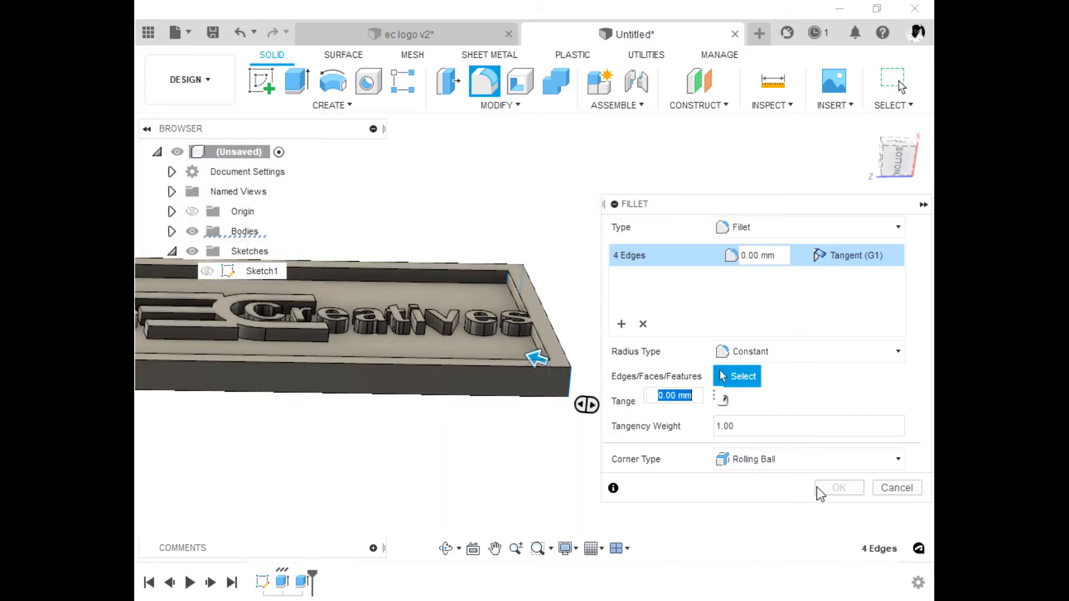
pyautogui.scroll(-1, 562, 440)
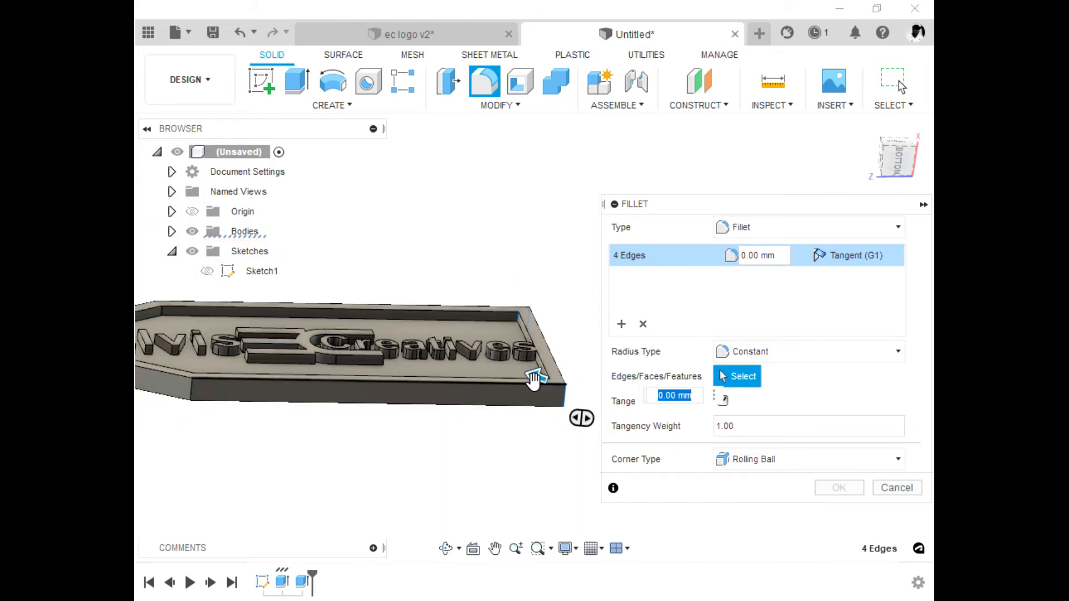
pyautogui.moveTo(534, 376); pyautogui.dragTo(497, 434)
pyautogui.scroll(-2, 497, 435)
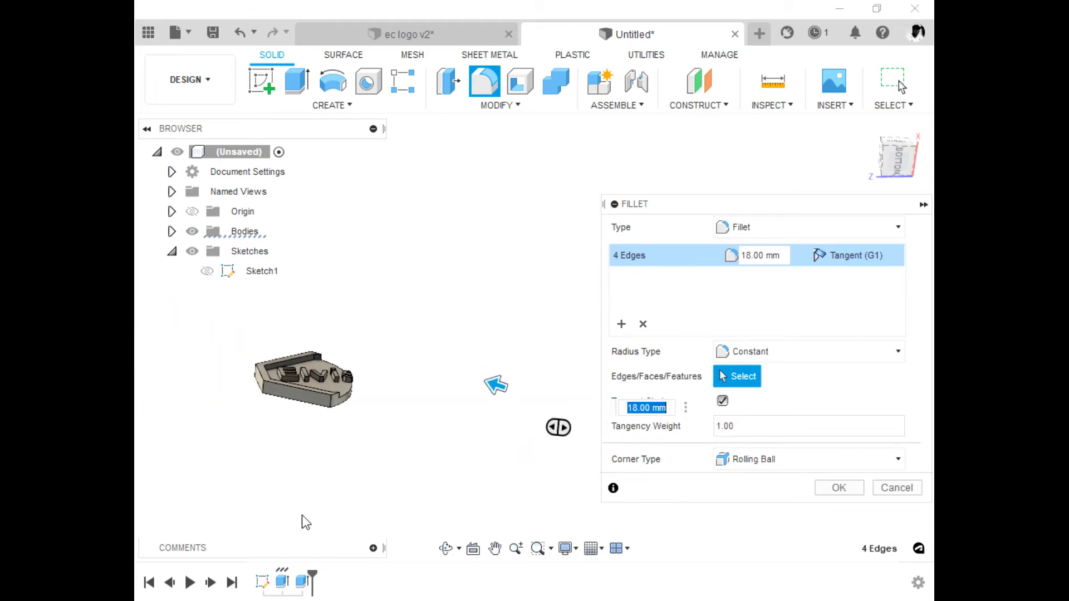
pyautogui.click(445, 549)
pyautogui.moveTo(487, 493); pyautogui.dragTo(475, 439)
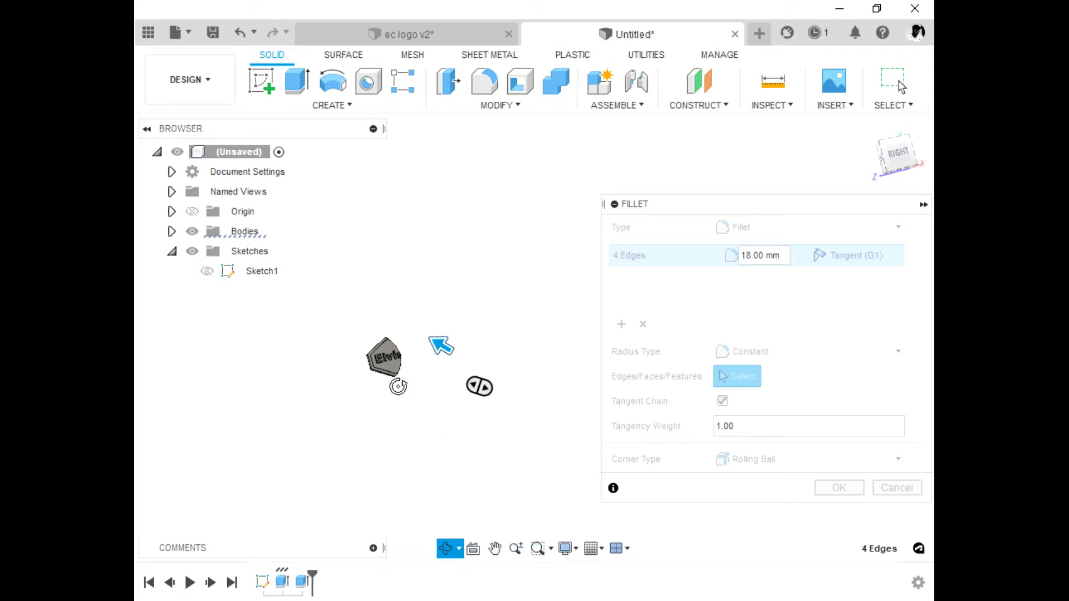
pyautogui.press('Escape')
pyautogui.scroll(3, 362, 373)
pyautogui.scroll(-2, 365, 361)
pyautogui.scroll(1, 413, 370)
pyautogui.moveTo(456, 325); pyautogui.dragTo(526, 368)
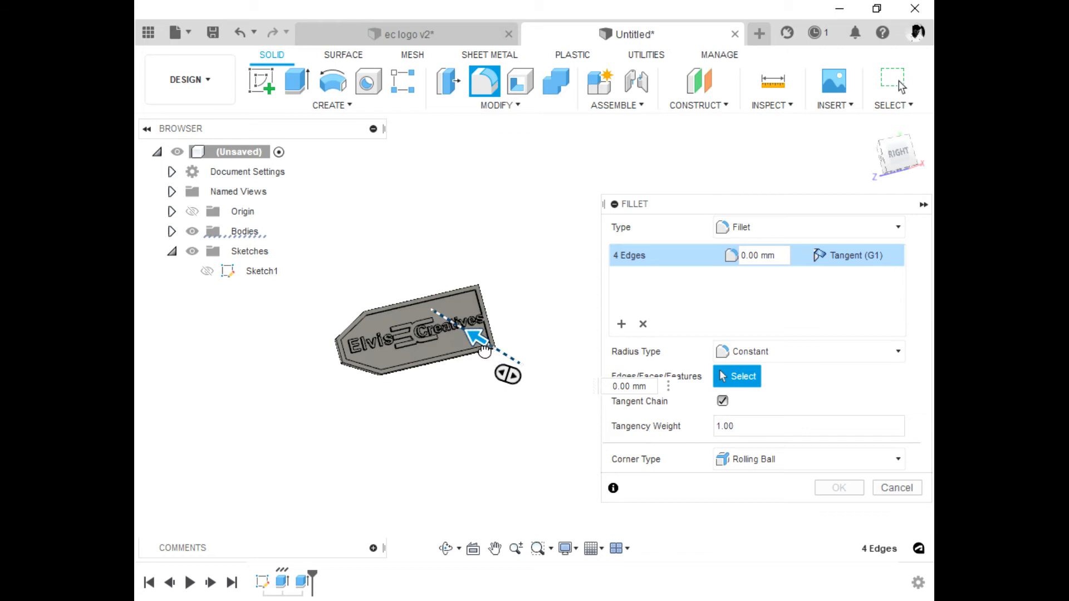
# Step: Fillet the four selected corner edges at the square end with a 5 mm radius
pyautogui.write('5')
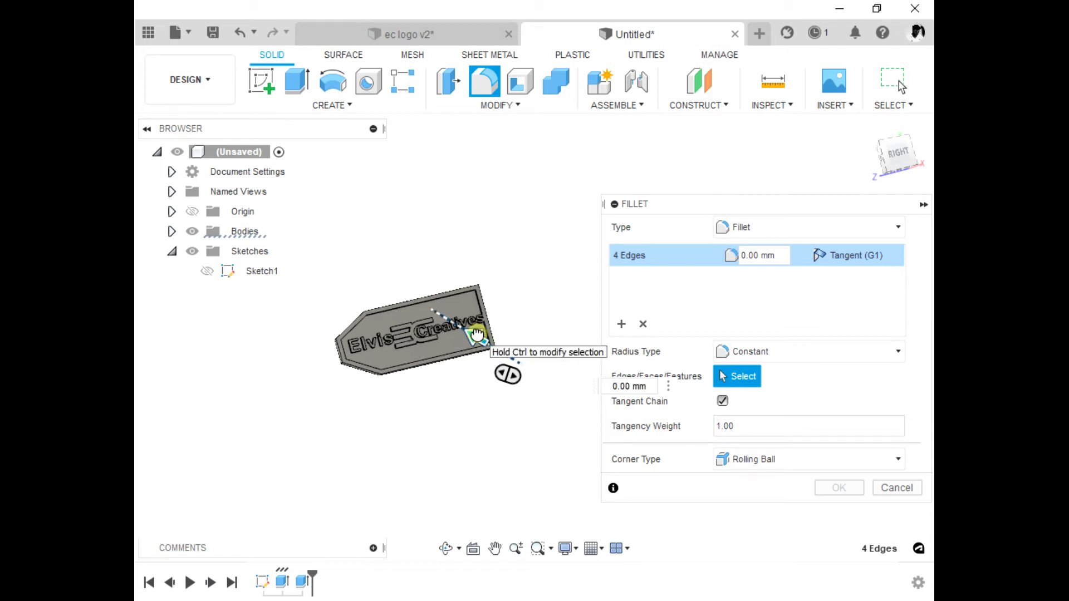
pyautogui.moveTo(468, 335); pyautogui.dragTo(465, 334)
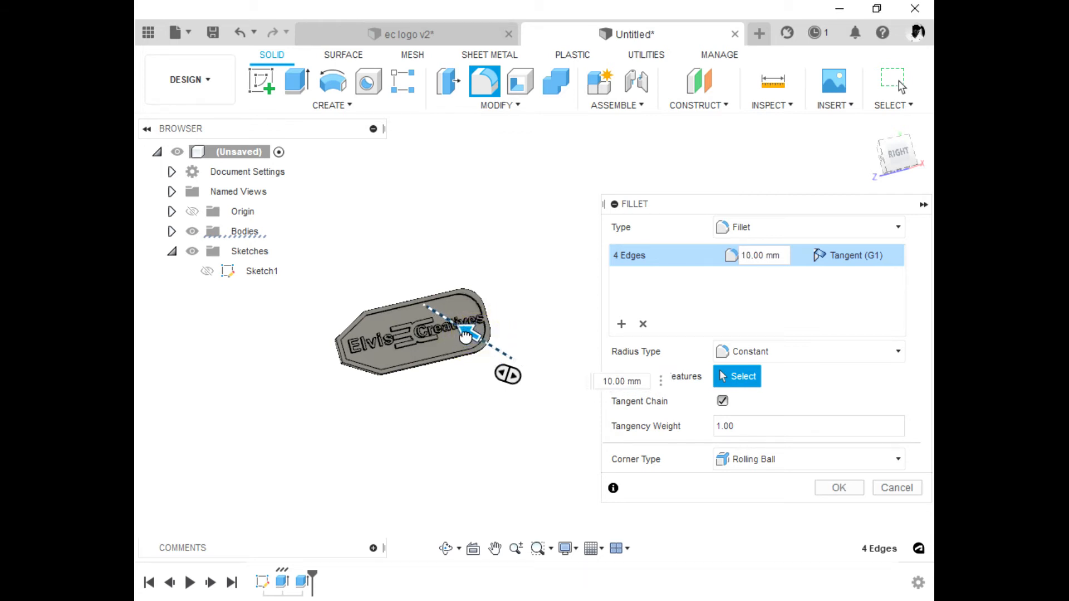
pyautogui.moveTo(464, 337); pyautogui.dragTo(472, 335)
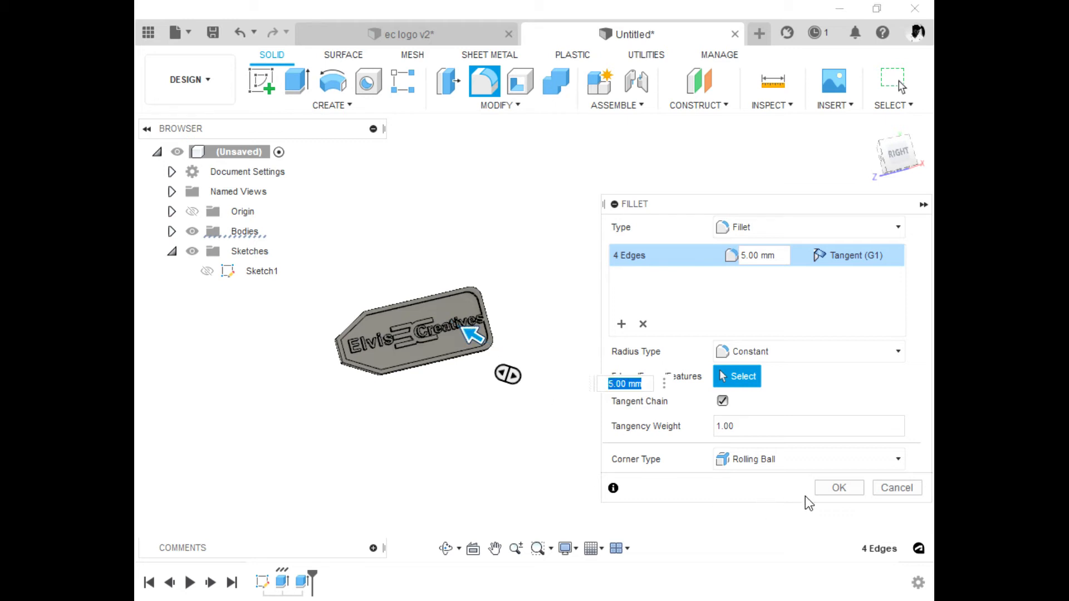
pyautogui.click(830, 487)
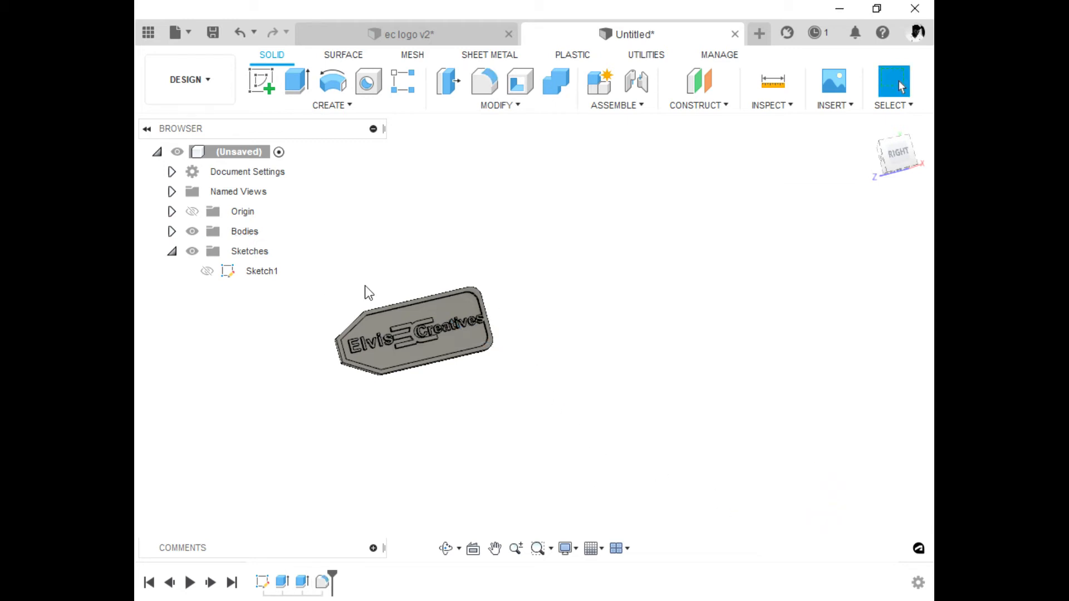
# Step: Inspect the rounded corners at the plate's square end up close and from a tilted angle
pyautogui.scroll(5, 483, 333)
pyautogui.scroll(-2, 591, 390)
pyautogui.scroll(3, 584, 397)
pyautogui.scroll(-5, 627, 365)
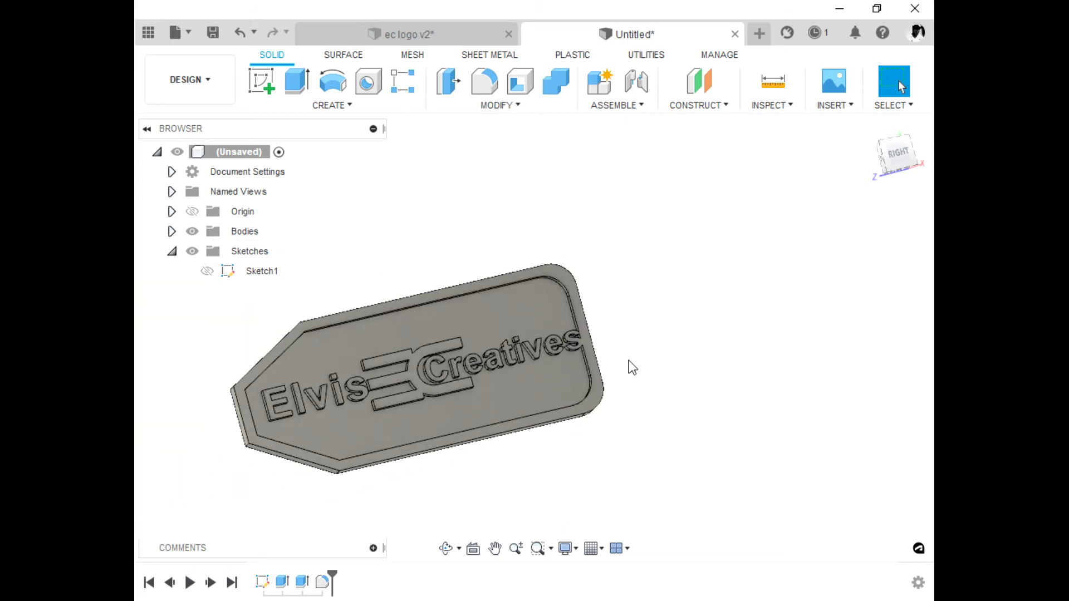
pyautogui.click(445, 548)
pyautogui.moveTo(466, 436); pyautogui.dragTo(434, 378)
pyautogui.keyDown('shift'); pyautogui.moveTo(434, 378); pyautogui.dragTo(431, 397, button='middle'); pyautogui.keyUp('shift')
pyautogui.moveTo(528, 444); pyautogui.dragTo(528, 443, button='middle')
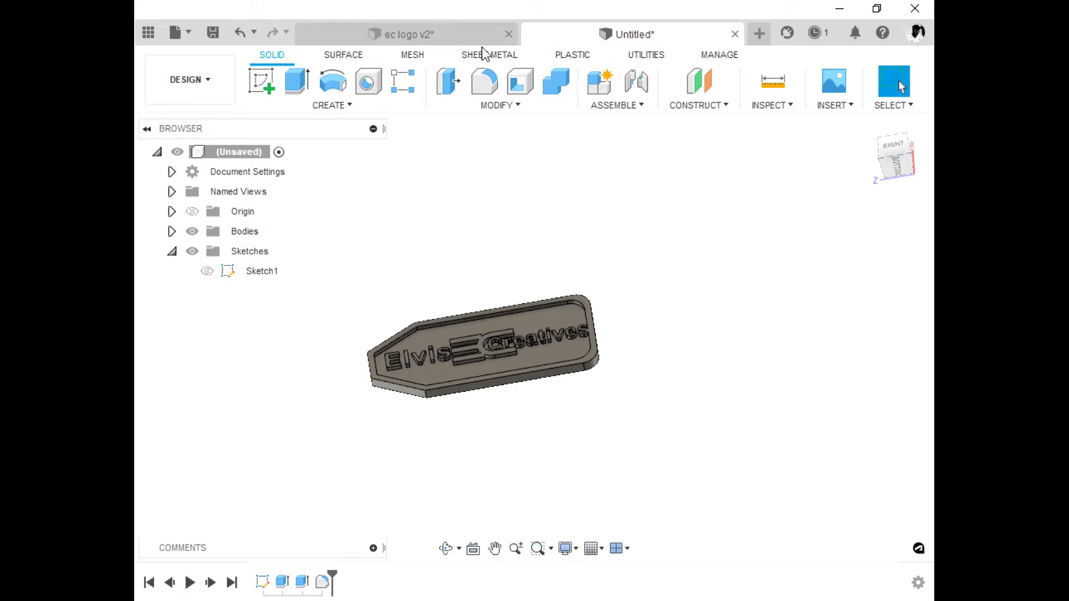
# Step: Start another fillet and select the inner and outer edges of both shoulder corners where the plate begins to taper
pyautogui.click(484, 81)
pyautogui.scroll(3, 399, 330)
pyautogui.scroll(2, 398, 330)
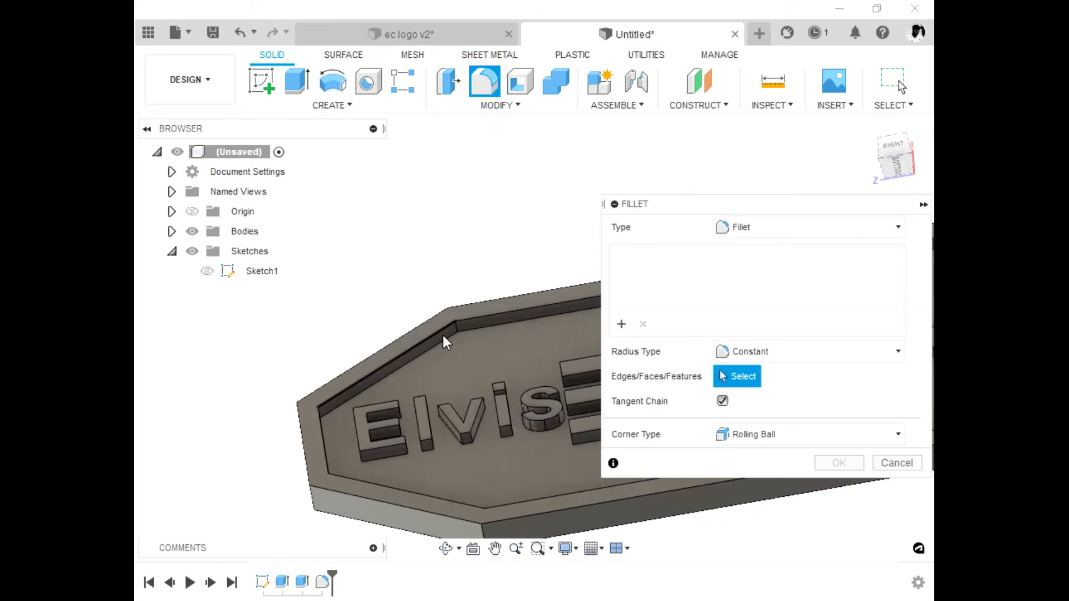
pyautogui.click(460, 328)
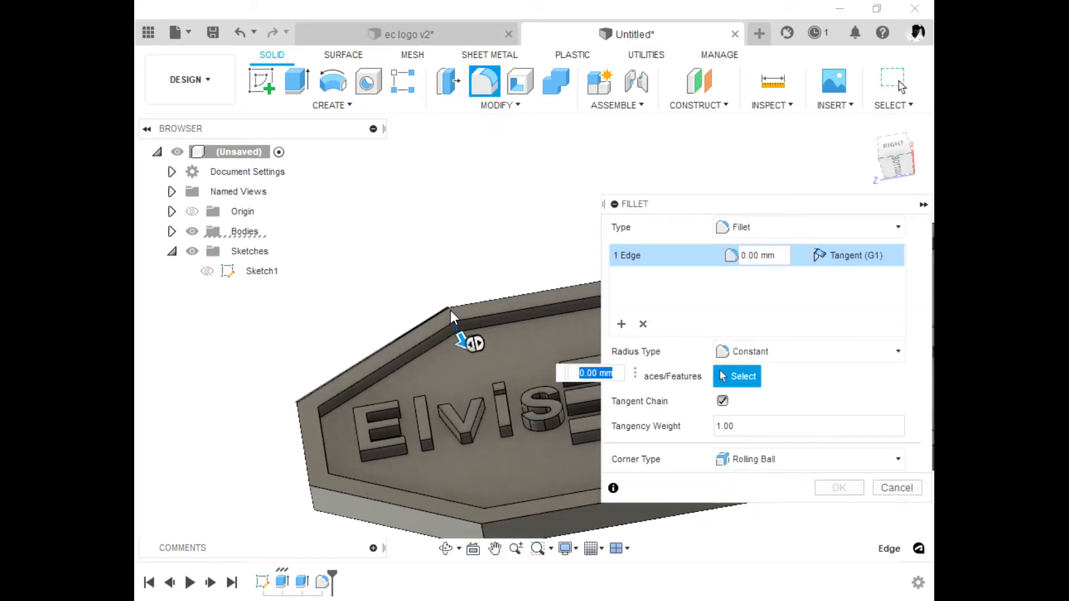
pyautogui.scroll(2, 450, 311)
pyautogui.click(447, 315)
pyautogui.scroll(-5, 442, 259)
pyautogui.scroll(2, 492, 395)
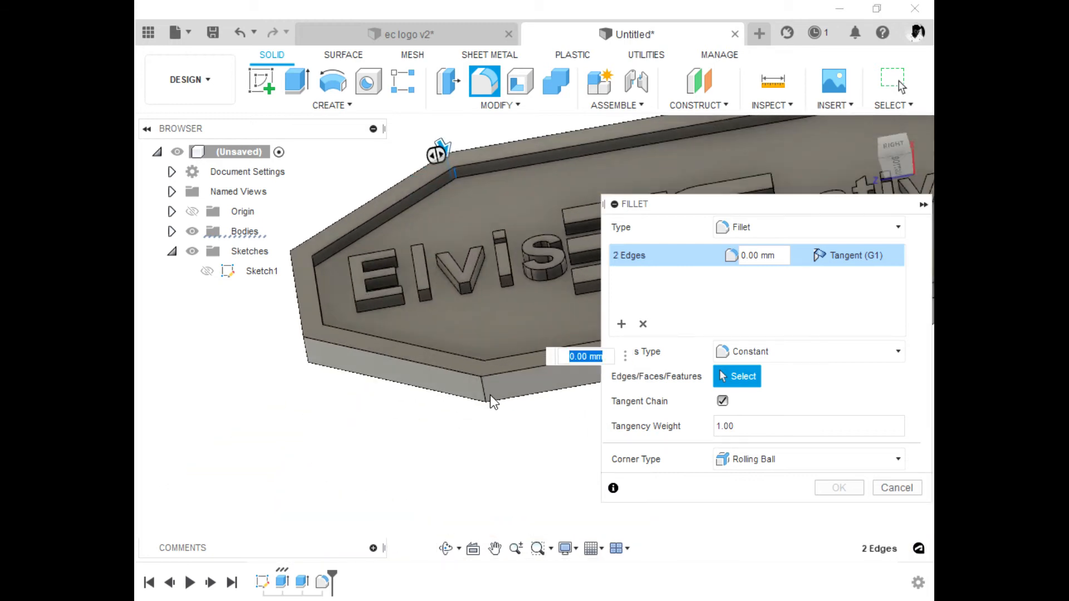
pyautogui.click(483, 387)
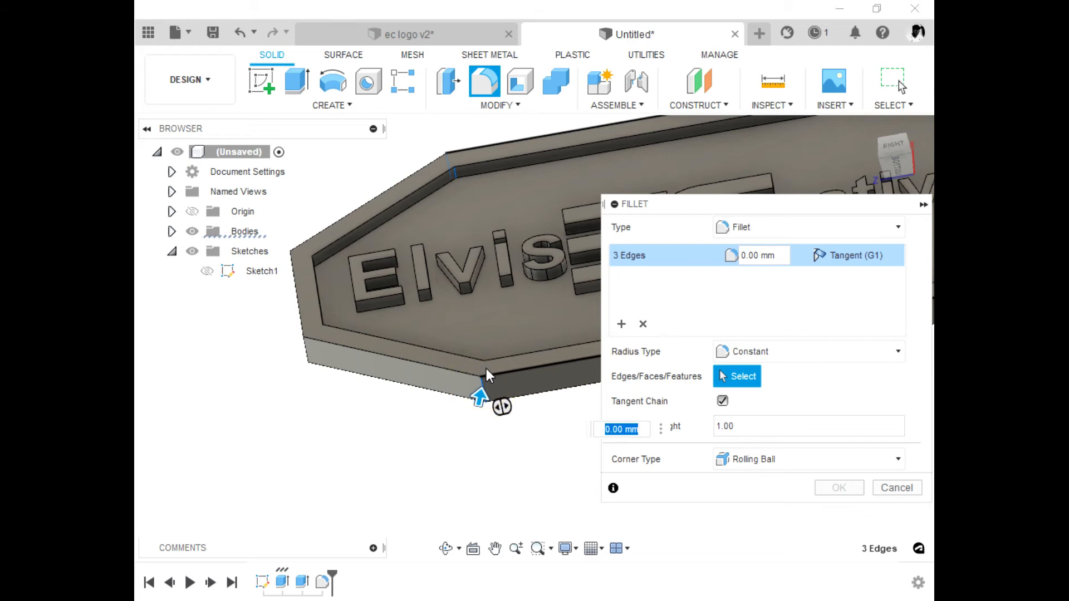
pyautogui.click(484, 359)
# Step: Fillet the four selected shoulder edges with a 10 mm radius
pyautogui.moveTo(501, 356)
pyautogui.mouseDown()
pyautogui.moveTo(508, 341)
pyautogui.moveTo(492, 353)
pyautogui.mouseUp()
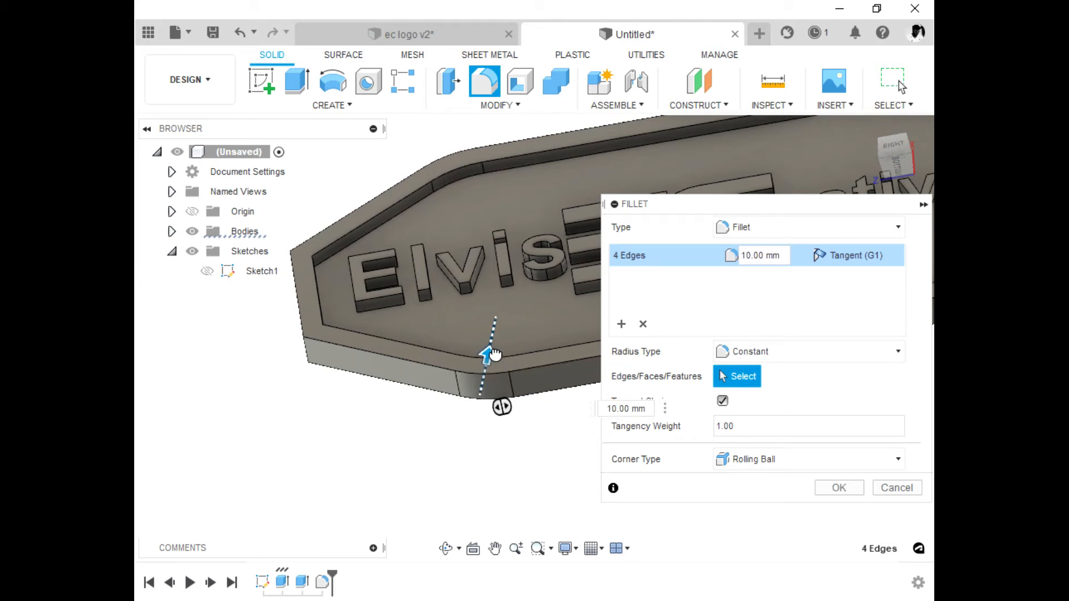
pyautogui.click(493, 354)
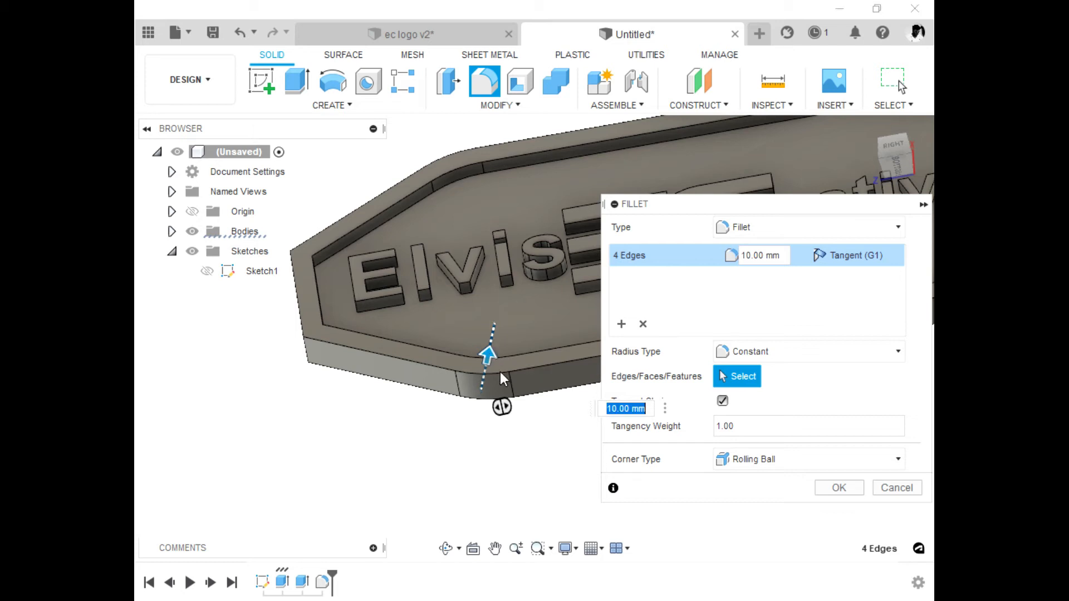
pyautogui.click(839, 488)
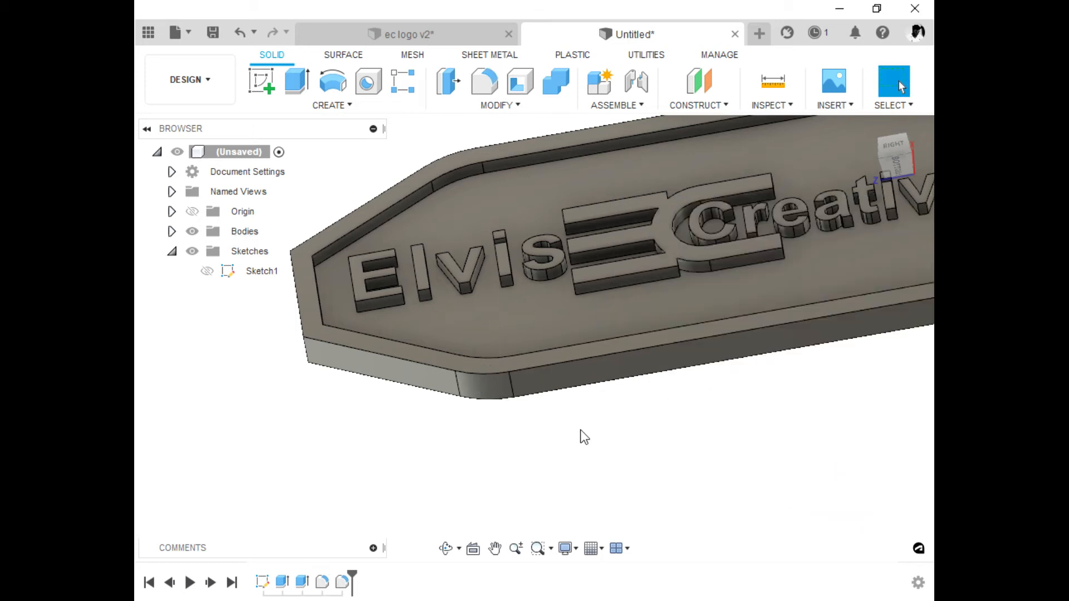
# Step: Start another fillet and select the inner and outer edges of both corners at the plate's narrow tapered end
pyautogui.scroll(-2, 579, 434)
pyautogui.scroll(3, 410, 405)
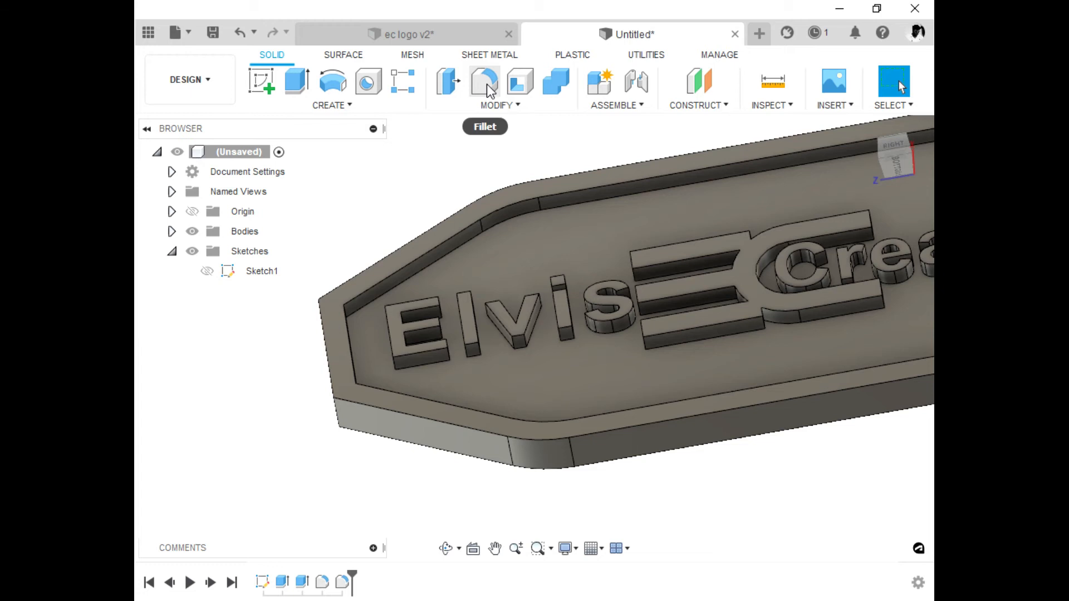
pyautogui.click(484, 81)
pyautogui.scroll(3, 357, 267)
pyautogui.scroll(2, 345, 309)
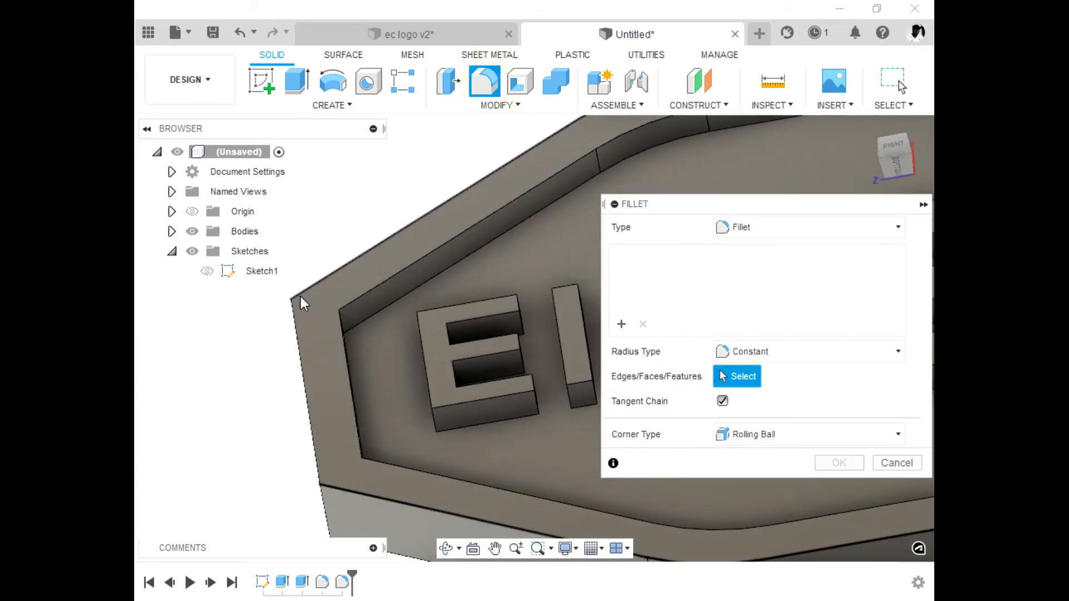
pyautogui.scroll(3, 352, 312)
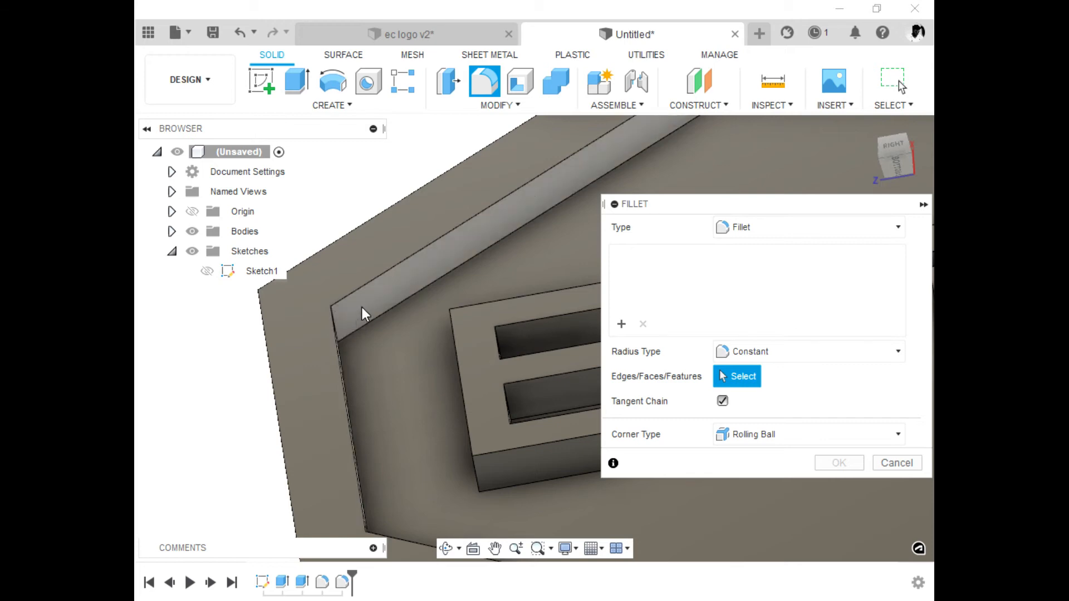
pyautogui.scroll(-5, 359, 308)
pyautogui.click(450, 549)
pyautogui.moveTo(412, 490); pyautogui.dragTo(425, 511)
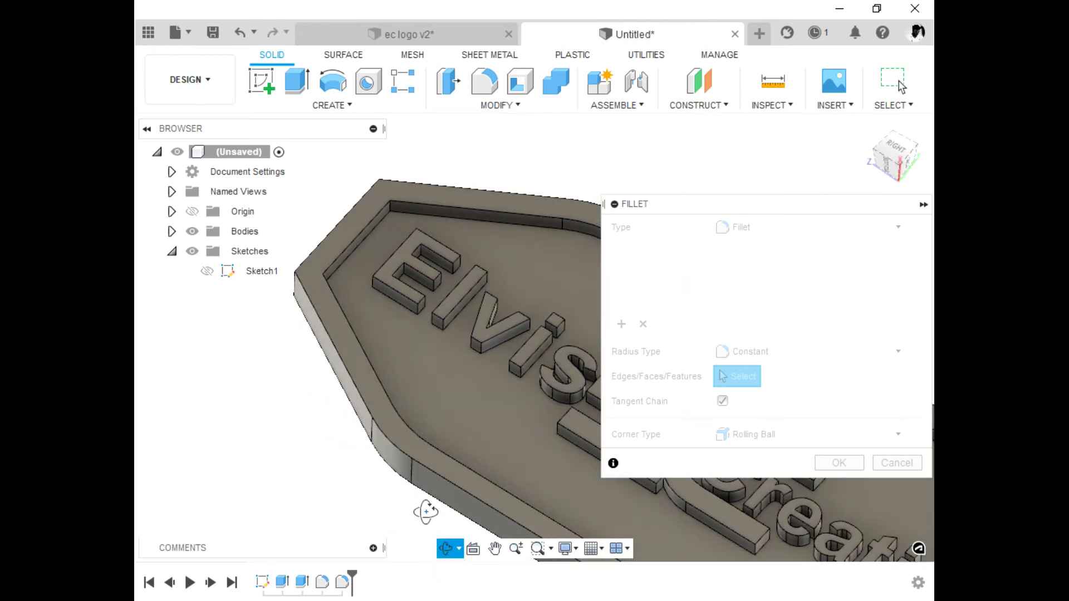
pyautogui.scroll(-3, 425, 437)
pyautogui.middleClick(500, 208)
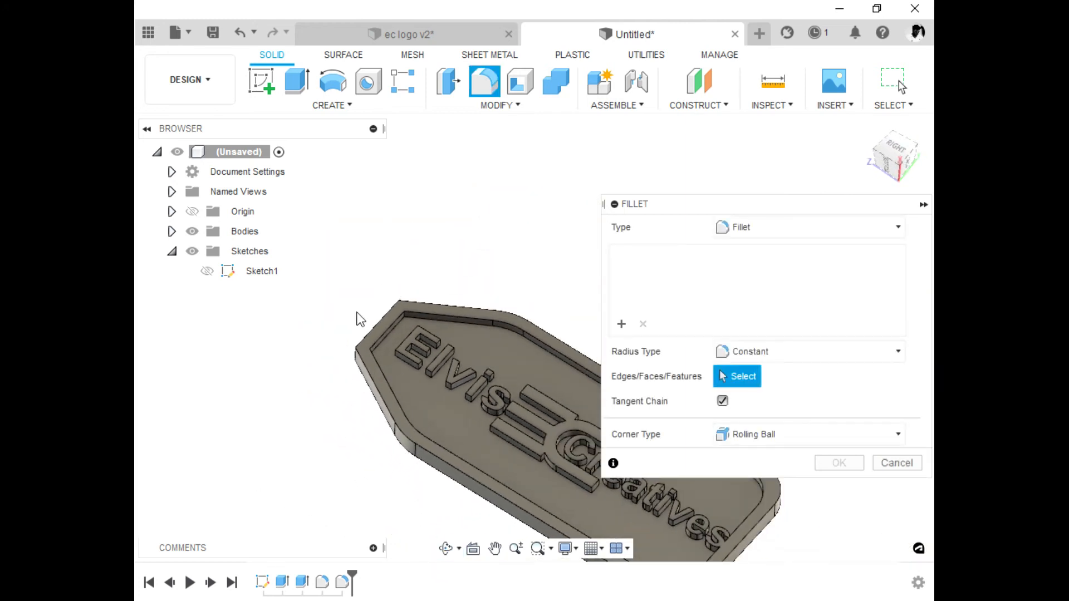
pyautogui.scroll(2, 358, 314)
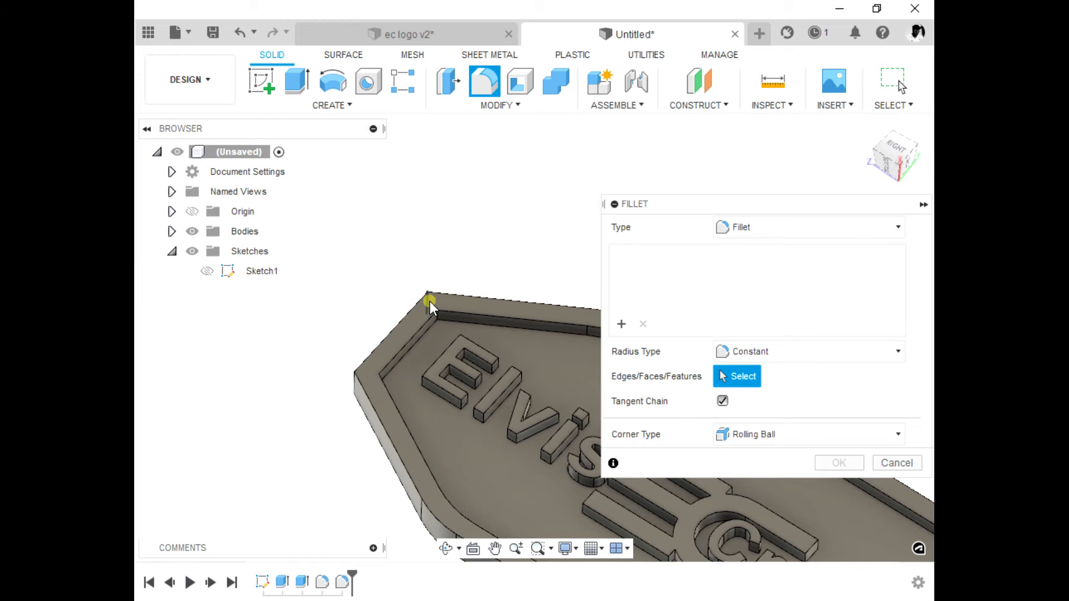
pyautogui.click(429, 302)
pyautogui.scroll(2, 431, 311)
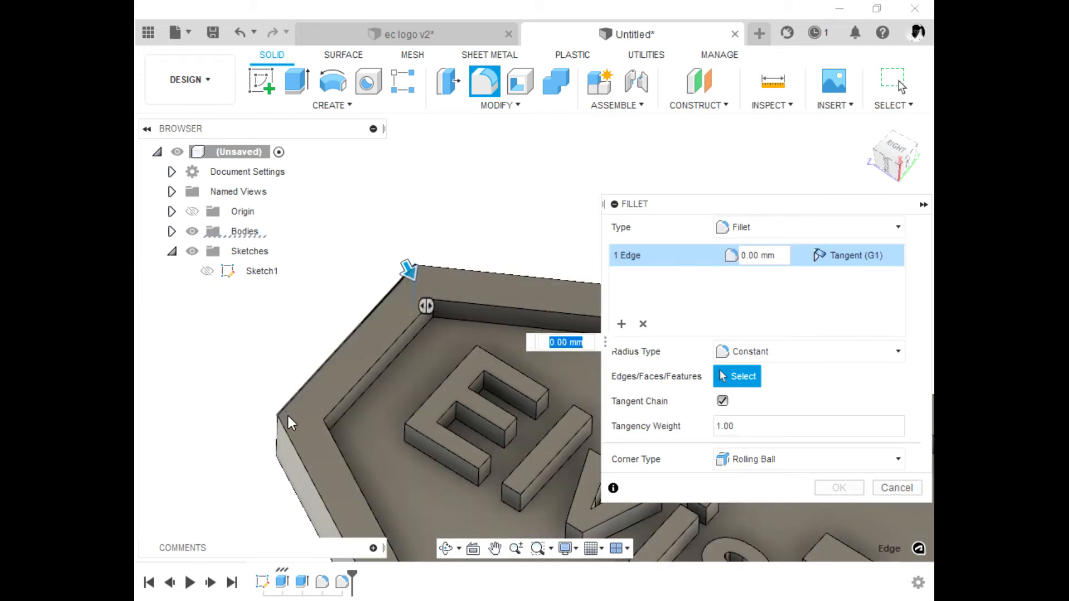
pyautogui.click(276, 433)
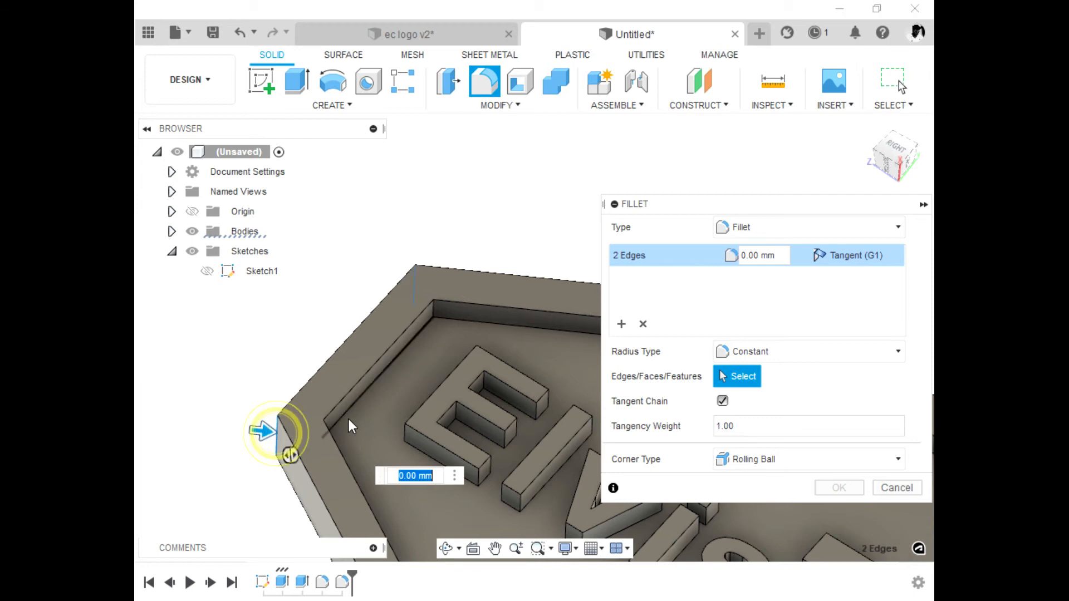
pyautogui.click(322, 431)
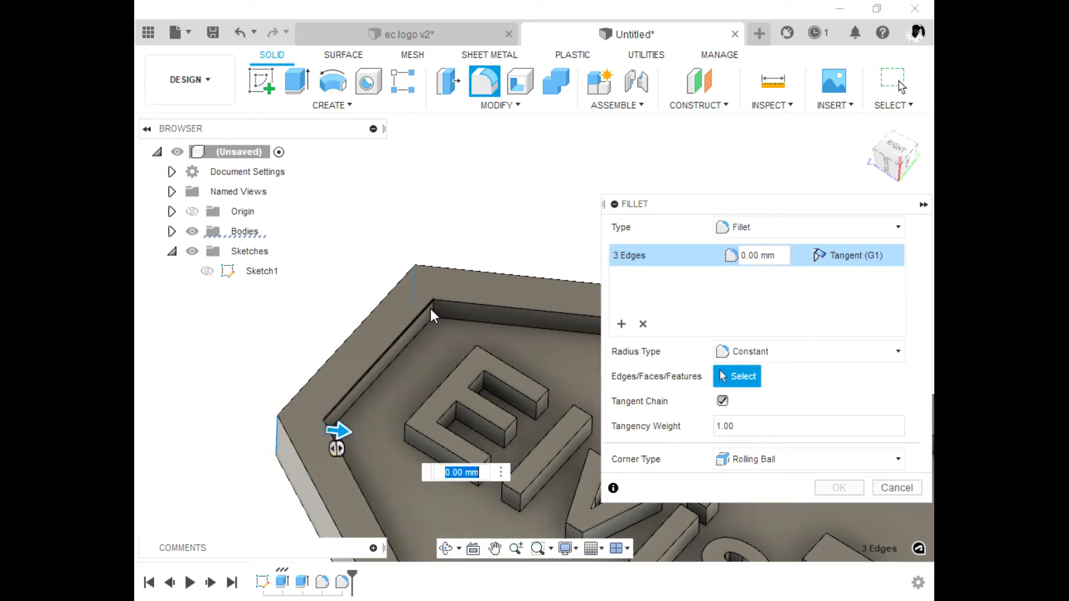
pyautogui.scroll(2, 435, 308)
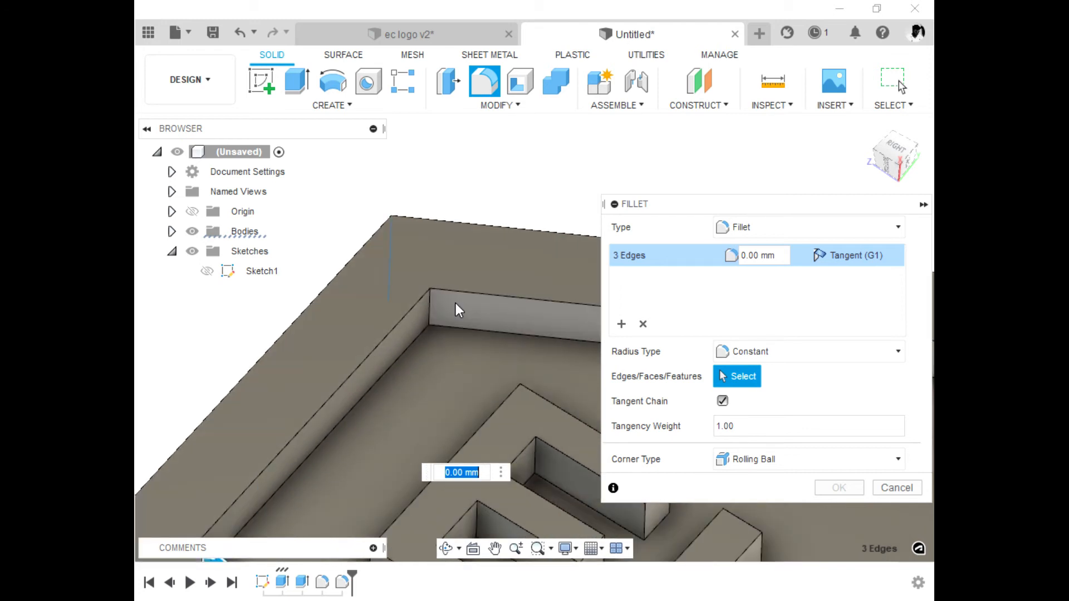
pyautogui.click(430, 303)
pyautogui.scroll(-3, 465, 272)
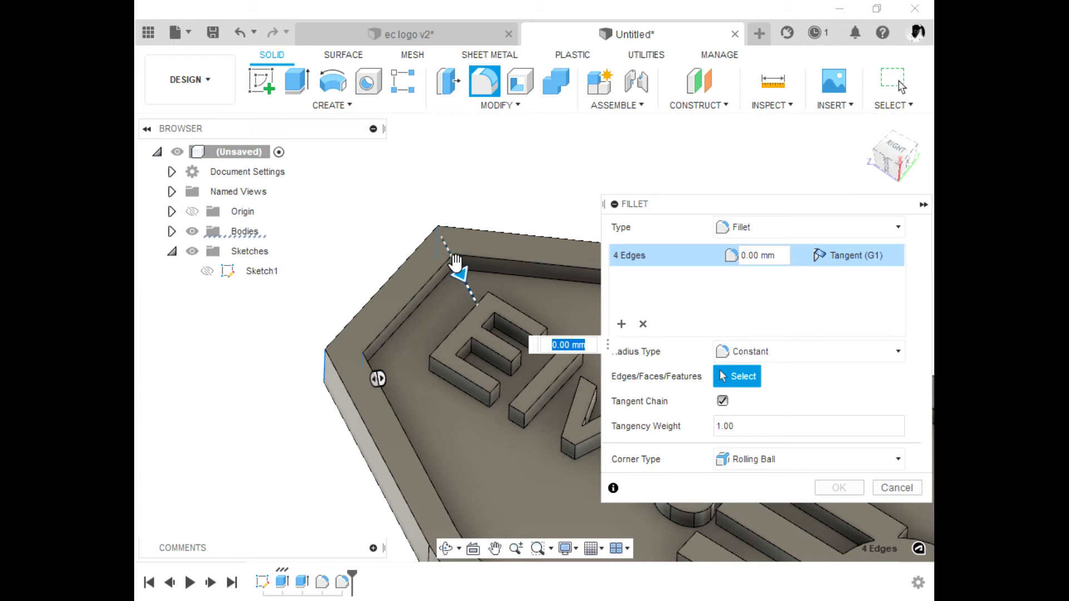
# Step: Fillet the four selected narrow-end corner edges with an 8 mm radius
pyautogui.moveTo(455, 264); pyautogui.dragTo(460, 273)
pyautogui.moveTo(460, 276)
pyautogui.mouseDown()
pyautogui.moveTo(453, 267)
pyautogui.moveTo(462, 271)
pyautogui.mouseUp()
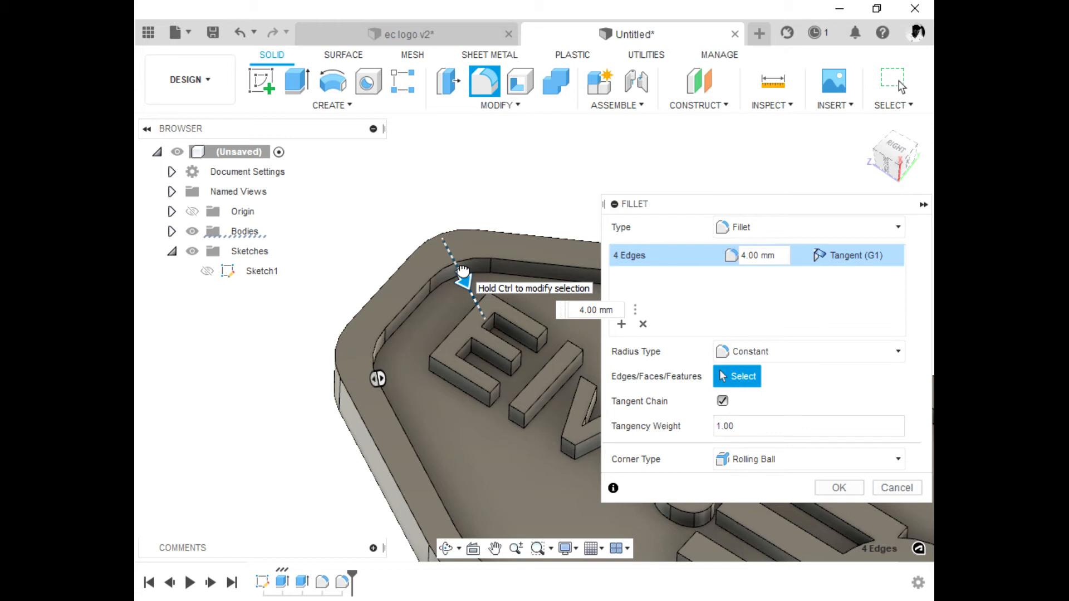
pyautogui.moveTo(462, 271)
pyautogui.mouseDown()
pyautogui.moveTo(475, 296)
pyautogui.moveTo(467, 279)
pyautogui.mouseUp()
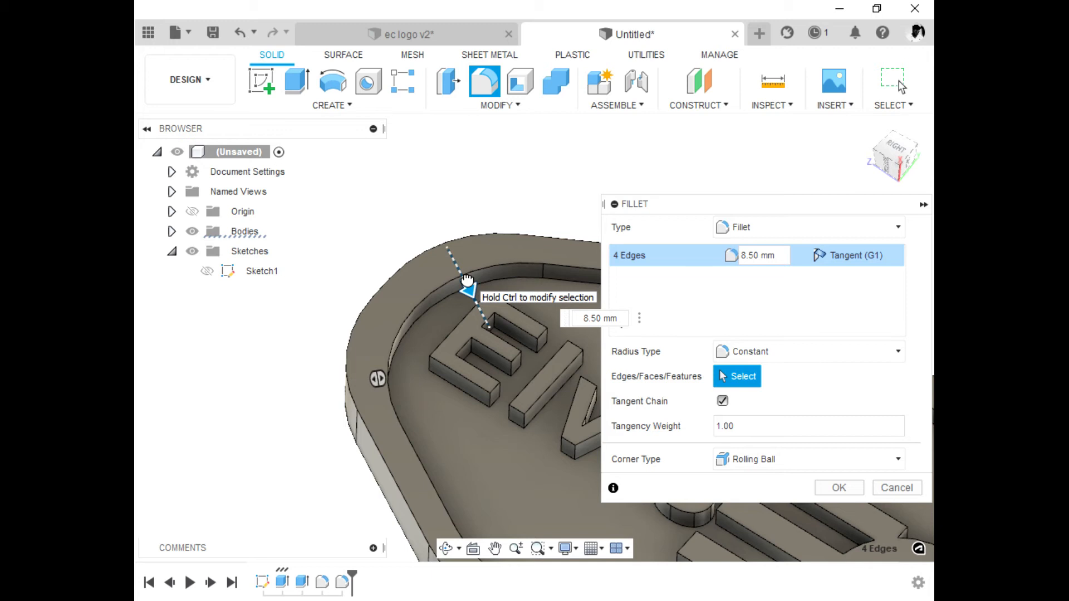
pyautogui.moveTo(465, 279); pyautogui.dragTo(463, 279)
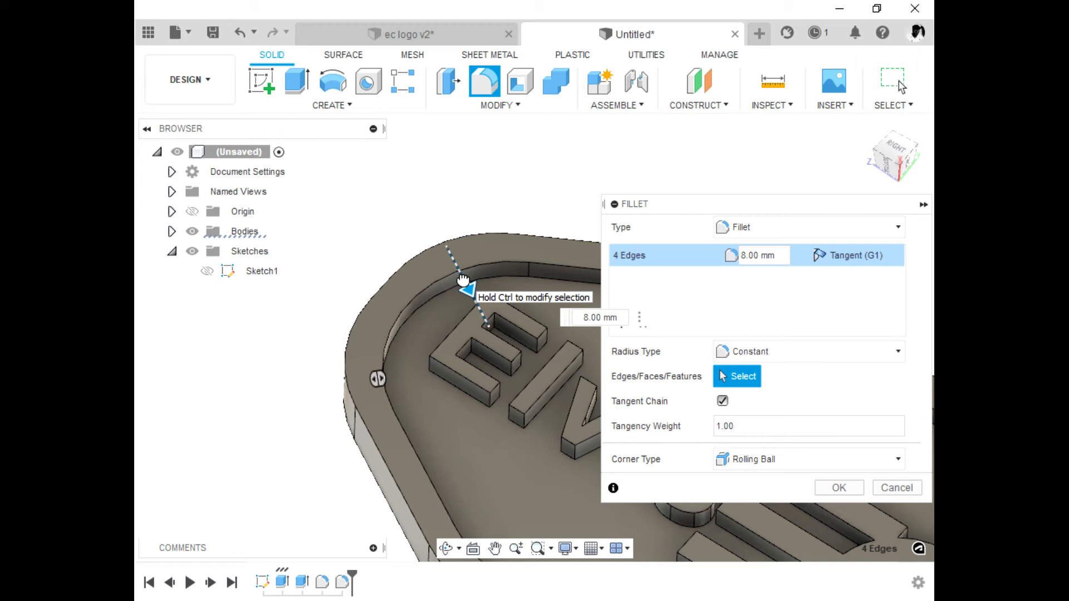
pyautogui.click(839, 488)
# Step: Inspect the whole plate and its rounded corners from several angles
pyautogui.scroll(-6, 389, 210)
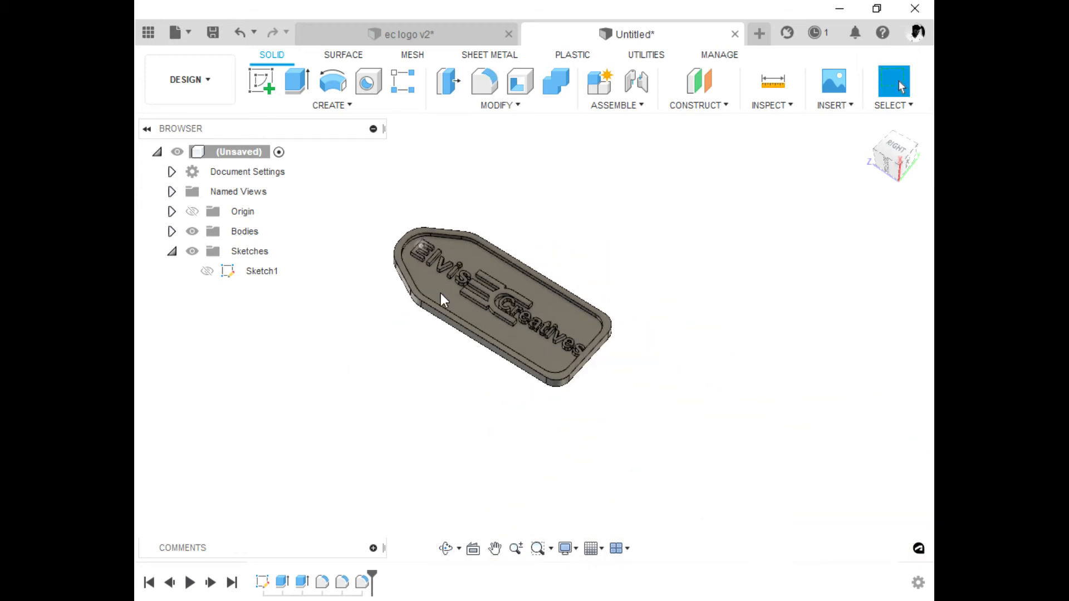
pyautogui.click(449, 549)
pyautogui.moveTo(474, 290)
pyautogui.mouseDown()
pyautogui.moveTo(470, 379)
pyautogui.moveTo(487, 328)
pyautogui.mouseUp()
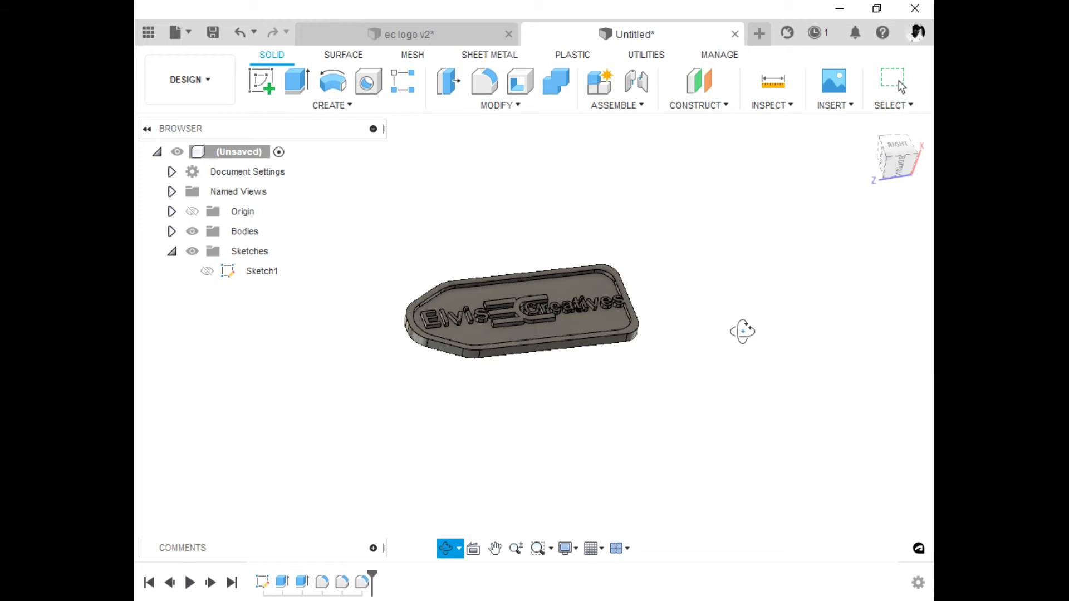
pyautogui.press('Escape')
pyautogui.scroll(8, 529, 329)
pyautogui.scroll(-6, 612, 318)
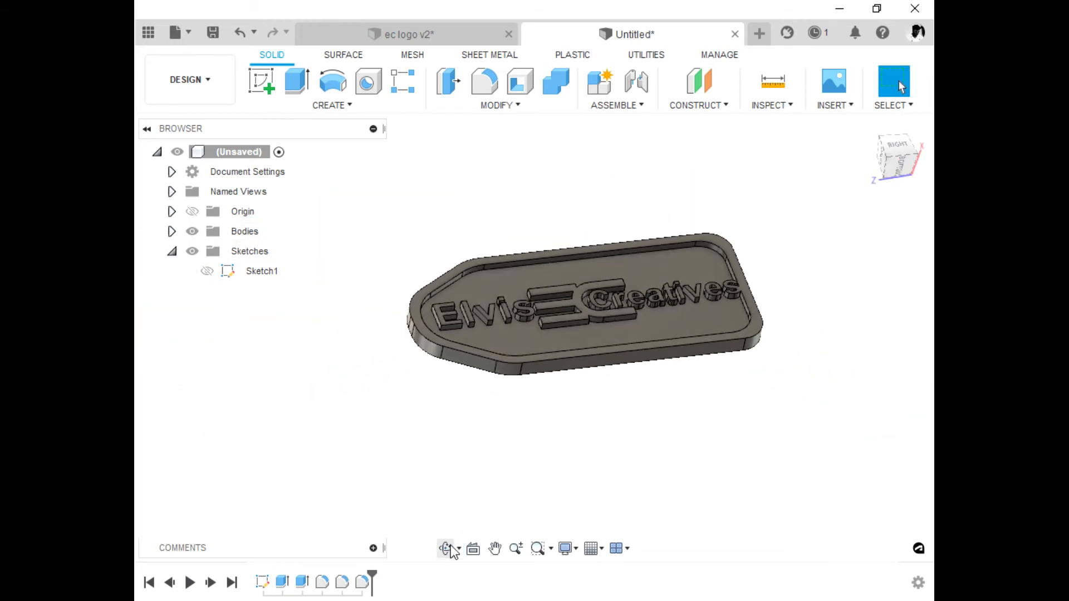
pyautogui.click(445, 548)
pyautogui.moveTo(529, 436)
pyautogui.mouseDown()
pyautogui.moveTo(746, 327)
pyautogui.moveTo(732, 362)
pyautogui.moveTo(713, 361)
pyautogui.moveTo(735, 370)
pyautogui.moveTo(727, 353)
pyautogui.moveTo(732, 366)
pyautogui.moveTo(727, 356)
pyautogui.moveTo(584, 410)
pyautogui.moveTo(583, 395)
pyautogui.mouseUp()
pyautogui.moveTo(561, 328); pyautogui.dragTo(577, 416)
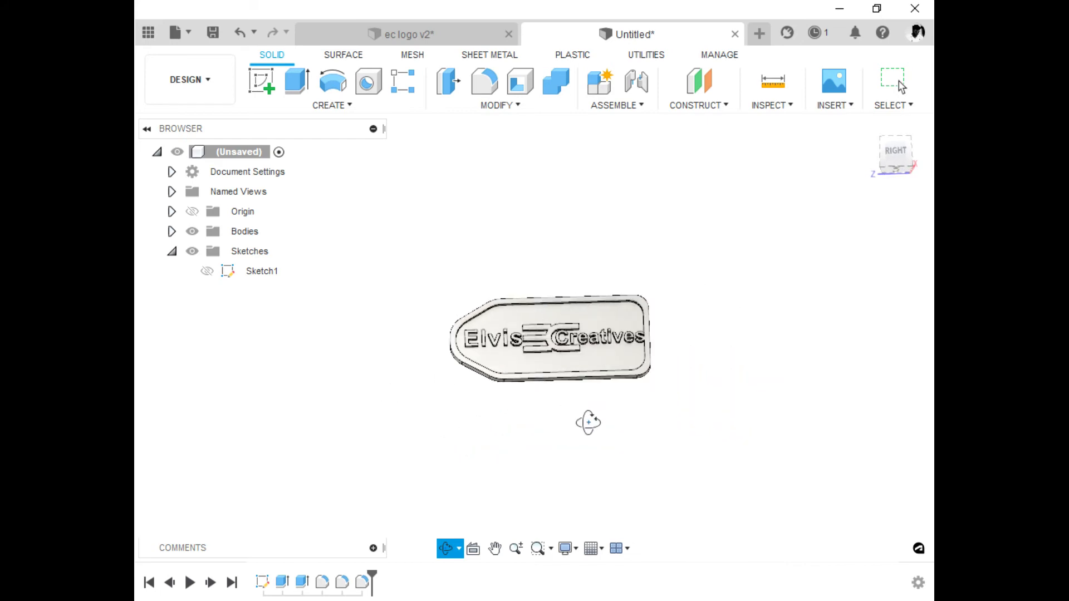
# Step: Examine the raised logo up close where the "Creatives" text meets its curved part and the border
pyautogui.scroll(8, 562, 336)
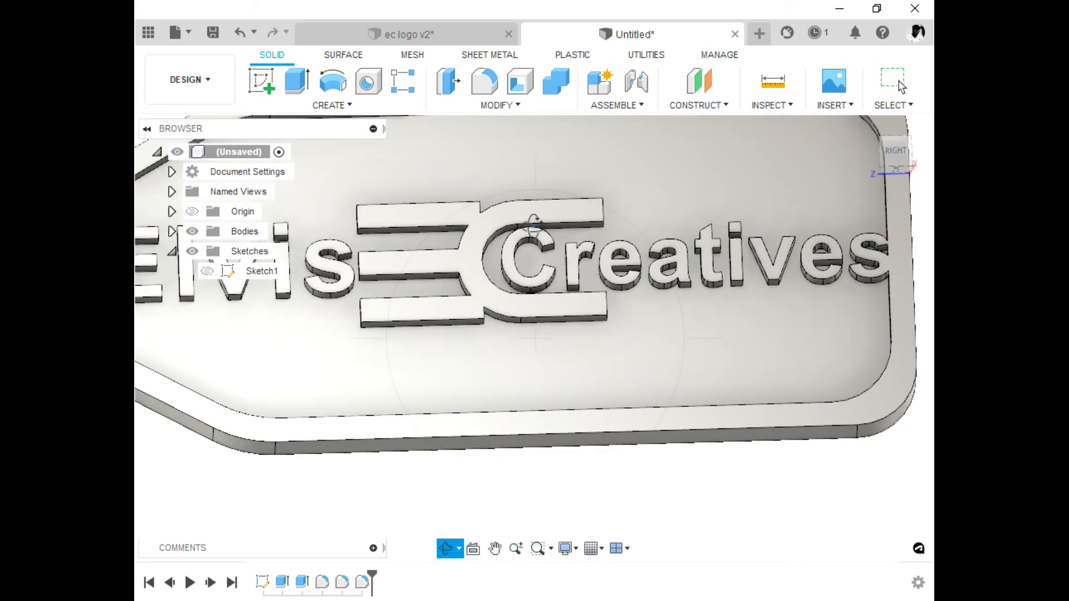
pyautogui.scroll(6, 535, 227)
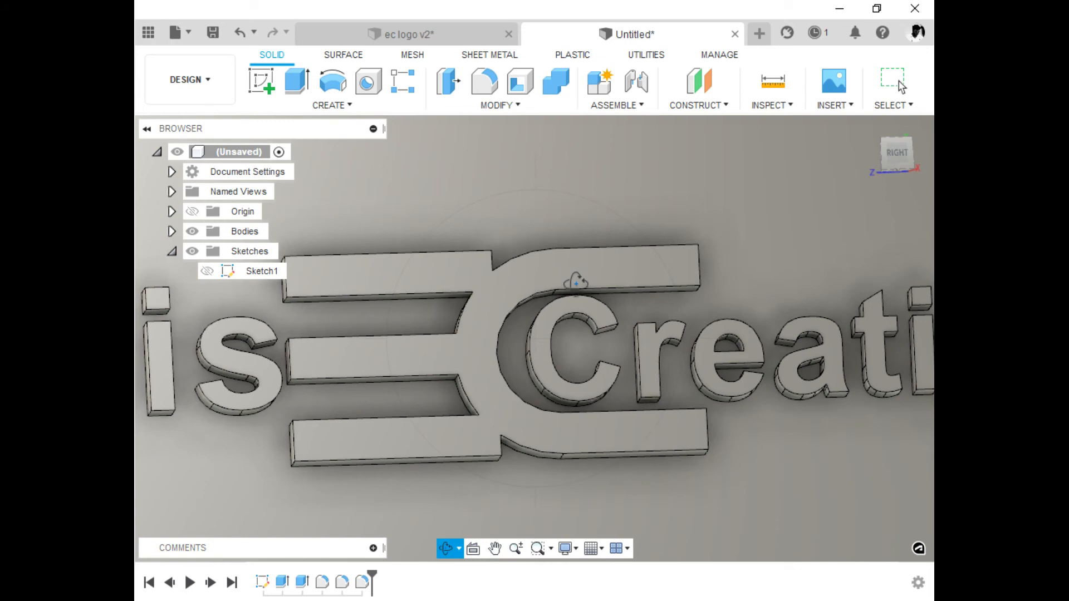
pyautogui.scroll(-10, 592, 299)
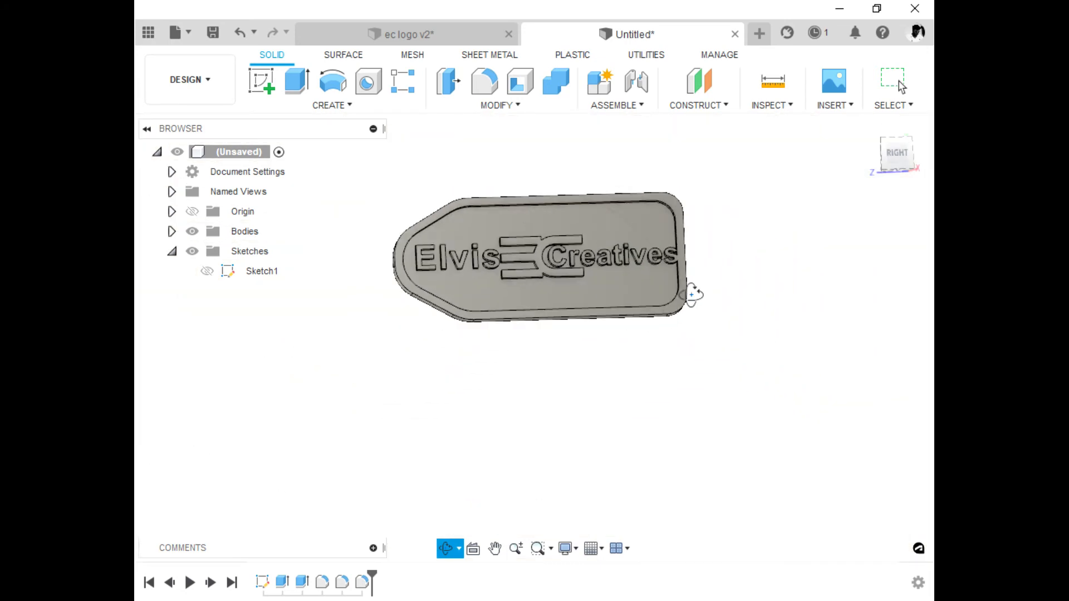
pyautogui.press('Escape')
pyautogui.scroll(3, 585, 266)
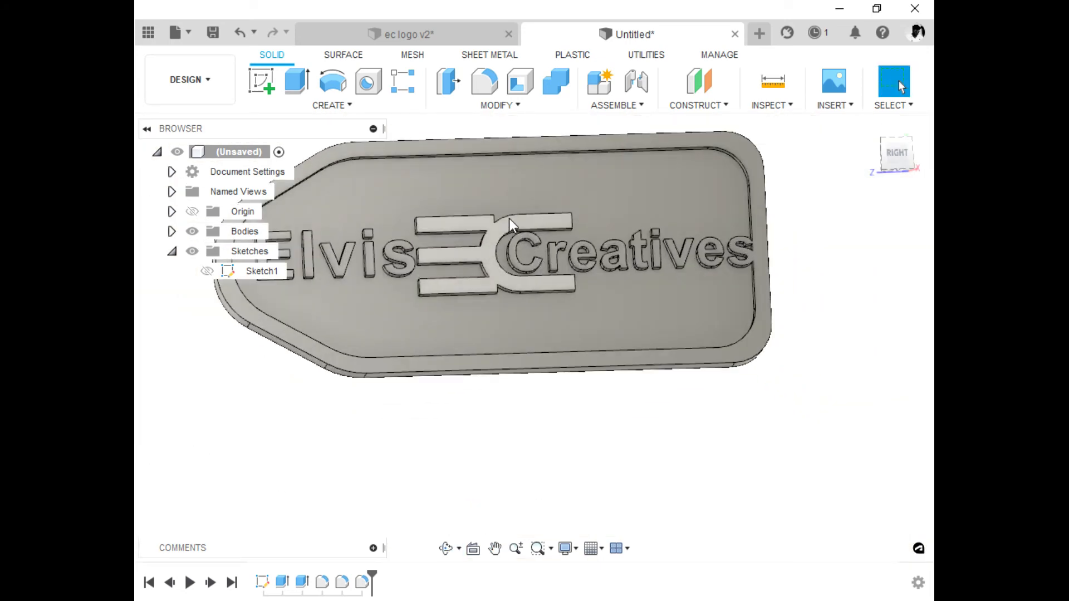
pyautogui.scroll(4, 511, 256)
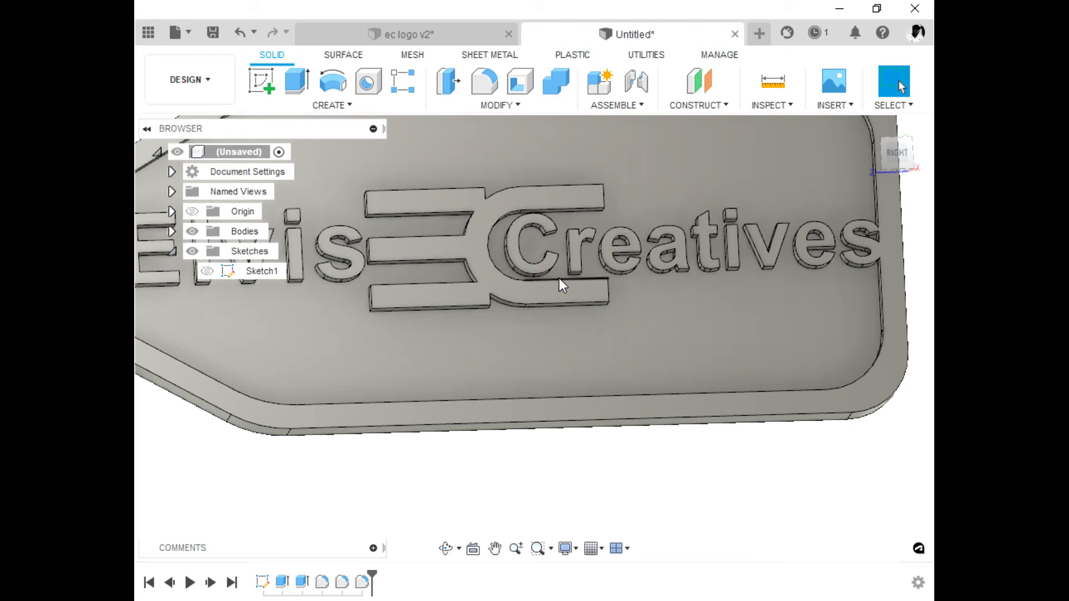
pyautogui.scroll(-2, 564, 283)
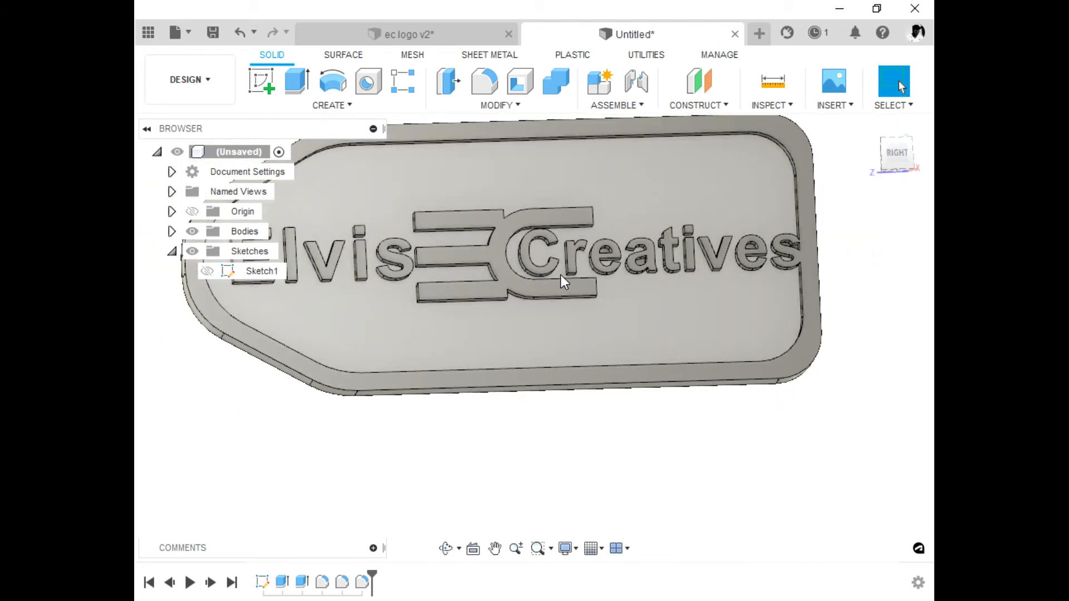
pyautogui.scroll(-2, 563, 282)
pyautogui.click(584, 423)
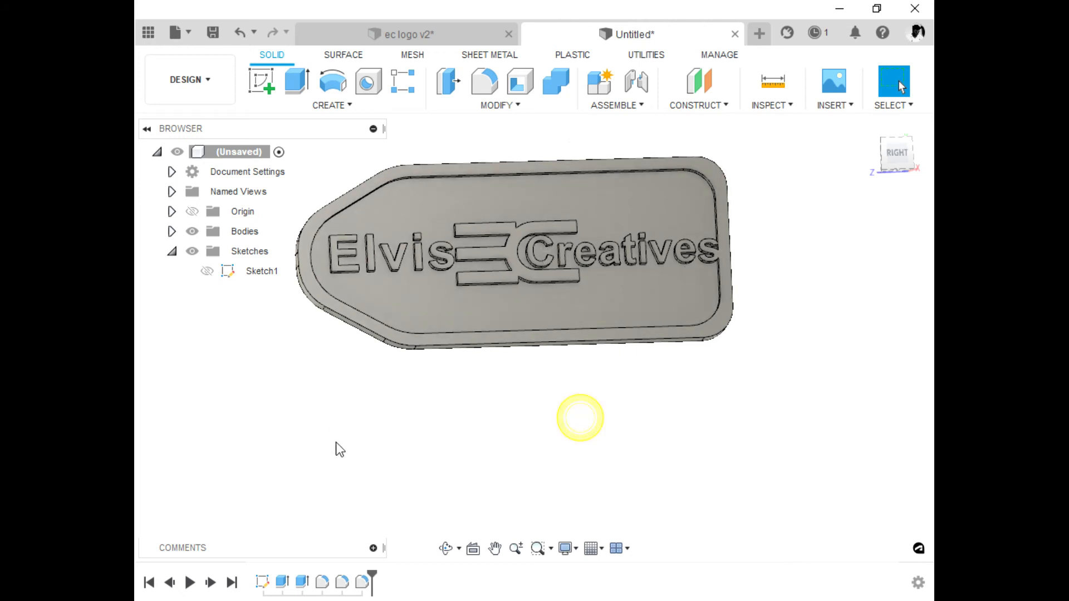
# Step: Reopen the plate's base sketch, Sketch1, for editing and check the "Creatives" text baseline against the logo
pyautogui.click(259, 582)
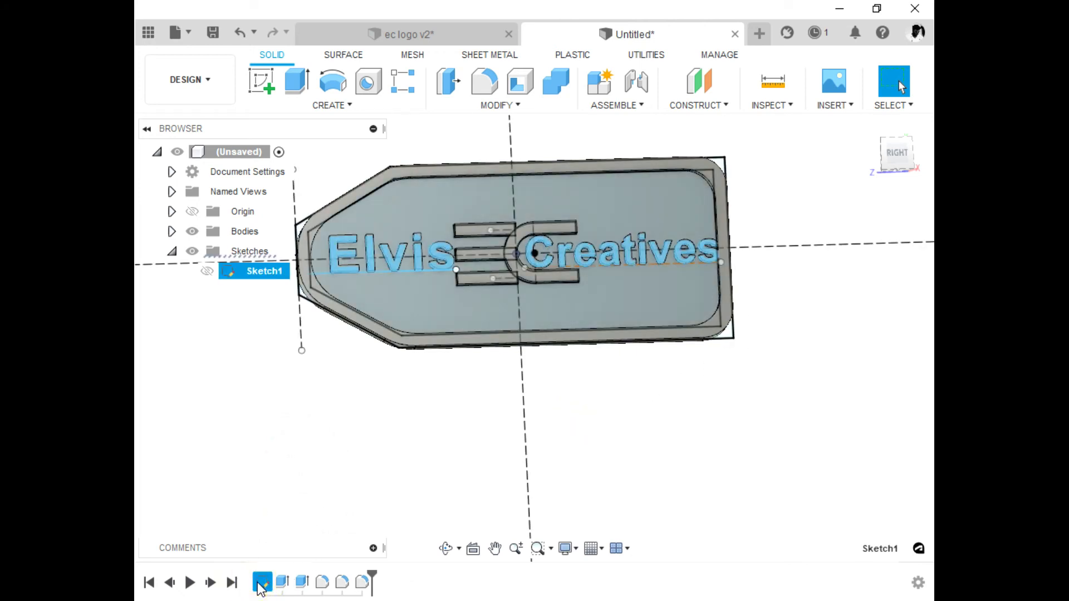
pyautogui.rightClick(260, 582)
pyautogui.click(294, 414)
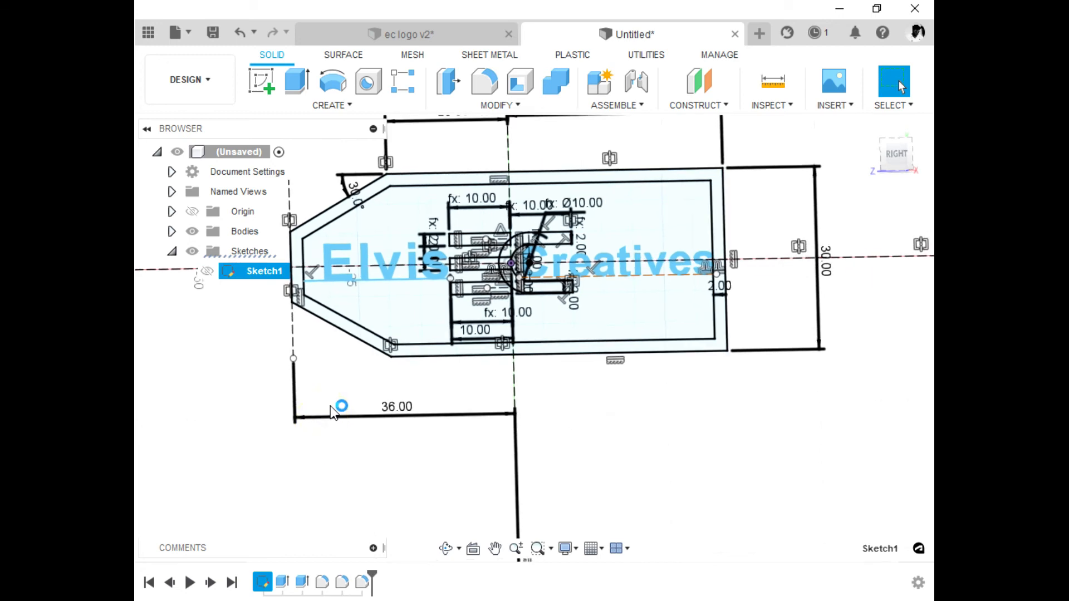
pyautogui.scroll(3, 523, 259)
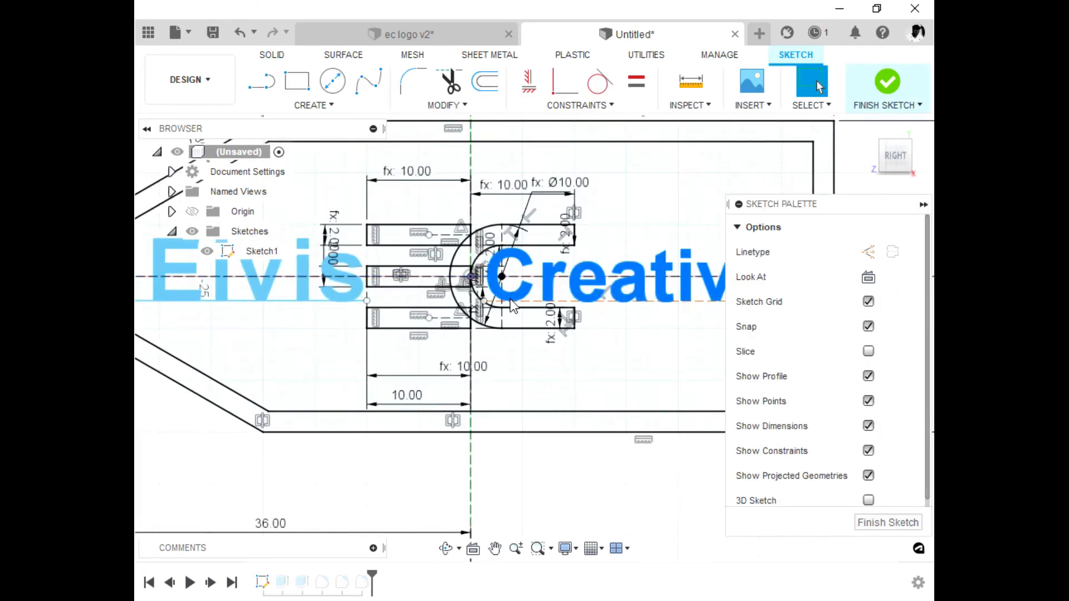
pyautogui.click(532, 301)
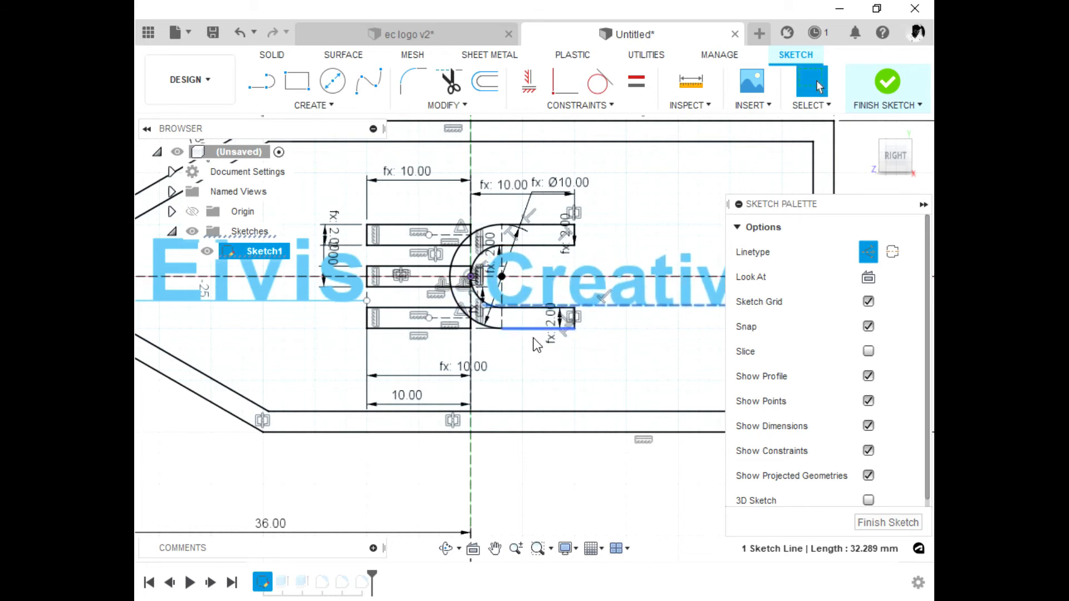
pyautogui.click(592, 486)
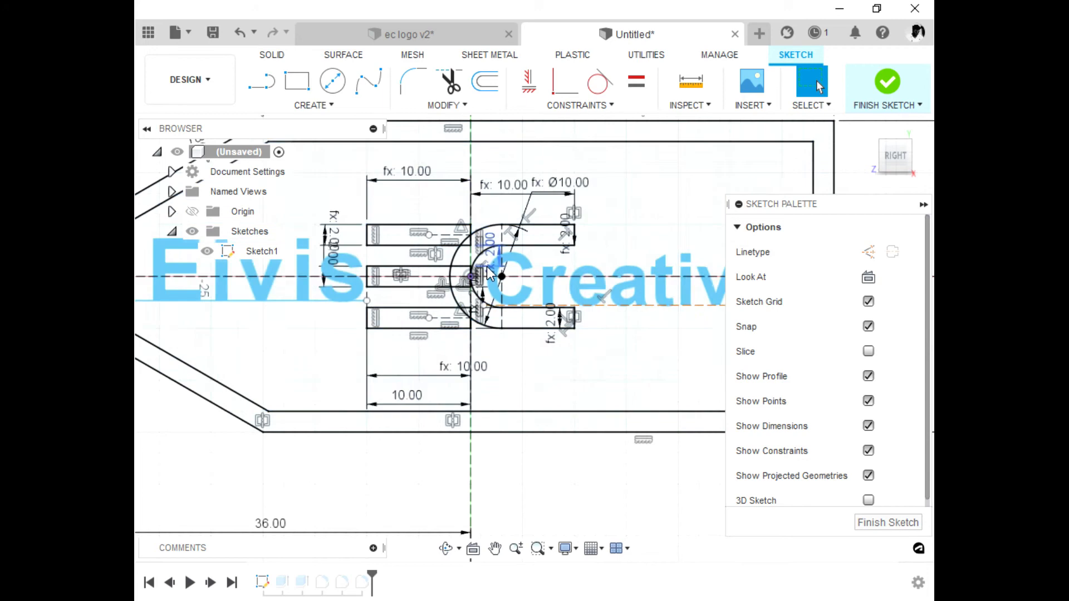
pyautogui.scroll(-3, 403, 200)
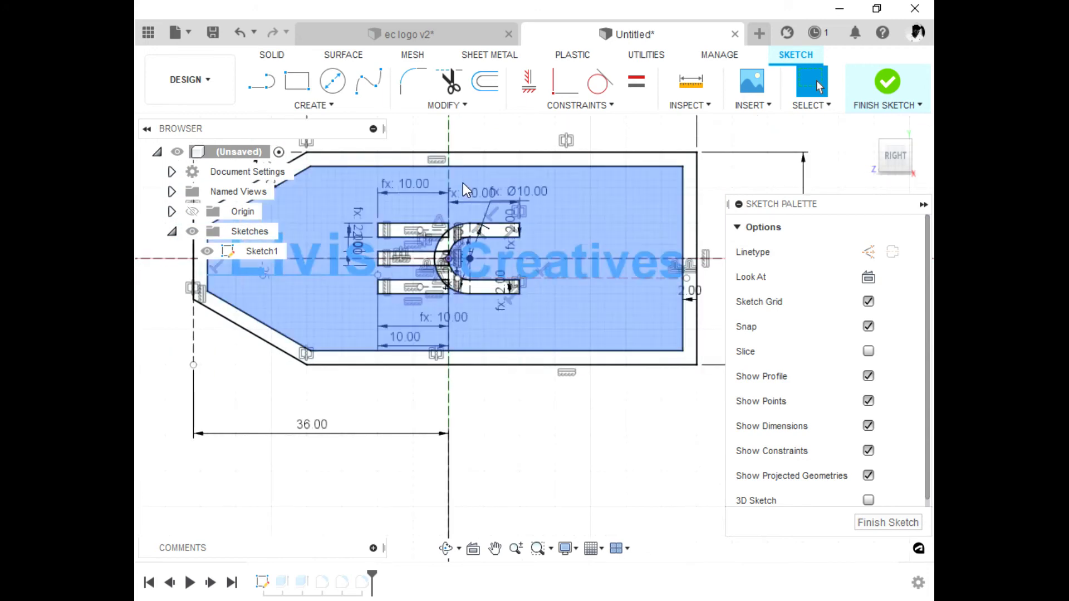
pyautogui.scroll(2, 479, 191)
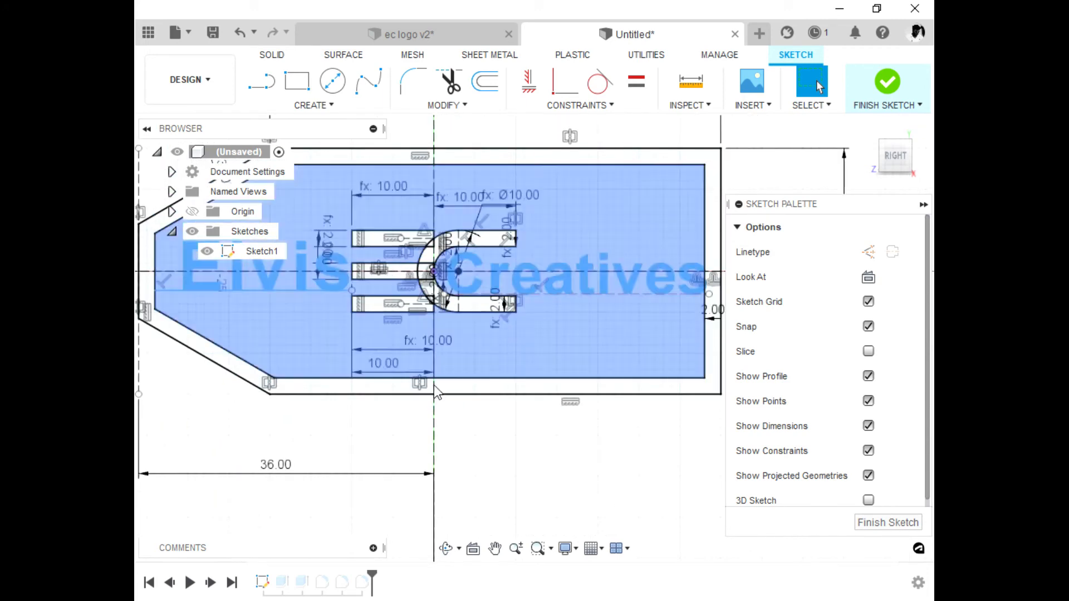
# Step: Set the driving length dimension below the logo's lowest bar to 15 mm
pyautogui.doubleClick(386, 372)
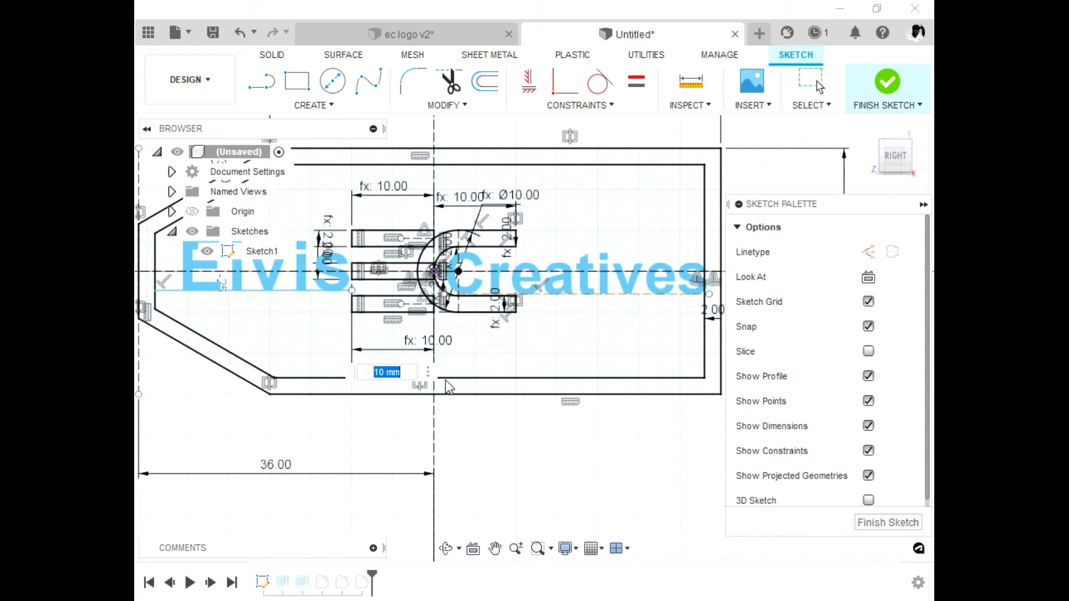
pyautogui.press('Return')
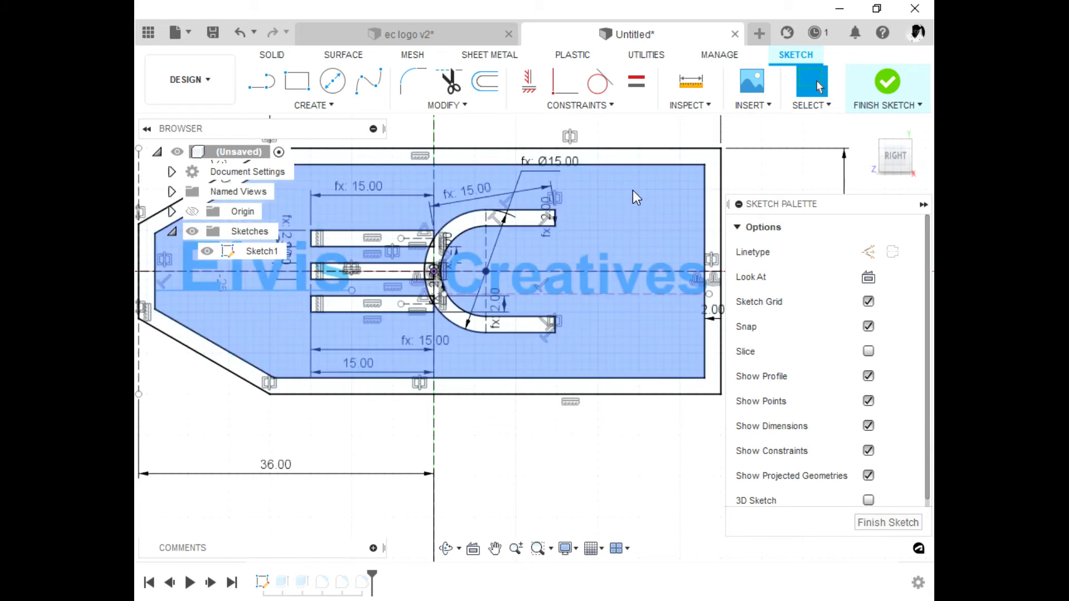
pyautogui.scroll(3, 556, 223)
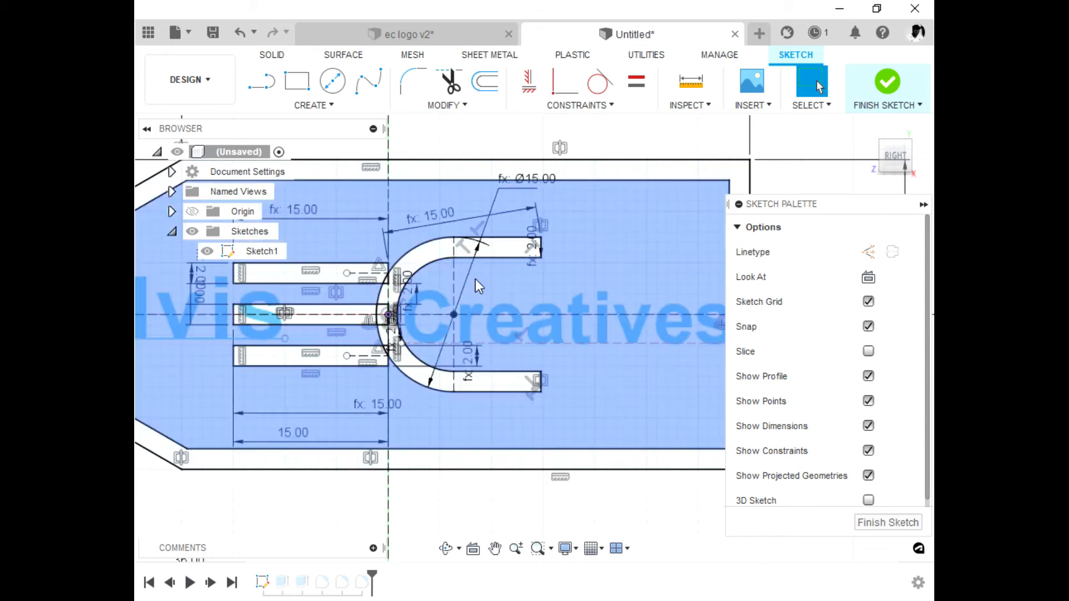
# Step: Reposition the 2 mm thickness dimensions around the logo's curved part and bars so the overlapping labels are separated
pyautogui.moveTo(464, 356); pyautogui.dragTo(499, 286)
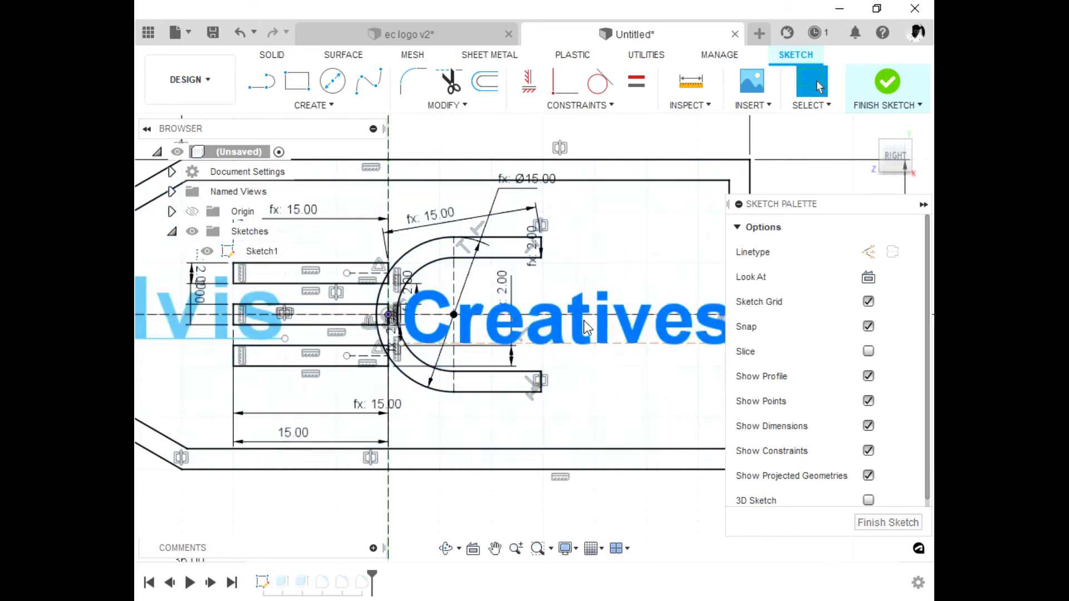
pyautogui.scroll(-3, 533, 301)
pyautogui.scroll(5, 306, 295)
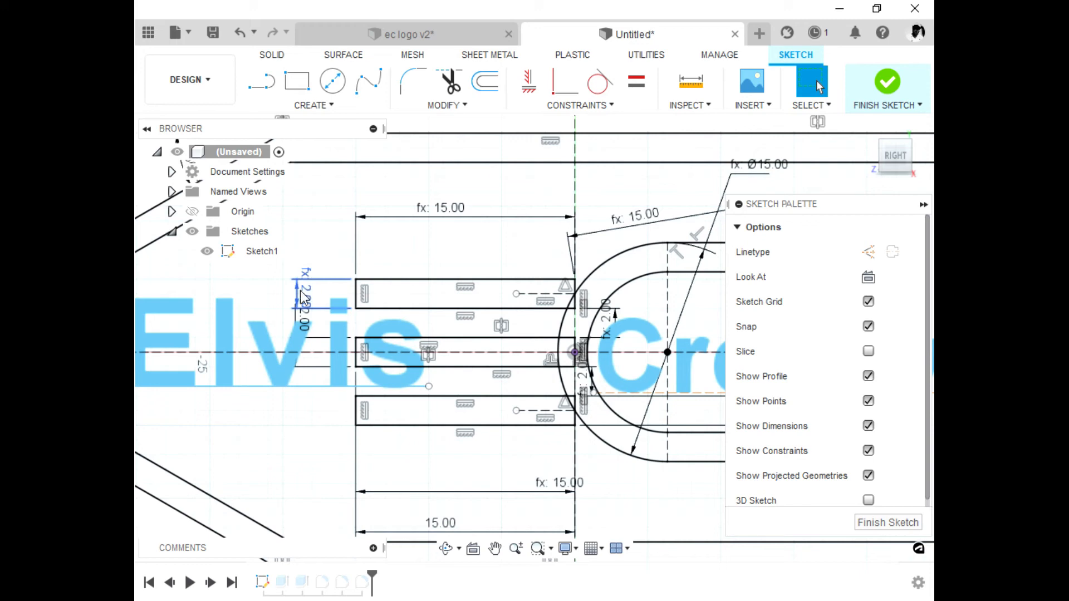
pyautogui.scroll(-4, 311, 303)
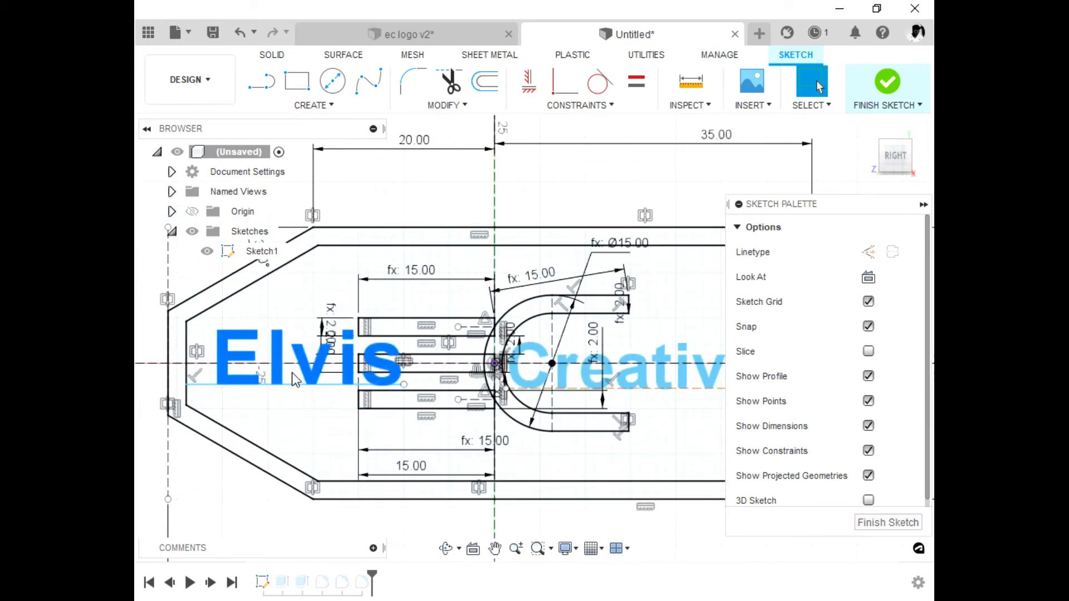
pyautogui.scroll(2, 345, 351)
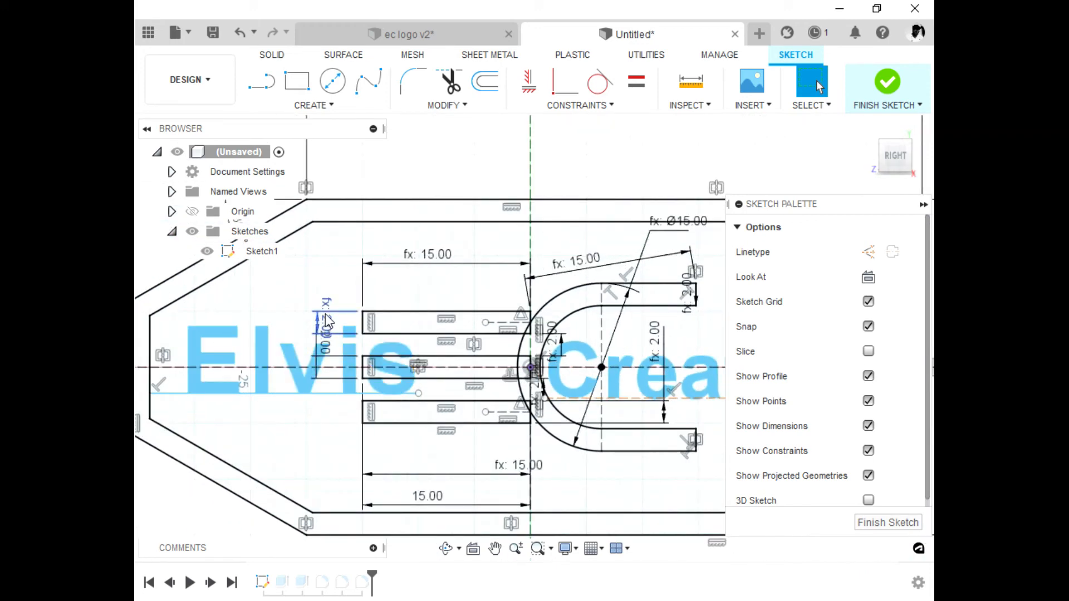
pyautogui.moveTo(341, 306); pyautogui.dragTo(356, 271)
pyautogui.moveTo(320, 352); pyautogui.dragTo(309, 429)
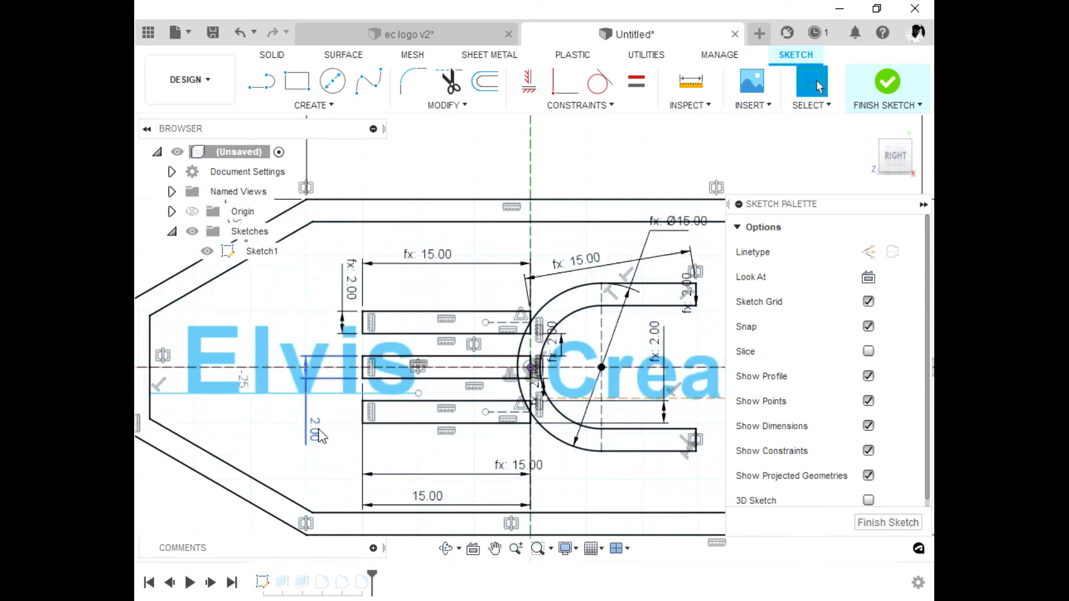
# Step: Set the driving thickness dimension of the logo's middle bar to 3 mm
pyautogui.doubleClick(317, 434)
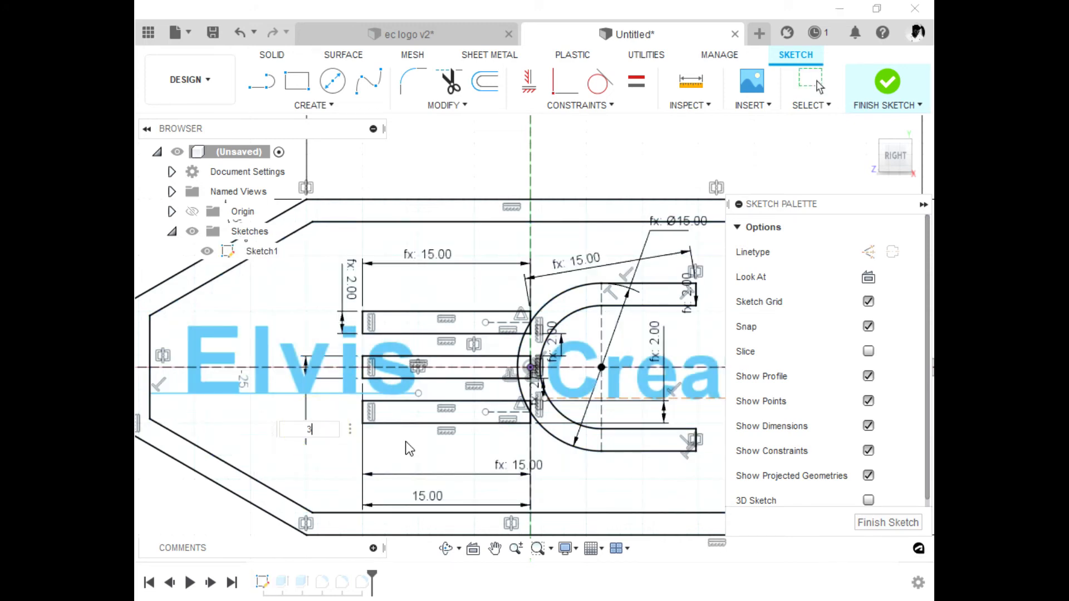
pyautogui.write('3')
pyautogui.press('Return')
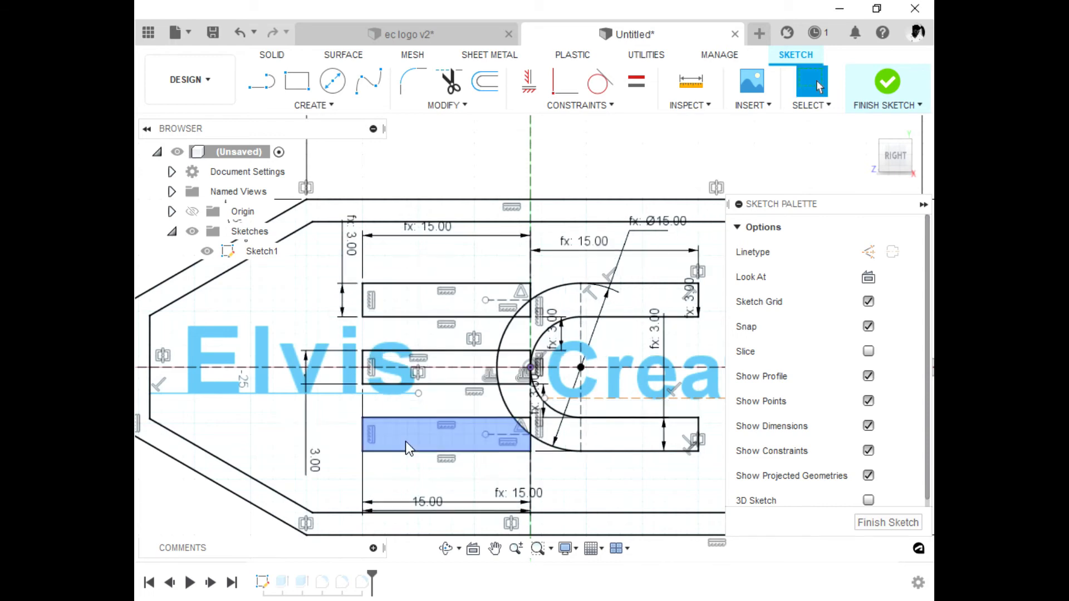
# Step: Rearrange the logo's arm thickness, lower bar length and circle diameter dimensions to declutter the sketch around the text
pyautogui.scroll(-3, 296, 317)
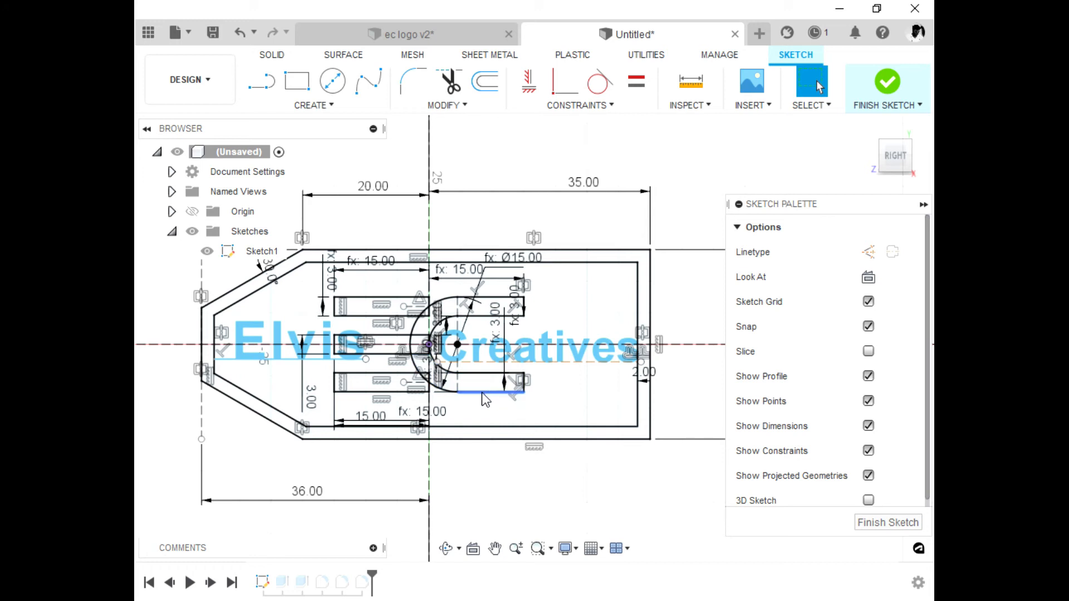
pyautogui.moveTo(497, 333); pyautogui.dragTo(579, 393)
pyautogui.moveTo(424, 408); pyautogui.dragTo(422, 393)
pyautogui.scroll(2, 420, 349)
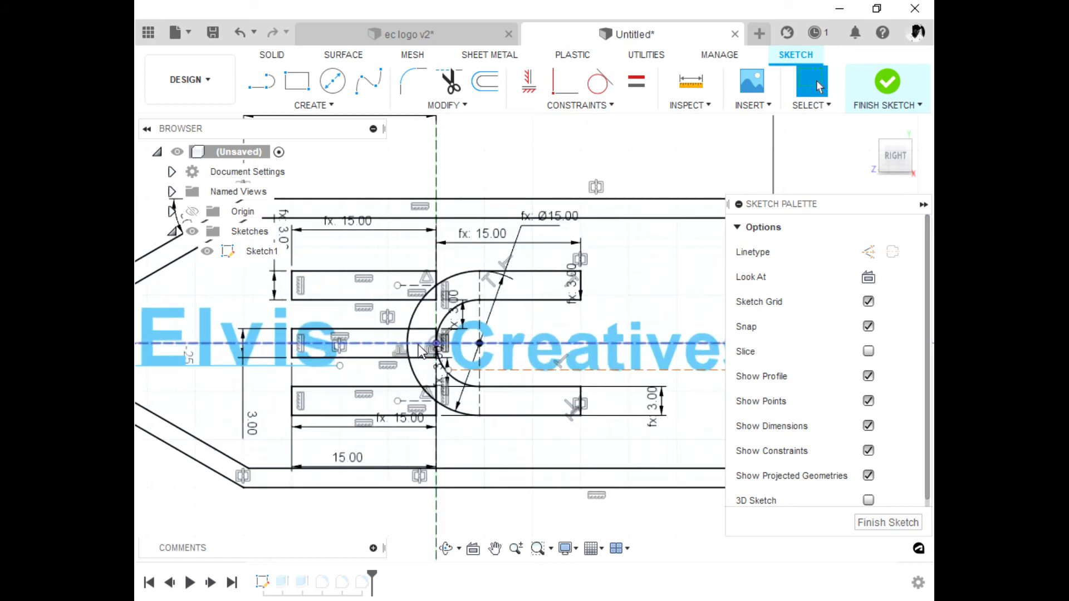
pyautogui.scroll(1, 421, 351)
pyautogui.moveTo(555, 210)
pyautogui.mouseDown()
pyautogui.moveTo(562, 242)
pyautogui.moveTo(551, 257)
pyautogui.mouseUp()
pyautogui.scroll(-3, 551, 257)
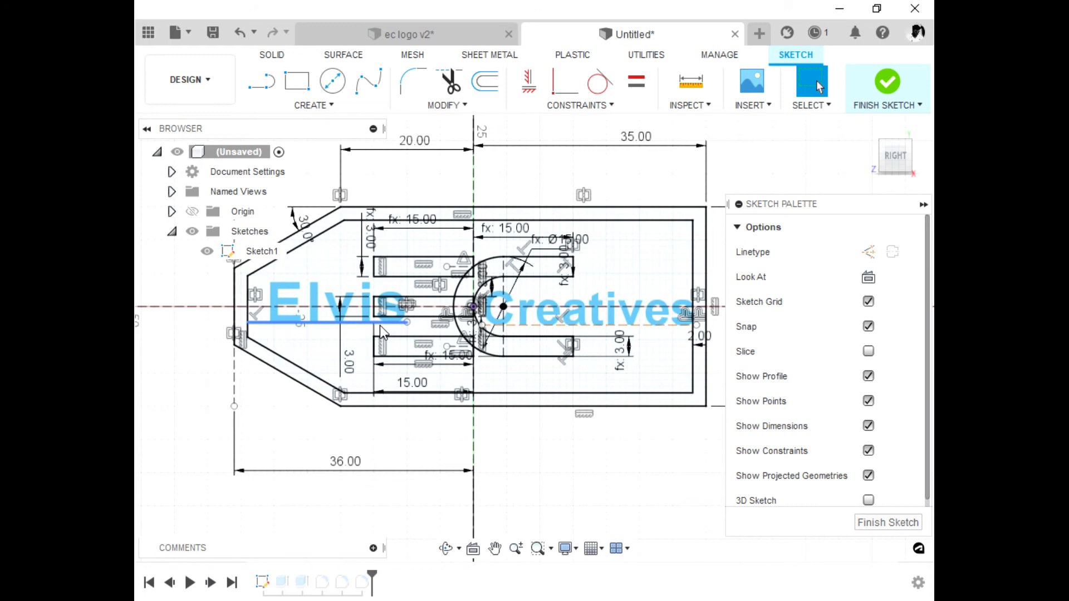
pyautogui.scroll(3, 551, 306)
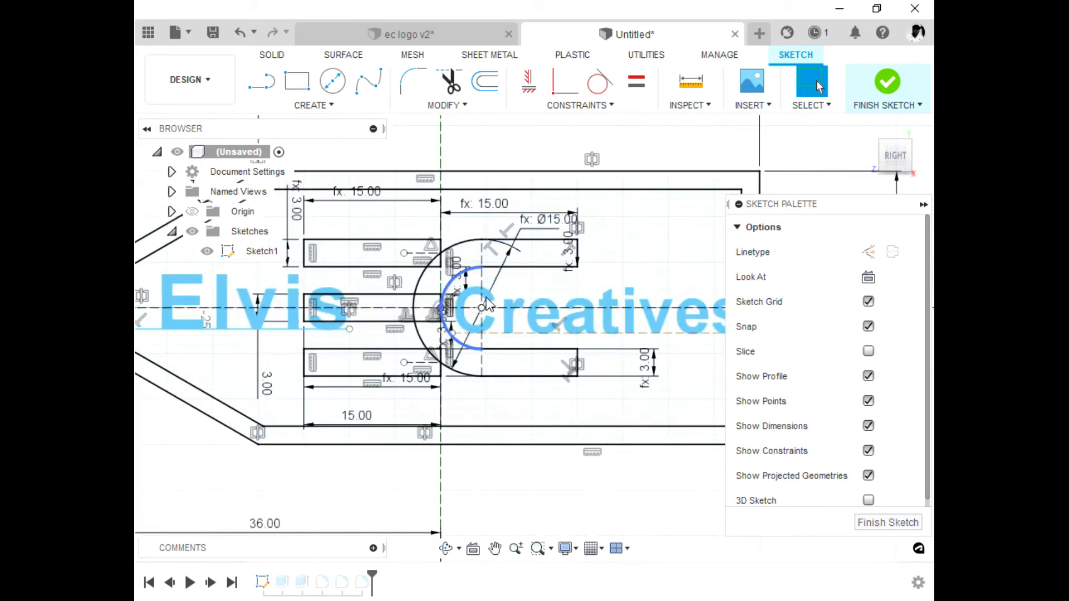
# Step: Finish the sketch and inspect the plate with the thicker logo from a tilted angle
pyautogui.click(863, 523)
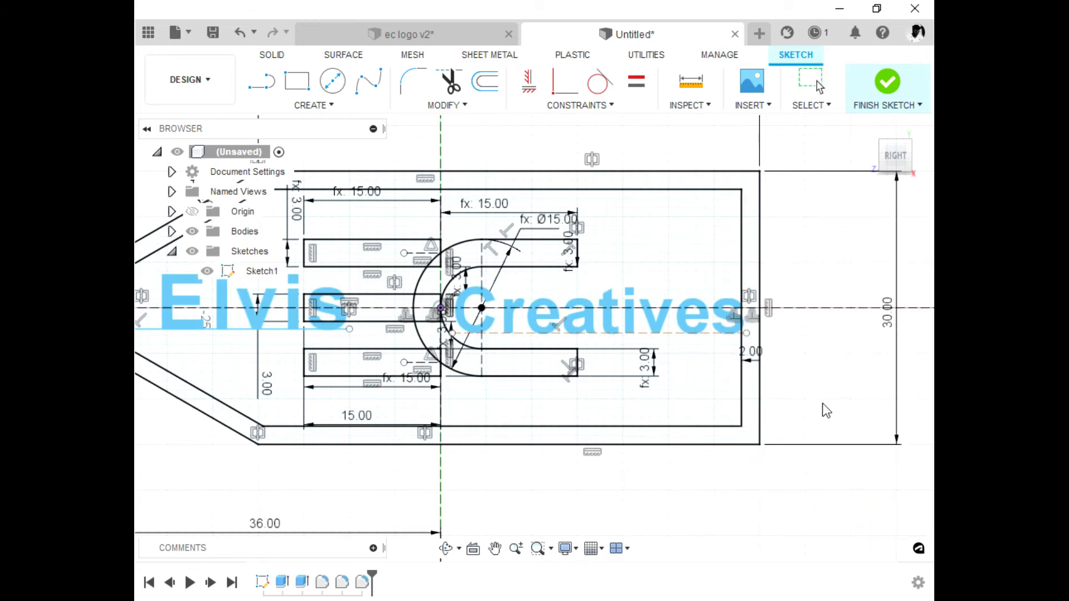
pyautogui.scroll(-2, 695, 372)
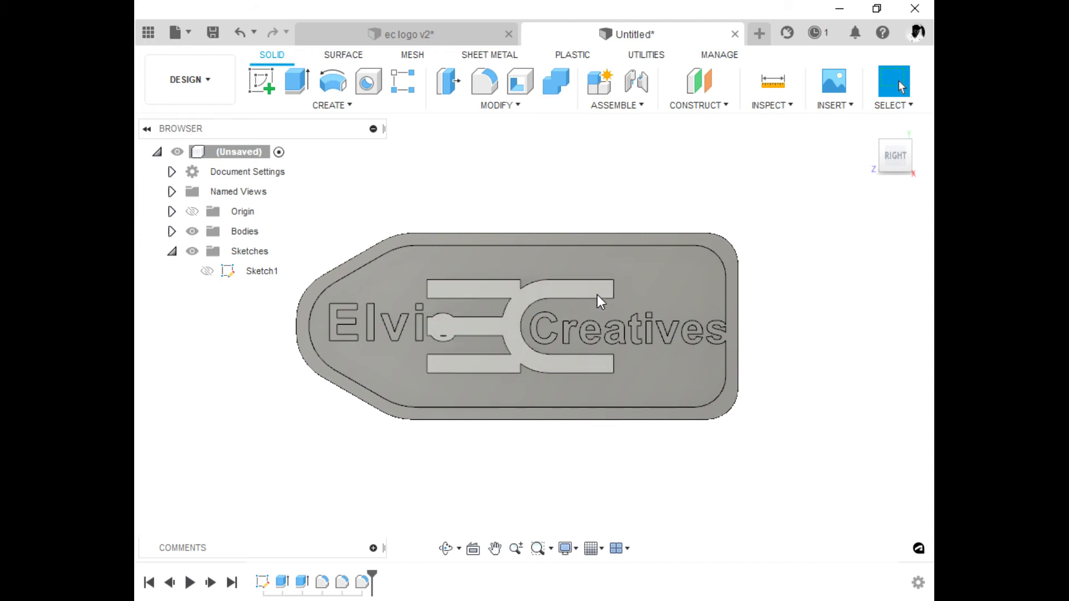
pyautogui.click(443, 551)
pyautogui.moveTo(520, 446); pyautogui.dragTo(507, 367)
pyautogui.press('Escape')
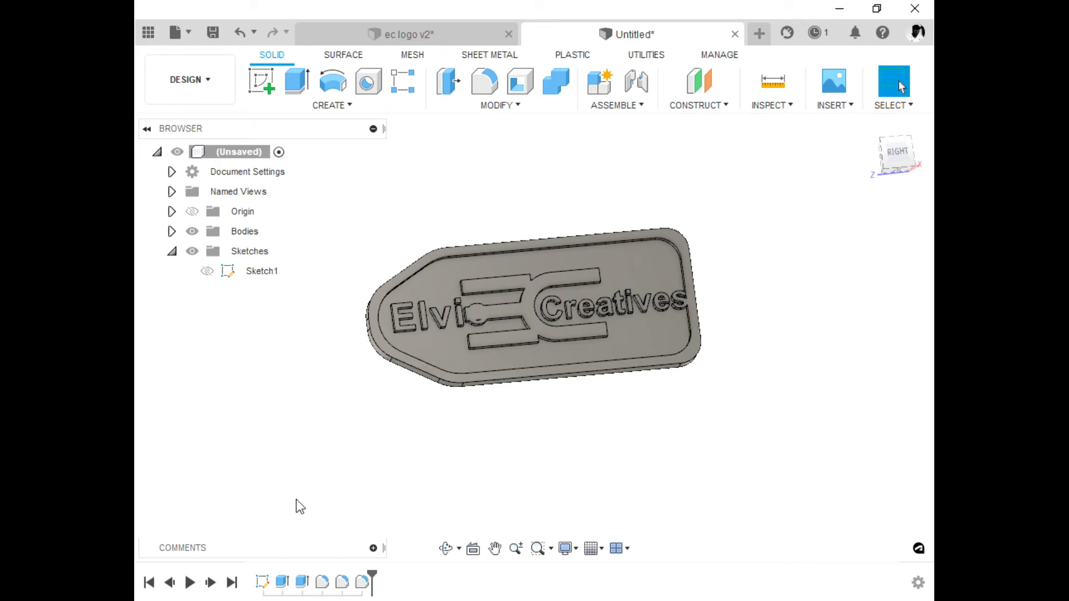
# Step: Reopen Sketch1 for editing and raise the baseline of the text at the plate's pointed end slightly
pyautogui.click(262, 582)
pyautogui.rightClick(262, 580)
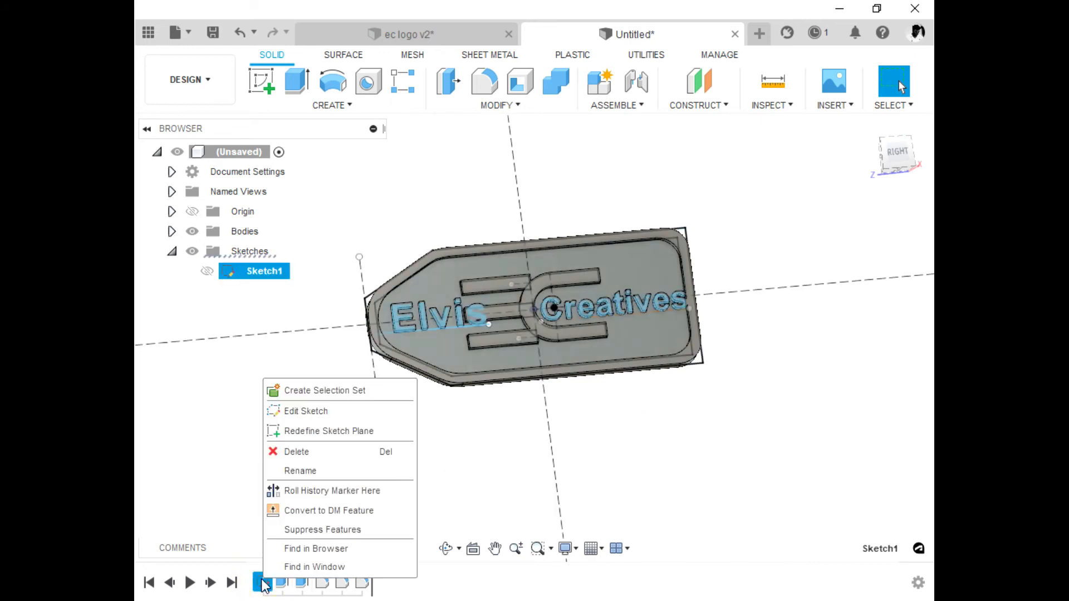
pyautogui.click(298, 413)
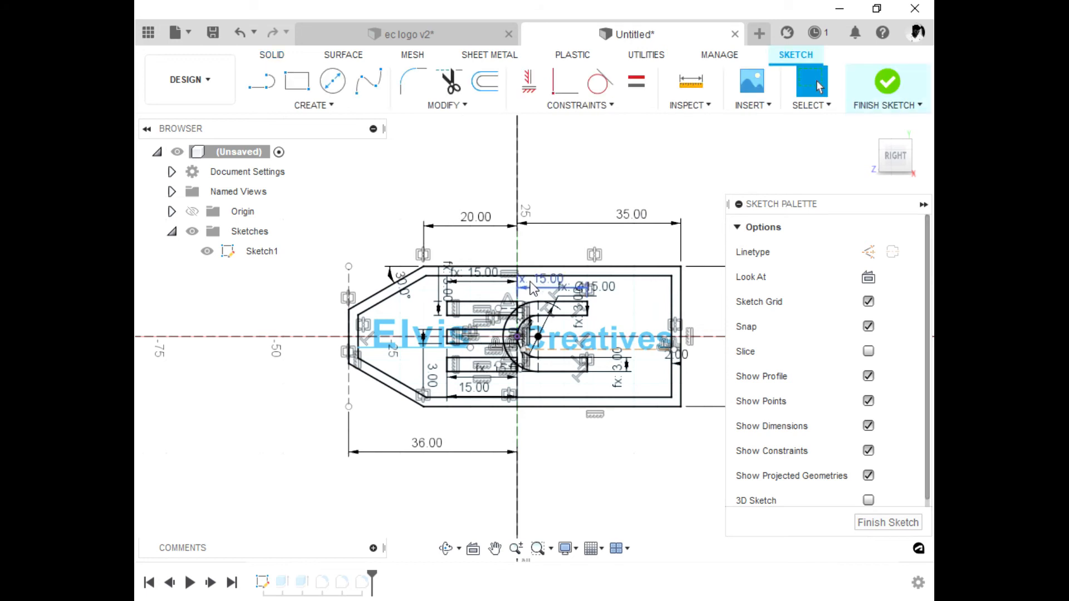
pyautogui.scroll(4, 437, 347)
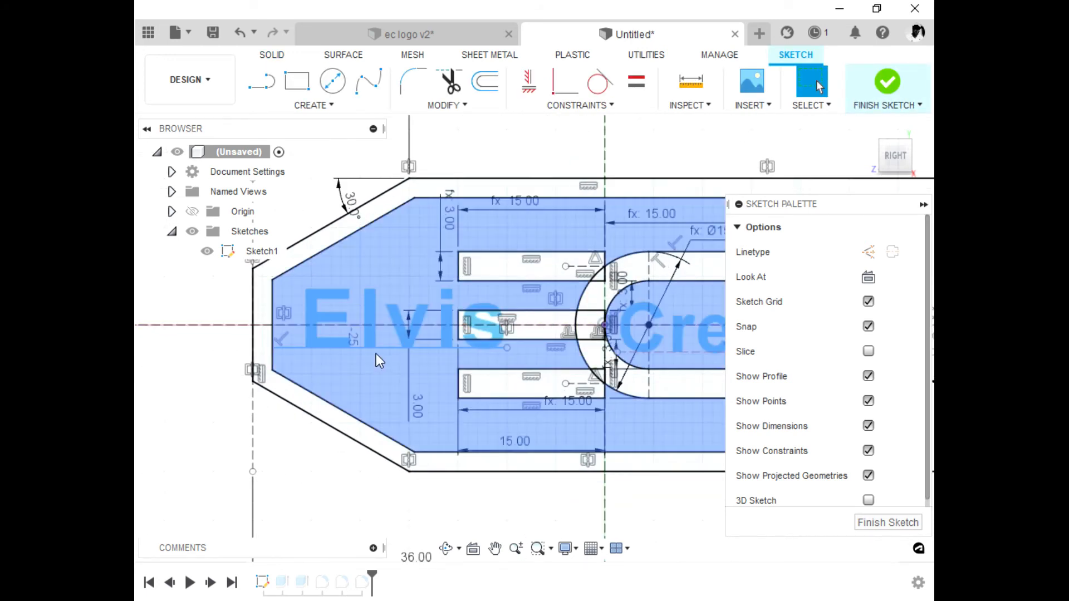
pyautogui.moveTo(381, 355); pyautogui.dragTo(370, 349)
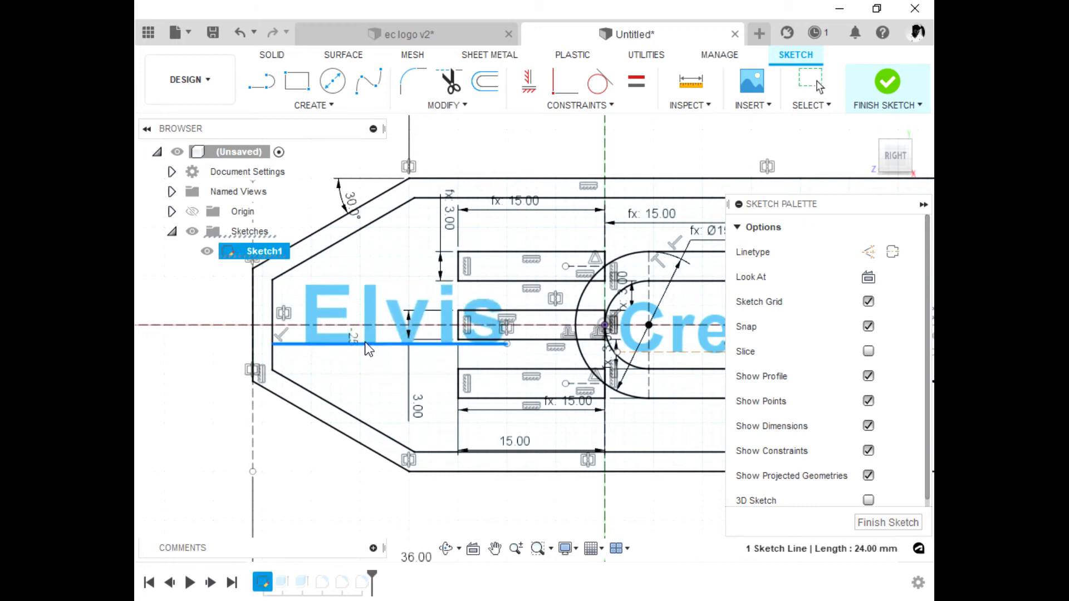
# Step: Edit the text at the plate's pointed end, removing its leading space and setting its height to 5 mm
pyautogui.click(338, 316)
pyautogui.doubleClick(546, 314)
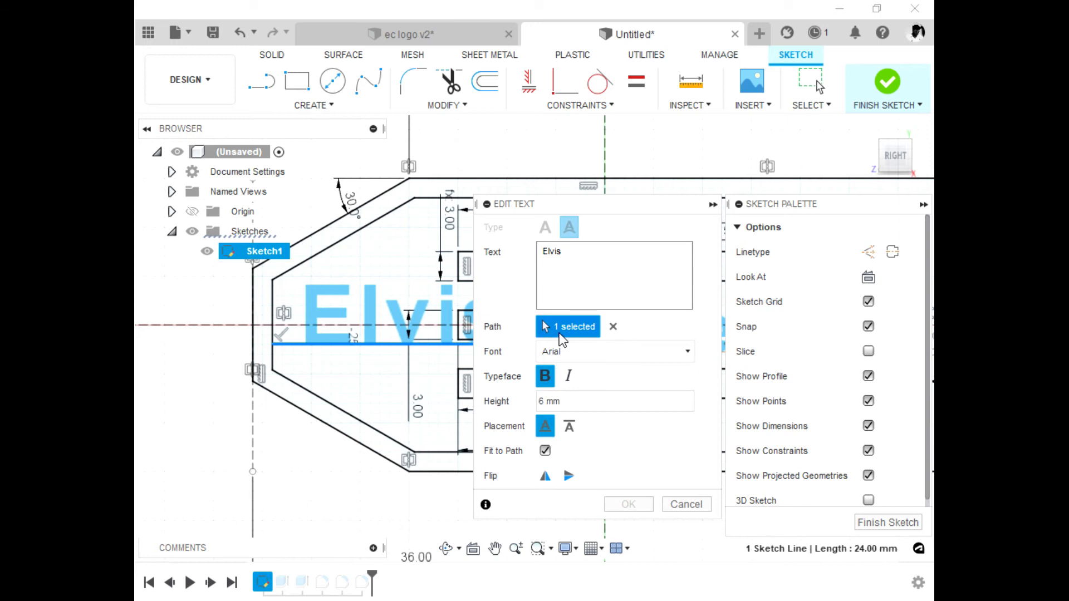
pyautogui.scroll(-2, 442, 323)
pyautogui.click(545, 251)
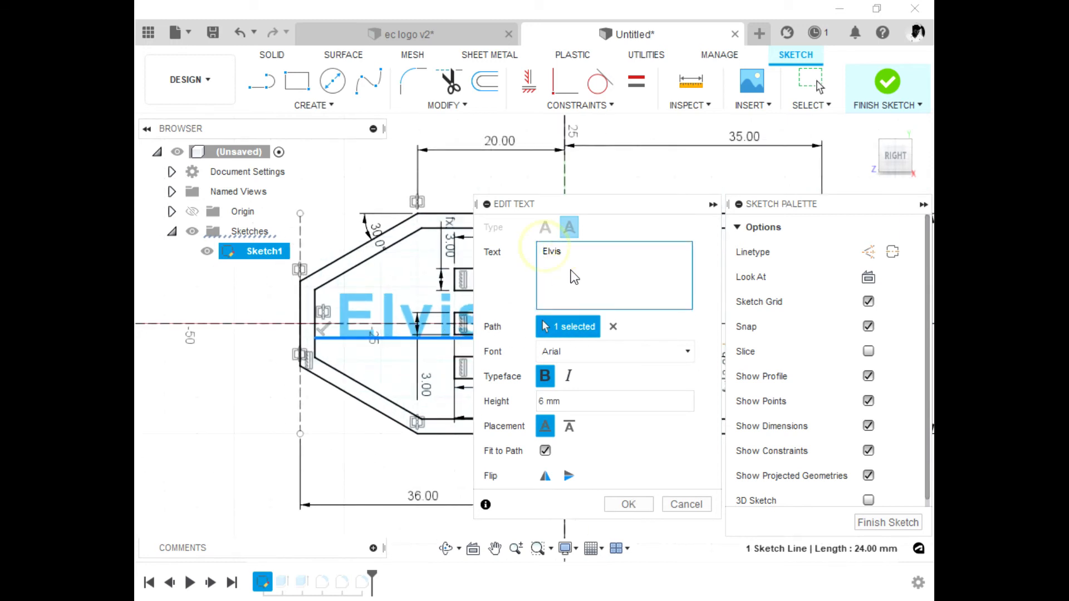
pyautogui.press('BackSpace')
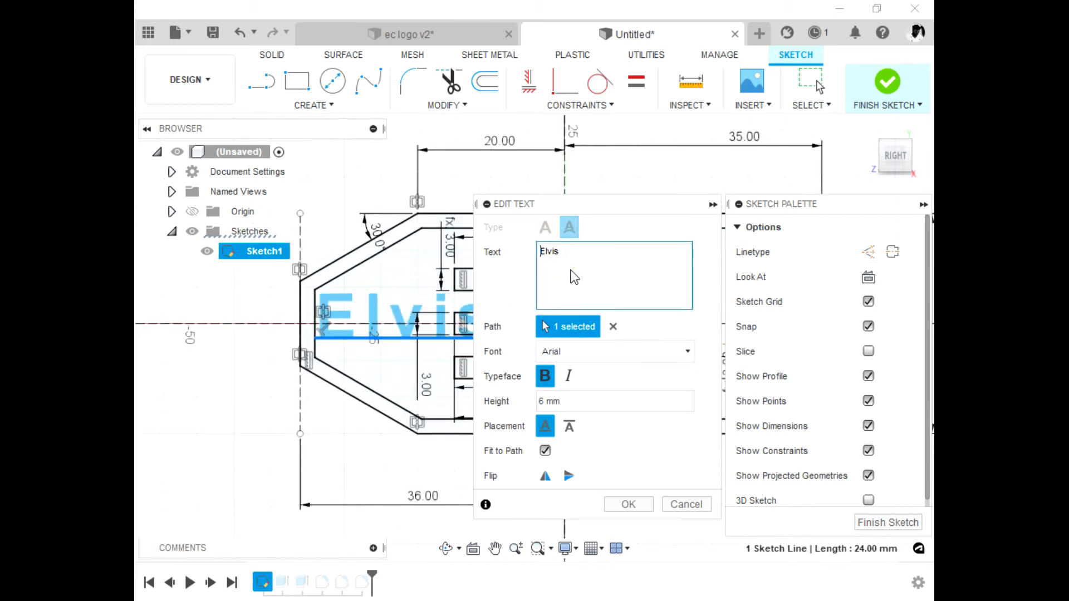
pyautogui.click(575, 404)
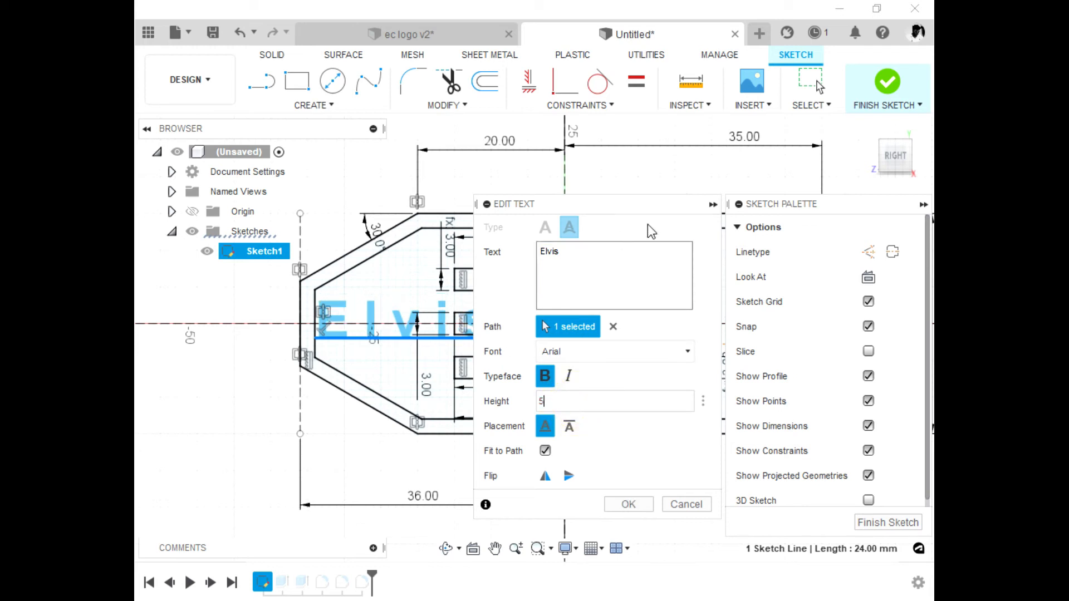
pyautogui.scroll(-2, 363, 271)
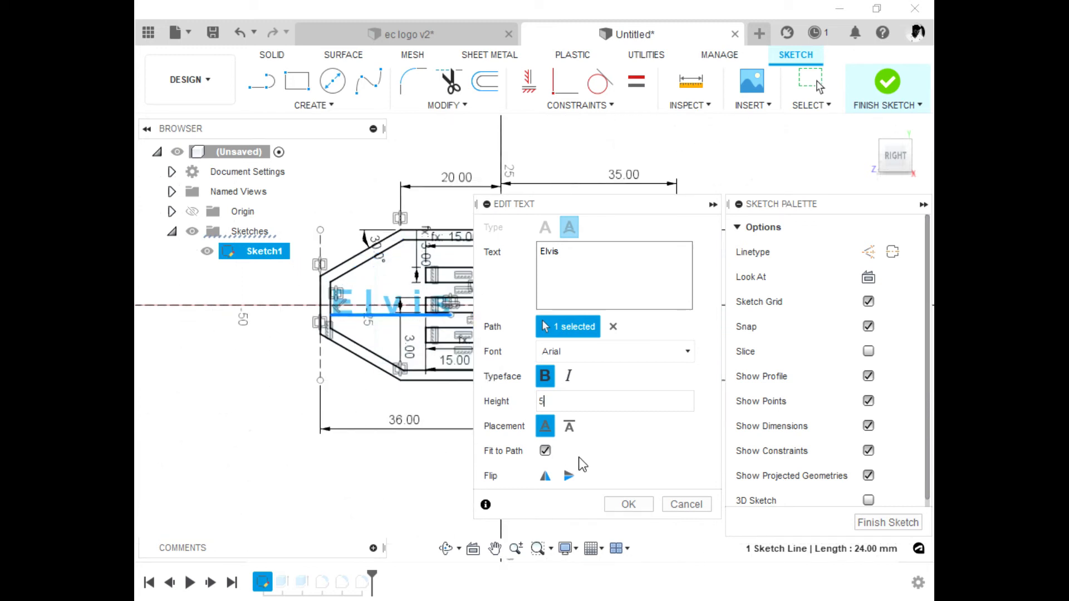
pyautogui.click(624, 504)
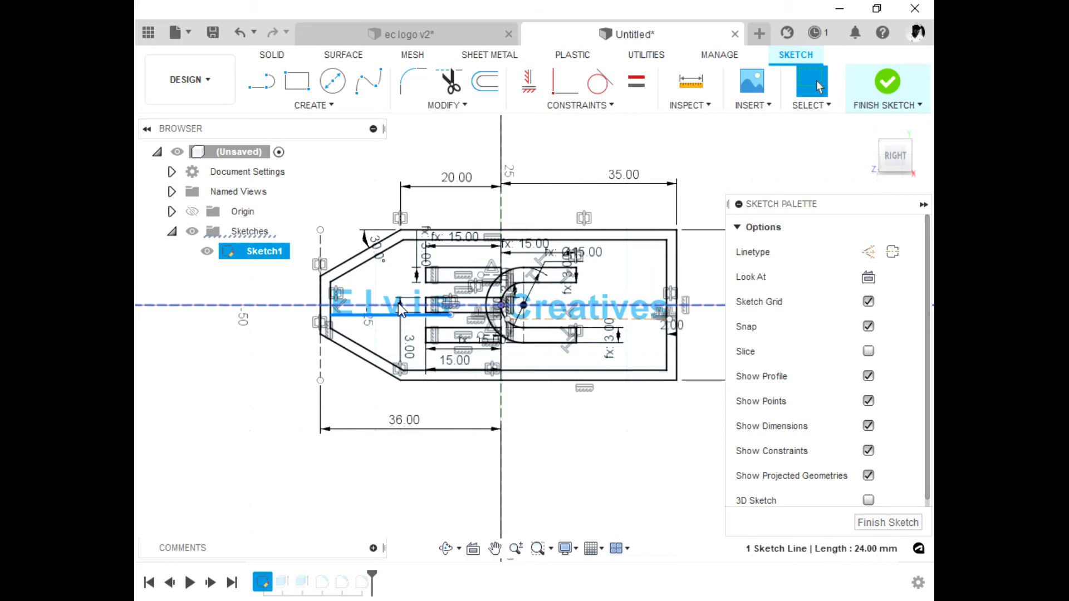
# Step: Shorten the pointed-end text's baseline to about 19.5 mm so it ends near the outer end of the middle bar
pyautogui.scroll(3, 473, 308)
pyautogui.scroll(3, 473, 308)
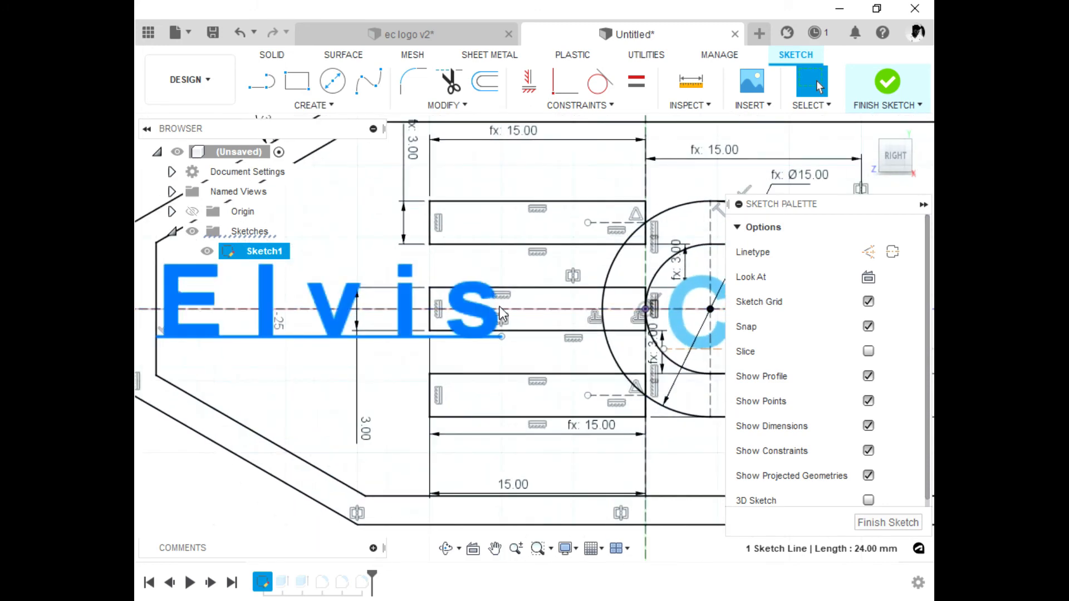
pyautogui.moveTo(498, 339)
pyautogui.mouseDown()
pyautogui.moveTo(424, 336)
pyautogui.moveTo(438, 338)
pyautogui.mouseUp()
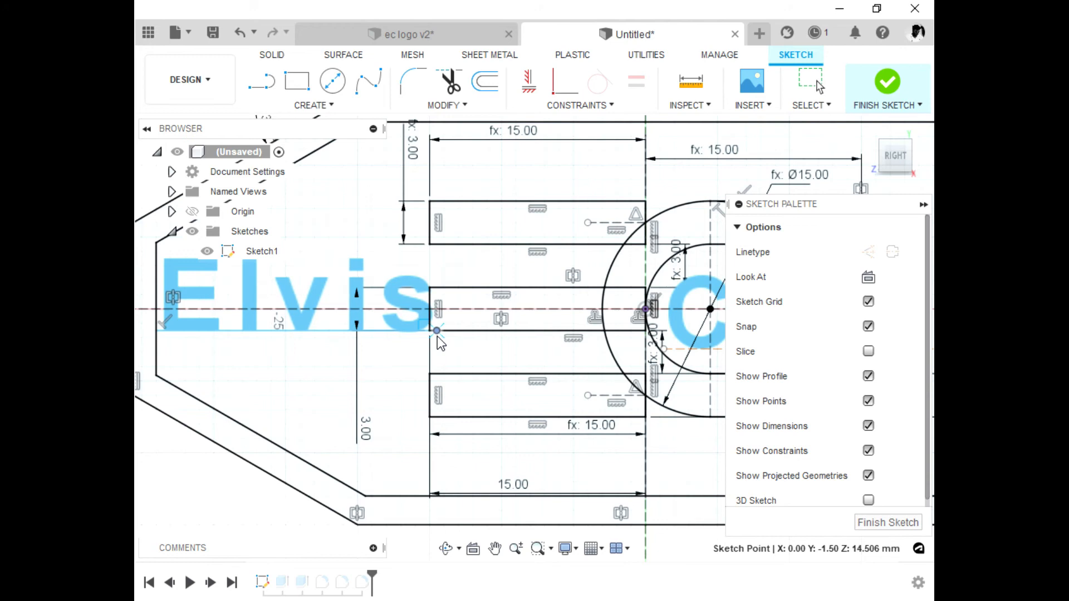
pyautogui.scroll(-2, 465, 305)
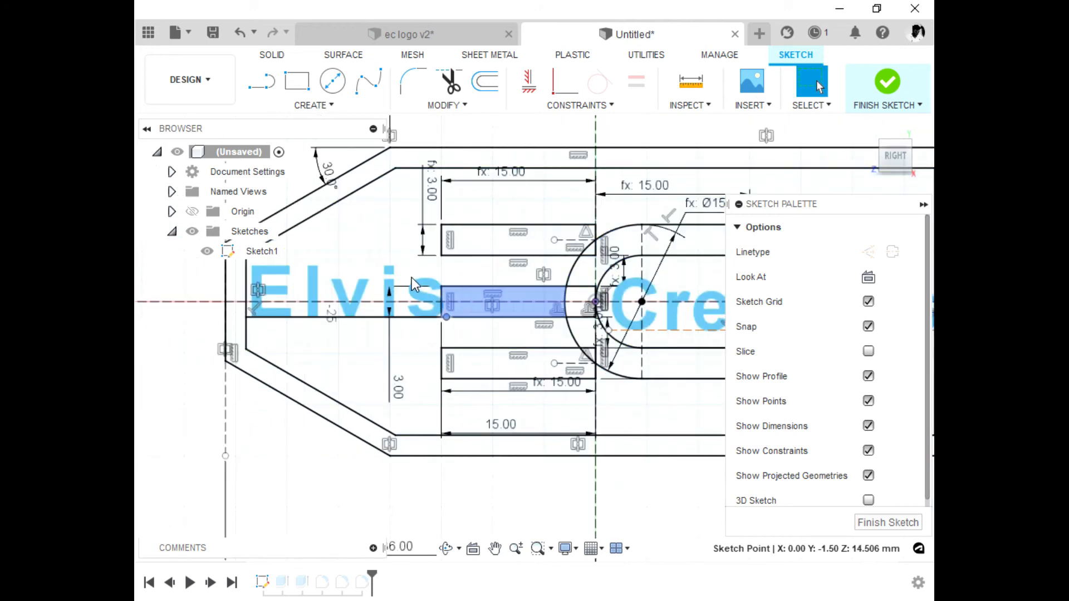
pyautogui.scroll(-2, 255, 299)
pyautogui.scroll(2, 255, 299)
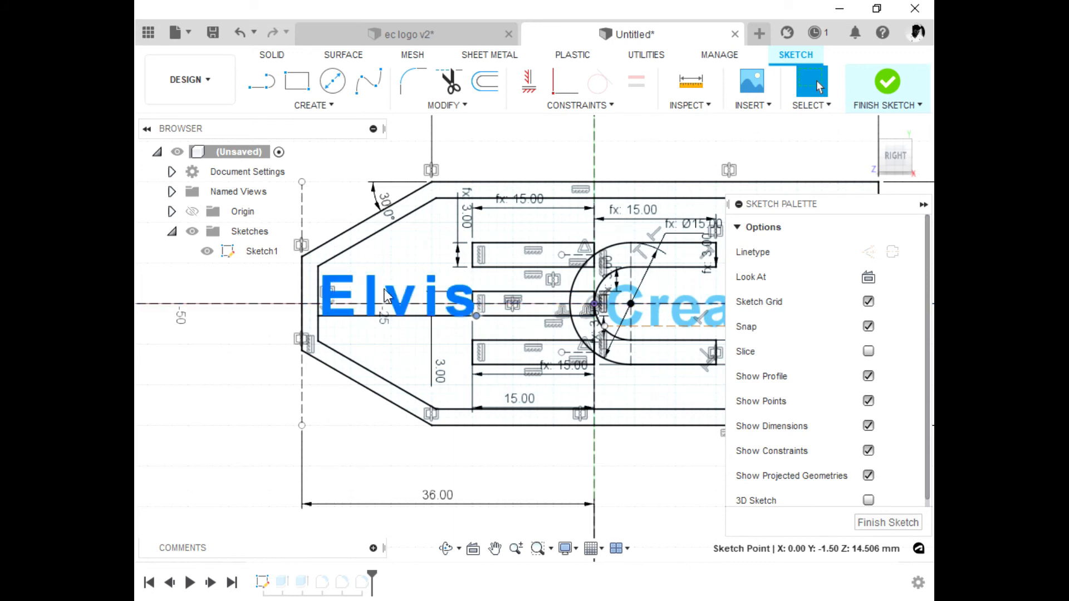
# Step: Edit the pointed-end text again and insert a leading space to offset it from the border
pyautogui.click(410, 298)
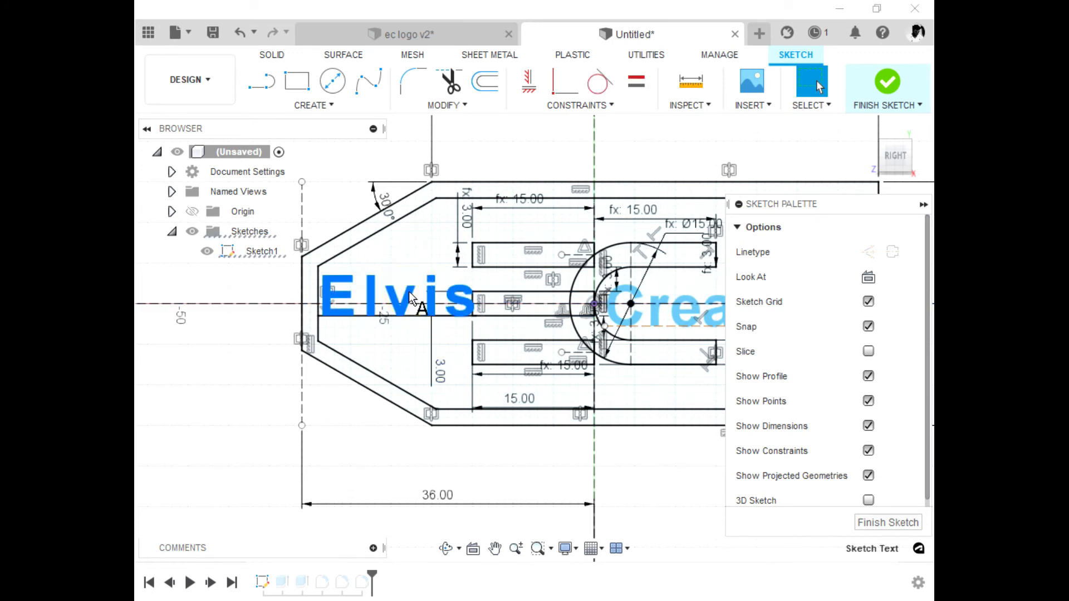
pyautogui.doubleClick(409, 293)
pyautogui.click(545, 252)
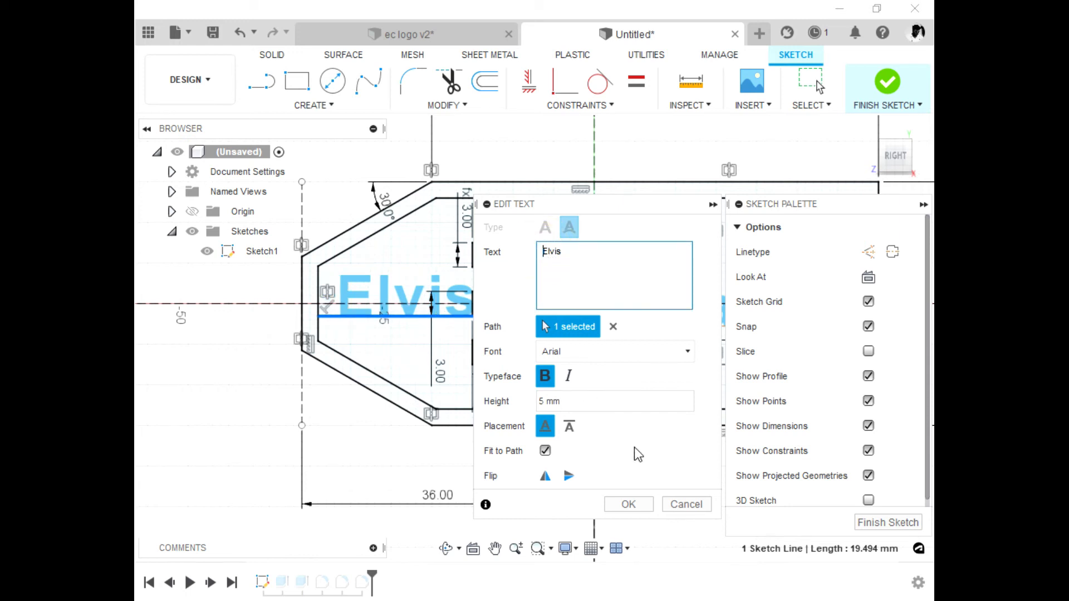
pyautogui.click(638, 504)
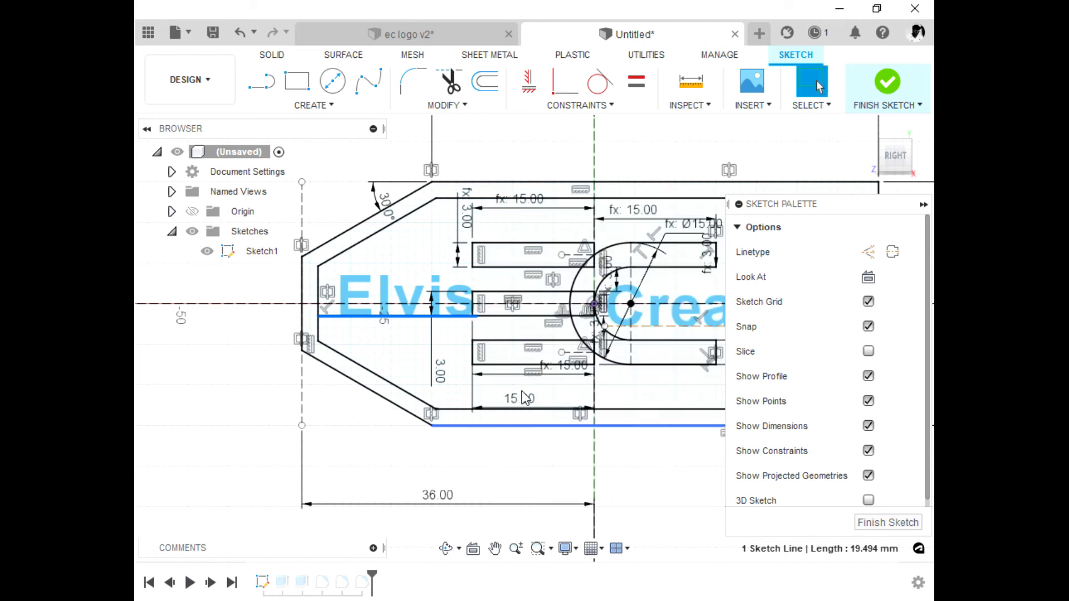
# Step: Finish the sketch and inspect the plate at an angle, up close where the pointed-end text meets the middle bar
pyautogui.click(869, 523)
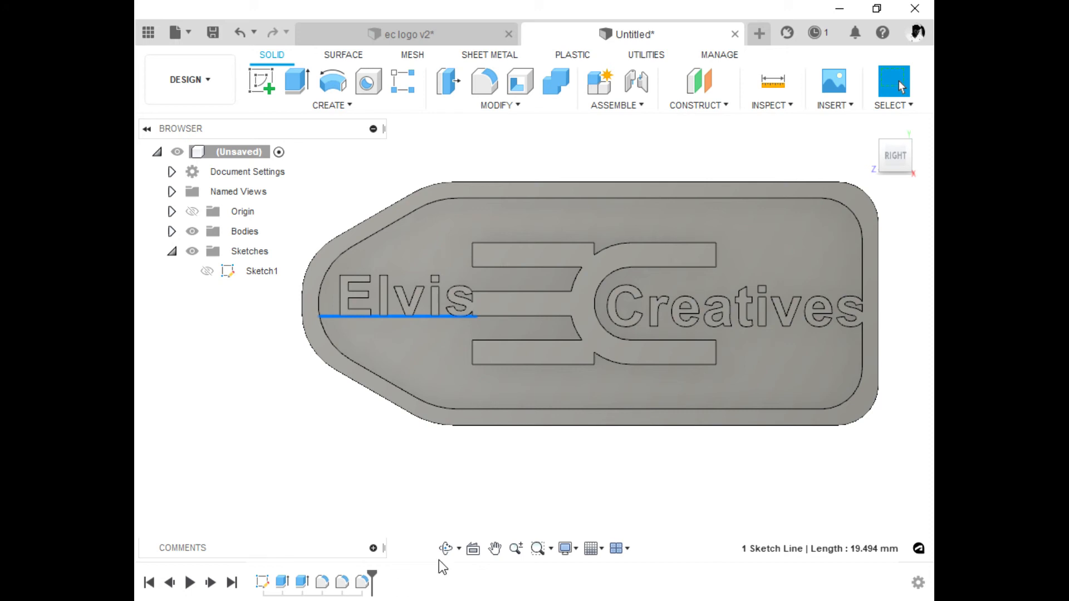
pyautogui.click(499, 492)
pyautogui.scroll(-2, 406, 474)
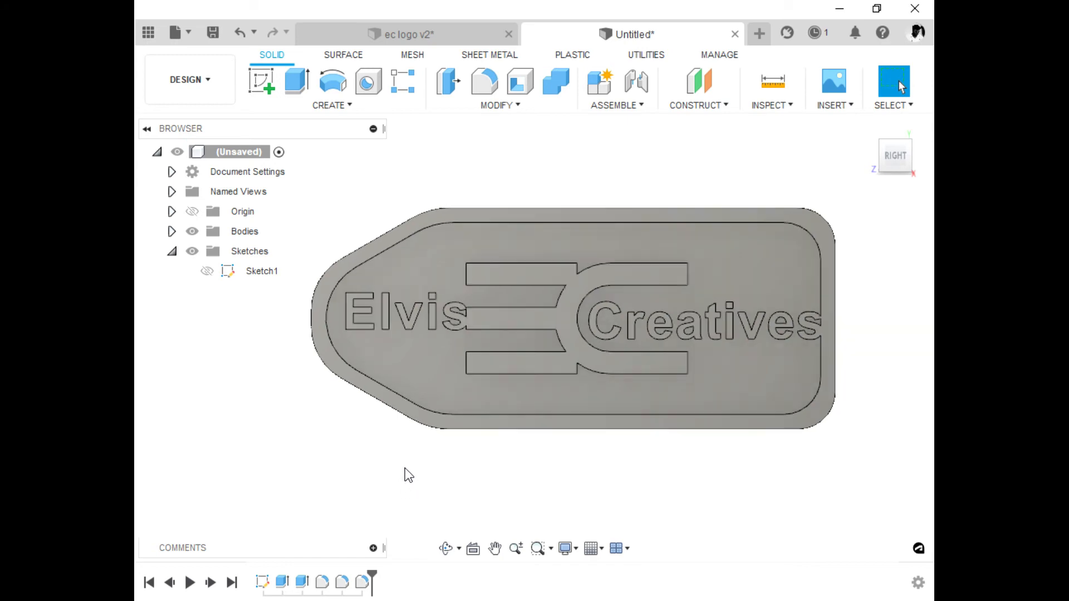
pyautogui.click(445, 548)
pyautogui.moveTo(526, 412); pyautogui.dragTo(675, 441)
pyautogui.moveTo(651, 406); pyautogui.dragTo(606, 420)
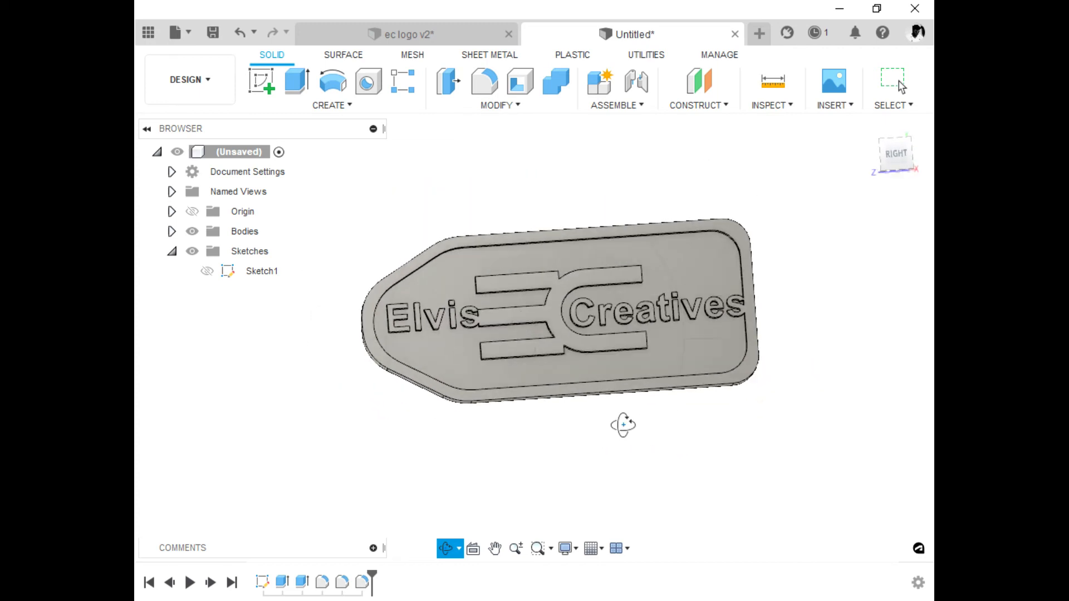
pyautogui.press('Escape')
pyautogui.scroll(5, 349, 313)
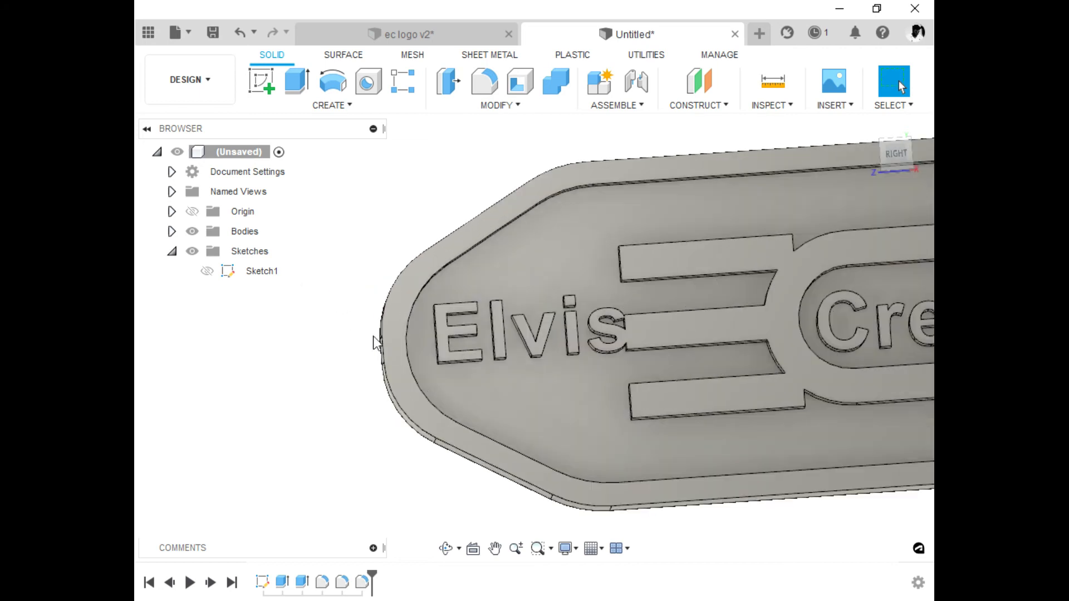
# Step: Start a sketch on the raised border face and draw a circle about 4 mm in diameter on the centreline at the pointed end
pyautogui.click(392, 344)
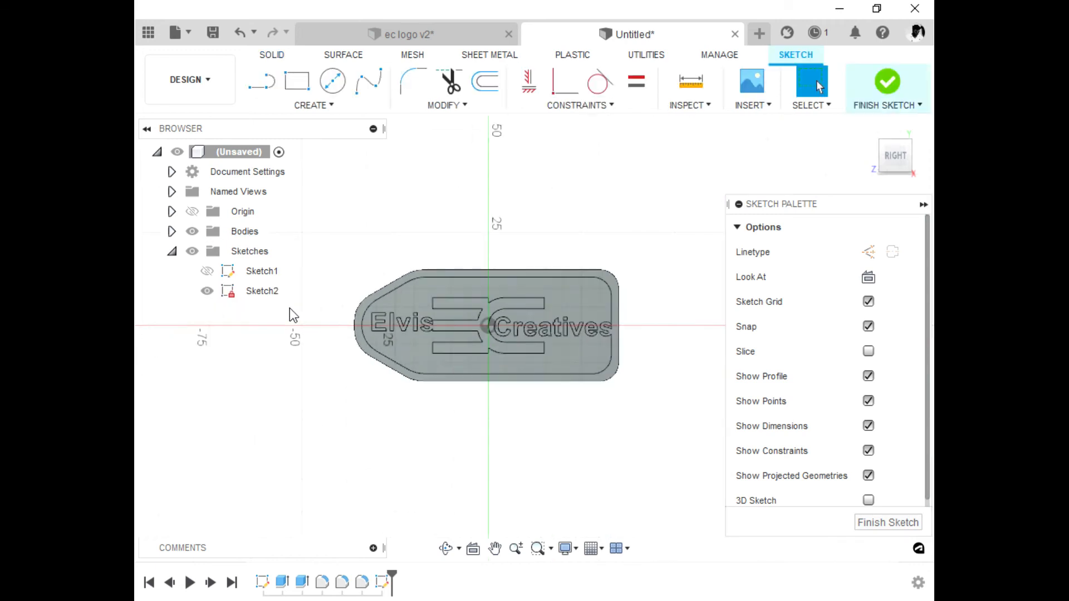
pyautogui.scroll(4, 356, 307)
pyautogui.click(333, 80)
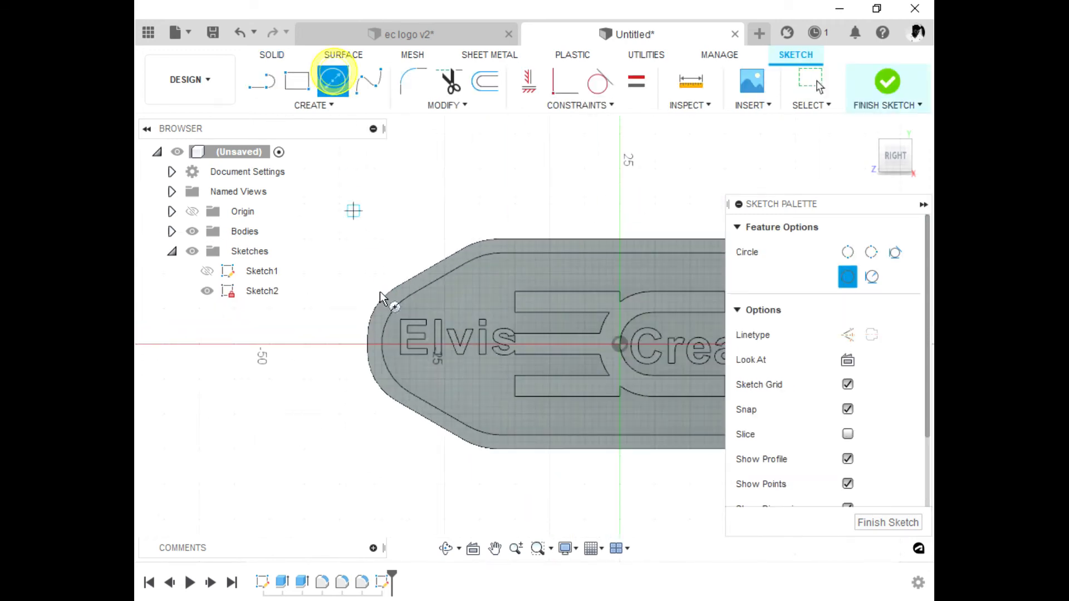
pyautogui.scroll(2, 395, 342)
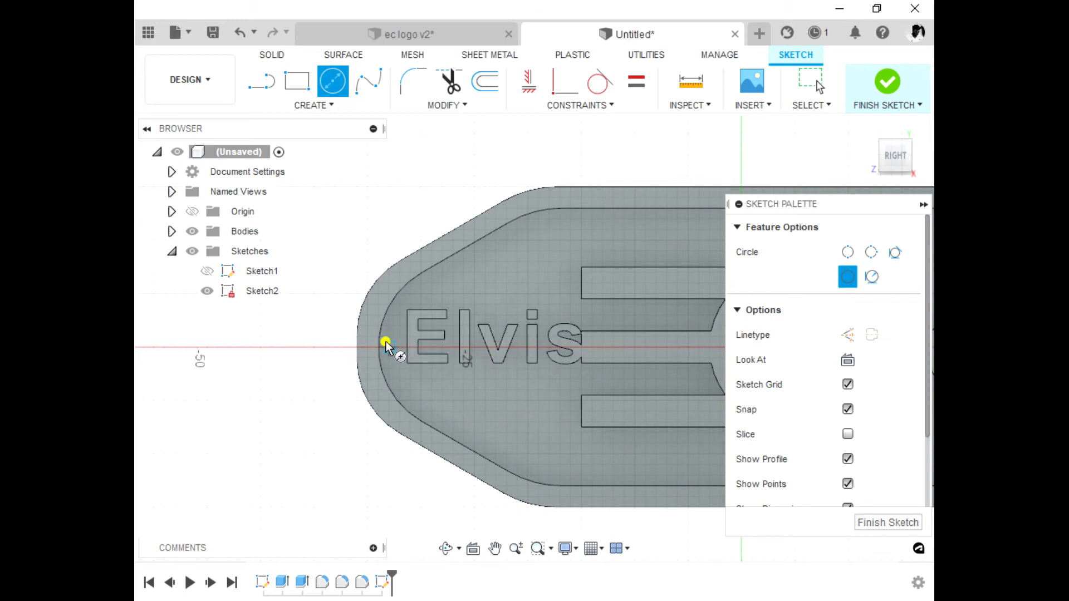
pyautogui.click(385, 342)
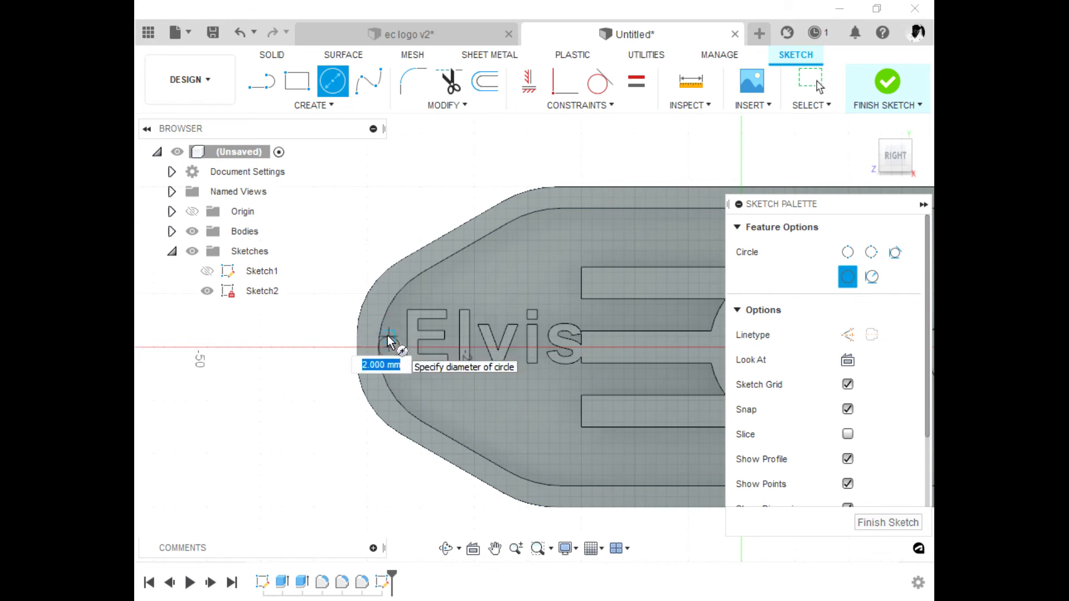
pyautogui.click(404, 360)
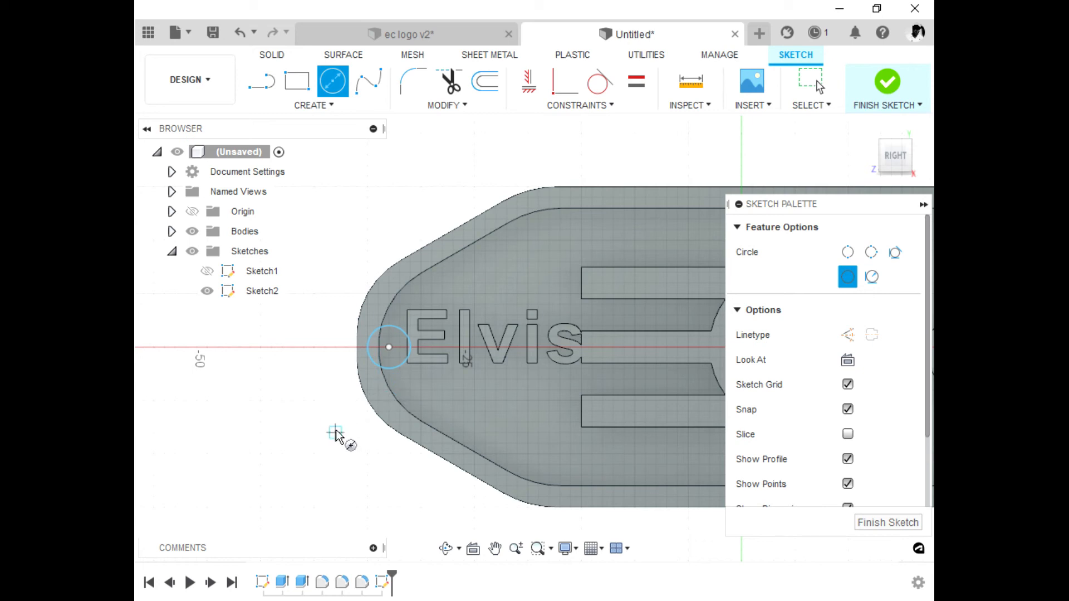
# Step: Dimension the circle's diameter to 3 mm
pyautogui.press('d')
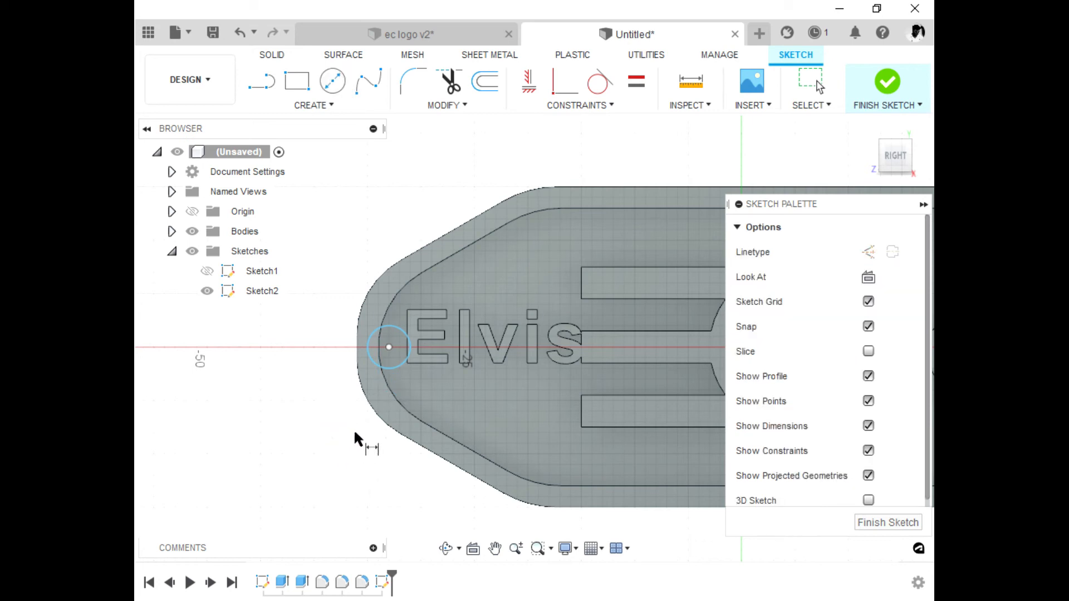
pyautogui.click(392, 365)
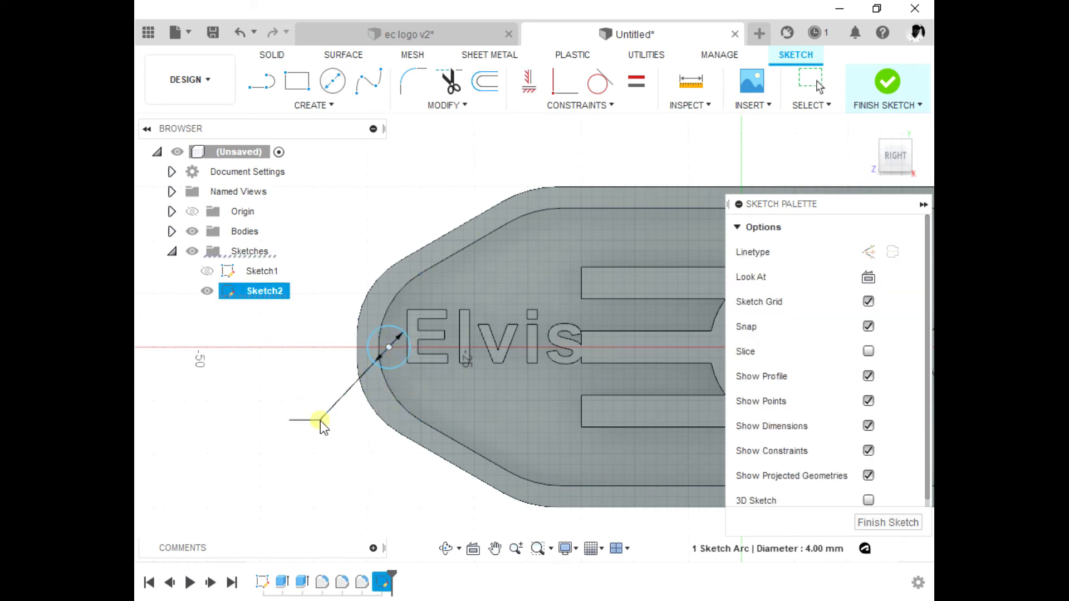
pyautogui.click(321, 421)
pyautogui.press('BackSpace')
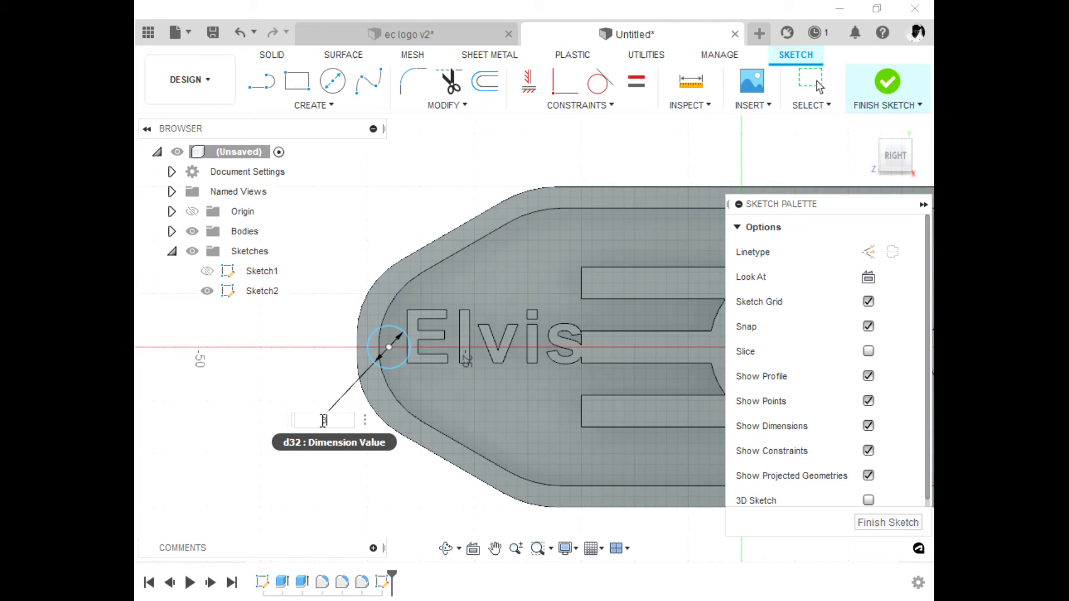
pyautogui.press('Return')
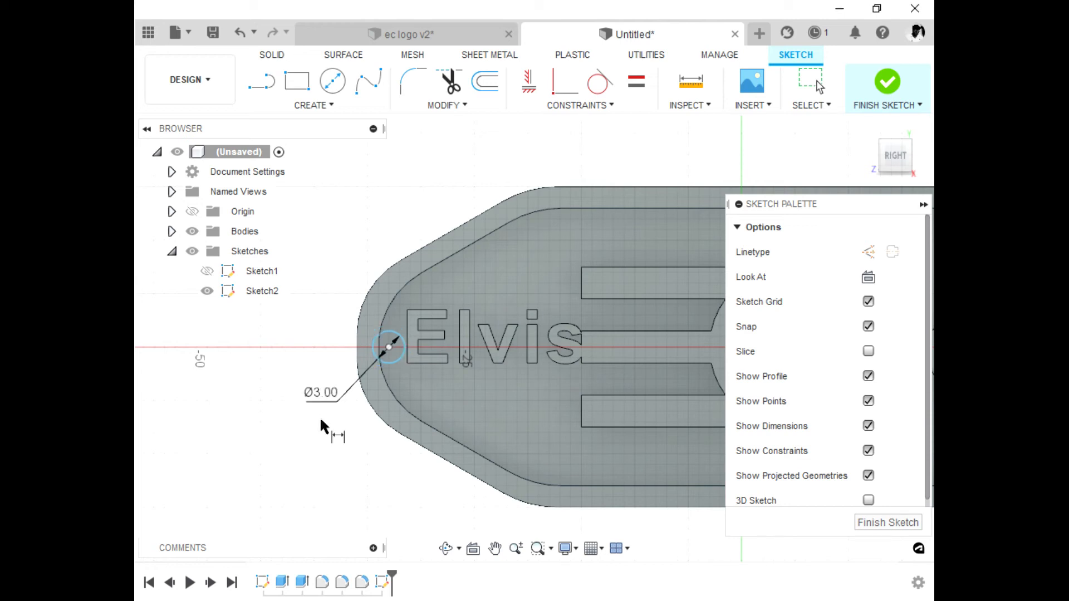
pyautogui.click(388, 348)
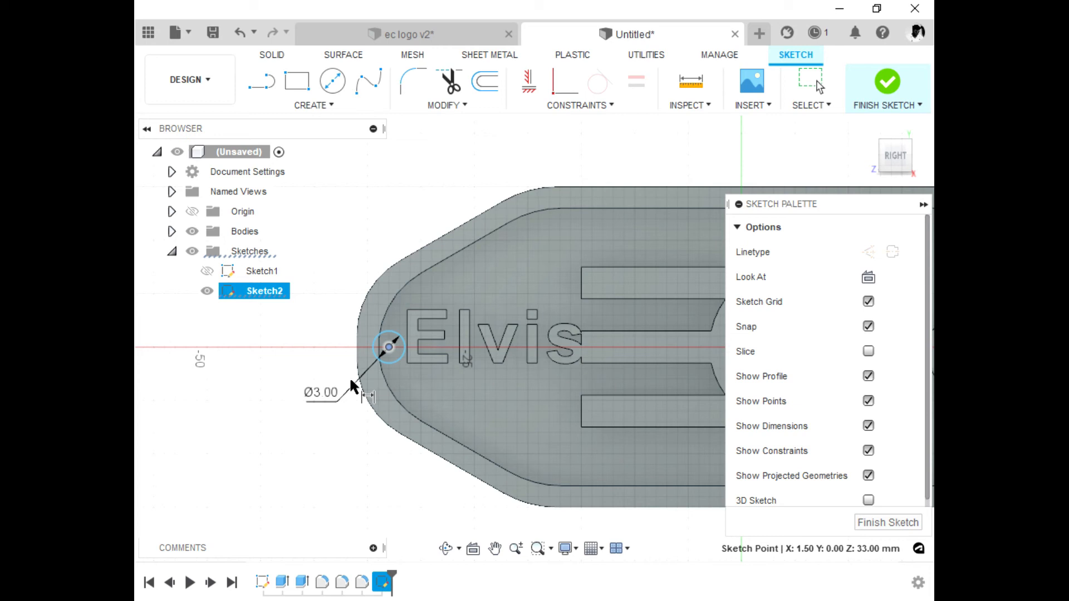
pyautogui.click(358, 345)
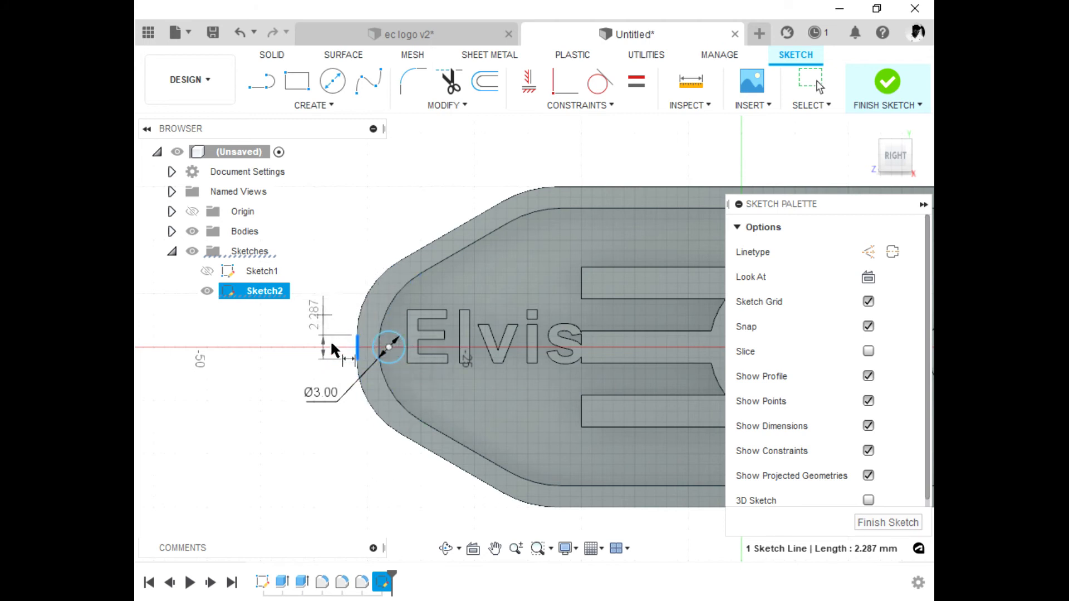
pyautogui.press('Escape')
pyautogui.click(370, 479)
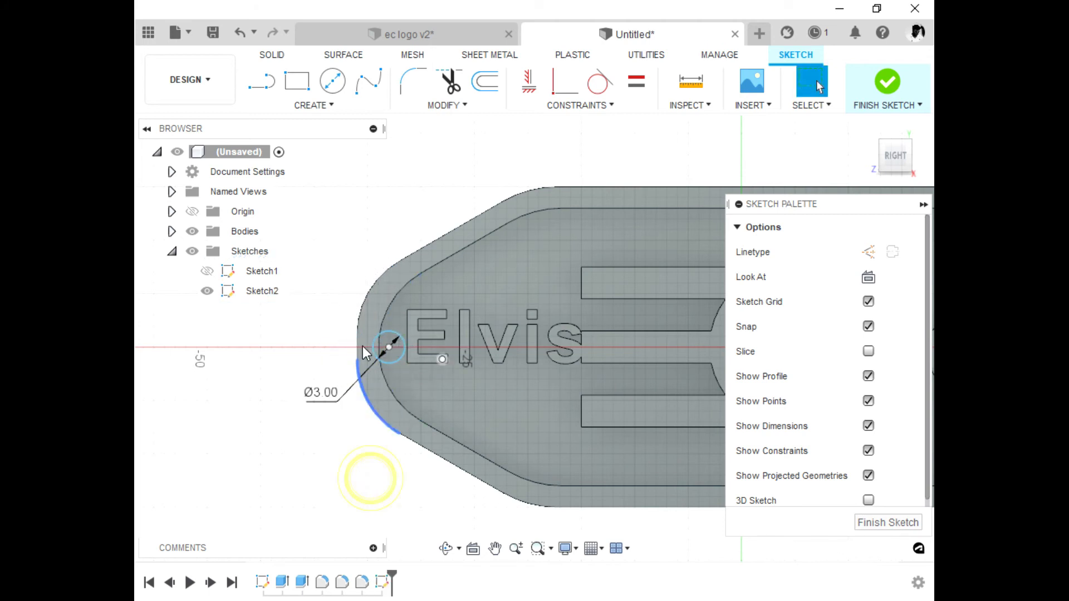
# Step: Dimension the circle's centre at 2 mm from the short outer edge at the plate's pointed end
pyautogui.click(389, 348)
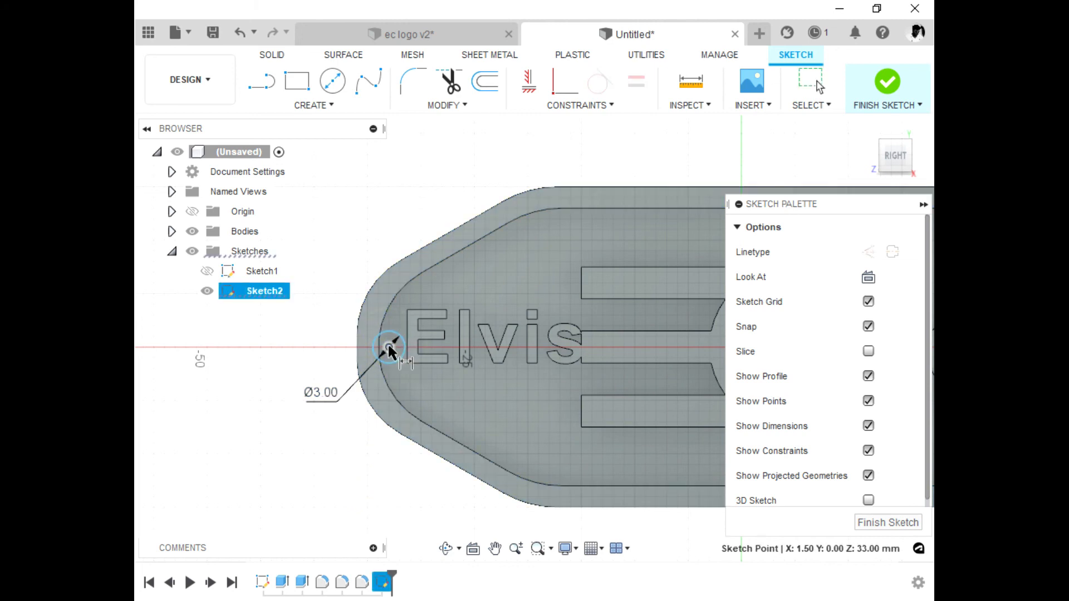
pyautogui.keyDown('shift'); pyautogui.click(357, 345); pyautogui.keyUp('shift')
pyautogui.press('d')
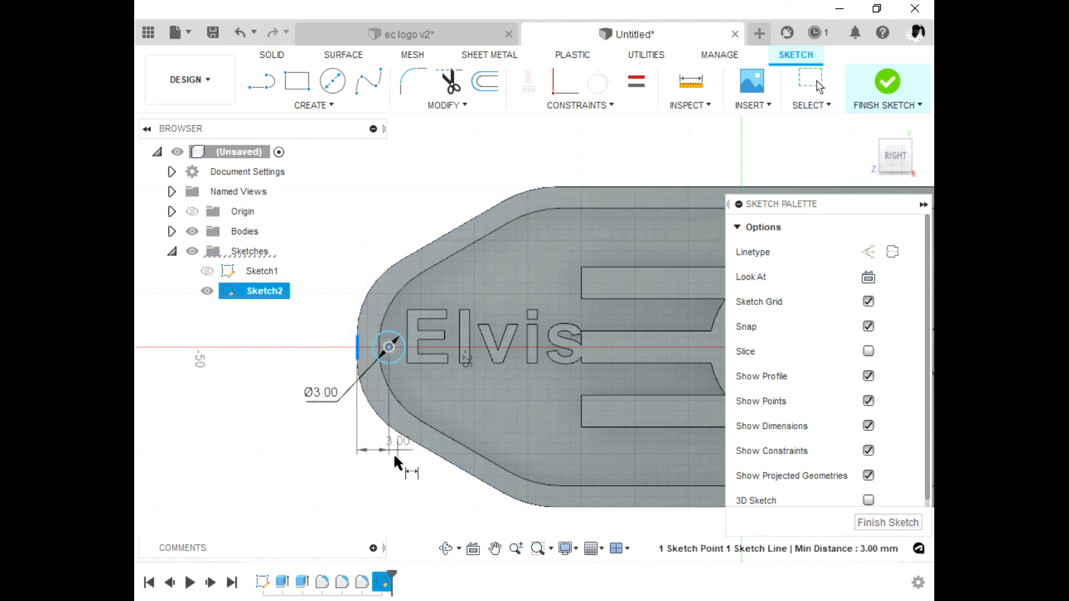
pyautogui.click(377, 459)
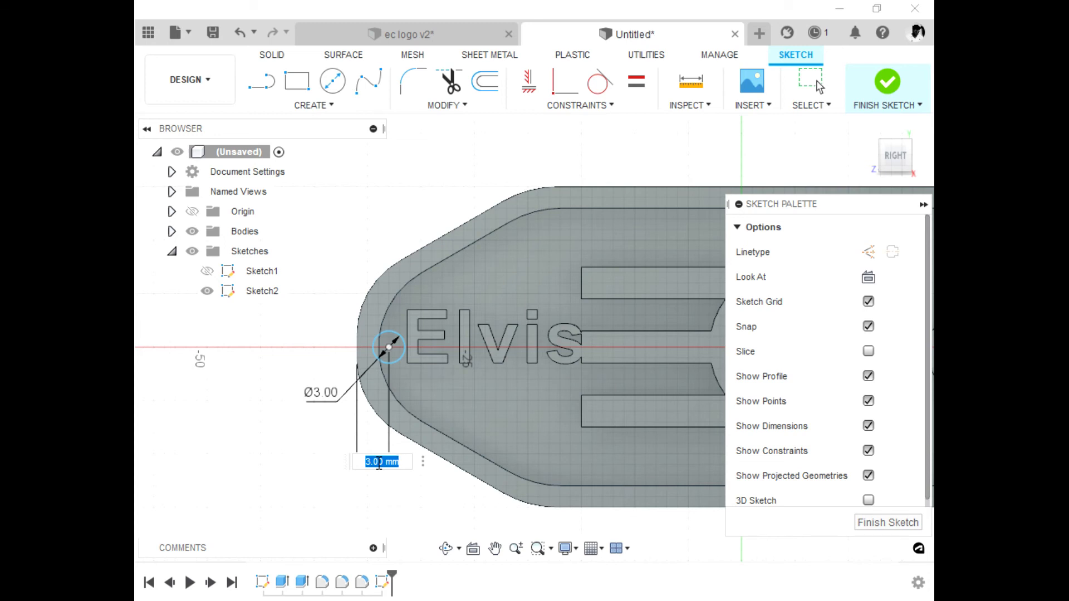
pyautogui.write('2')
pyautogui.press('Return')
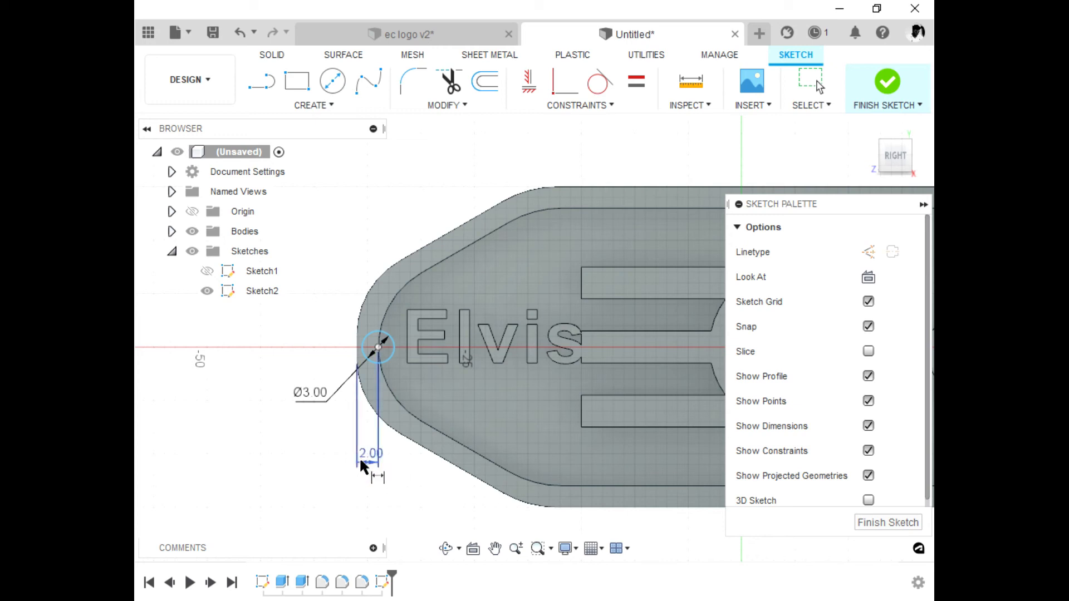
# Step: Set the distance from the circle's centre to the plate's outer end edge to 3 mm and finish the sketch
pyautogui.doubleClick(366, 452)
pyautogui.write('3')
pyautogui.press('Return')
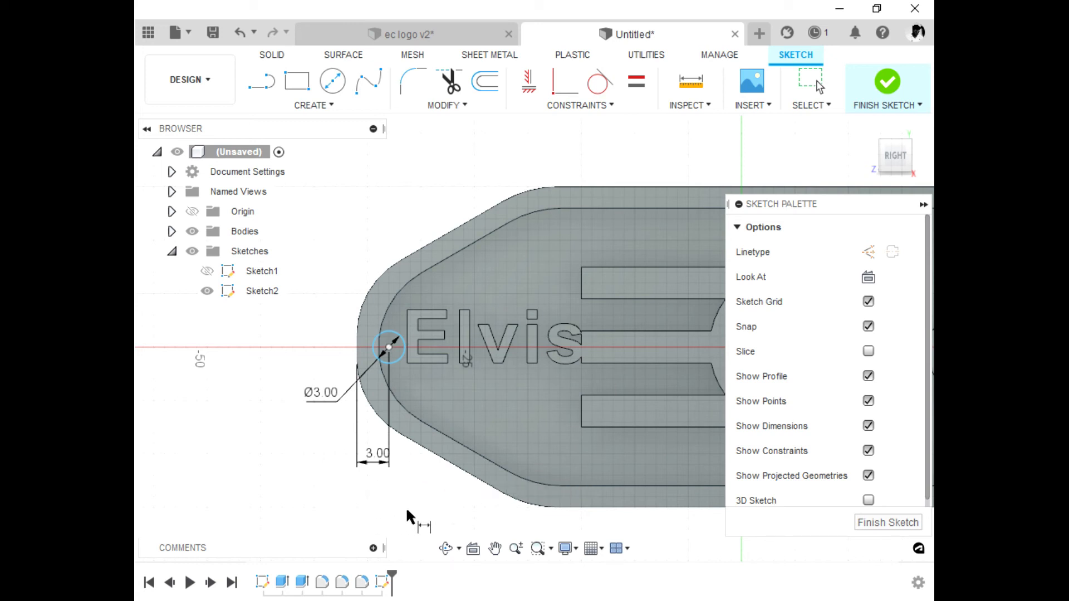
pyautogui.press('Escape')
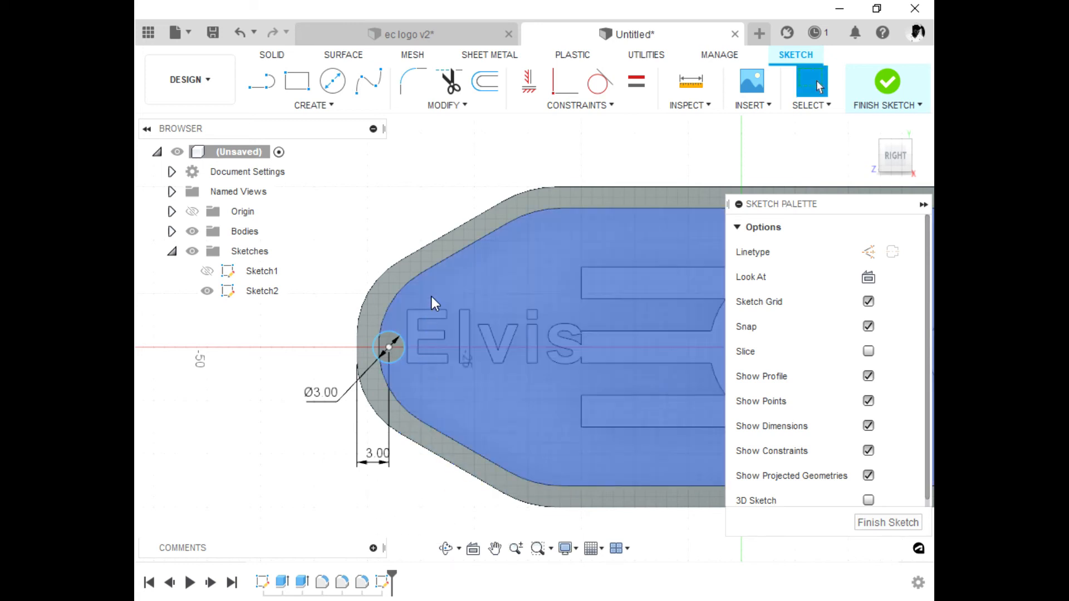
pyautogui.scroll(-2, 378, 335)
pyautogui.scroll(4, 378, 345)
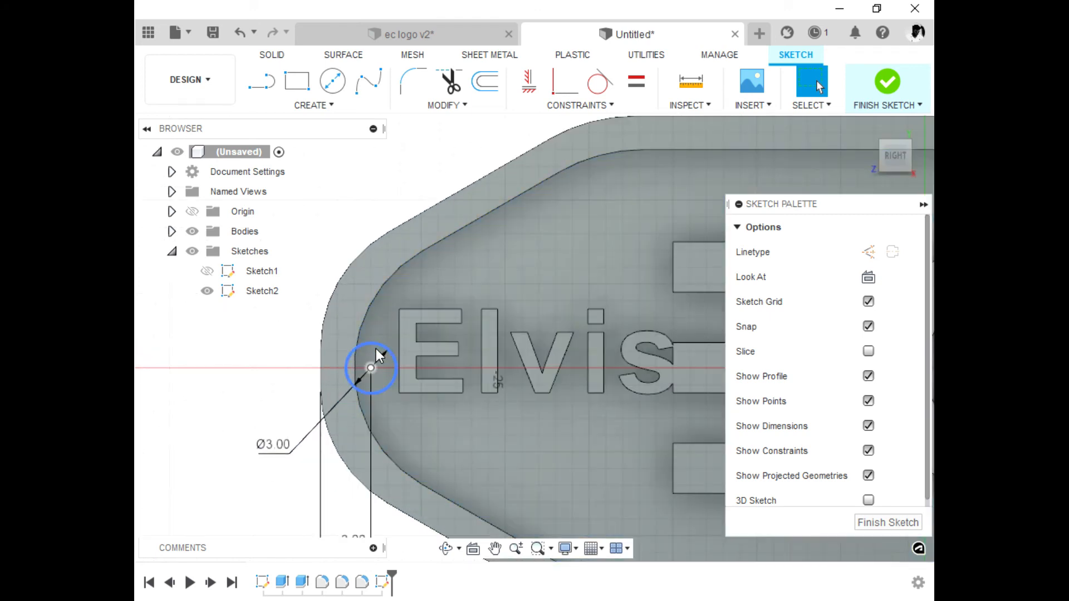
pyautogui.scroll(-2, 369, 340)
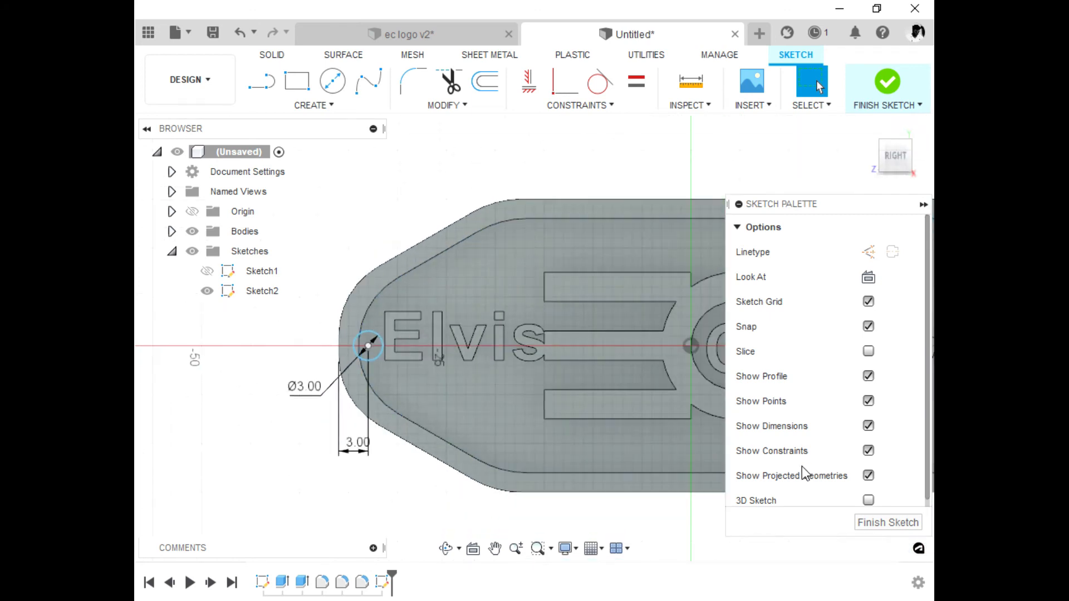
pyautogui.click(886, 533)
# Step: Extrude both profiles inside the 3 mm circle as a cut through the plate to make a keyring hole
pyautogui.click(297, 80)
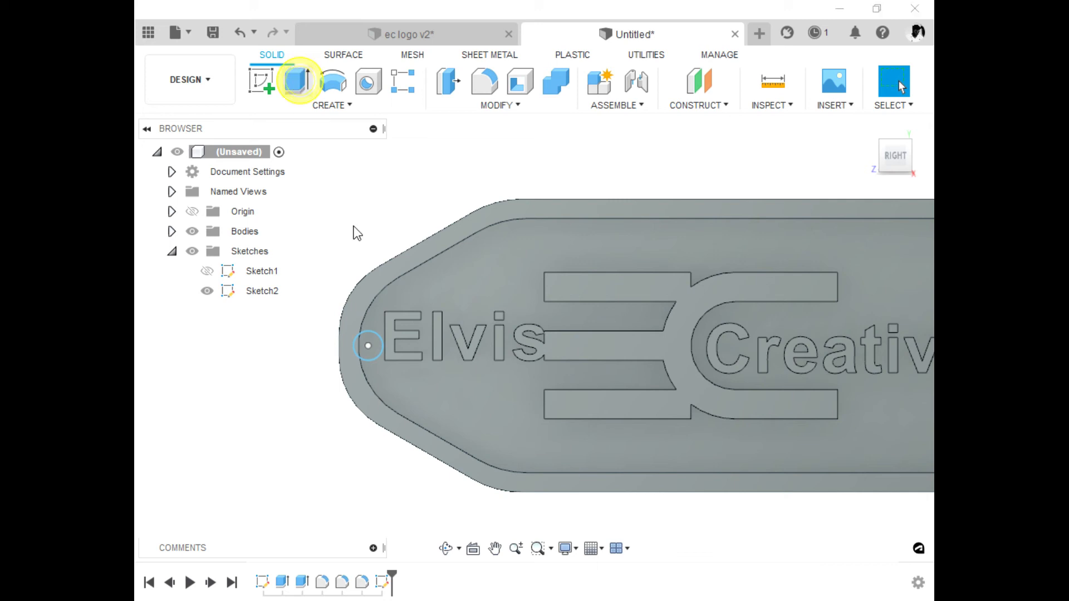
pyautogui.scroll(3, 370, 342)
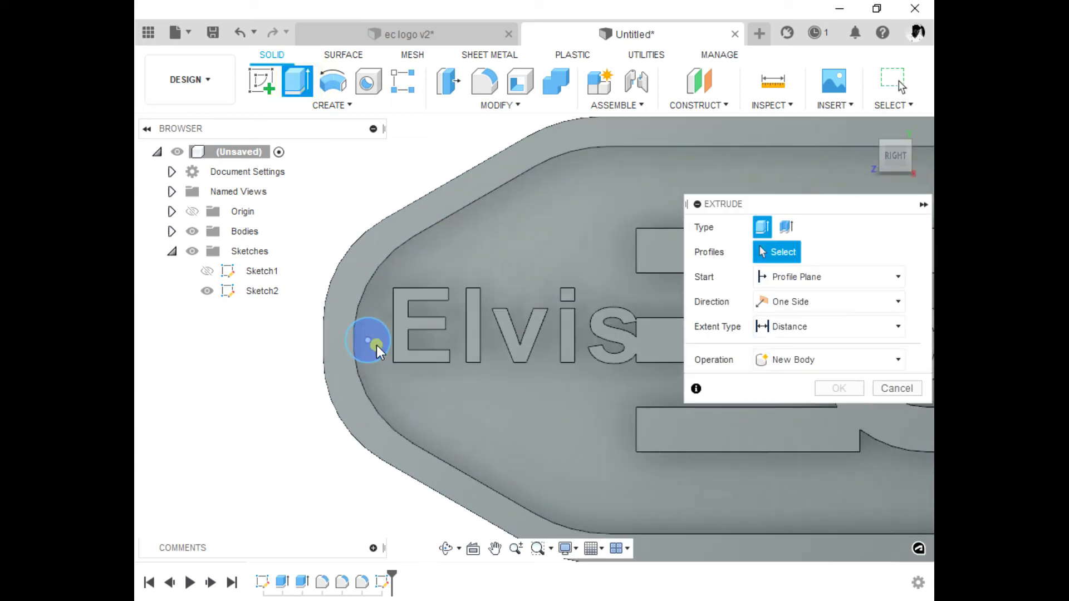
pyautogui.click(377, 345)
pyautogui.click(348, 334)
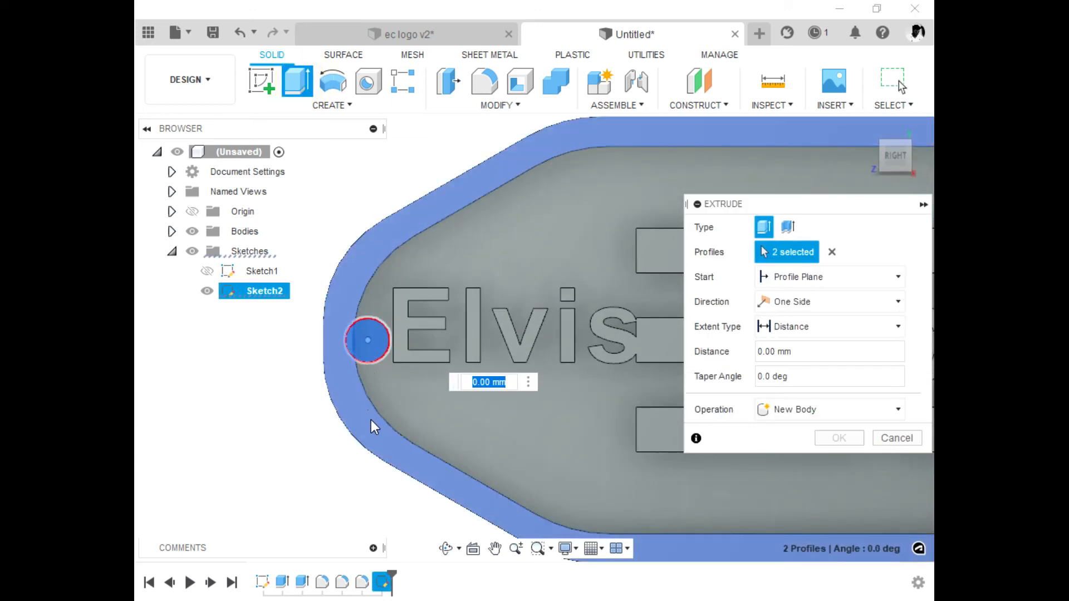
pyautogui.scroll(-3, 370, 390)
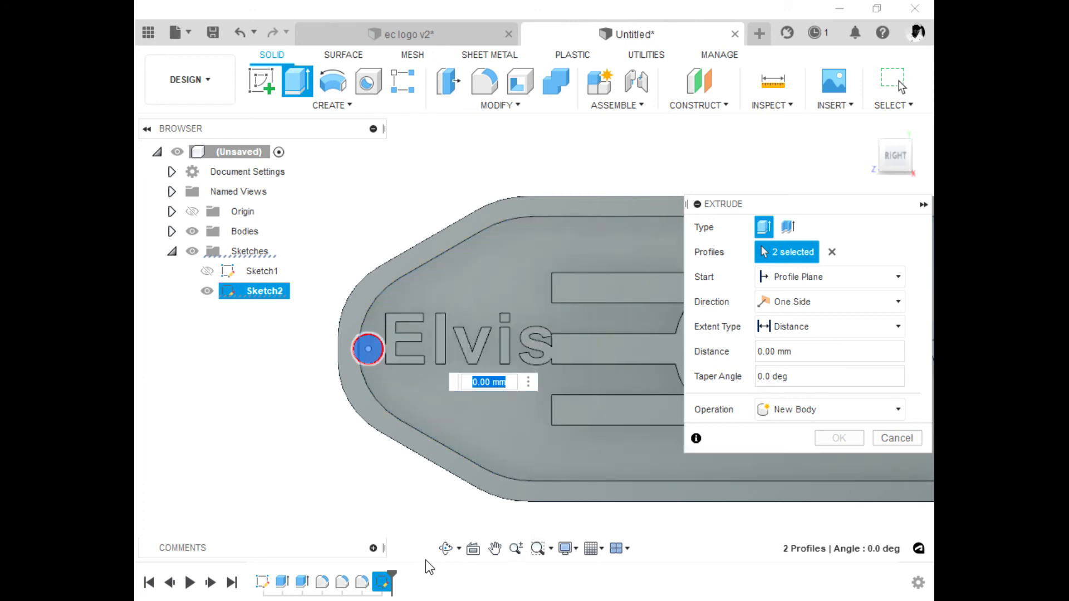
pyautogui.click(446, 548)
pyautogui.moveTo(515, 423); pyautogui.dragTo(519, 300)
pyautogui.press('Escape')
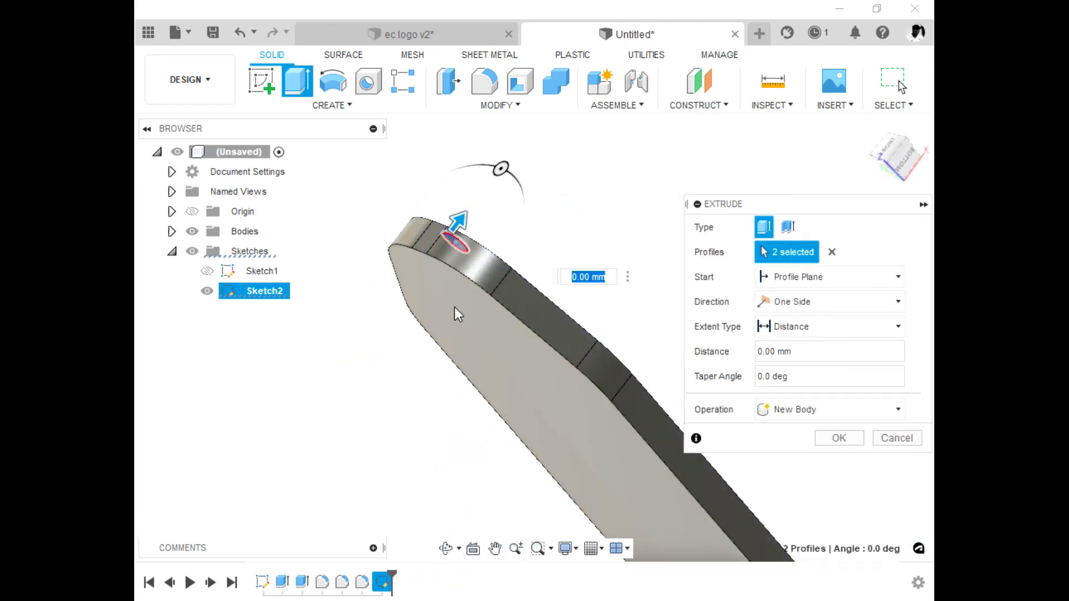
pyautogui.click(466, 298)
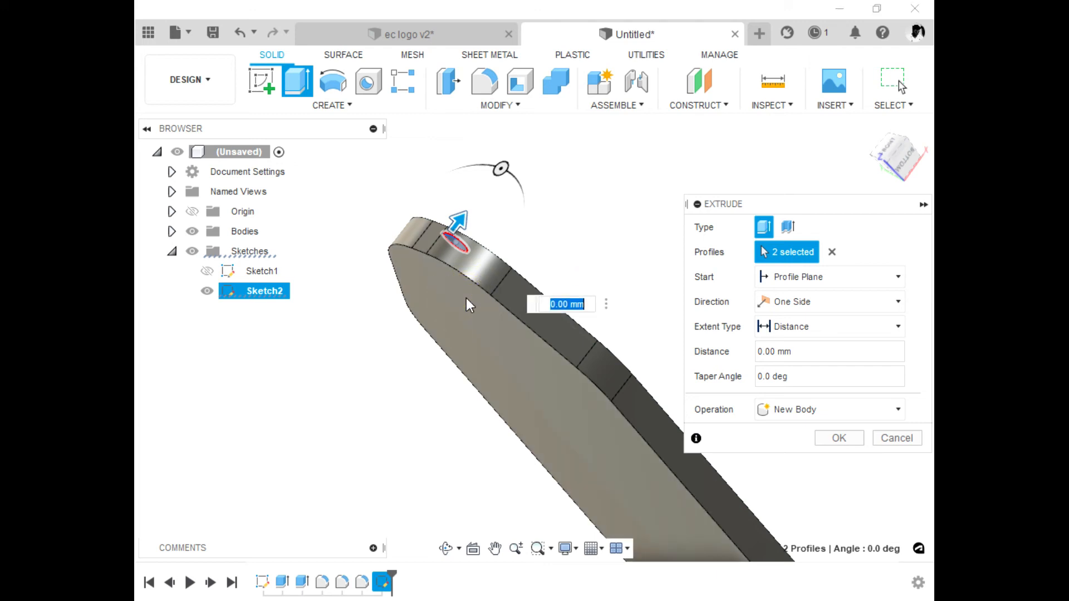
pyautogui.click(834, 464)
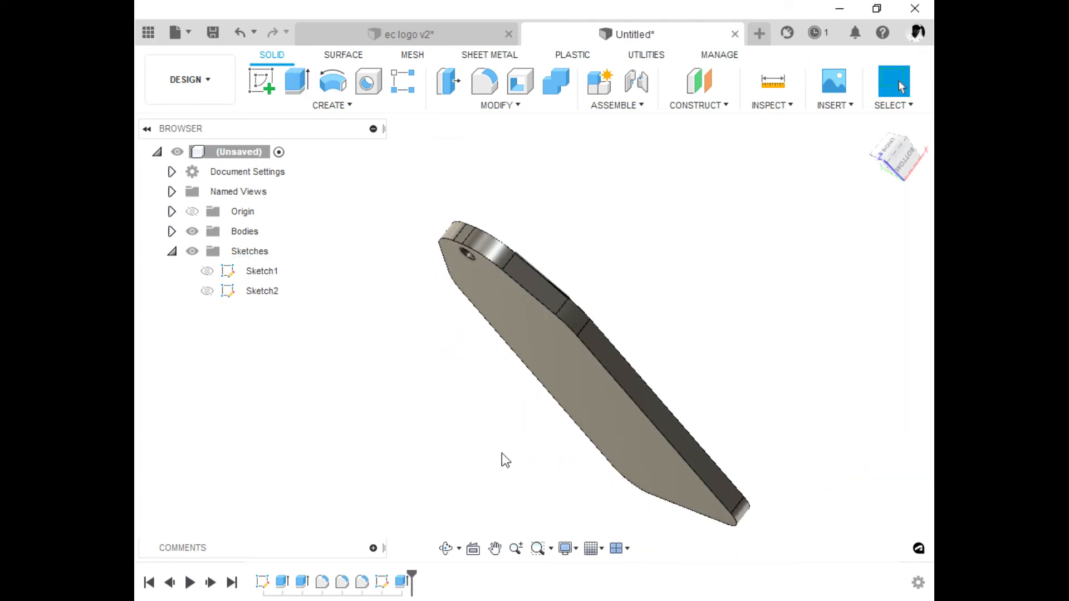
# Step: View the plate from the front and reopen the first sketch, which holds the logo and text, for editing
pyautogui.click(445, 548)
pyautogui.moveTo(451, 519)
pyautogui.mouseDown()
pyautogui.moveTo(587, 436)
pyautogui.moveTo(519, 462)
pyautogui.moveTo(563, 485)
pyautogui.moveTo(544, 458)
pyautogui.moveTo(577, 501)
pyautogui.moveTo(580, 487)
pyautogui.moveTo(551, 456)
pyautogui.moveTo(553, 474)
pyautogui.moveTo(540, 471)
pyautogui.moveTo(529, 411)
pyautogui.moveTo(489, 442)
pyautogui.moveTo(606, 445)
pyautogui.mouseUp()
pyautogui.press('Escape')
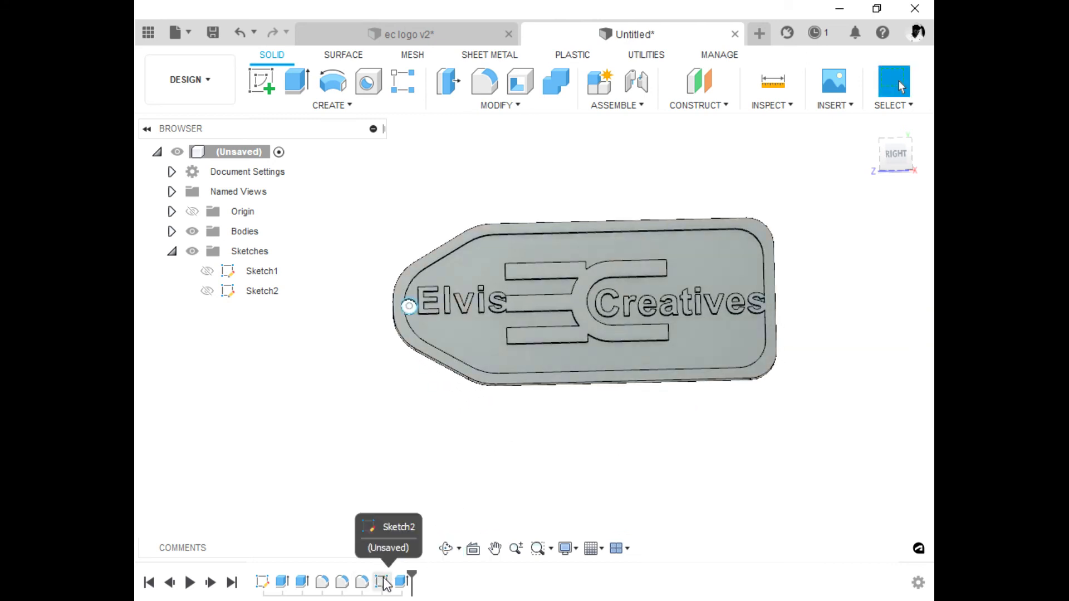
pyautogui.click(261, 583)
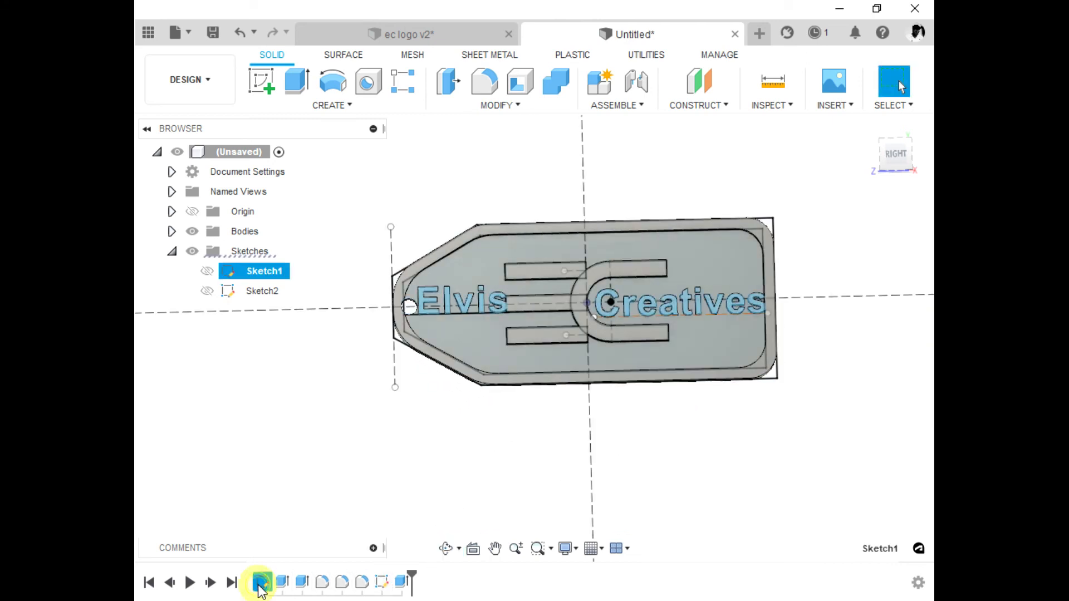
pyautogui.rightClick(261, 583)
pyautogui.click(298, 416)
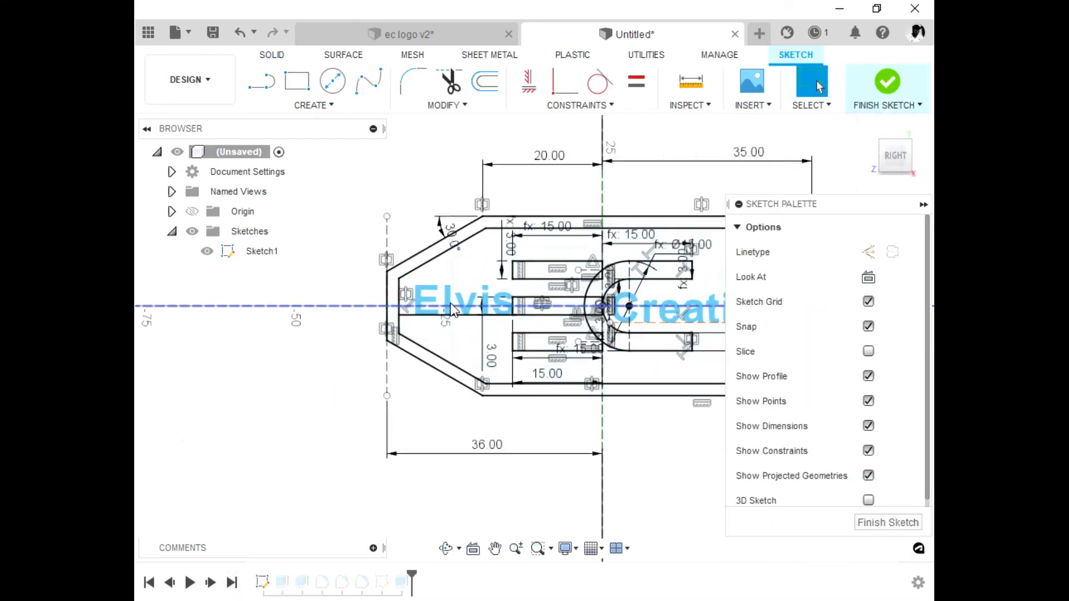
# Step: Delete the coincident constraint at the logo-side end of the baseline under the "Elvis" text
pyautogui.scroll(1, 452, 310)
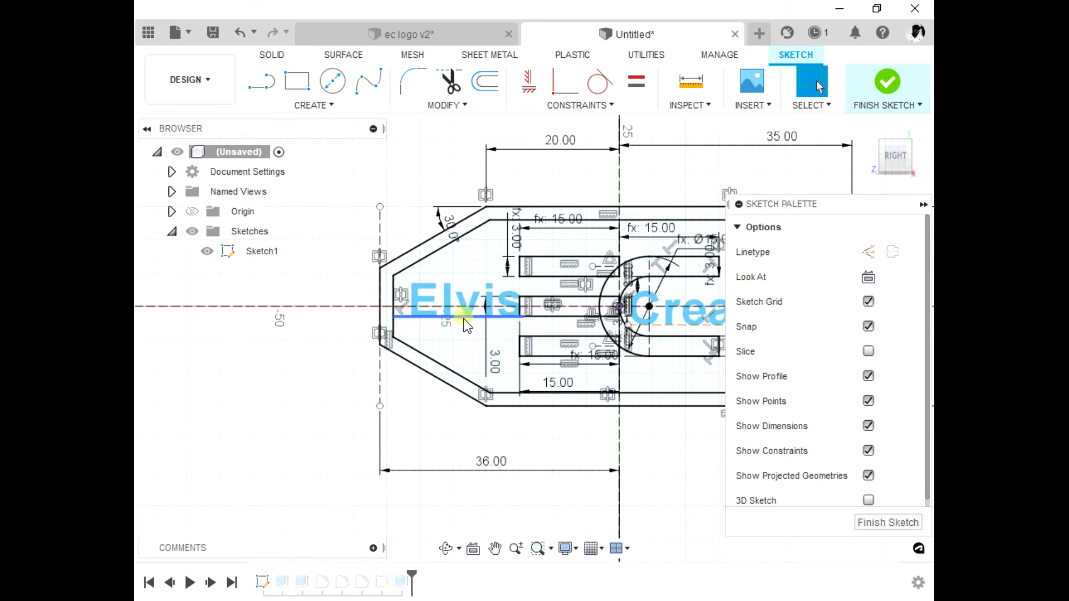
pyautogui.click(465, 325)
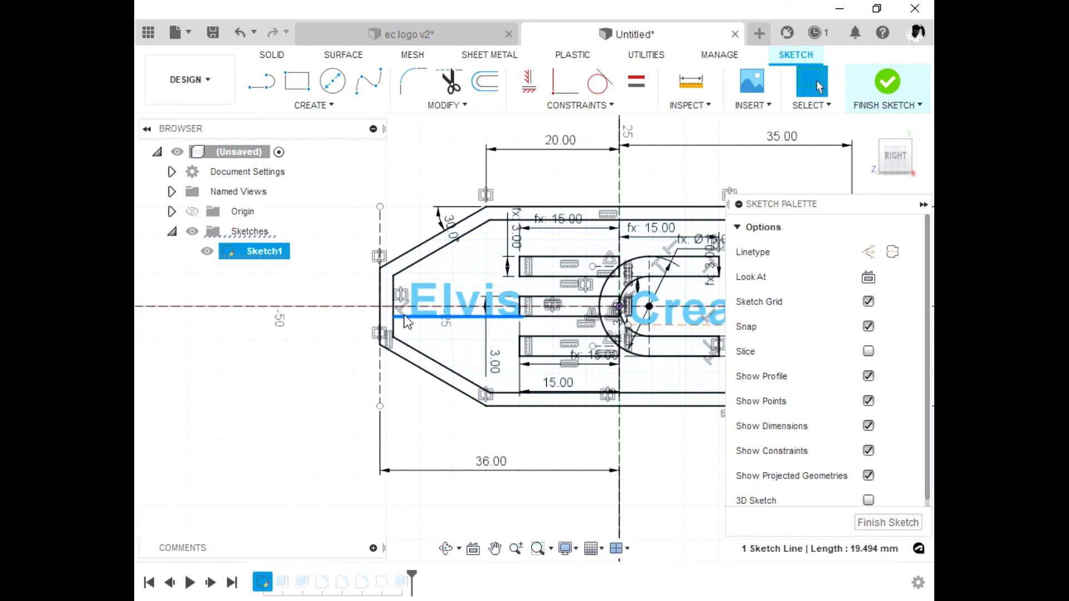
pyautogui.click(329, 379)
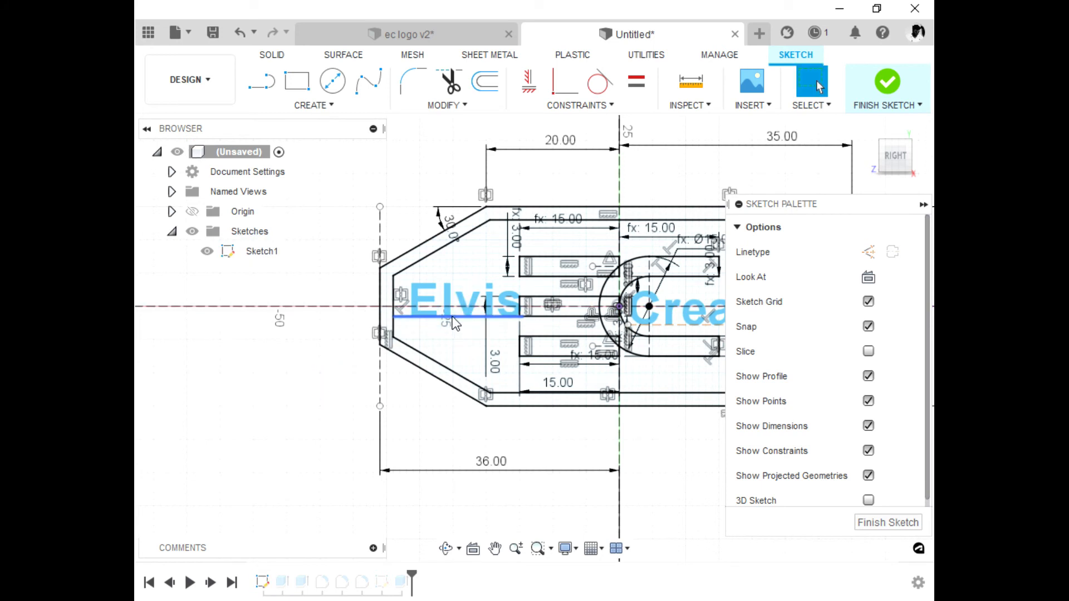
pyautogui.click(469, 316)
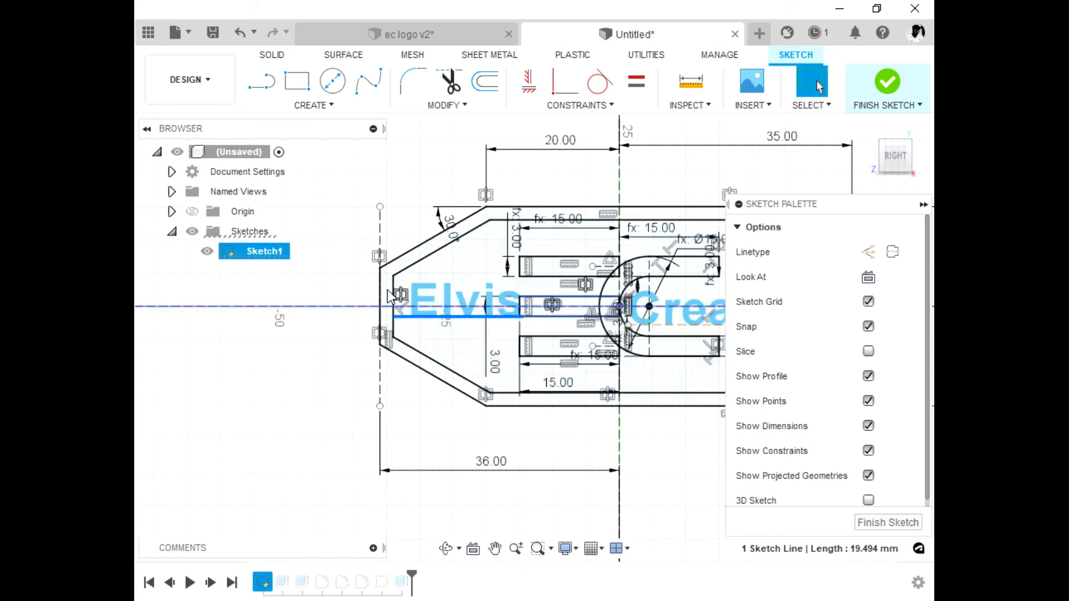
pyautogui.click(308, 420)
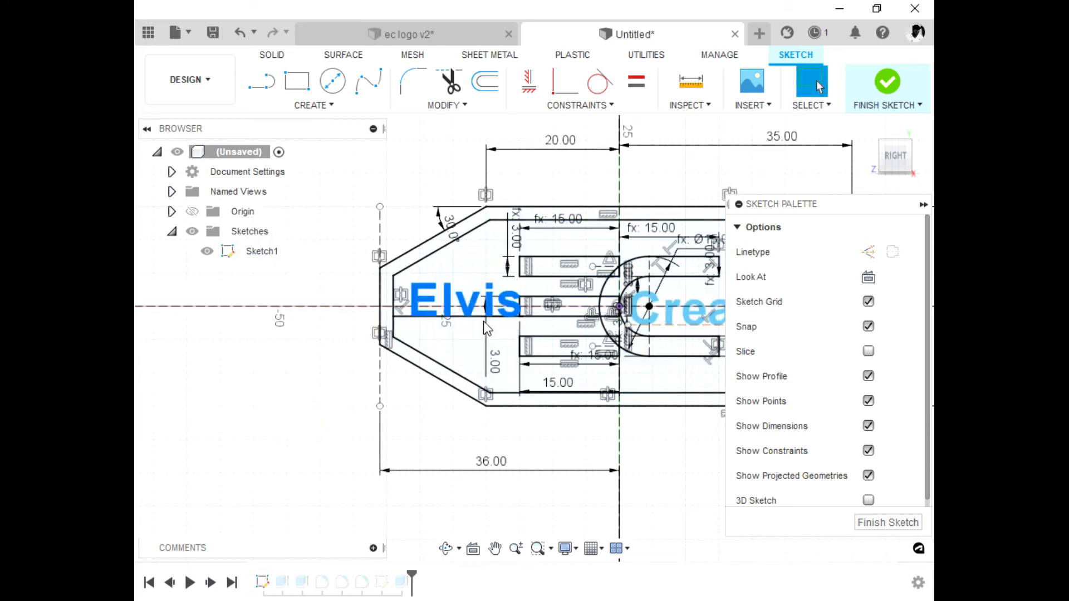
pyautogui.click(510, 332)
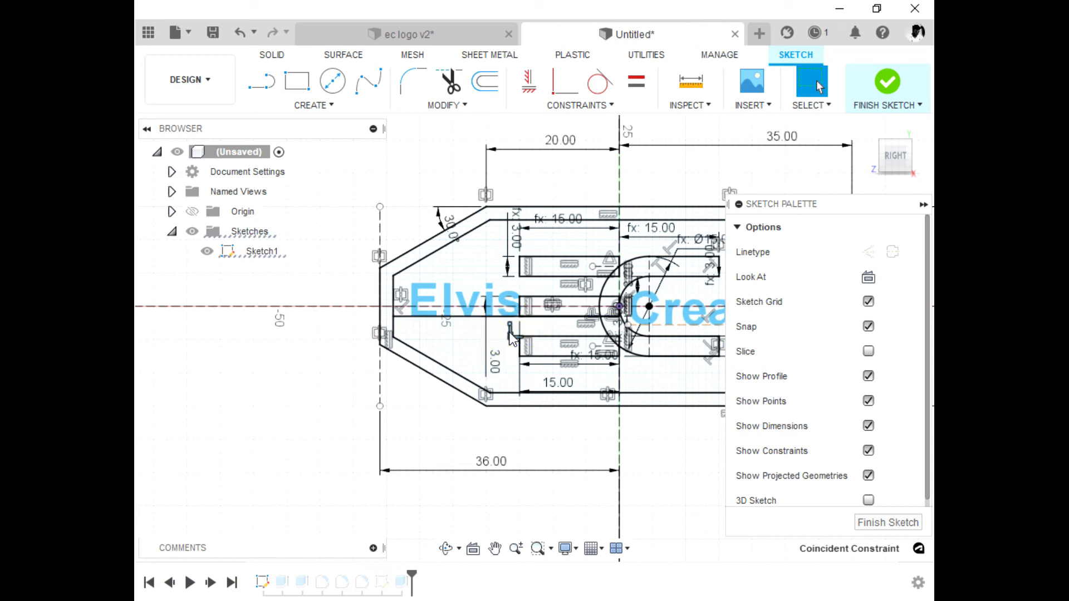
pyautogui.press('Delete')
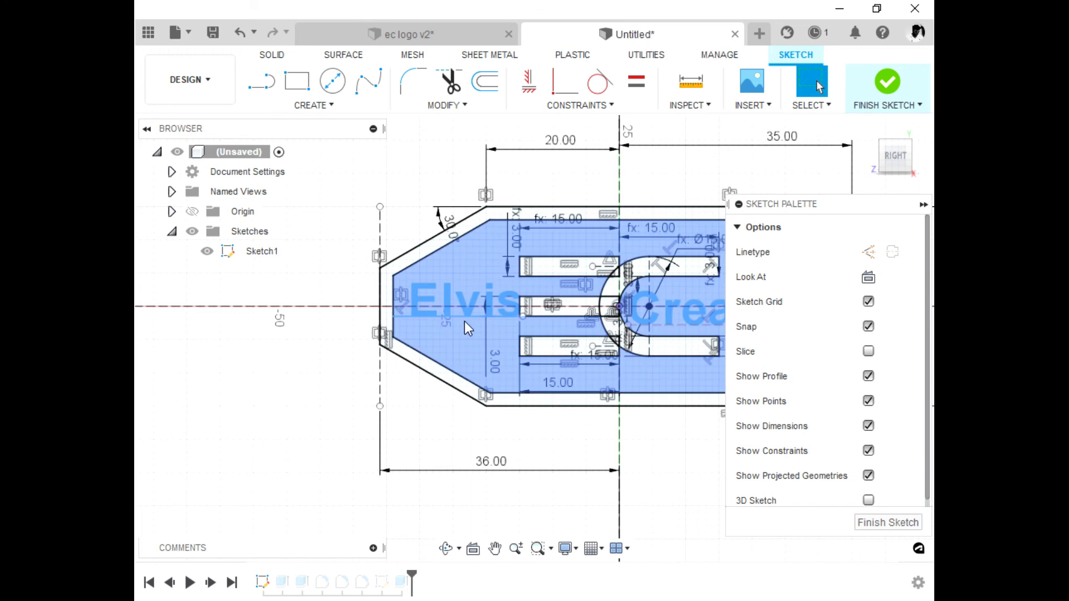
# Step: Move the "Elvis" text's baseline slightly down so the word sits centred on the plate's horizontal axis, and finish the sketch
pyautogui.moveTo(459, 323); pyautogui.dragTo(451, 325)
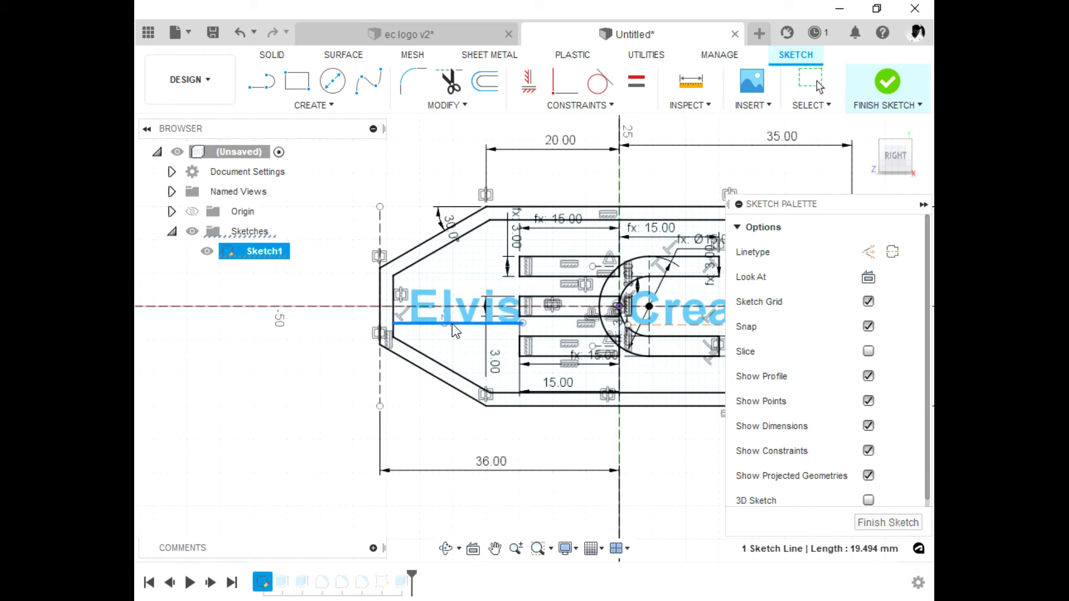
pyautogui.moveTo(450, 324); pyautogui.dragTo(457, 325)
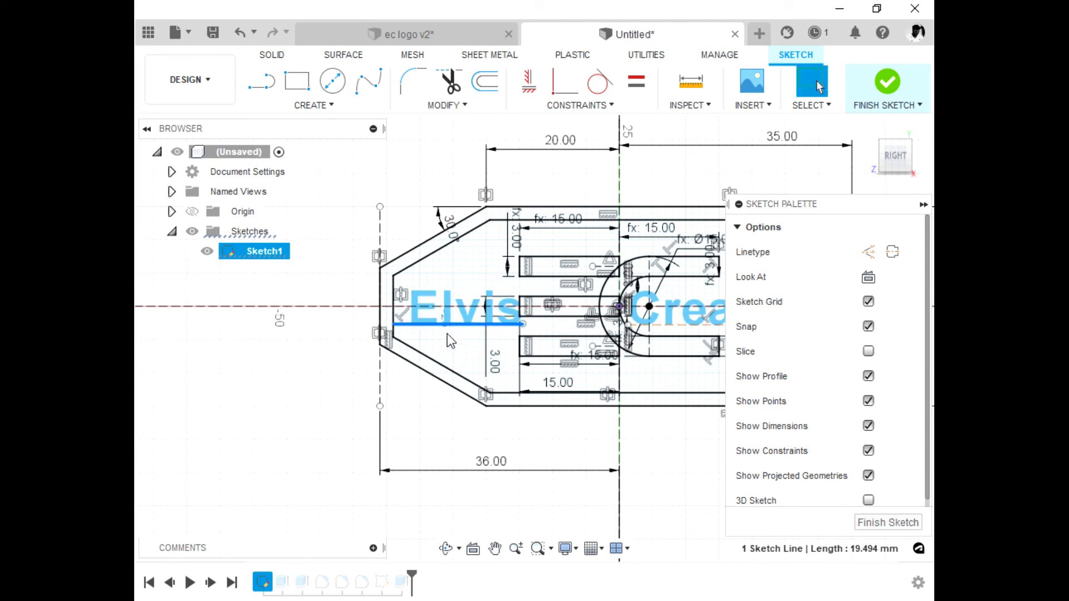
pyautogui.click(871, 523)
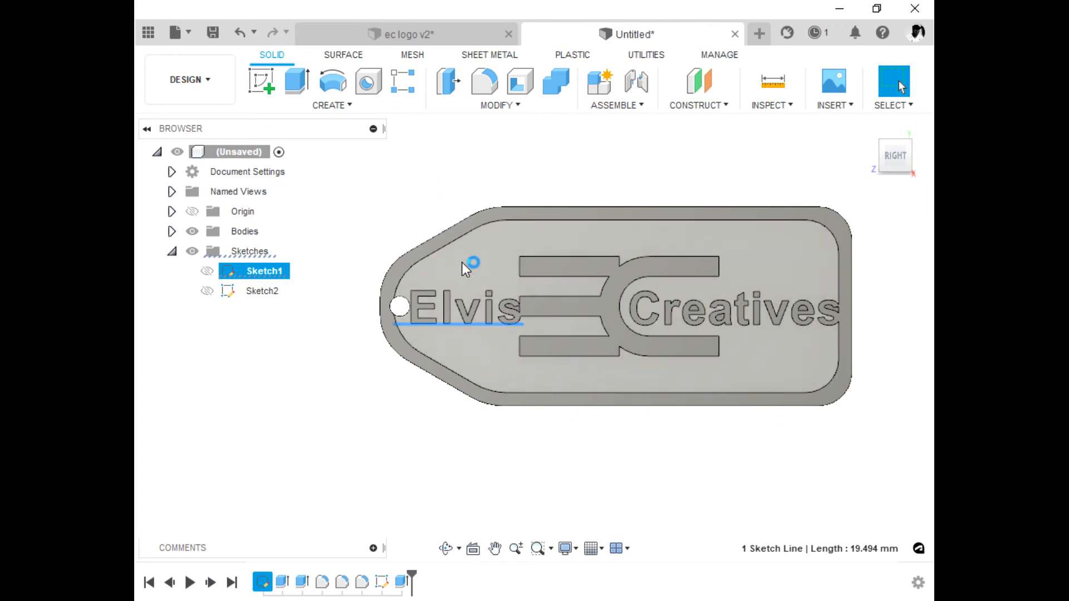
# Step: Examine the updated plate from the front and at an angle, checking the text position, raised border and keyring hole
pyautogui.scroll(3, 471, 265)
pyautogui.scroll(1, 592, 377)
pyautogui.scroll(-4, 379, 339)
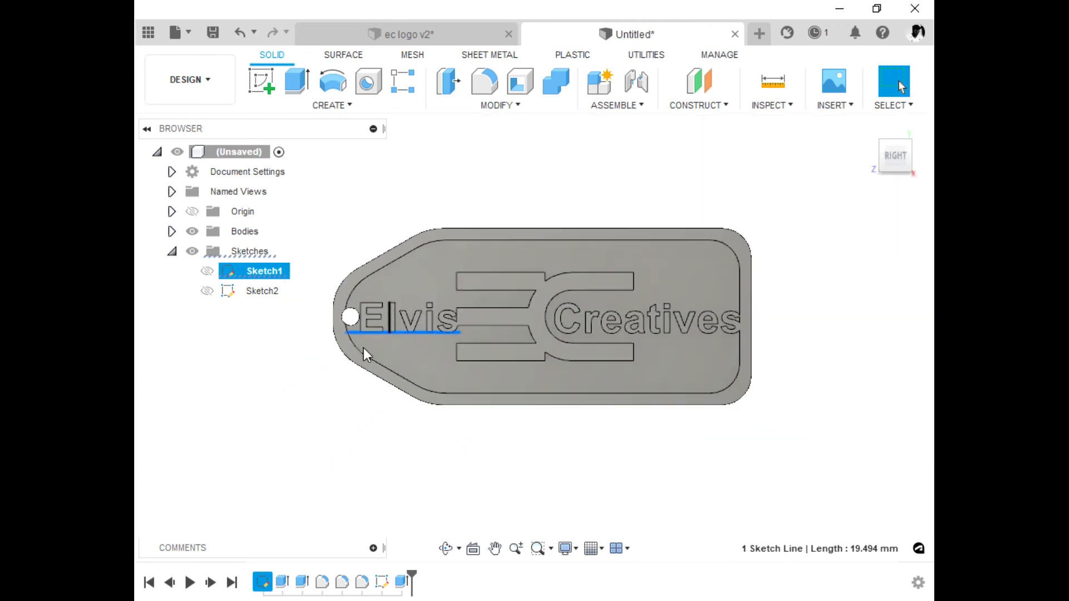
pyautogui.click(257, 439)
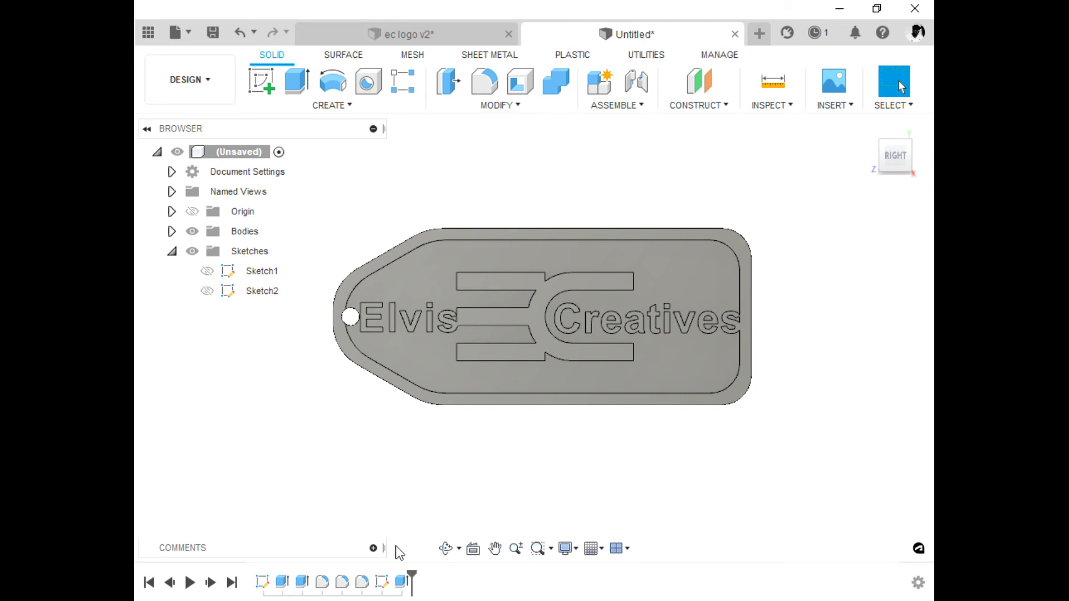
pyautogui.click(445, 547)
pyautogui.moveTo(513, 470)
pyautogui.mouseDown()
pyautogui.moveTo(596, 394)
pyautogui.moveTo(526, 417)
pyautogui.moveTo(489, 467)
pyautogui.moveTo(446, 394)
pyautogui.moveTo(432, 277)
pyautogui.moveTo(403, 244)
pyautogui.moveTo(506, 417)
pyautogui.moveTo(499, 480)
pyautogui.moveTo(542, 432)
pyautogui.moveTo(482, 446)
pyautogui.moveTo(503, 436)
pyautogui.moveTo(487, 451)
pyautogui.moveTo(503, 456)
pyautogui.moveTo(479, 453)
pyautogui.moveTo(501, 460)
pyautogui.moveTo(491, 444)
pyautogui.mouseUp()
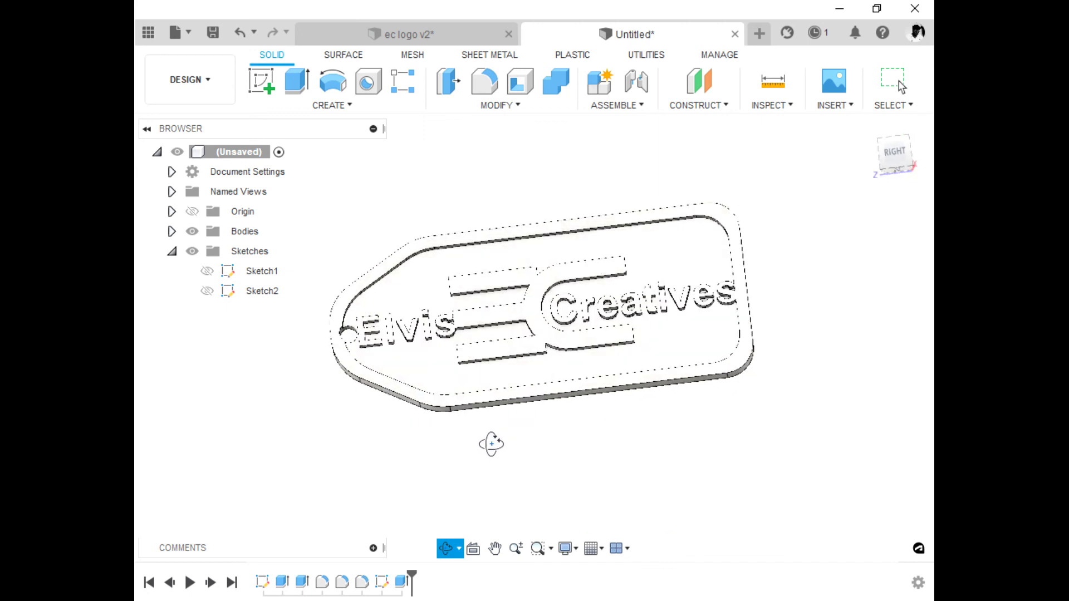
pyautogui.moveTo(556, 453)
pyautogui.mouseDown()
pyautogui.moveTo(519, 404)
pyautogui.moveTo(482, 453)
pyautogui.moveTo(269, 350)
pyautogui.moveTo(416, 429)
pyautogui.moveTo(580, 356)
pyautogui.moveTo(618, 401)
pyautogui.moveTo(579, 394)
pyautogui.moveTo(661, 402)
pyautogui.mouseUp()
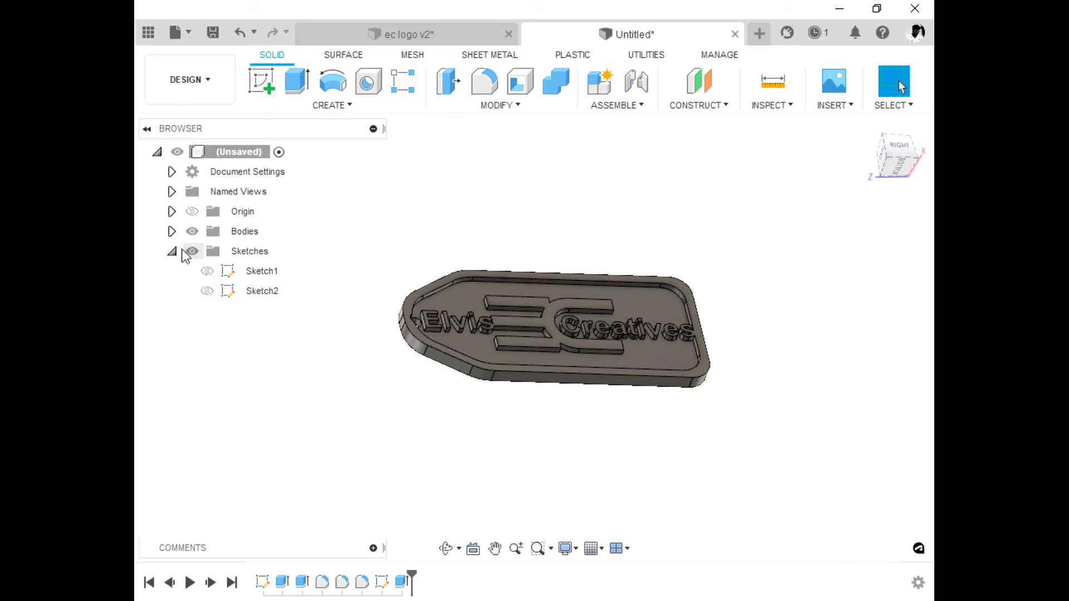
# Step: Export Body1 as a mesh in STL (Binary) format with millimeter units and High refinement
pyautogui.click(172, 231)
pyautogui.rightClick(248, 250)
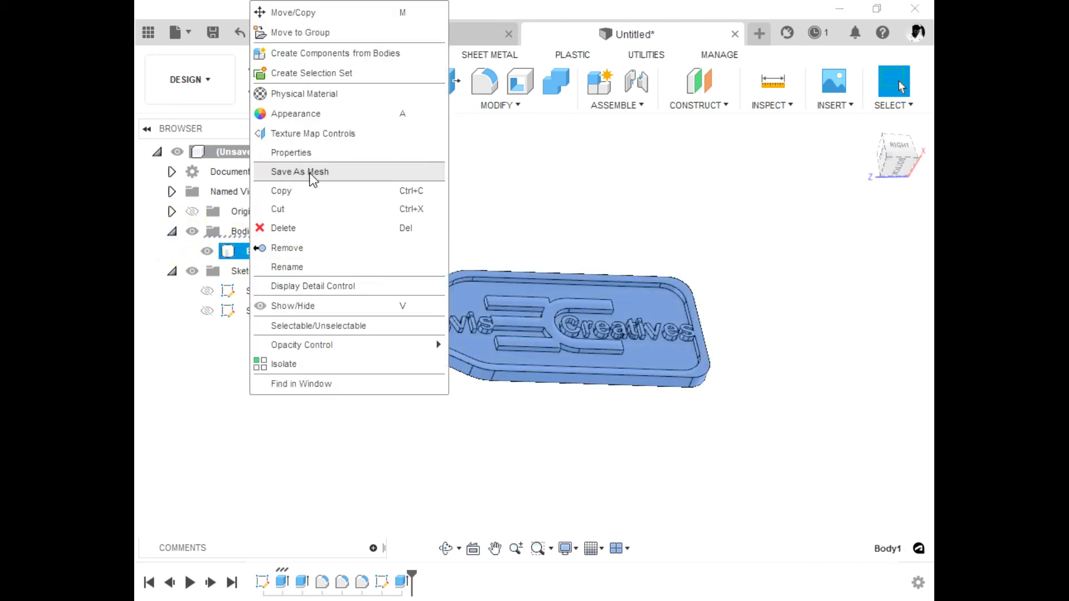
pyautogui.click(301, 171)
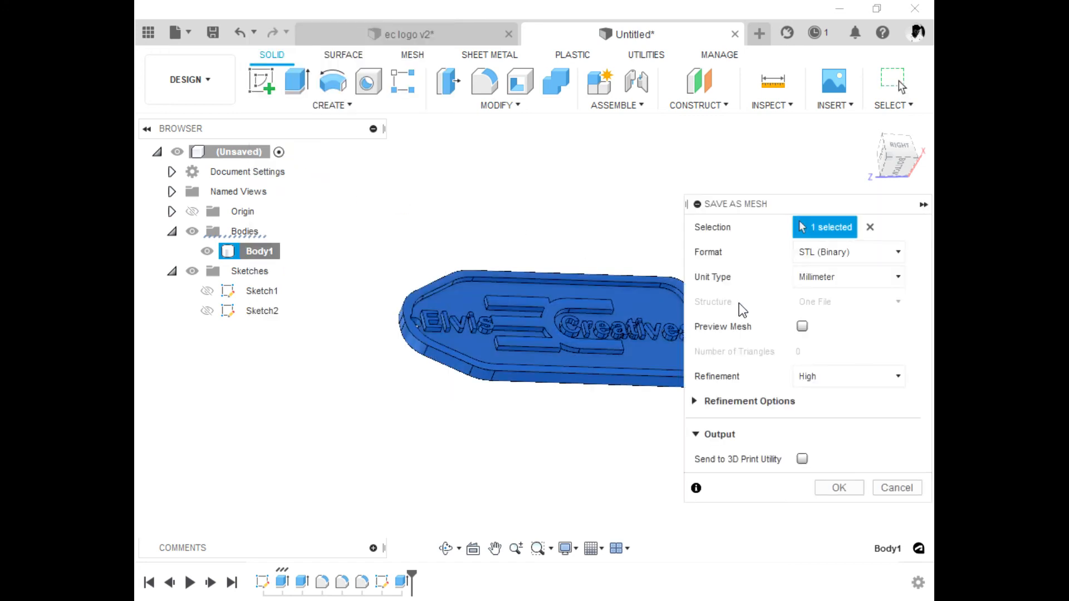
pyautogui.click(838, 490)
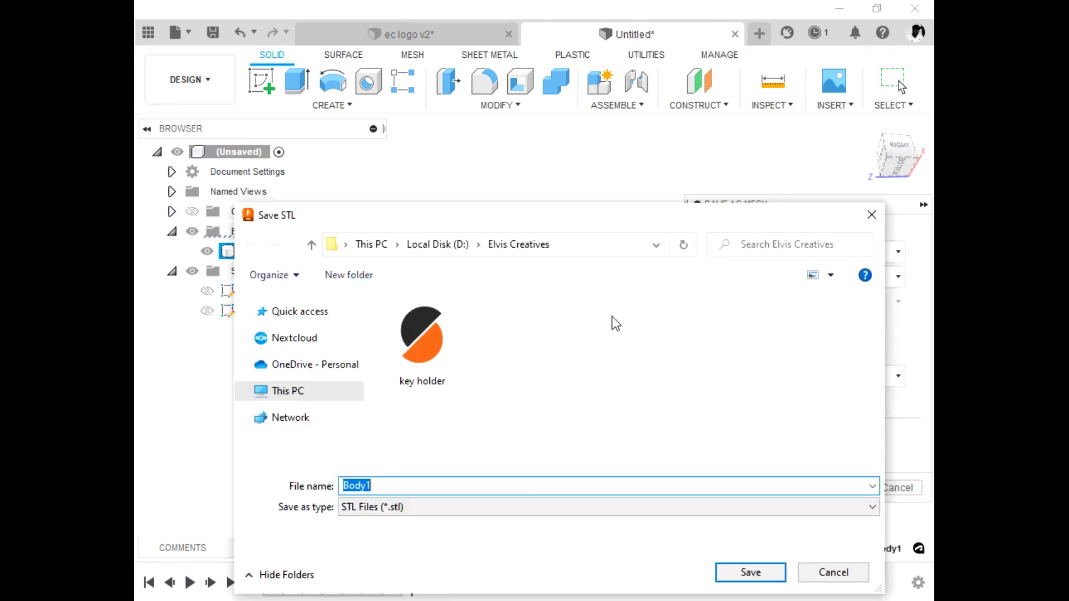
# Step: Save the STL file as "Keyholder with logo" in the Elvis Creatives folder on drive D
pyautogui.moveTo(532, 213); pyautogui.dragTo(529, 180)
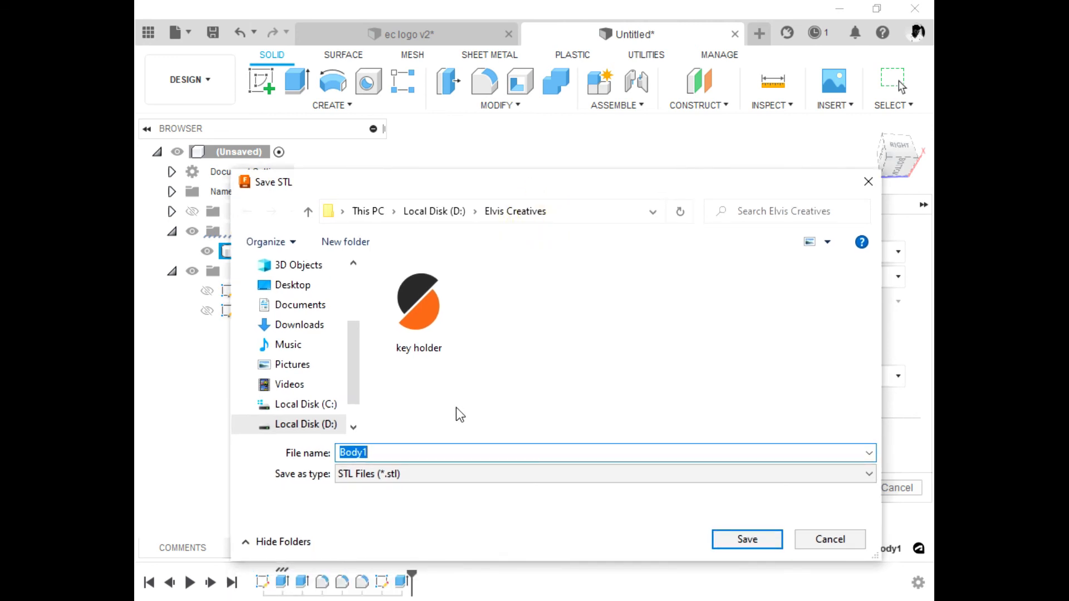
pyautogui.write('K')
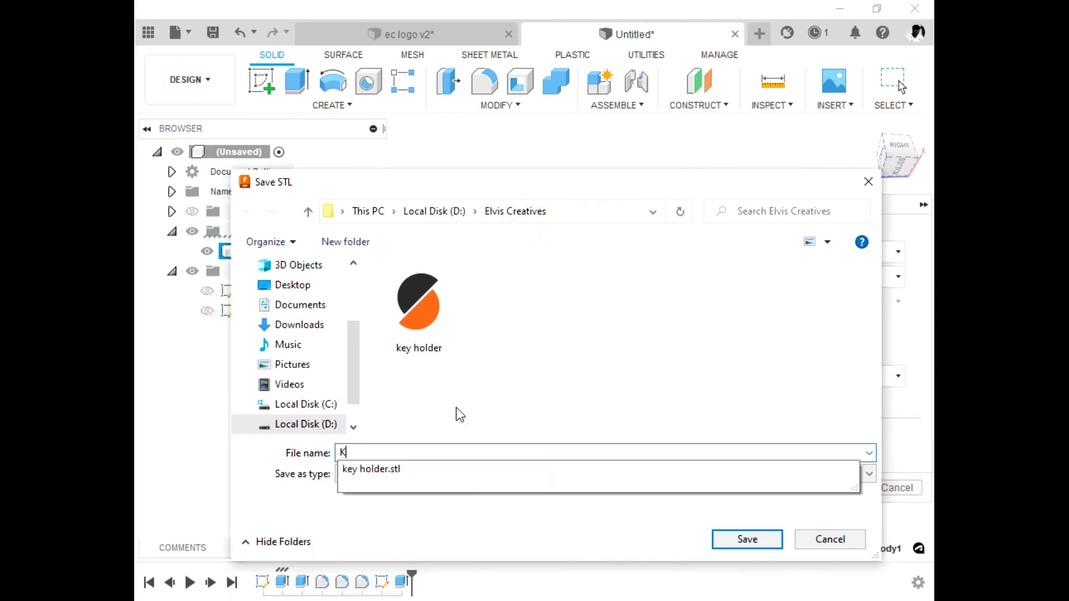
pyautogui.write('eyholder with logo')
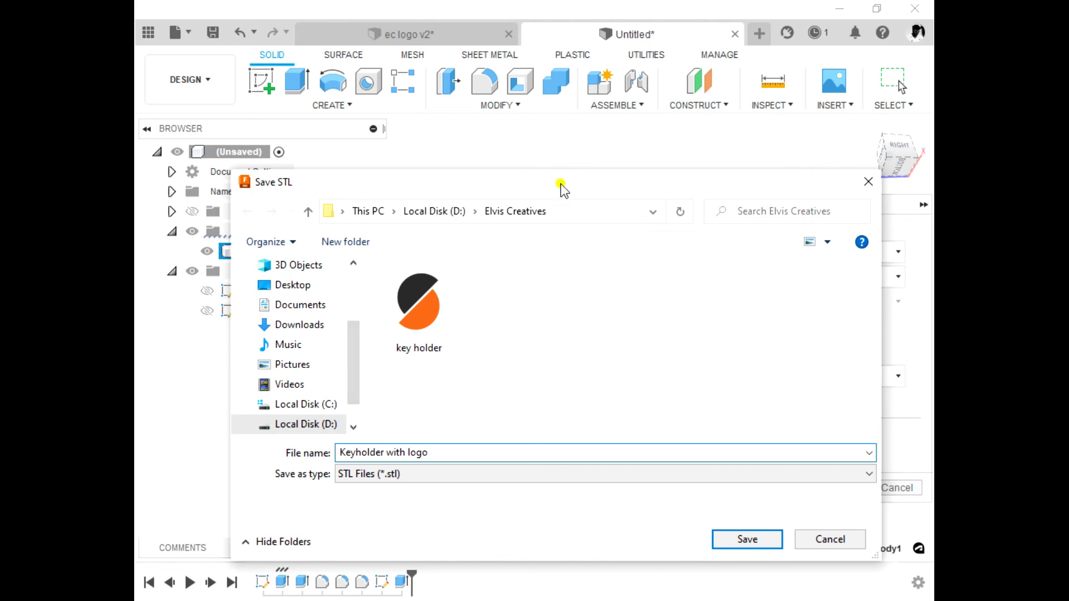
pyautogui.moveTo(561, 185); pyautogui.dragTo(558, 172)
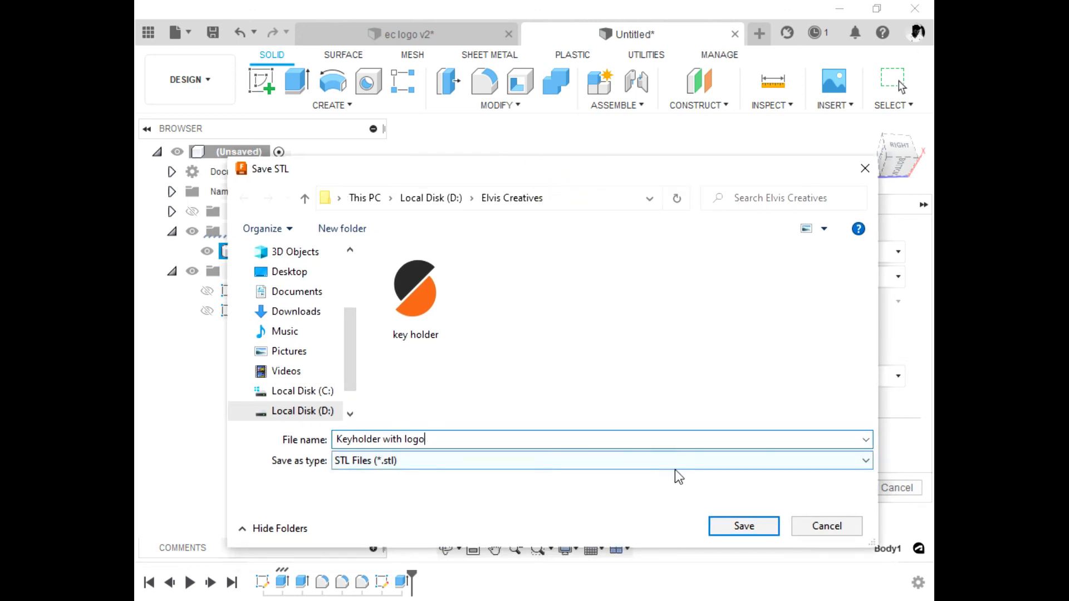
pyautogui.click(743, 526)
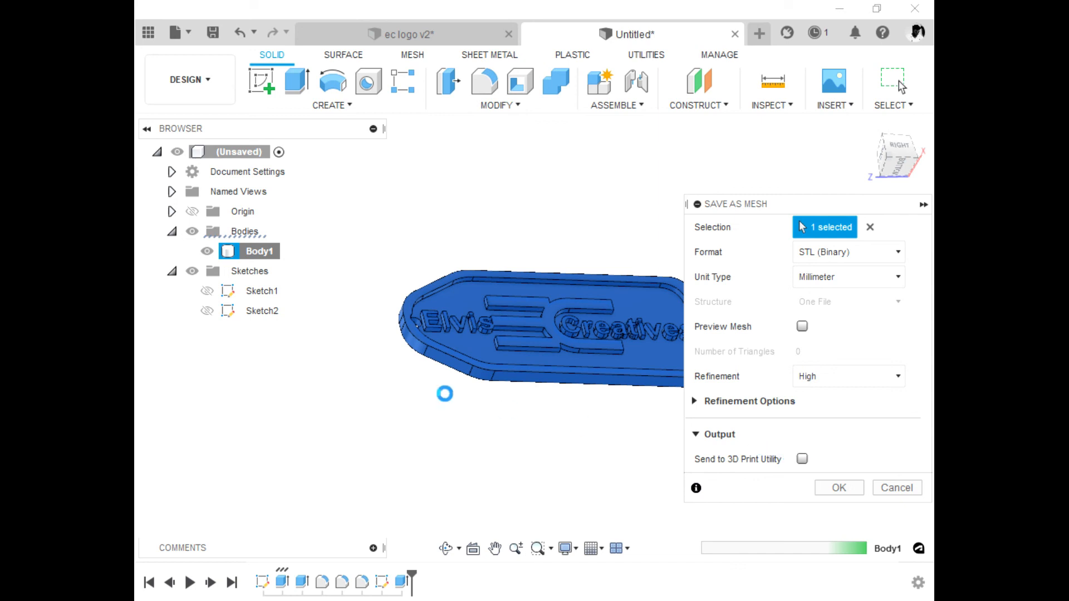
pyautogui.click(331, 382)
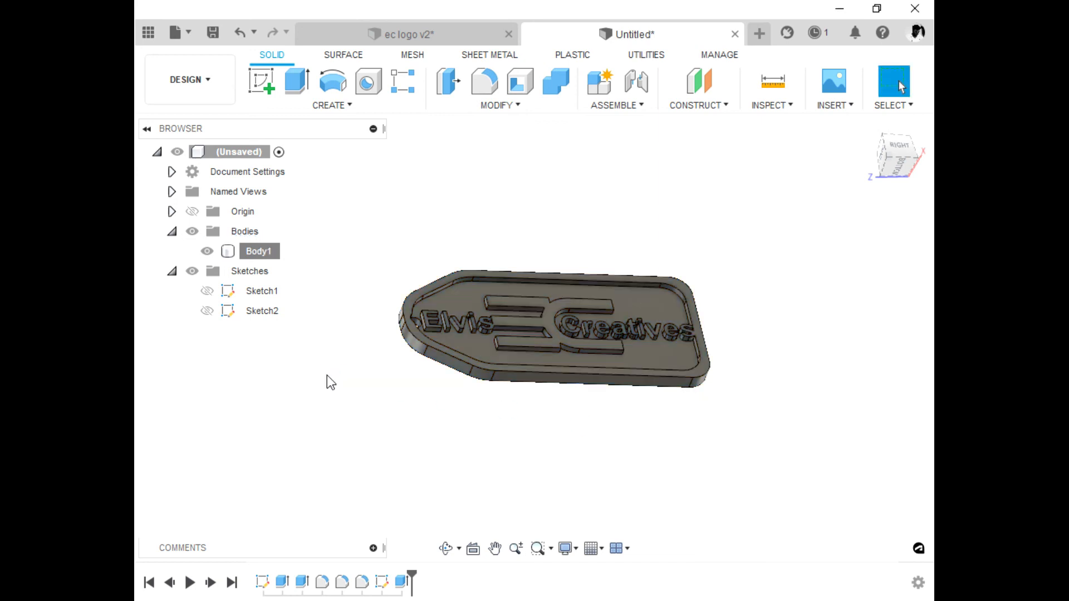
pyautogui.click(445, 548)
pyautogui.moveTo(526, 441); pyautogui.dragTo(698, 330)
pyautogui.scroll(-1, 705, 326)
pyautogui.middleClick(716, 312)
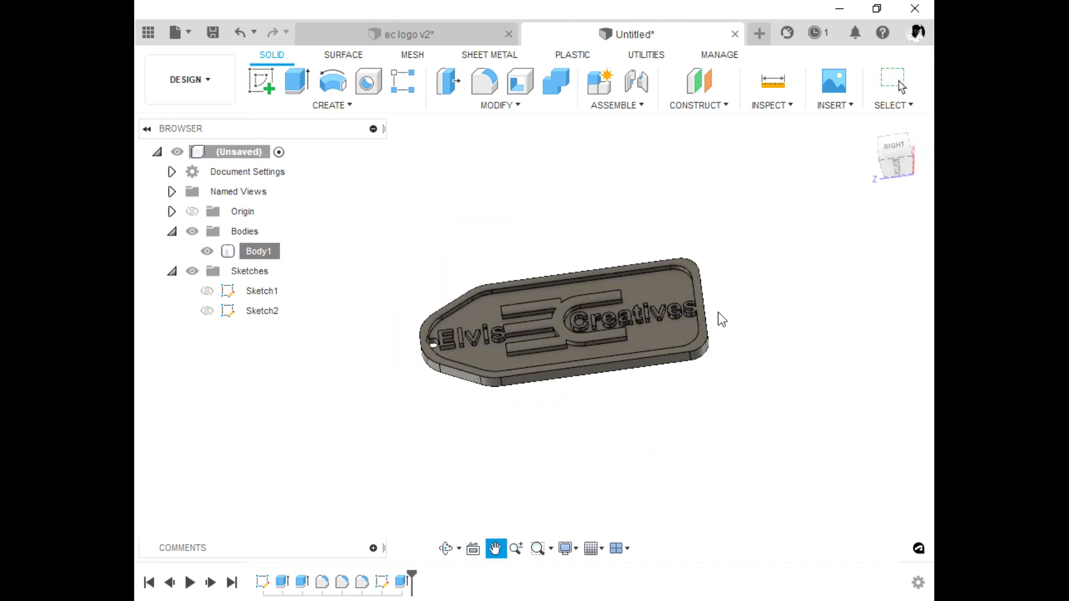
pyautogui.scroll(-3, 510, 319)
pyautogui.scroll(2, 523, 333)
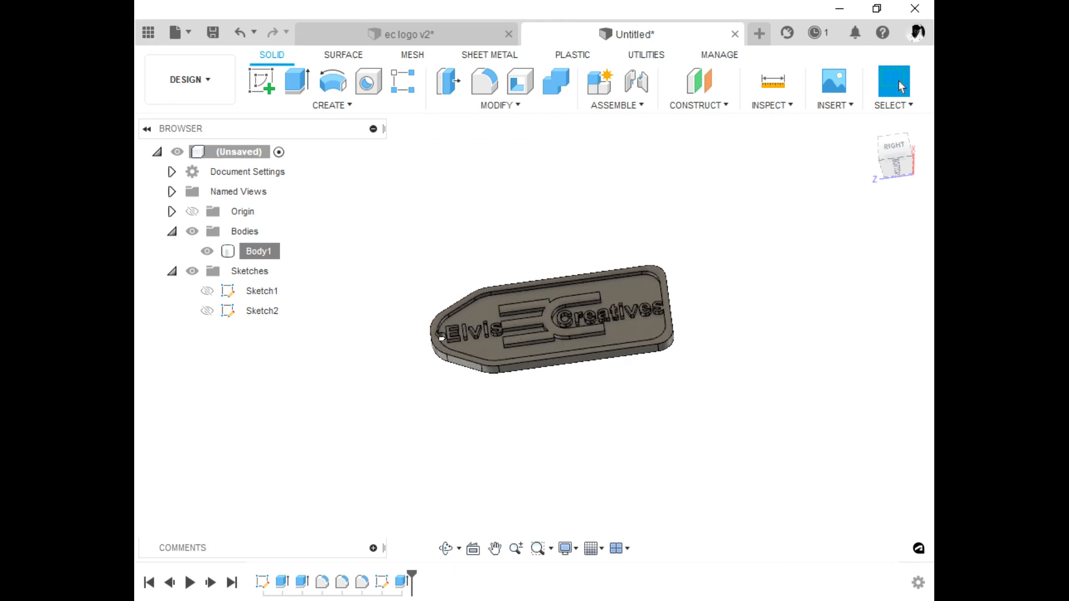
# Step: Switch to the Elvis Creatives folder, open "Keyholder with logo" in PrusaSlicer and dismiss the system information request
pyautogui.click(346, 600)
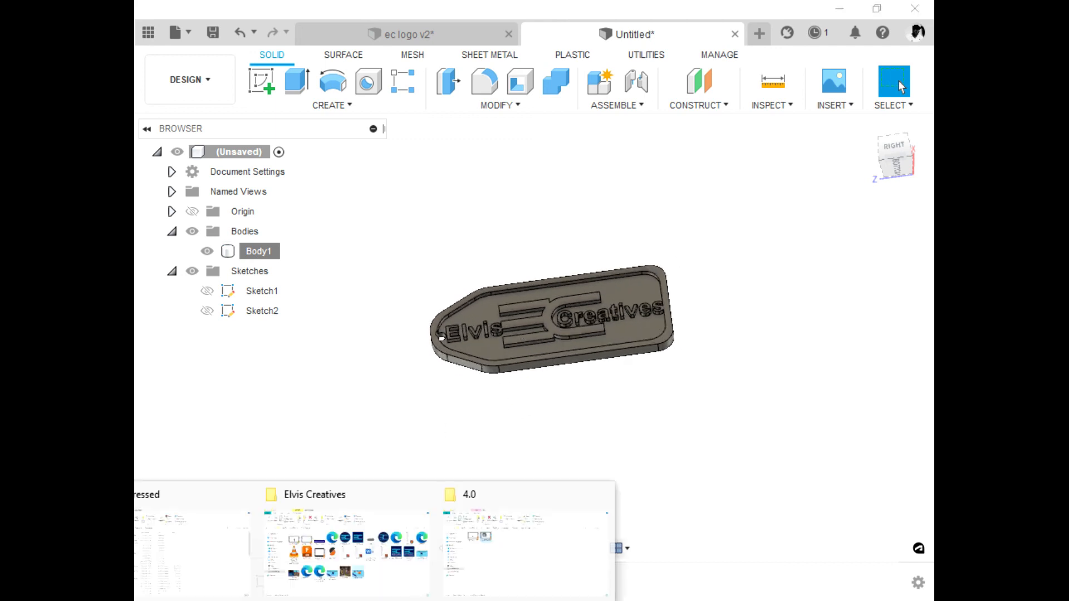
pyautogui.click(356, 523)
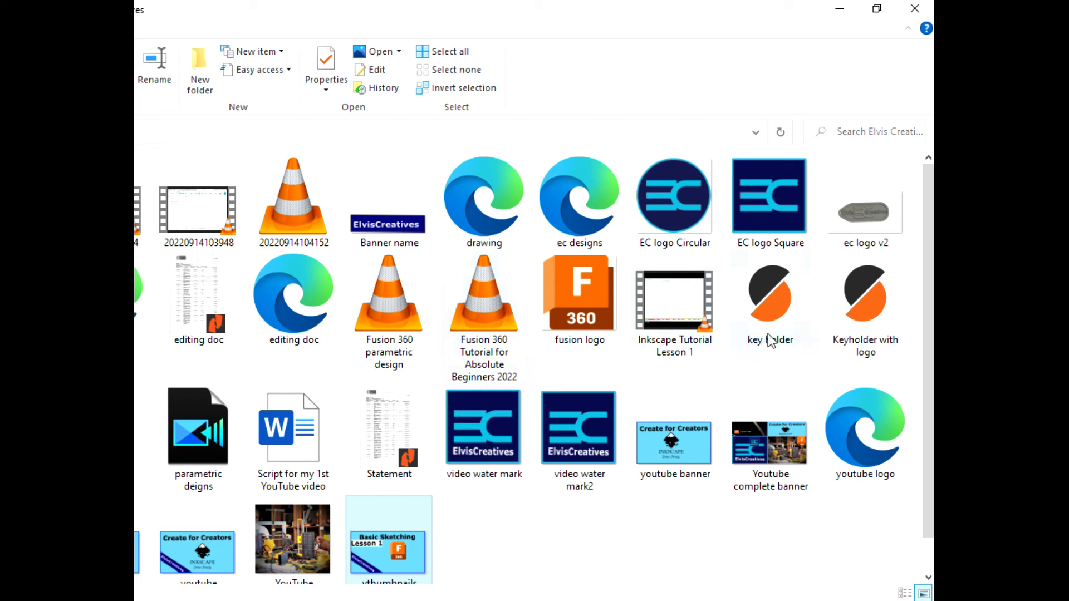
pyautogui.click(890, 306)
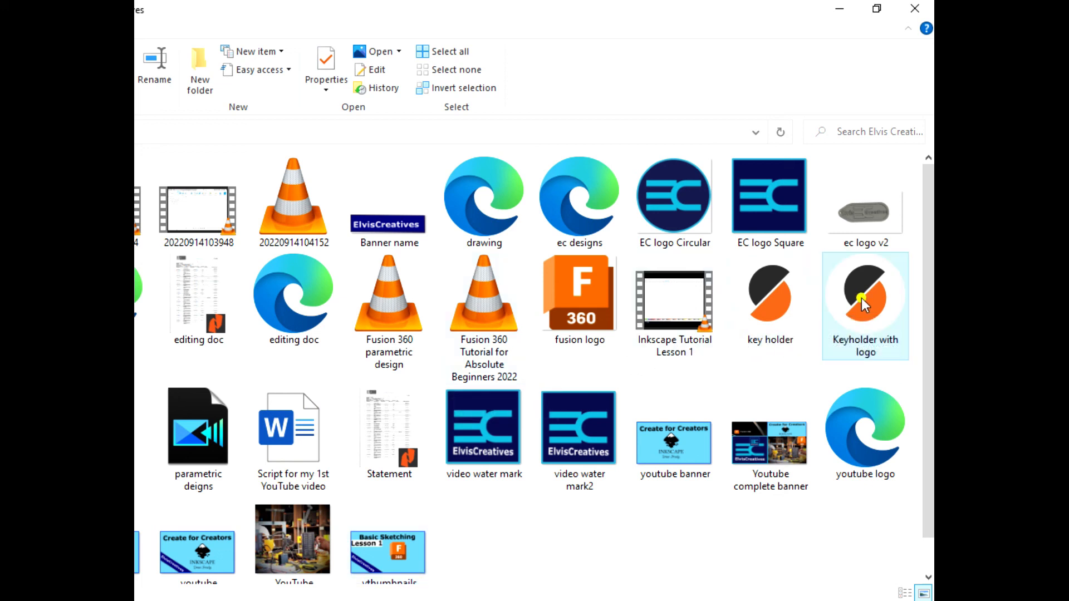
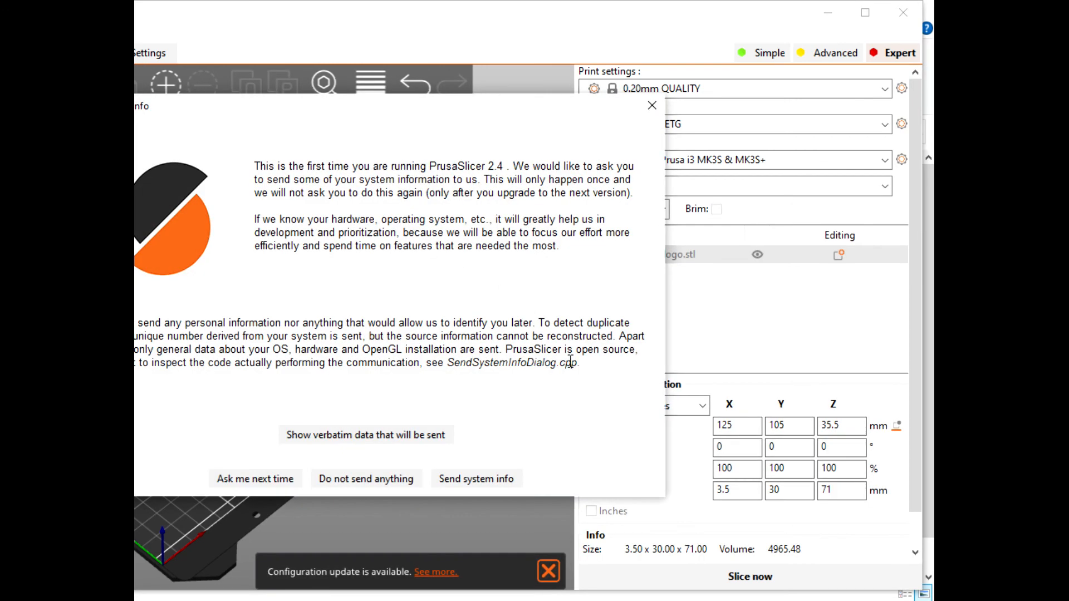
pyautogui.click(652, 105)
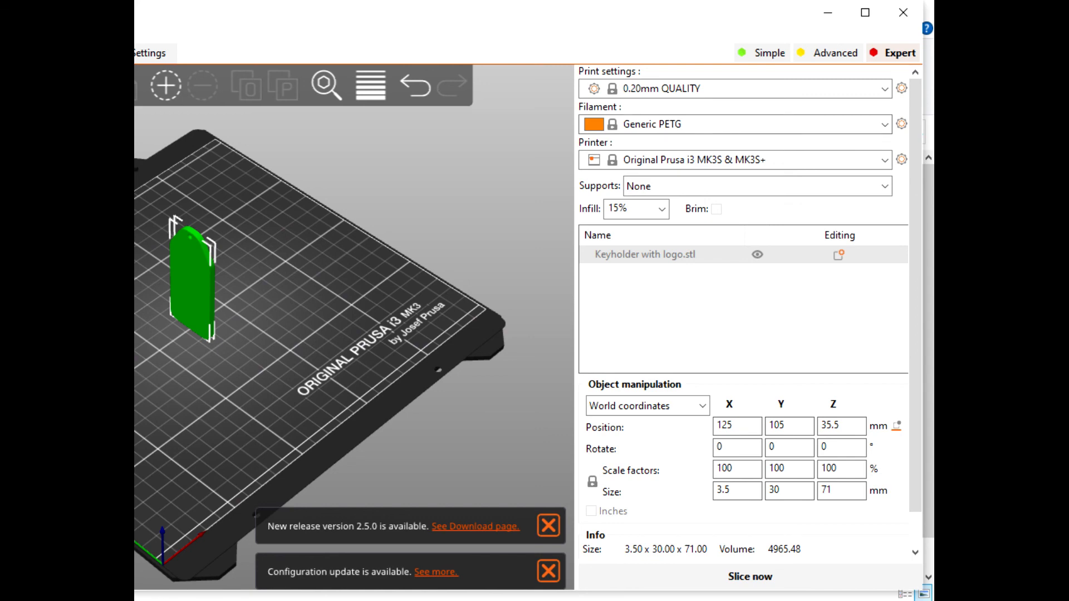
pyautogui.moveTo(0, 167); pyautogui.dragTo(138, 167)
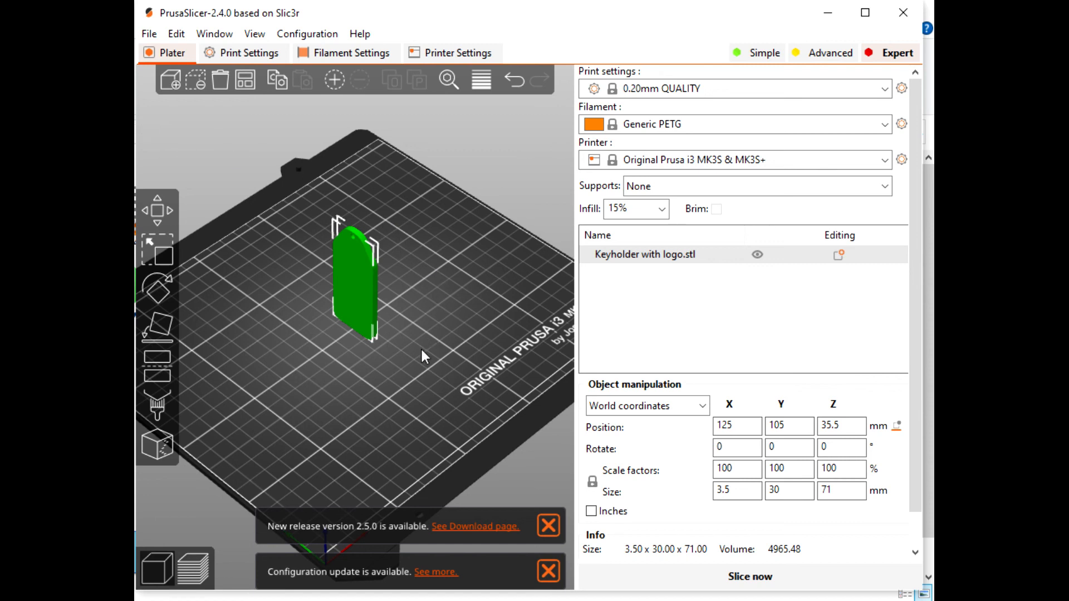
# Step: Lay the keyholder flat on the print bed by placing it on its large back face, and dismiss the new-release notification
pyautogui.click(158, 329)
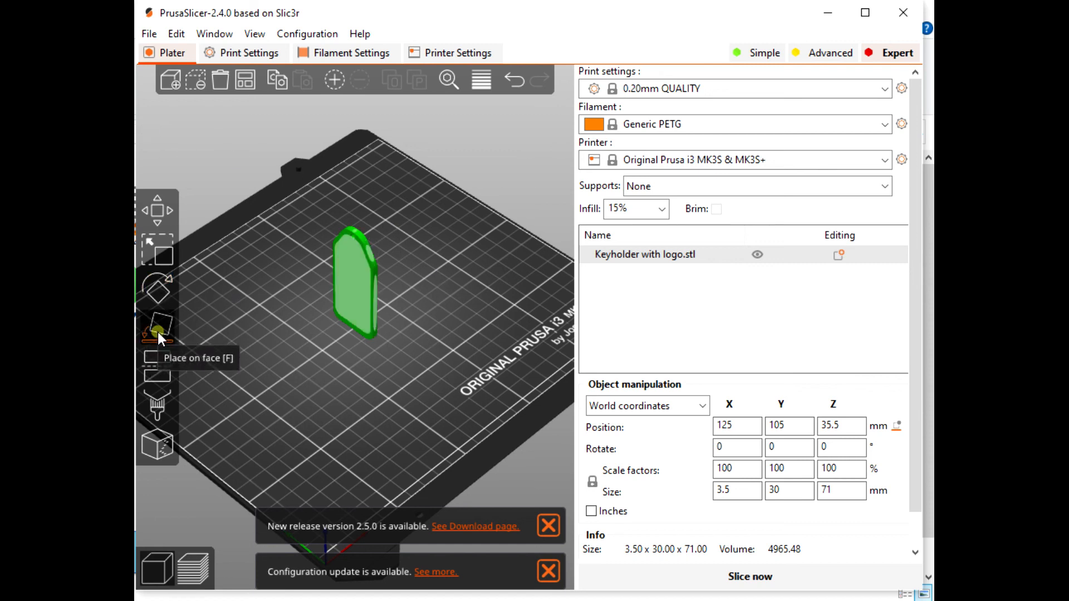
pyautogui.click(357, 283)
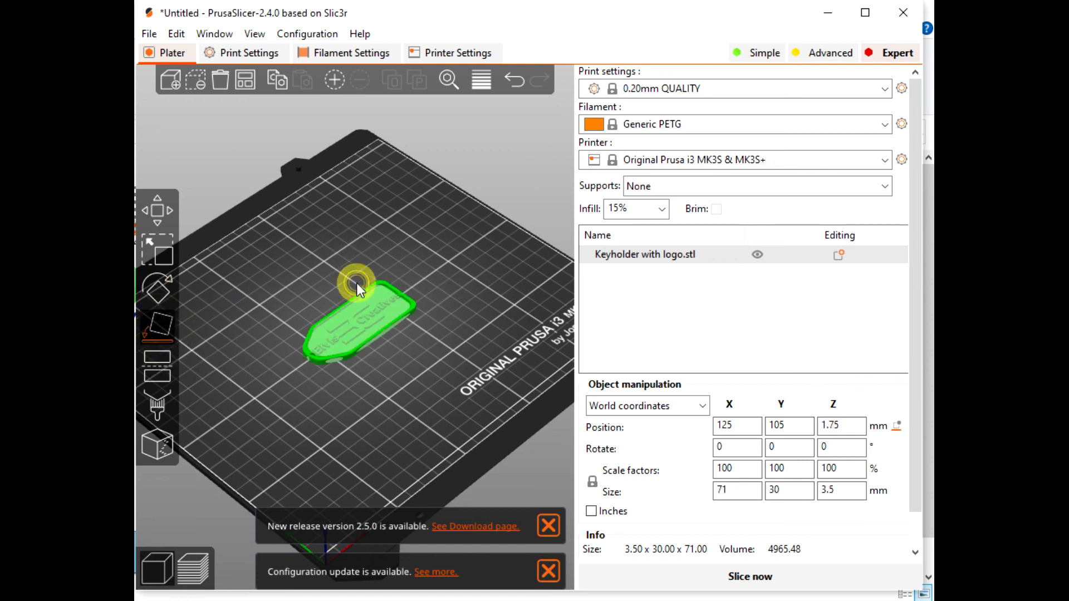
pyautogui.click(402, 373)
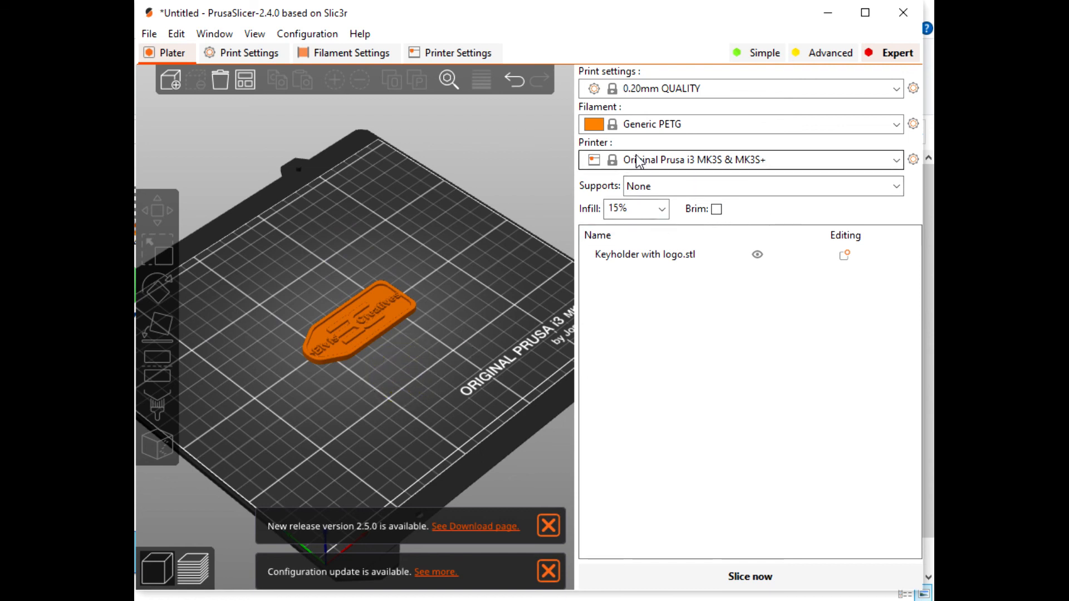
pyautogui.click(549, 523)
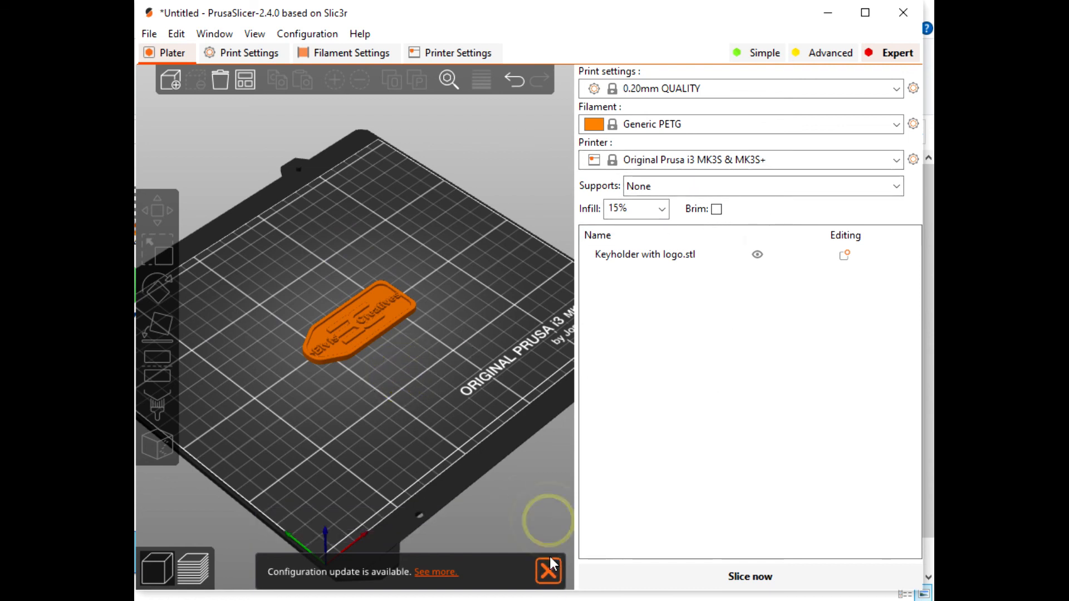
# Step: Dismiss the configuration update notification and inspect the keyholder's raised border, logo and lettering on the print bed
pyautogui.click(549, 570)
pyautogui.moveTo(393, 482); pyautogui.dragTo(284, 332)
pyautogui.scroll(10, 284, 333)
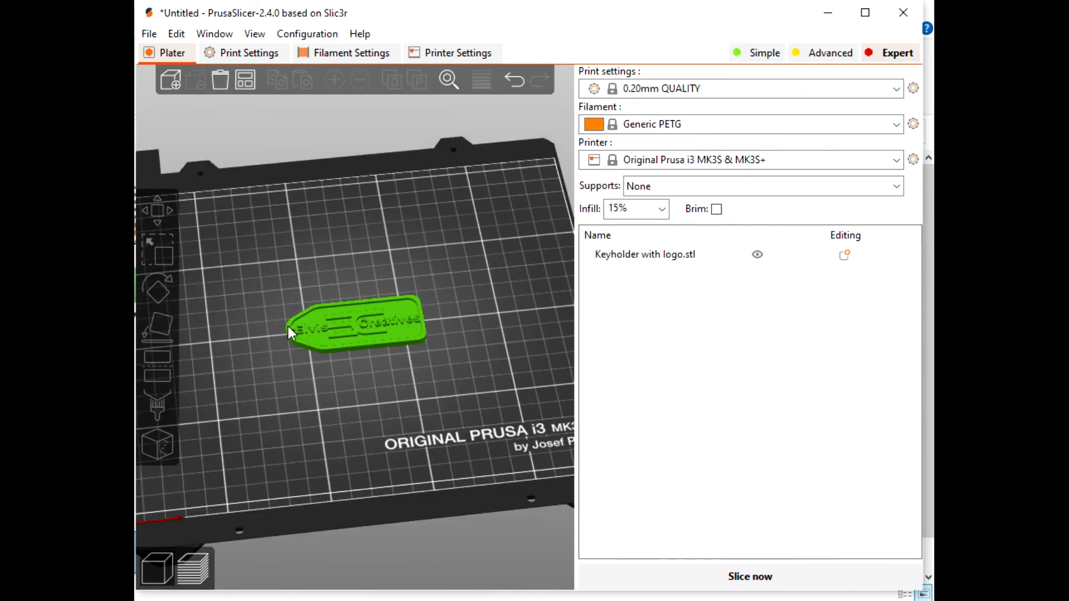
pyautogui.moveTo(536, 409); pyautogui.dragTo(515, 430)
pyautogui.scroll(5, 469, 319)
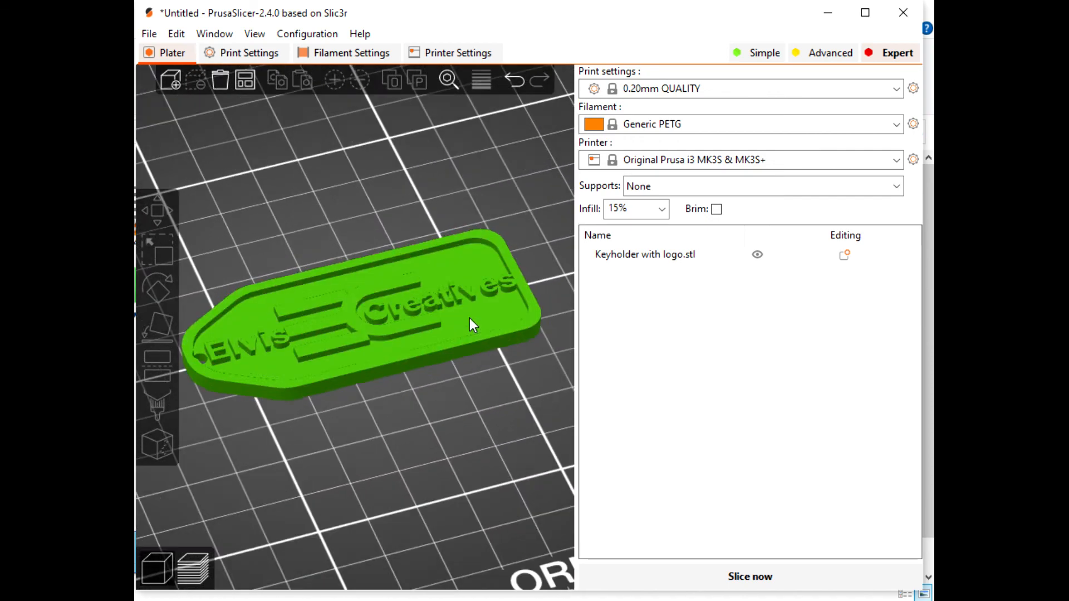
pyautogui.scroll(-6, 469, 315)
pyautogui.scroll(-5, 445, 367)
pyautogui.moveTo(433, 377); pyautogui.dragTo(362, 425)
pyautogui.scroll(3, 295, 334)
pyautogui.scroll(-5, 289, 326)
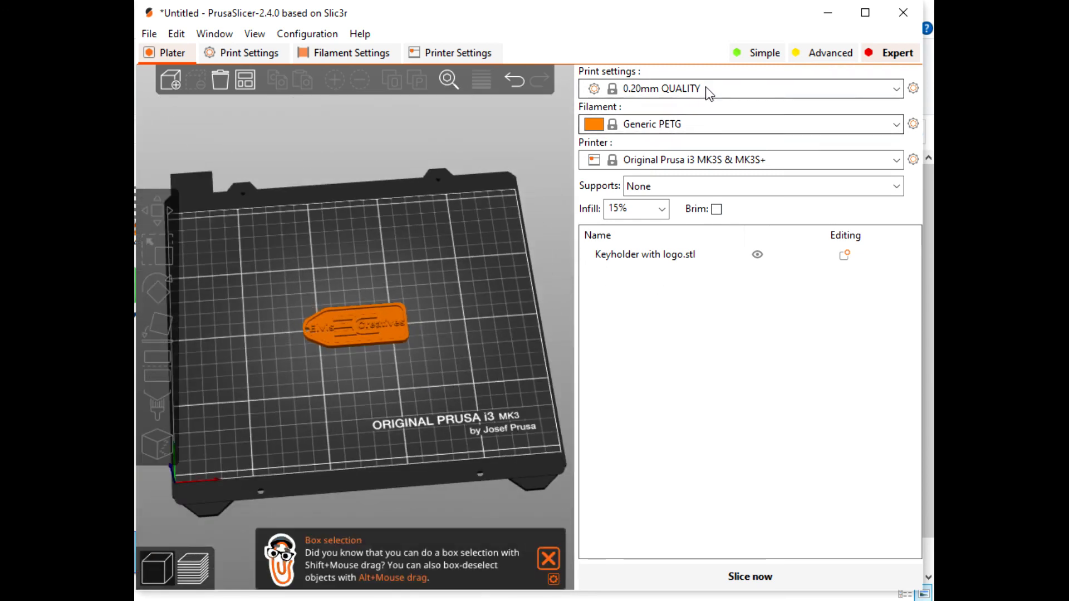
# Step: Select the 0.20mm QUALITY print settings and the Generic PLA filament
pyautogui.click(814, 91)
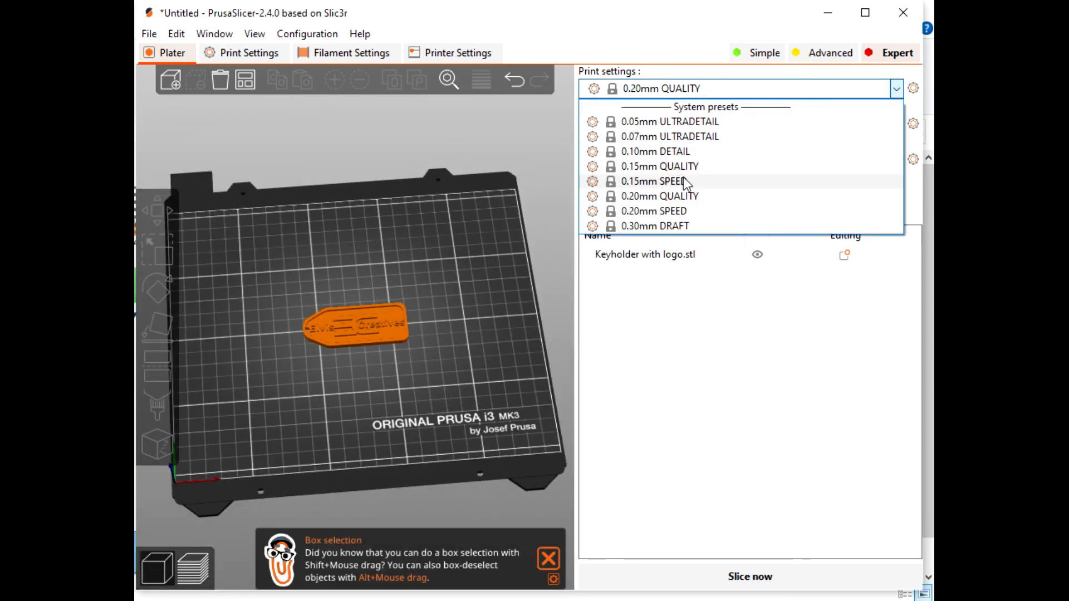
pyautogui.click(689, 196)
pyautogui.click(705, 125)
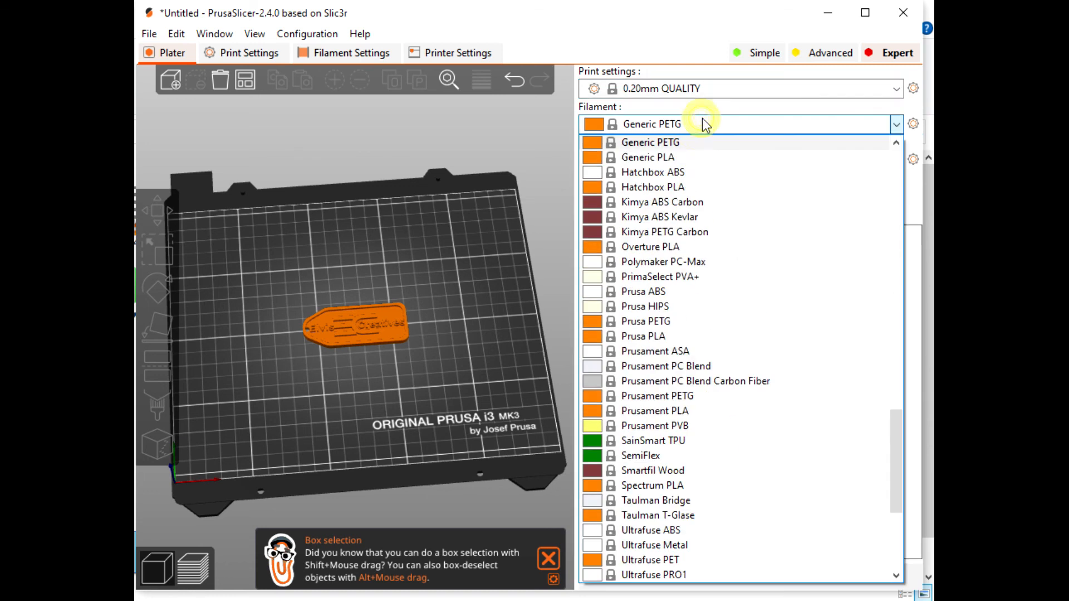
pyautogui.click(673, 158)
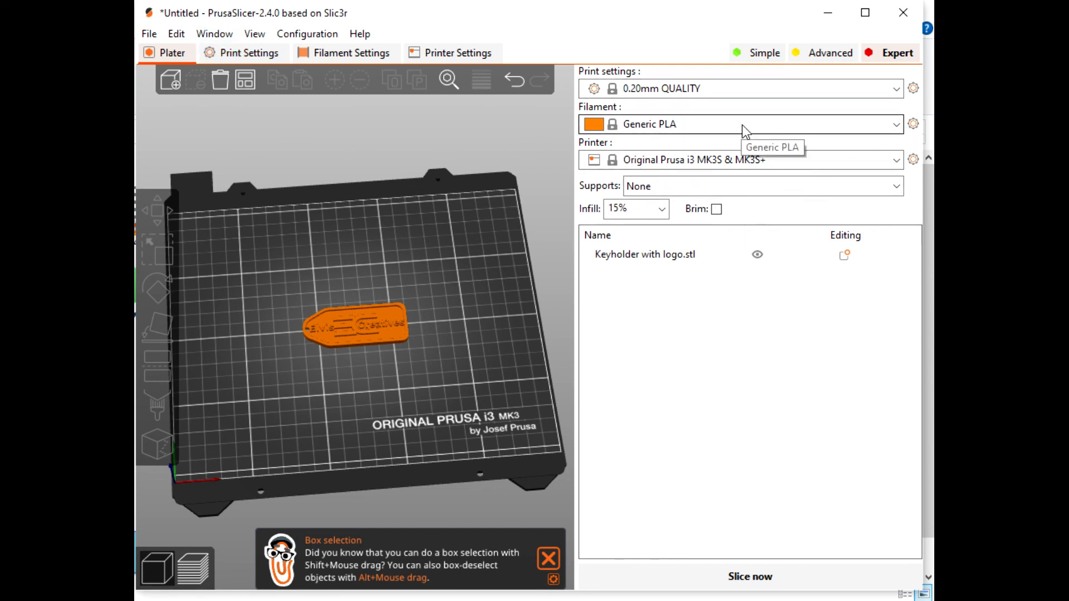
# Step: Set the infill to 10% and select the Original Prusa i3 MK3S & MK3S+ printer
pyautogui.click(661, 209)
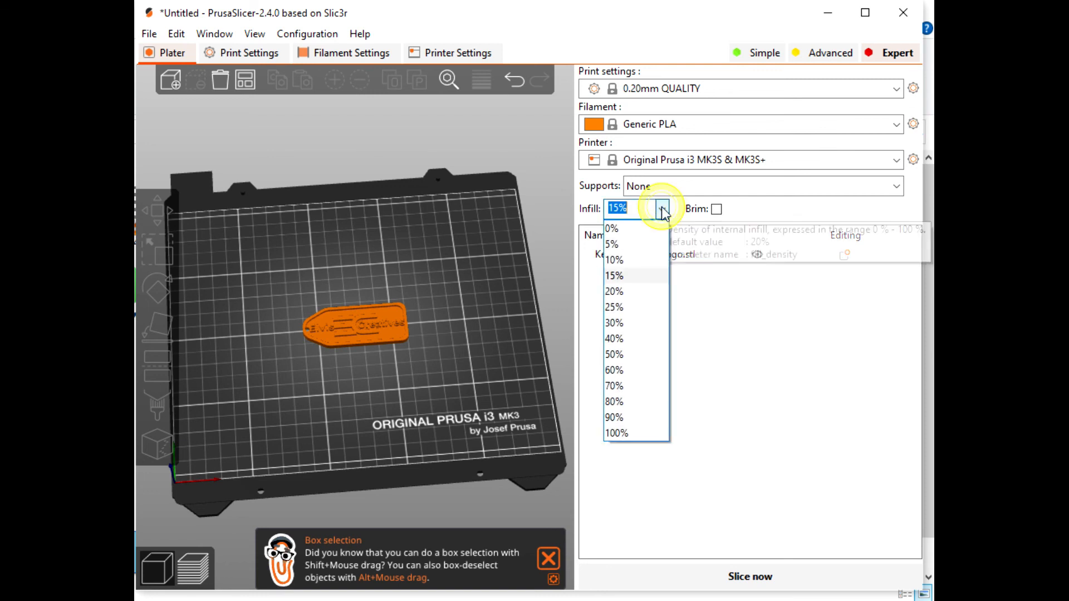
pyautogui.click(615, 259)
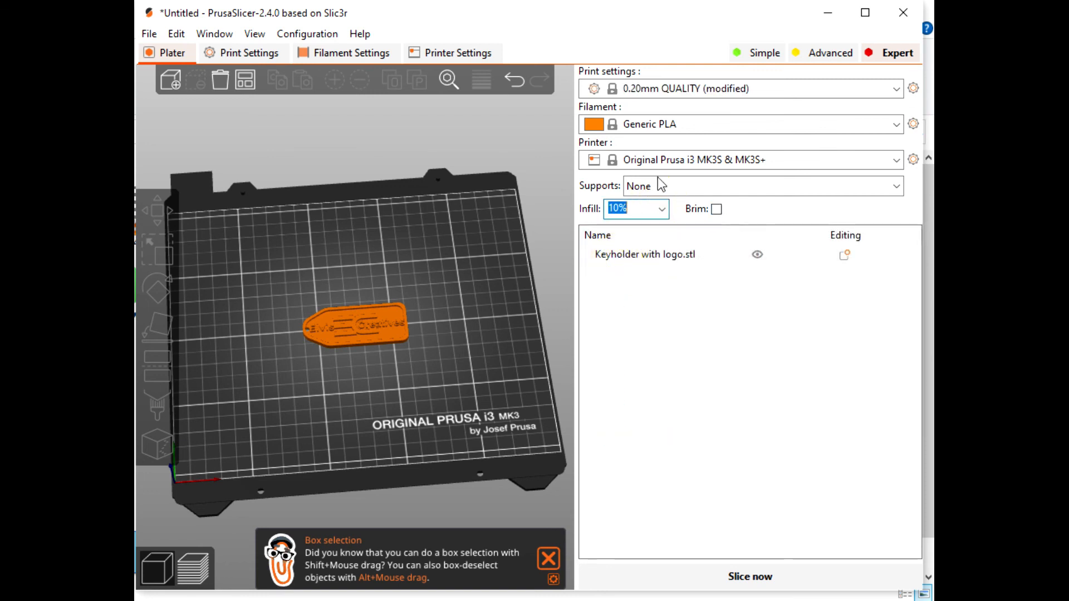
pyautogui.click(671, 325)
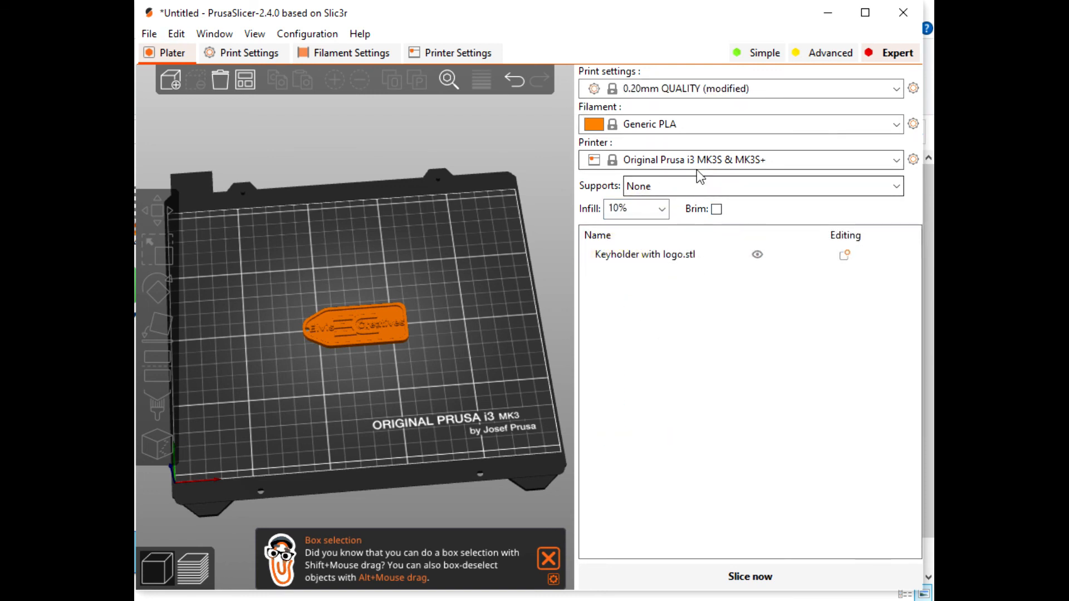
pyautogui.click(896, 161)
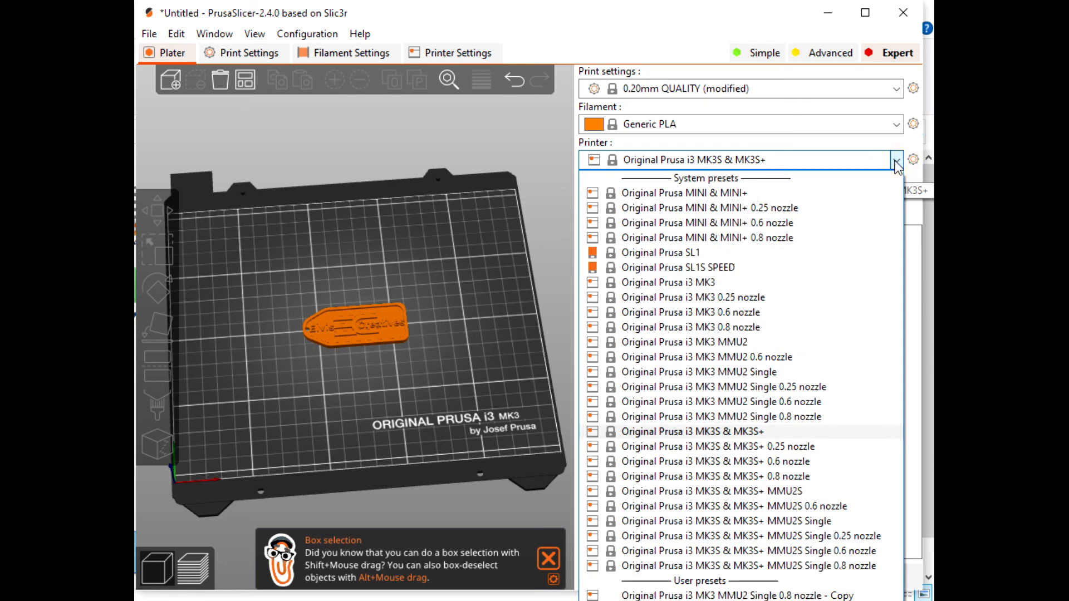
pyautogui.click(729, 433)
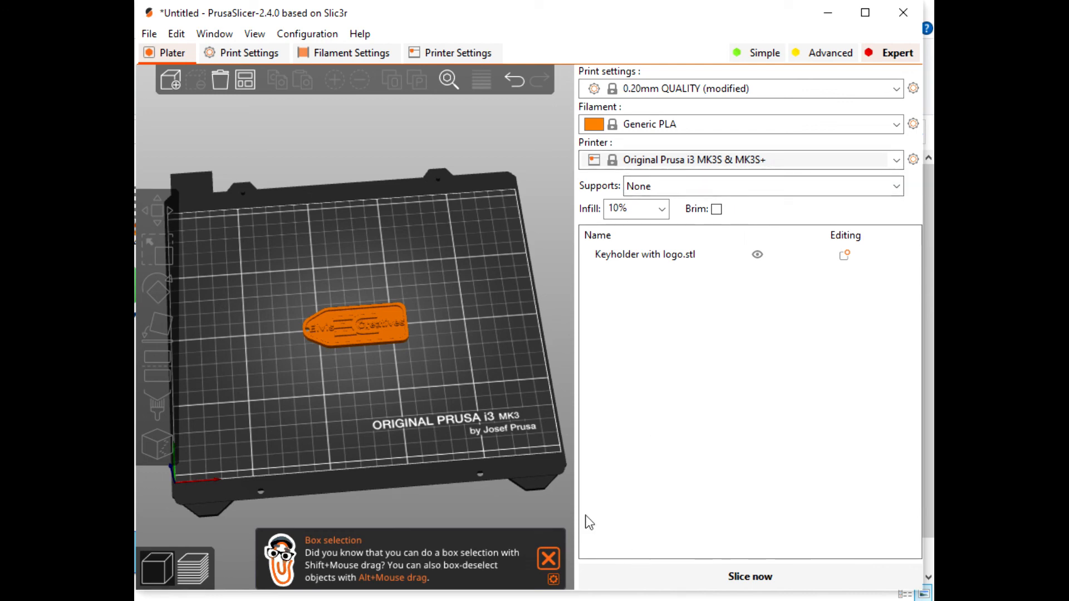
# Step: Dismiss the box selection tip, slice the keyholder and close the automatic color change suggestion
pyautogui.scroll(3, 438, 315)
pyautogui.scroll(-5, 440, 313)
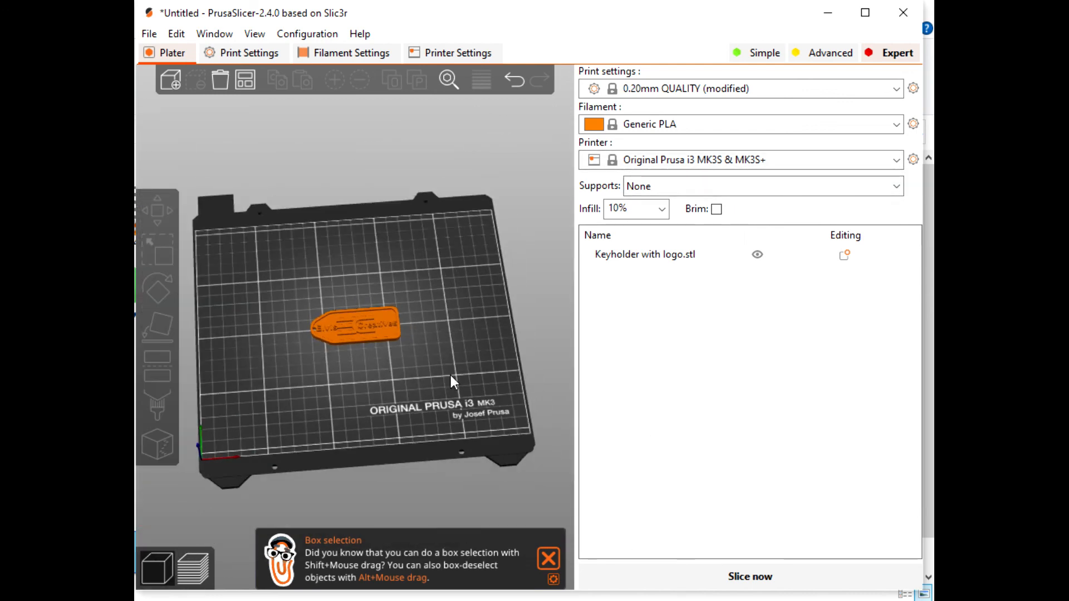
pyautogui.click(549, 558)
pyautogui.click(668, 573)
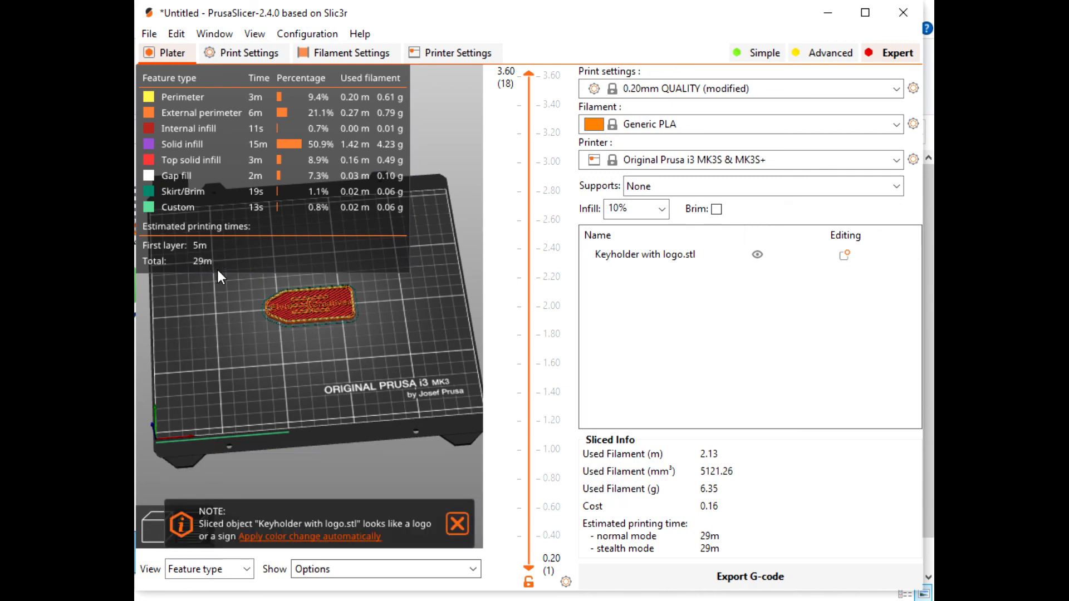
pyautogui.click(458, 521)
# Step: Go through the sliced layers to where the raised logo starts and add a color change at 2.20 mm
pyautogui.moveTo(300, 368); pyautogui.dragTo(373, 368)
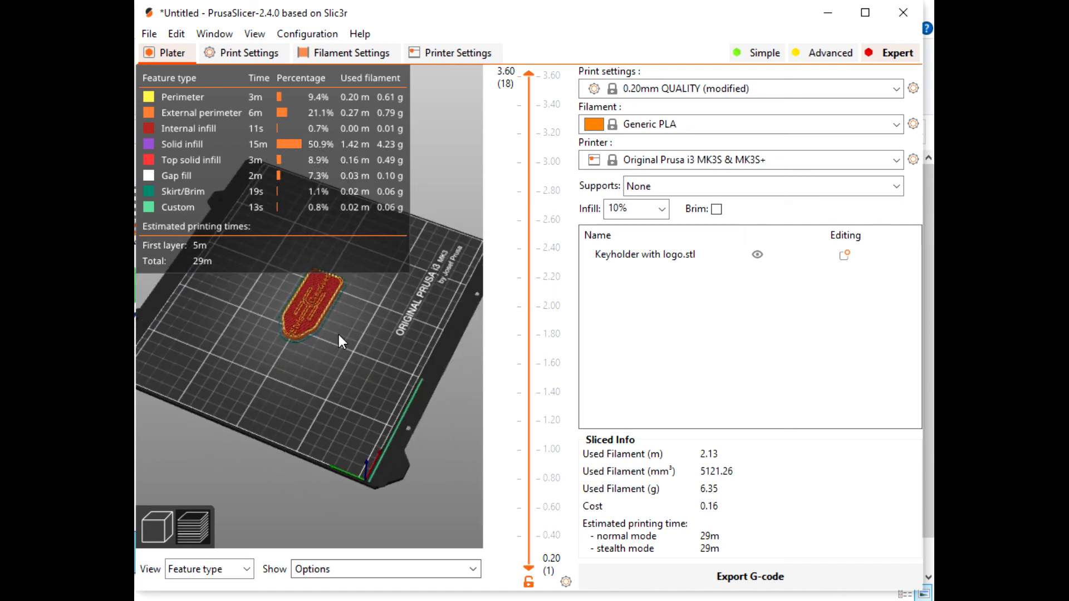
pyautogui.scroll(5, 337, 334)
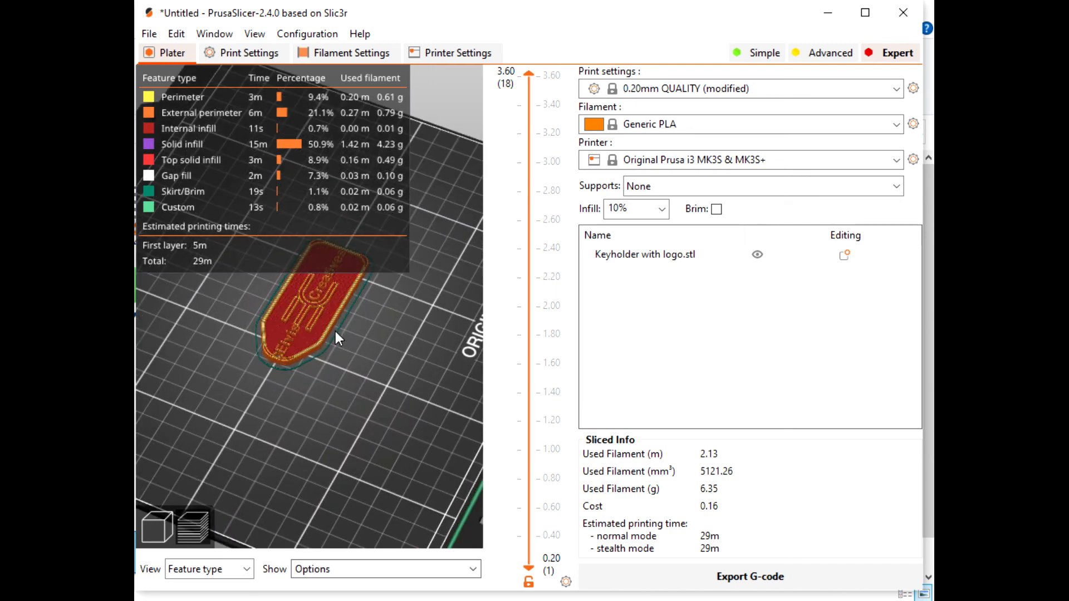
pyautogui.moveTo(335, 331); pyautogui.dragTo(318, 353)
pyautogui.moveTo(533, 75); pyautogui.dragTo(513, 310)
pyautogui.moveTo(513, 285); pyautogui.dragTo(532, 312)
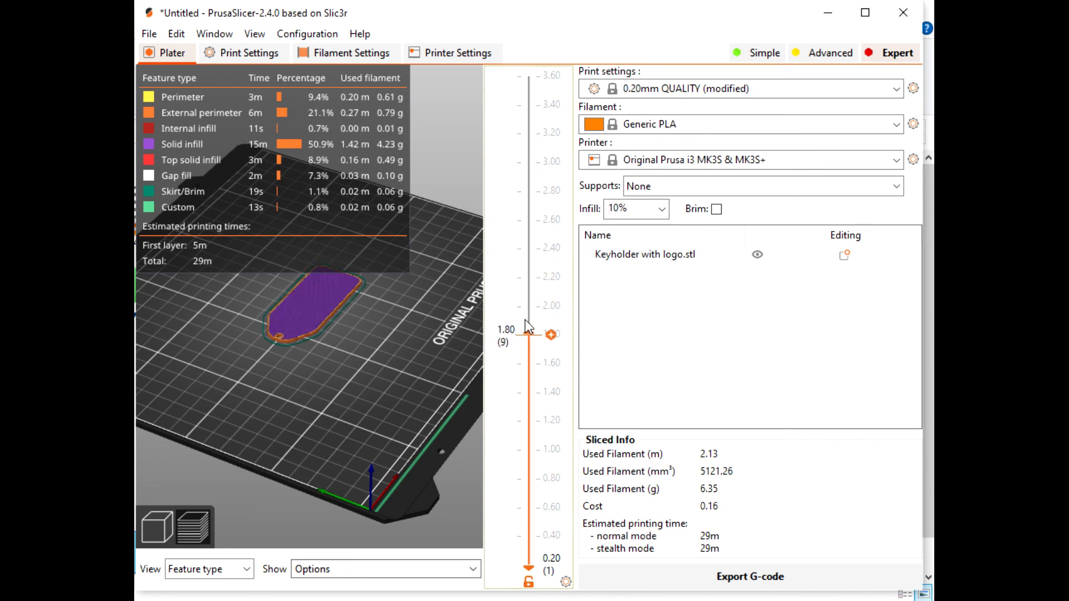
pyautogui.moveTo(536, 312); pyautogui.dragTo(544, 284)
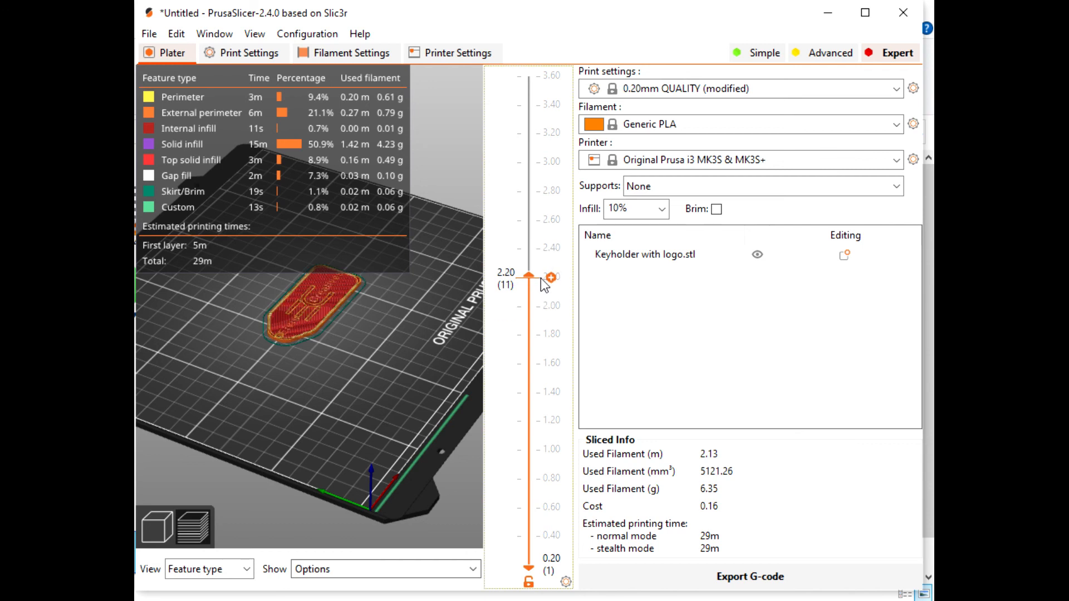
pyautogui.click(551, 277)
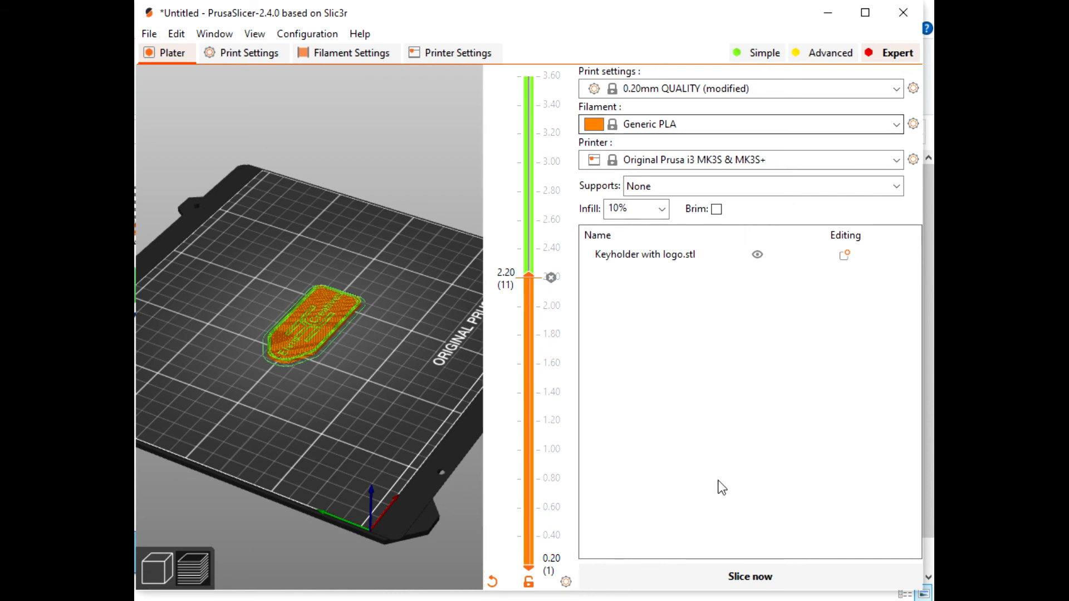
# Step: Slice the keyholder again with the color change and preview all layers up to 3.60 mm
pyautogui.click(712, 581)
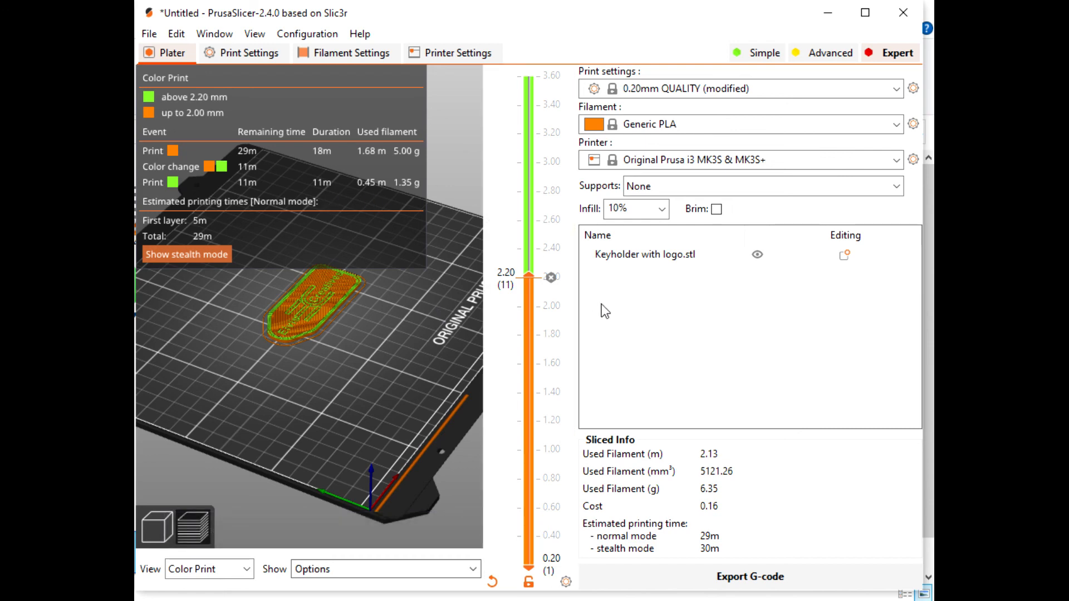
pyautogui.moveTo(527, 275); pyautogui.dragTo(520, 37)
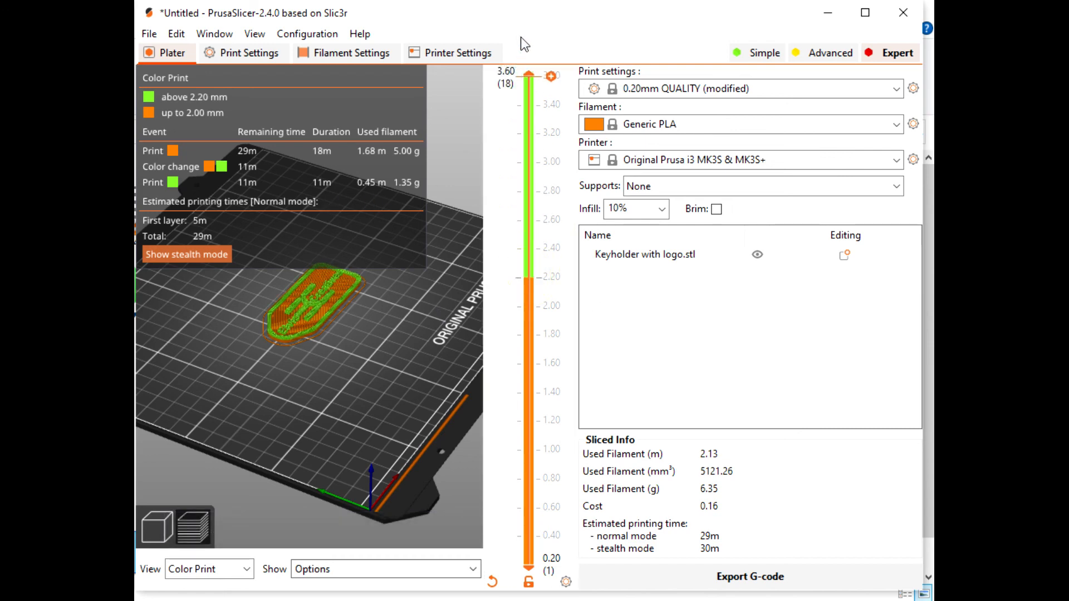
pyautogui.moveTo(276, 354); pyautogui.dragTo(300, 411)
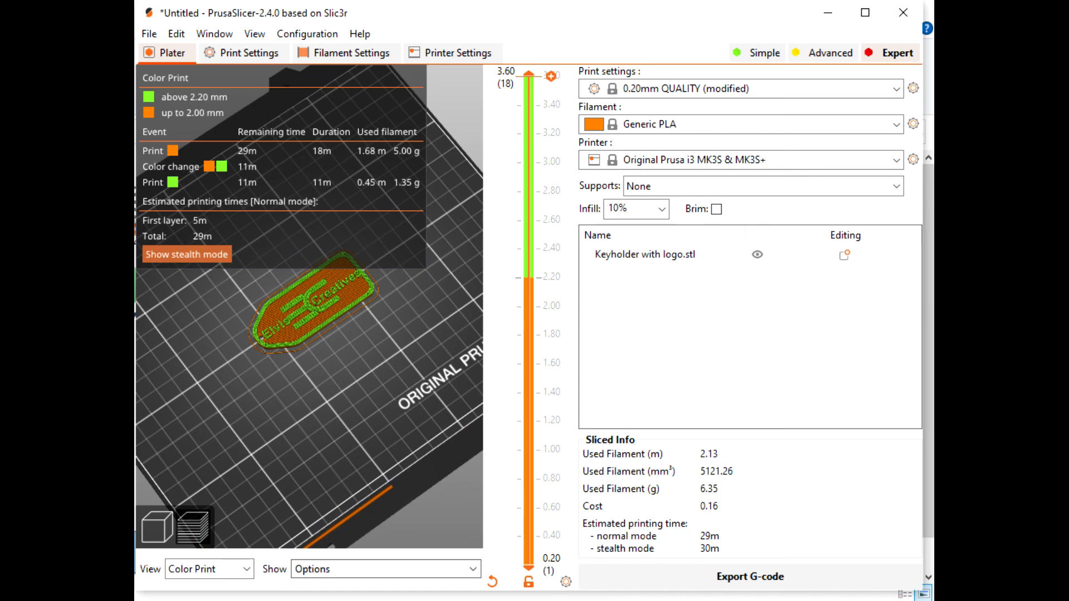
# Step: Export the G-code to the Documents folder as "Keyholder with logo_0.2mm_PLA_MK3S_29m"
pyautogui.click(689, 578)
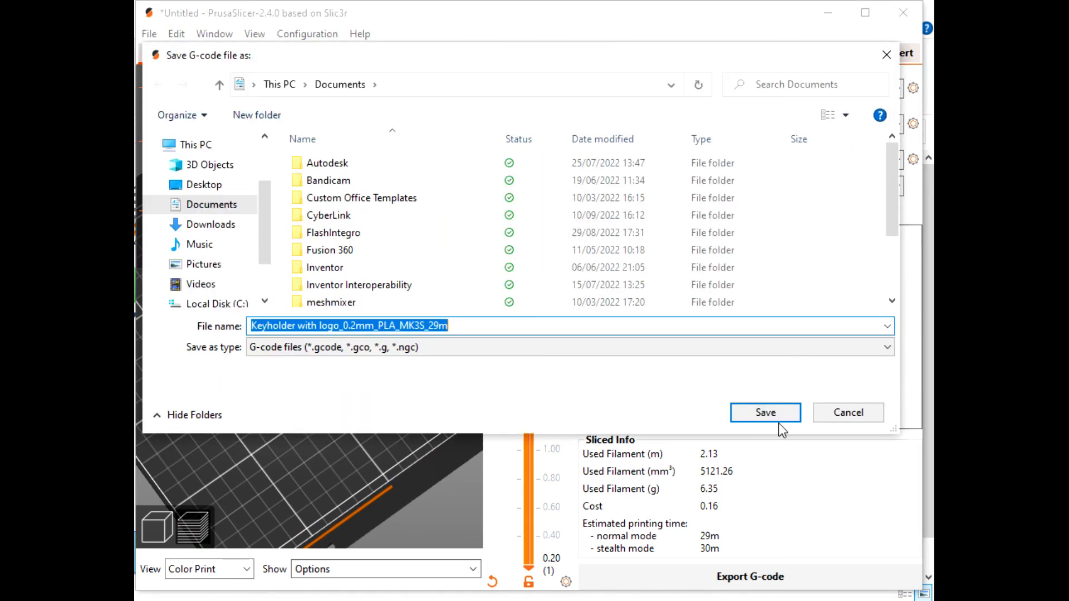
pyautogui.click(863, 415)
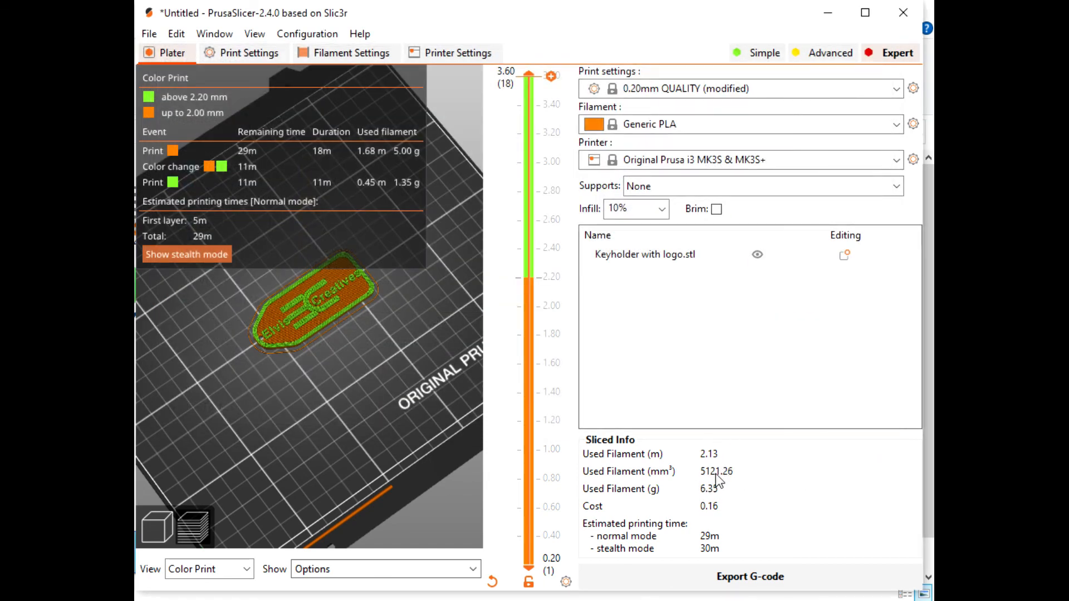
pyautogui.click(714, 489)
pyautogui.click(757, 577)
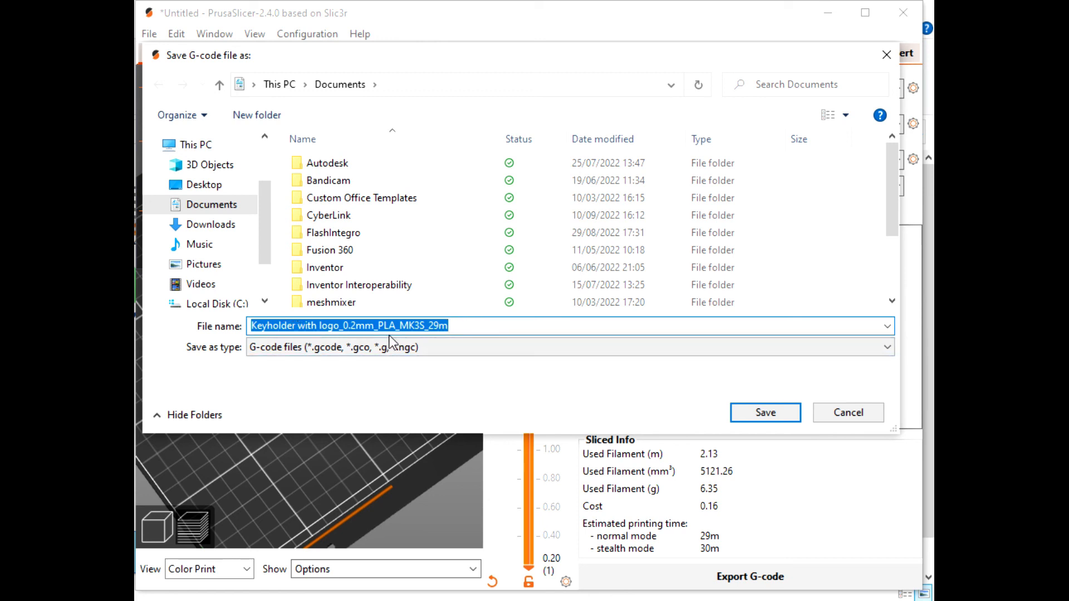
pyautogui.click(749, 412)
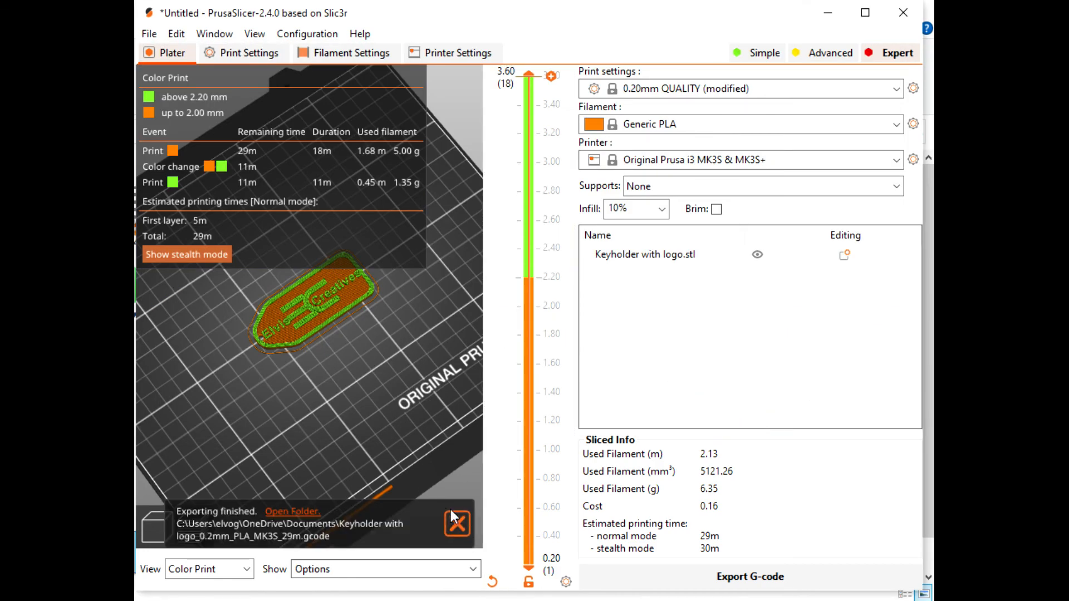